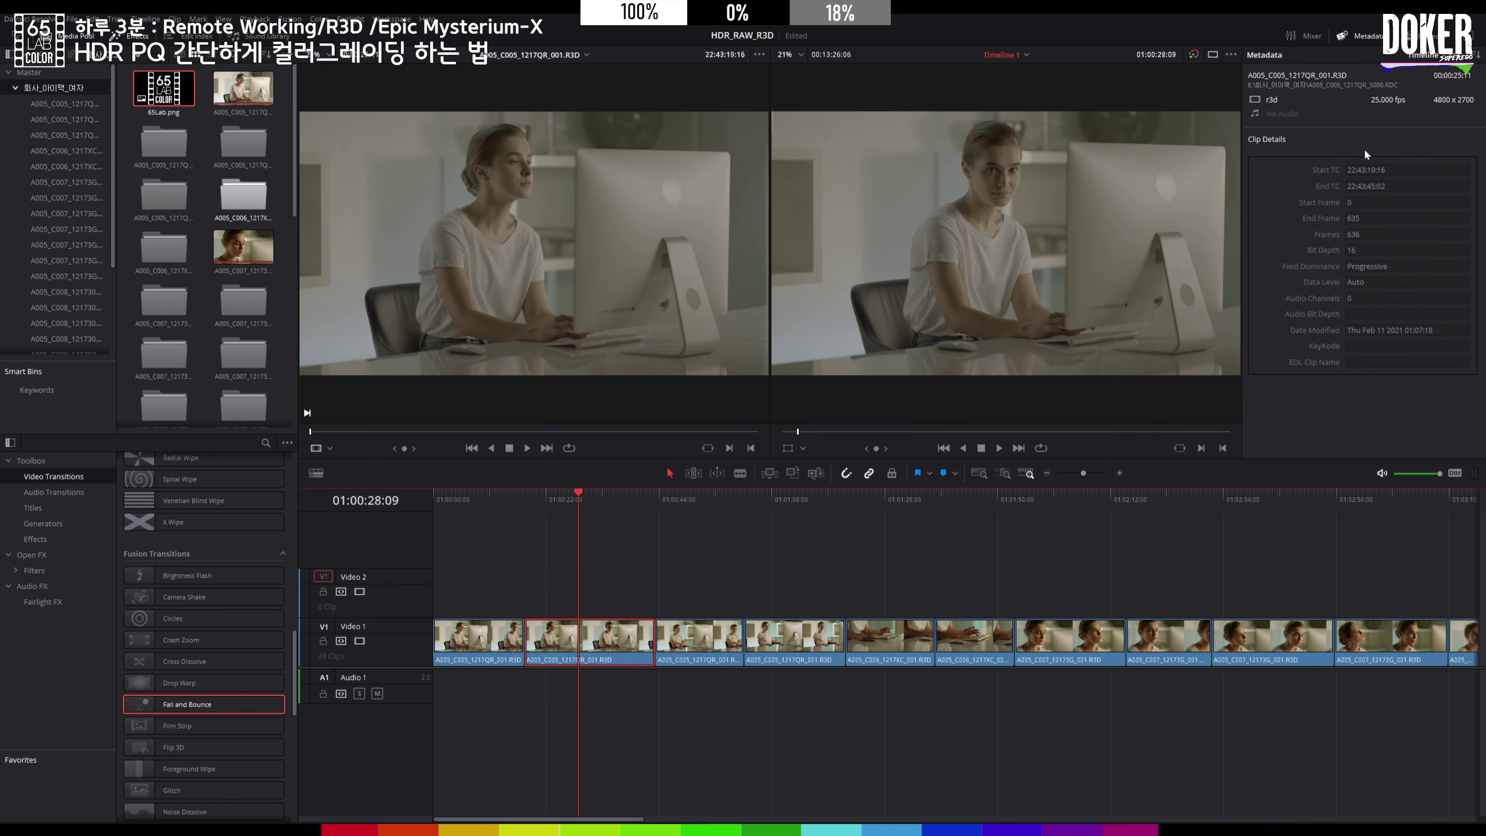
- Show all metadata groups for clip A005_C005_1217QR_001.R3D and examine its camera, sensor, exposure and lens details
click(1478, 56)
click(1430, 70)
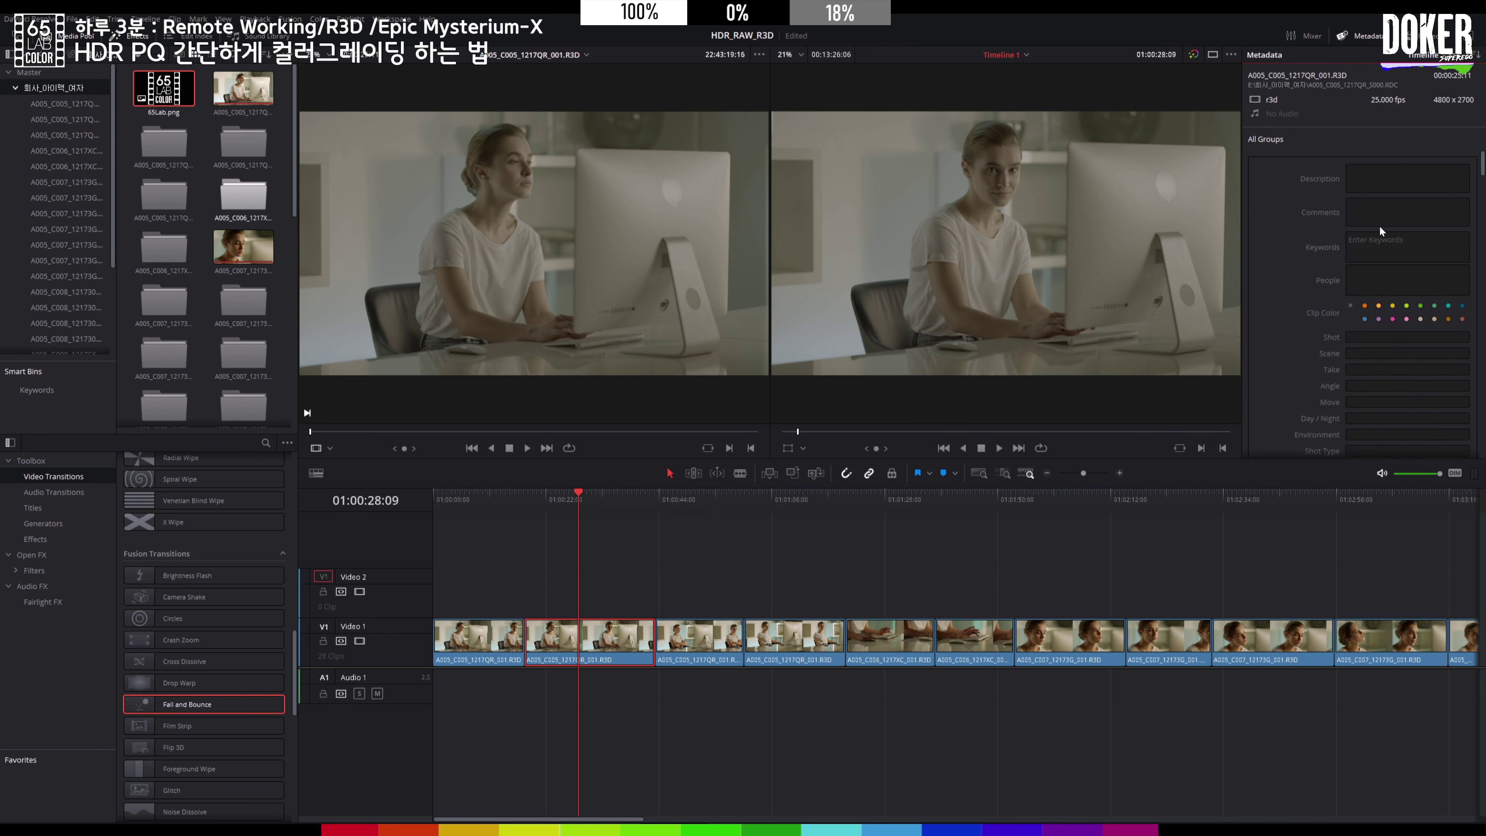
scroll(1381, 231, down, 10)
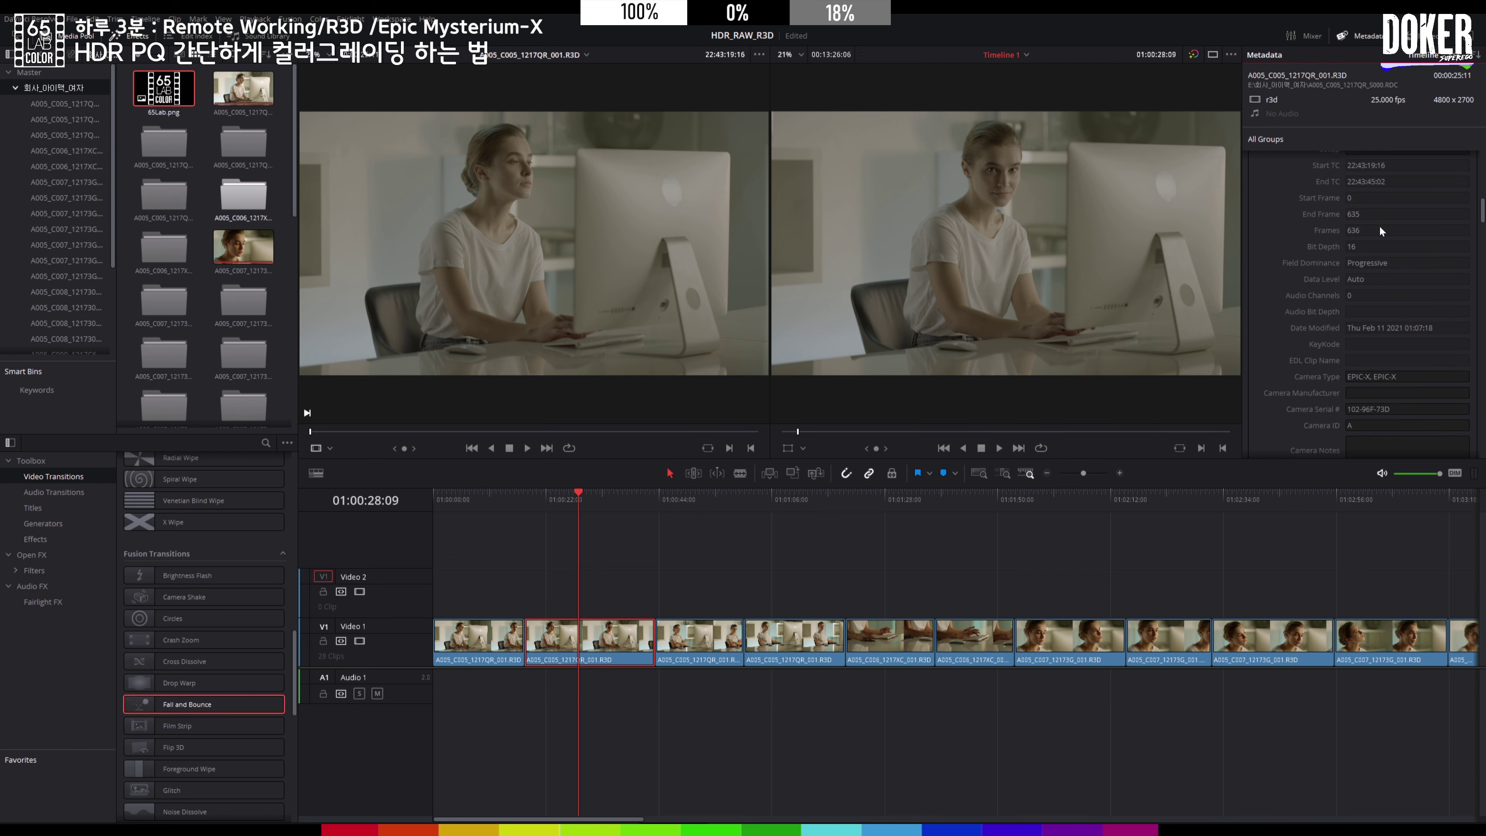
scroll(1380, 231, down, 6)
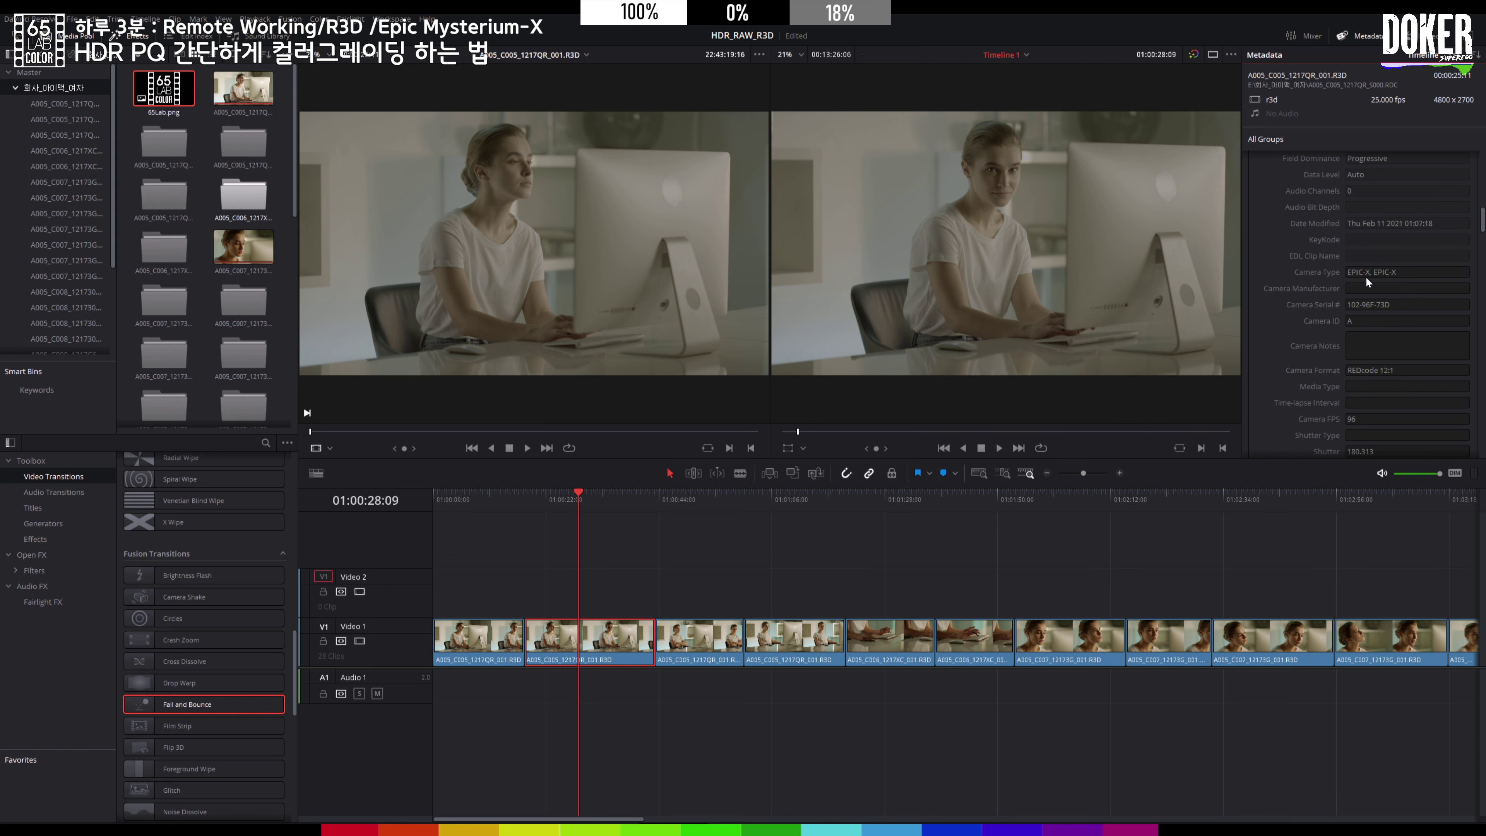
scroll(1387, 354, down, 4)
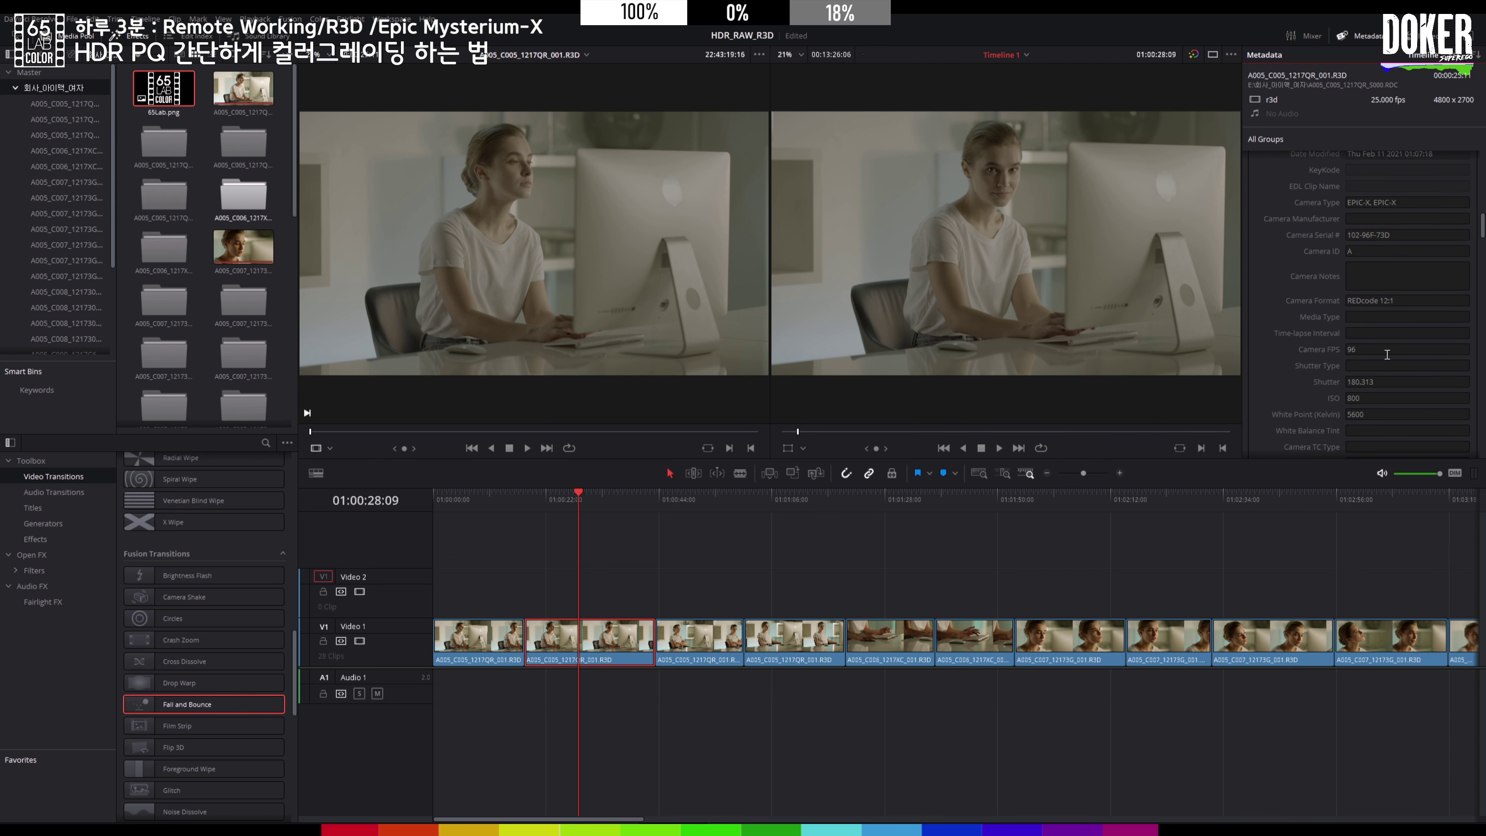
scroll(1387, 354, down, 4)
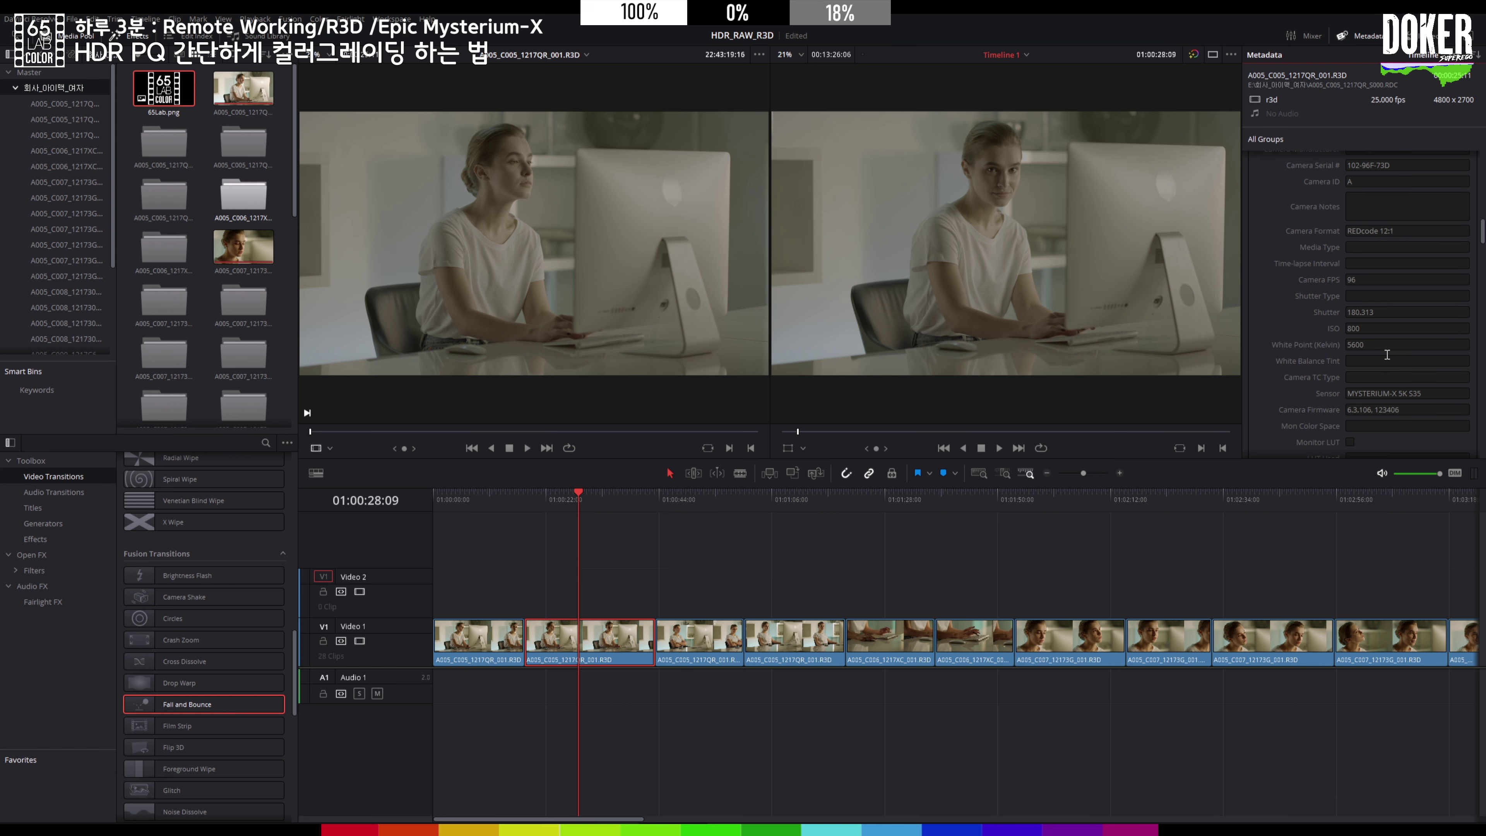
scroll(1387, 354, down, 4)
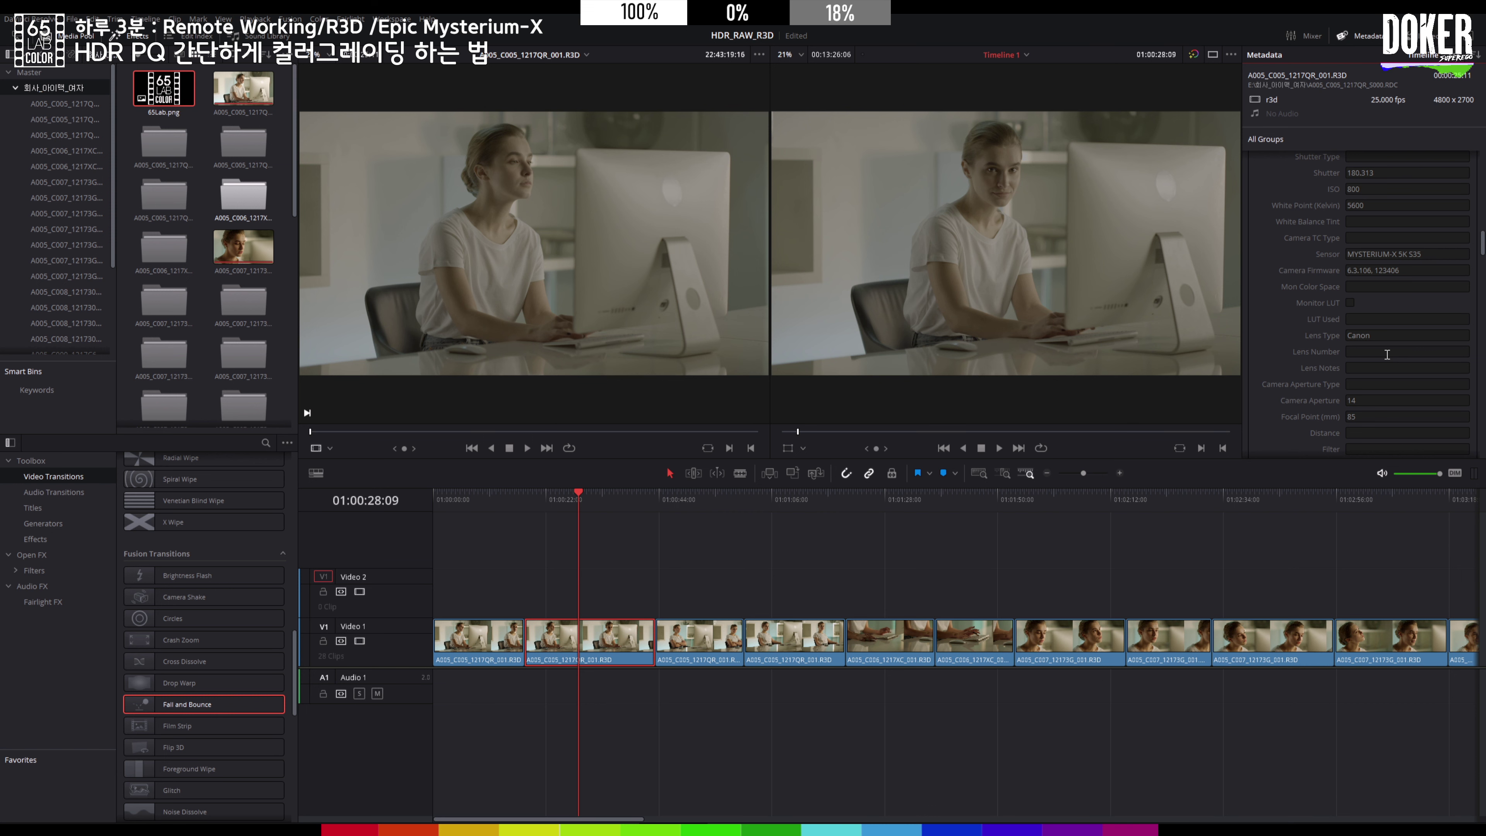
scroll(1386, 354, down, 4)
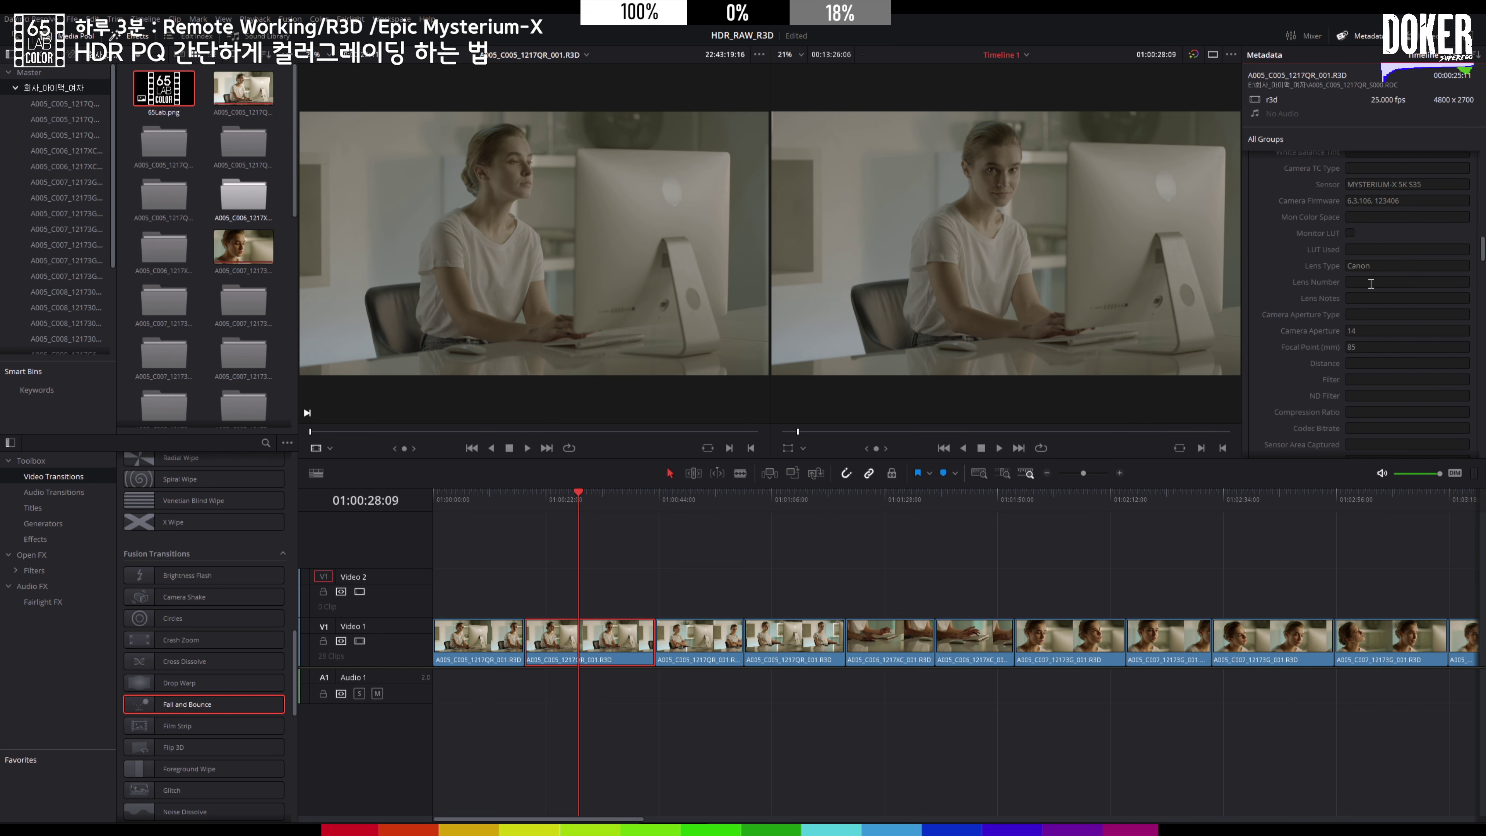
scroll(1370, 283, down, 15)
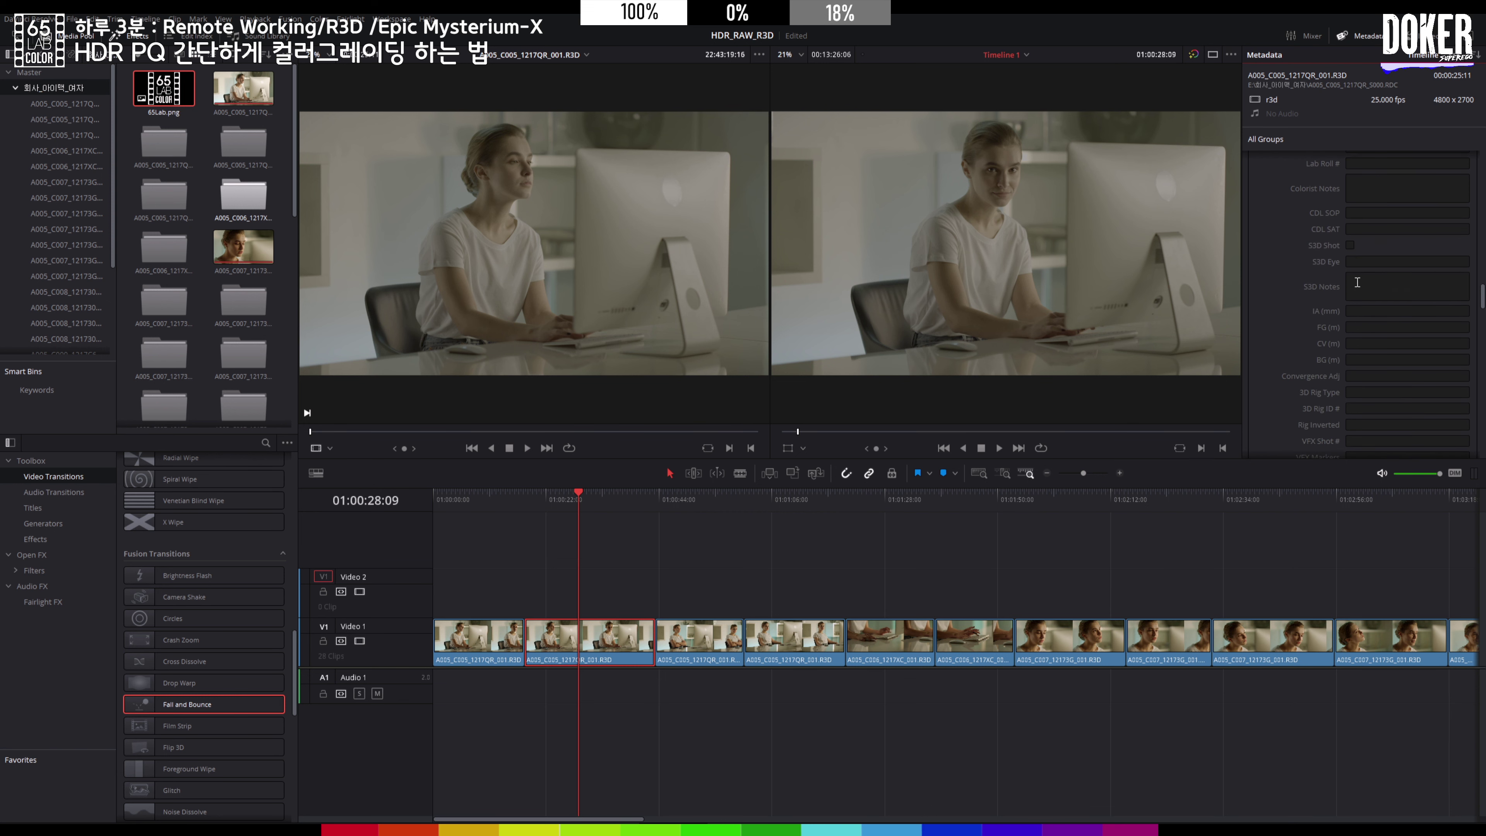
scroll(1357, 282, down, 15)
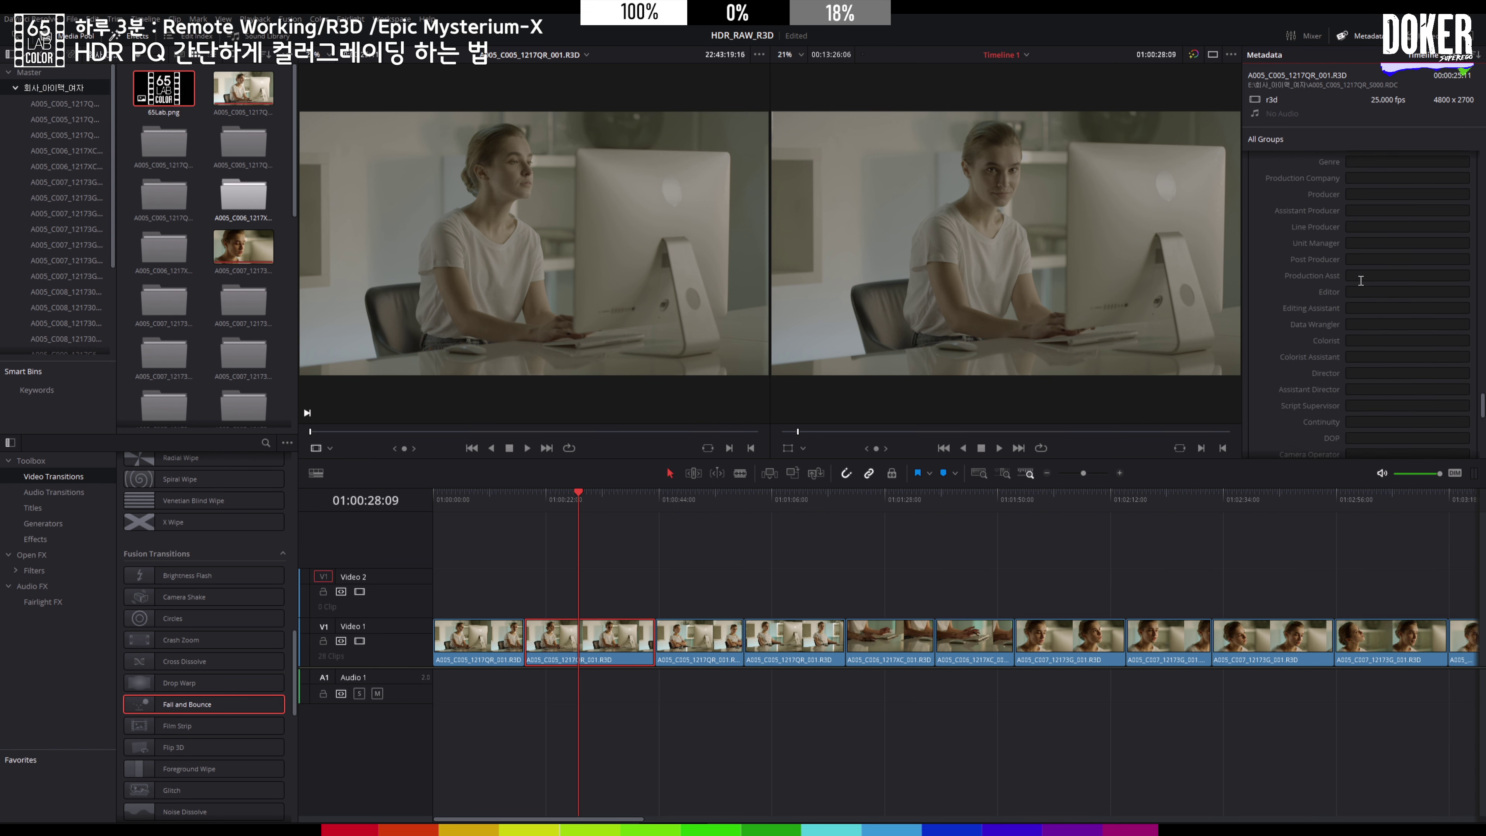
scroll(1357, 287, down, 10)
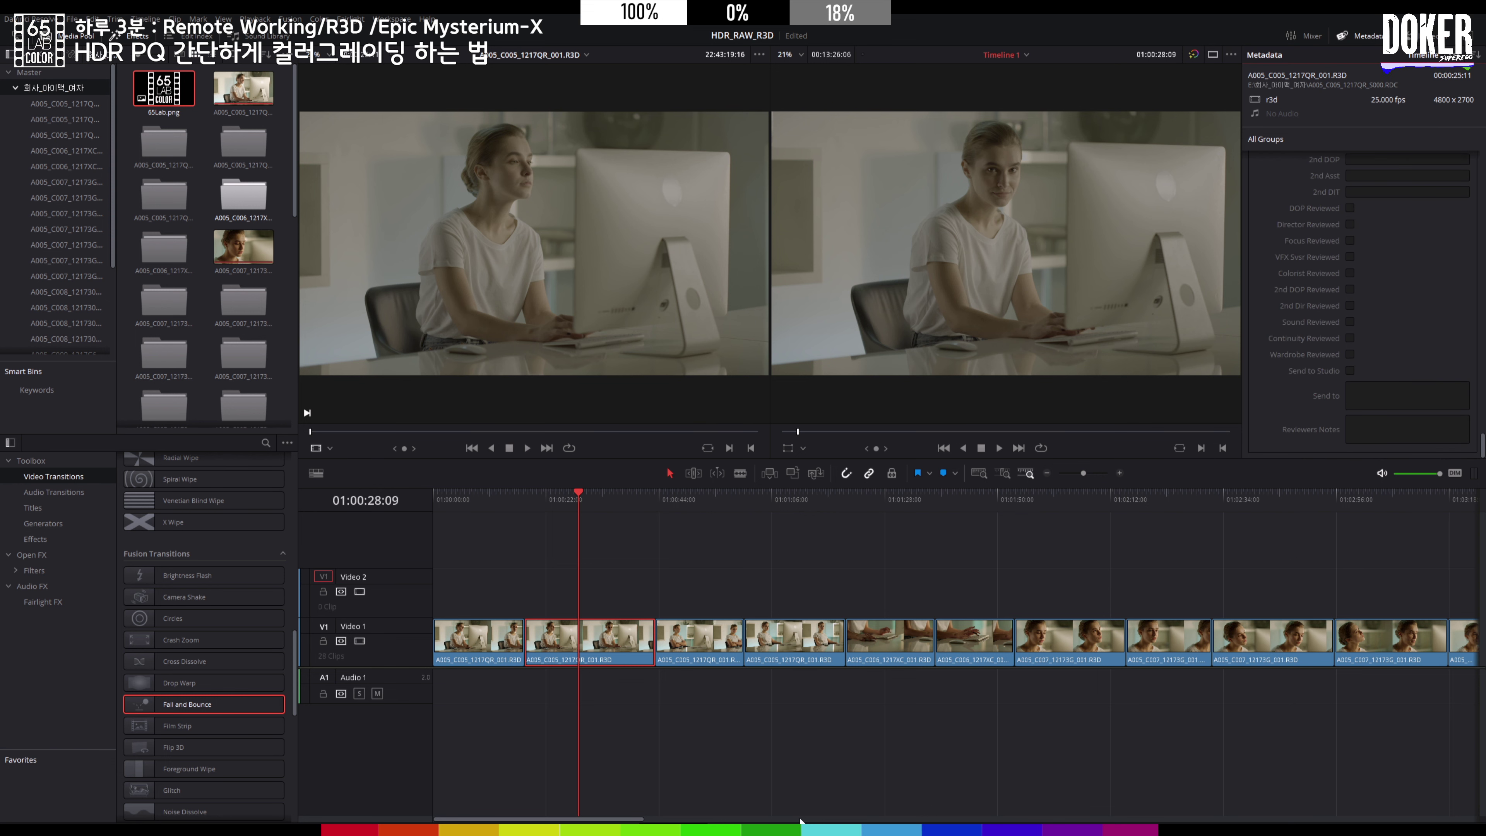
- Switch to the Color page and move the playhead in clip 02 back to 01:00:26:24
click(800, 830)
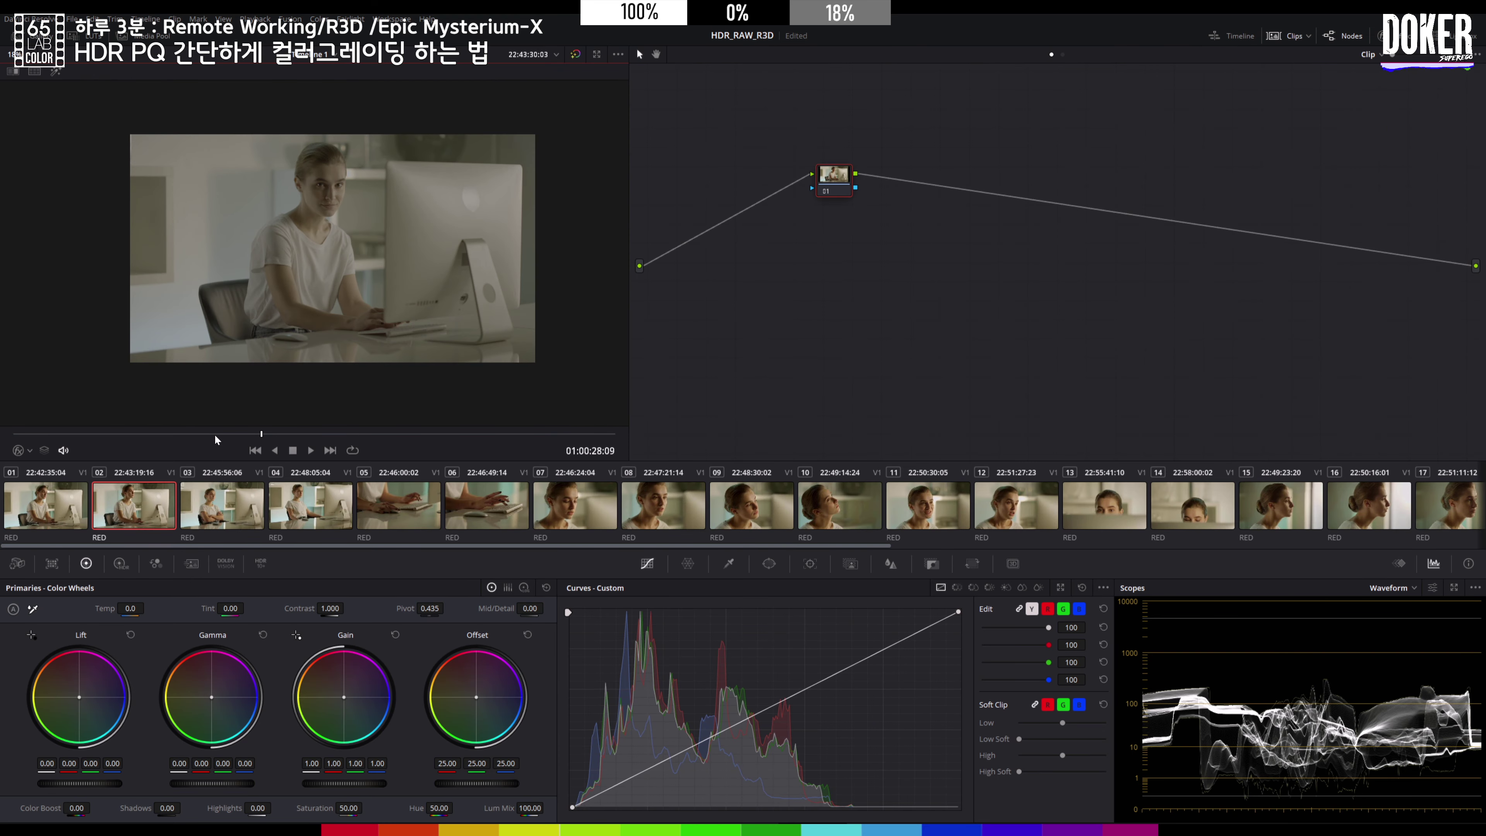
drag(258, 431, 227, 434)
drag(193, 547, 138, 523)
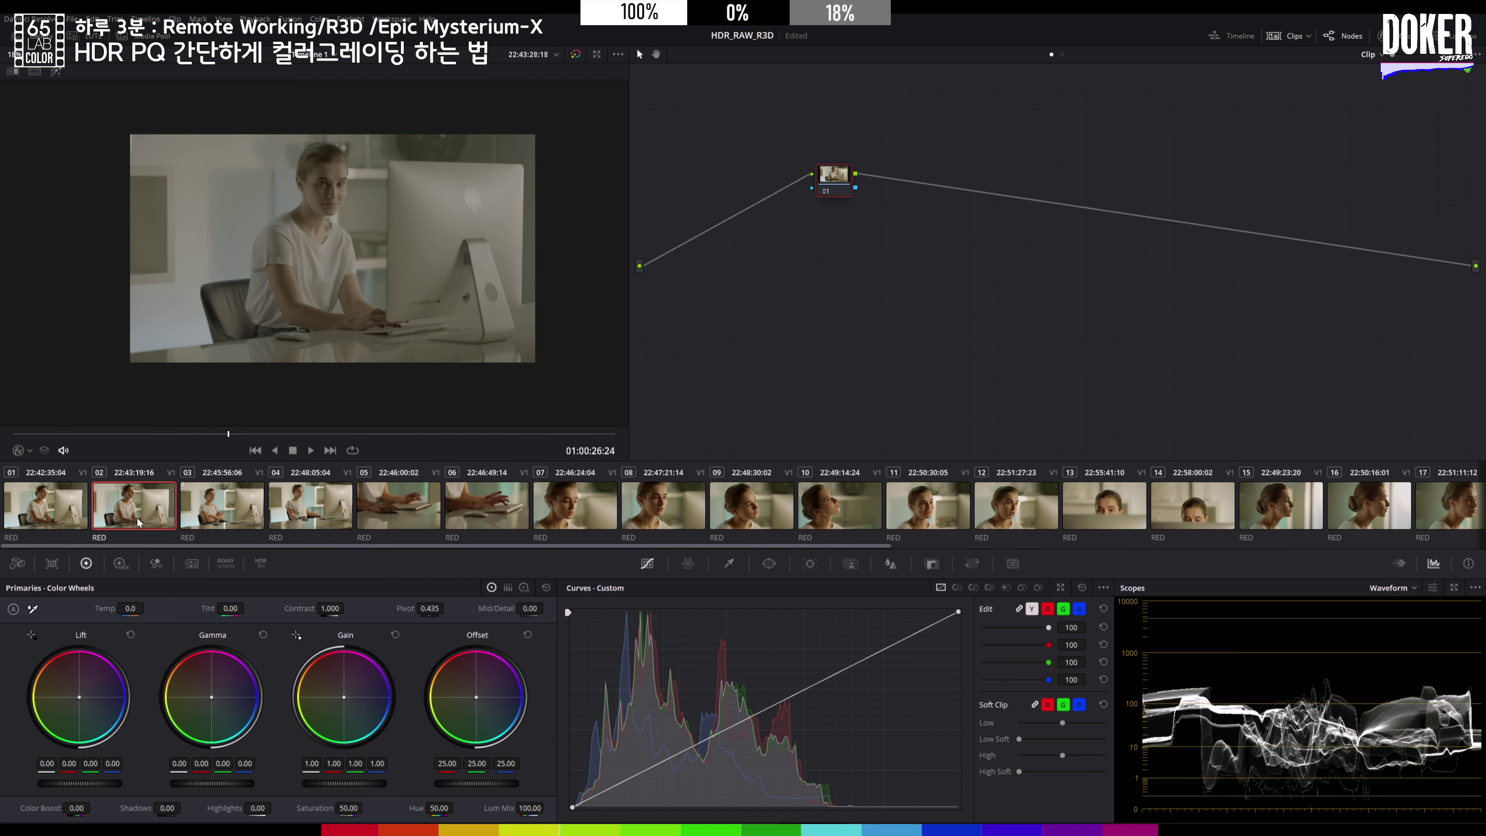
- Open the scopes in a floating window, hide the clip thumbnails, and move node 01 clear above the scopes
click(1454, 590)
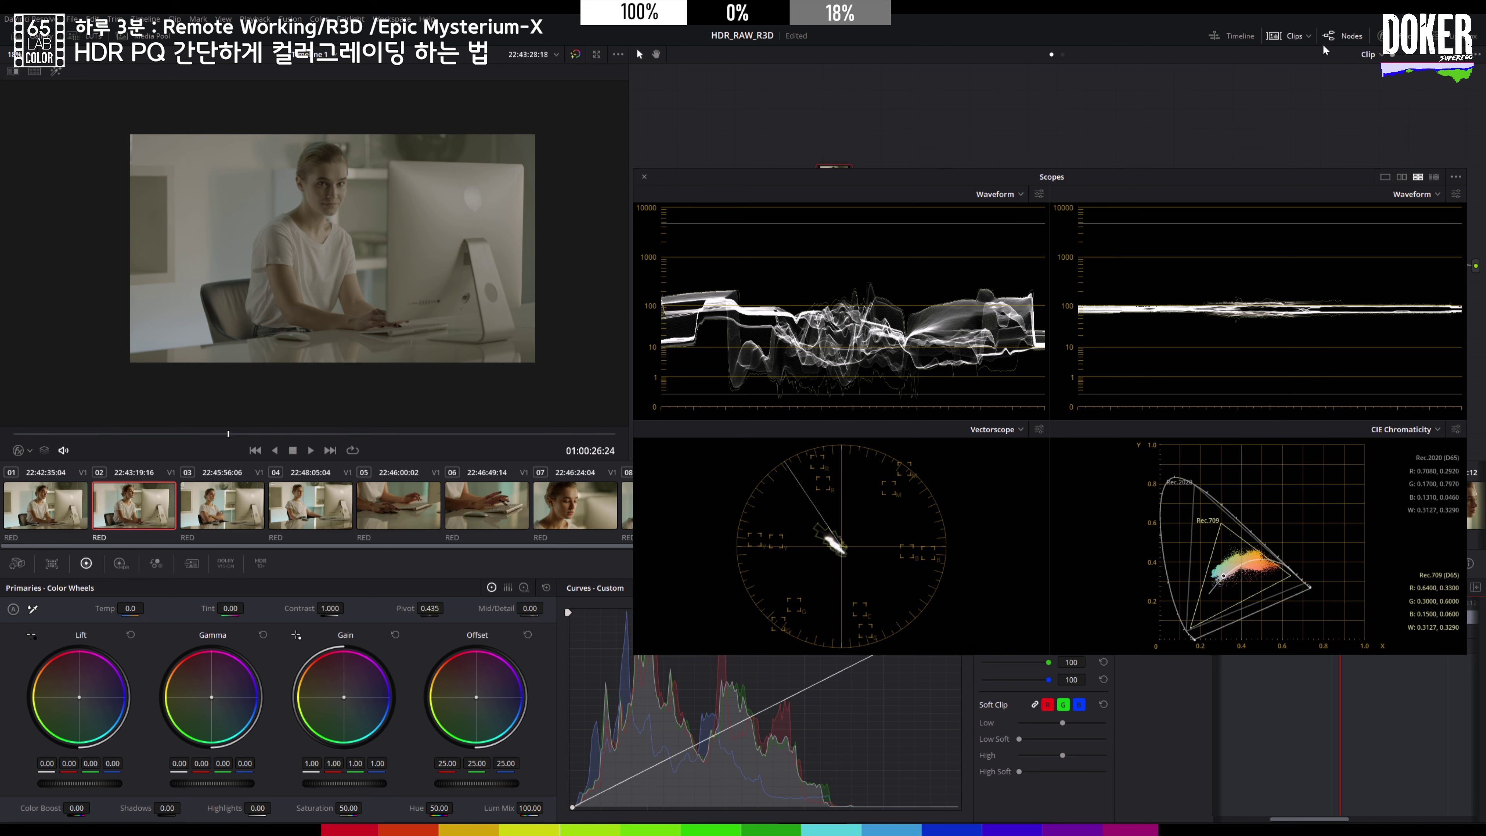
click(1287, 36)
drag(1161, 177, 1157, 266)
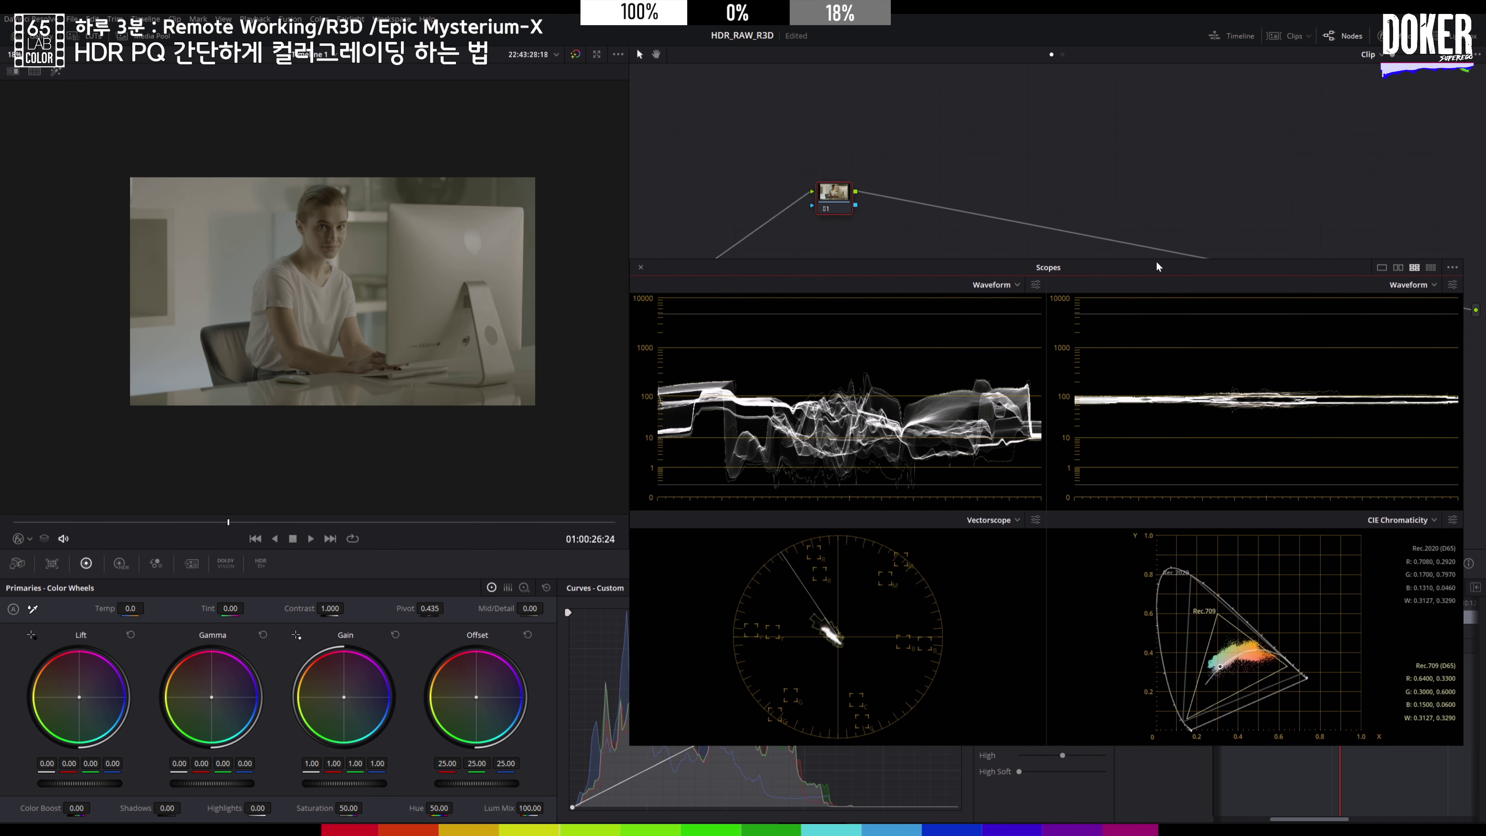
drag(630, 244, 565, 244)
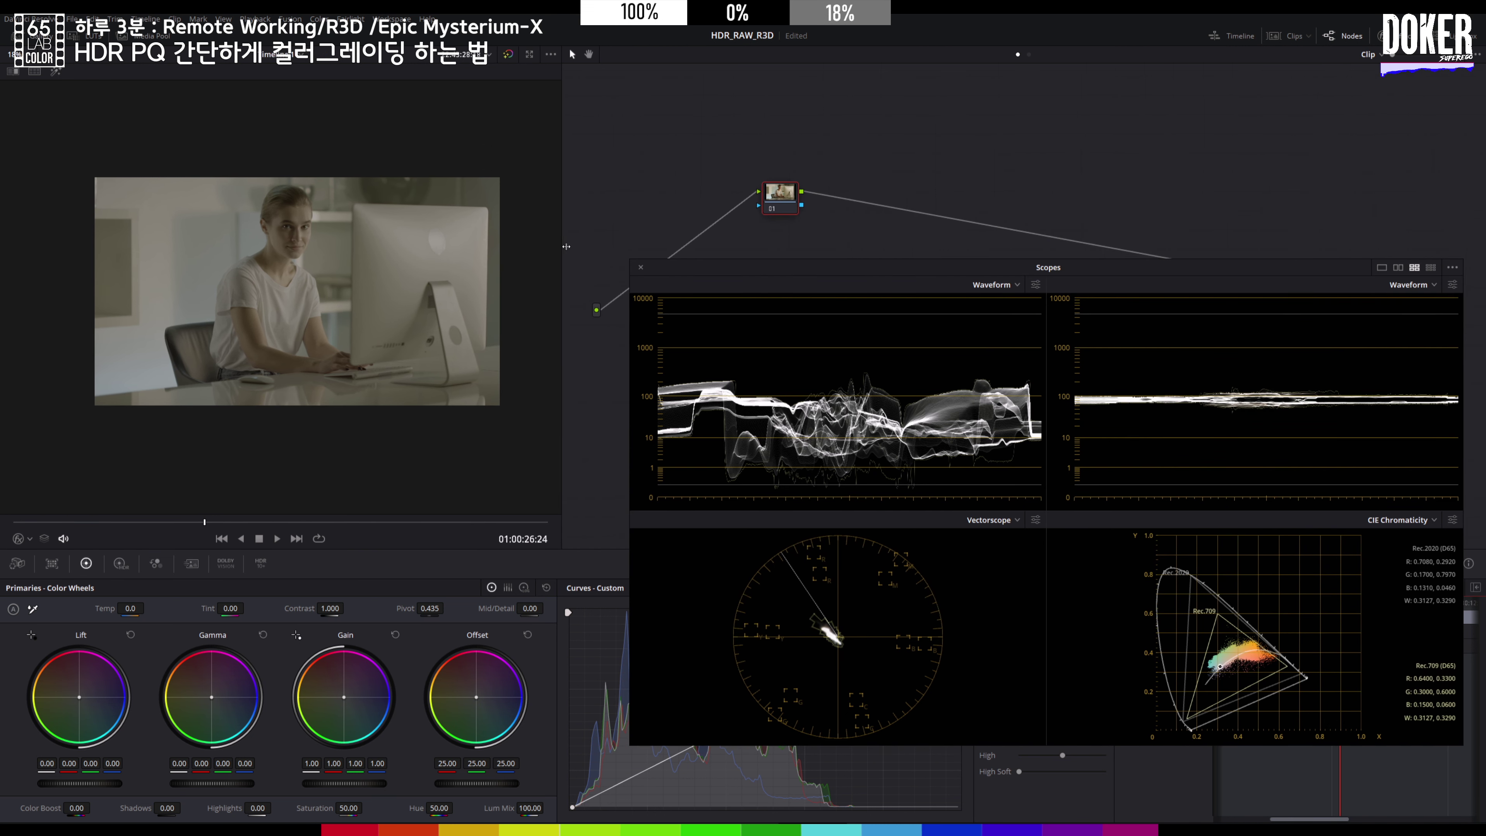
drag(764, 151, 680, 104)
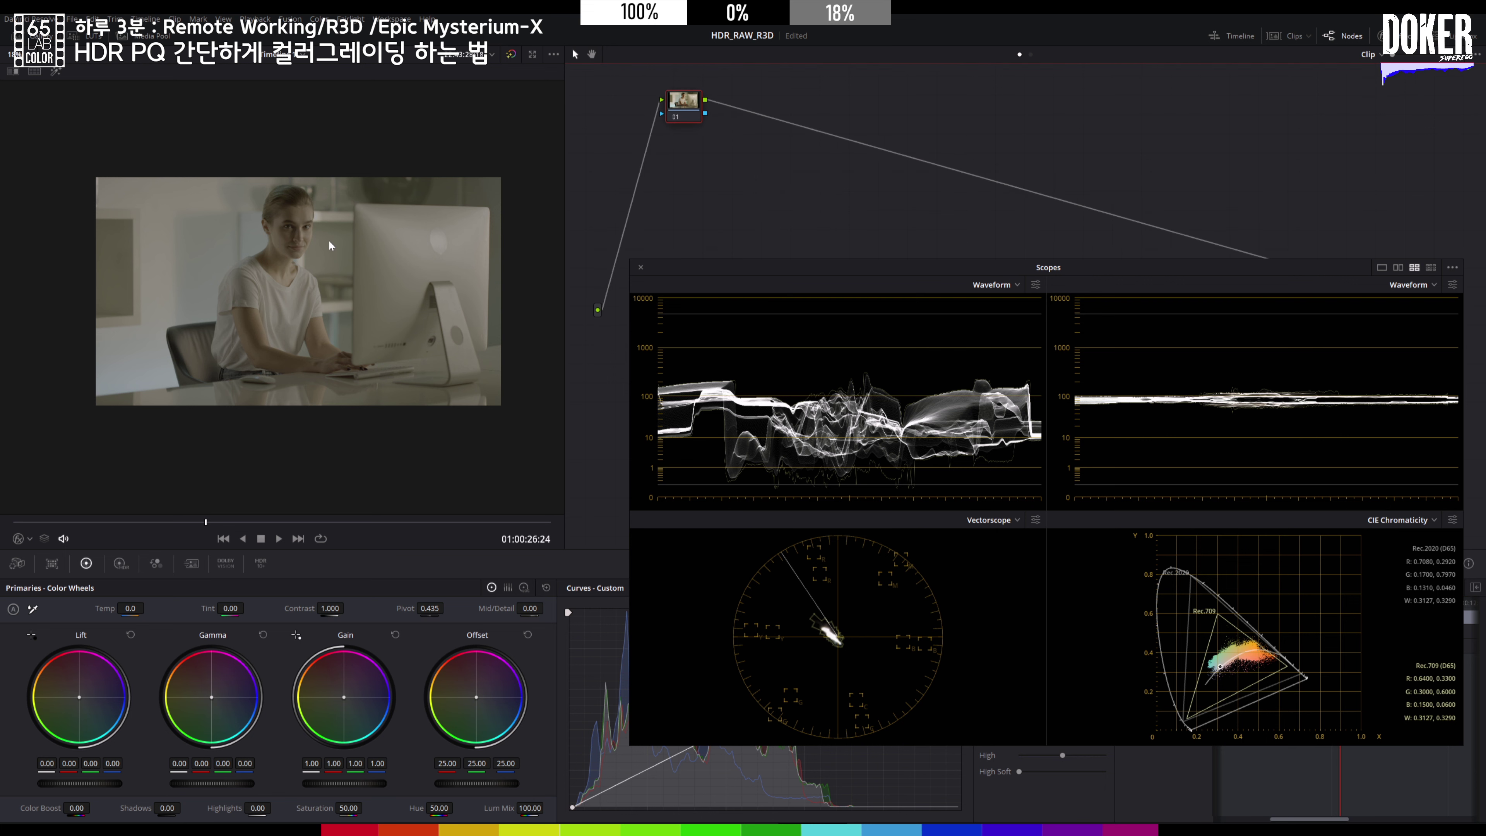
- Fit the image to the full width of an enlarged viewer and place the scopes window beside it over the node graph
scroll(329, 245, up, 1)
drag(330, 245, 305, 243)
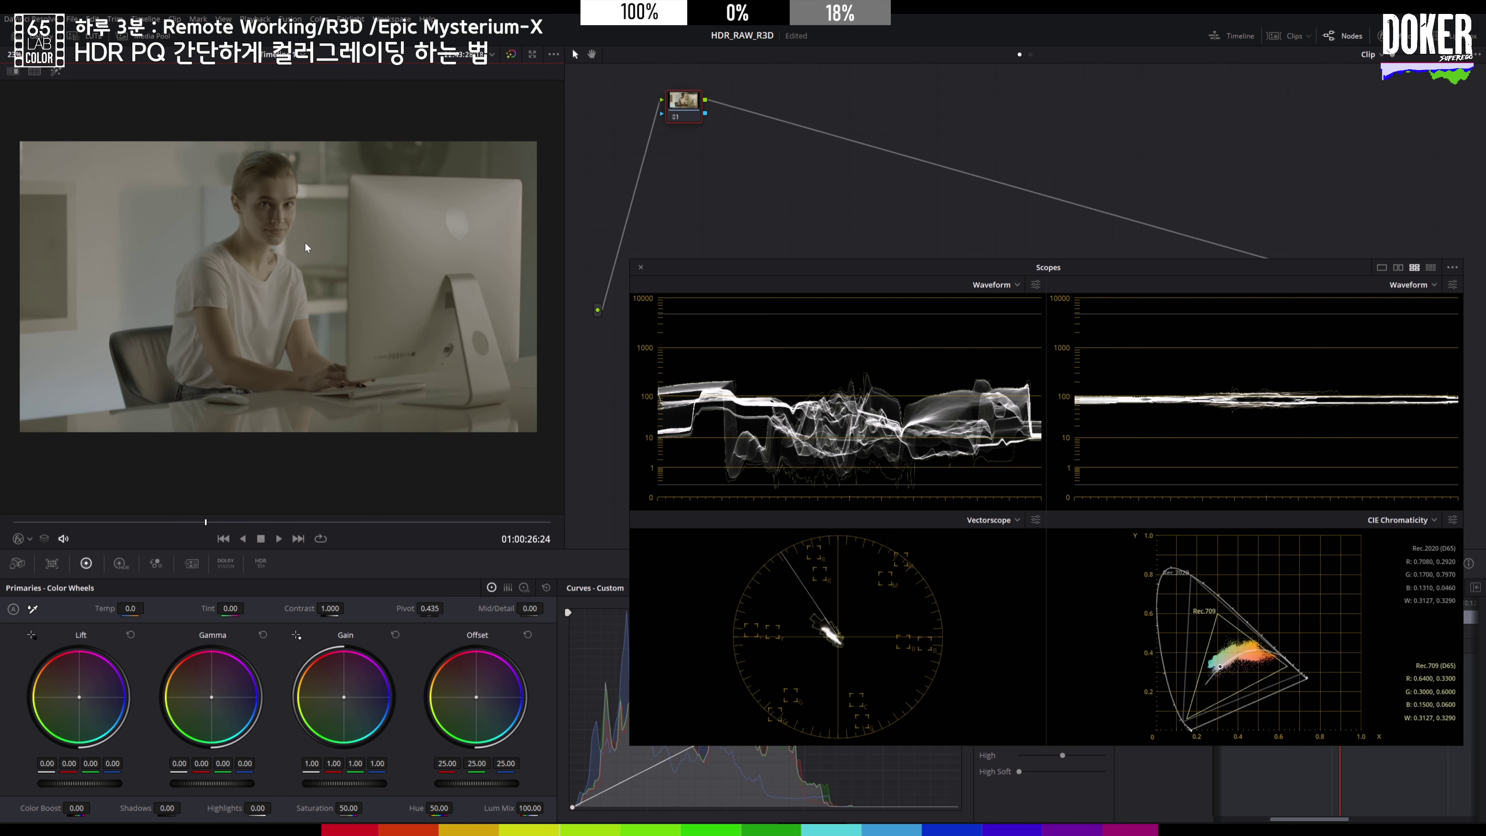
click(13, 59)
click(26, 72)
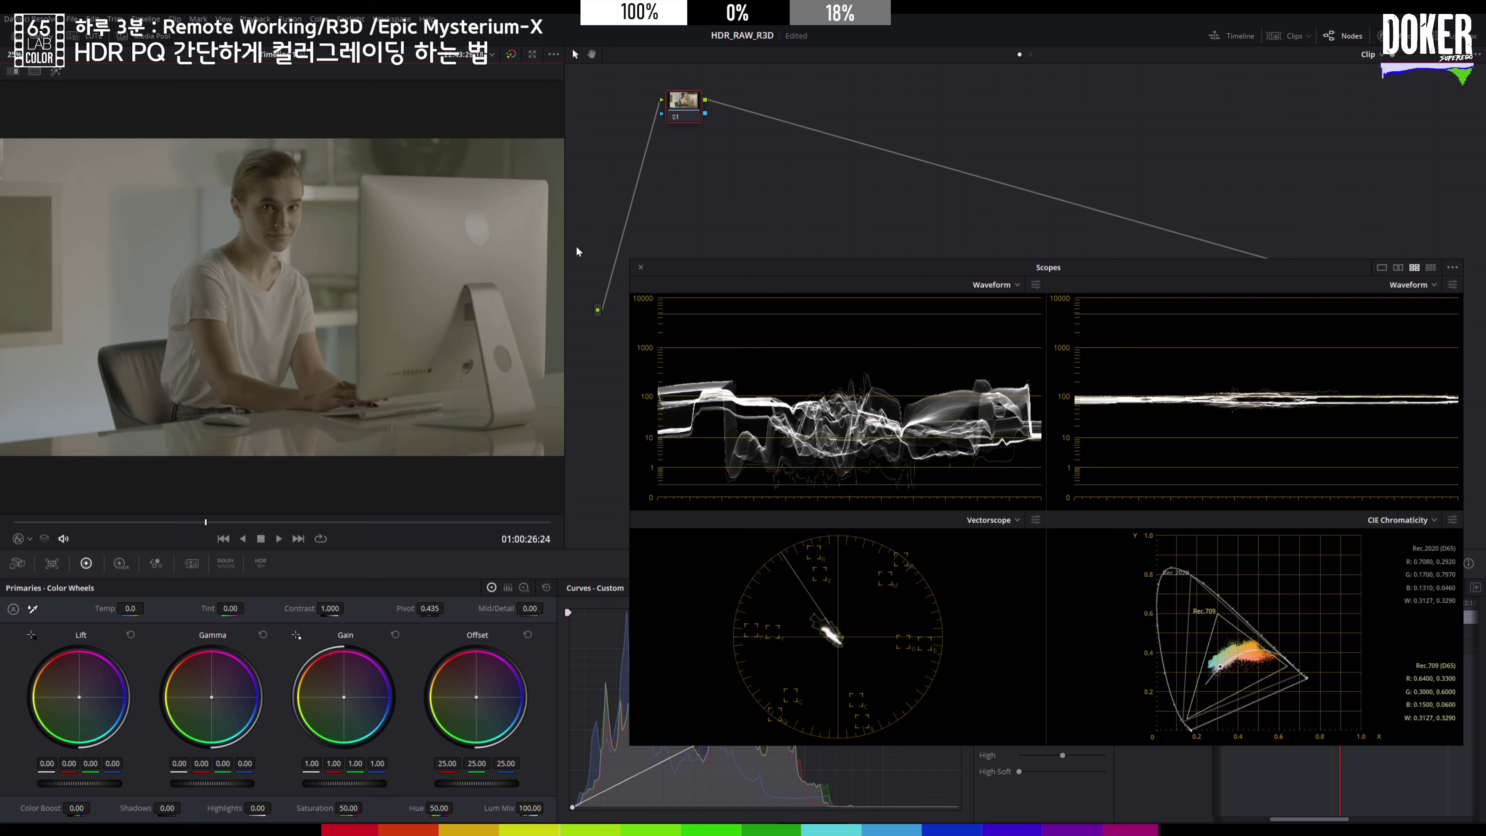
drag(564, 243, 616, 244)
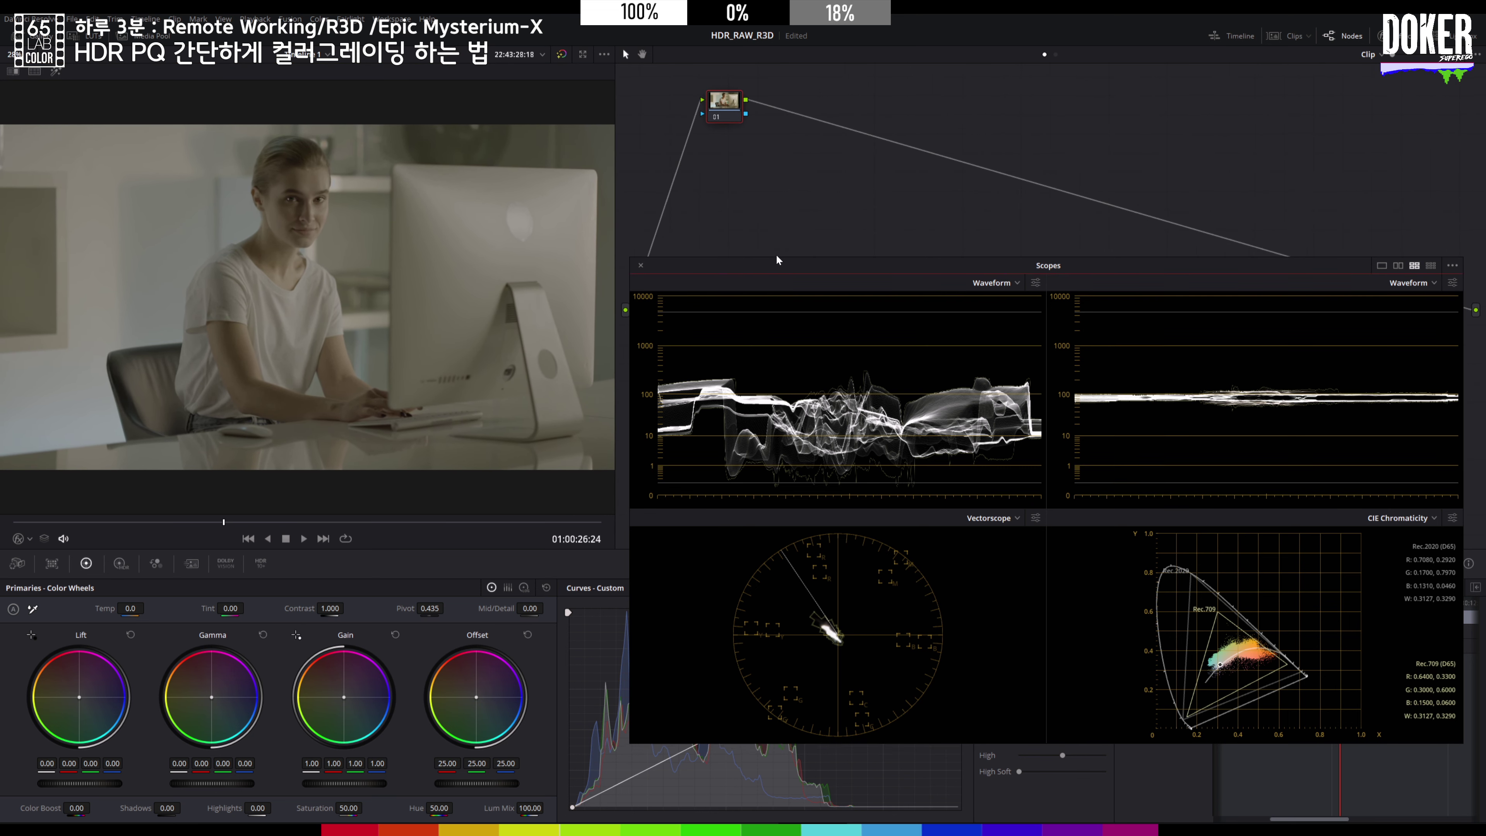
drag(776, 265, 651, 86)
drag(671, 143, 659, 85)
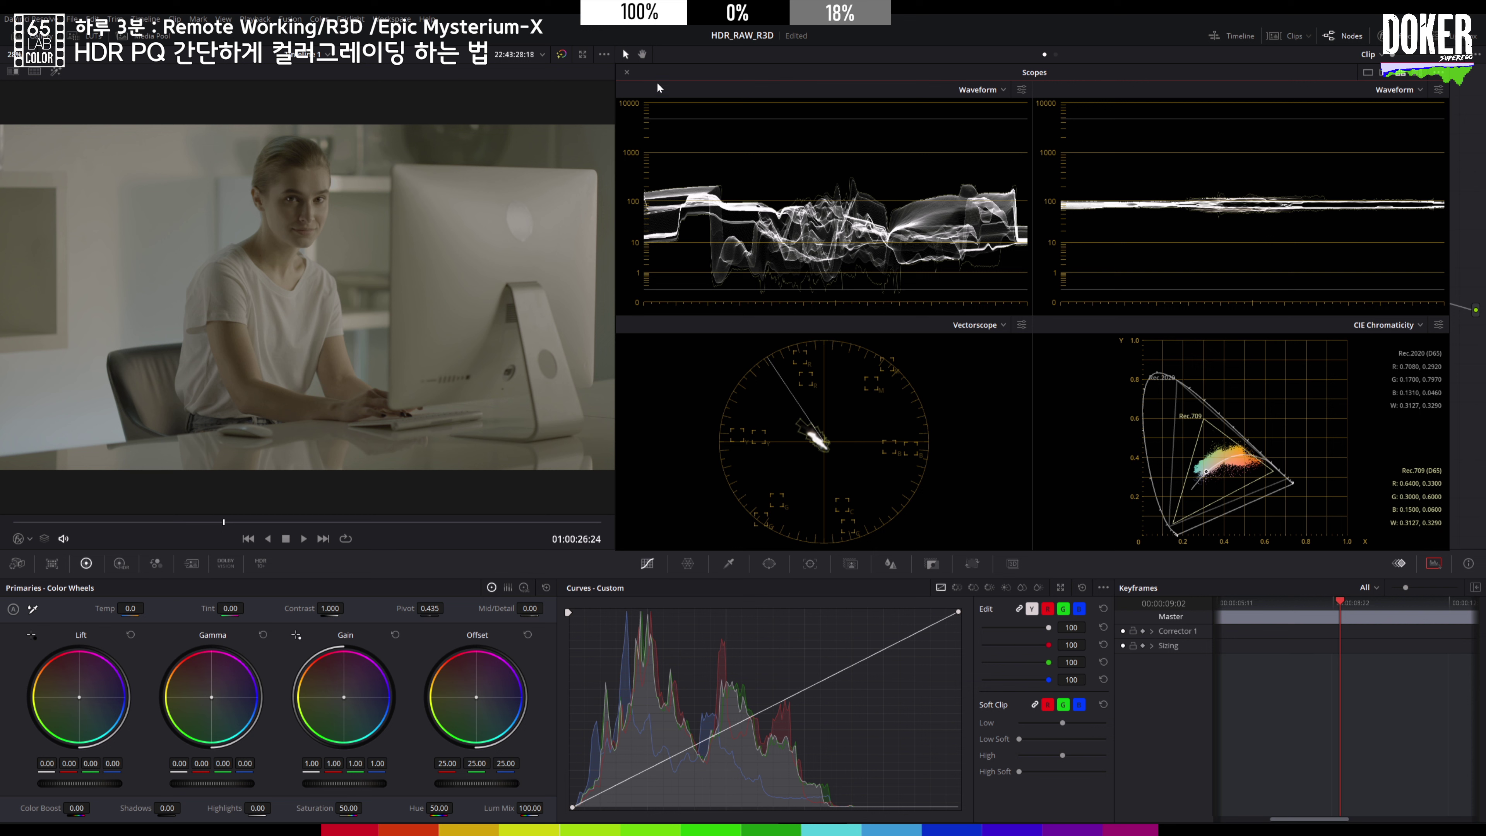
- Play through the following clips while watching the scopes, and scrub back to the beginning of clip 06
key(space)
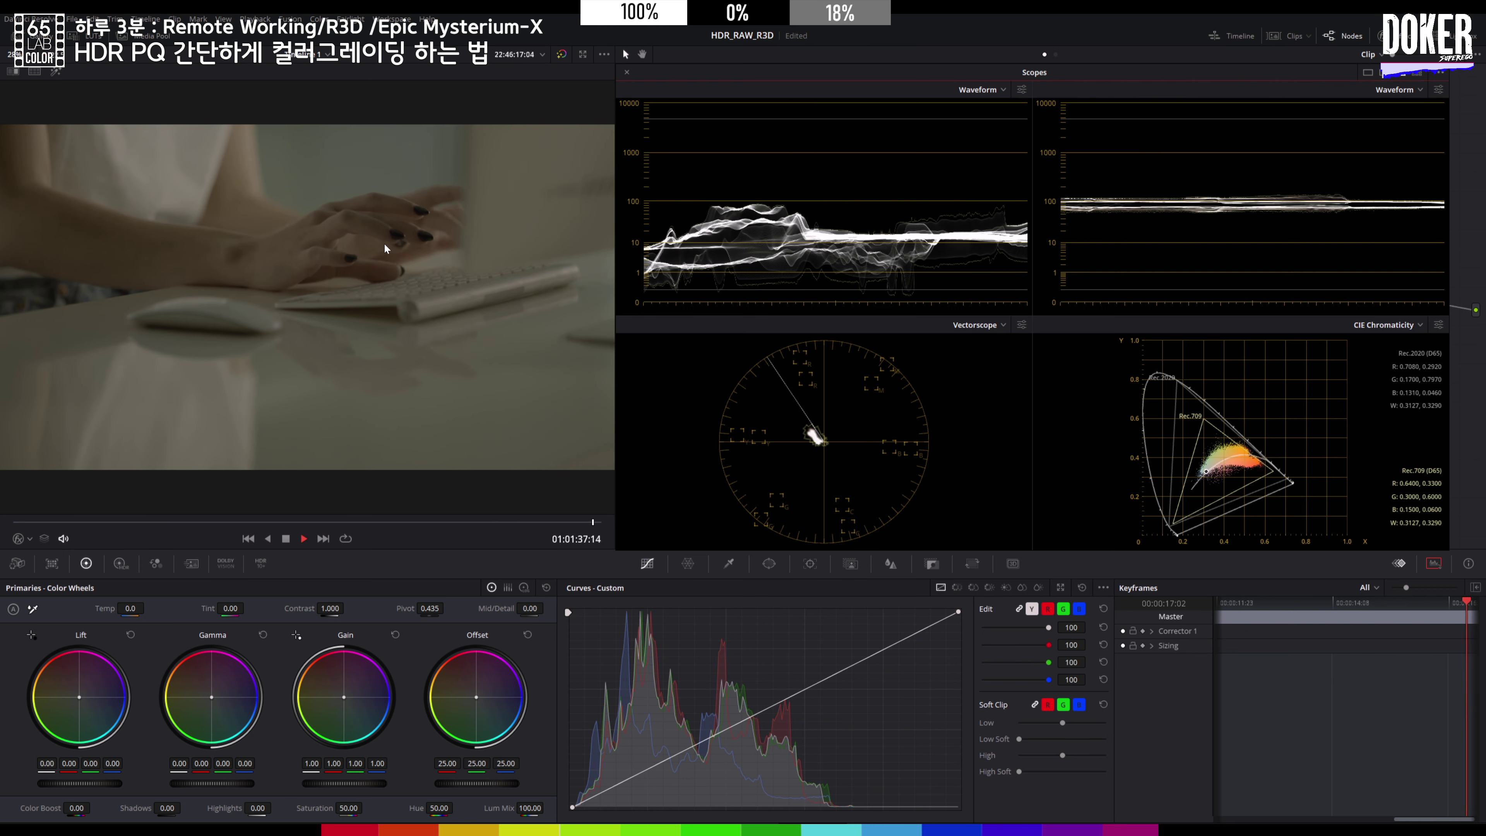
click(286, 540)
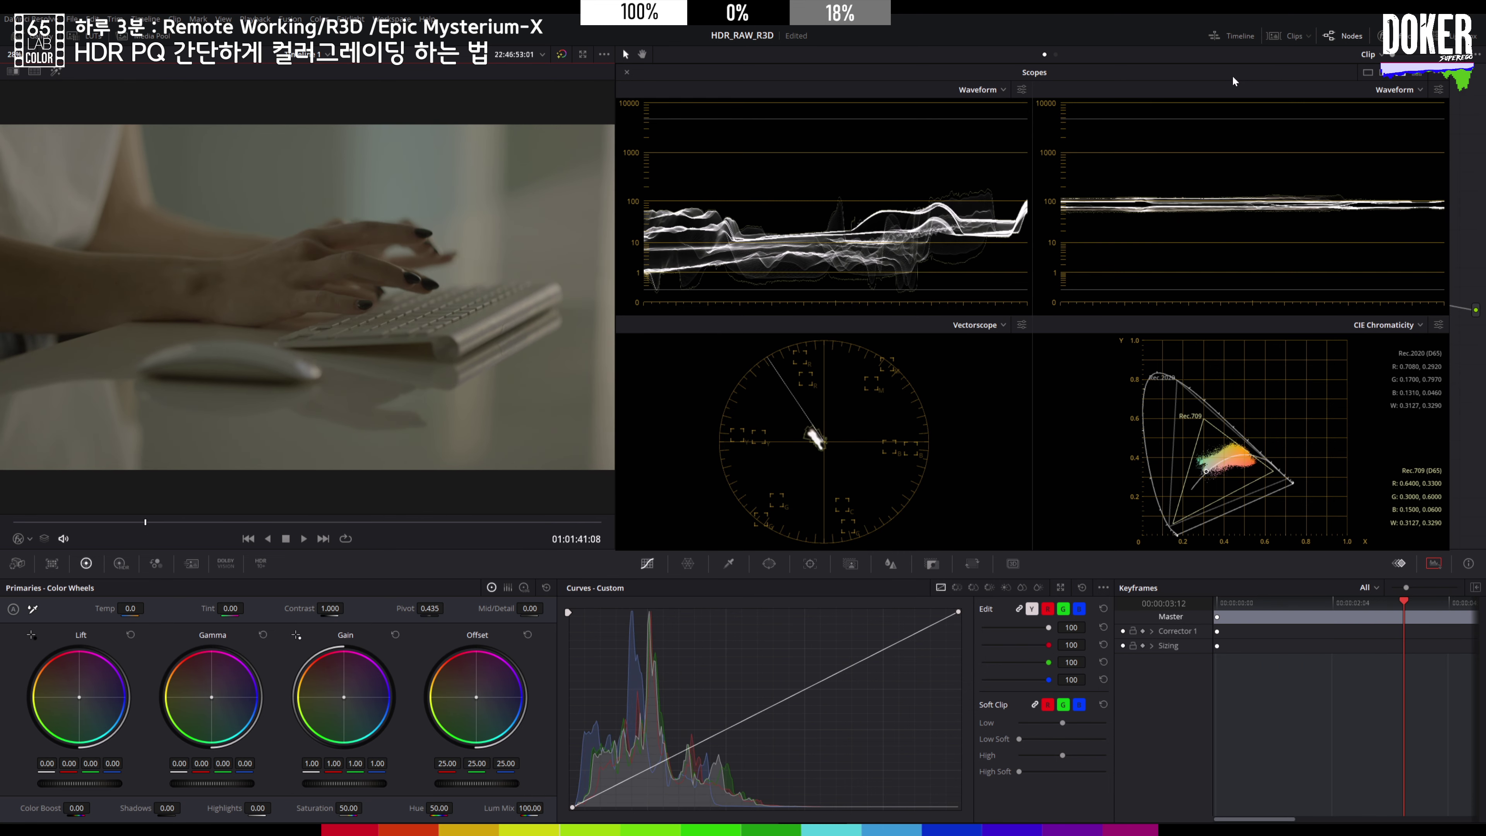
mouse_move(1233, 81)
mouse_down()
mouse_move(1211, 155)
mouse_move(1231, 50)
mouse_move(1231, 71)
mouse_up()
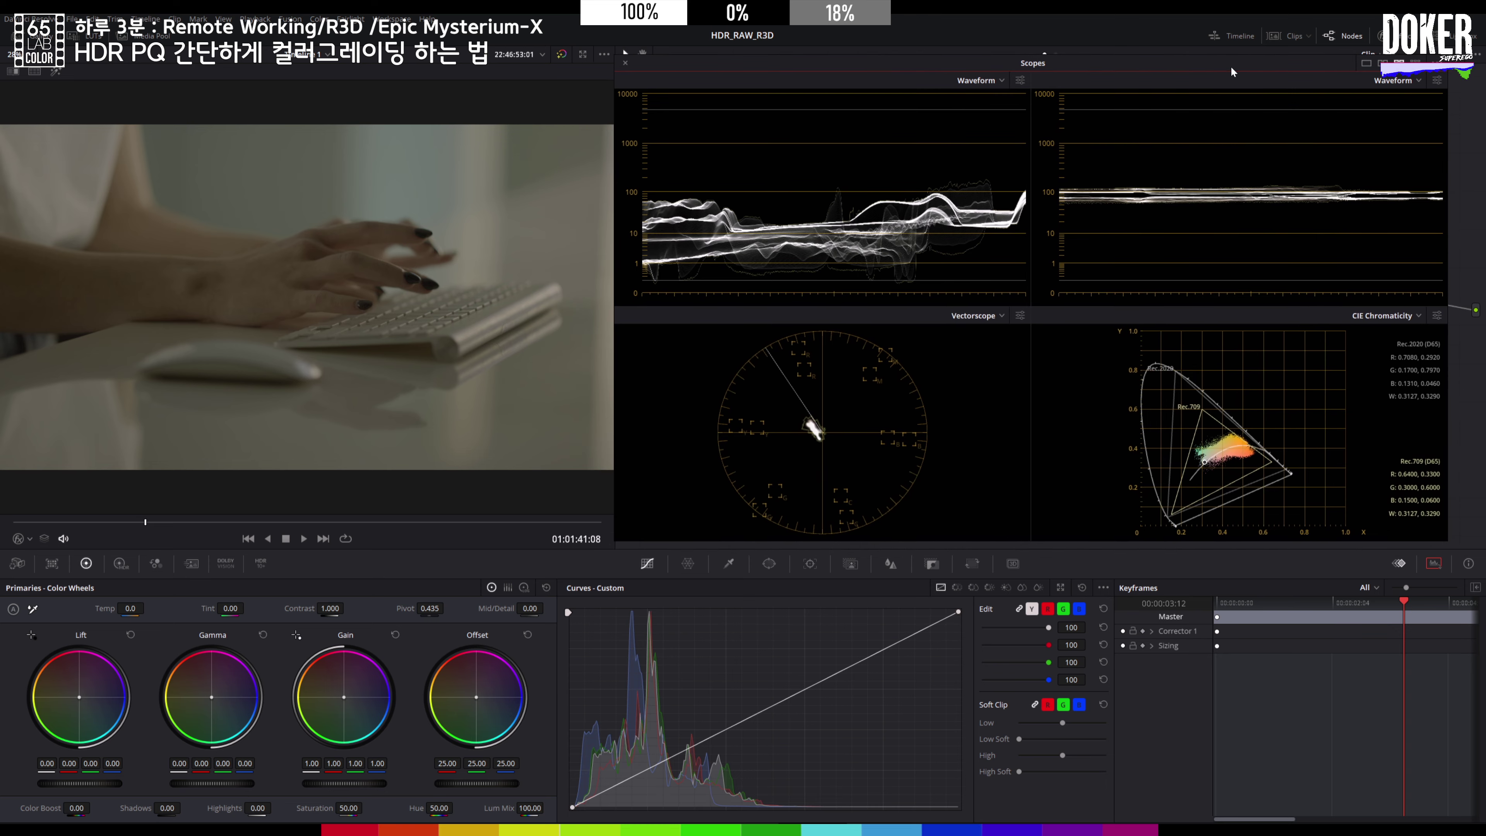
drag(142, 524, 33, 523)
- Check clip 04 and choose clip 03 for grading, showing the clip thumbnails only for the selection
click(1287, 36)
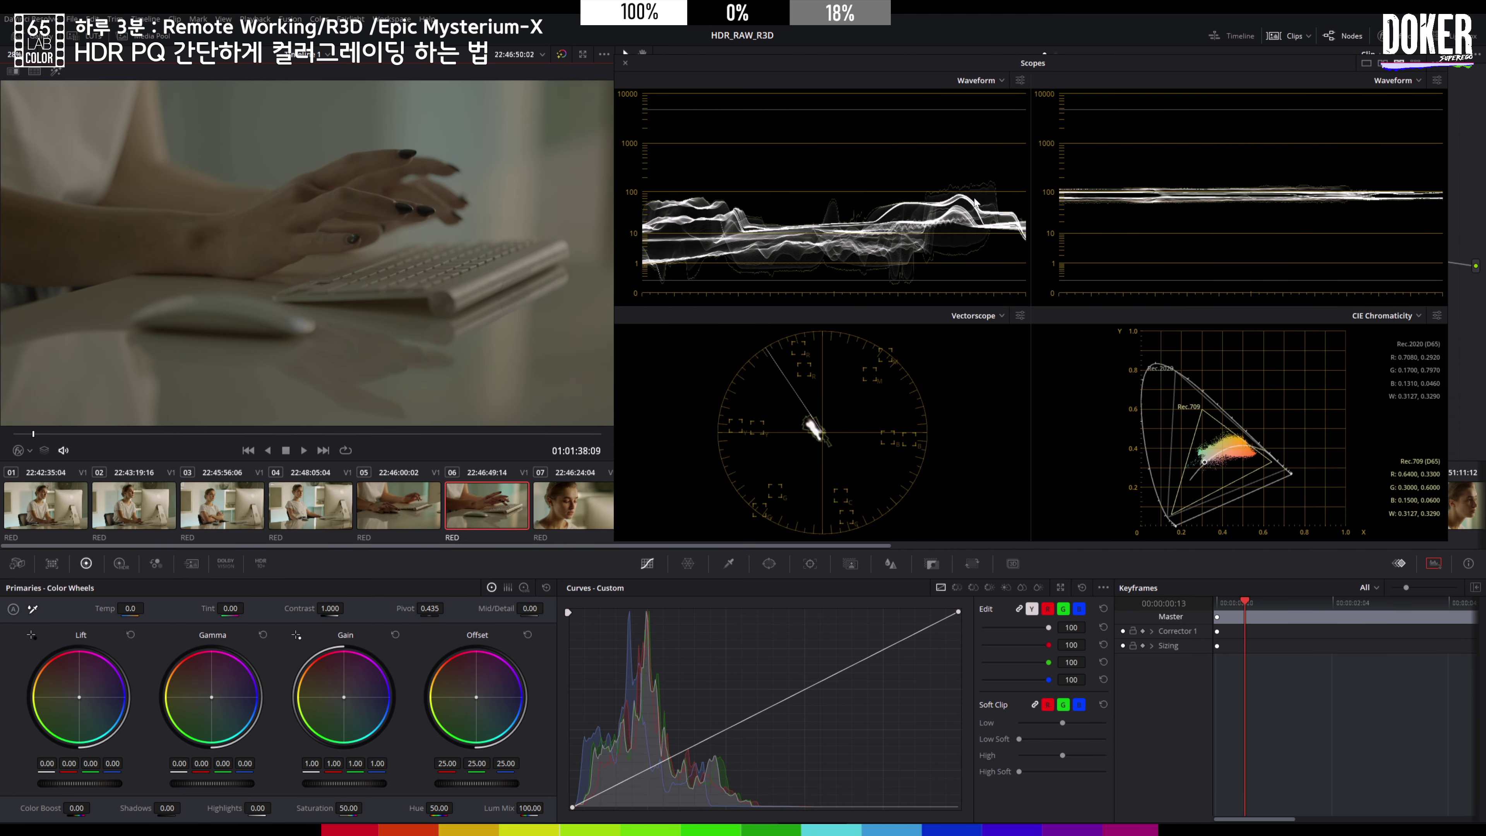
click(302, 517)
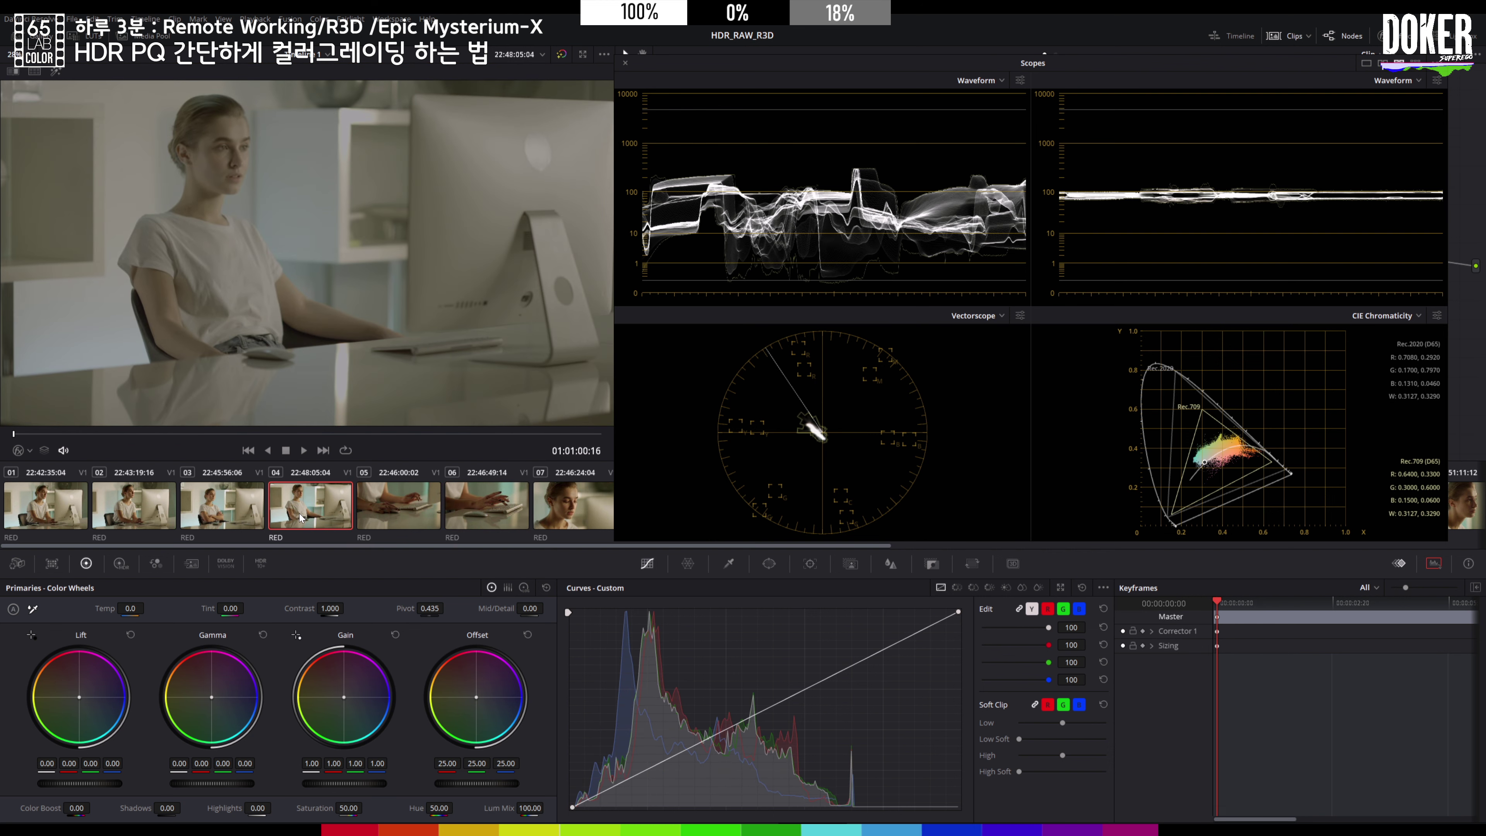
click(230, 519)
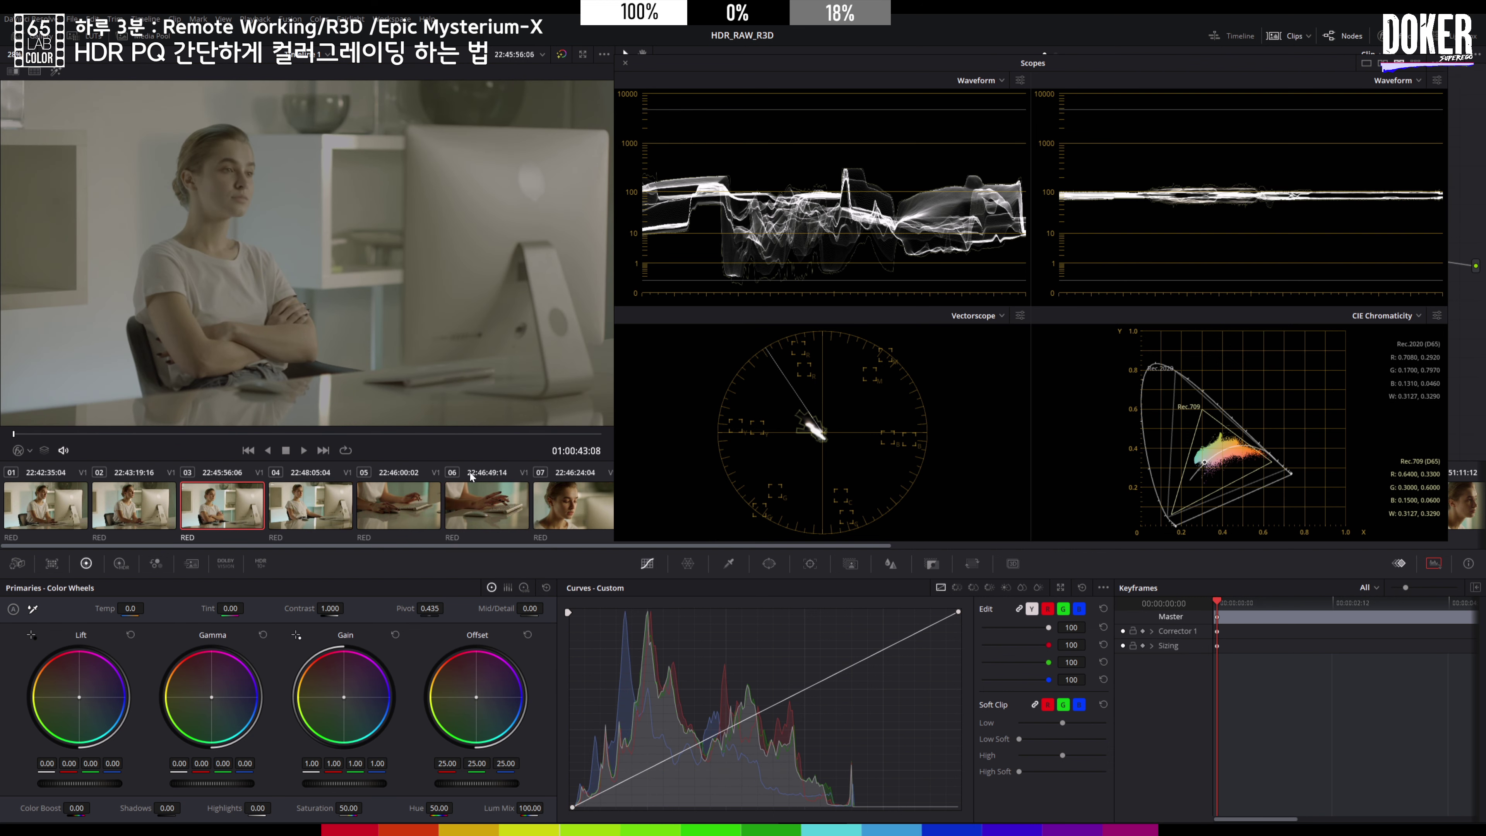
click(1290, 37)
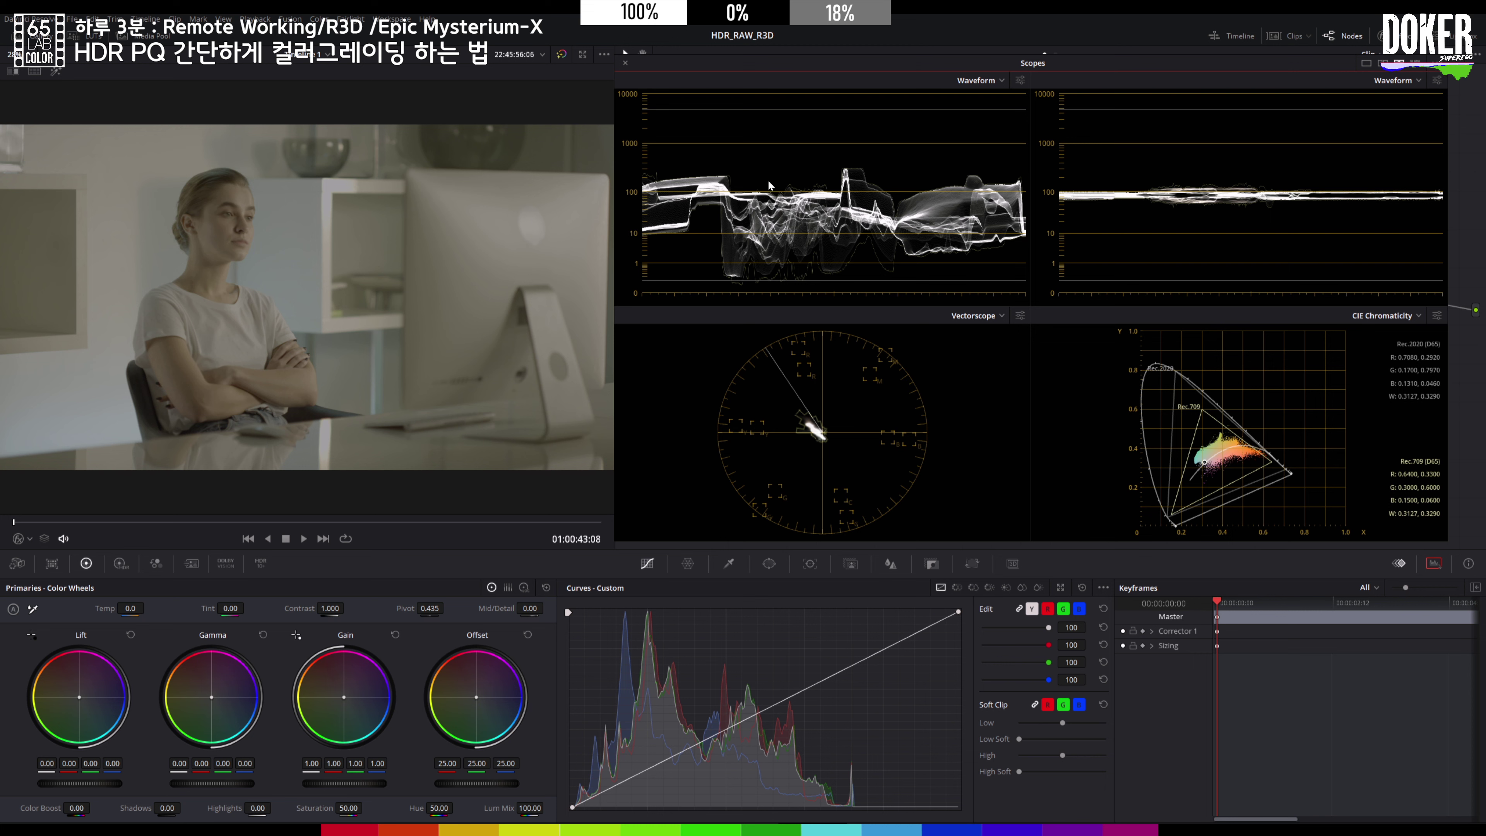
- Tuck node 01 into the upper-left corner of the node graph and place the scopes window just below it
drag(745, 68, 758, 271)
drag(827, 187, 655, 92)
drag(776, 274, 767, 104)
drag(673, 87, 649, 77)
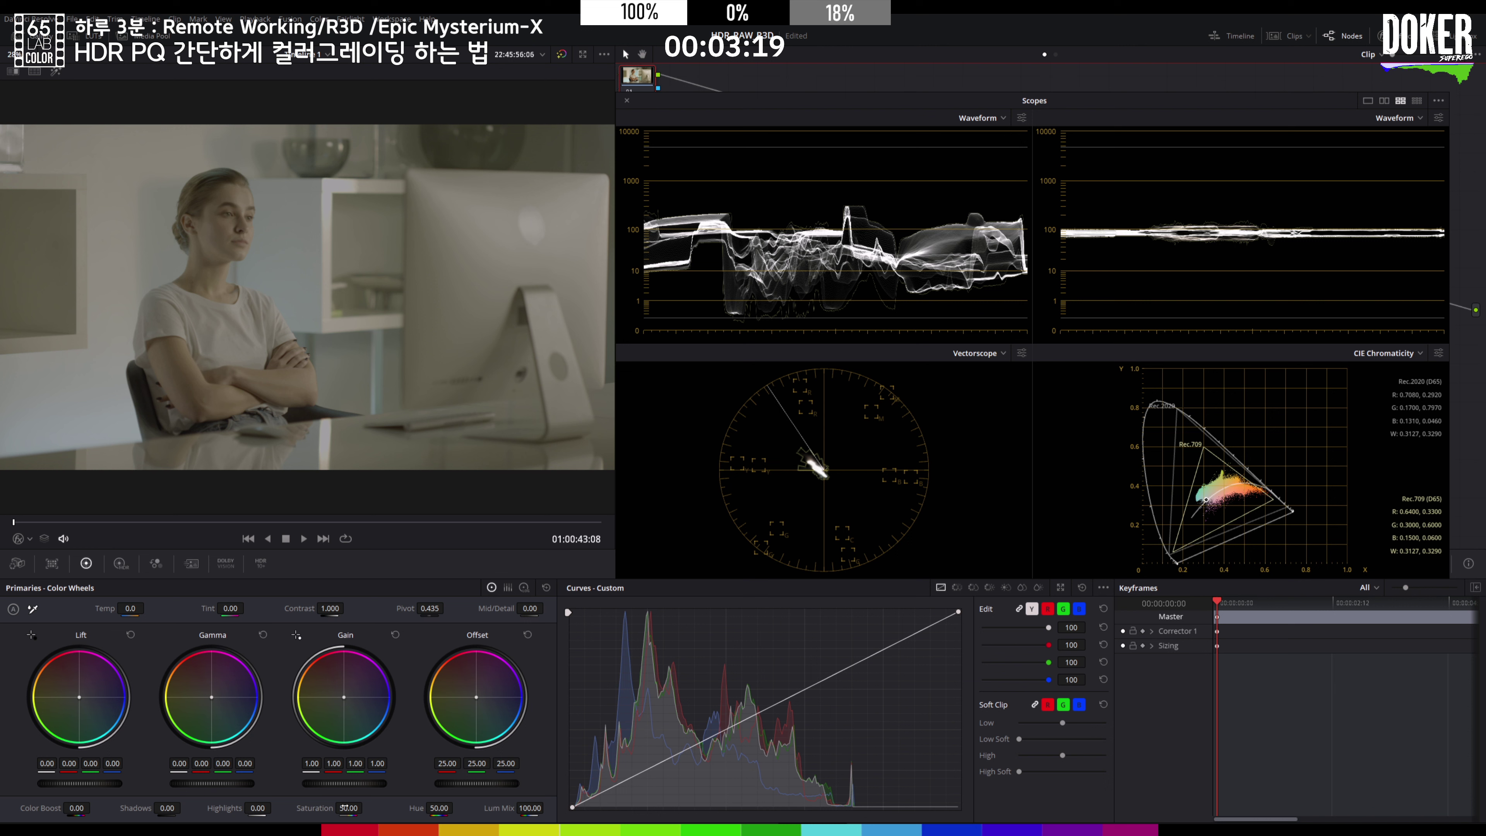
- On node 01, set saturation to 67.60, Gain to 1.11, Lift to 0.01 and Gamma to 0.02
drag(345, 807, 366, 808)
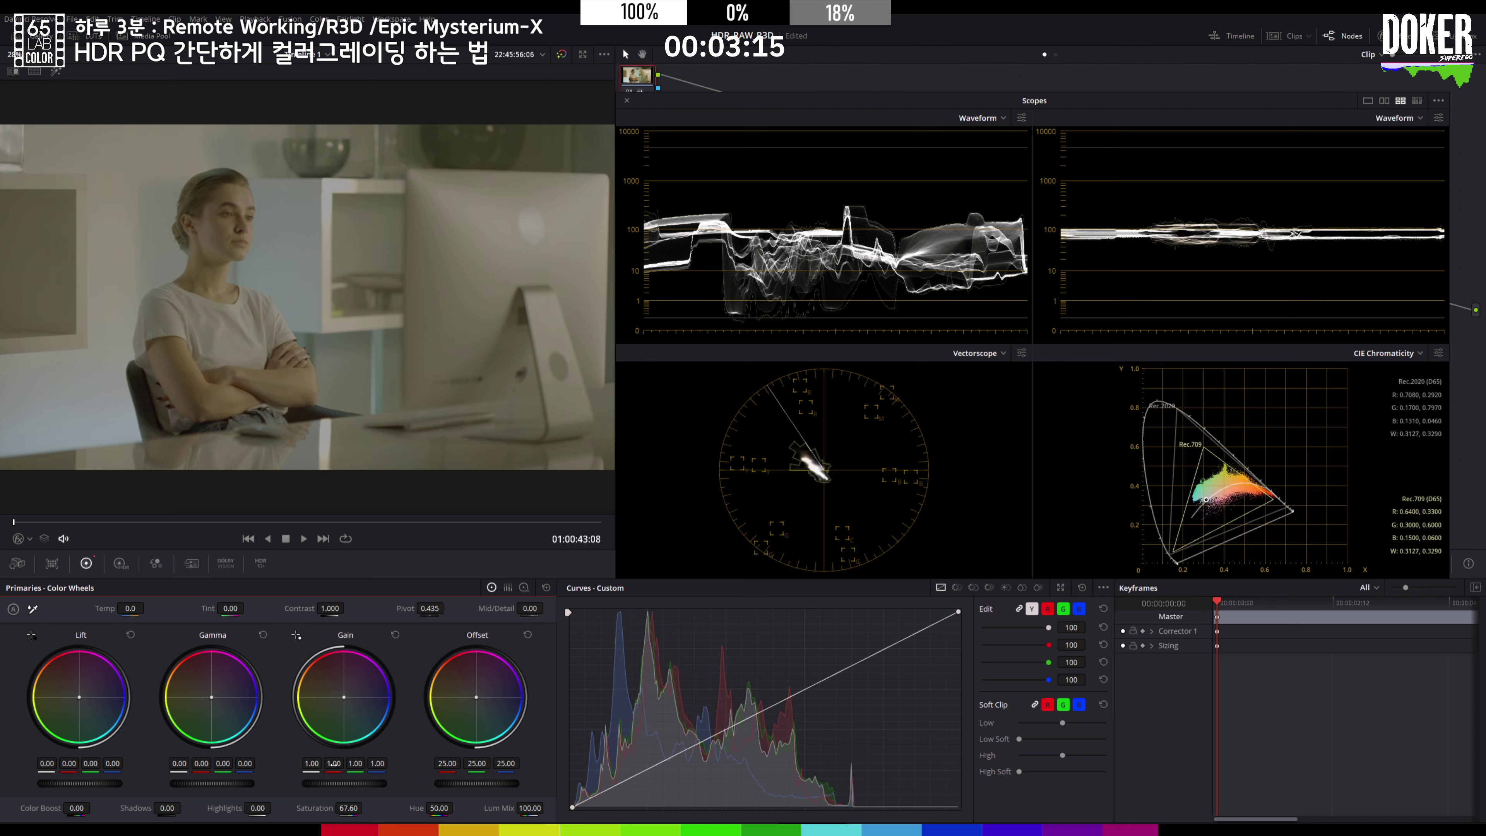
drag(330, 788, 394, 787)
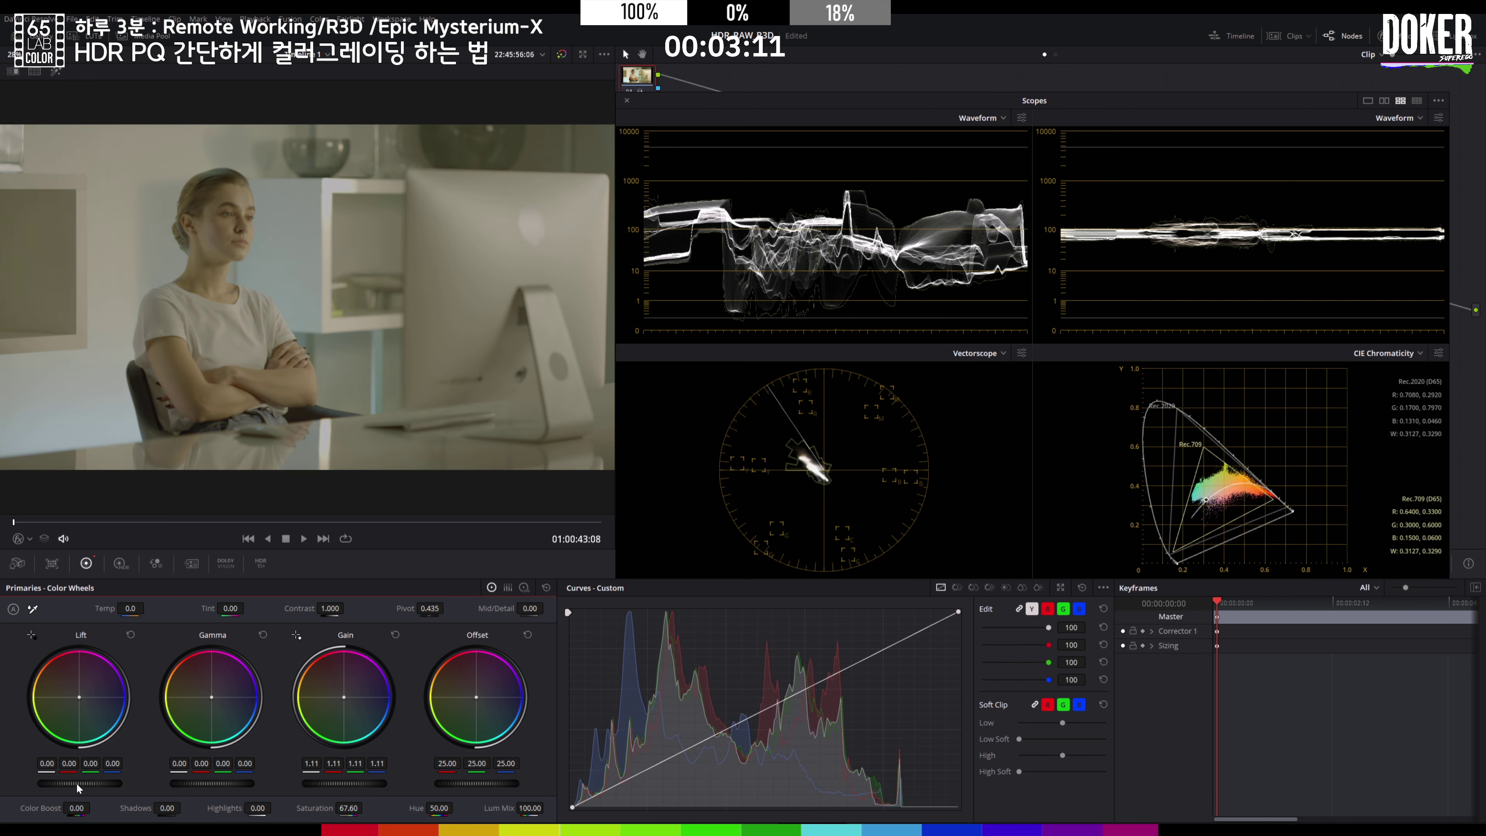
drag(76, 783, 88, 783)
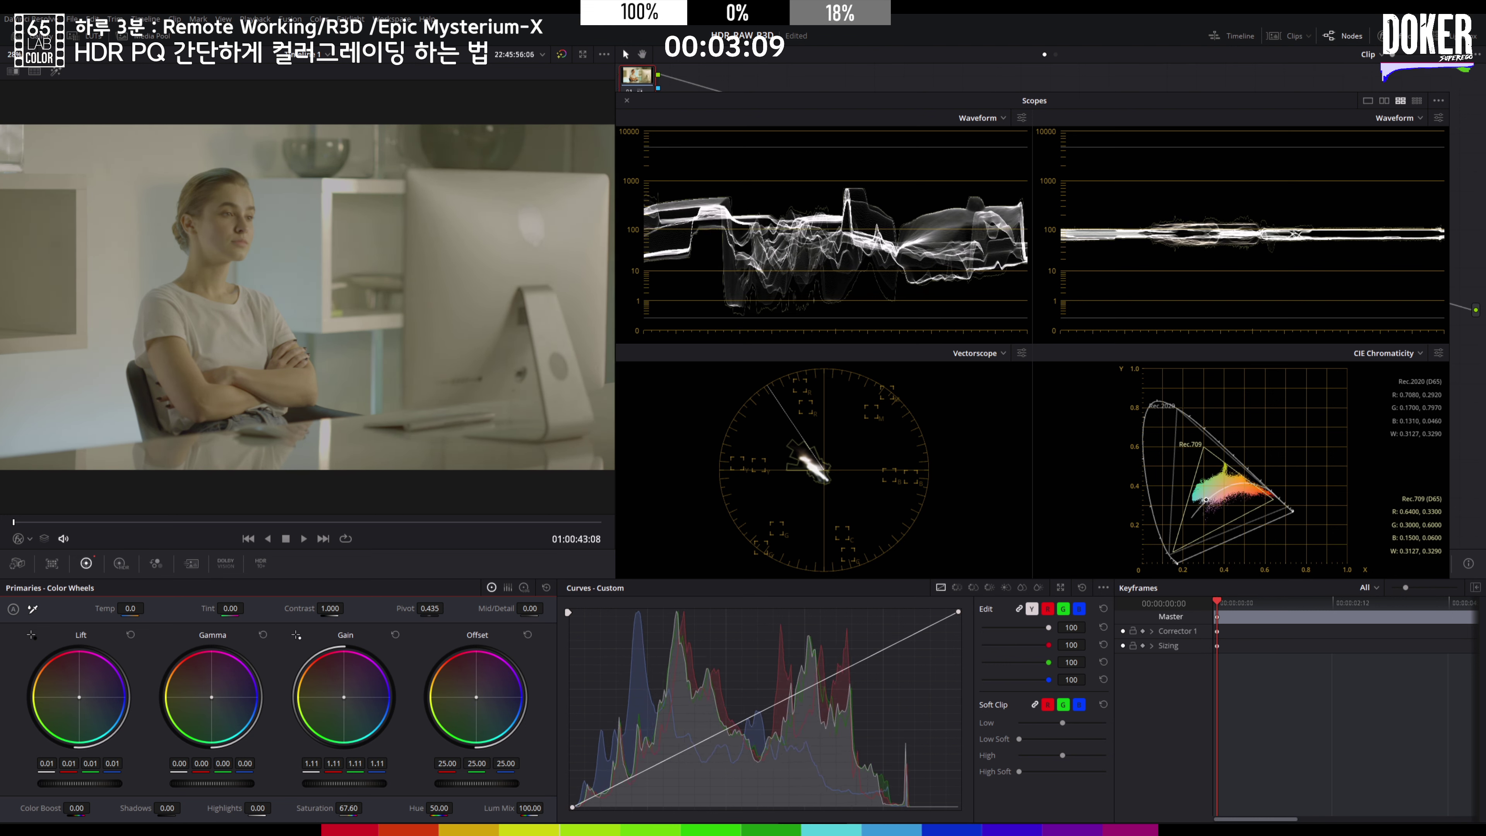
drag(212, 783, 223, 781)
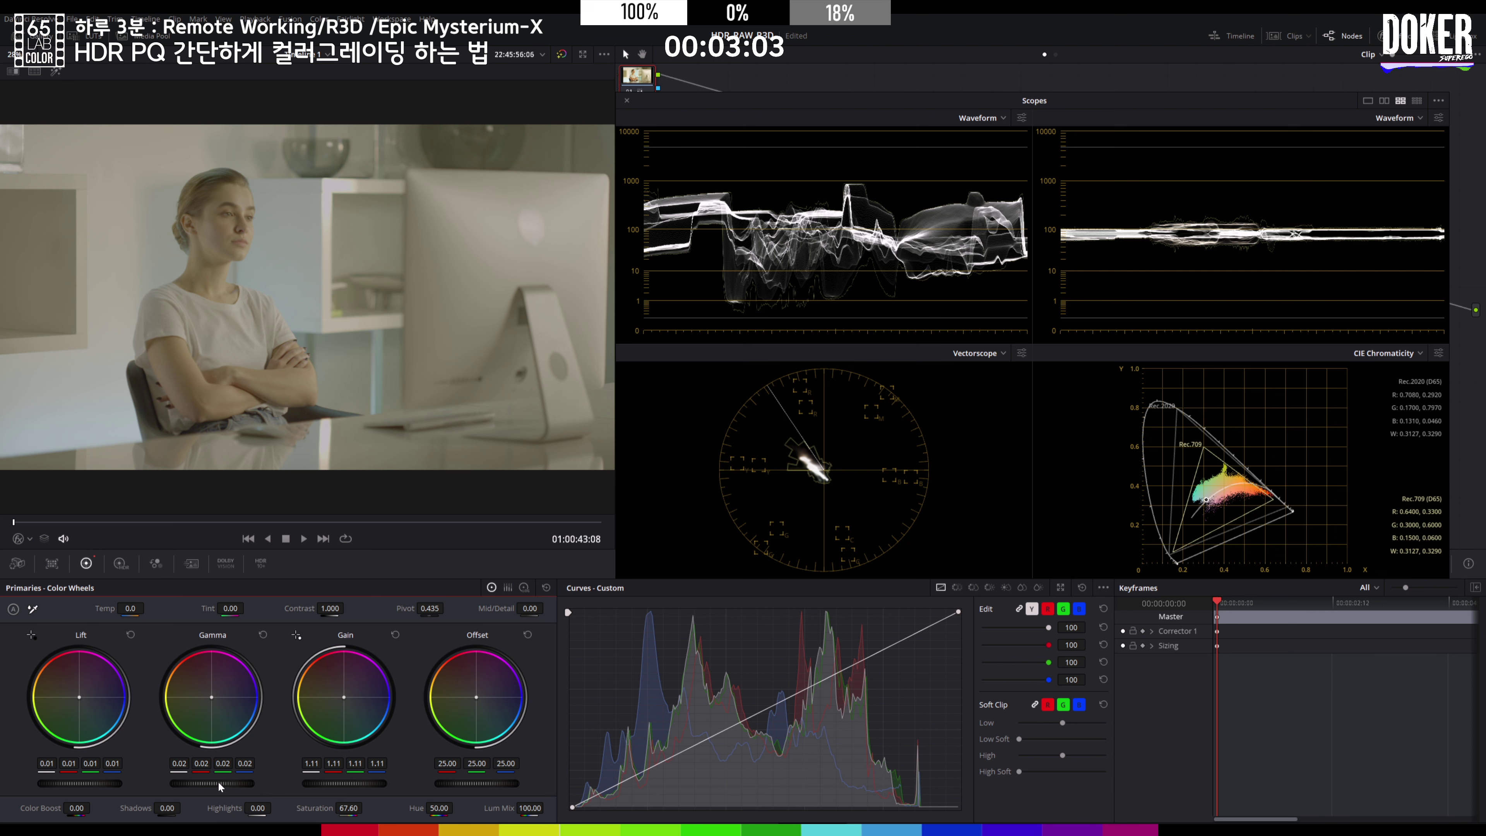
- Compare the image with node 01 disabled, and raise the midtones slightly with the custom curve on a new serial node
key(ctrl+d)
key(ctrl+d)
key(alt+s)
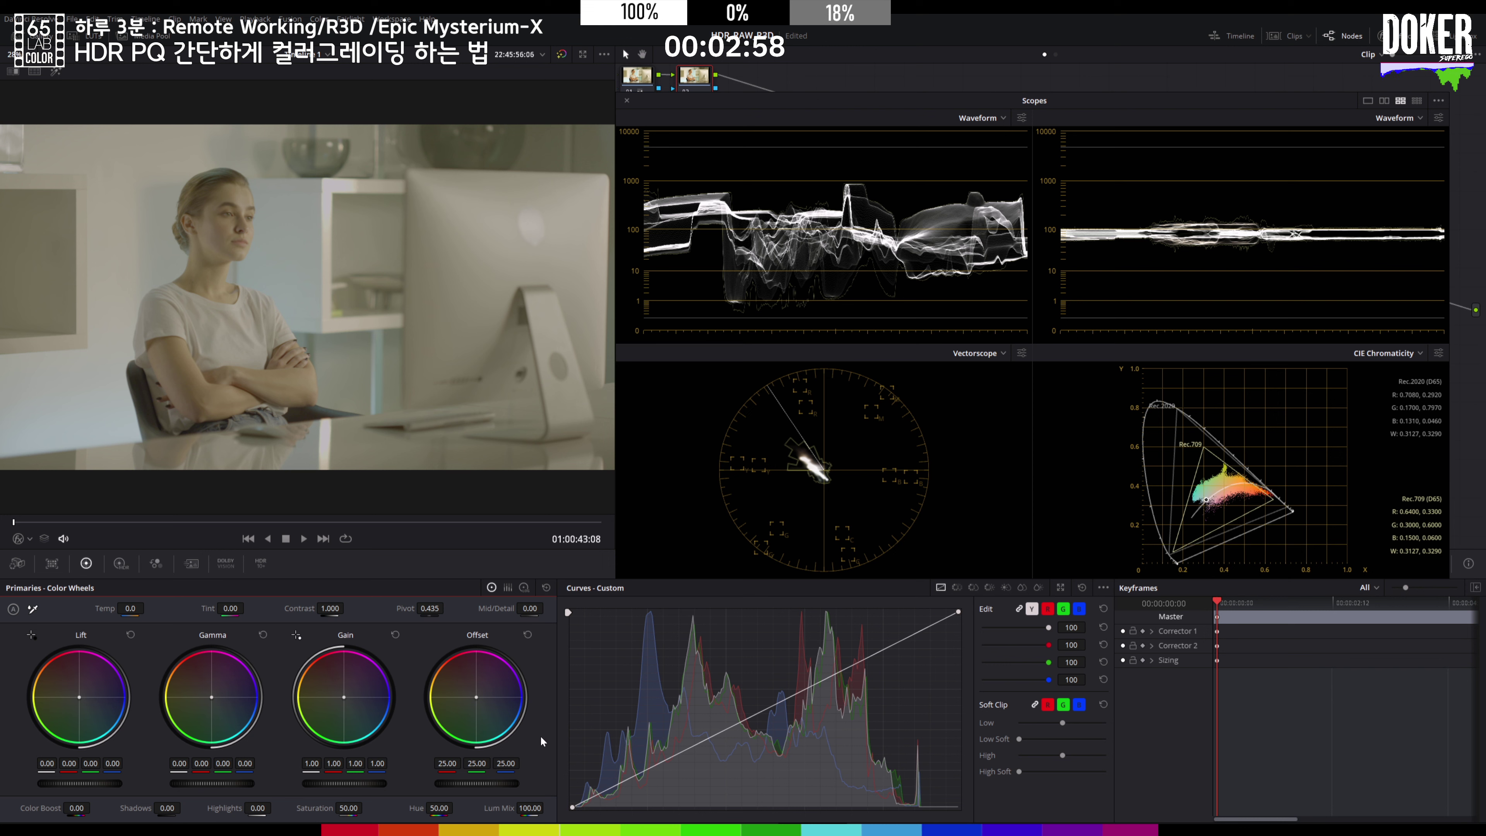
drag(770, 712, 759, 701)
- Add a third serial node and lower its Gain to 0.97
key(alt+s)
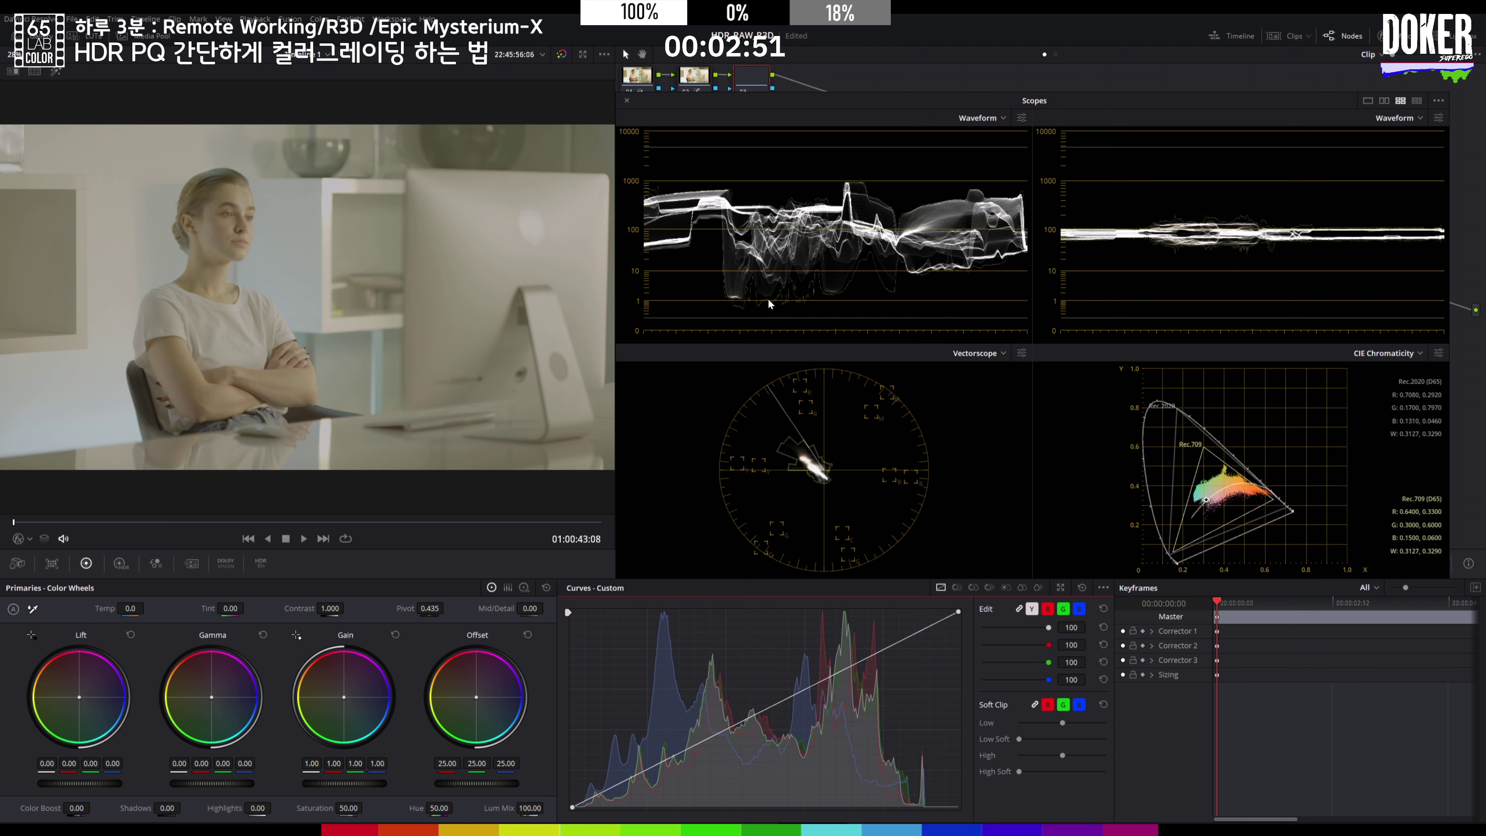
drag(343, 785, 331, 785)
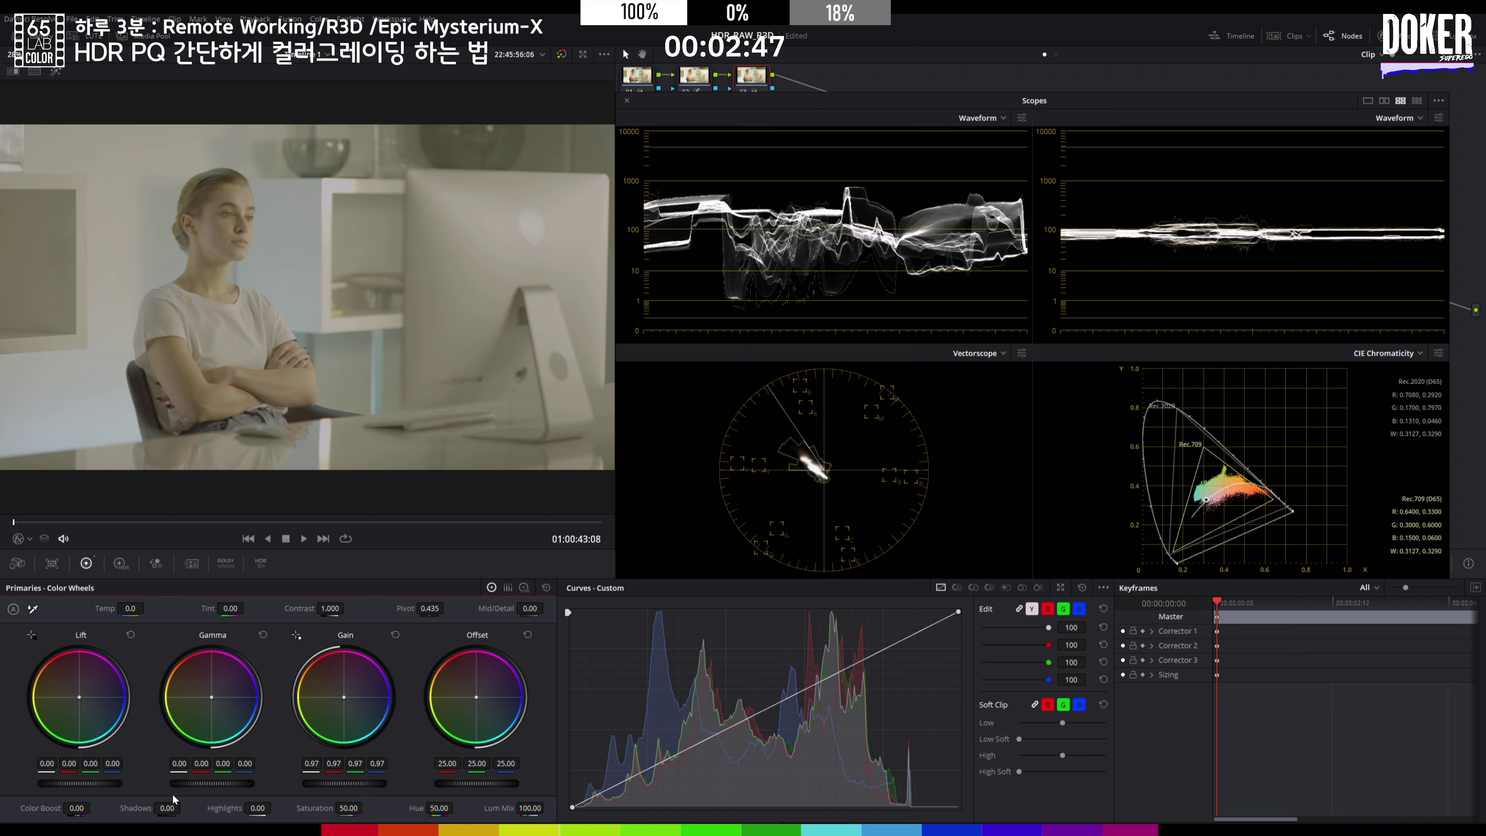
- On the third node, set Lift to -0.02 and Gamma to 0.01
drag(97, 782, 86, 781)
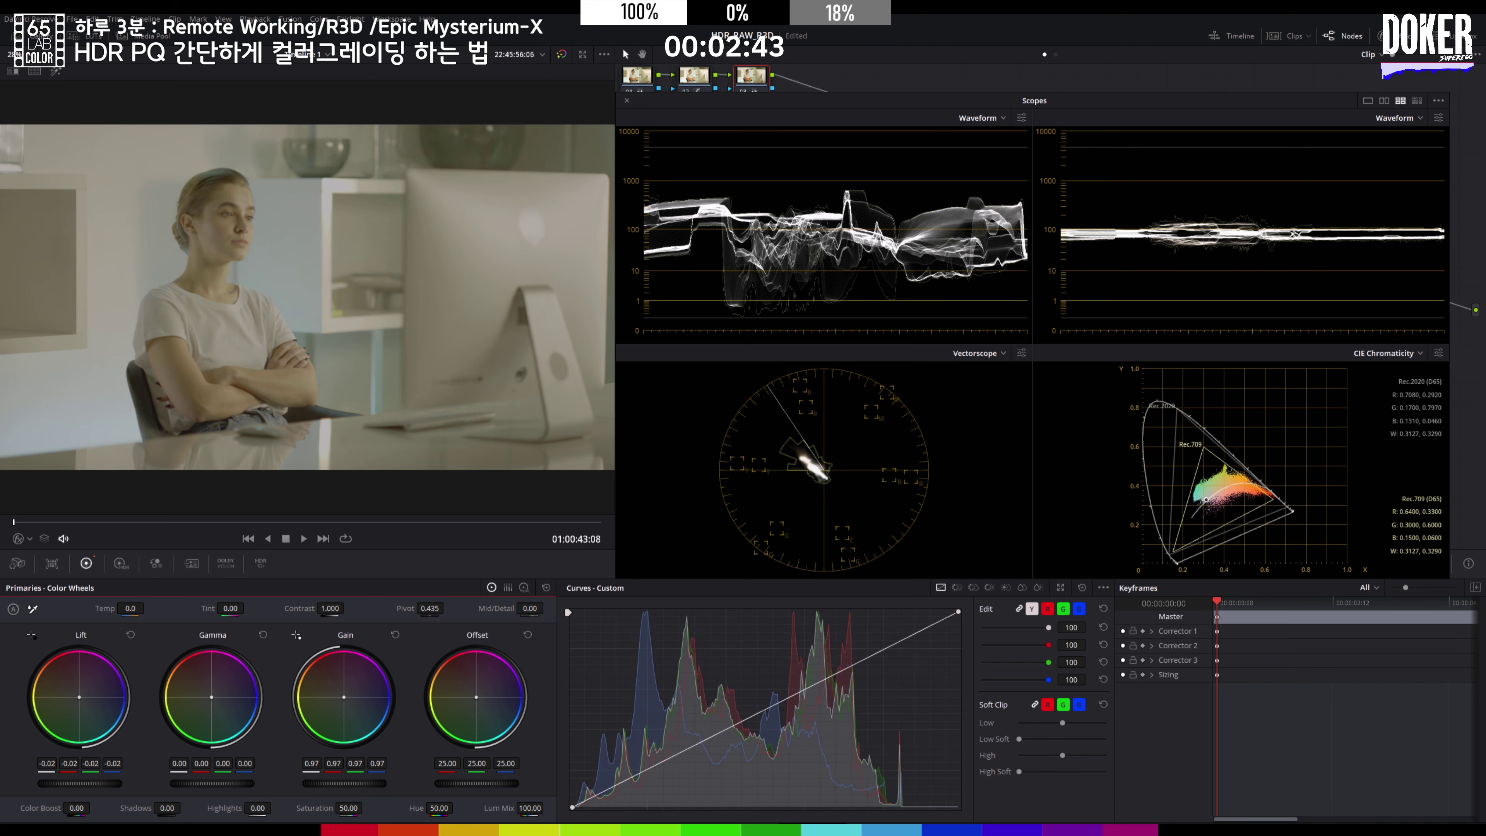
drag(221, 787, 226, 787)
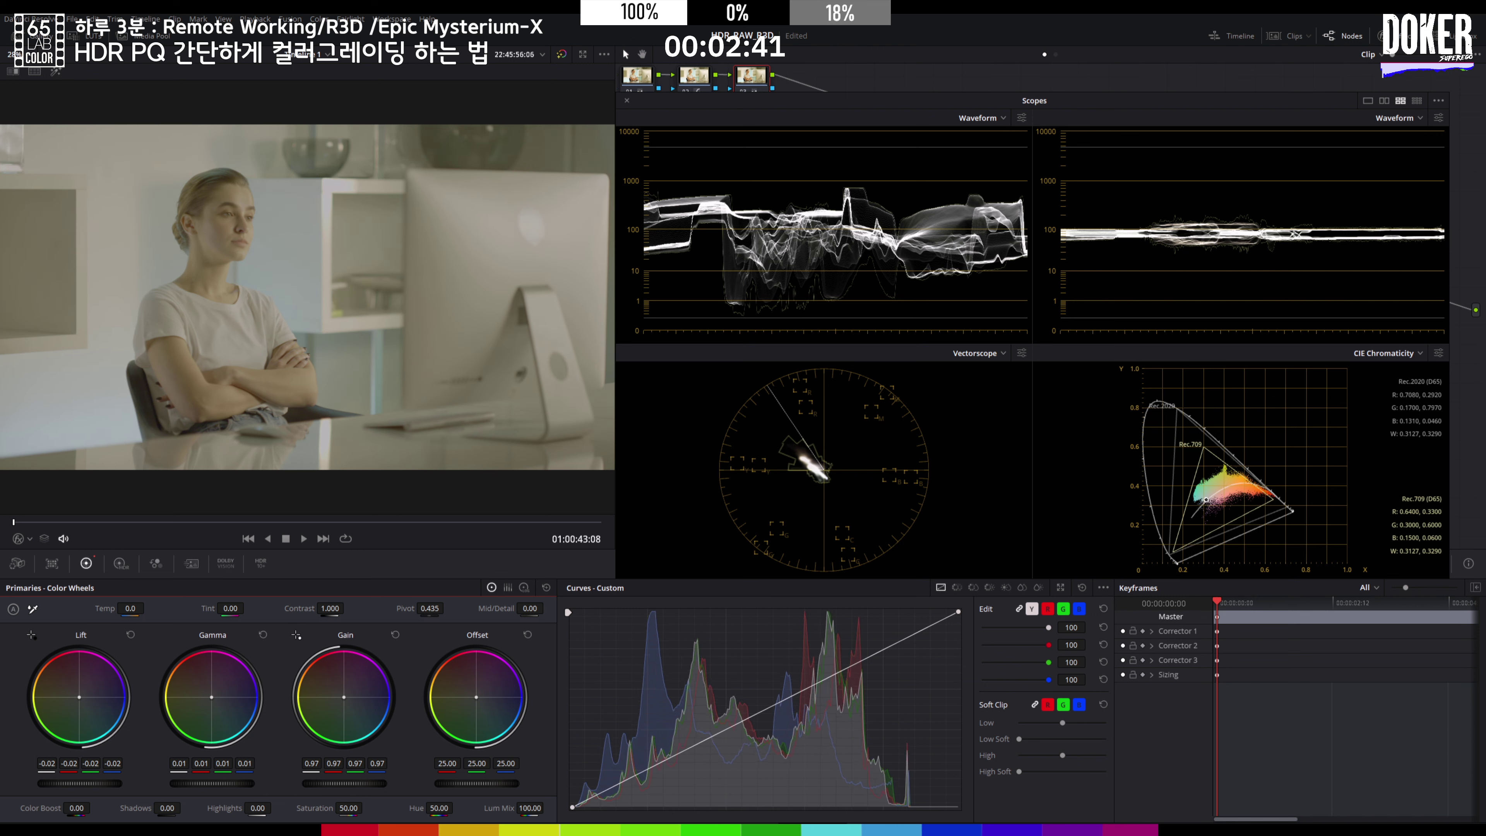
- Add a fourth serial node and lower the shadows slightly on its custom curve, leaving no control point in the highlights
key(alt+s)
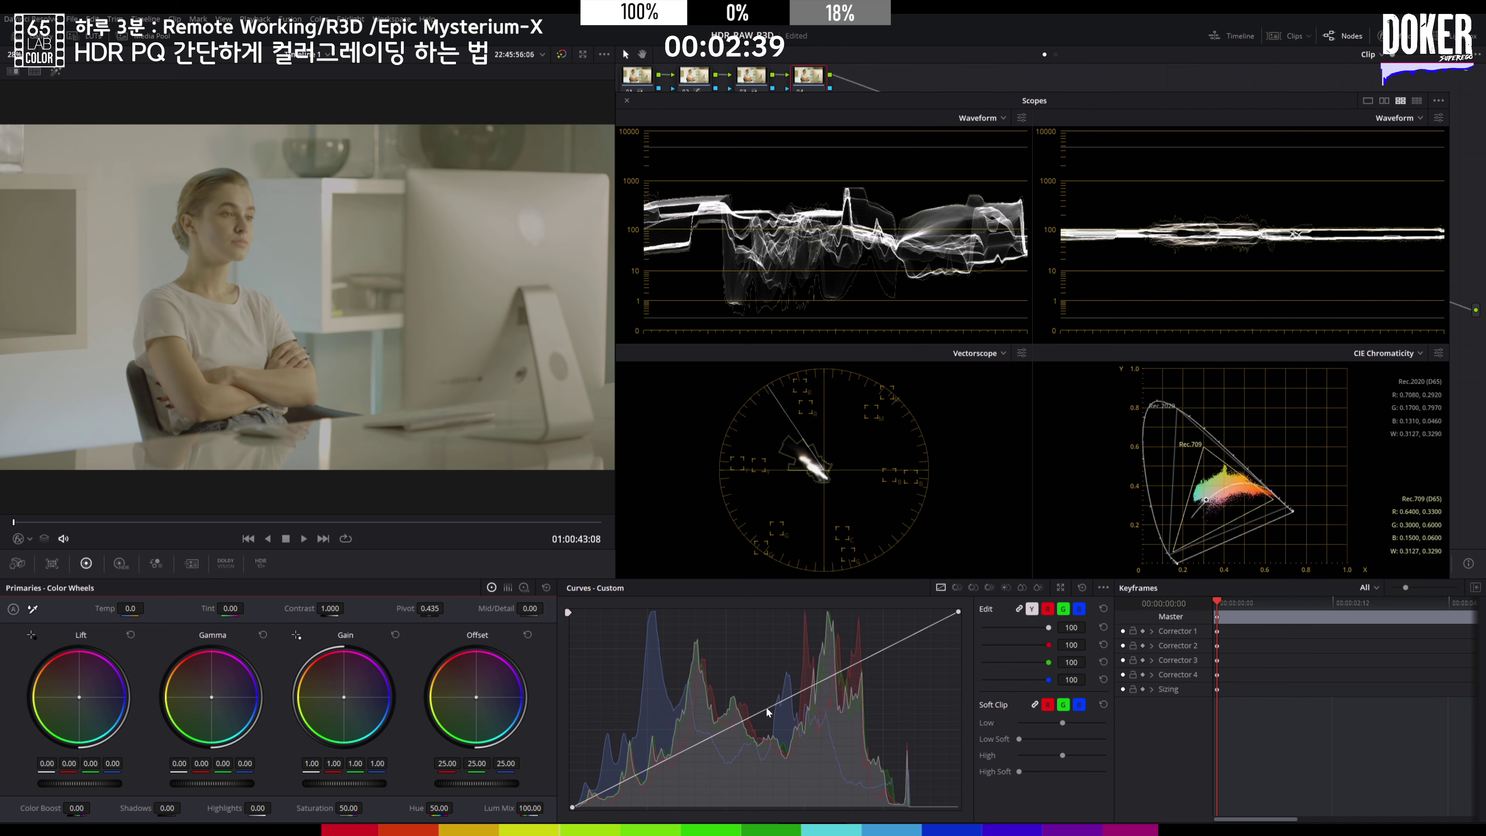
drag(606, 791, 621, 795)
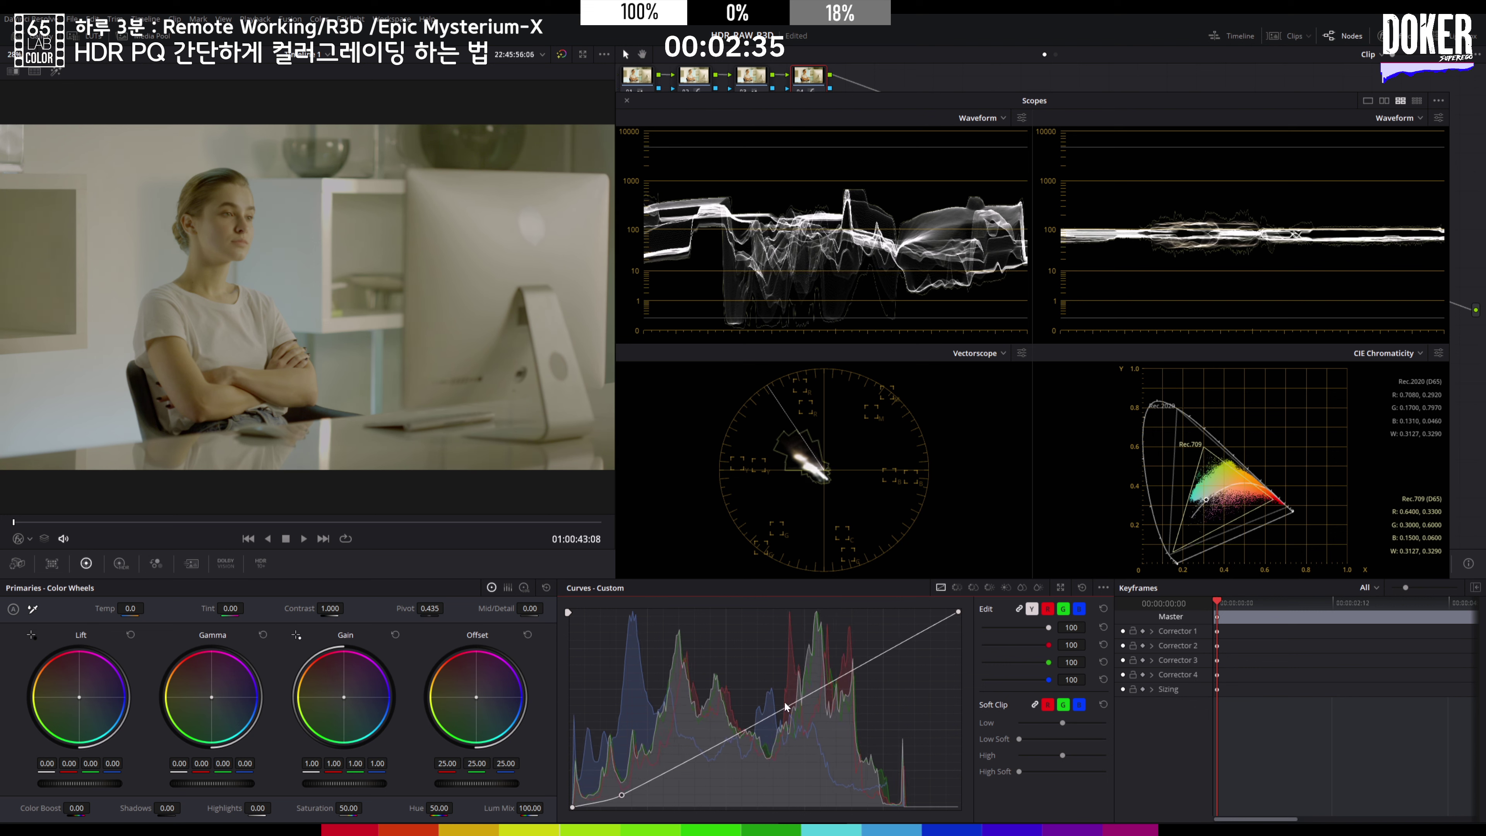
drag(907, 637, 891, 643)
right_click(891, 642)
drag(622, 793, 633, 788)
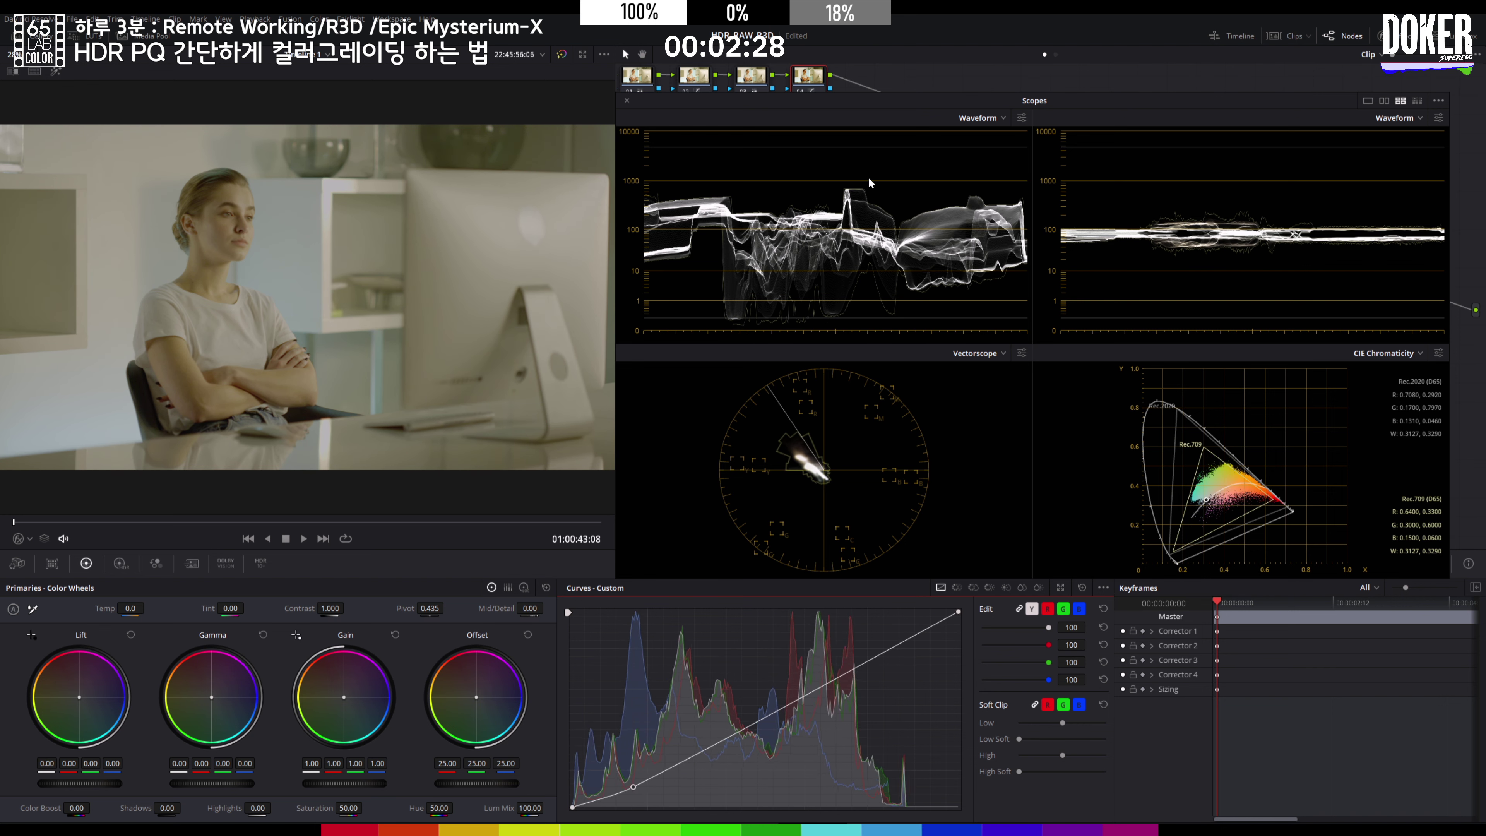
- Insert a serial node after node 03, set its luma-only Gain to 0.96, and raise the Lift and Gamma luma slightly
click(751, 75)
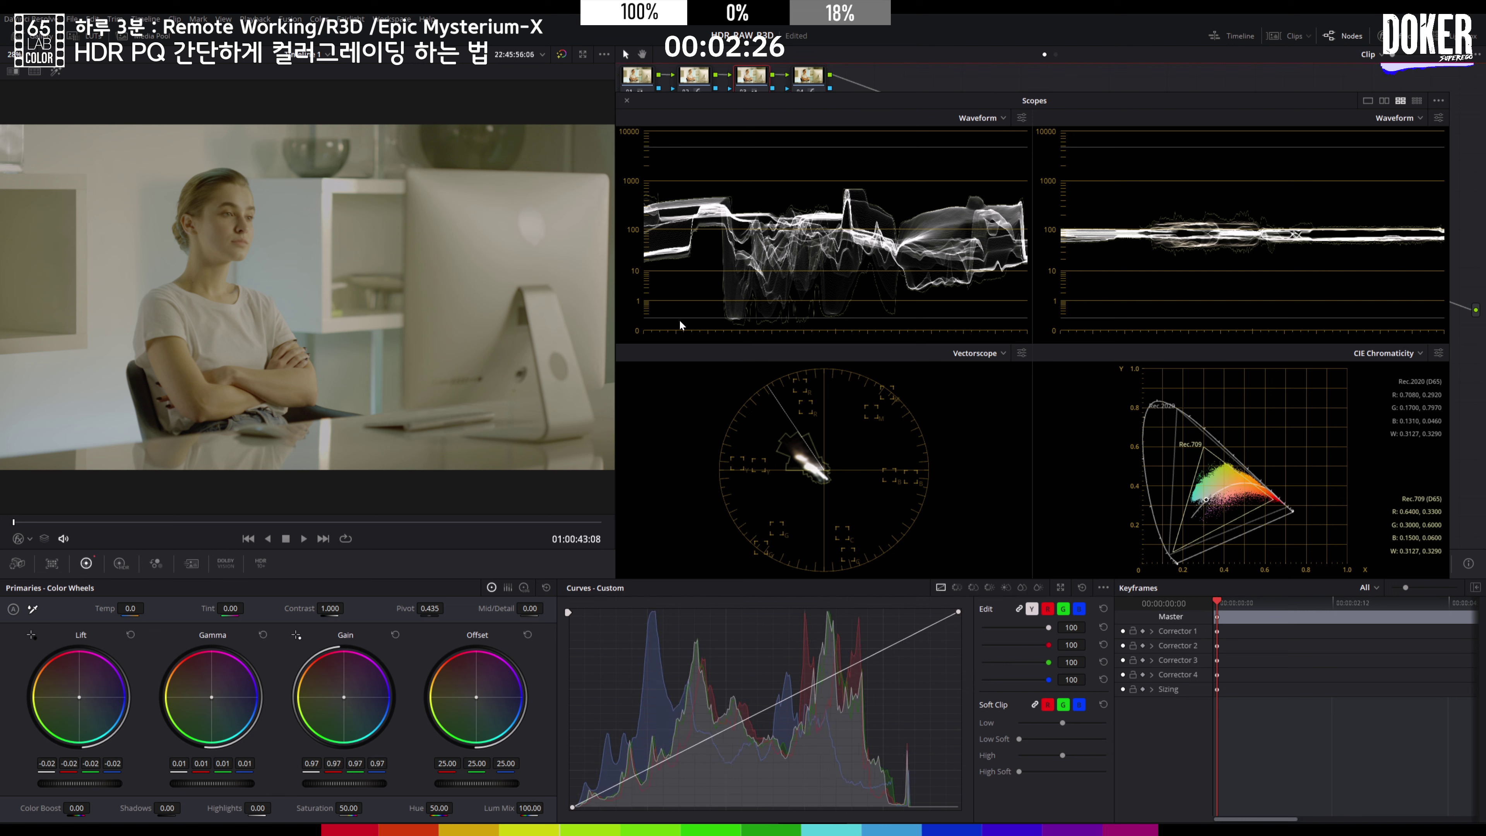
key(alt+s)
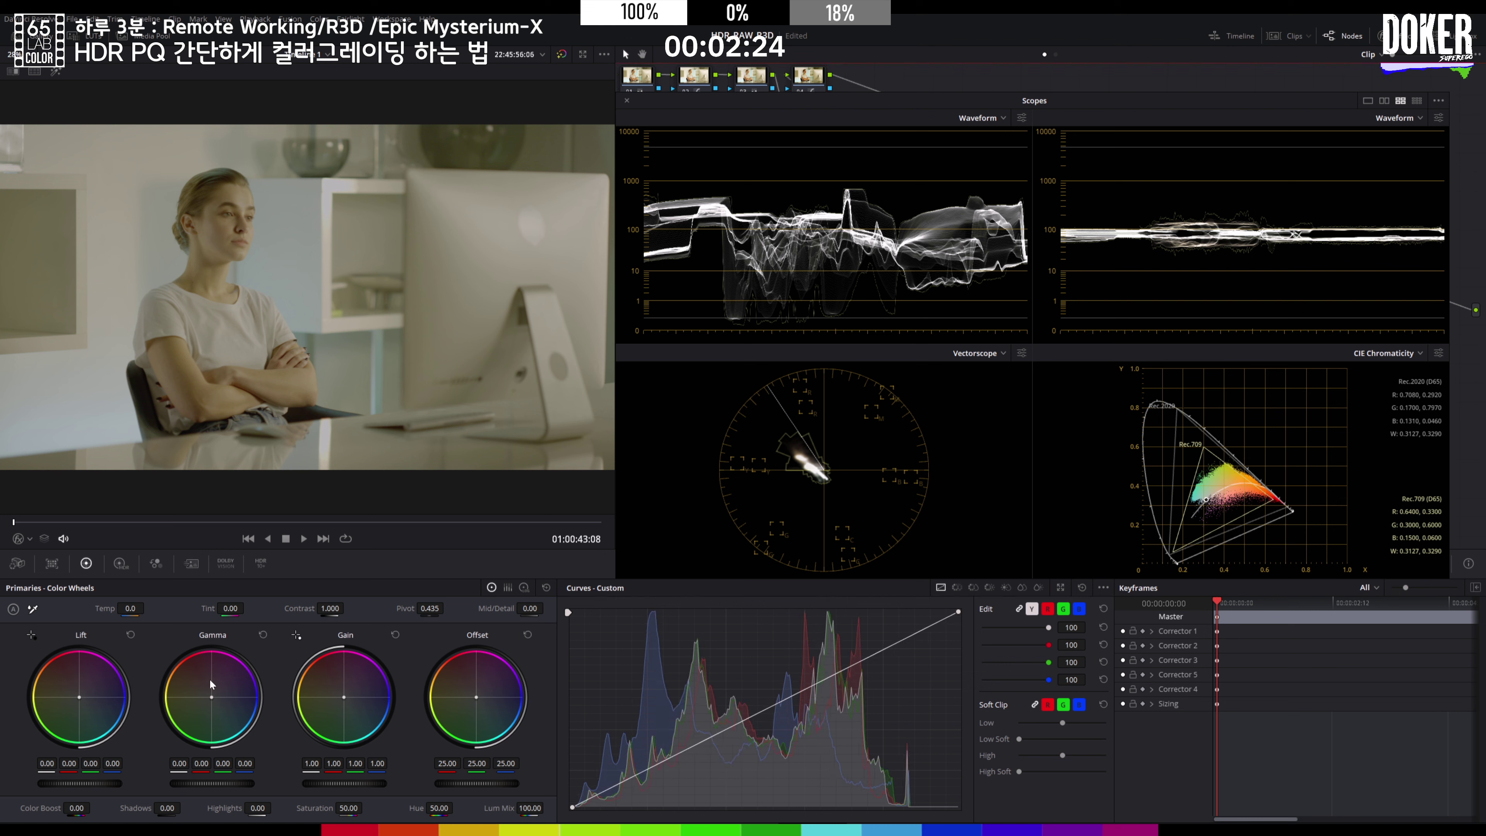
drag(314, 780, 306, 780)
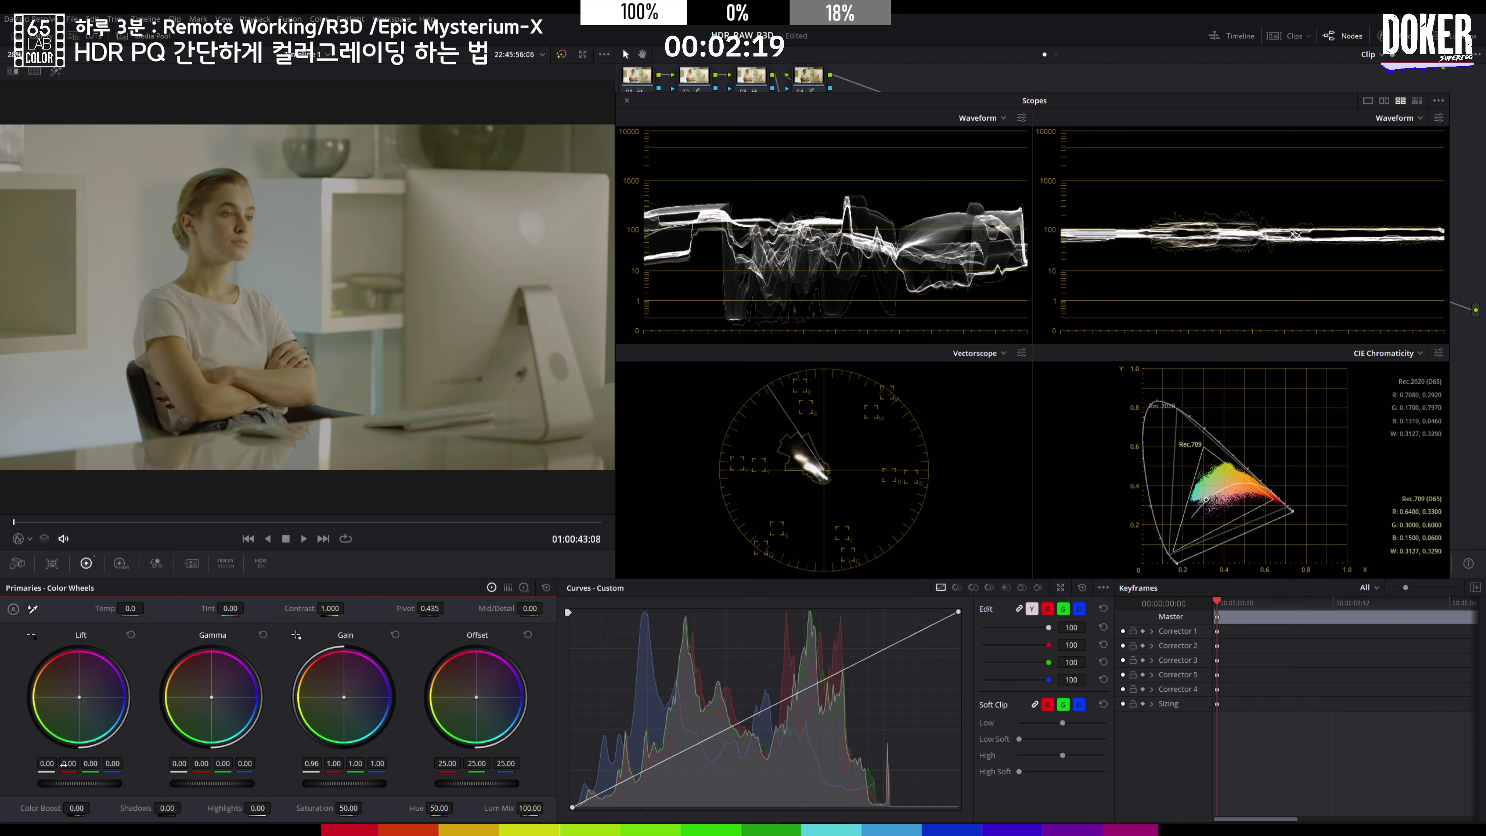
drag(63, 763, 71, 763)
drag(179, 763, 186, 763)
- Add one serial node after node 05 and another after node 04, and move the playhead to 01:00:49:23
key(alt+s)
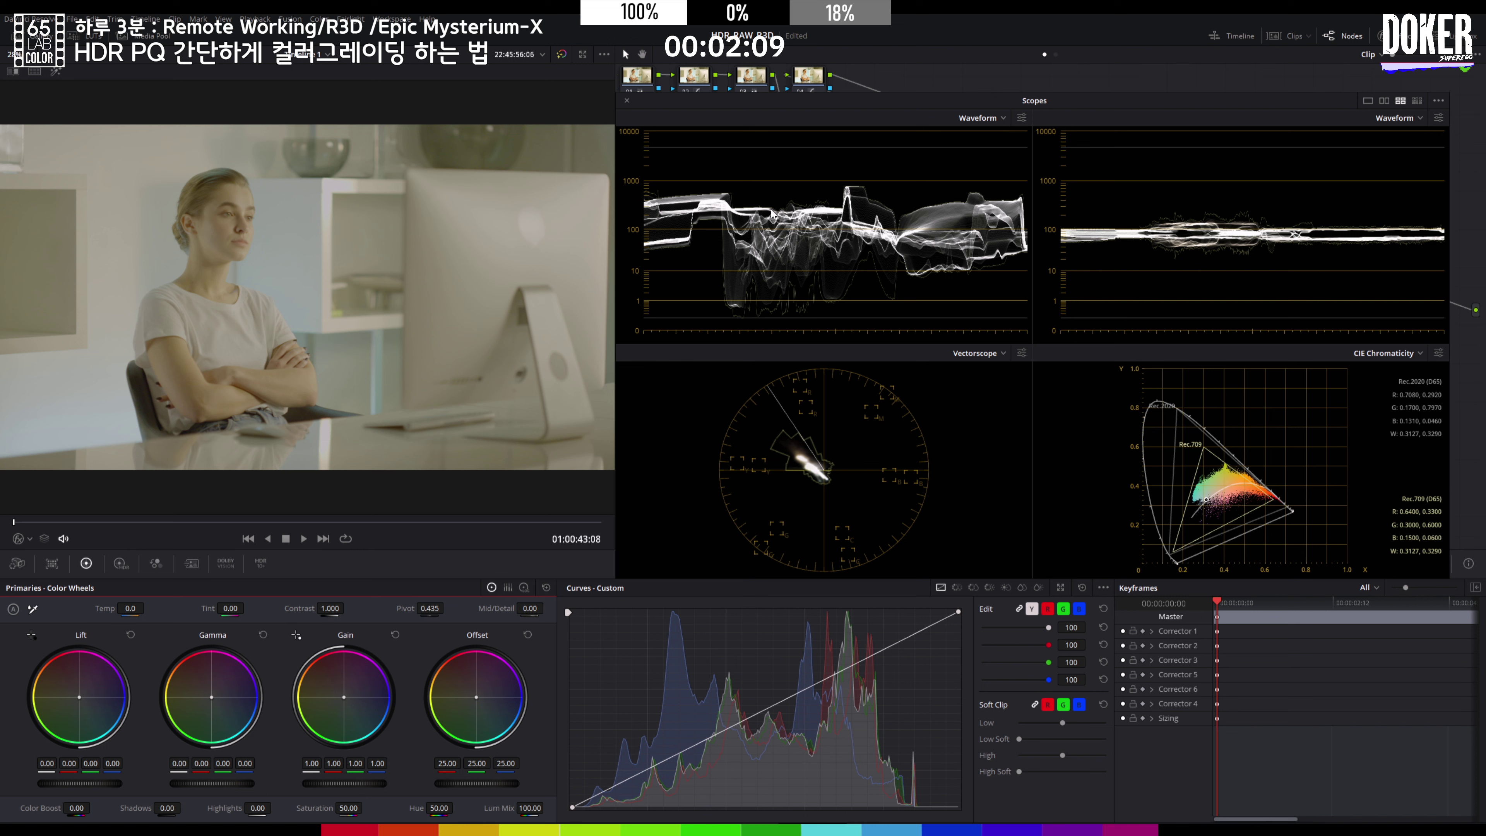
key(alt+s)
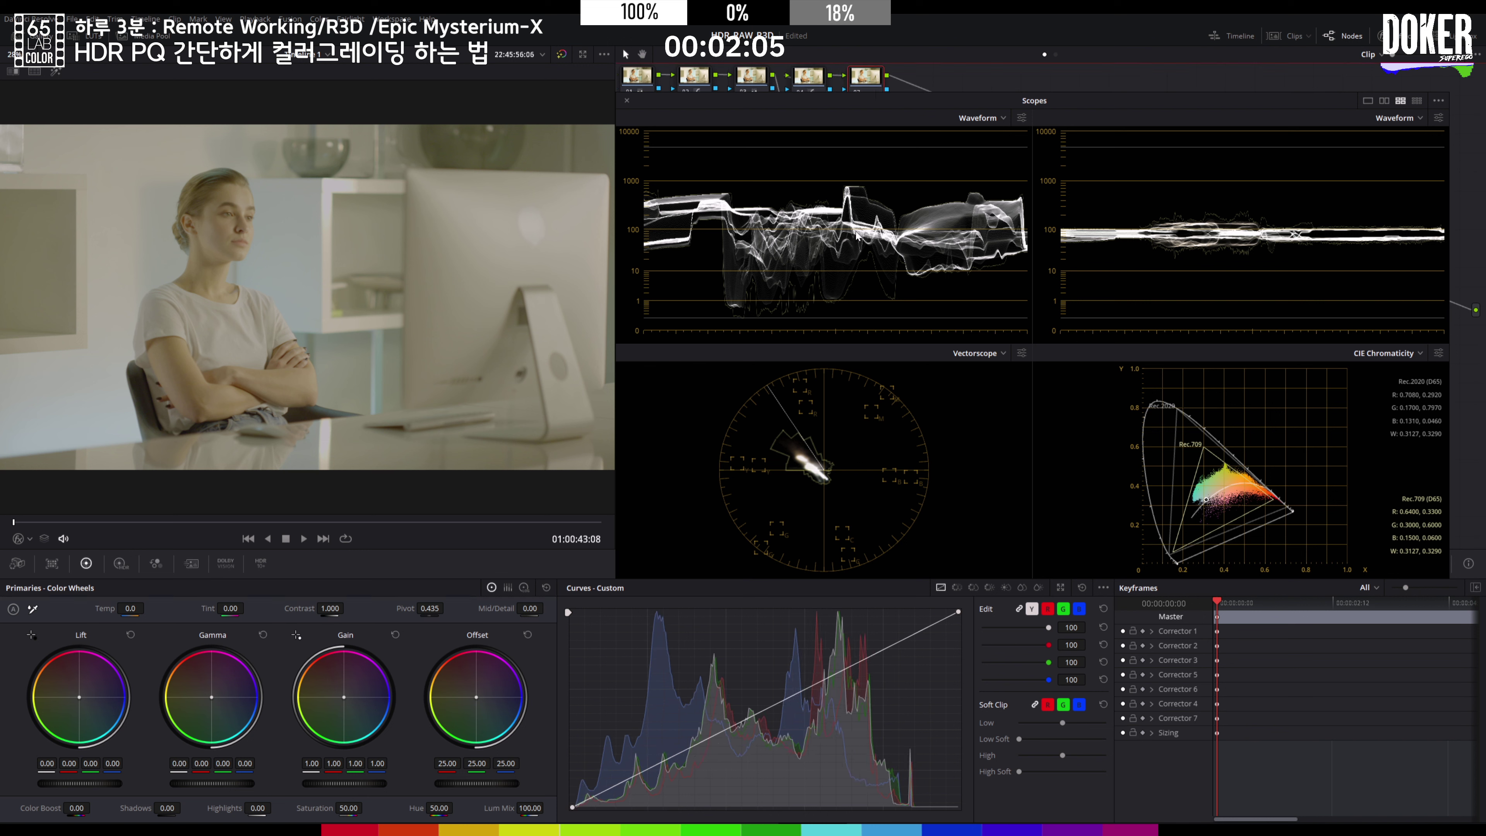
drag(131, 524, 237, 534)
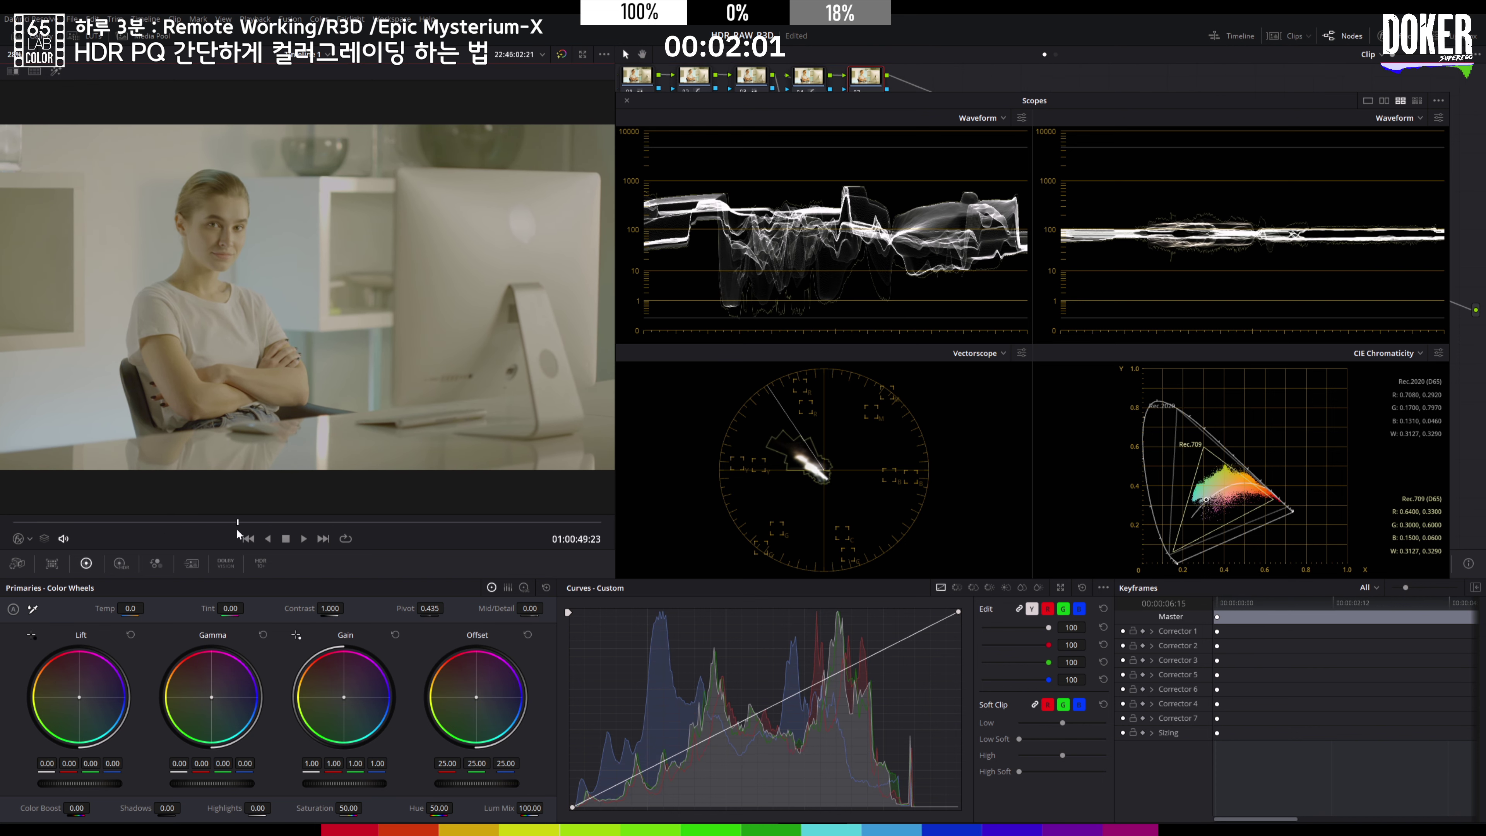
- On a new serial node, set Offset RGB to 22.85/24.07/27.39, Temp -50.0, Tint -1.50, Gamma blue -0.01, Gain red 0.99 and Gain blue 1.06
key(alt+s)
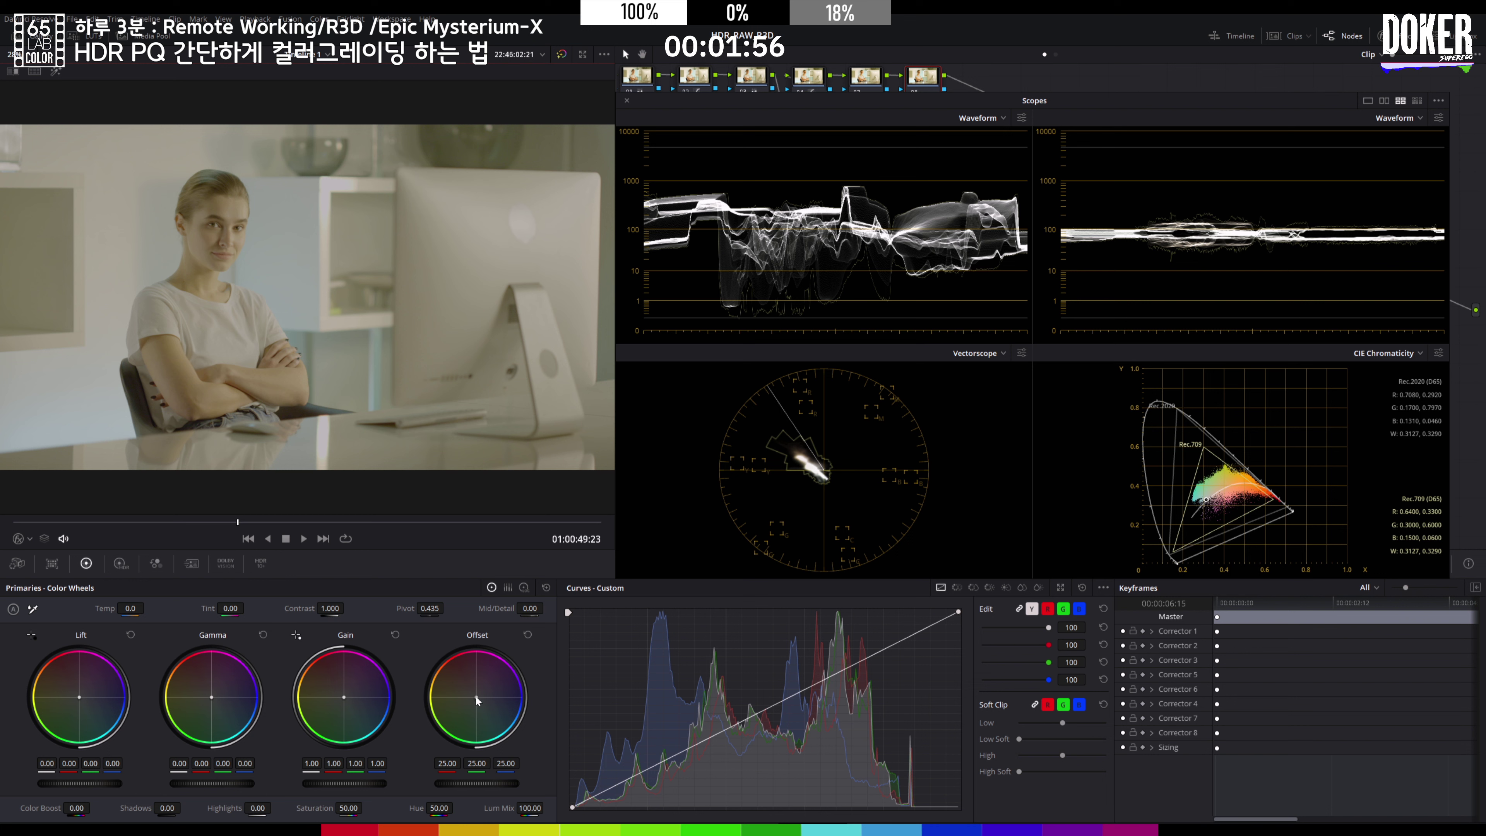
drag(476, 697, 479, 698)
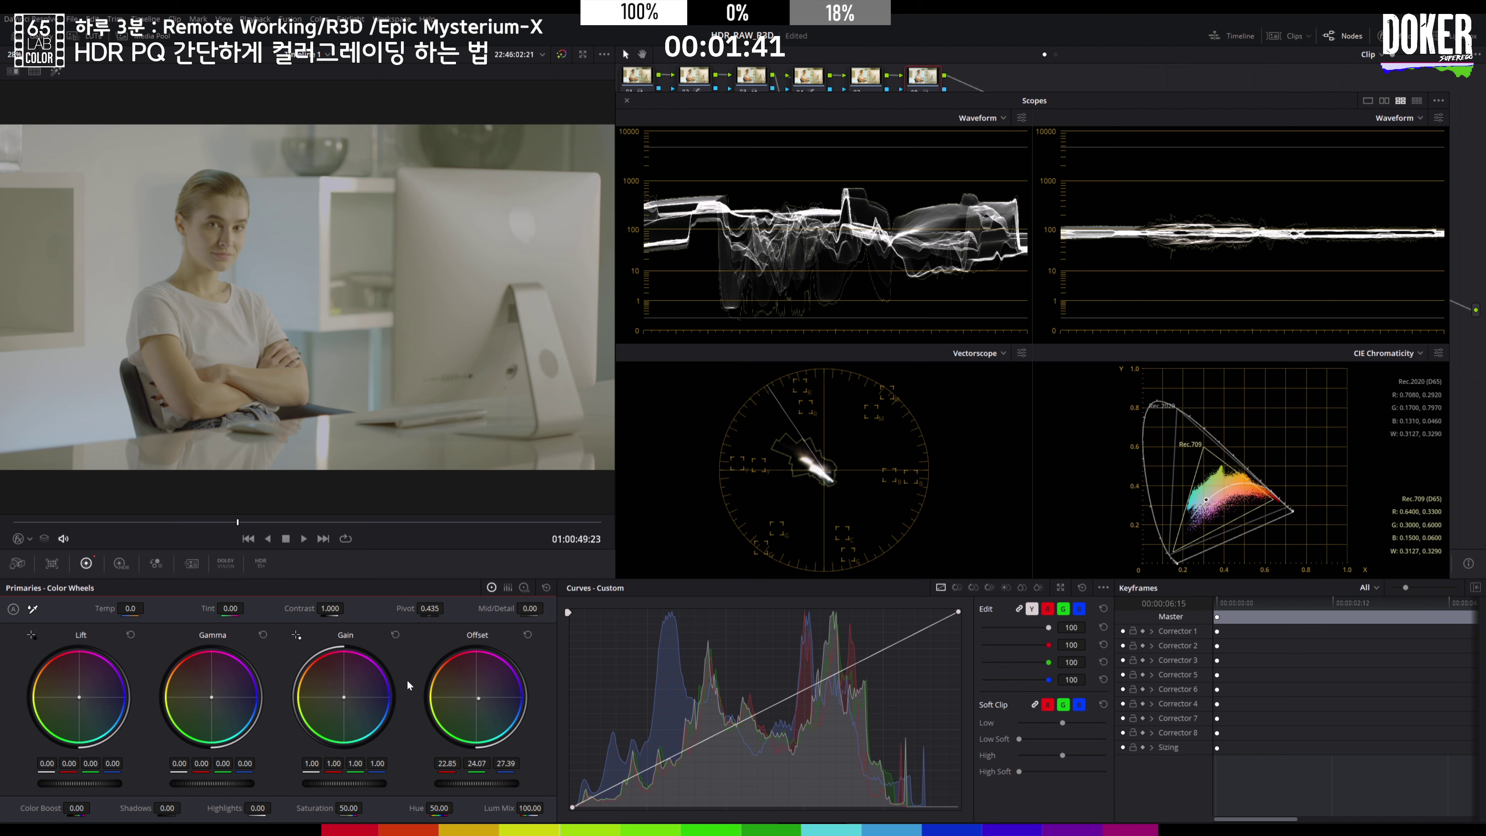
mouse_move(118, 610)
mouse_down()
mouse_move(147, 608)
mouse_move(120, 609)
mouse_up()
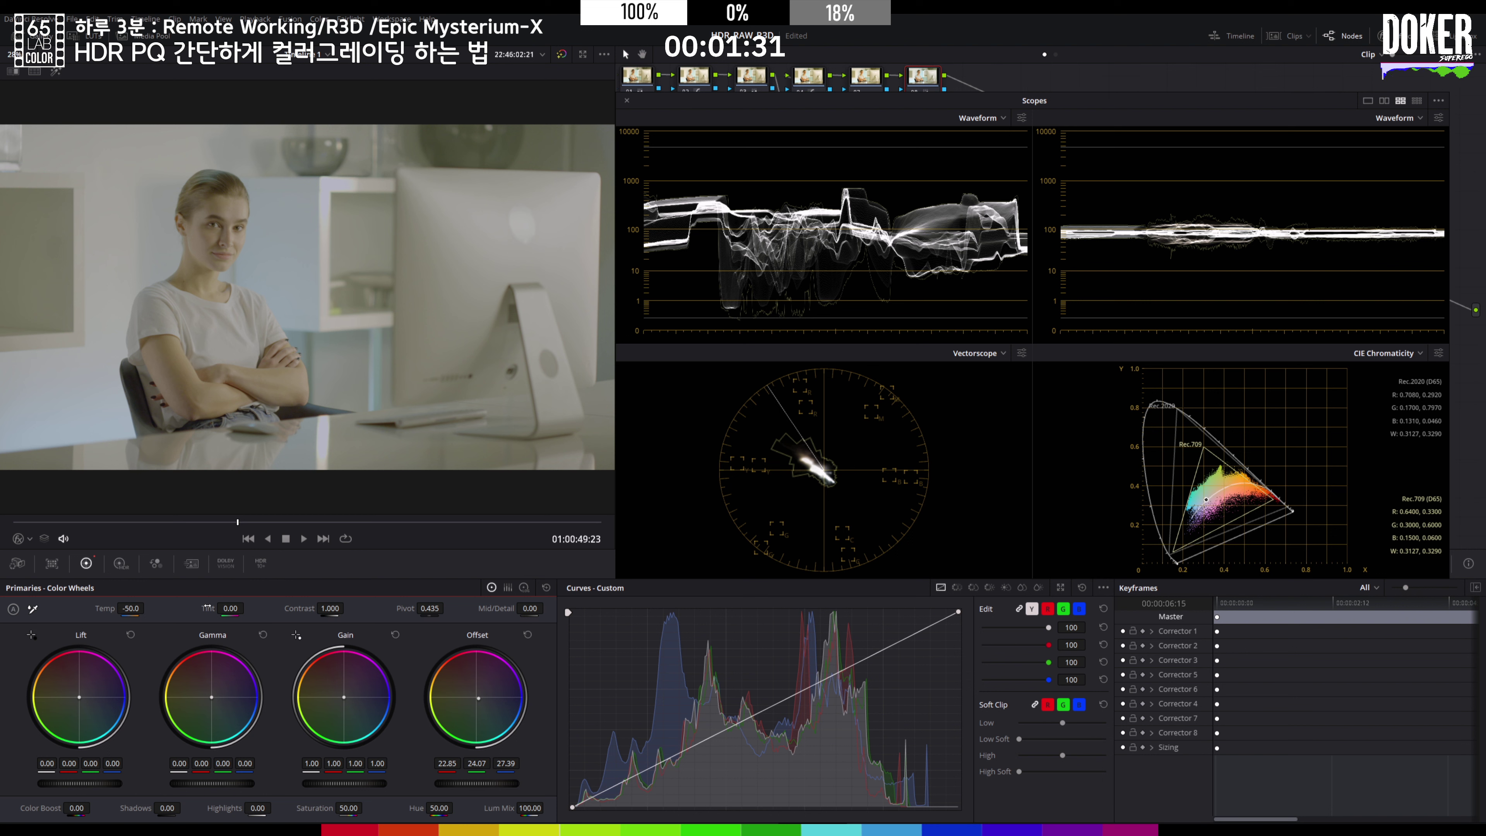
mouse_move(229, 608)
mouse_down()
mouse_move(216, 609)
mouse_move(249, 608)
mouse_up()
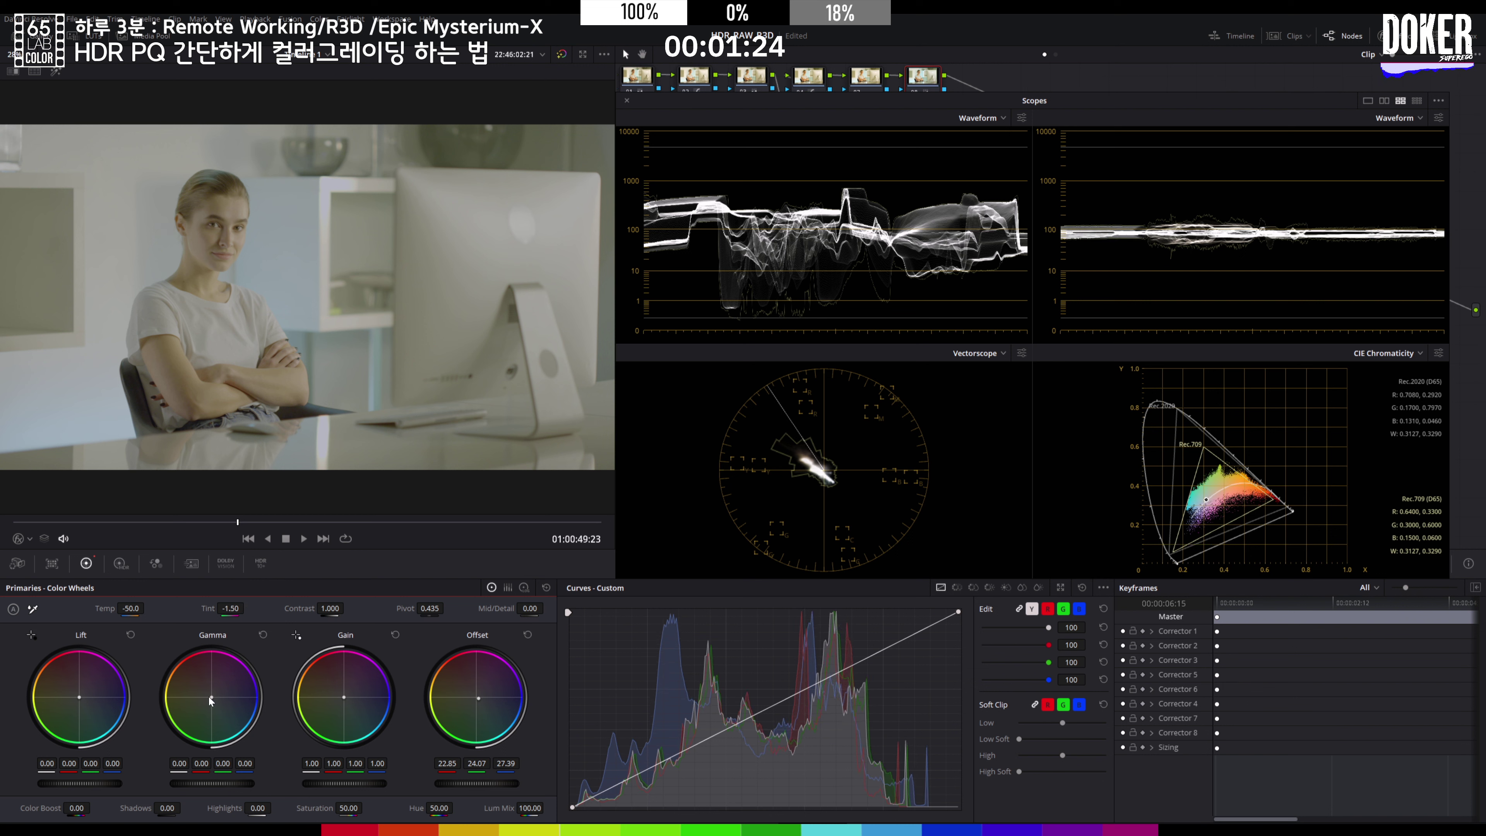
drag(210, 698, 210, 697)
drag(347, 702, 351, 704)
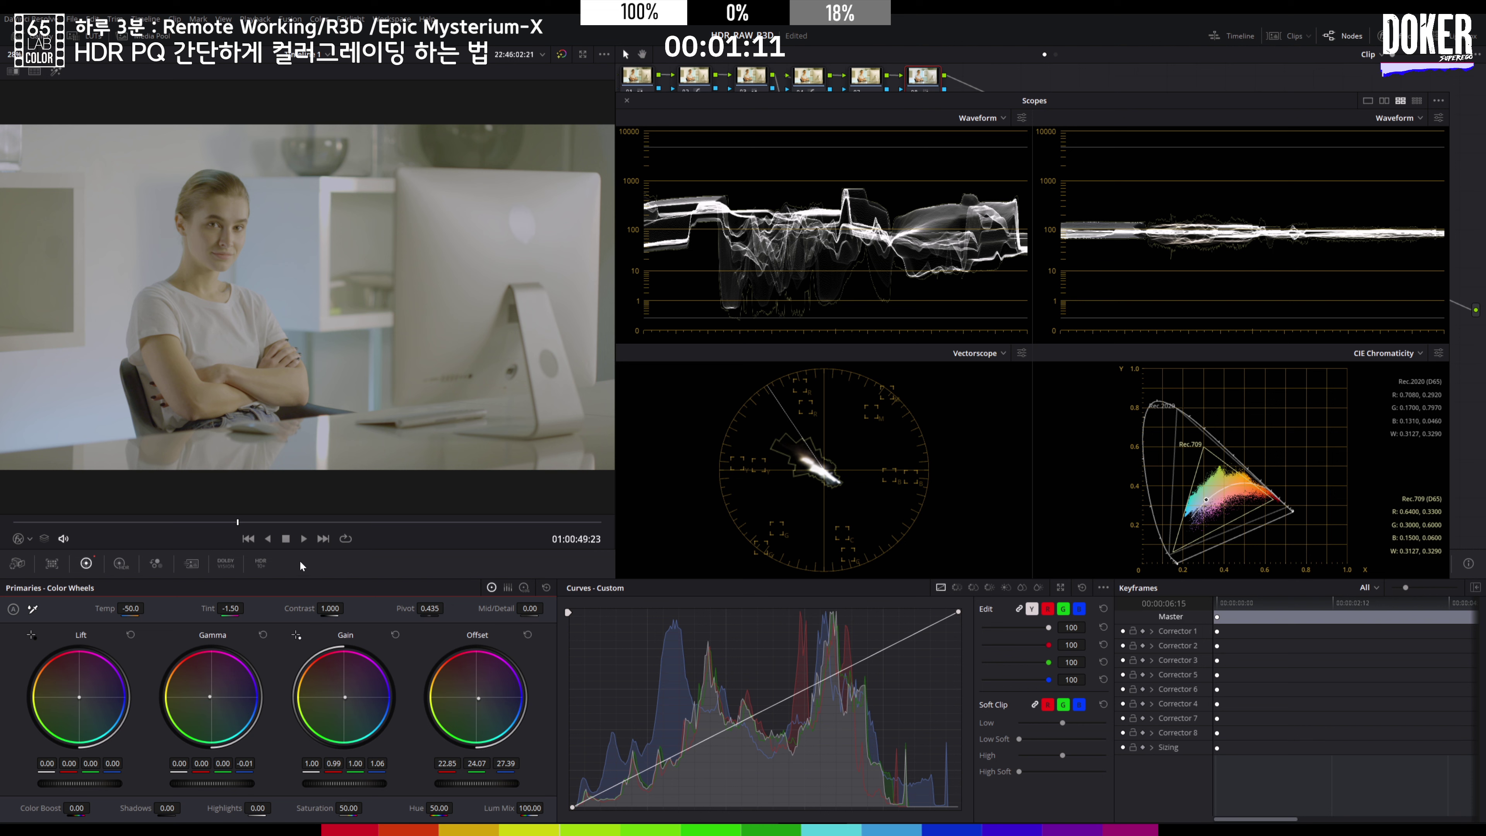
- Raise the lower midtones with the custom curve on a new serial node, and on another set Temp to -40.0 and reduce Gamma red minimally
key(alt+s)
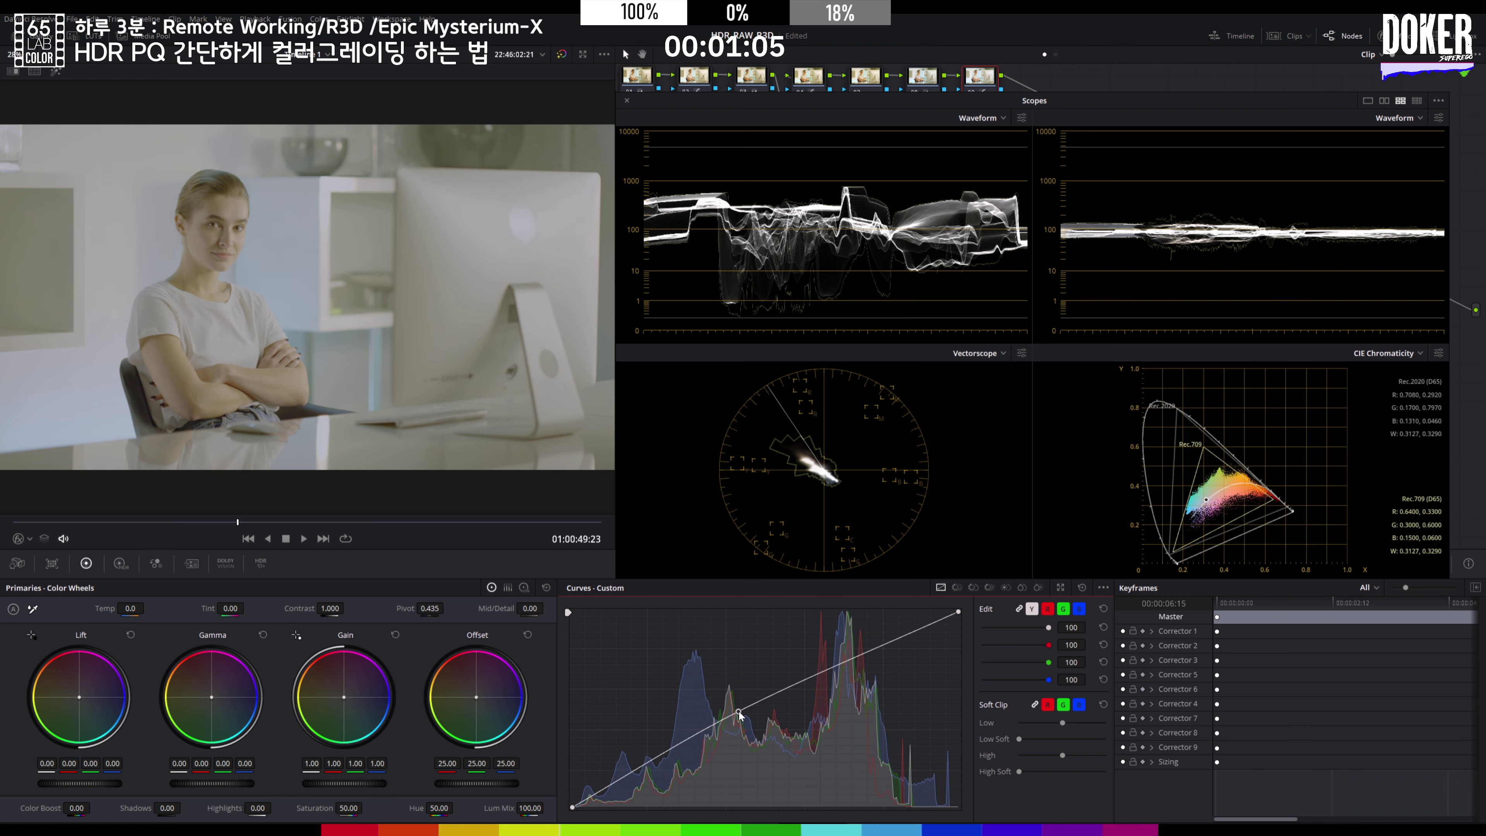
key(alt+s)
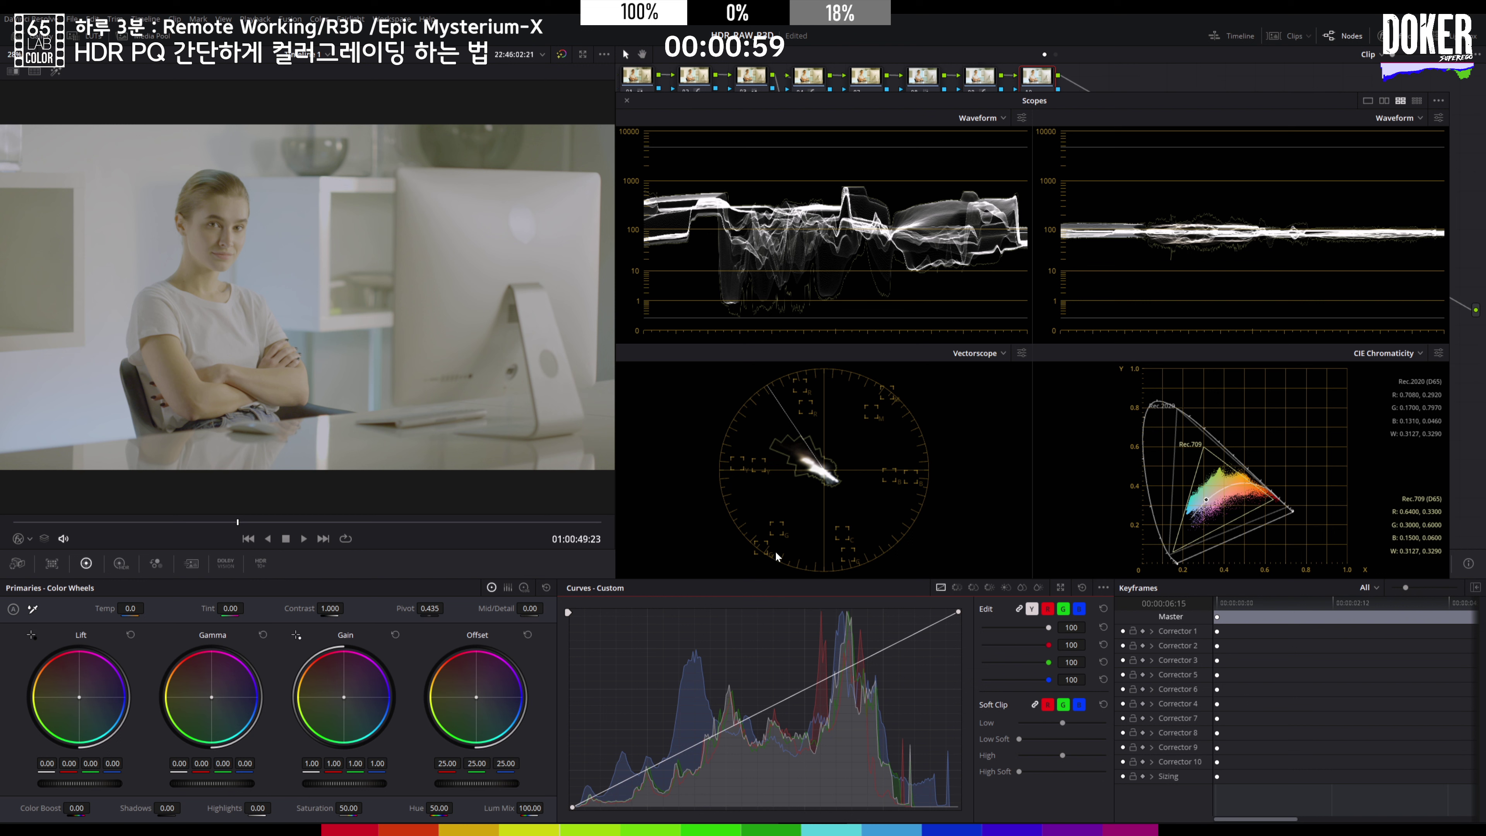
mouse_move(138, 609)
mouse_down()
mouse_move(121, 609)
mouse_move(134, 609)
mouse_up()
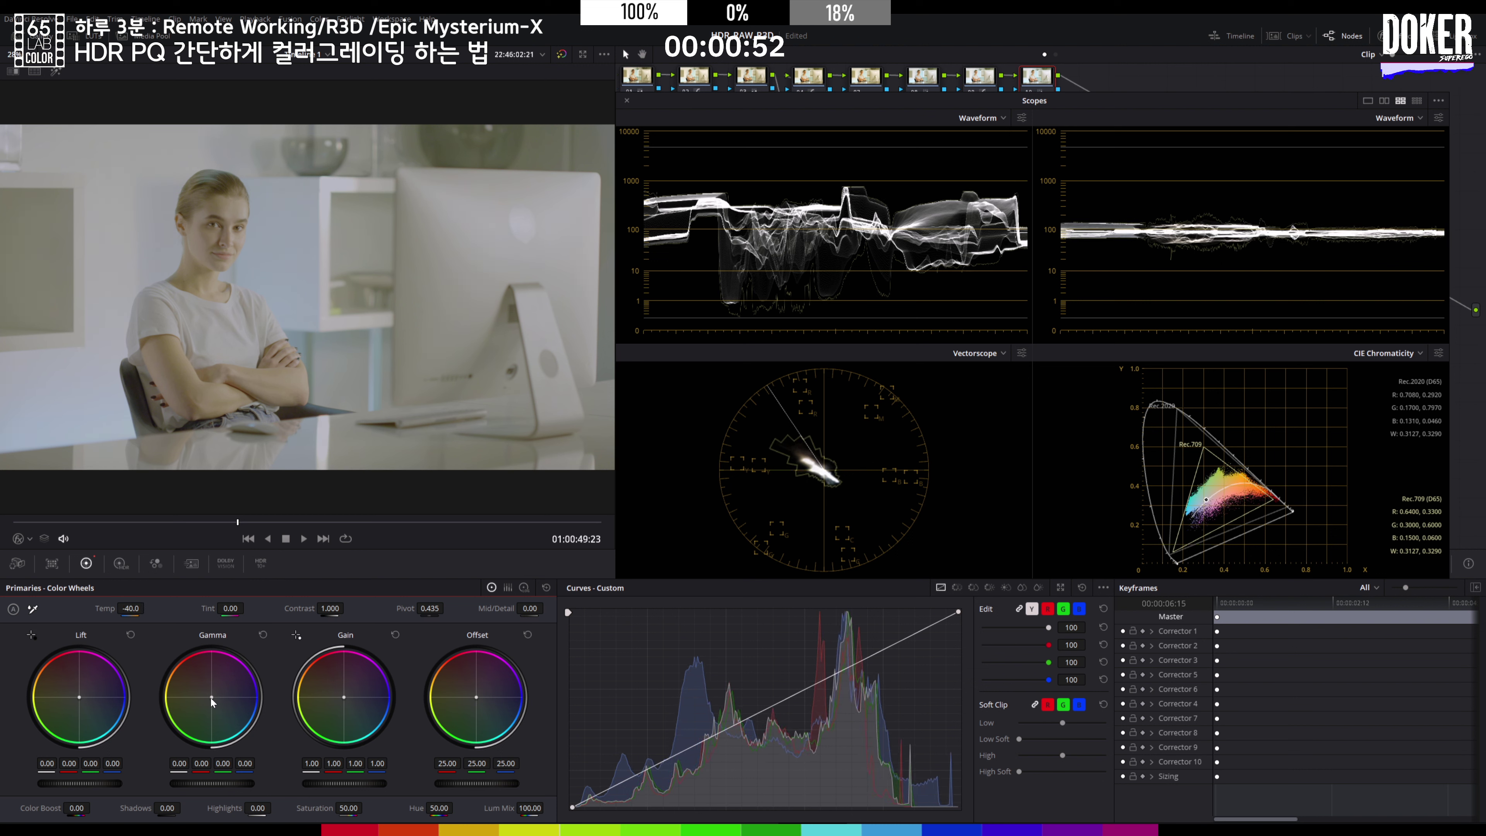
drag(210, 698, 211, 699)
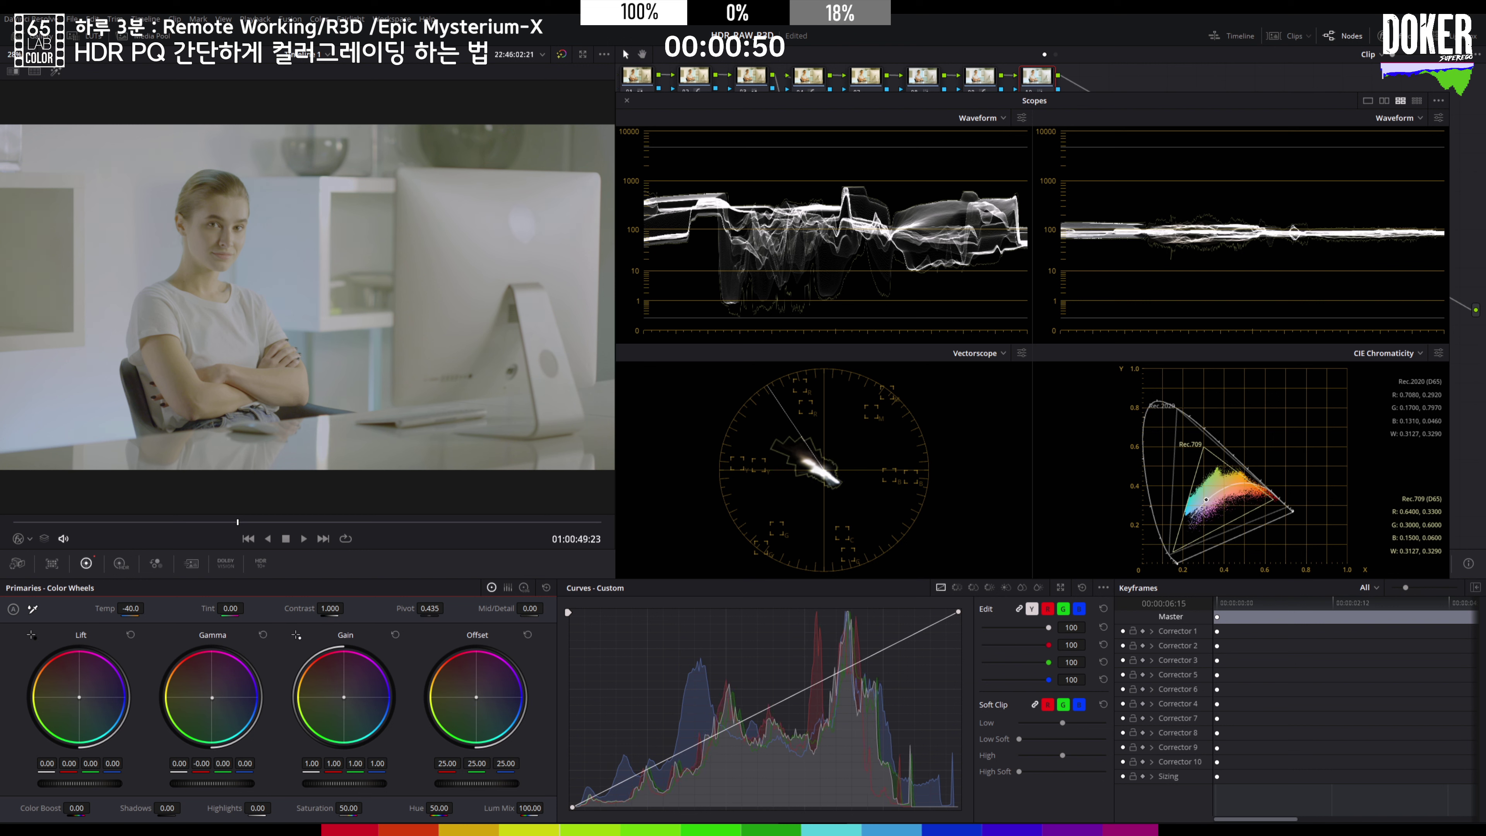
- Add a serial node, shift its Gamma blue to -0.01, and set Offset RGB to 24.38, 24.62 and 26.78
key(alt+s)
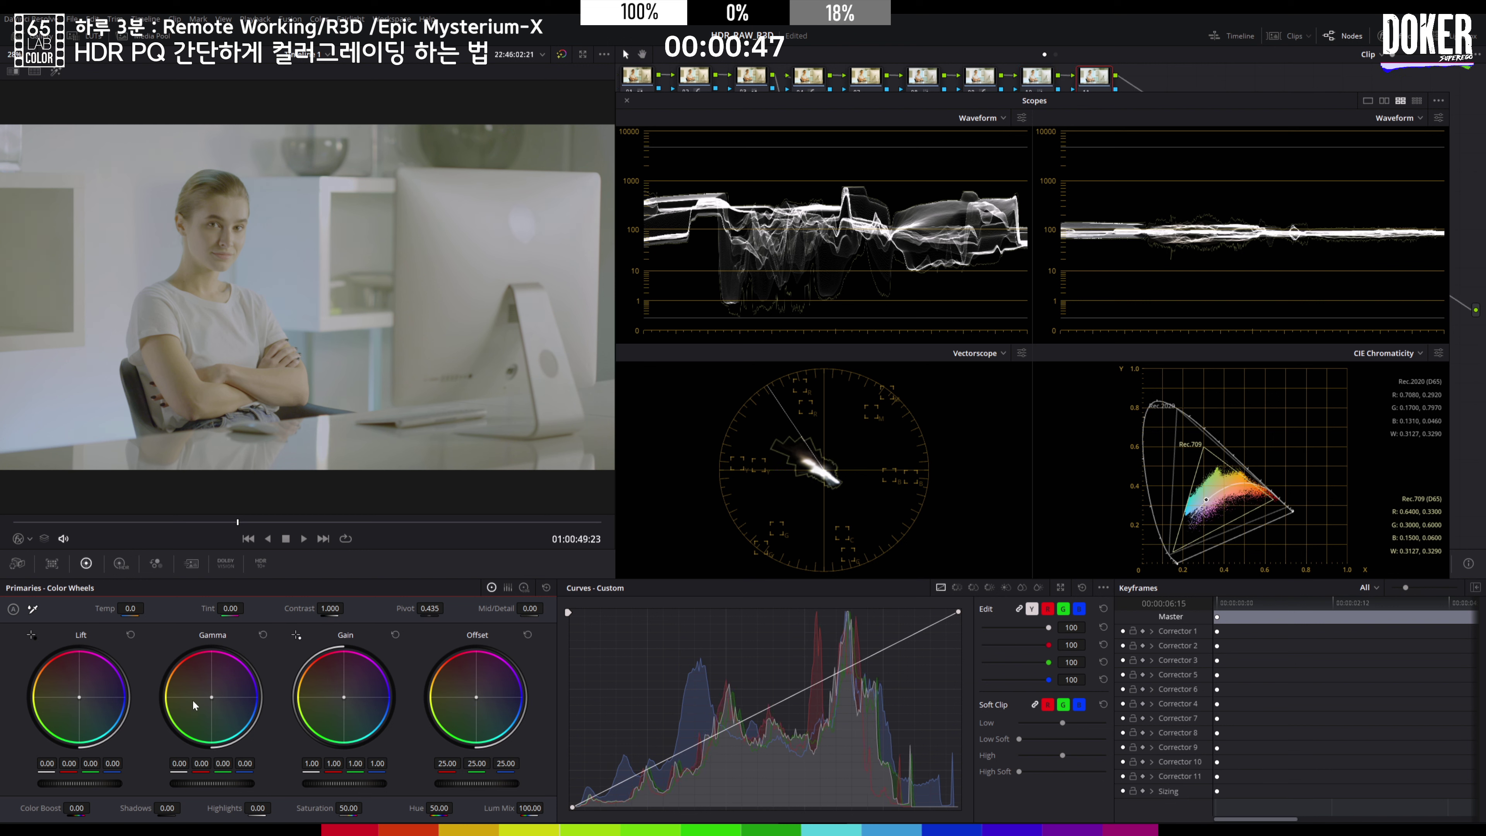
drag(211, 697, 211, 698)
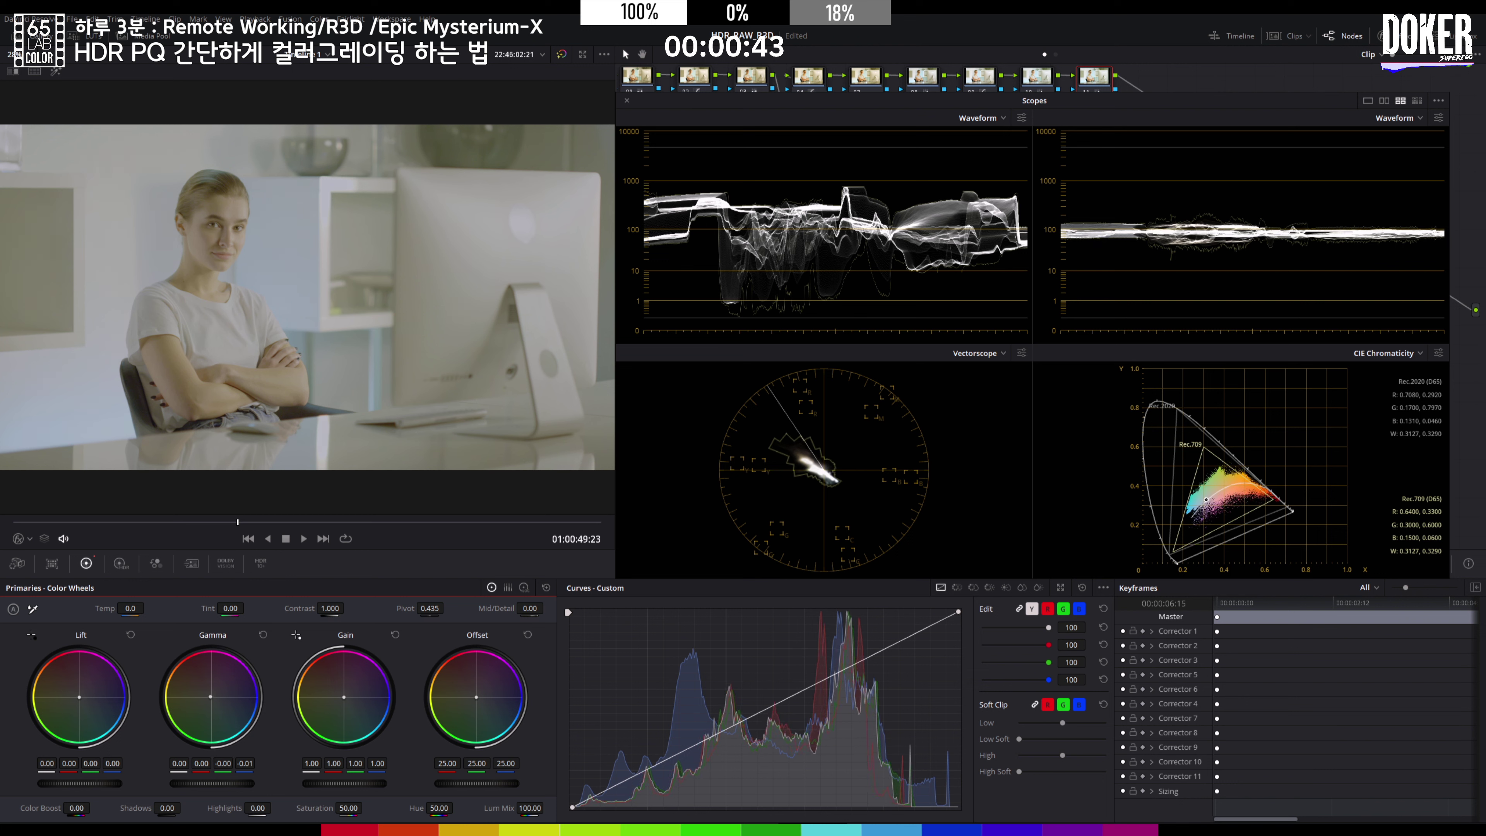
drag(478, 697, 483, 697)
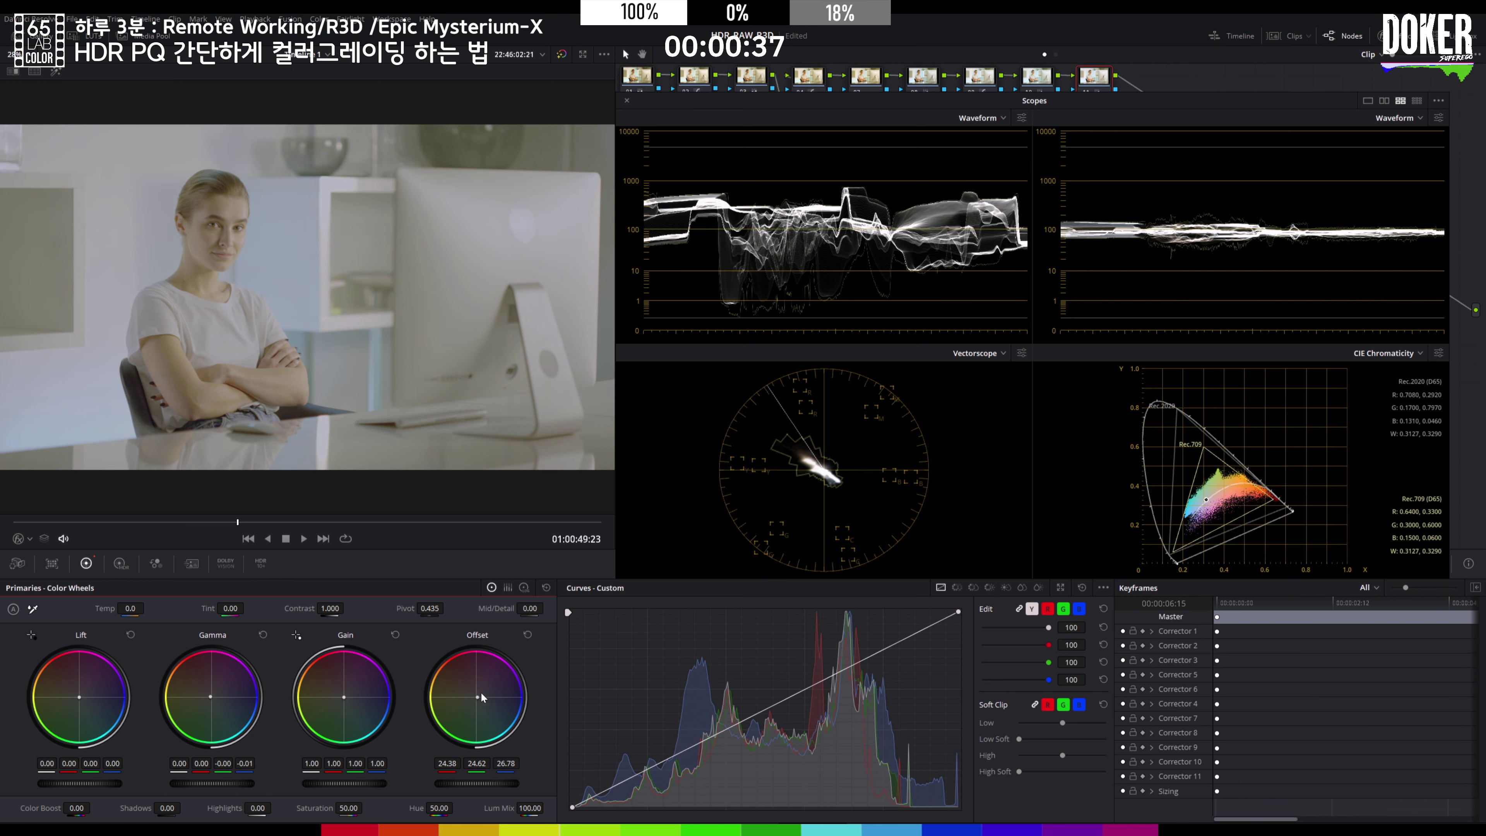
- Add serial node 12, move the scopes window below the node rows, and enable HDR Mode on the new node
key(alt+s)
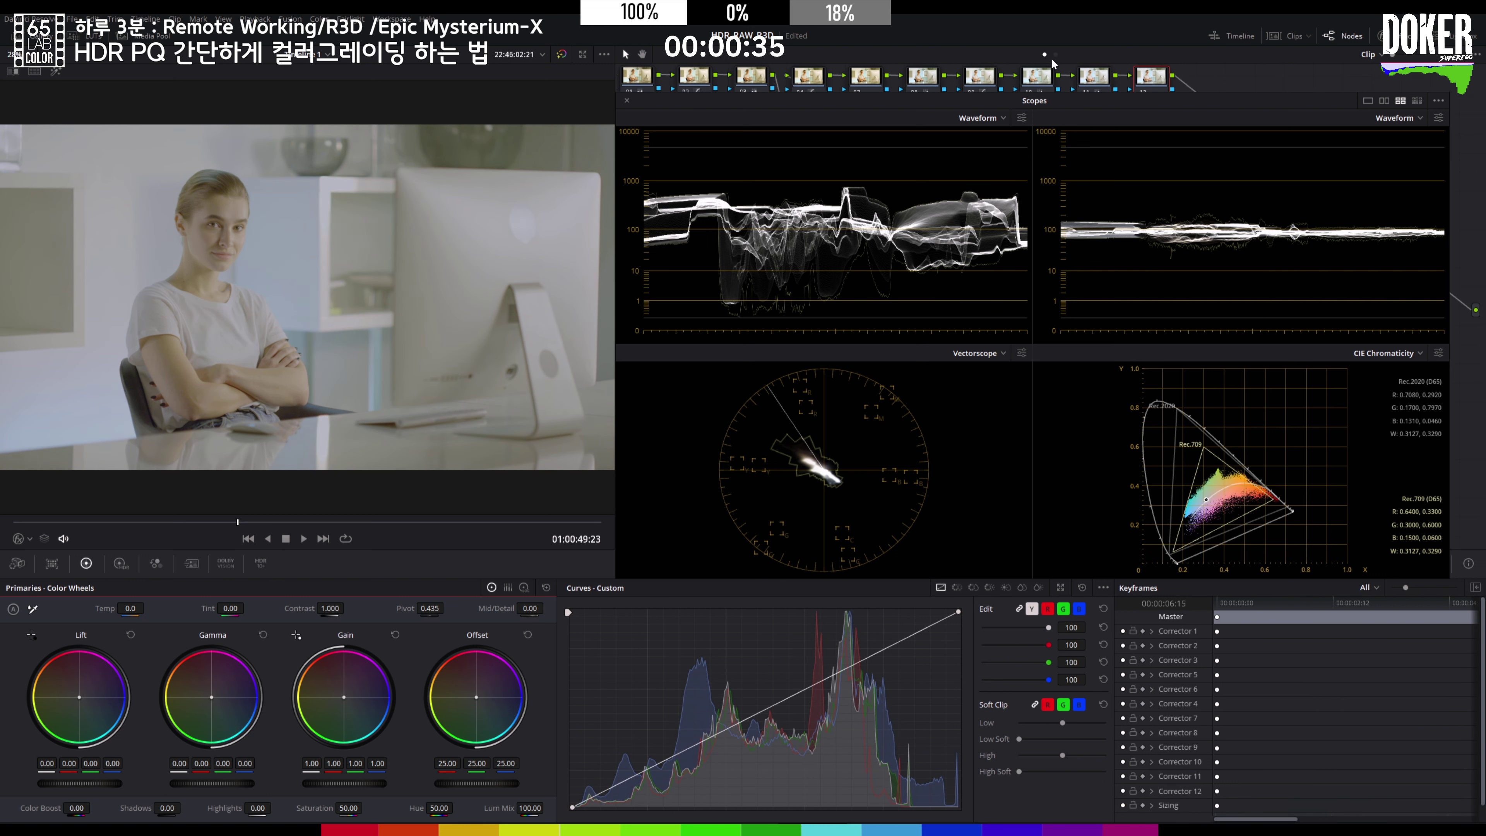
drag(1050, 101, 1042, 159)
right_click(1155, 87)
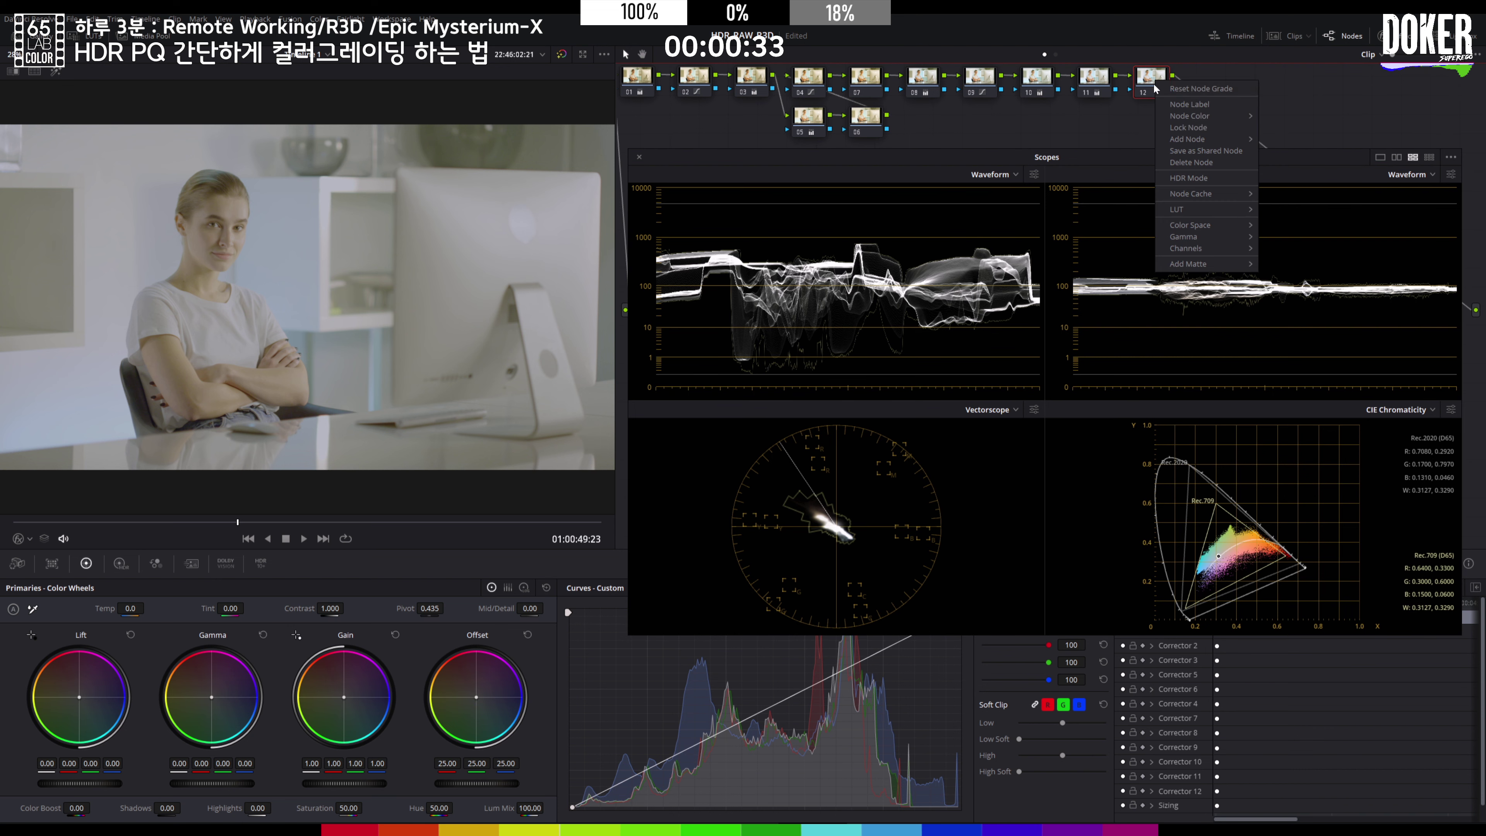
click(1188, 177)
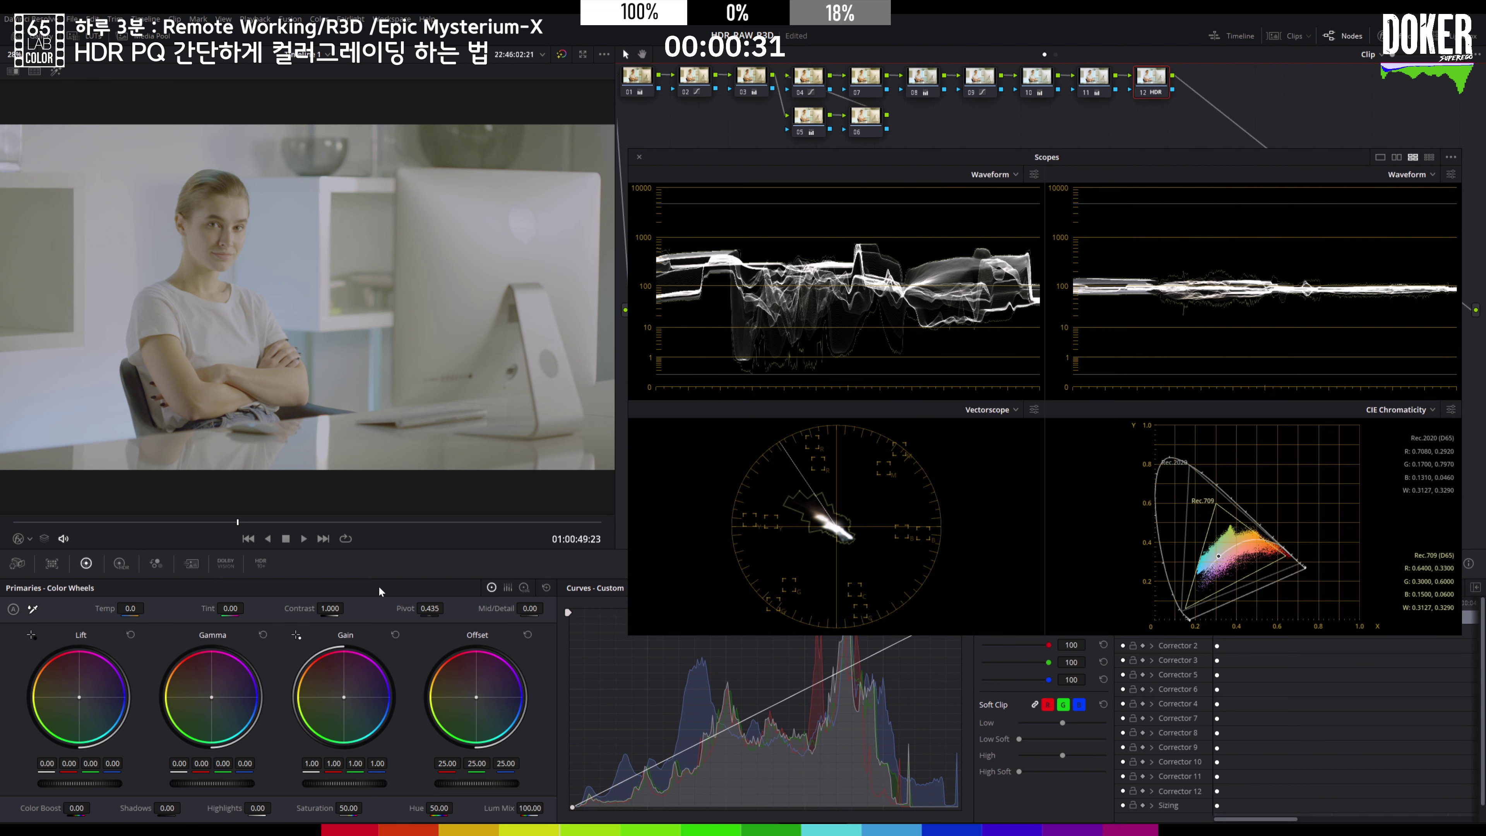
- Add serial node 13, close the floating scopes window, and show the High Dynamic Range wheels with the expanded zone graph
key(alt+s)
click(119, 567)
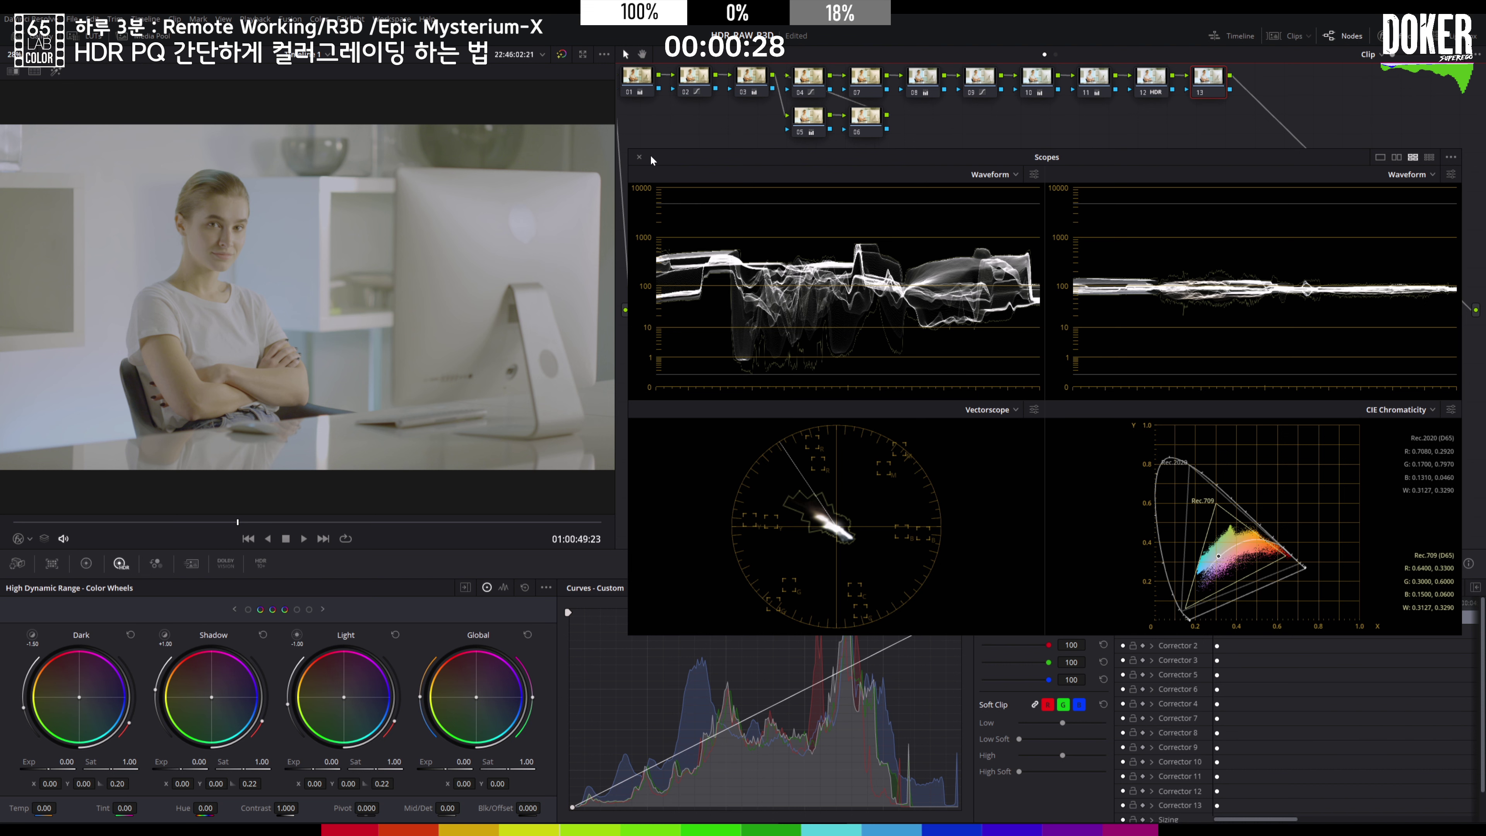
click(639, 157)
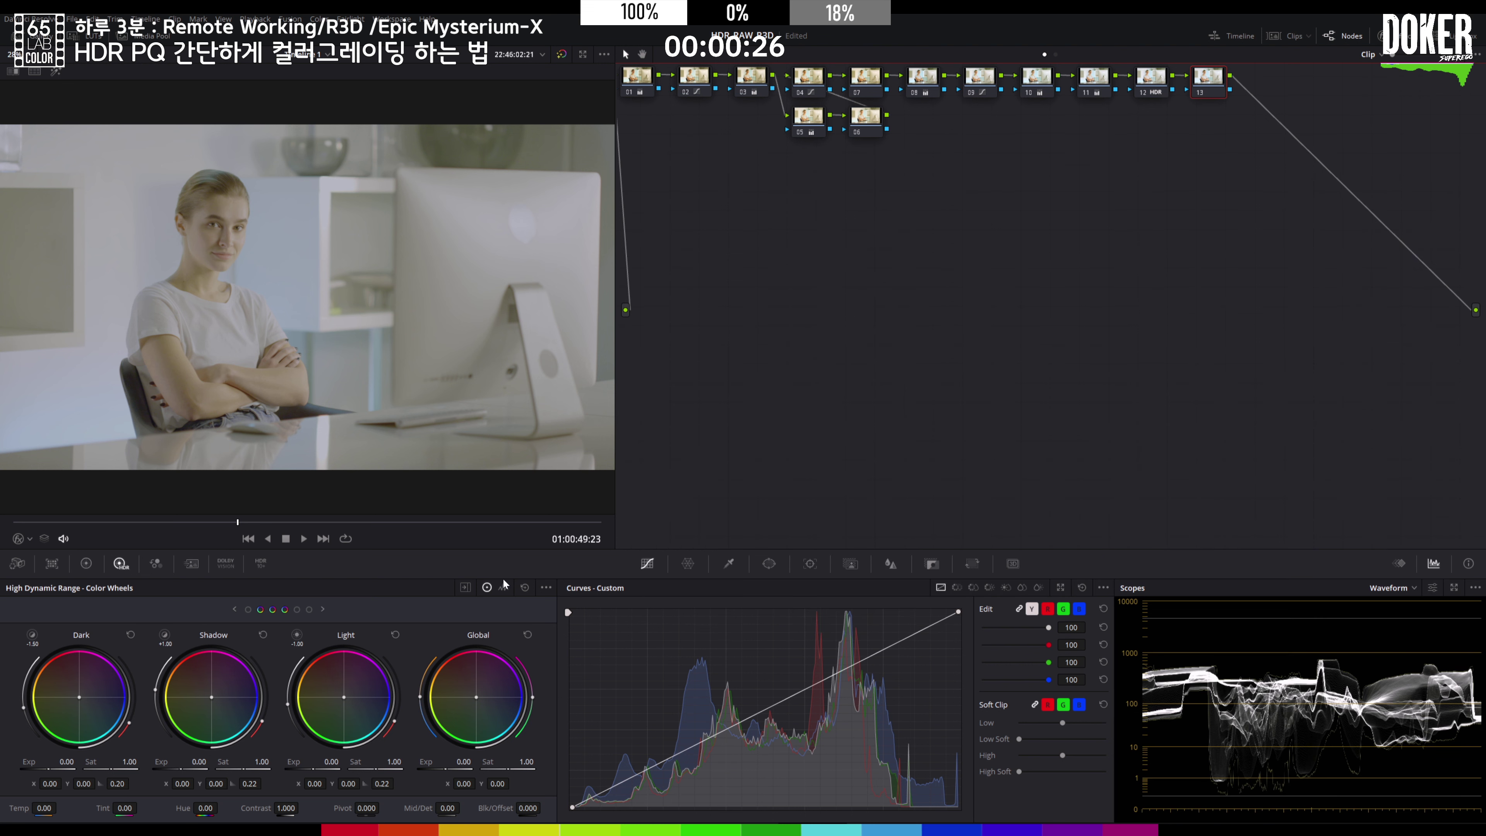
click(465, 587)
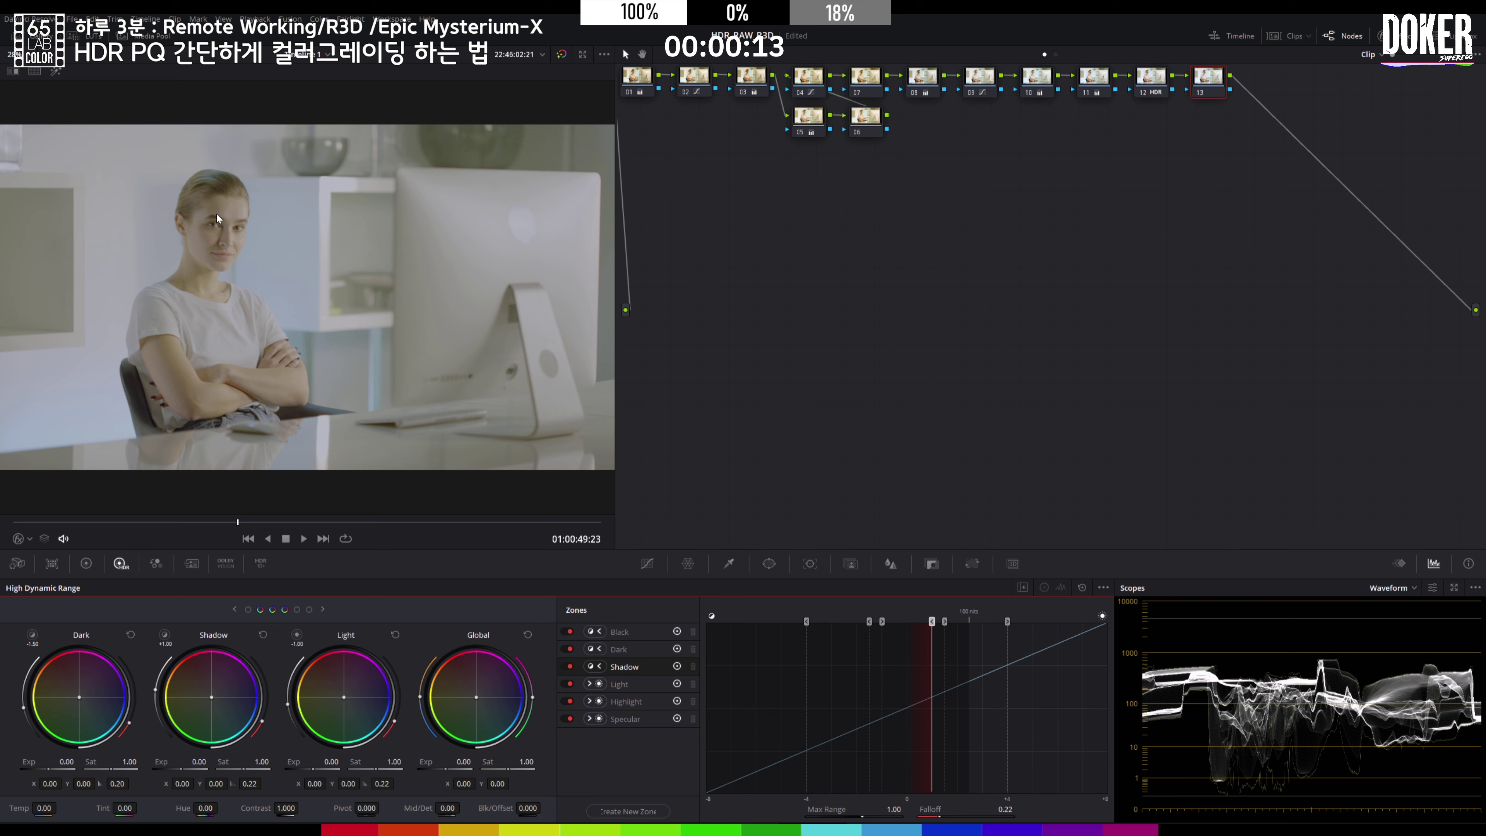
- On node 13, set the HDR Highlight zone's falloff to 0.34, exposure to -0.22, X to 0.01 and Y to -0.02
click(1006, 621)
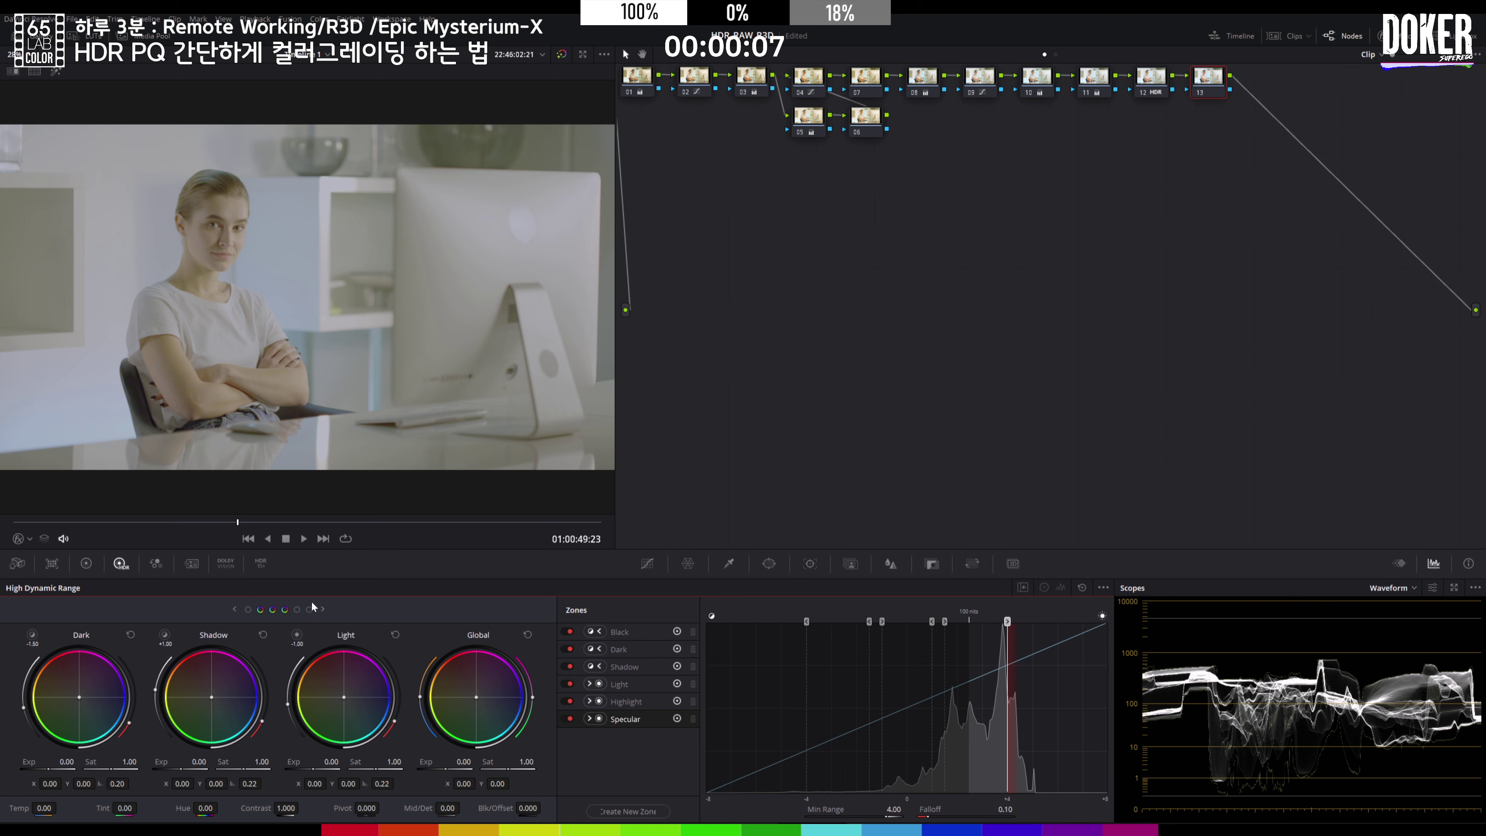
click(298, 608)
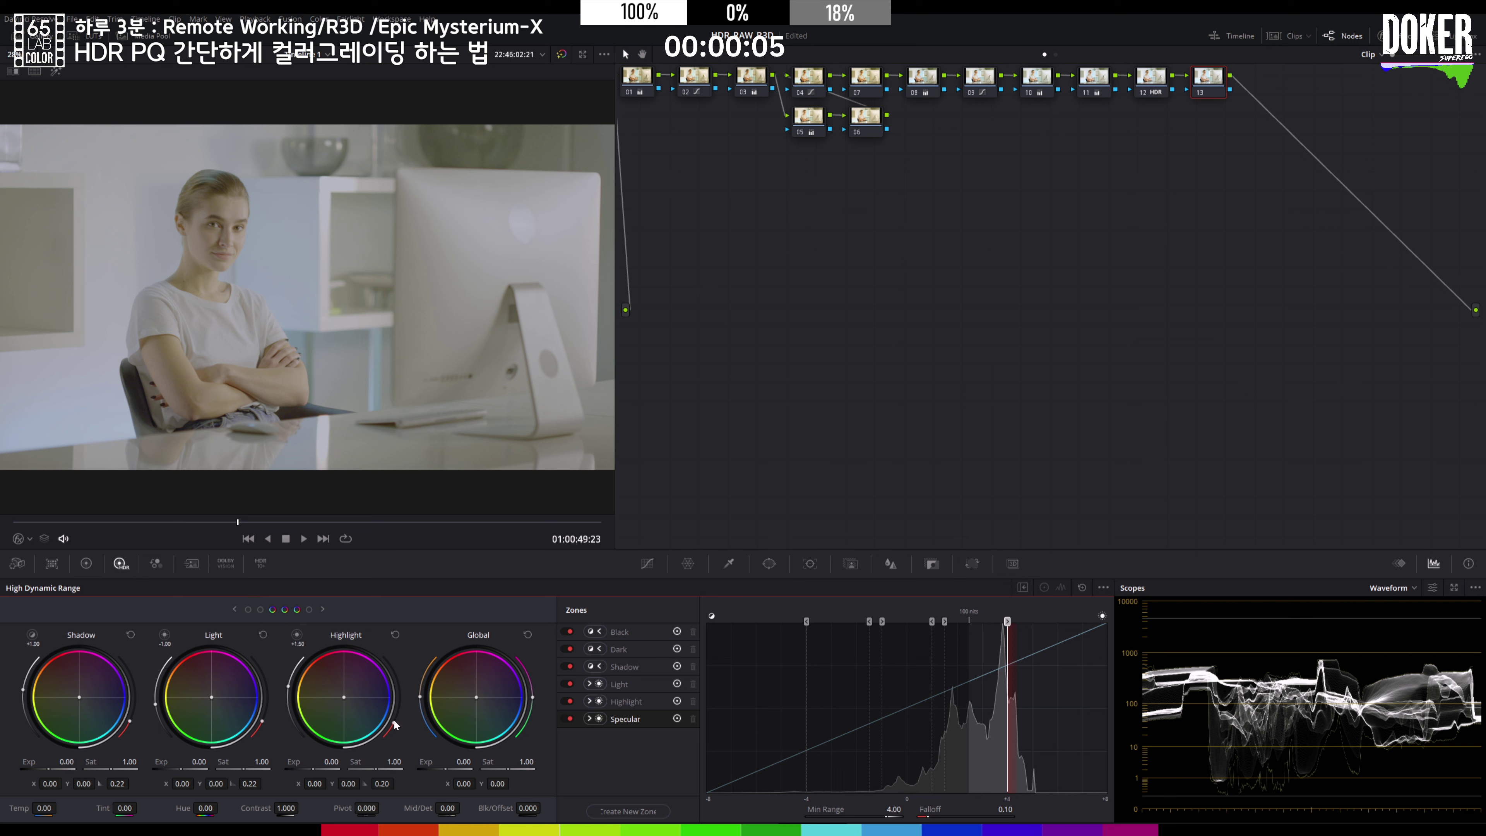
drag(393, 721, 401, 713)
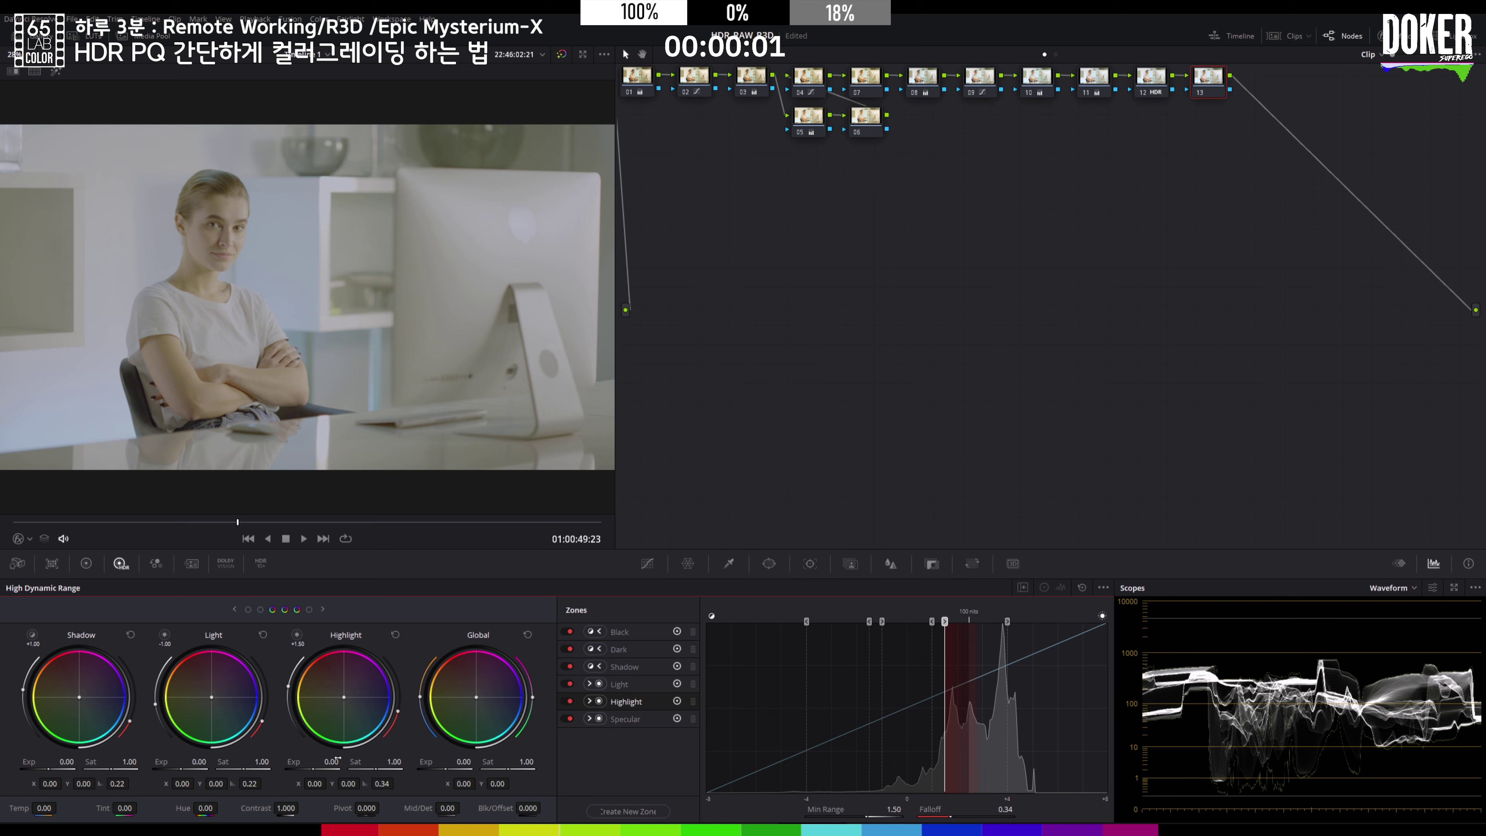
drag(320, 761, 310, 761)
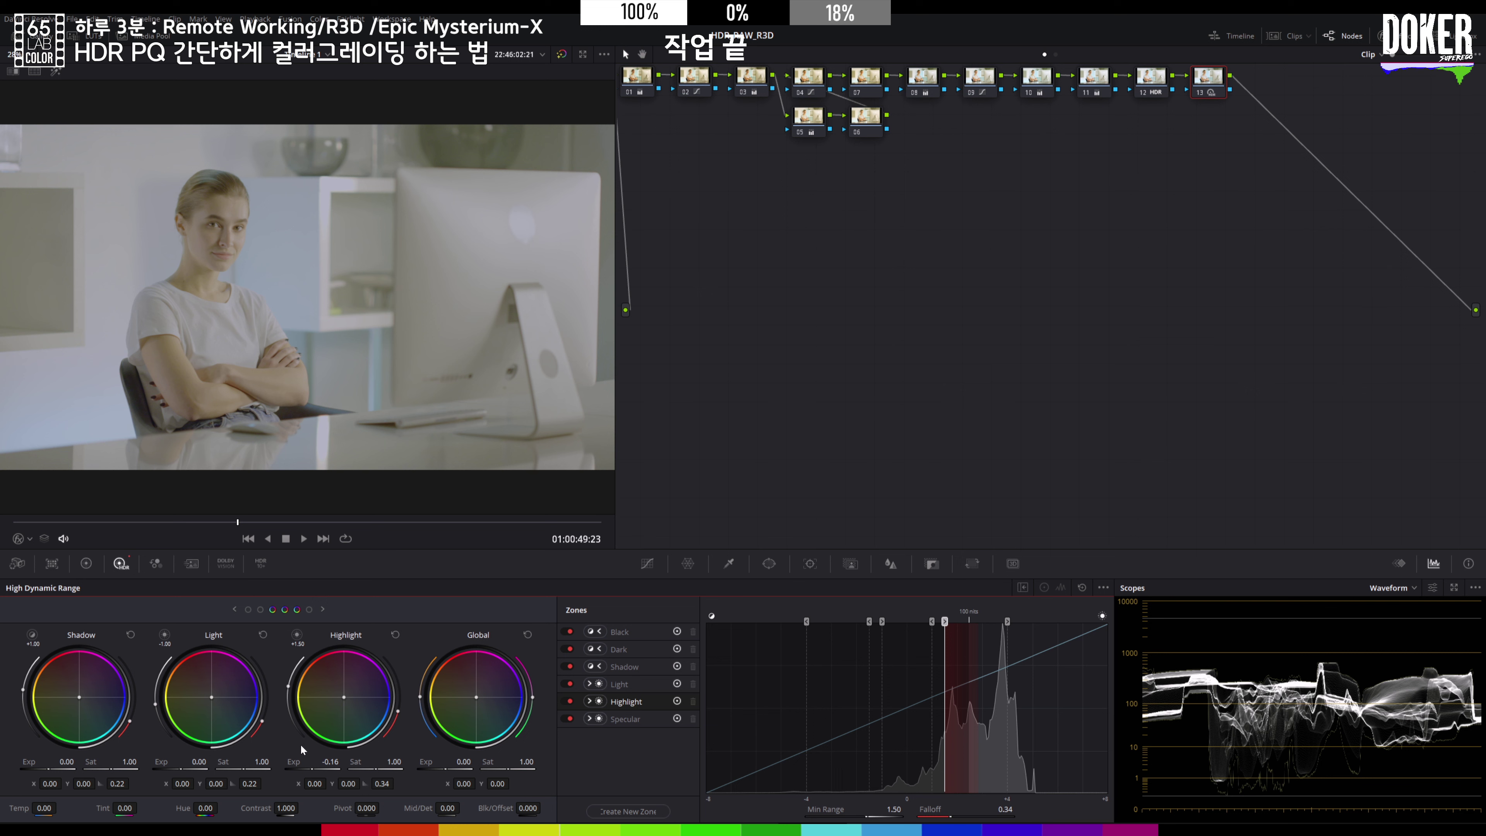
drag(320, 762, 308, 762)
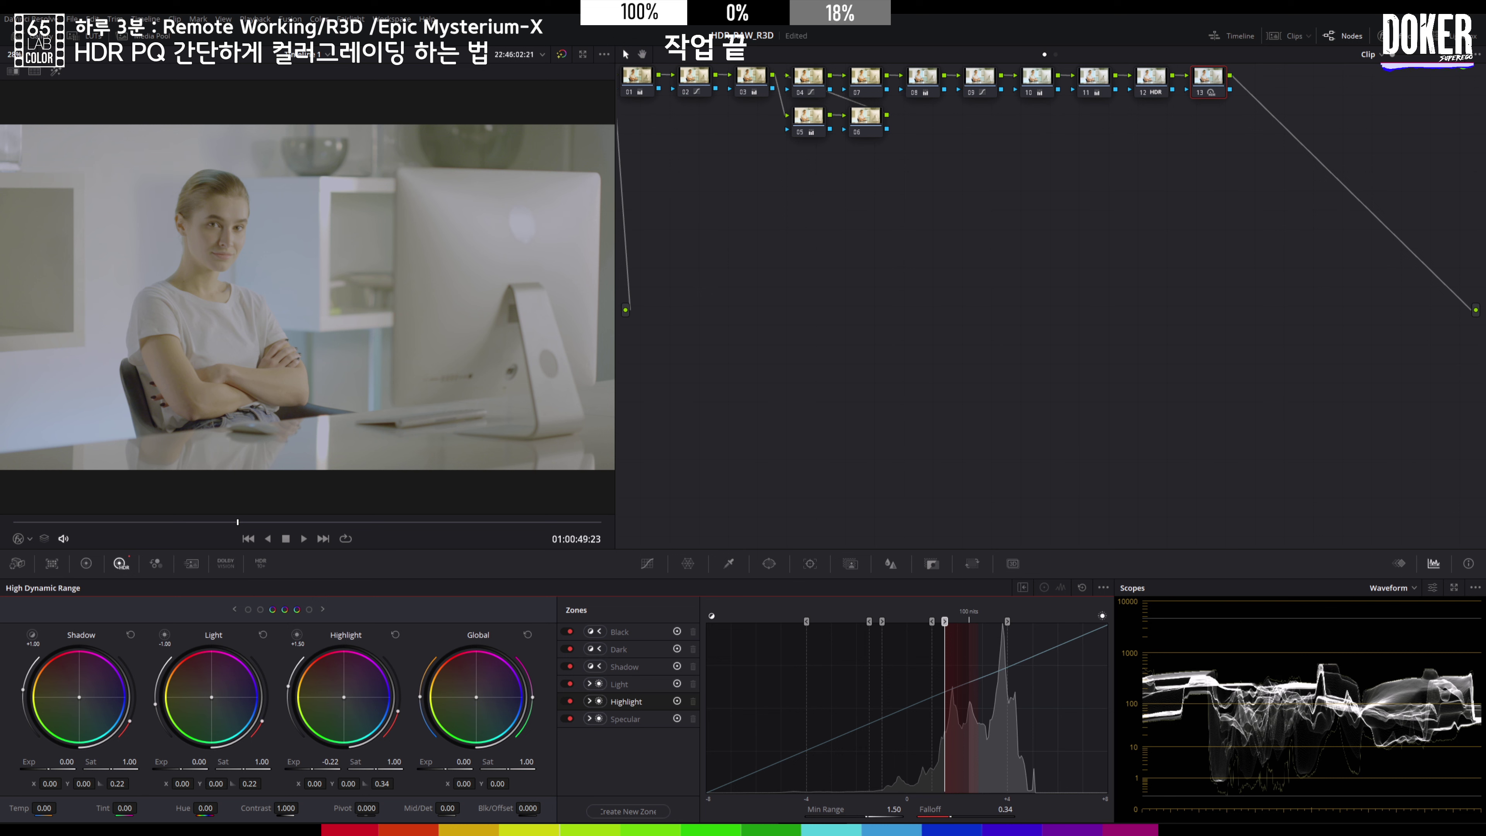
drag(344, 697, 344, 698)
drag(315, 783, 317, 783)
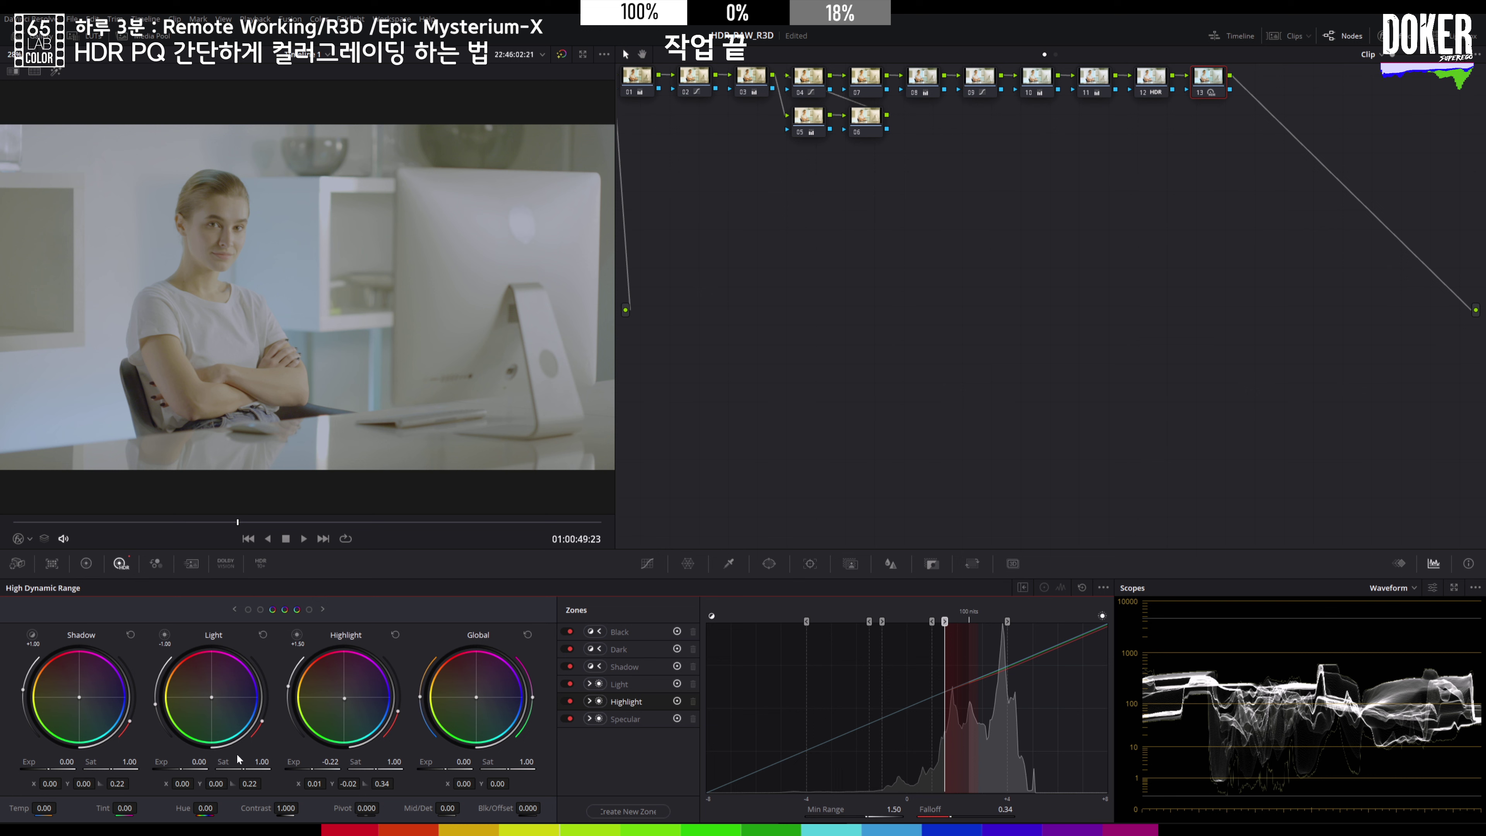
- On node 13, set the HDR Shadow zone's X to 0.04 and exposure to -0.02
click(261, 609)
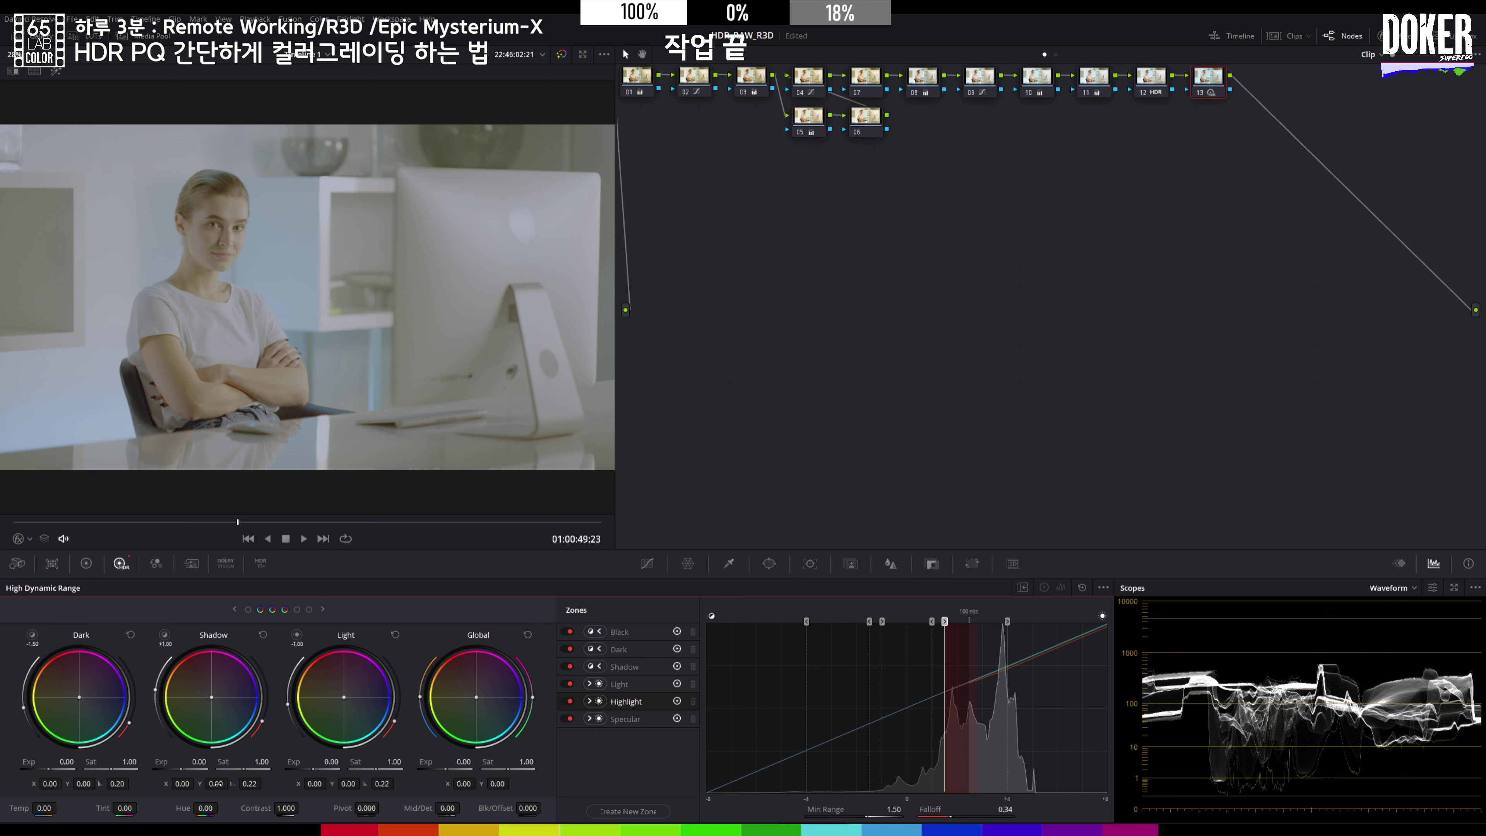
drag(216, 784, 218, 783)
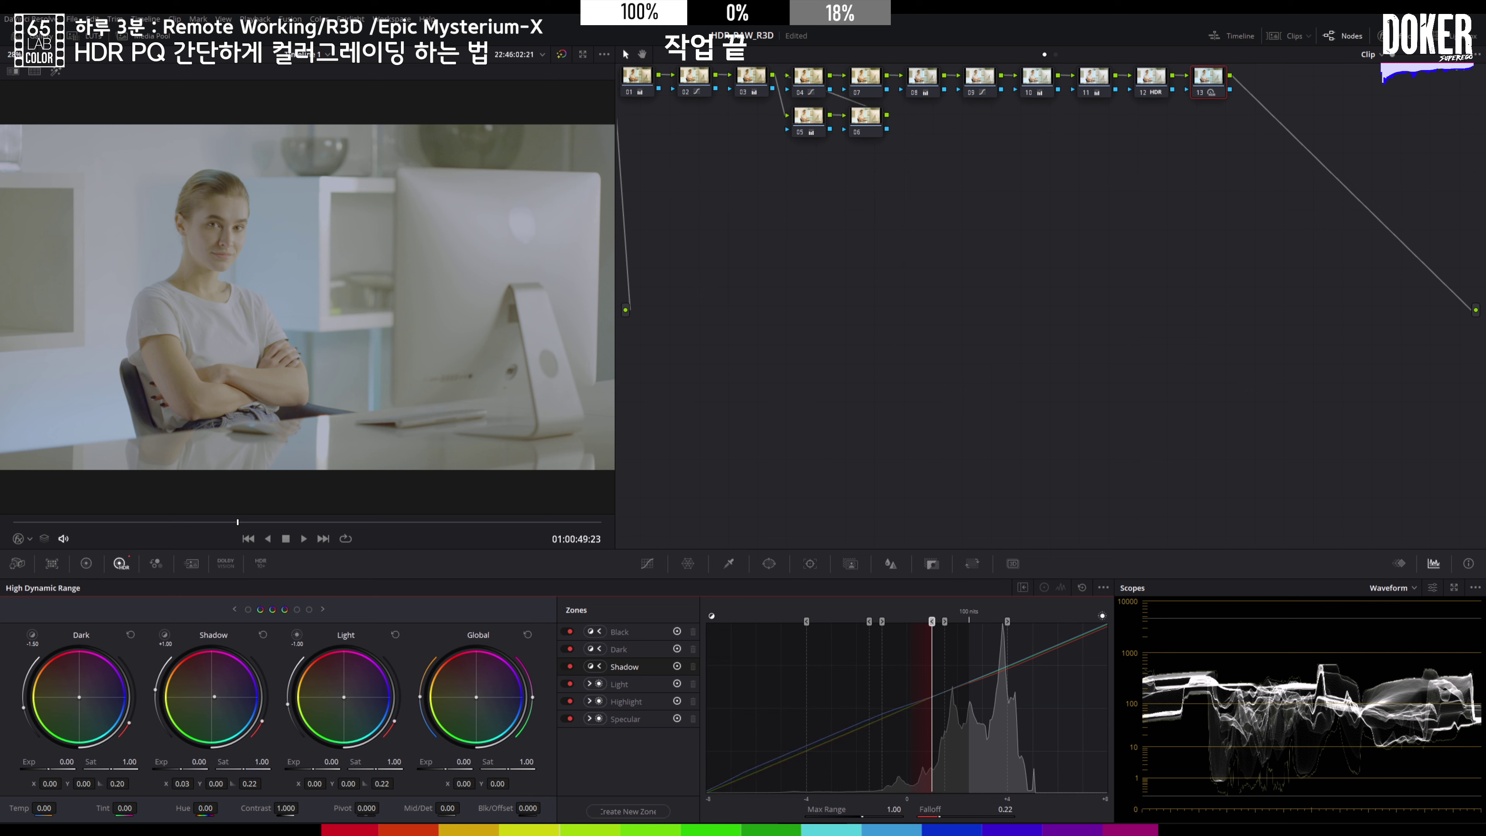
drag(214, 696, 215, 697)
drag(184, 769, 184, 769)
- Set the HDR Black zone to exposure -0.11 and saturation 0.90, and the Dark zone to exposure -0.12, saturation 0.99 and falloff 0.33
click(248, 610)
click(116, 782)
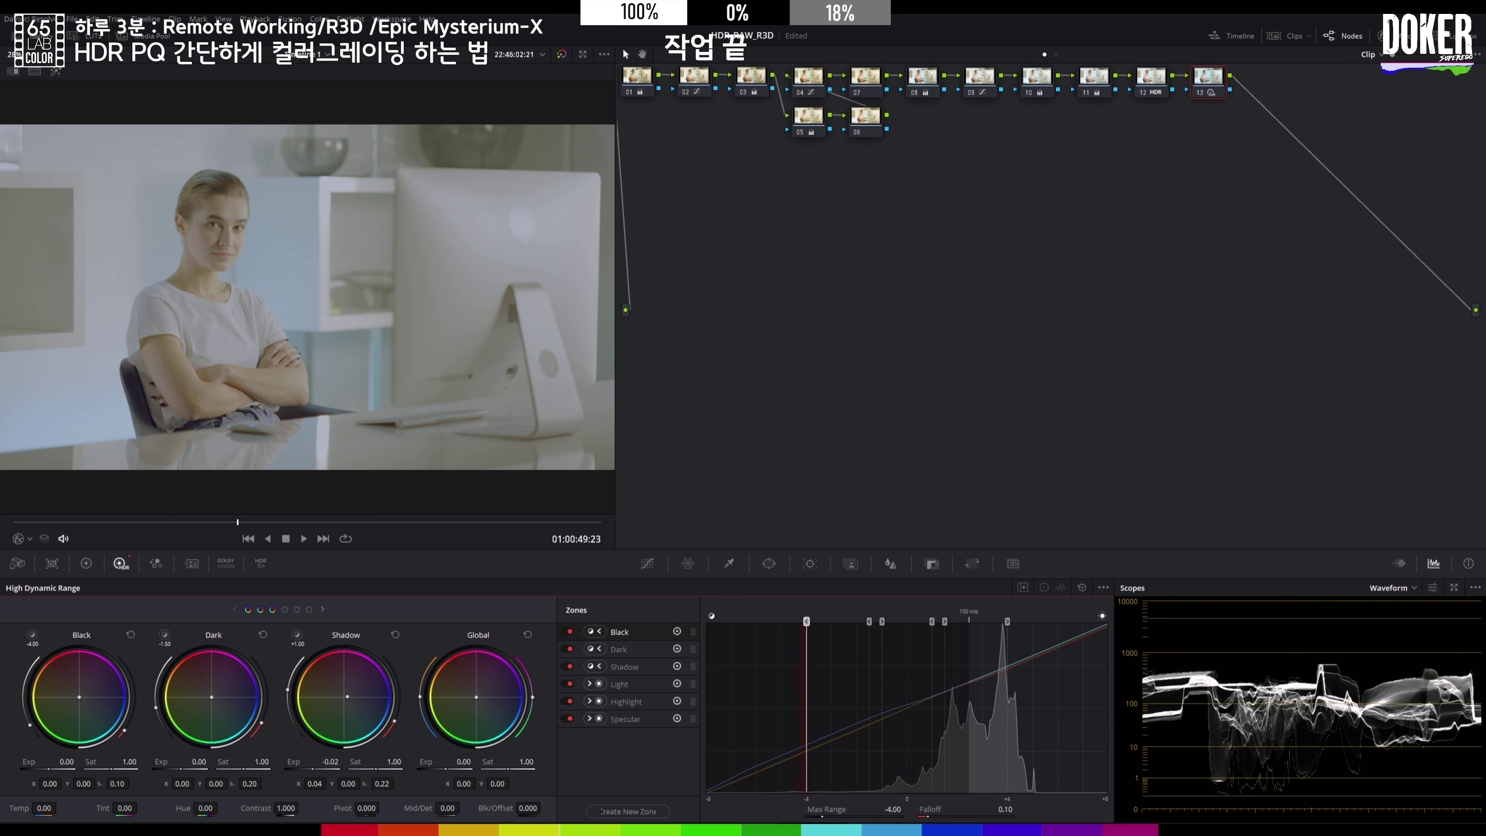
drag(120, 761, 117, 762)
drag(65, 762, 57, 762)
drag(265, 727, 266, 718)
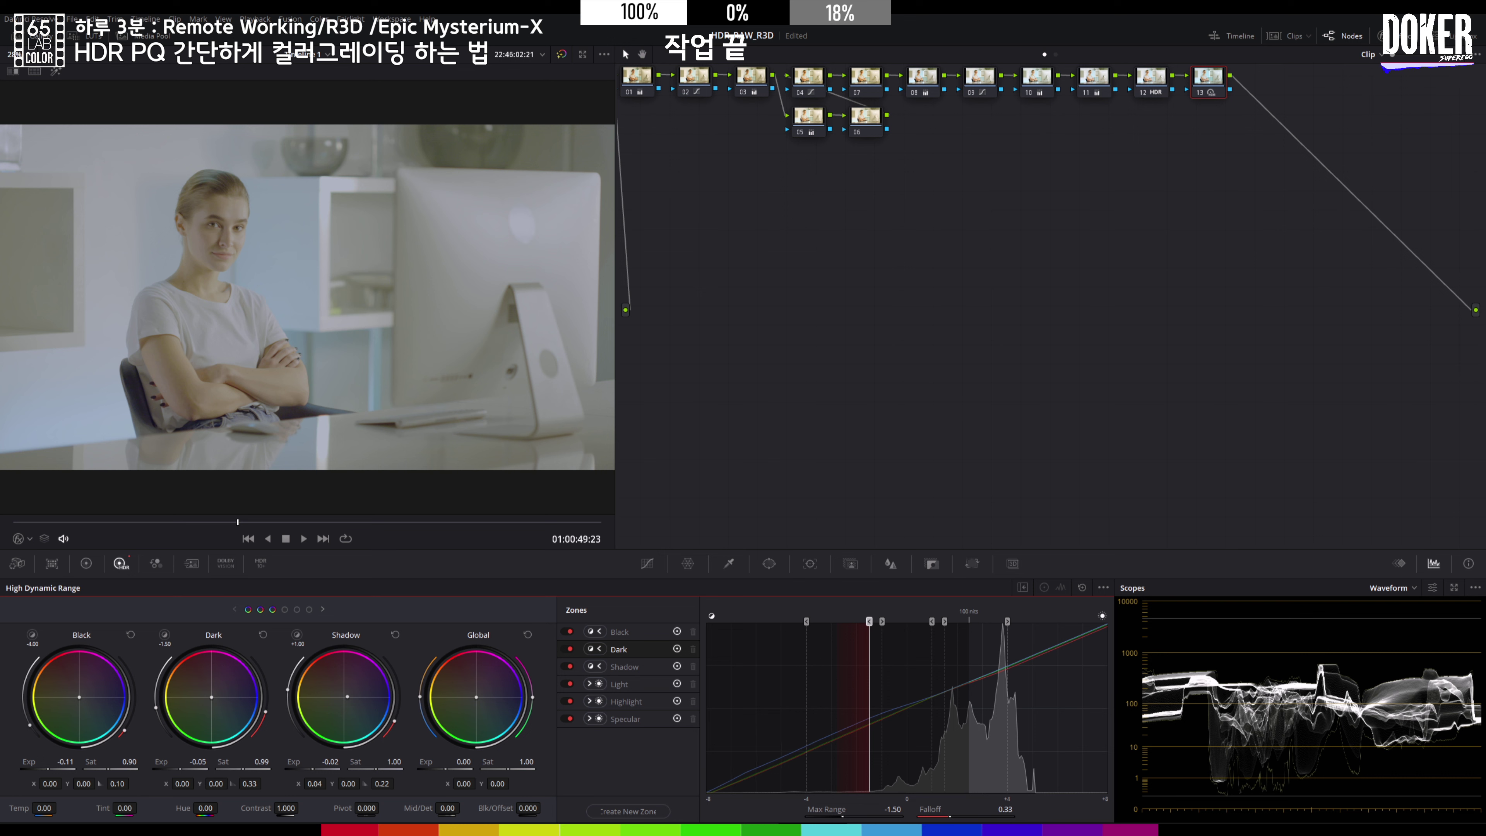
drag(196, 762, 194, 762)
- Set the HDR Light zone's saturation to 1.03 and exposure to 0.04
click(286, 609)
click(373, 721)
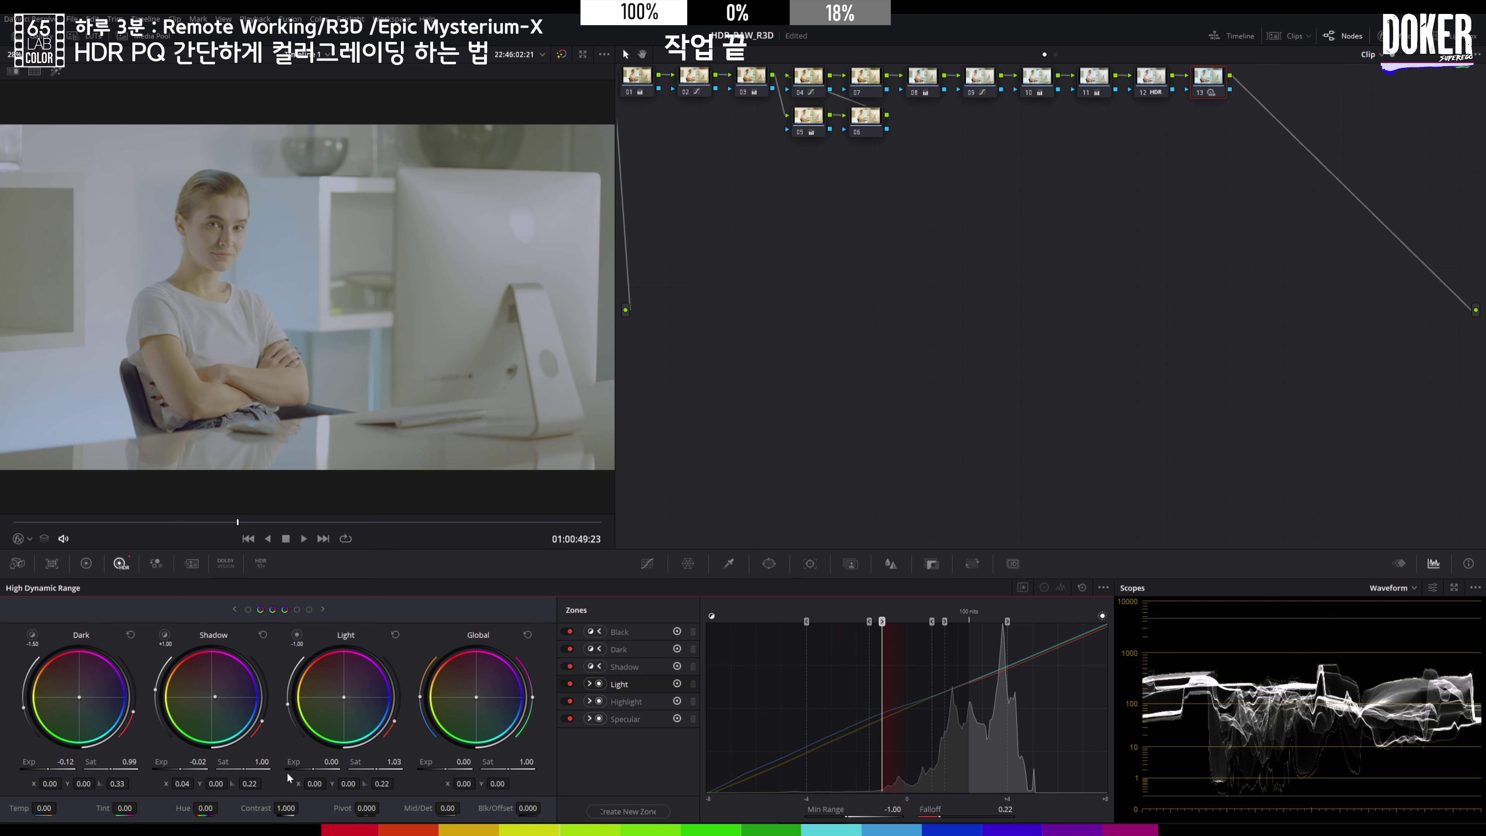
drag(292, 763, 333, 761)
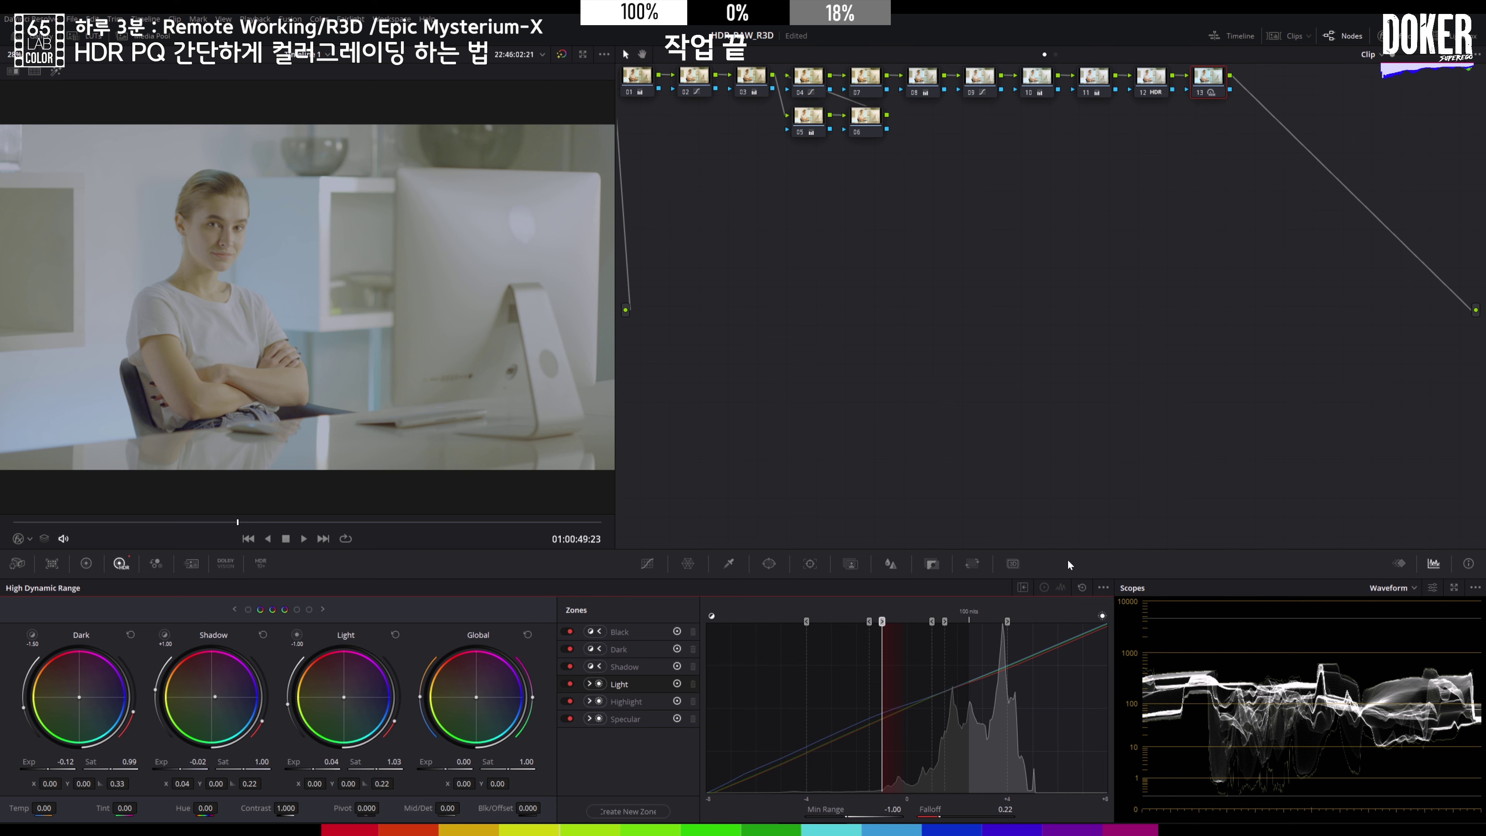
- Open the floating scopes window, add serial node 14 after node 13, and move the scopes clear of the grading palettes
click(1454, 587)
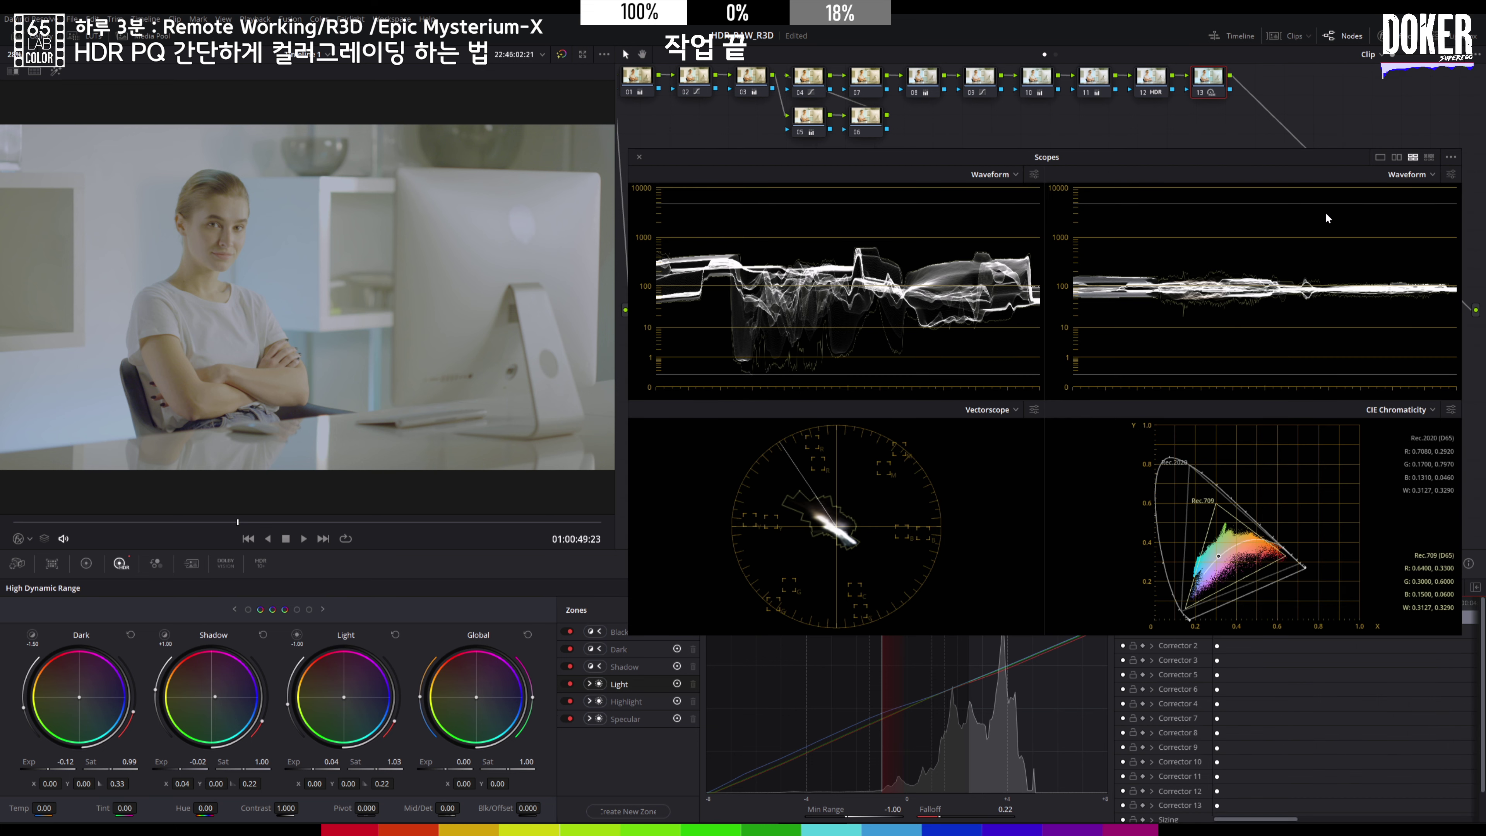
key(alt+s)
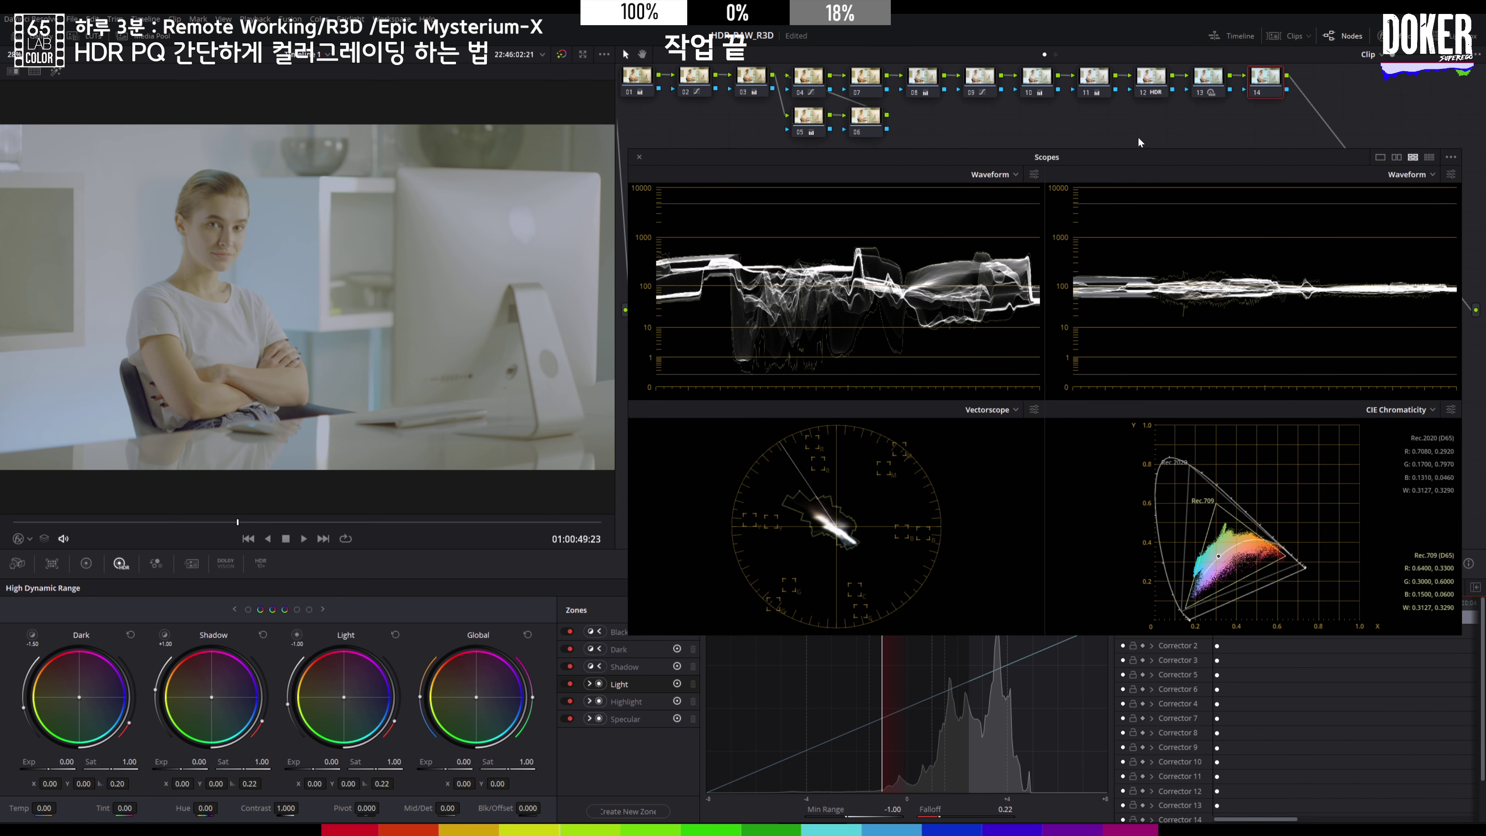
mouse_move(1097, 168)
mouse_down()
mouse_move(1092, 126)
mouse_move(1094, 148)
mouse_up()
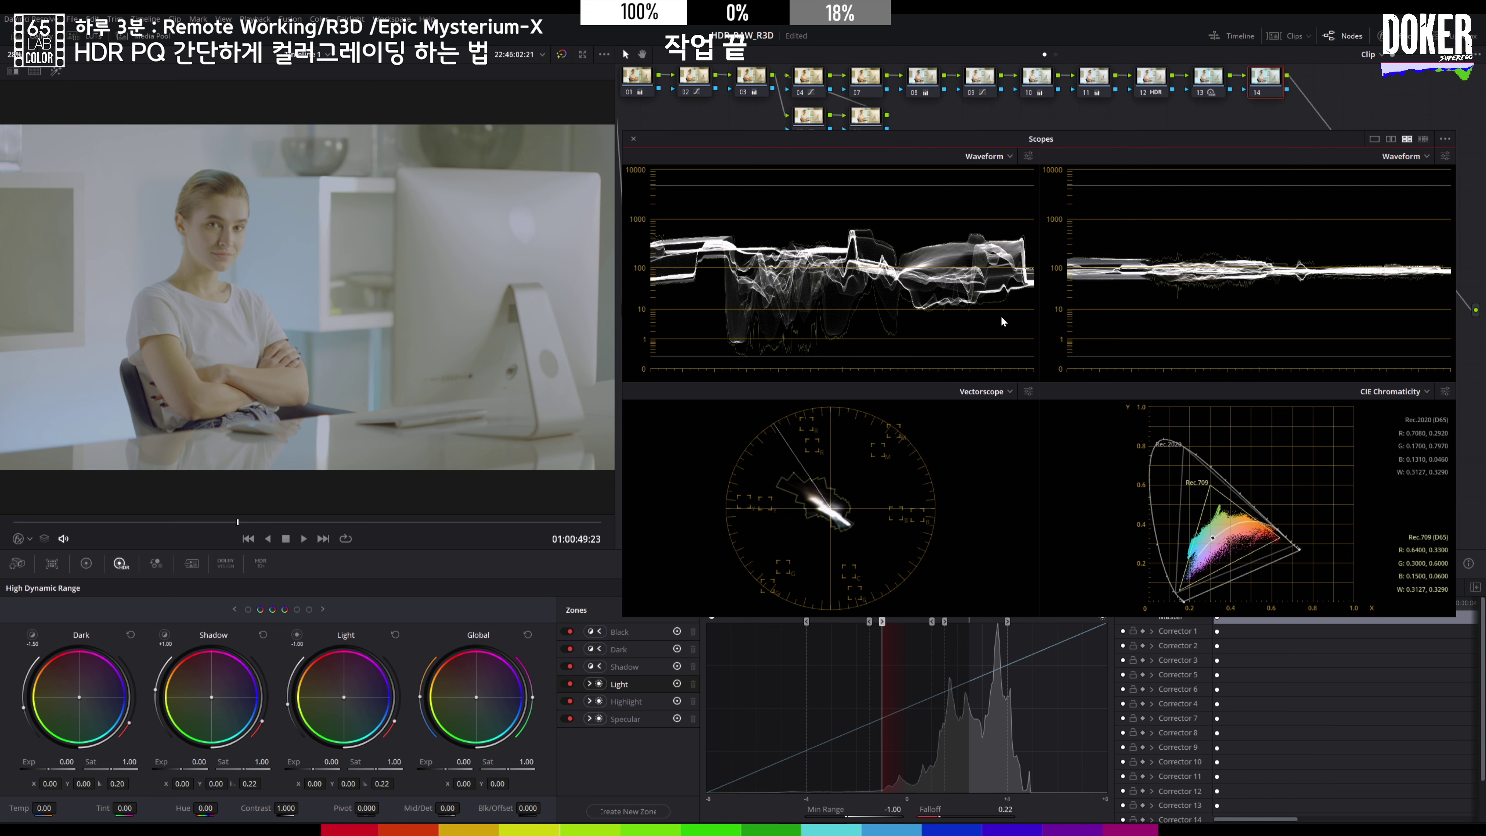
drag(1071, 138, 1070, 79)
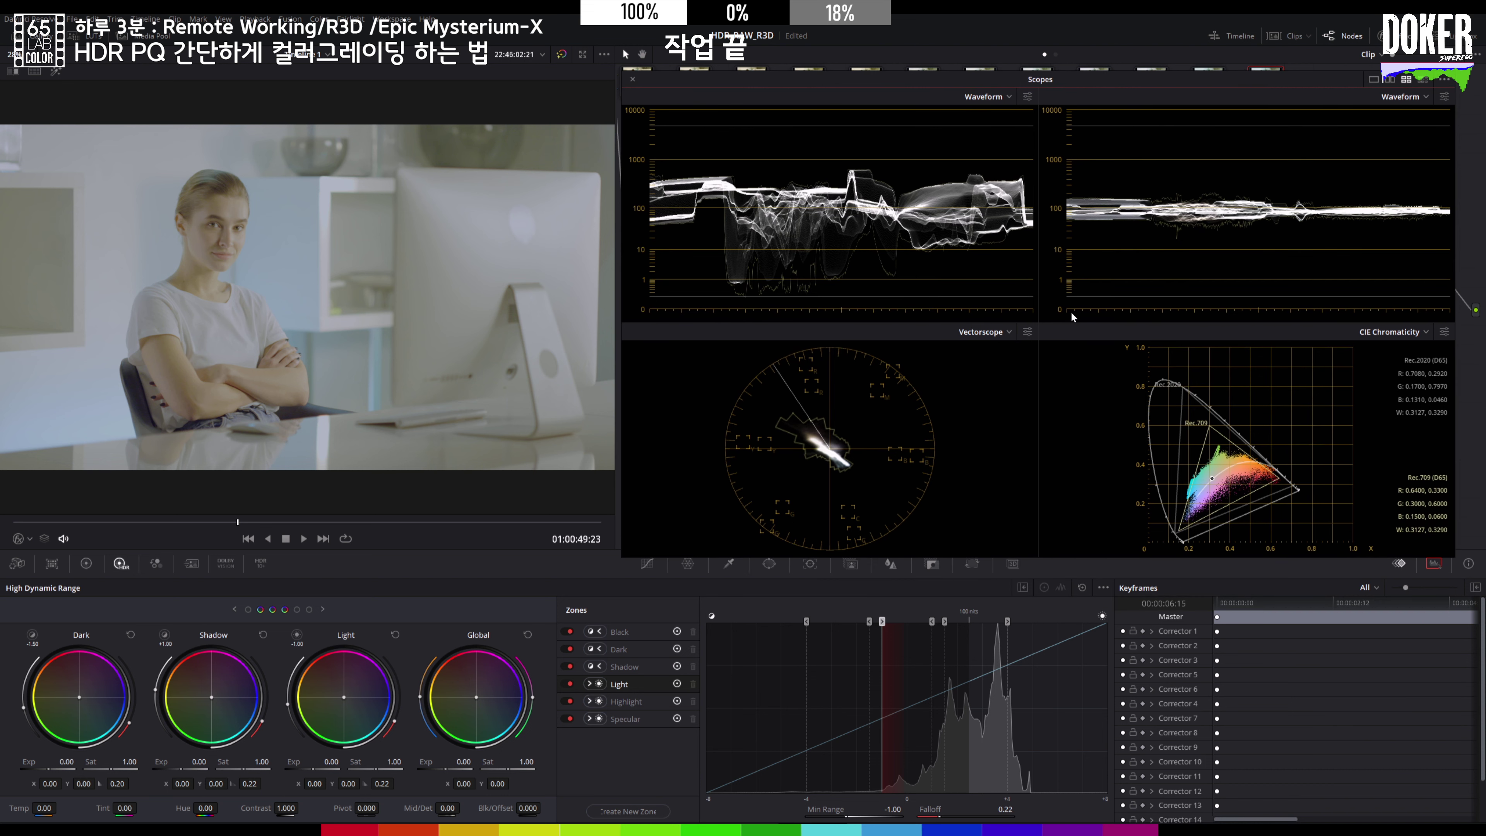
- On node 14's Hue Vs Sat curve, lower the cyan point, raise green to 1.11 at hue 14.69, and anchor hues 194.50 and 295.96 at 1.00
click(648, 564)
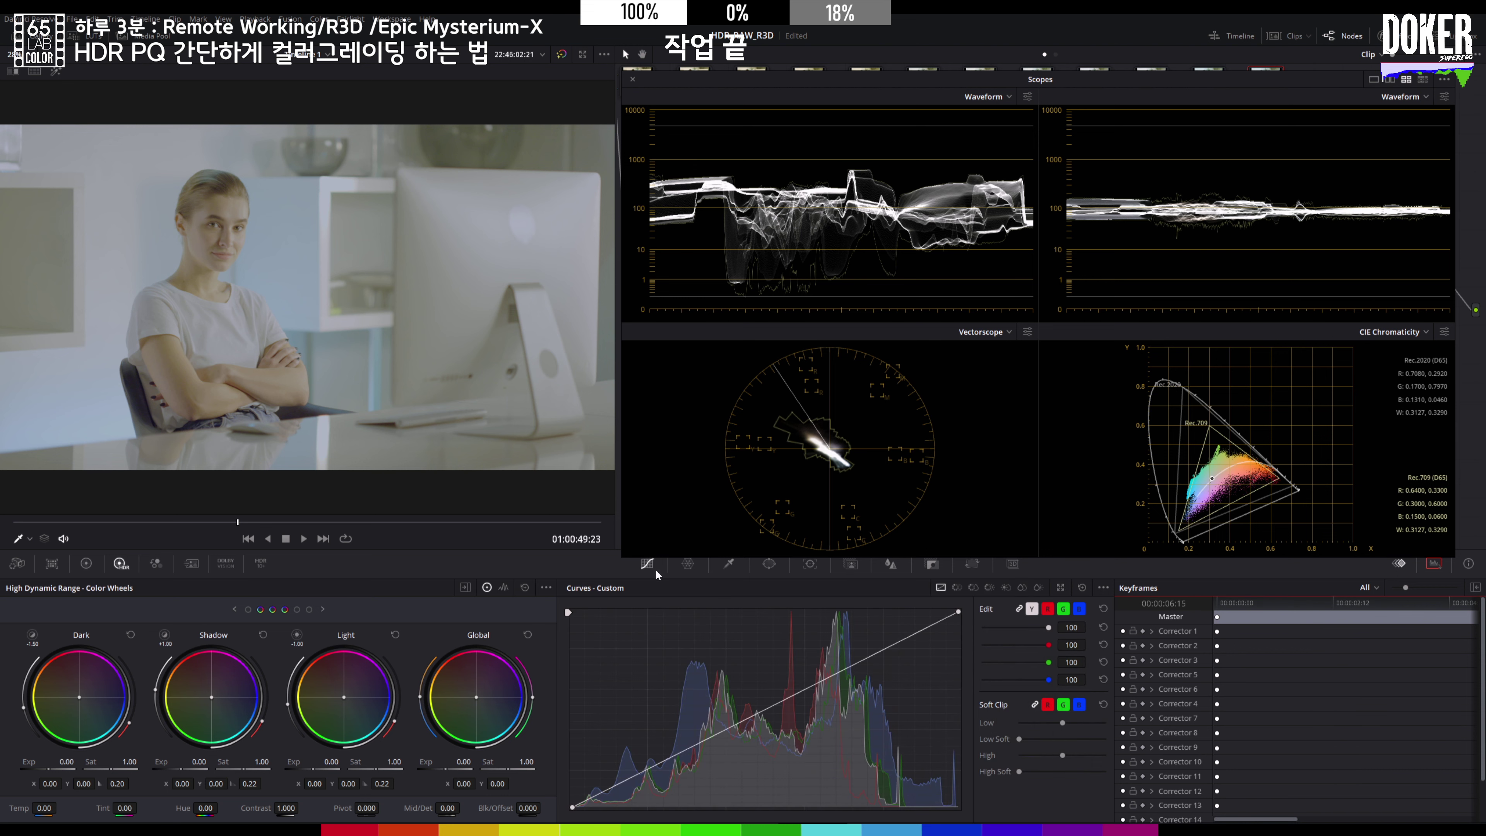
click(973, 587)
drag(872, 701, 774, 691)
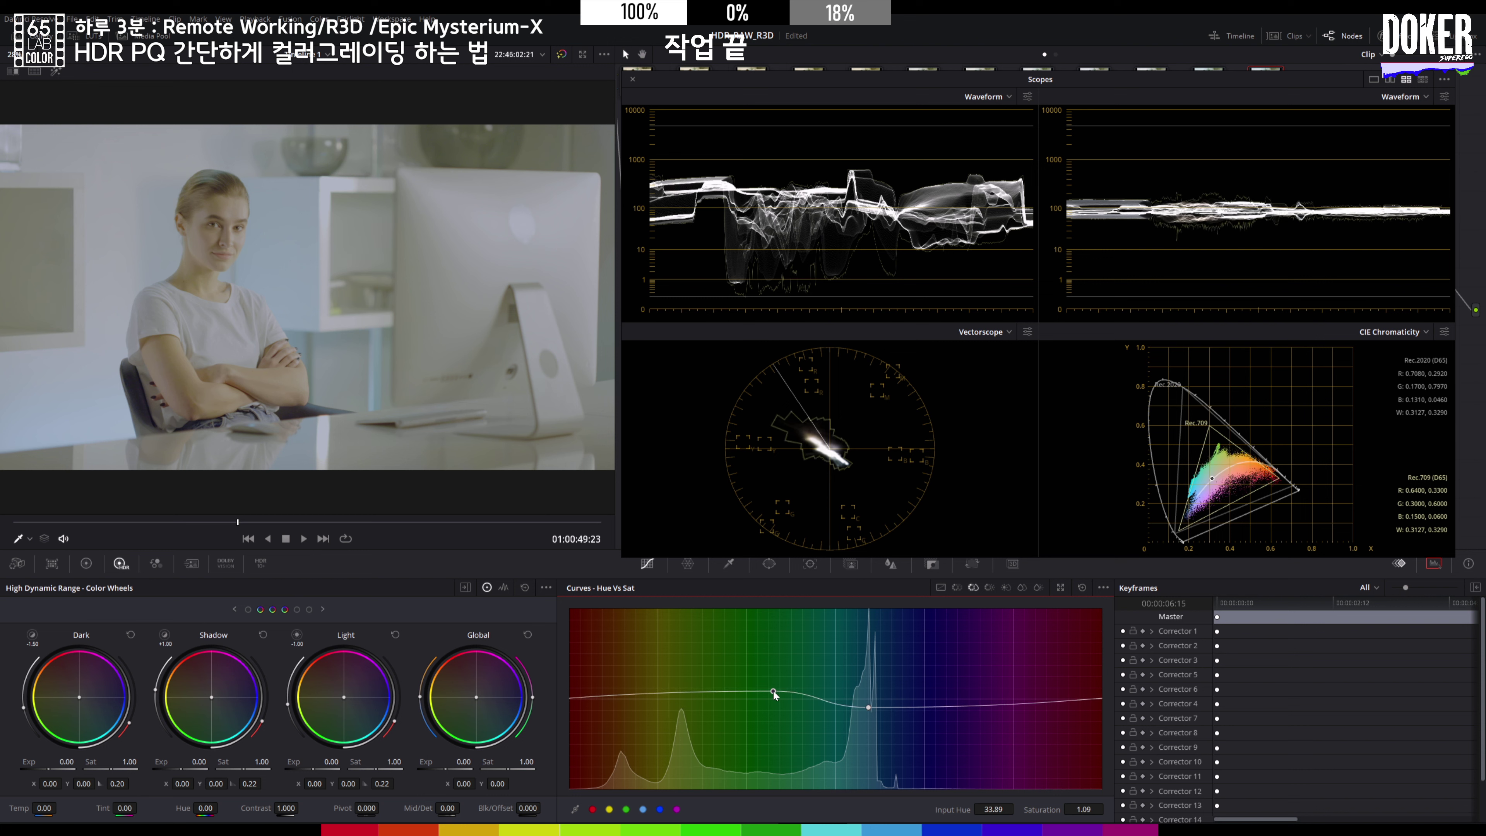
drag(963, 707, 1011, 698)
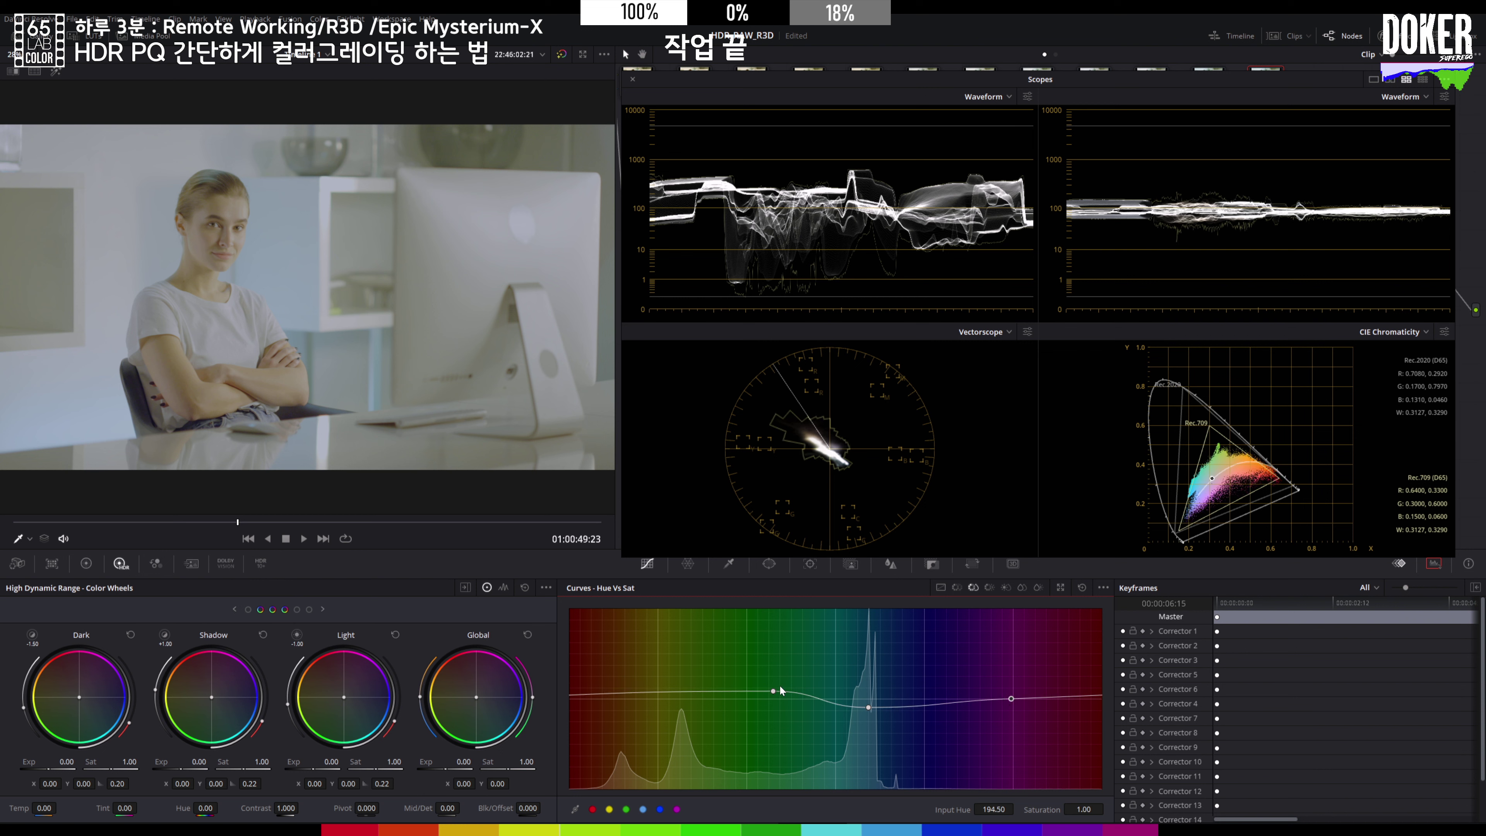
drag(772, 690, 745, 690)
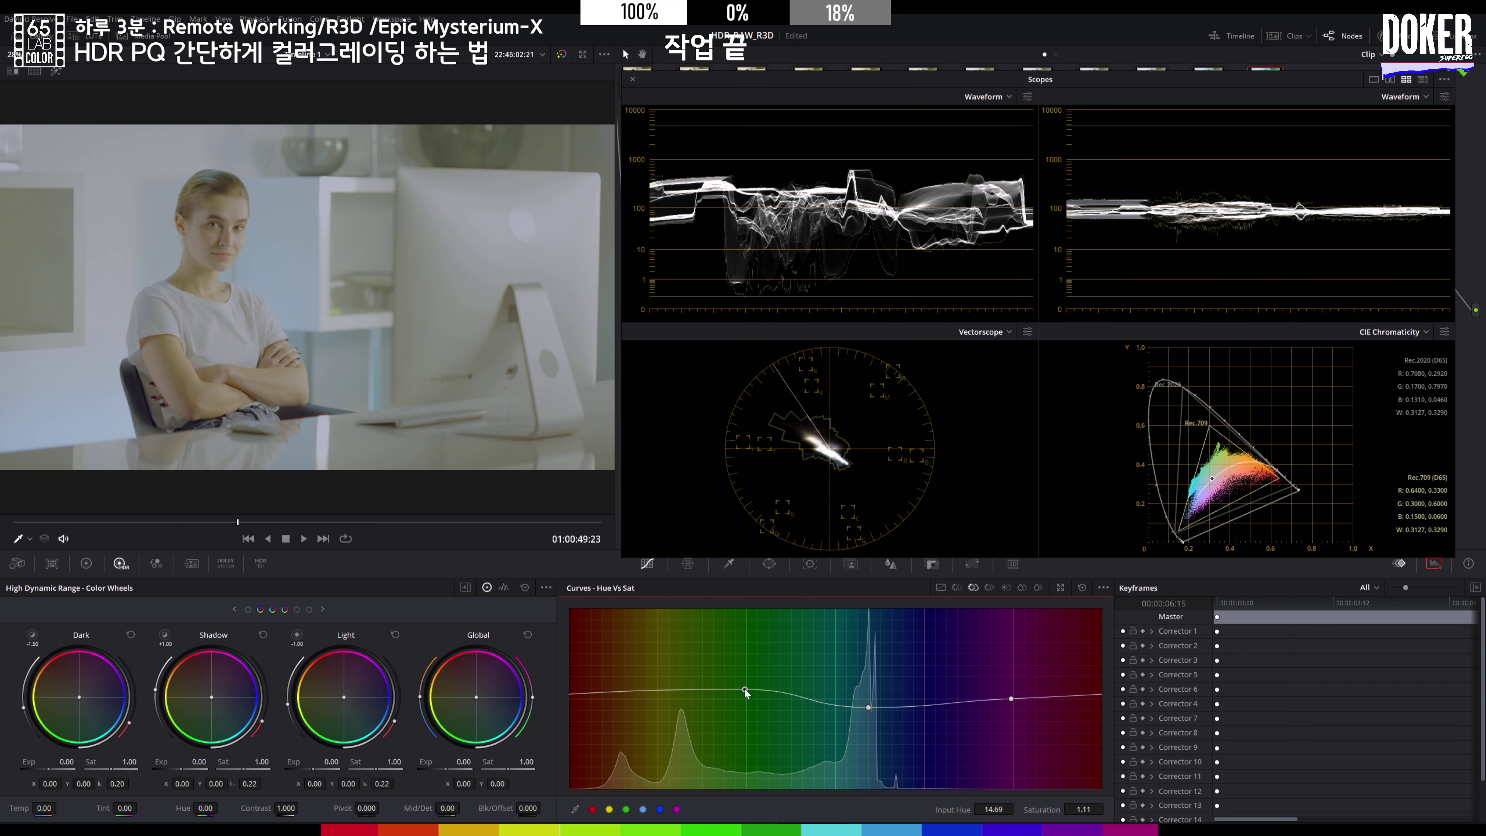
drag(643, 692, 629, 699)
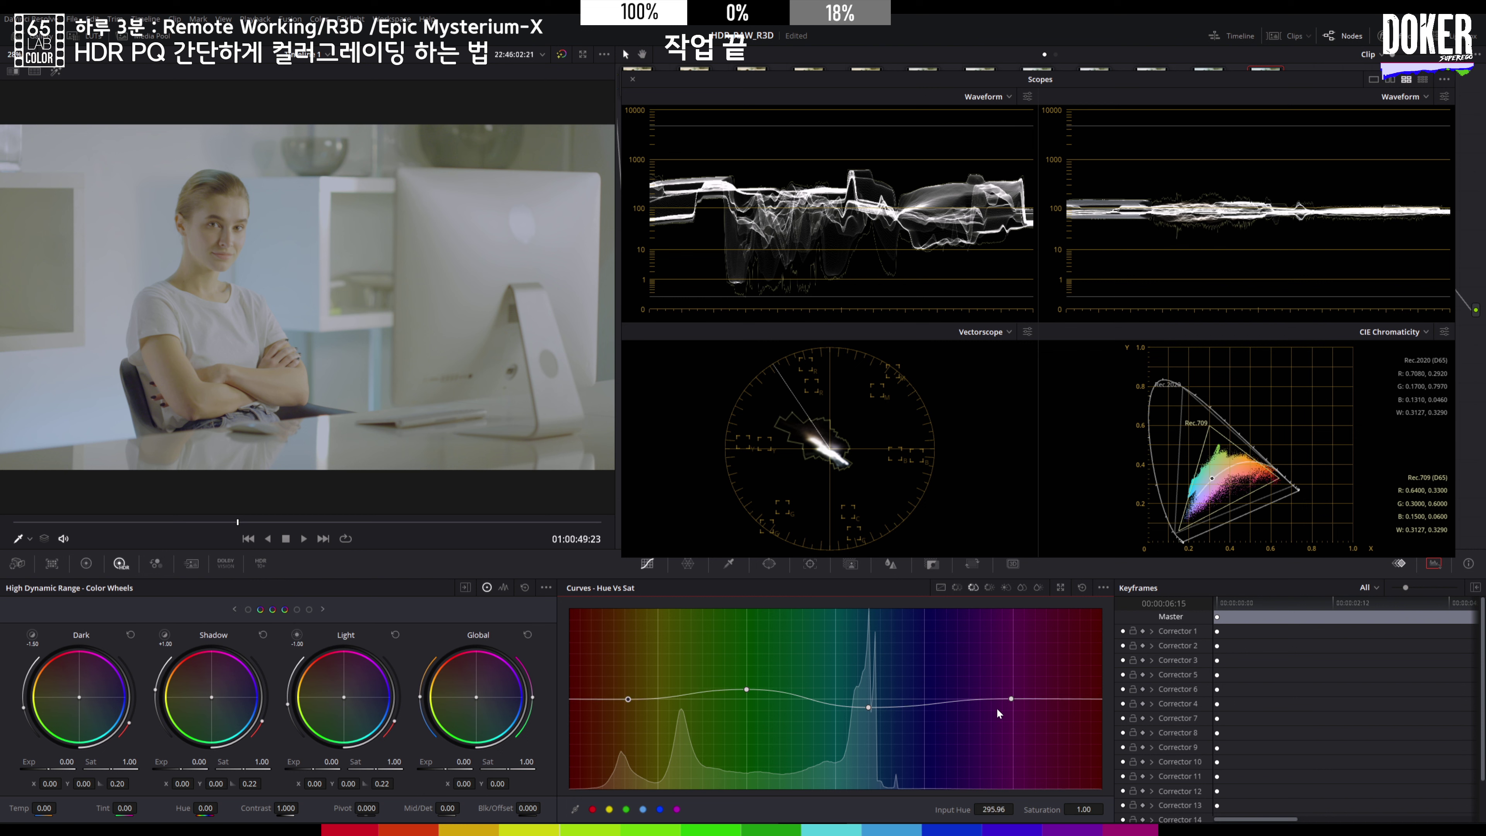
- Raise the cyan point to saturation 1.19 at hue 96.17, delete the green point, and shift the magenta point to hue 207.43, saturation 1.01
mouse_move(870, 708)
mouse_down()
mouse_move(859, 664)
mouse_move(864, 682)
mouse_up()
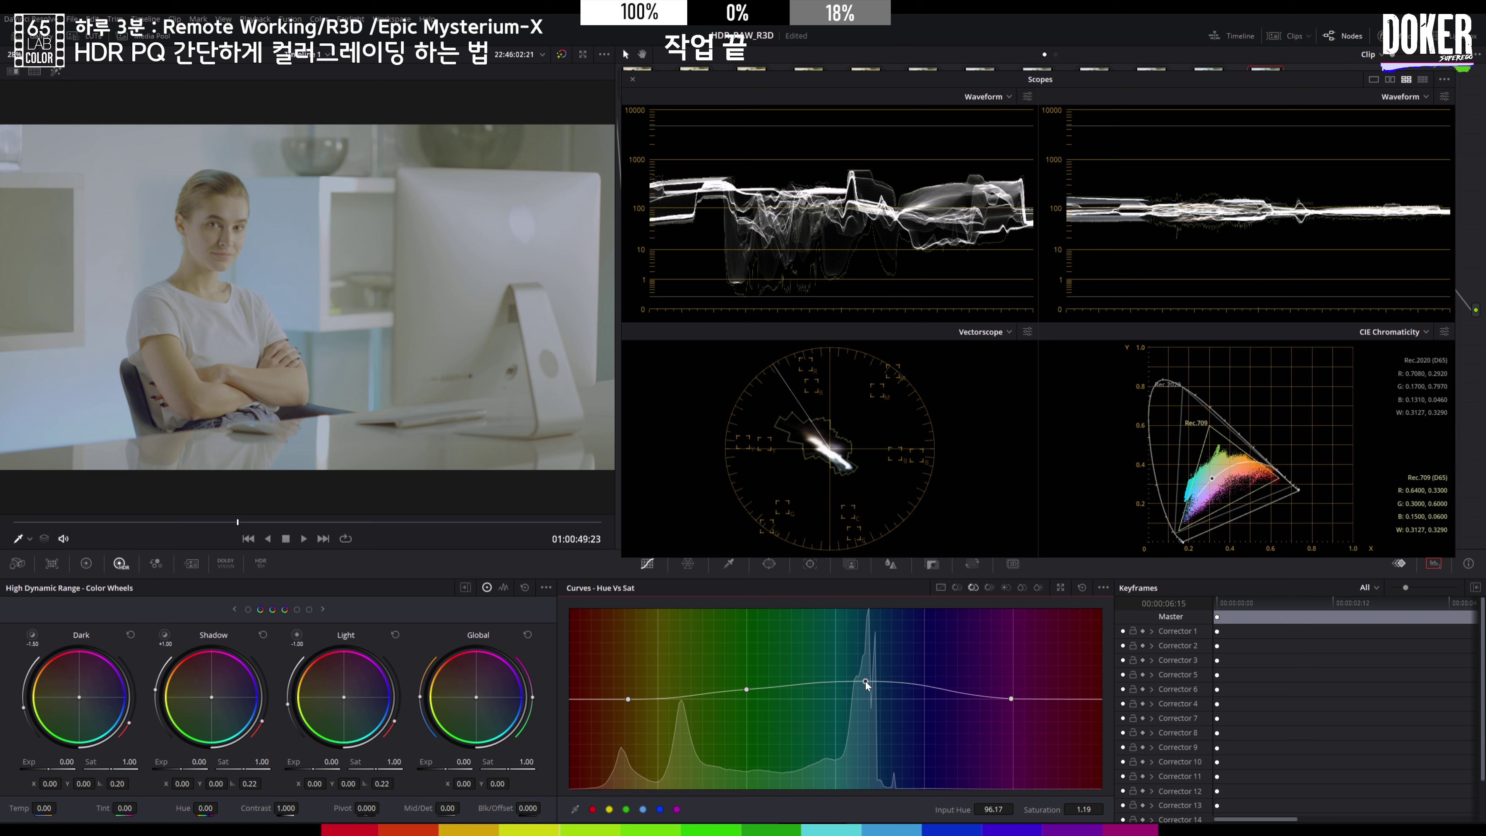
right_click(747, 689)
drag(1011, 698, 1030, 698)
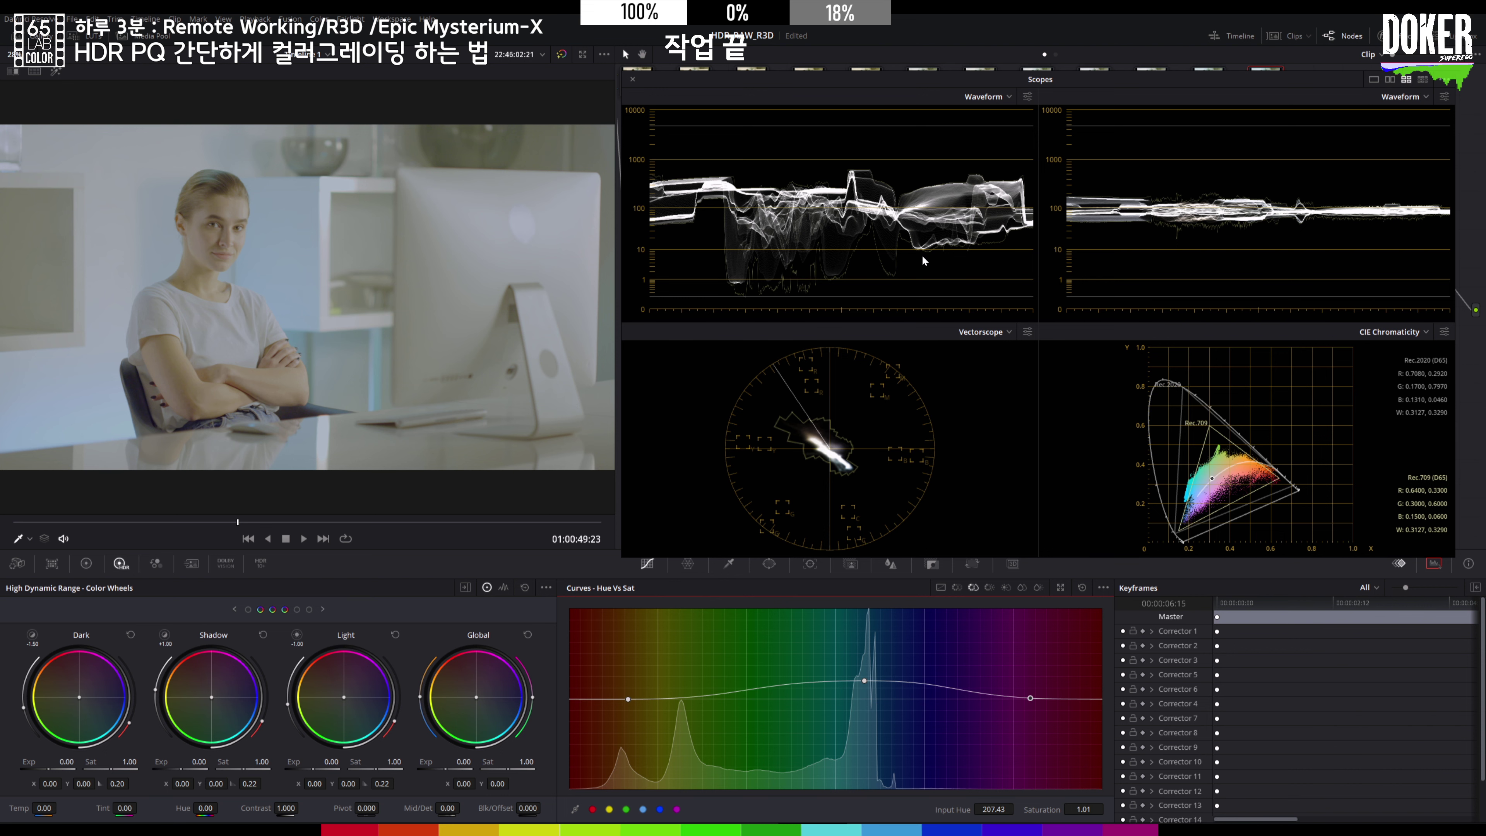
- Move the scopes window below the node rows and insert a serial node directly after node 01
drag(794, 88, 791, 150)
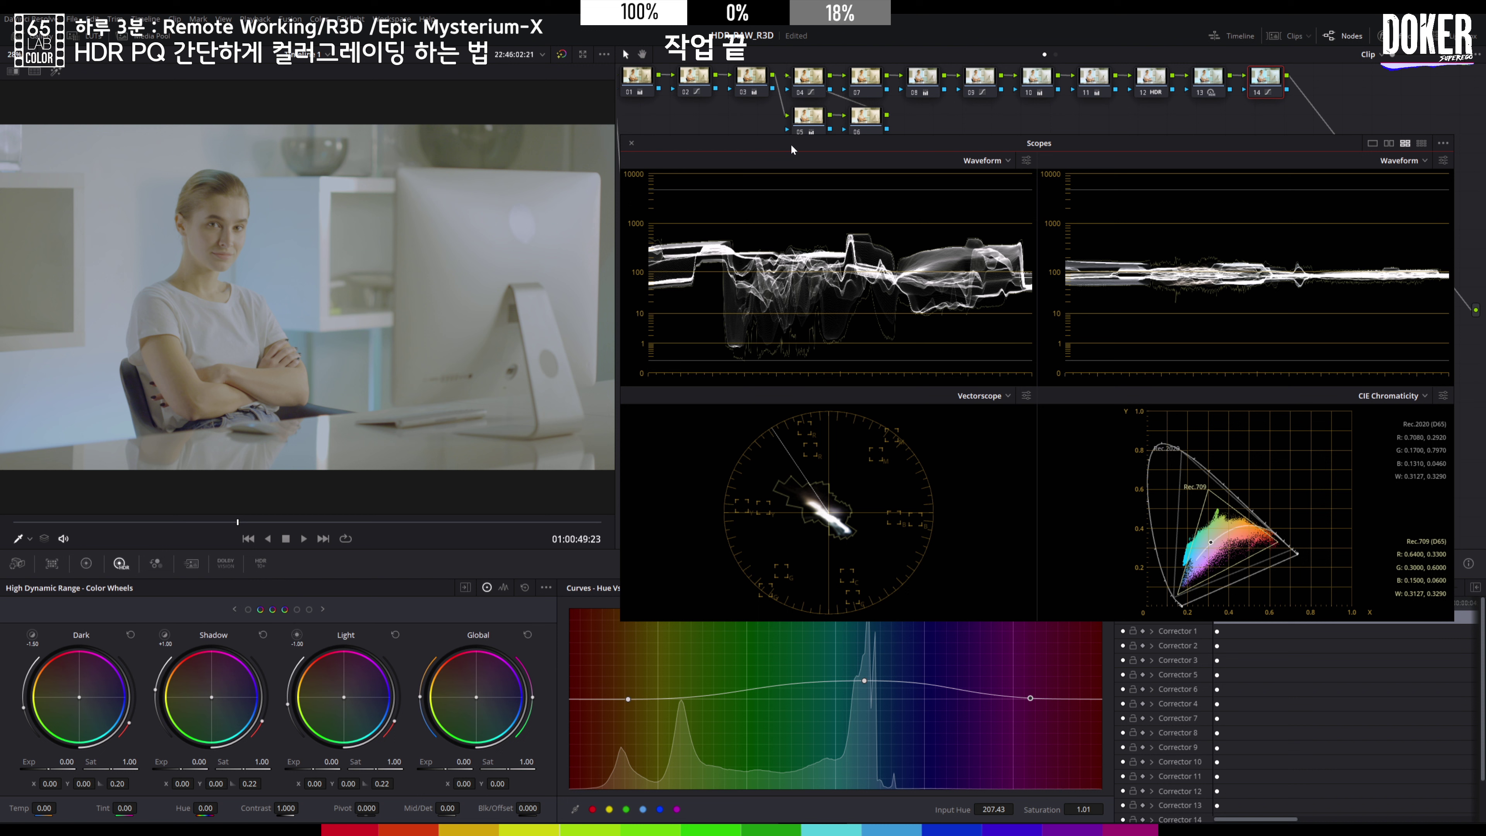
click(631, 90)
key(alt+s)
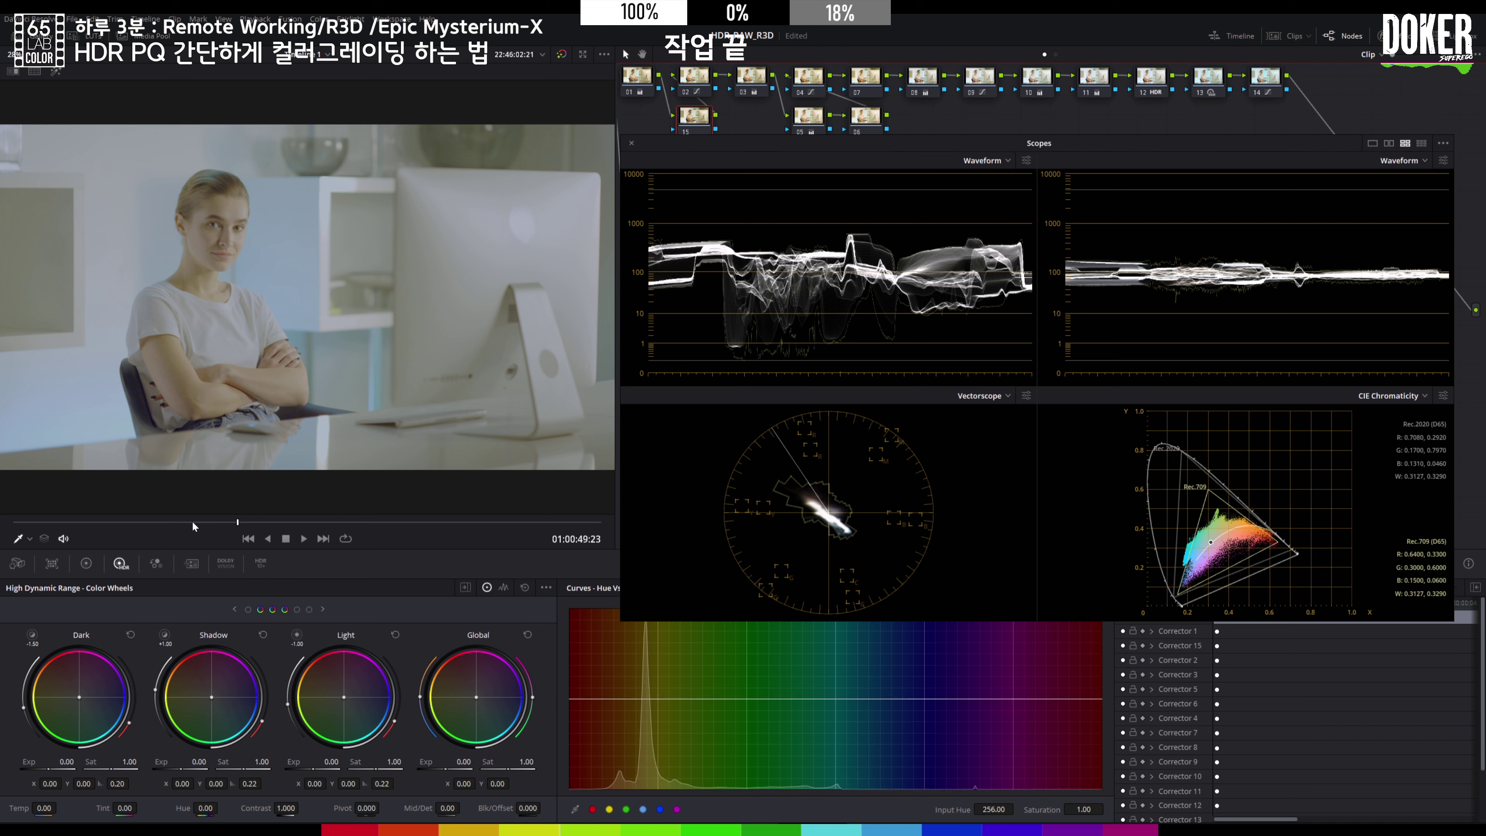
- On node 15, set Lift red -0.01 and blue 0.01, Gamma red 0.01, and Offset RGB 24.40, 24.85 and 24.83 in the primary wheels
click(88, 564)
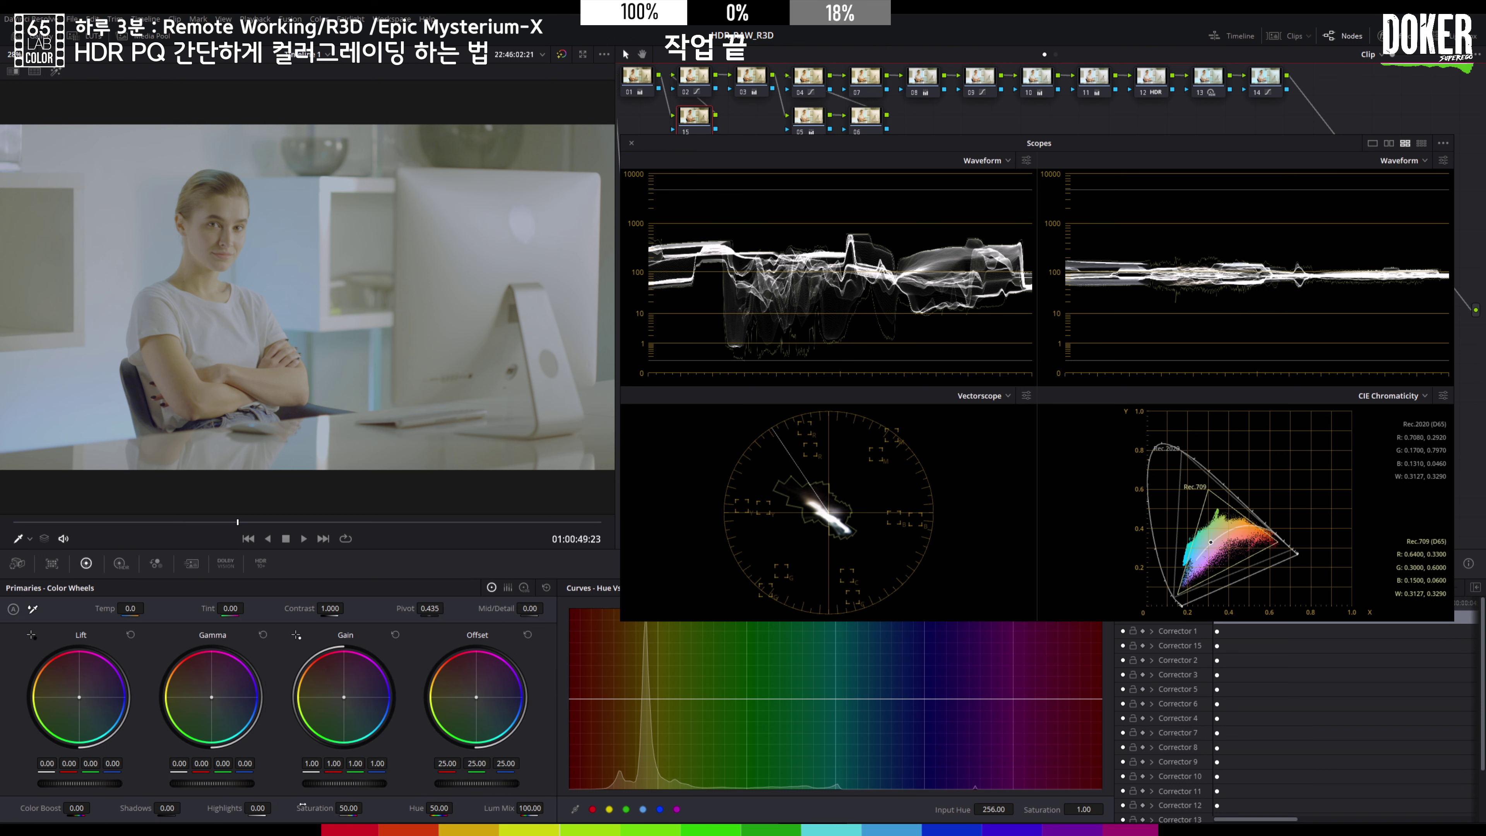
drag(211, 697, 210, 697)
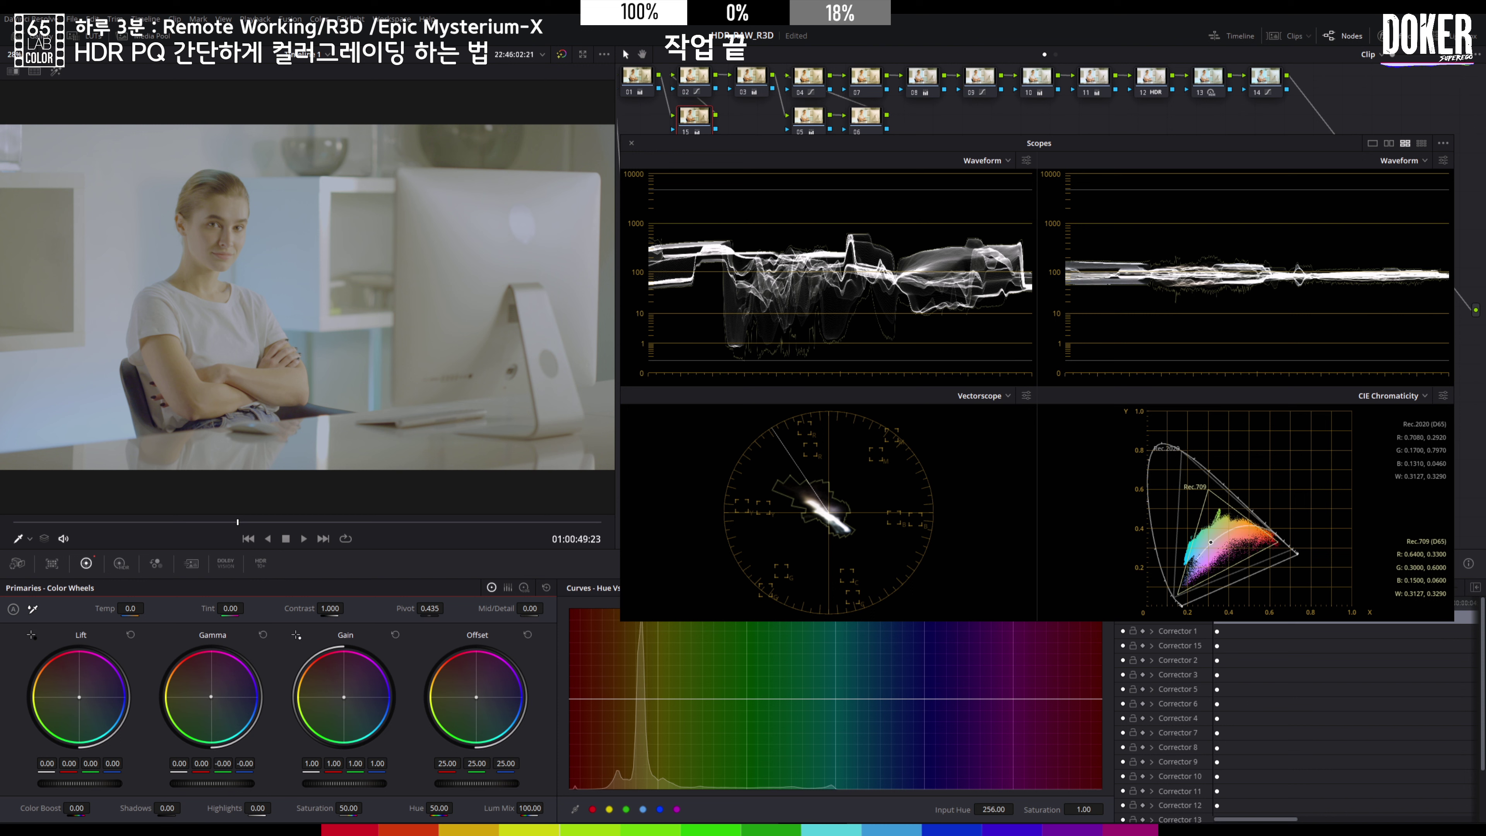
drag(79, 697, 79, 698)
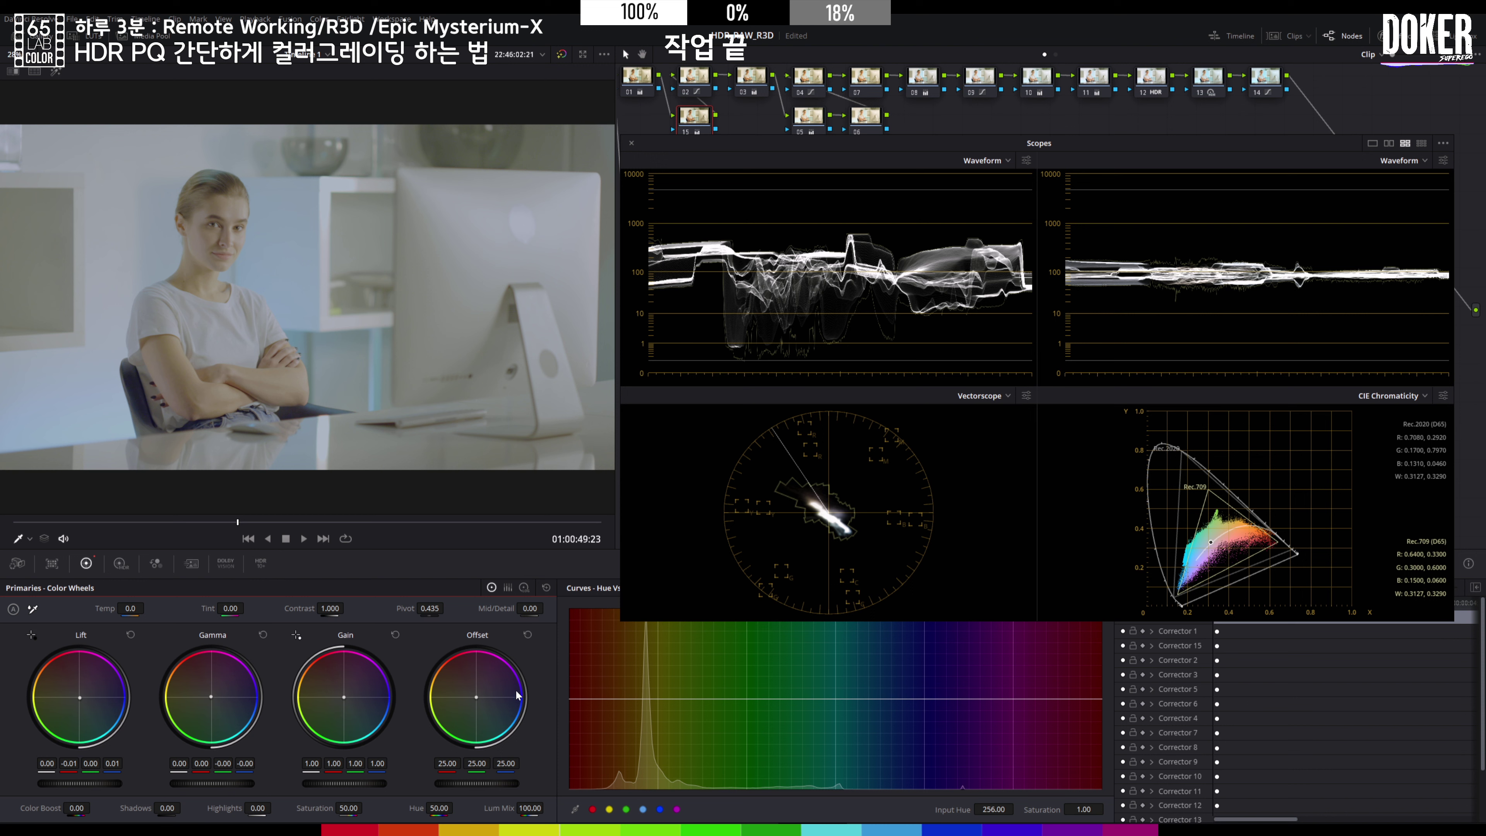
drag(476, 697, 477, 697)
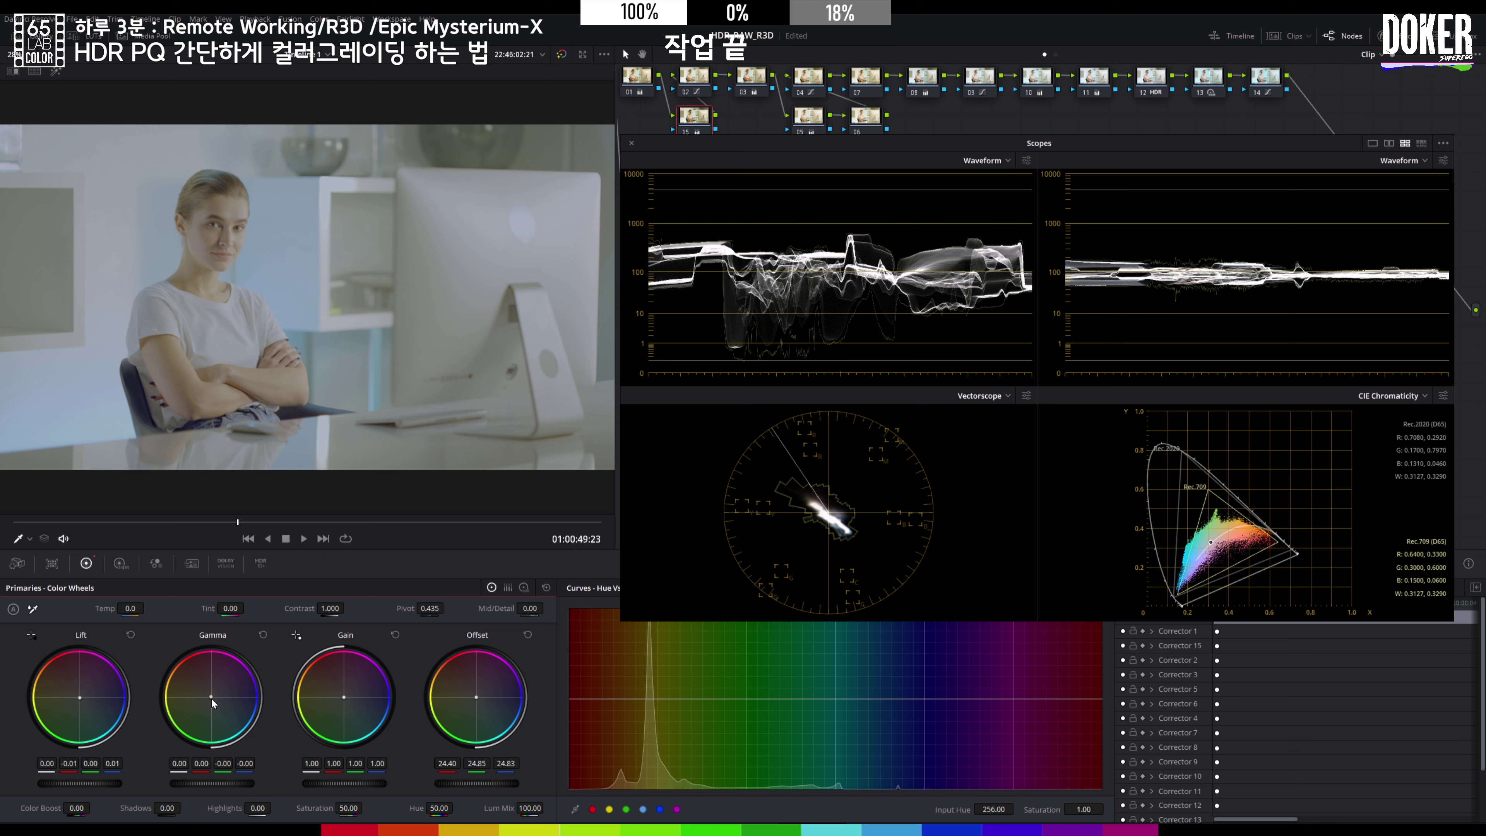
drag(211, 700, 212, 698)
drag(210, 697, 211, 695)
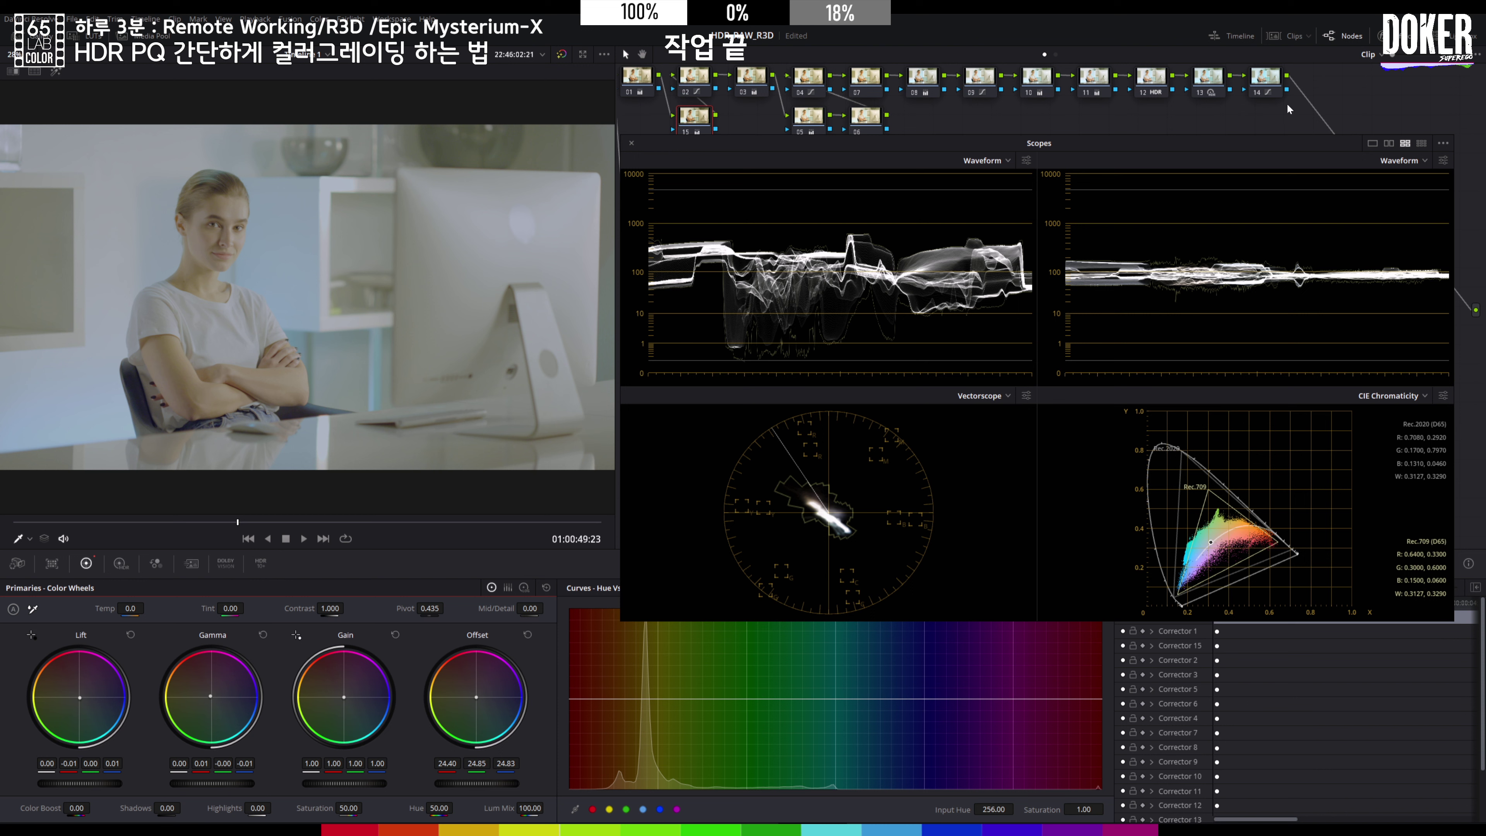
- Add serial node 16 after node 14, close the floating scopes, and slightly raise the midpoint of its custom curve
click(1267, 77)
key(alt+s)
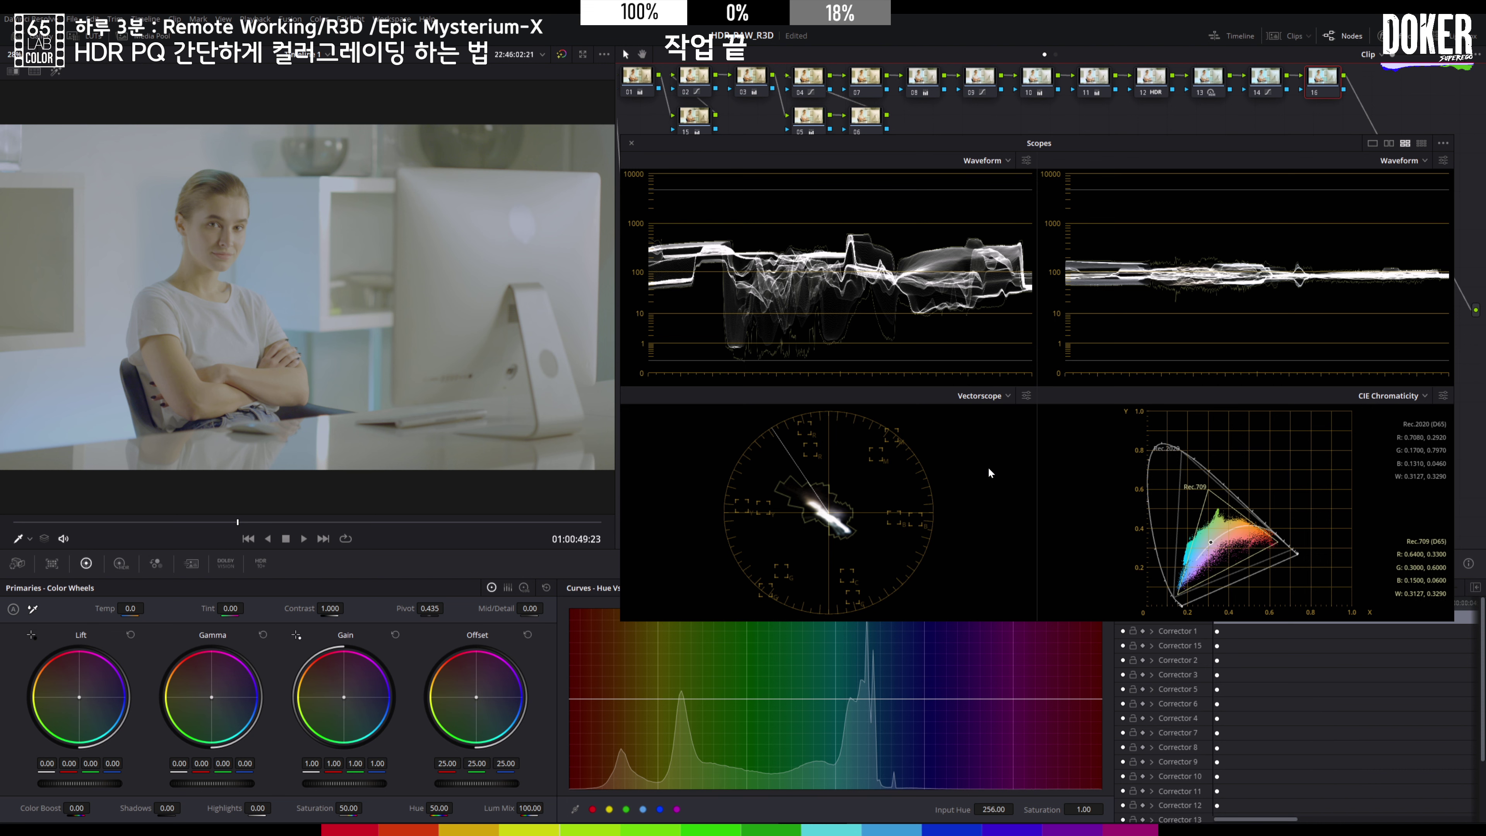
click(631, 142)
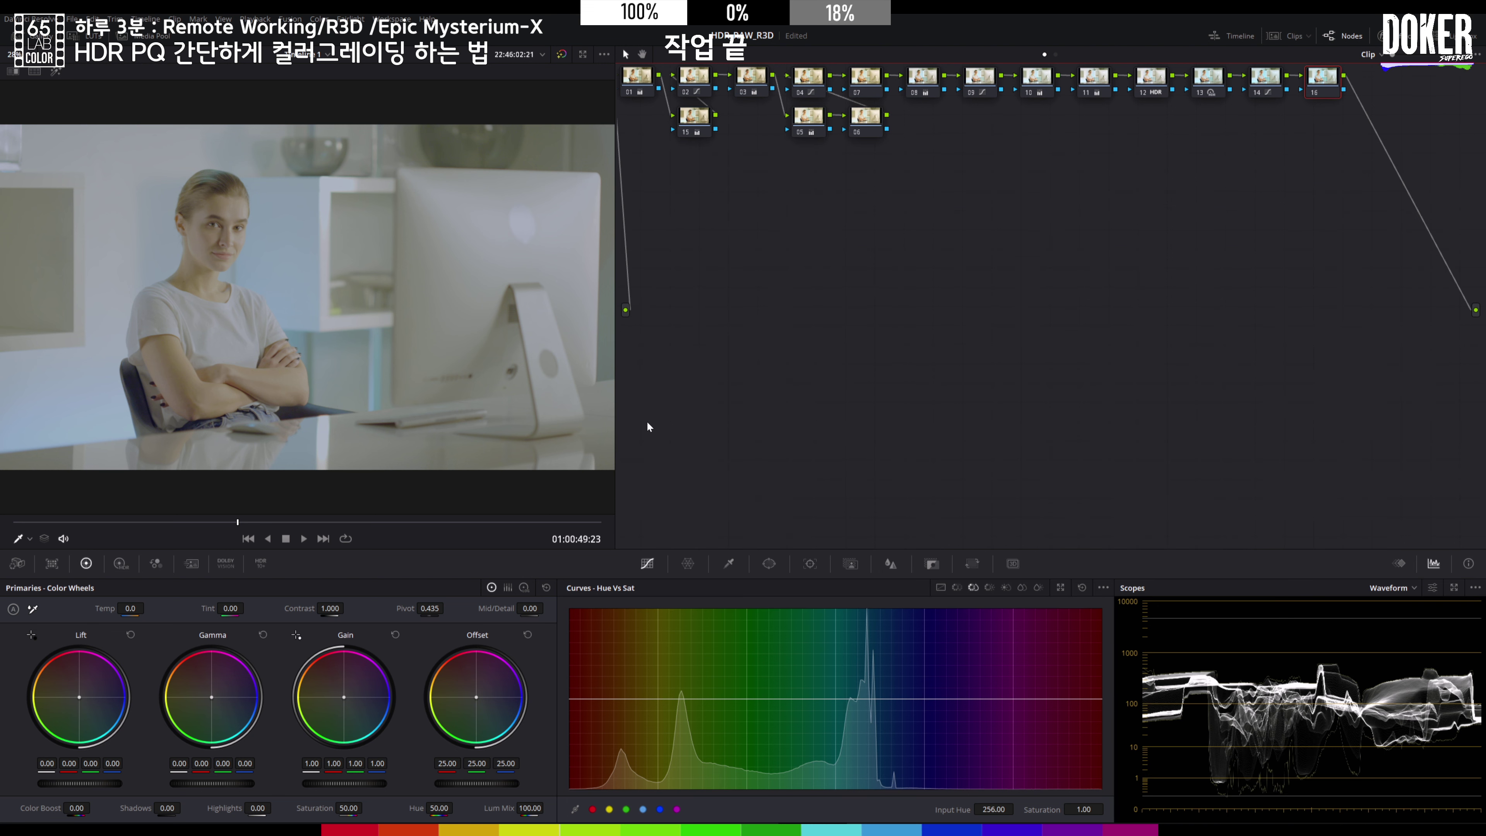
click(939, 587)
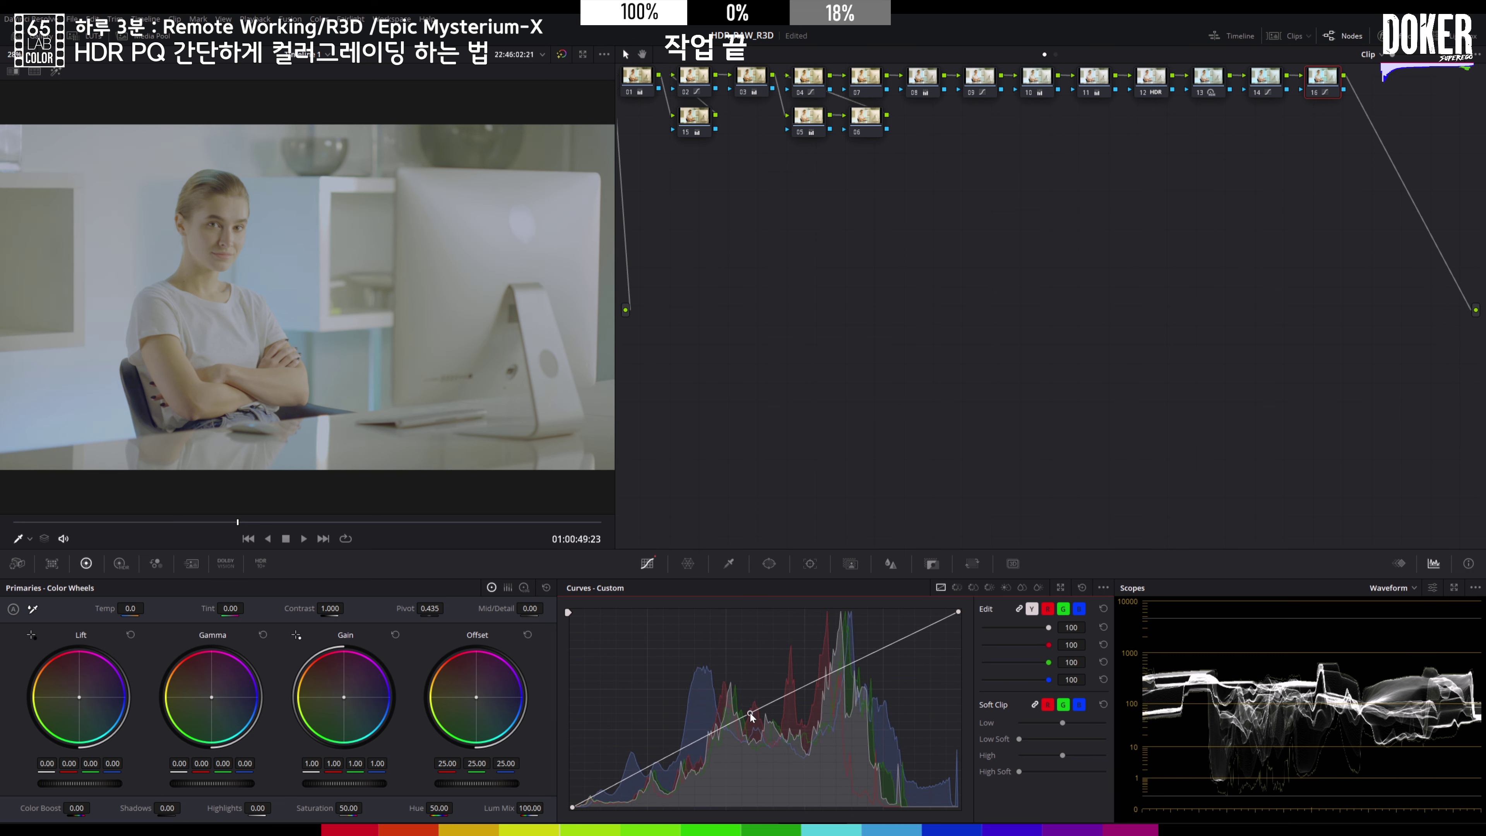
click(752, 710)
drag(759, 713, 761, 710)
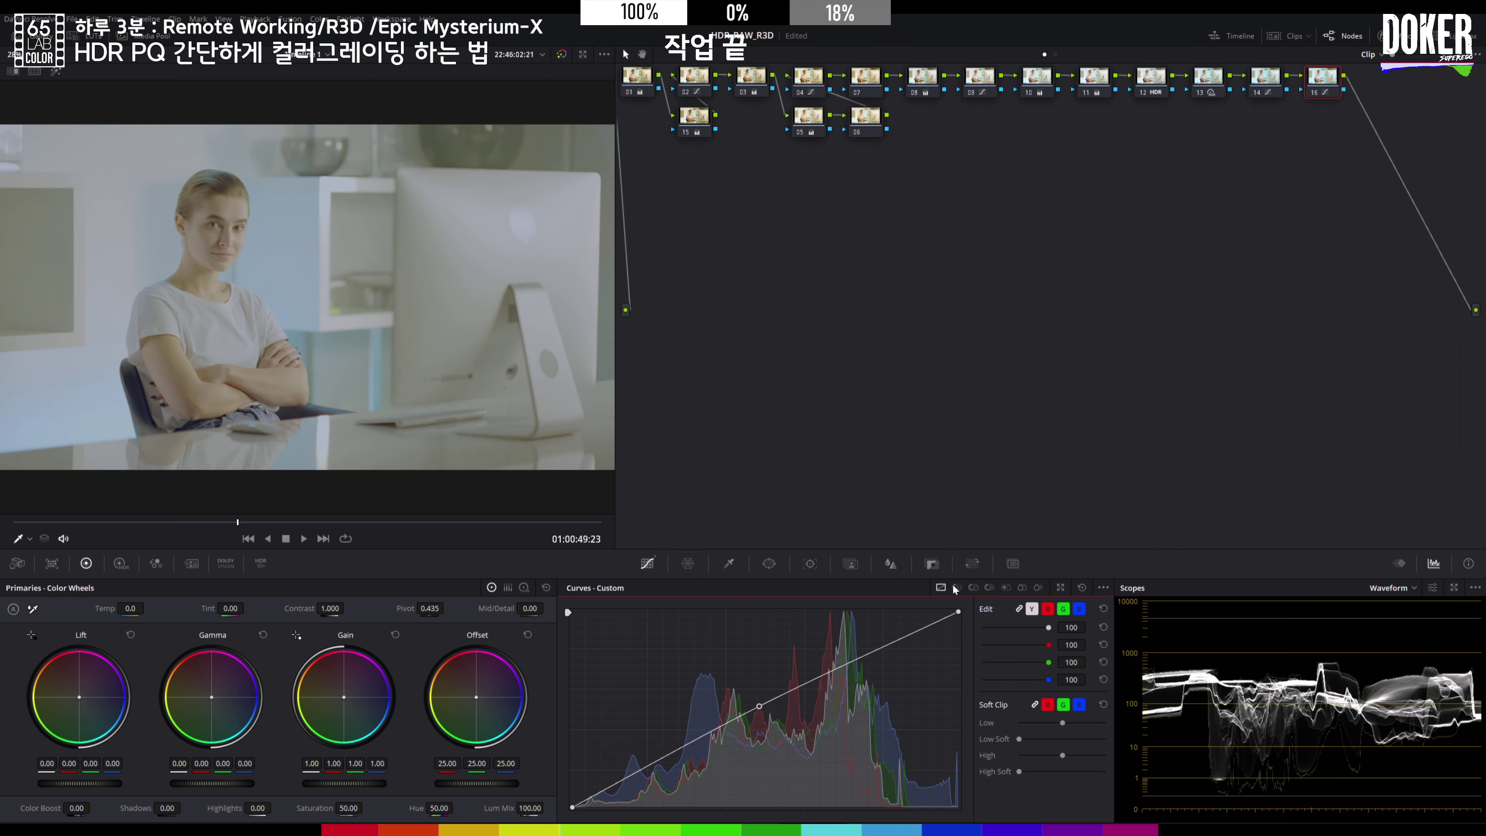
- Add serial node 17 and layer node 18 beneath it, and apply a circular window to node 18
key(alt+s)
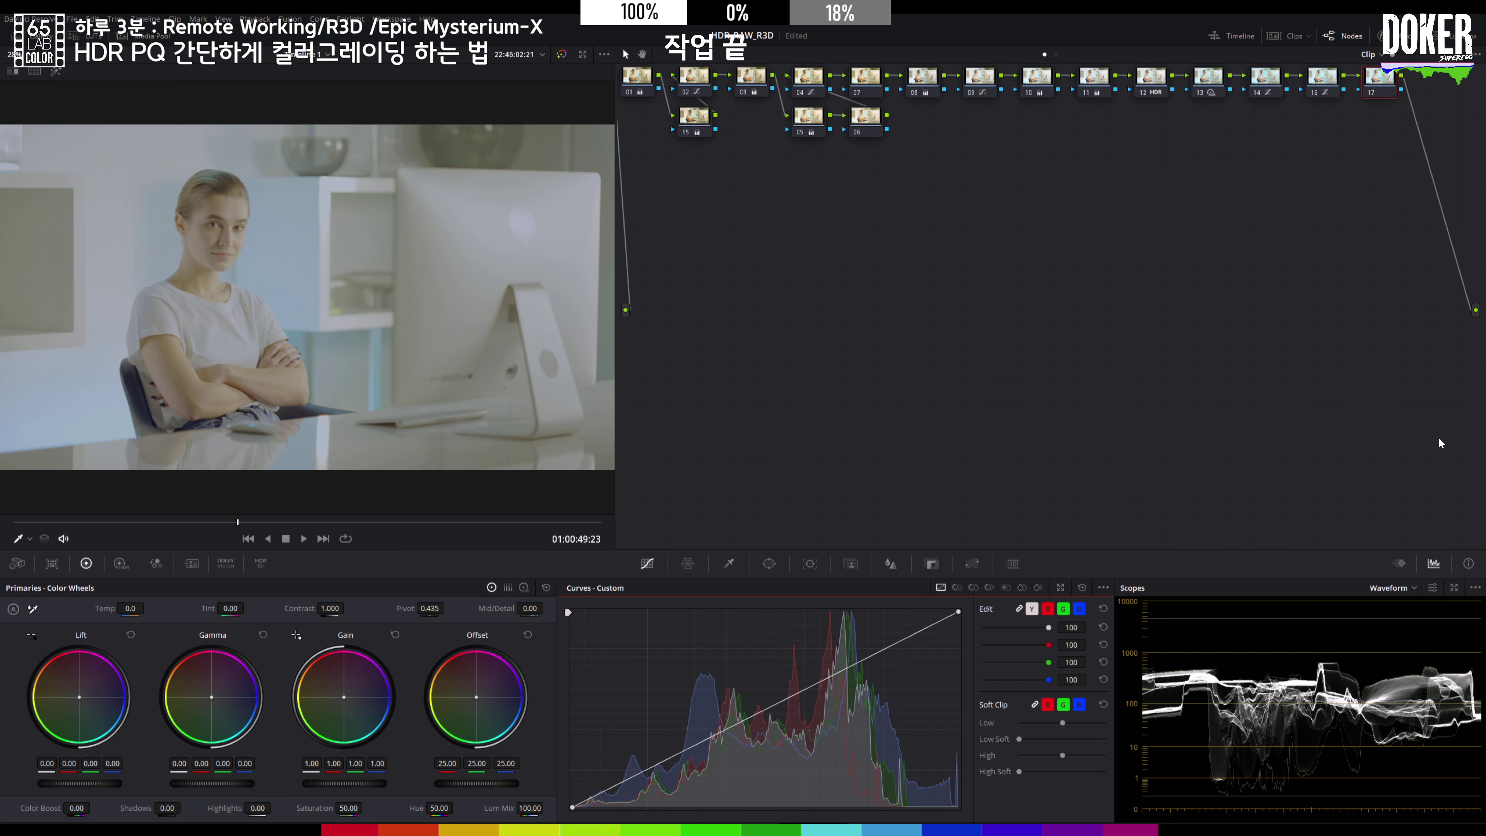
key(alt+l)
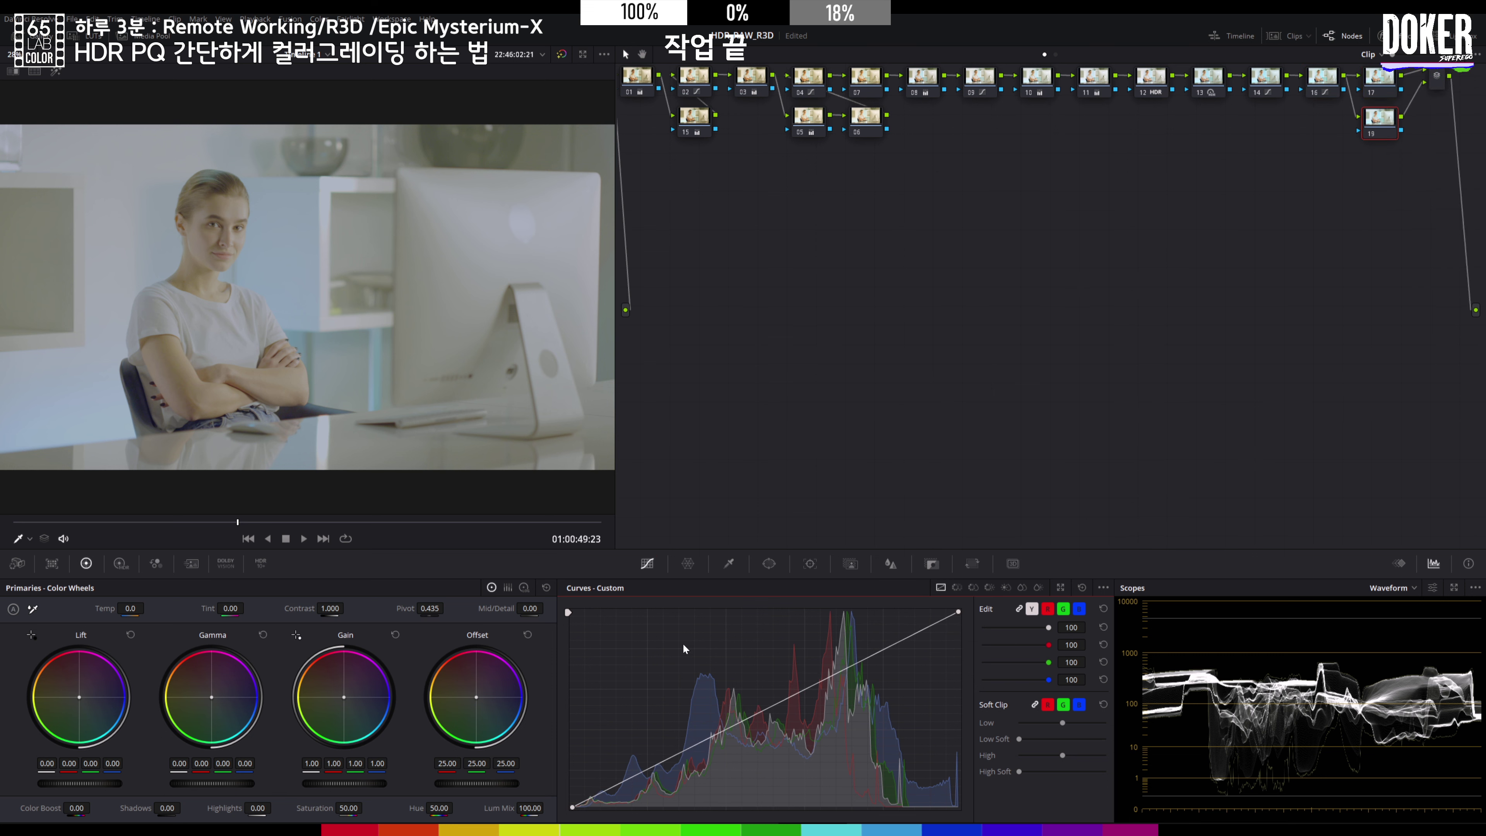
click(769, 564)
scroll(575, 422, down, 3)
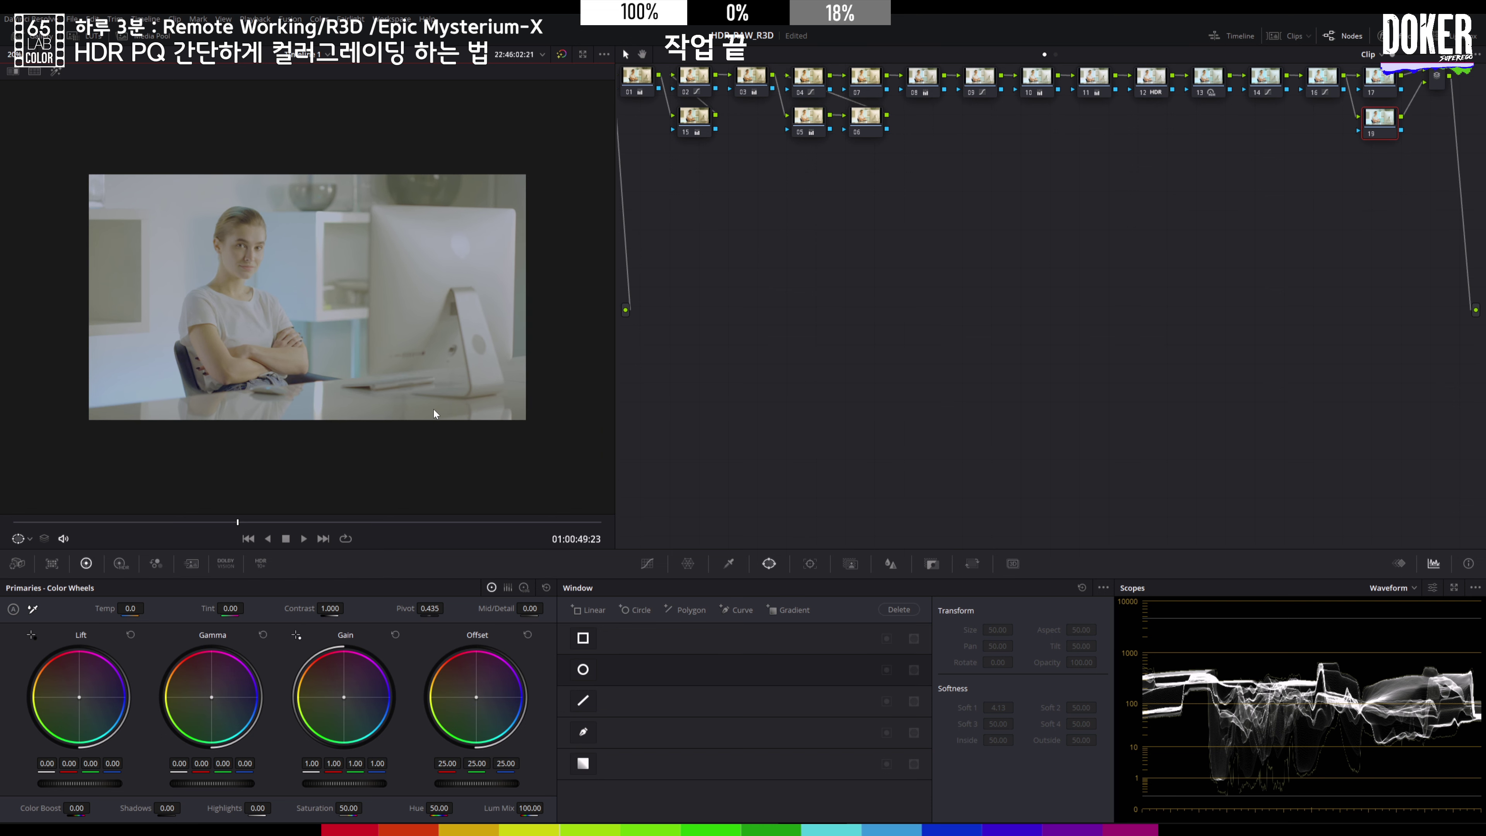
click(593, 679)
scroll(378, 352, down, 1)
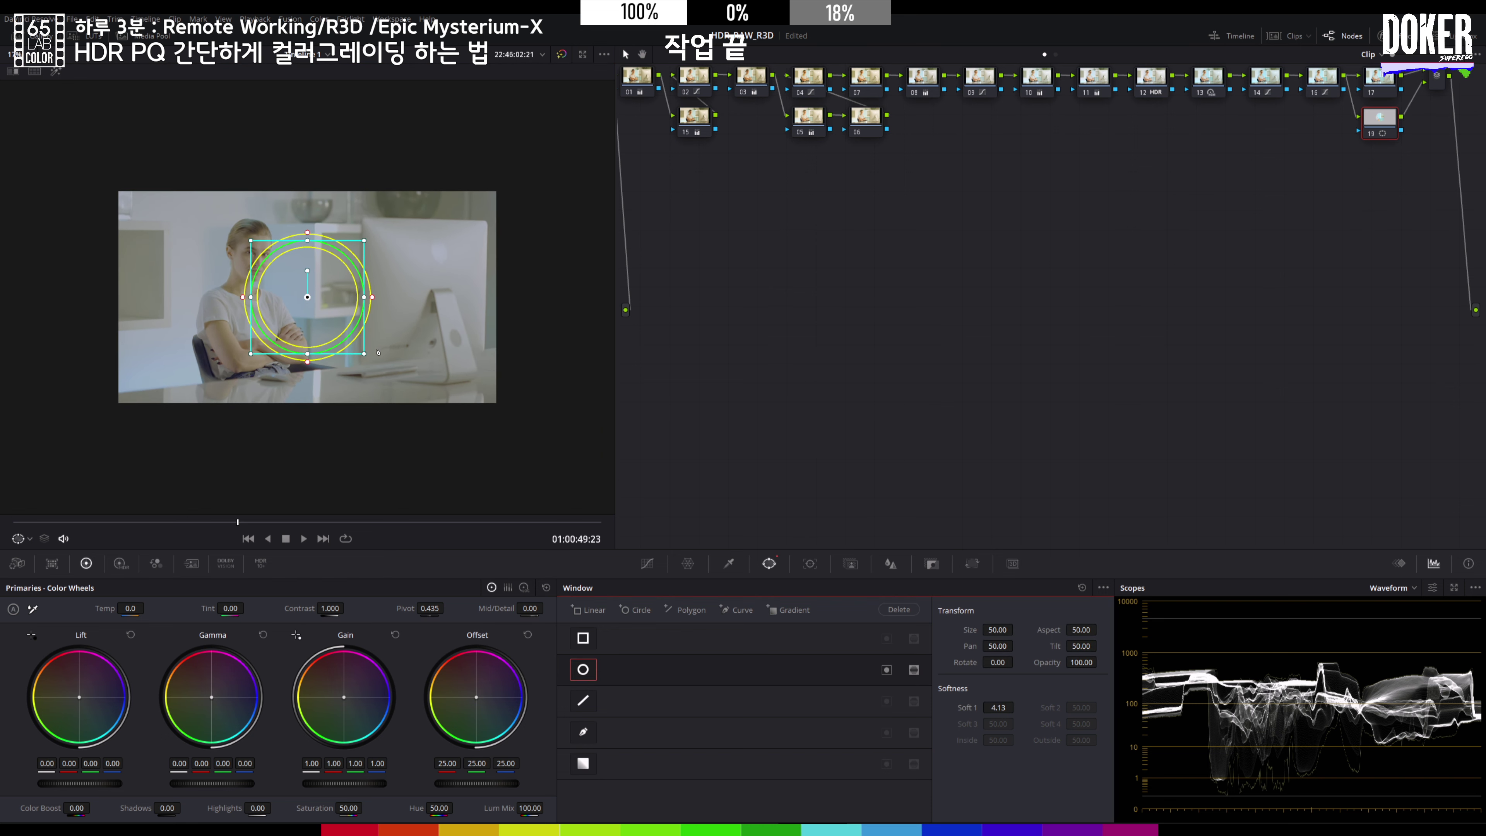
- Enlarge the circular window to about the frame's full height and widen its softness to 28.18
drag(365, 355, 388, 378)
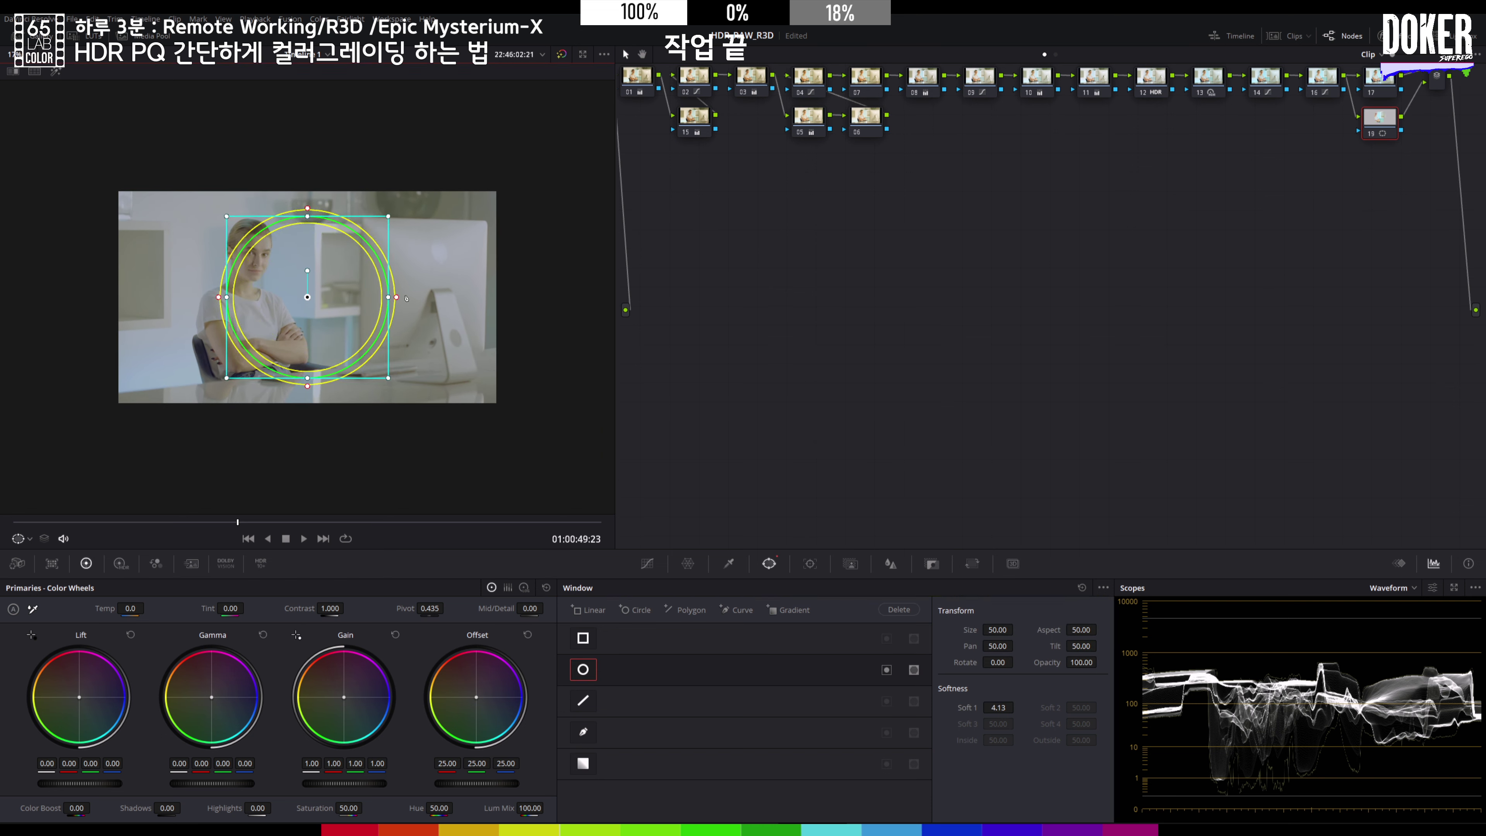
drag(398, 299, 431, 329)
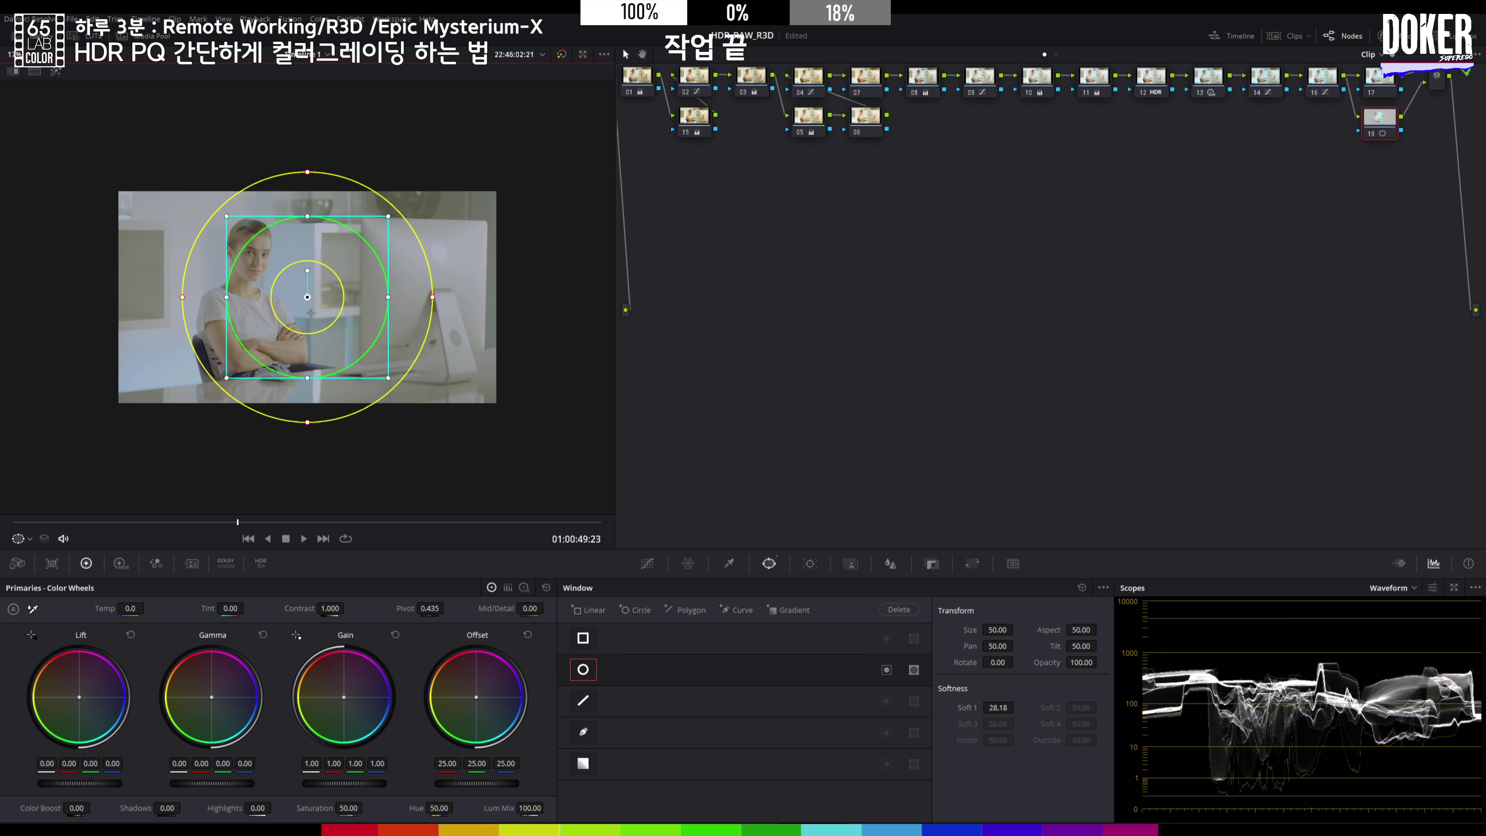
drag(391, 381, 416, 400)
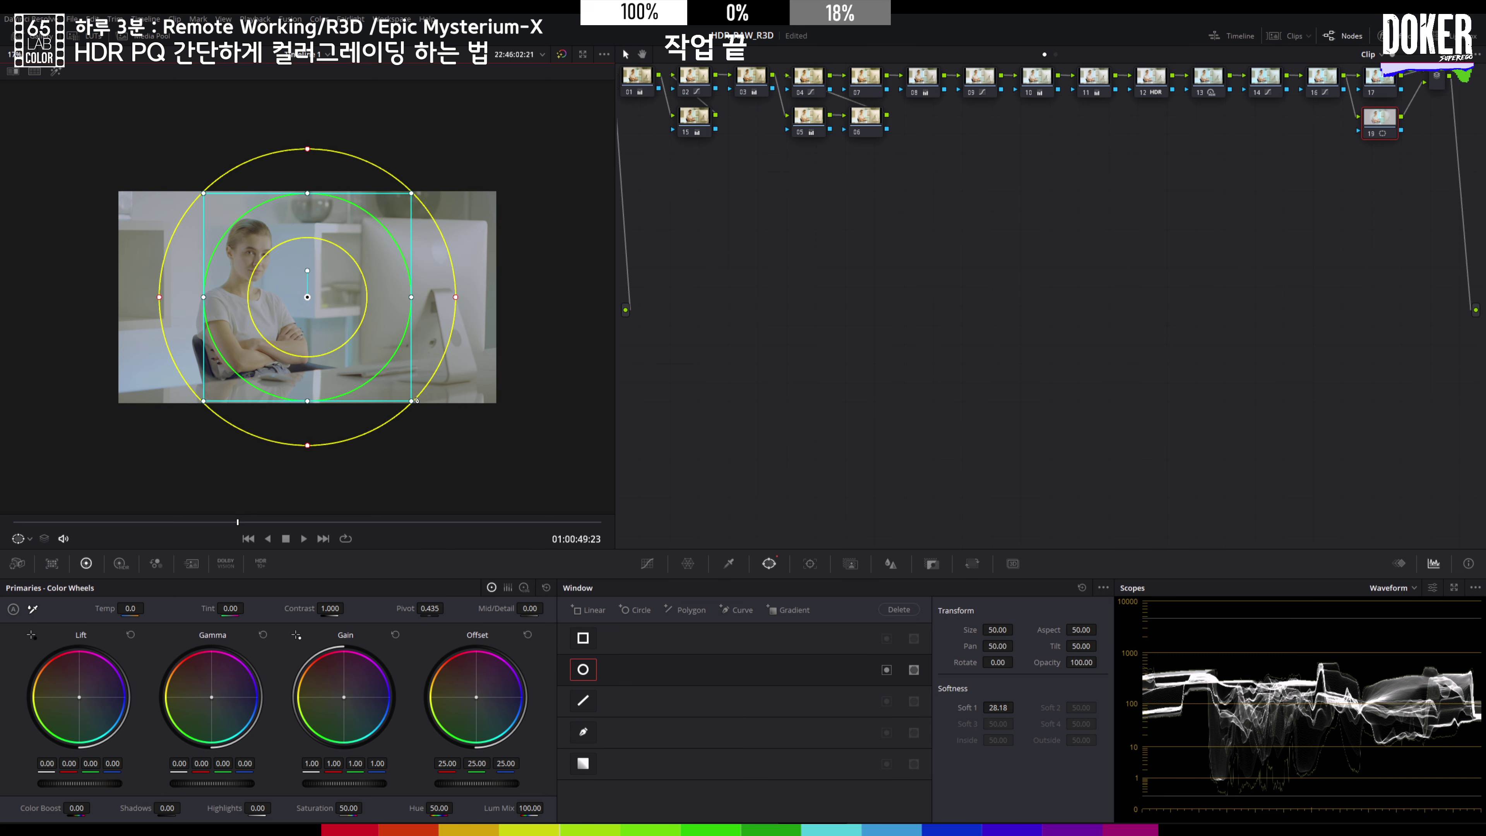
- Enlarge node 18's circular window slightly beyond the frame height with aspect 51.62, and slightly lower the midpoint of its custom curve
mouse_move(407, 295)
mouse_down()
mouse_move(429, 298)
mouse_move(416, 298)
mouse_up()
drag(419, 404, 429, 415)
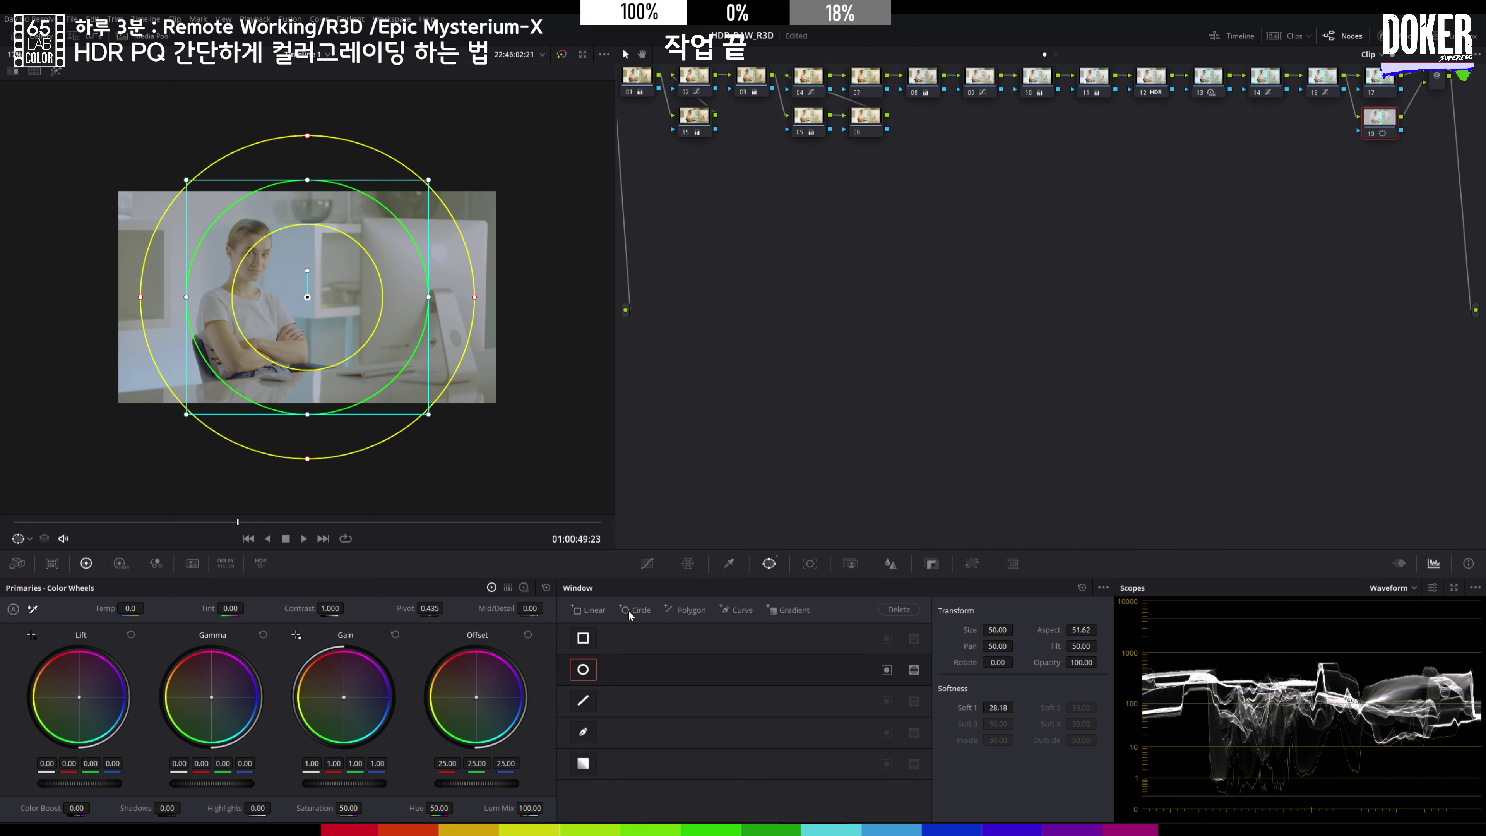
click(647, 563)
mouse_move(751, 726)
mouse_down()
mouse_move(769, 737)
mouse_move(745, 706)
mouse_move(753, 724)
mouse_up()
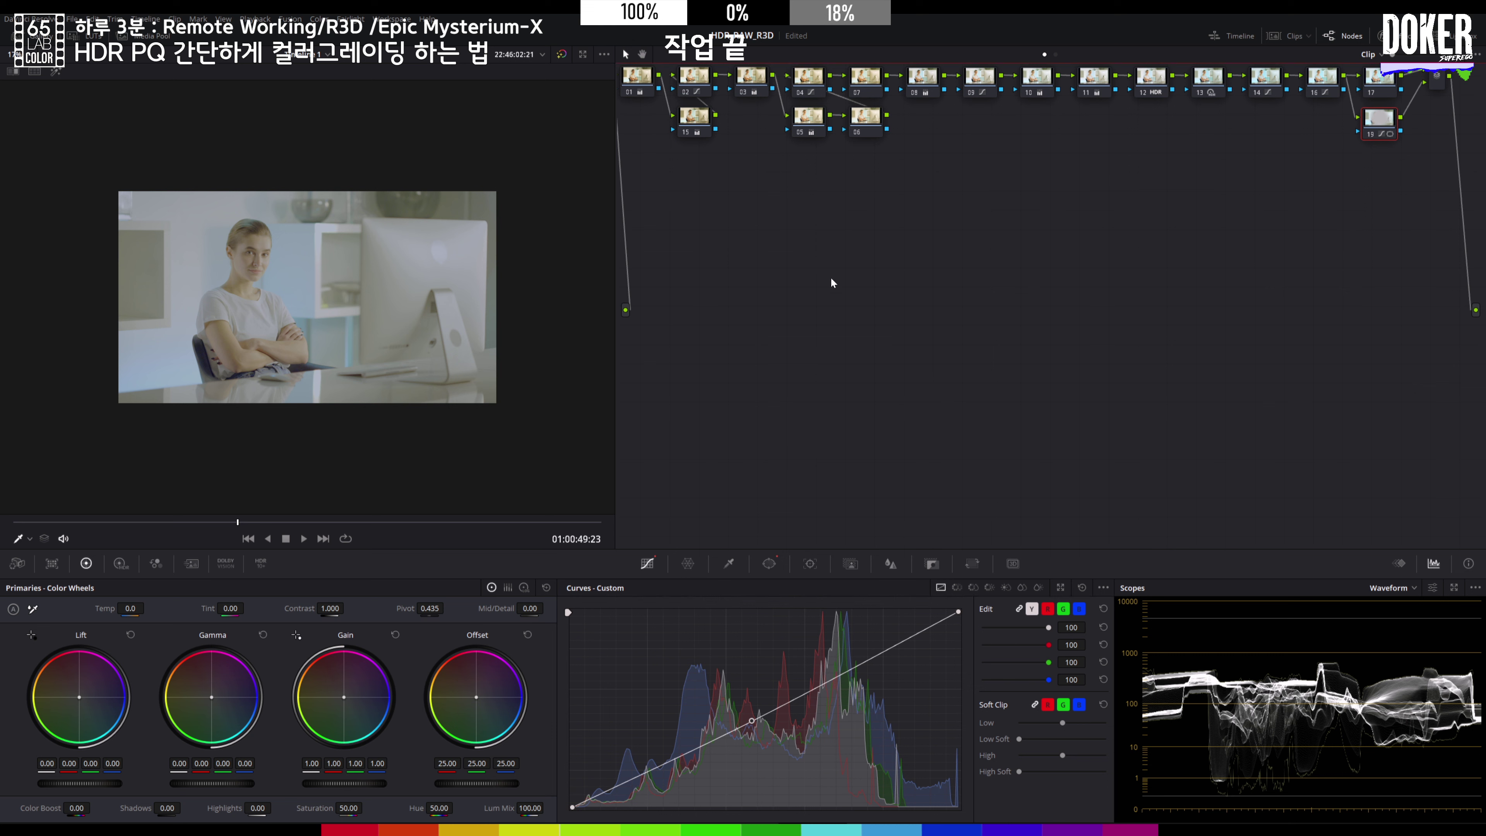
- Display node 18's circular window over the image, shift it toward the woman, widen its softness and enlarge it
click(29, 539)
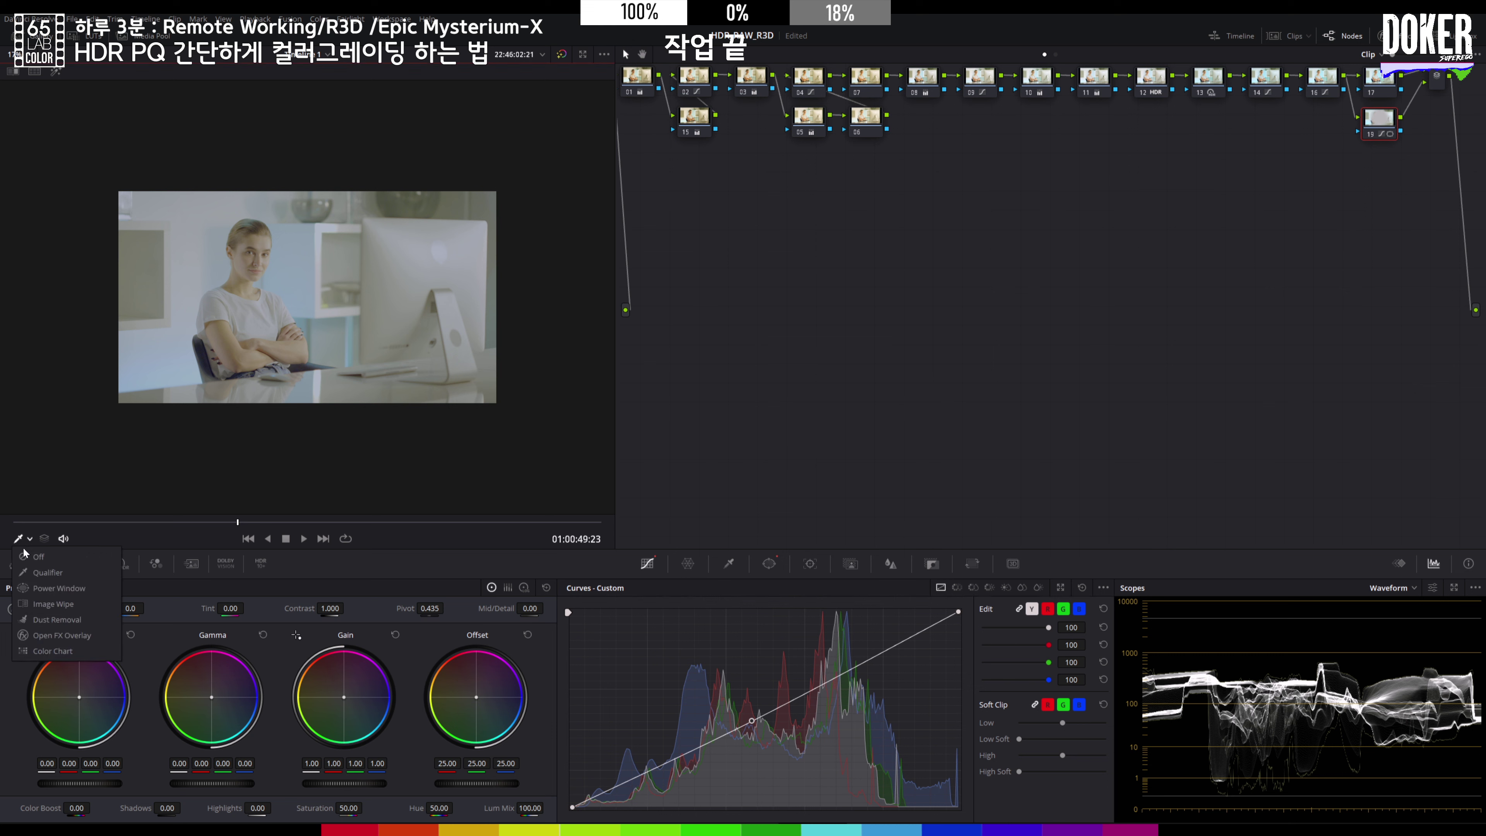
click(33, 584)
scroll(219, 295, up, 3)
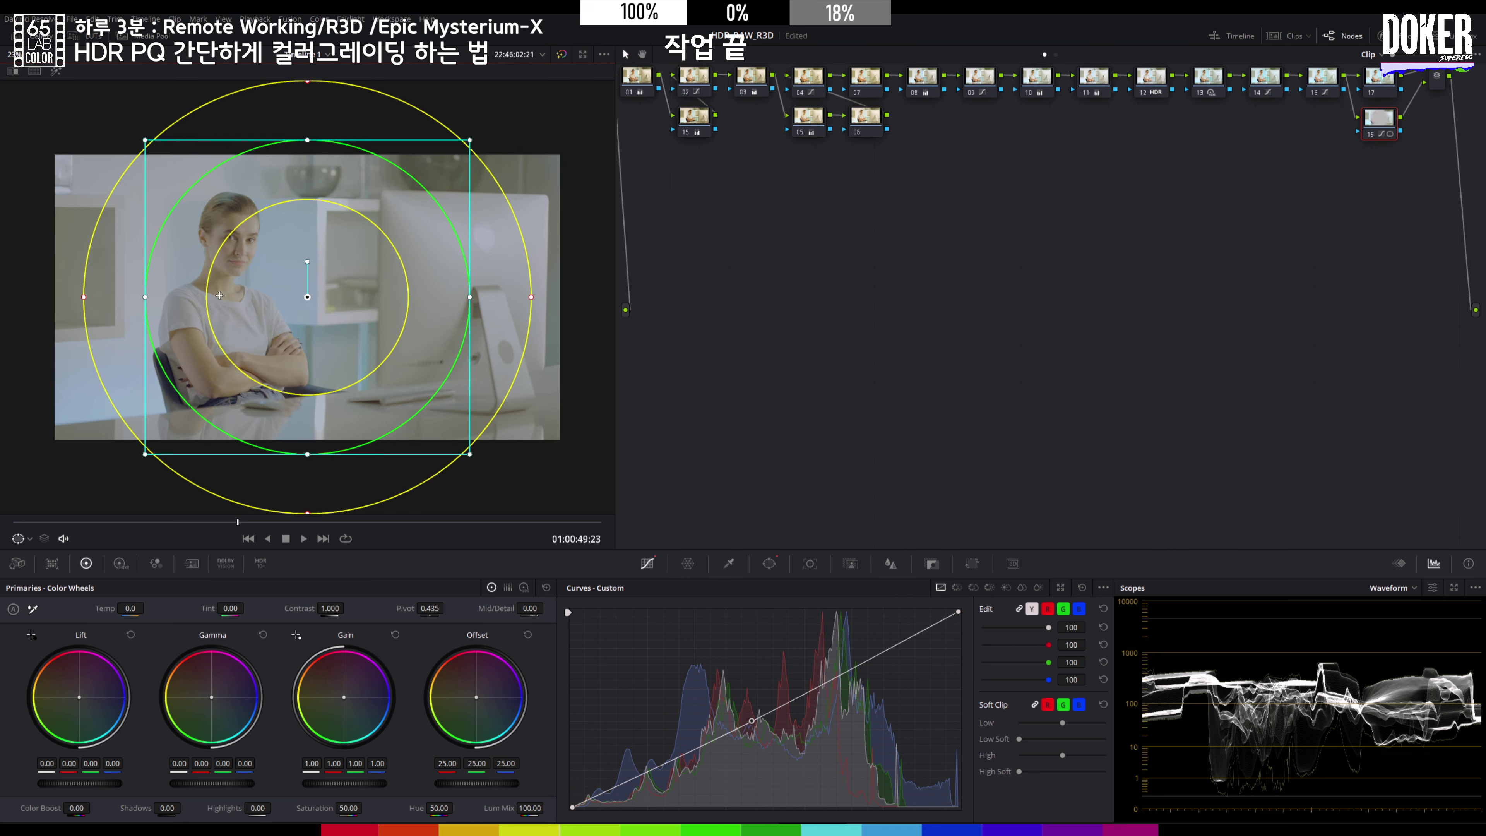
drag(307, 296, 263, 284)
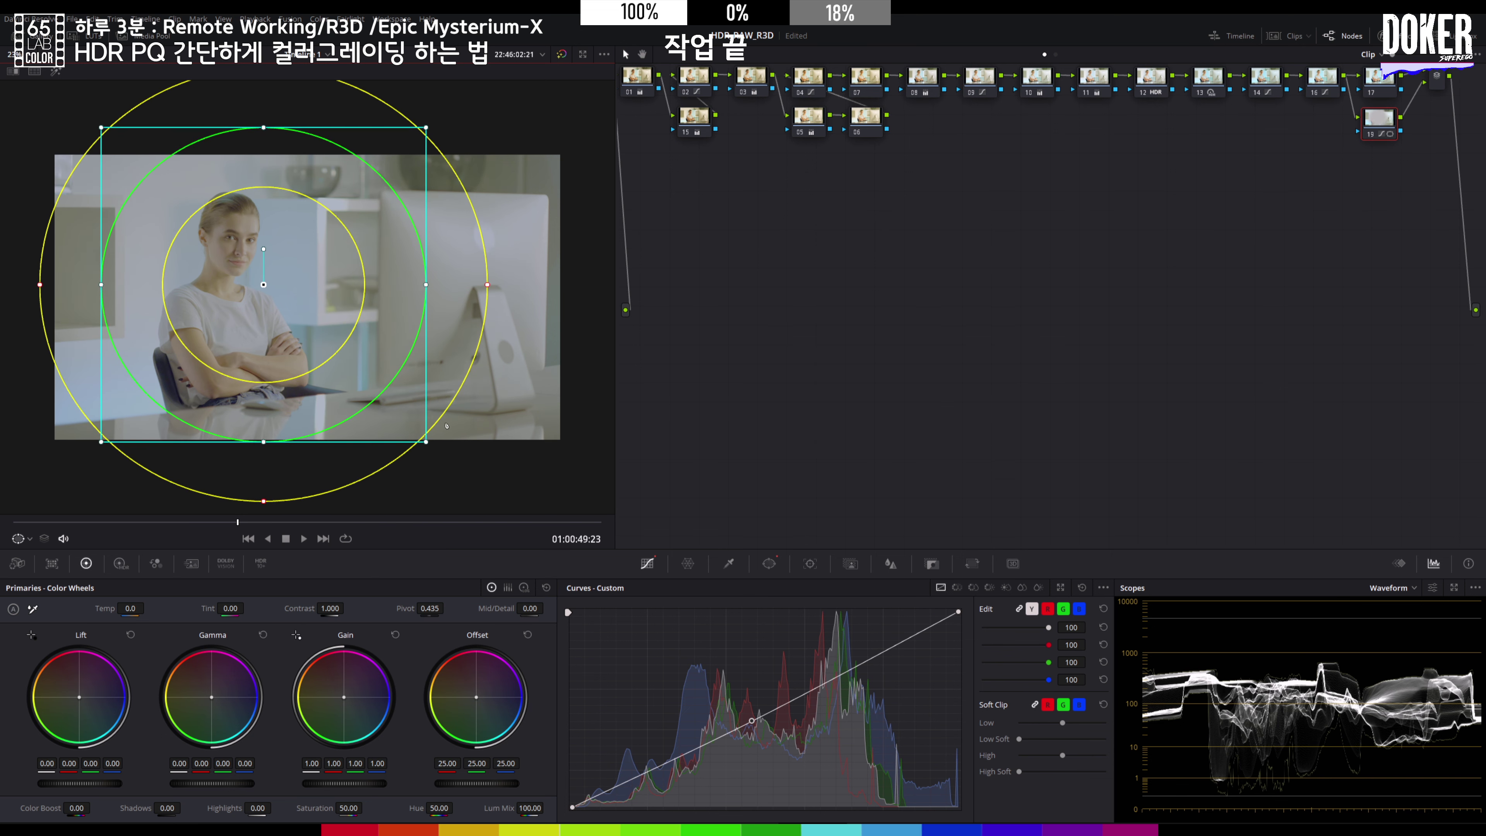
drag(489, 287, 505, 285)
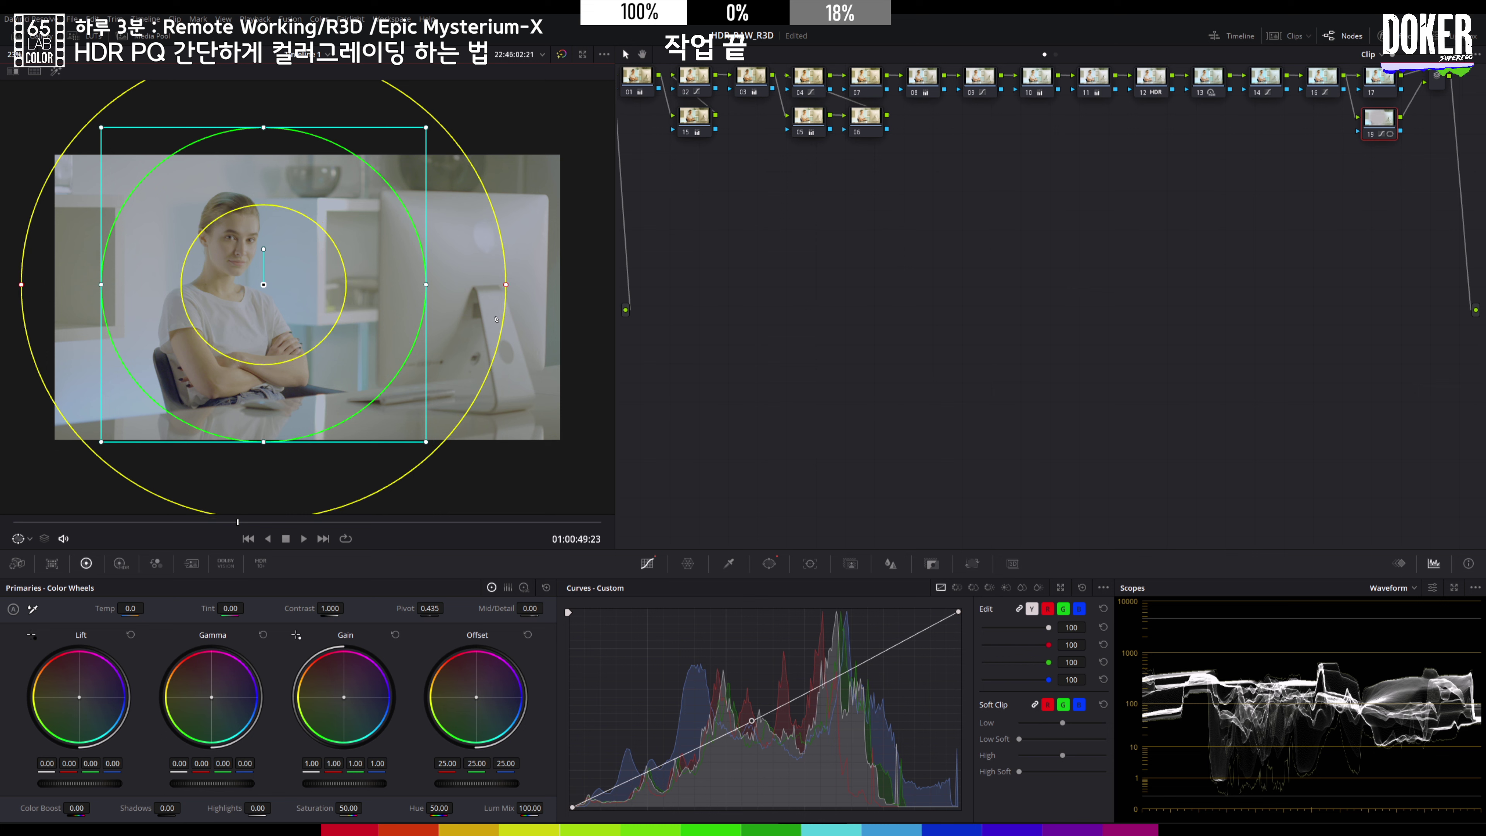
drag(423, 449, 443, 479)
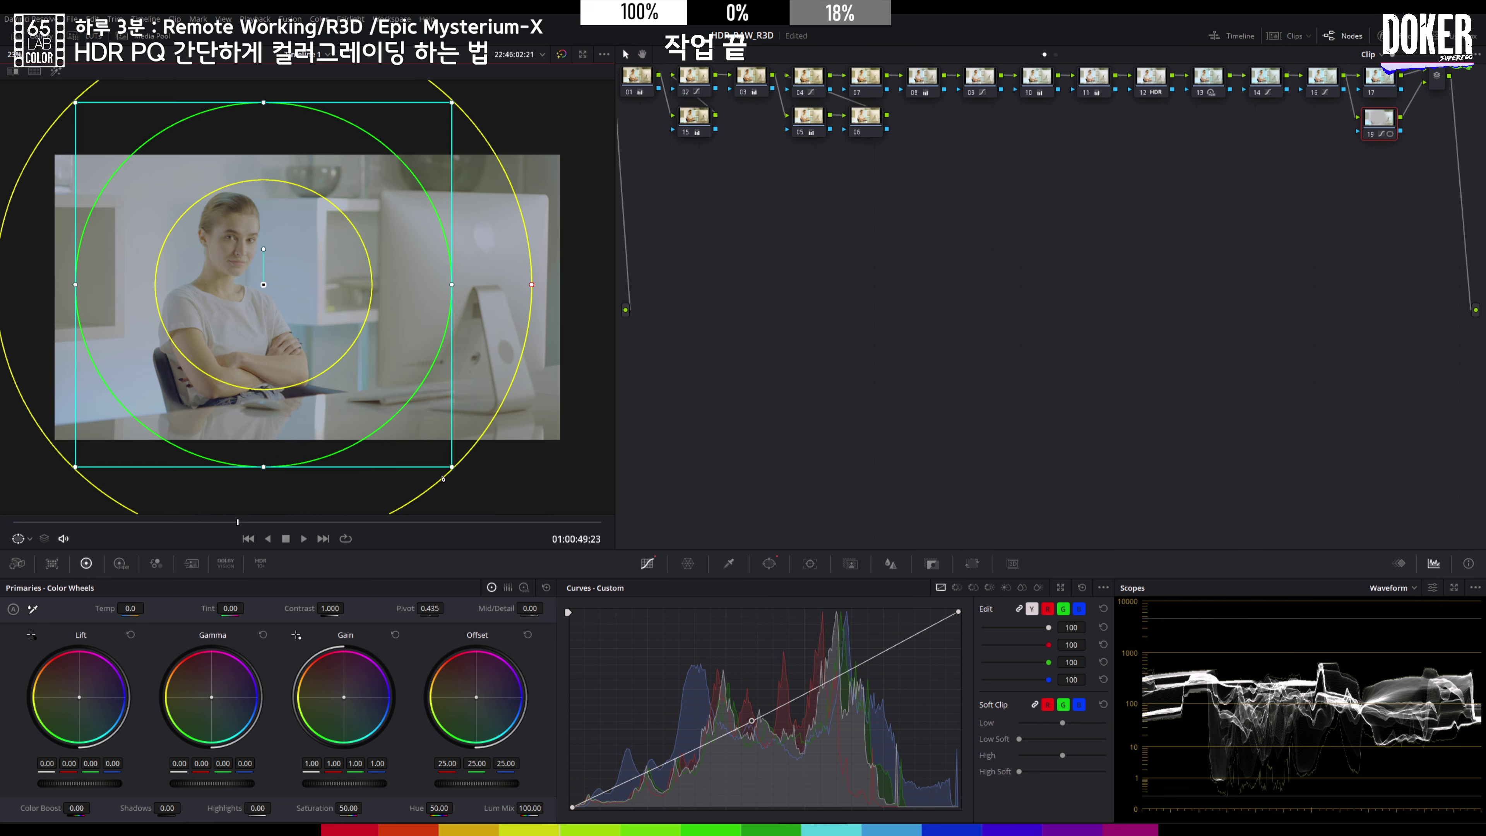
- Raise the lower midtones on node 09's custom curve and show the clip thumbnails
click(976, 82)
drag(738, 712, 716, 716)
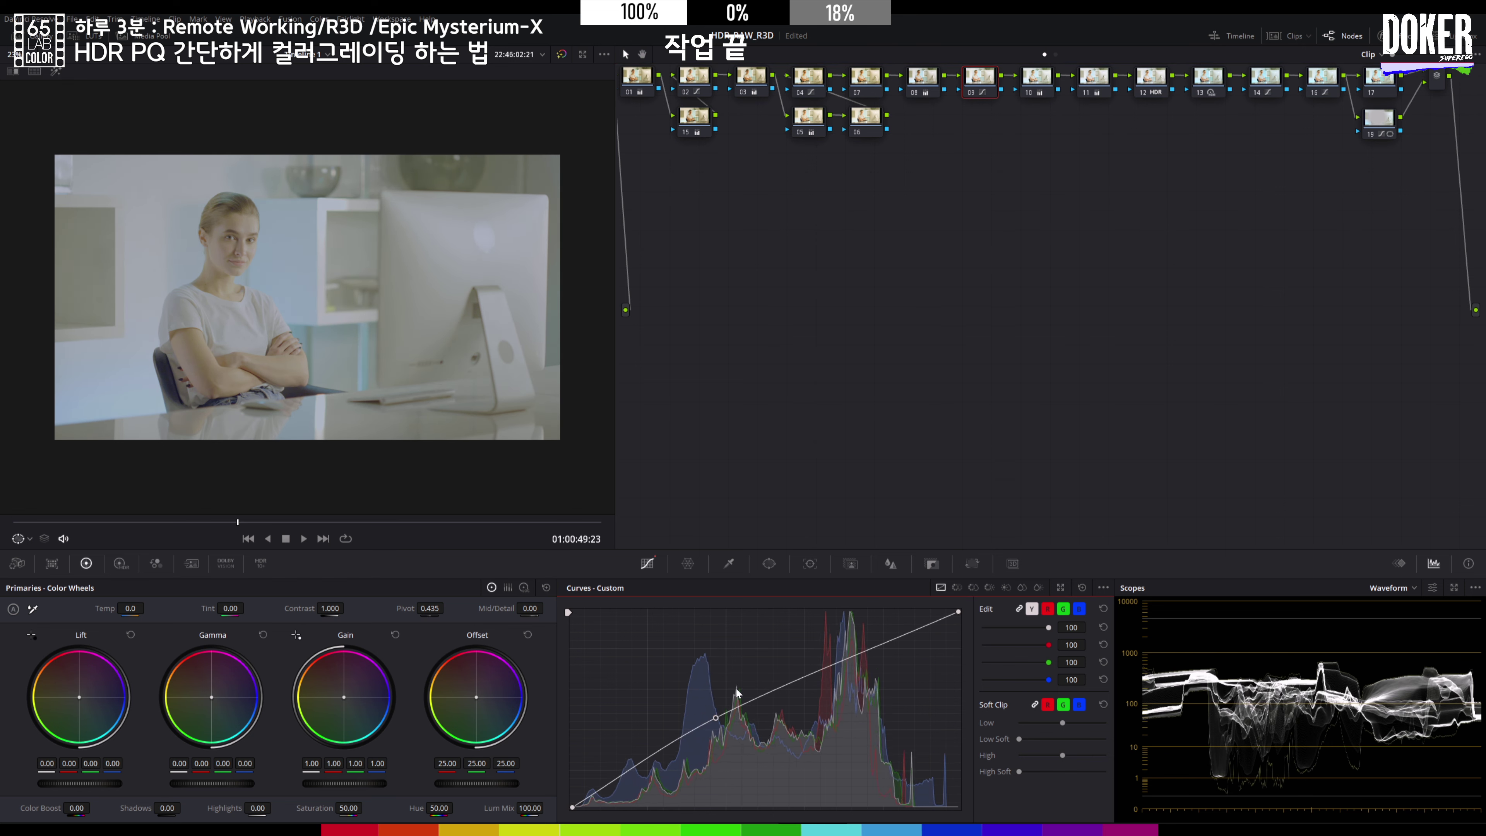
click(1295, 37)
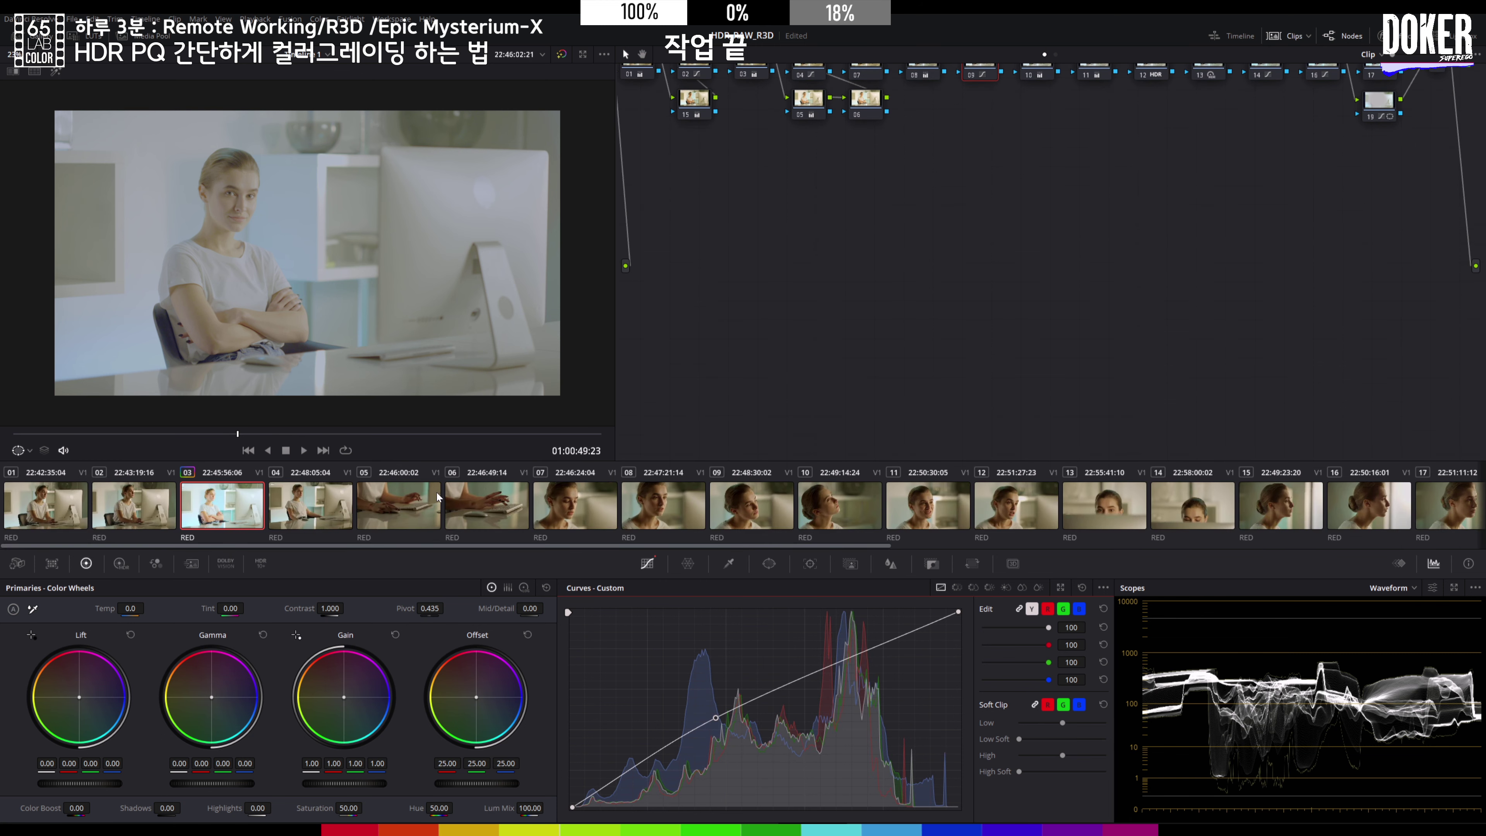
- Copy the grade of clip 03 to clips 04 through 28
click(276, 525)
drag(335, 544, 1289, 564)
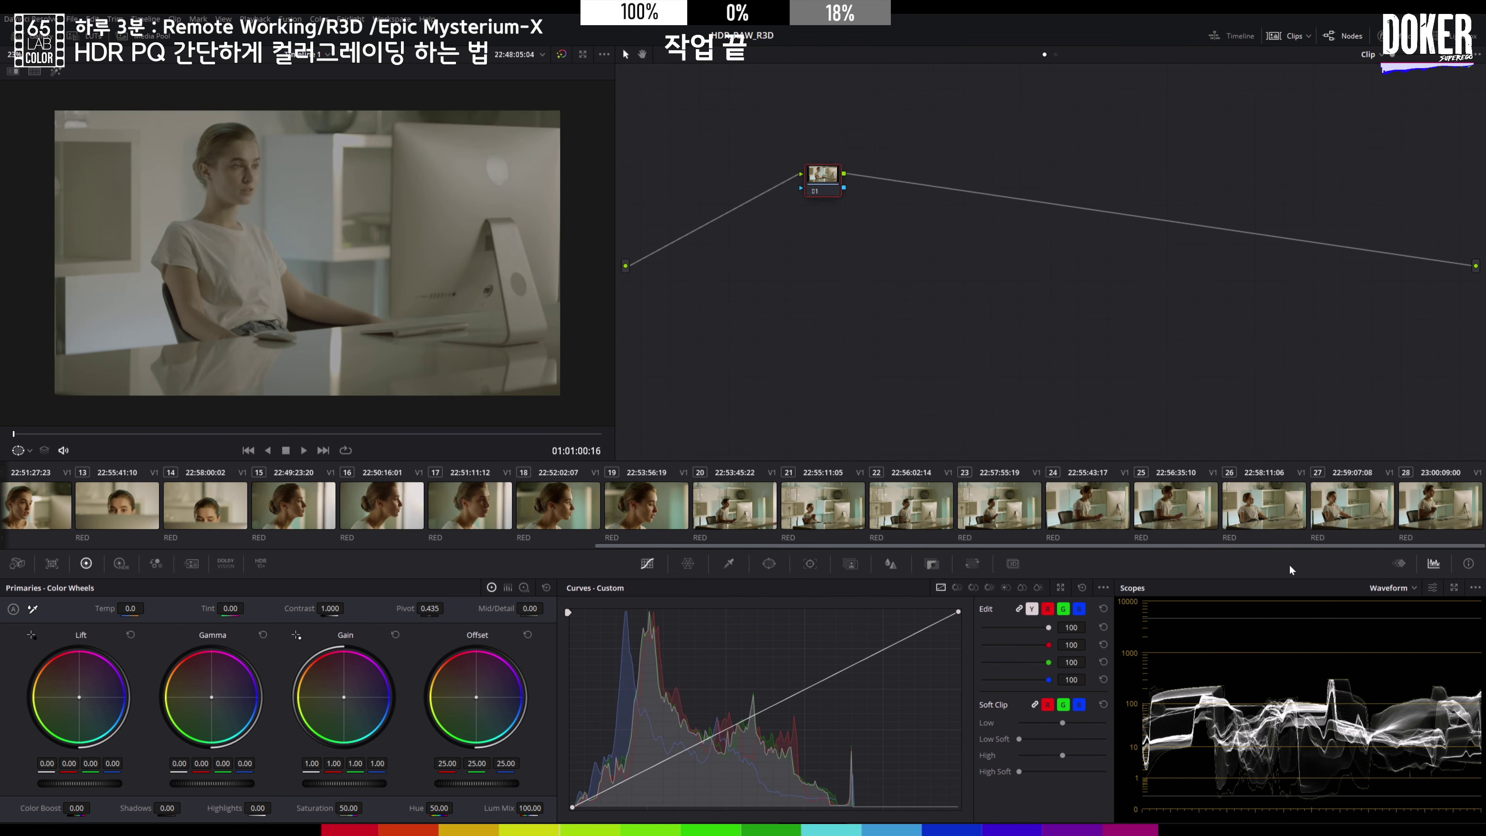
shift+click(1436, 514)
drag(1410, 546, 674, 569)
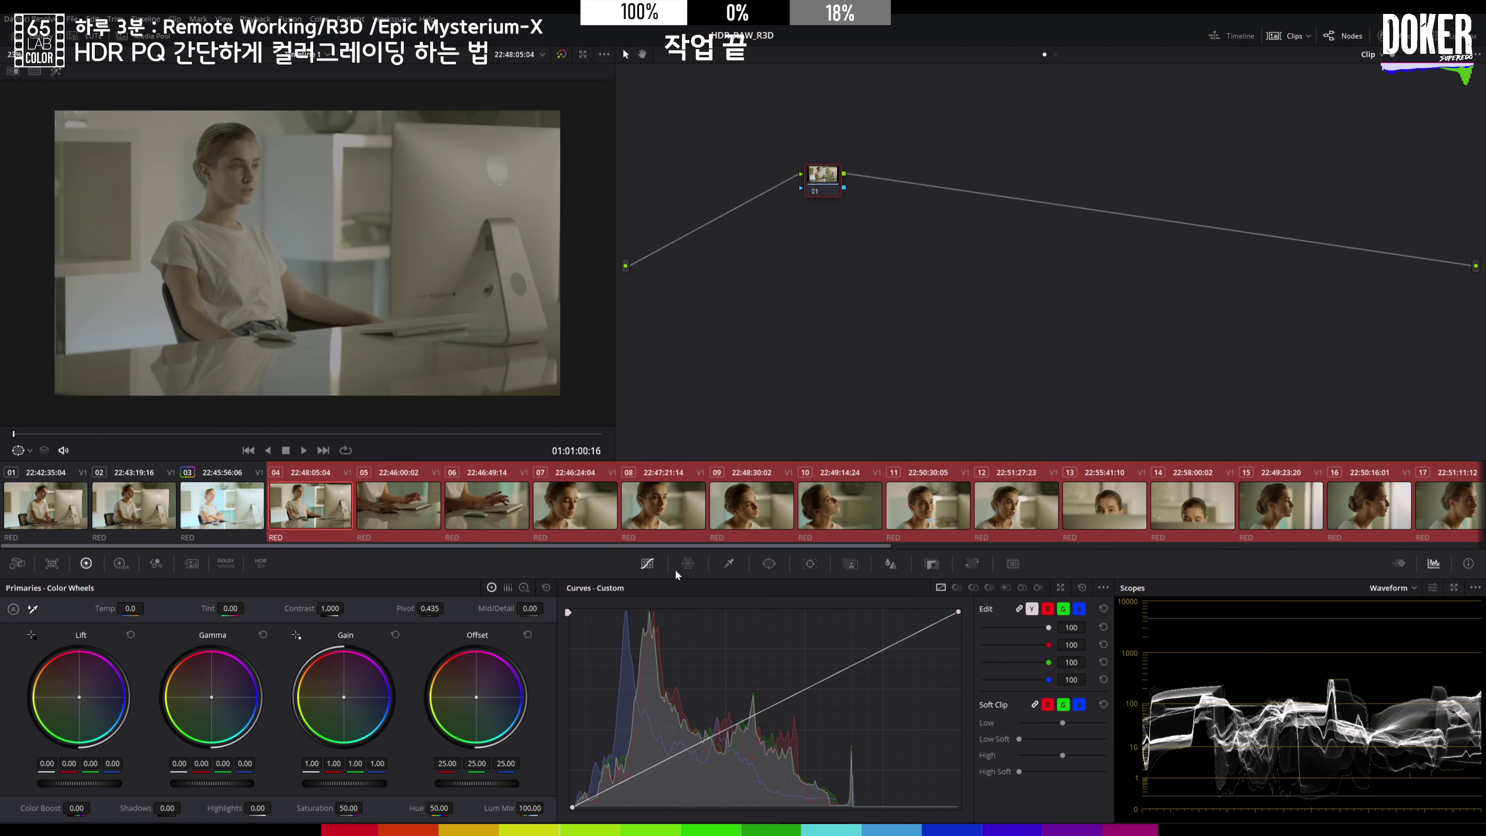
middle_click(214, 512)
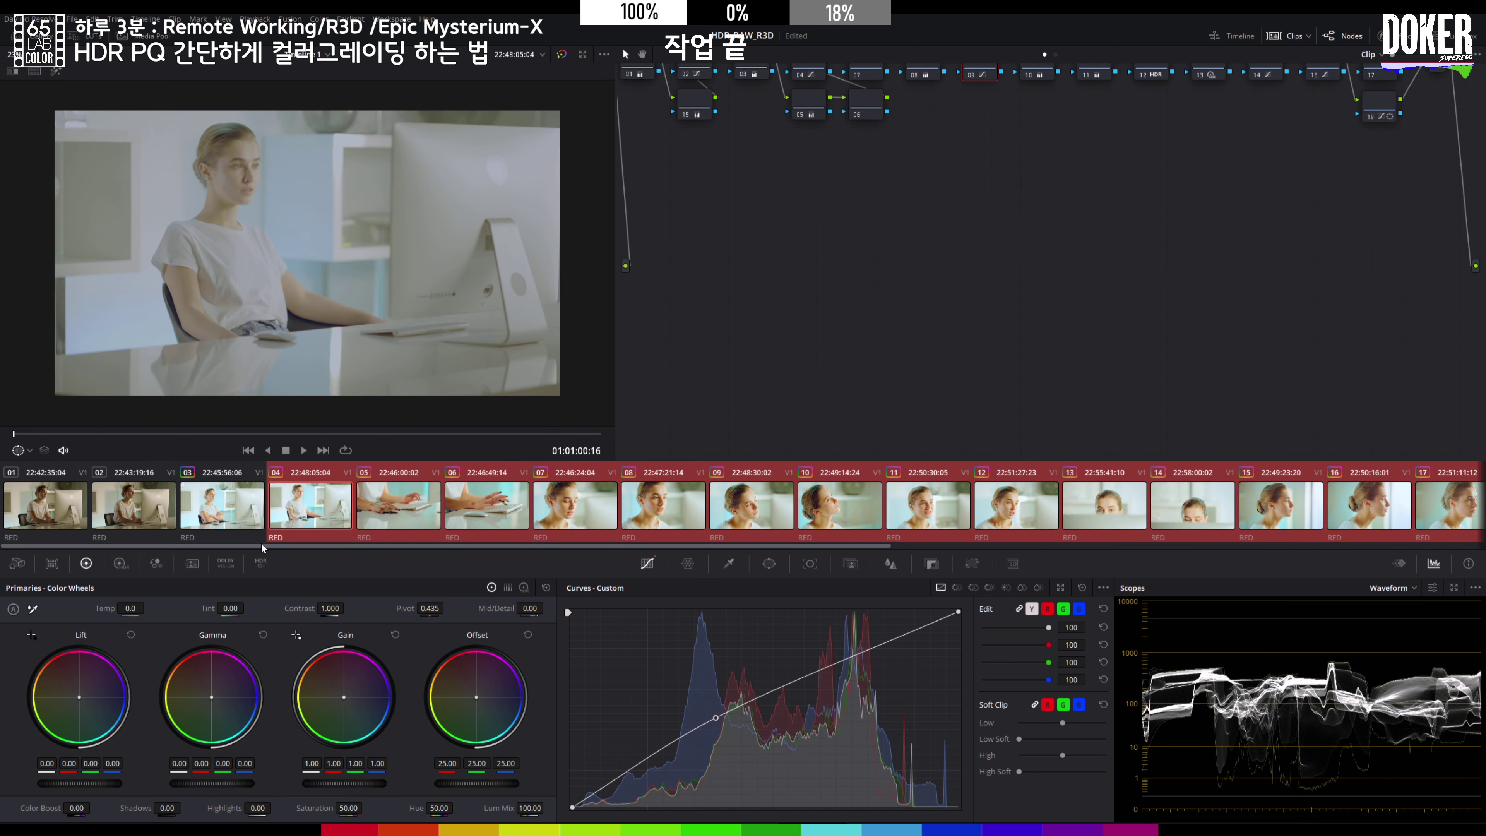
- Copy the grade of clip 03 to clips 01 and 02
click(134, 508)
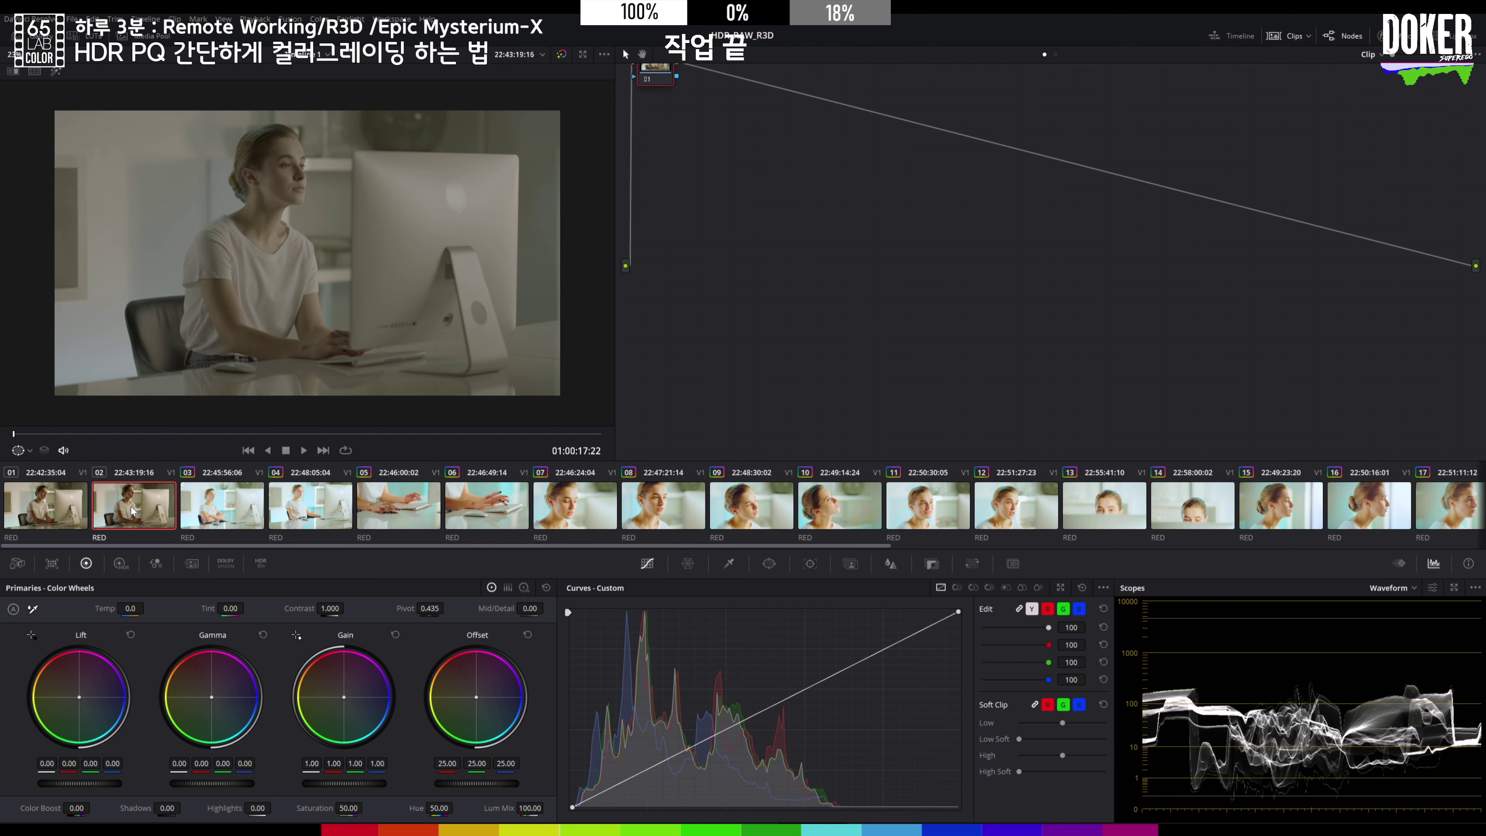
shift+click(48, 509)
middle_click(234, 513)
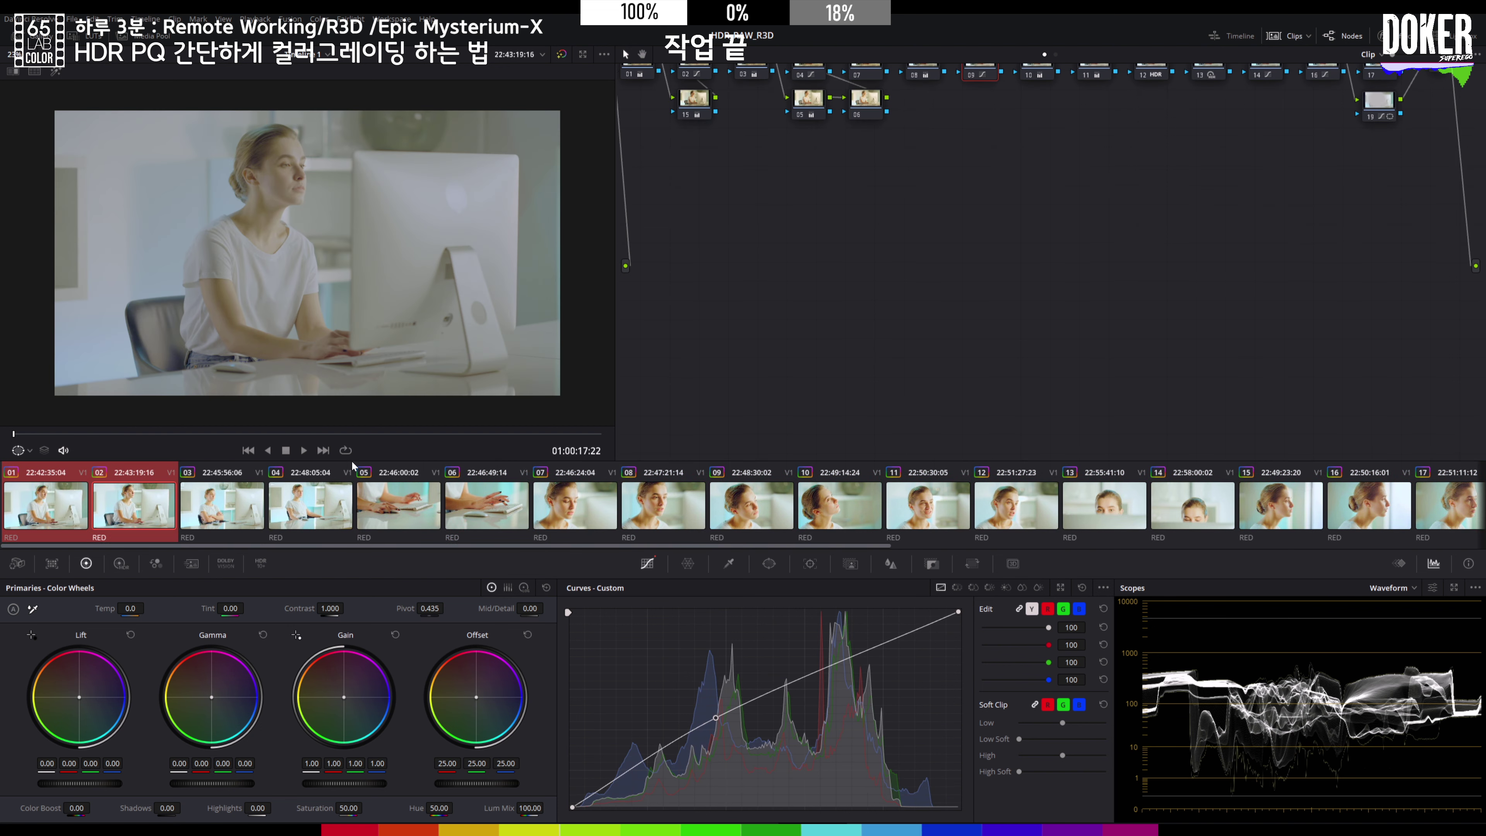
- Reposition node 18's circular window higher around the woman in clips 02 and 01
click(1369, 108)
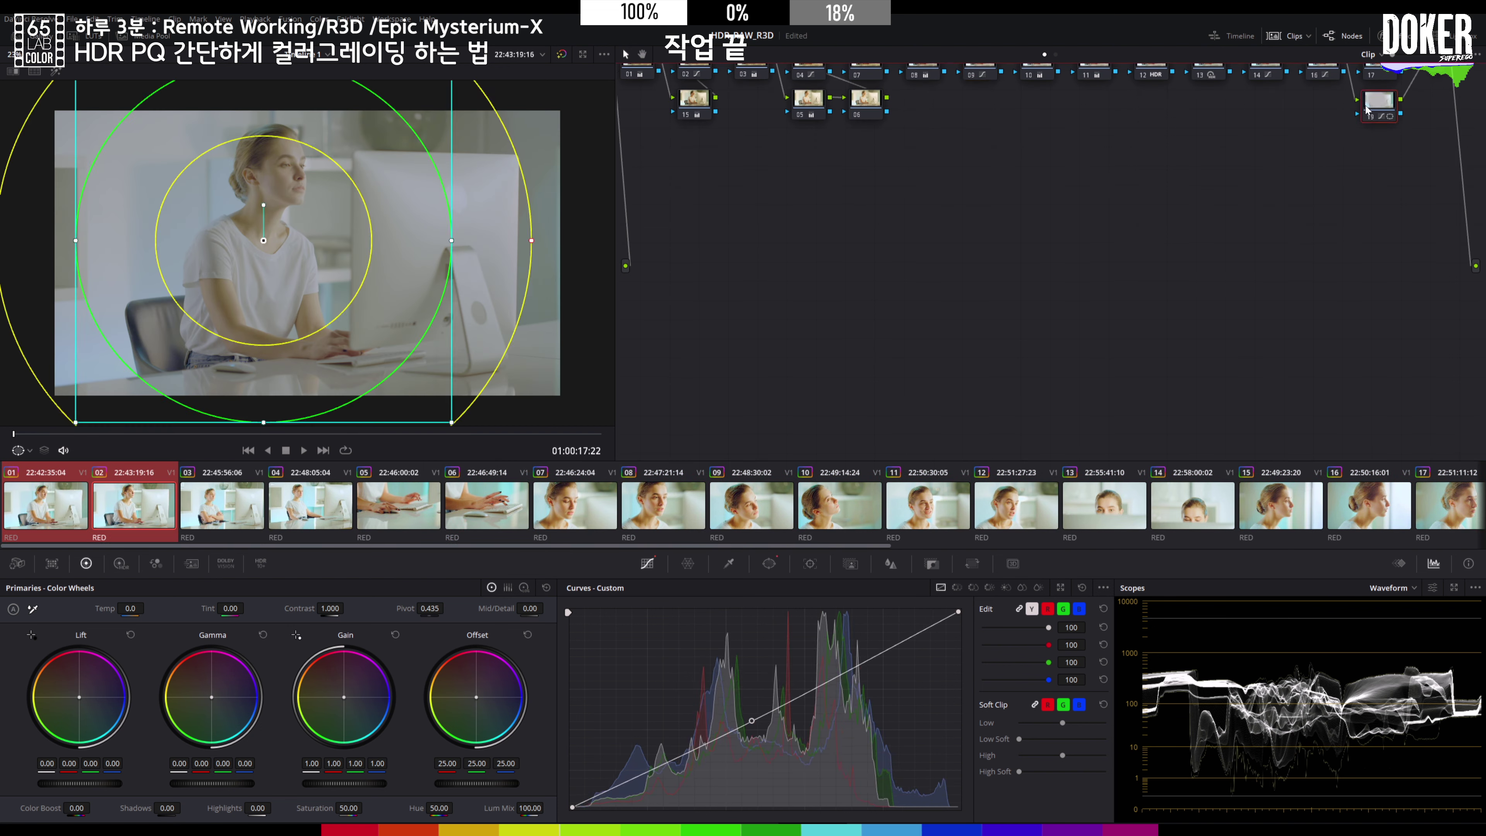
drag(275, 247, 258, 227)
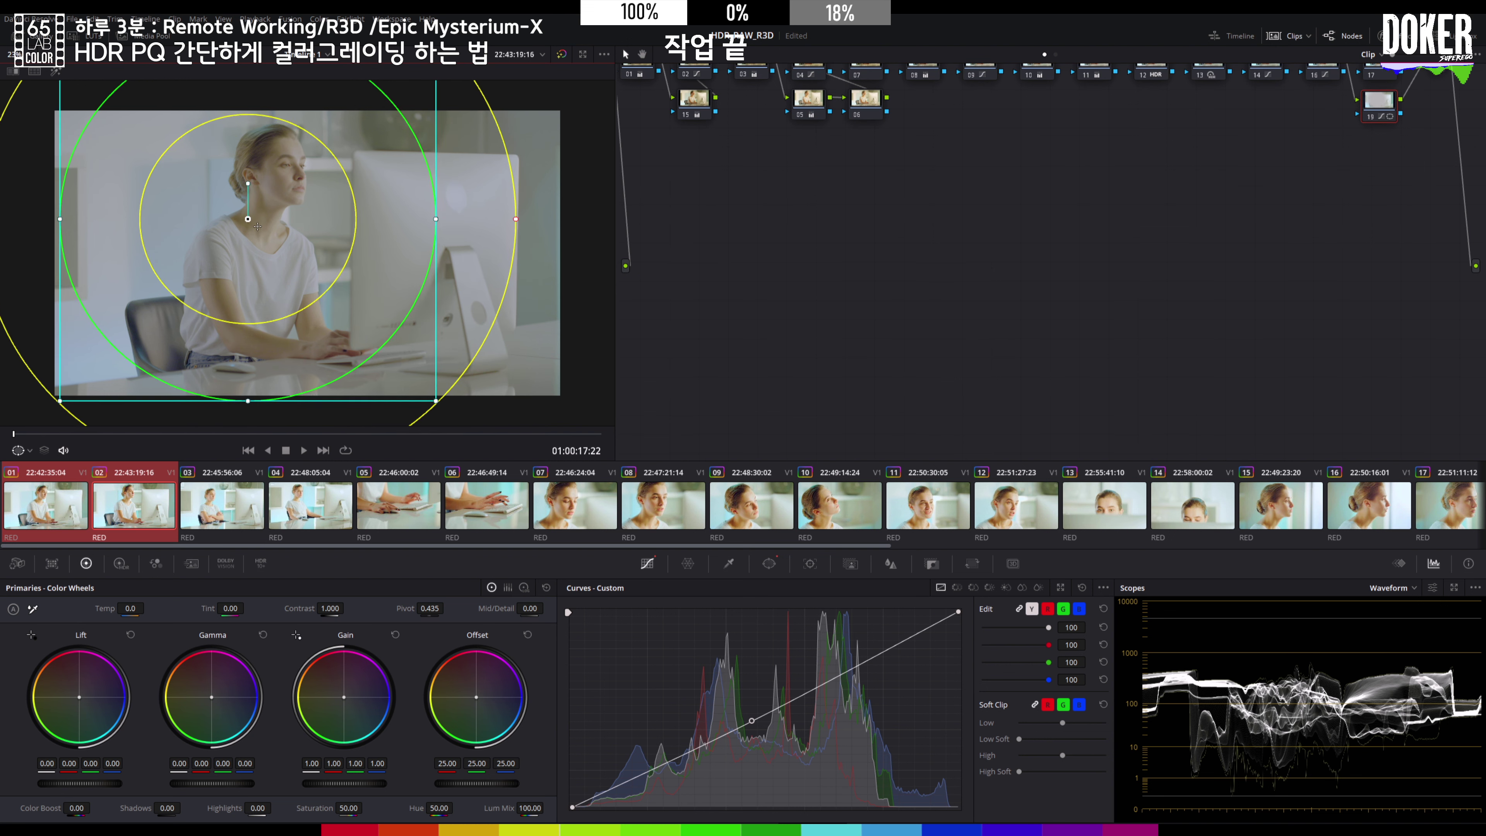
click(47, 515)
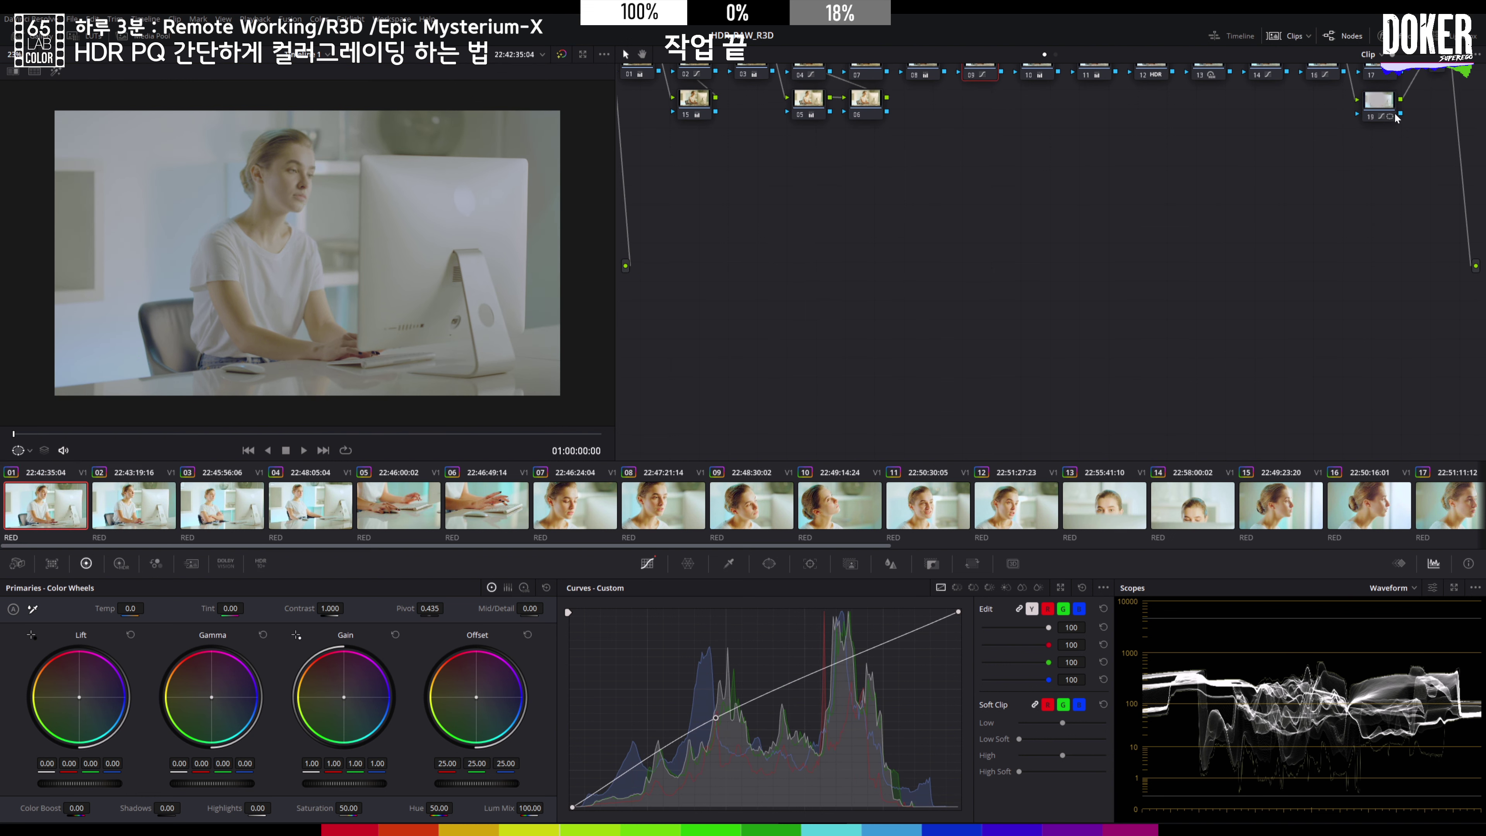
click(1378, 100)
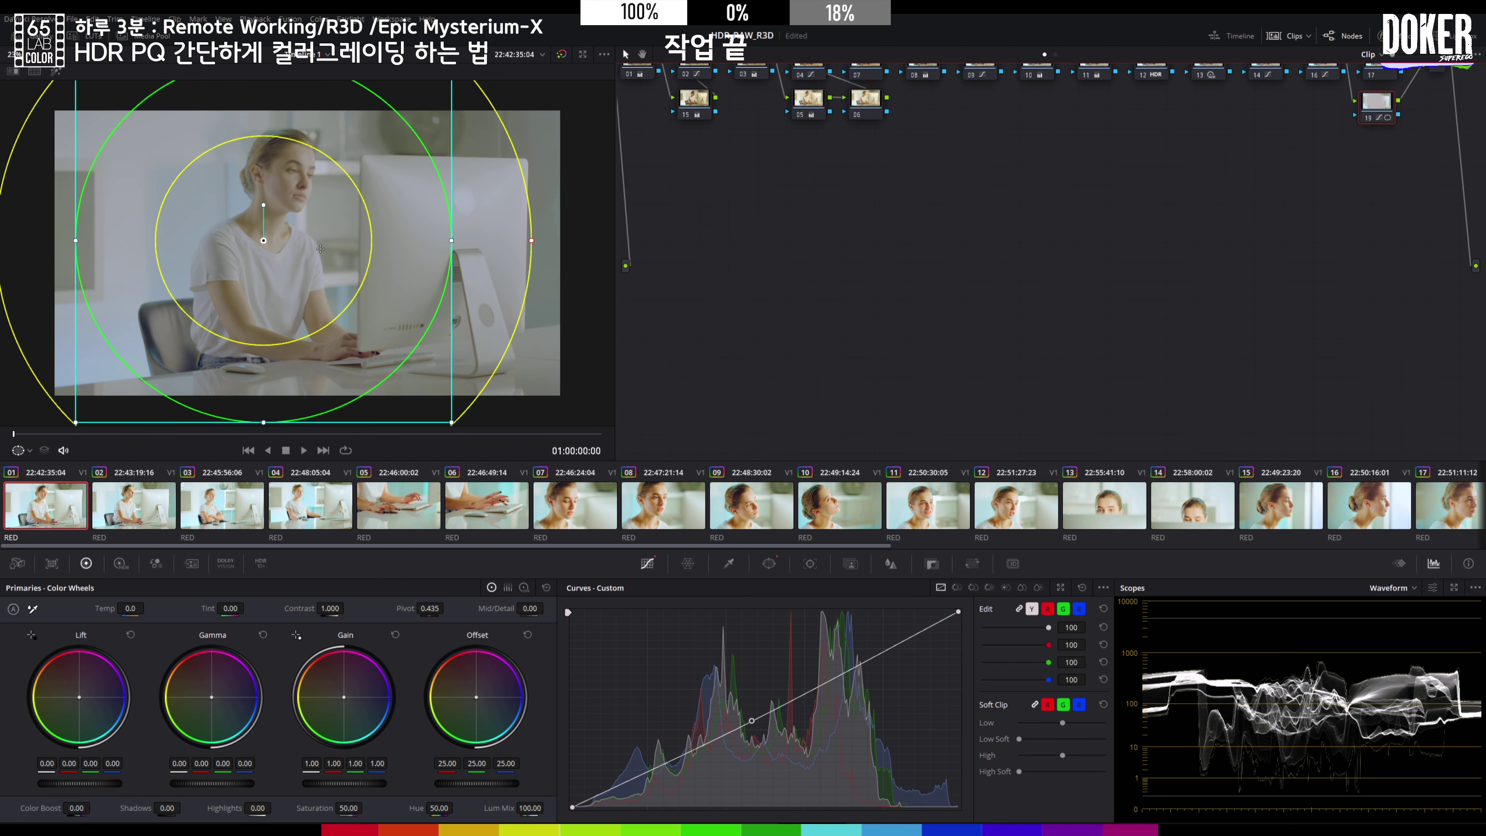
drag(276, 246, 281, 227)
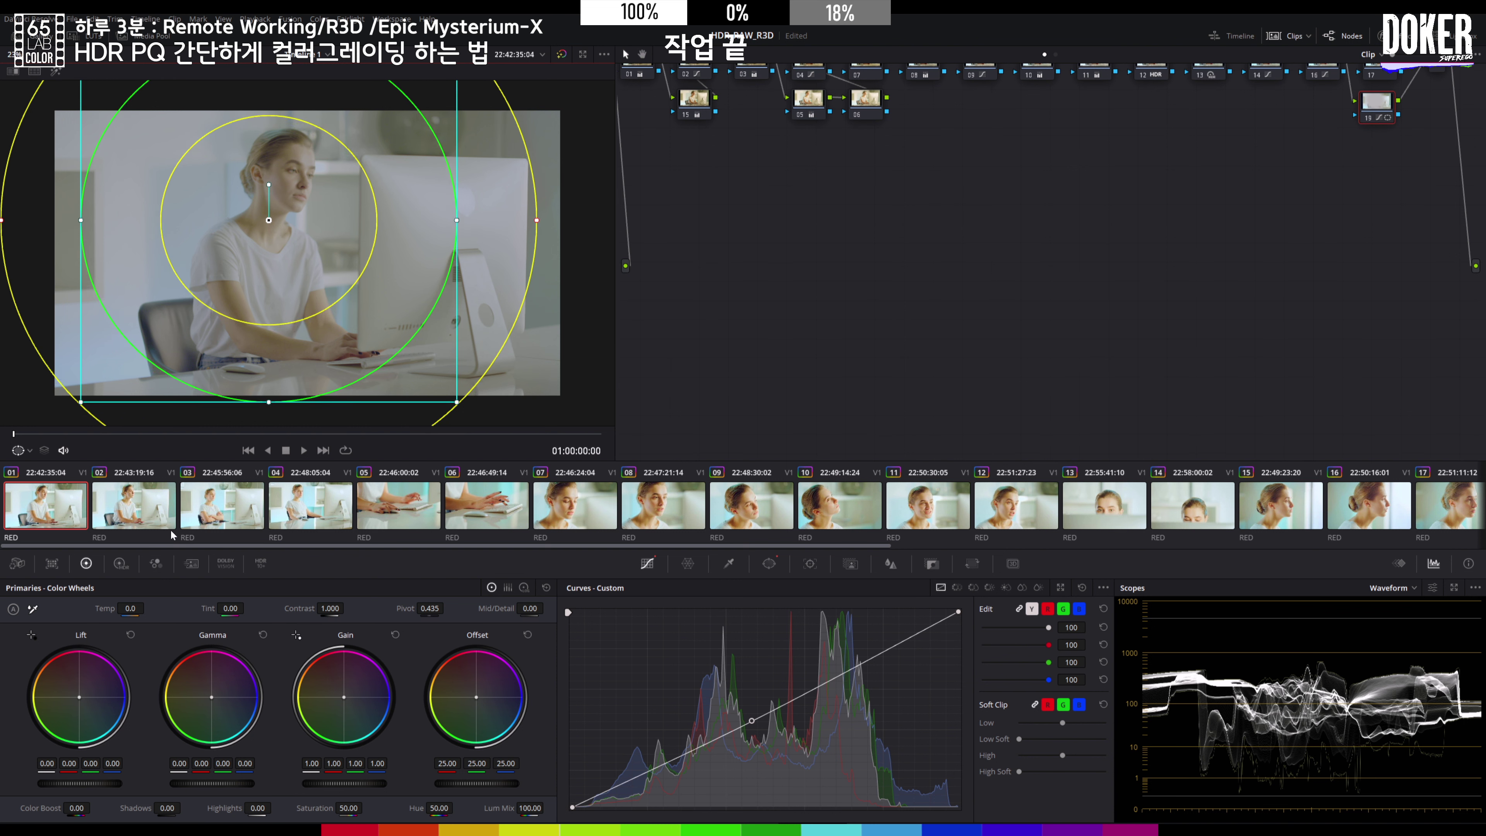
- In clips 03 and 04, move node 18's circular window up and toward the woman's face
click(258, 514)
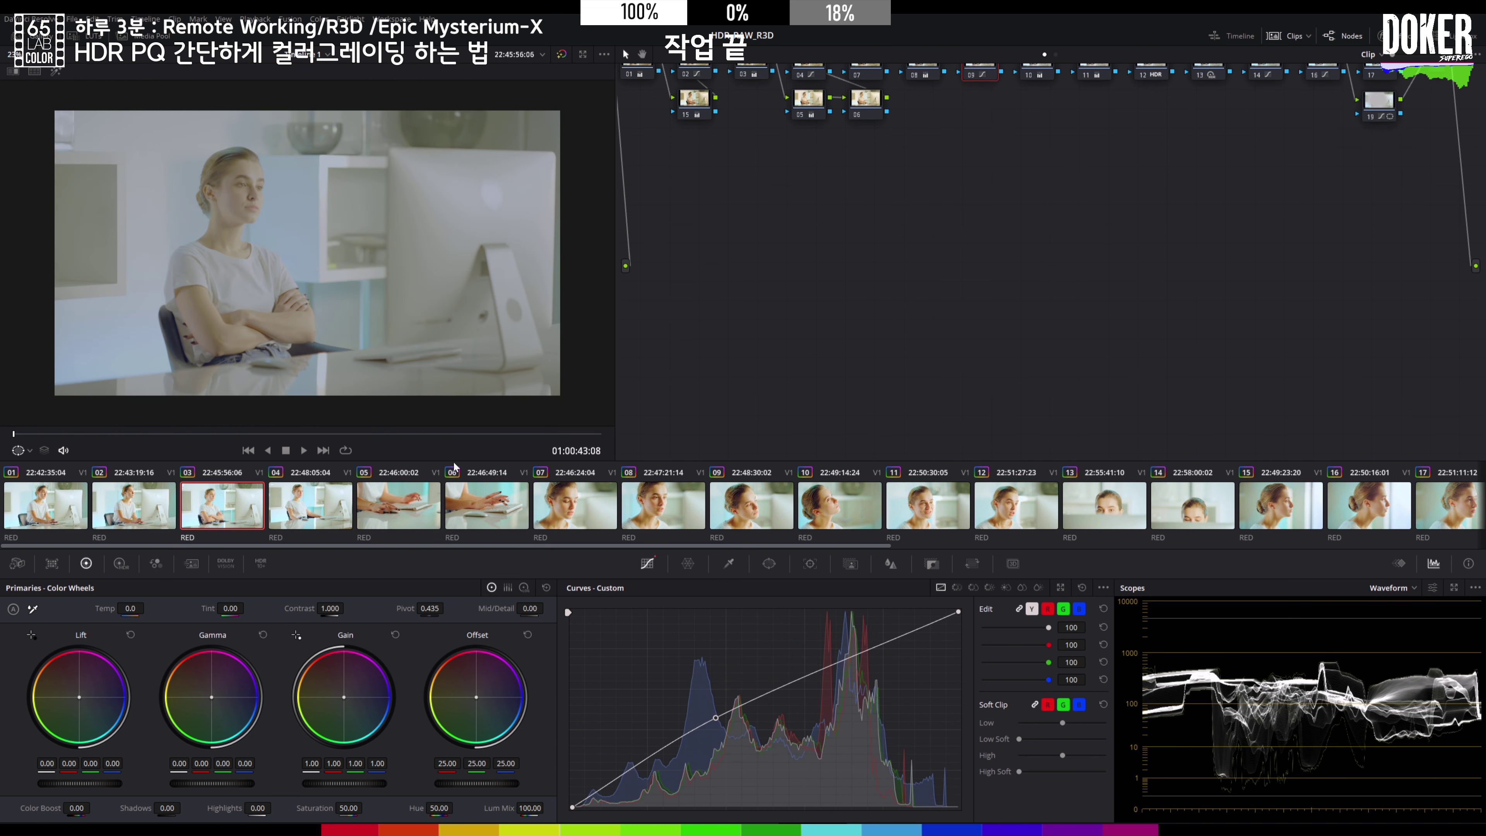
click(1387, 105)
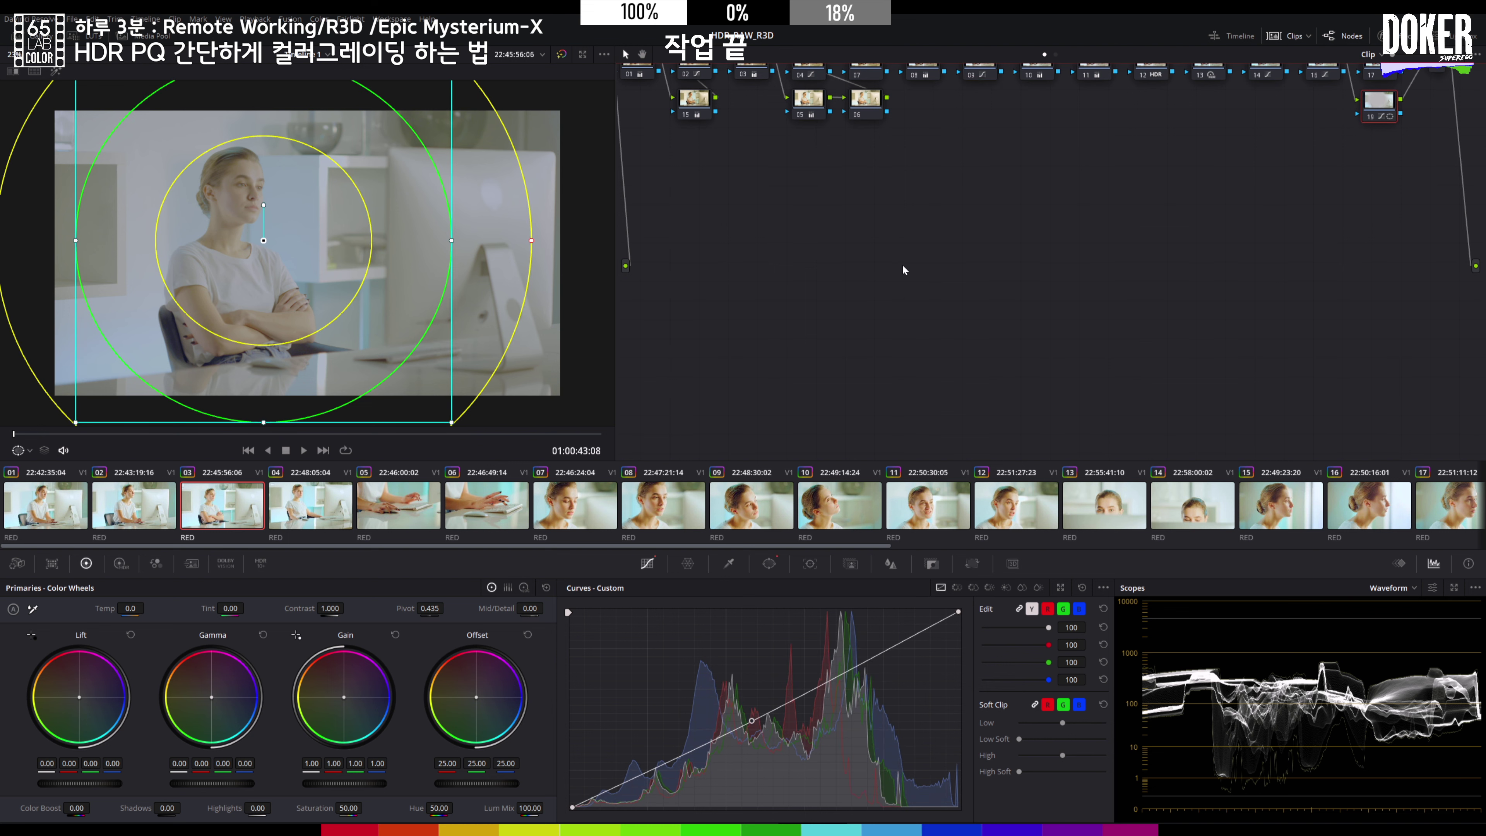
drag(242, 228, 230, 210)
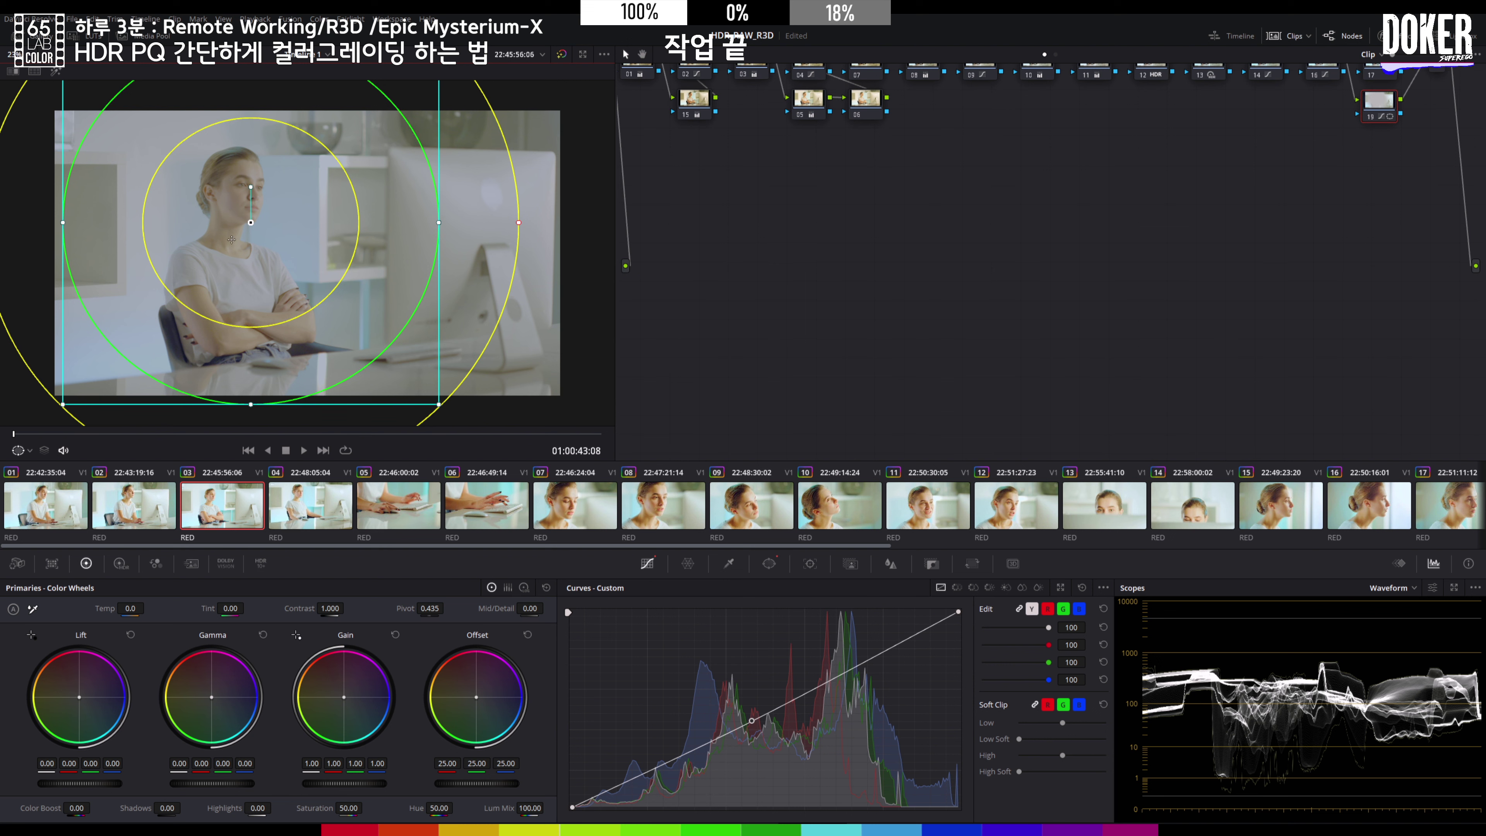
click(342, 489)
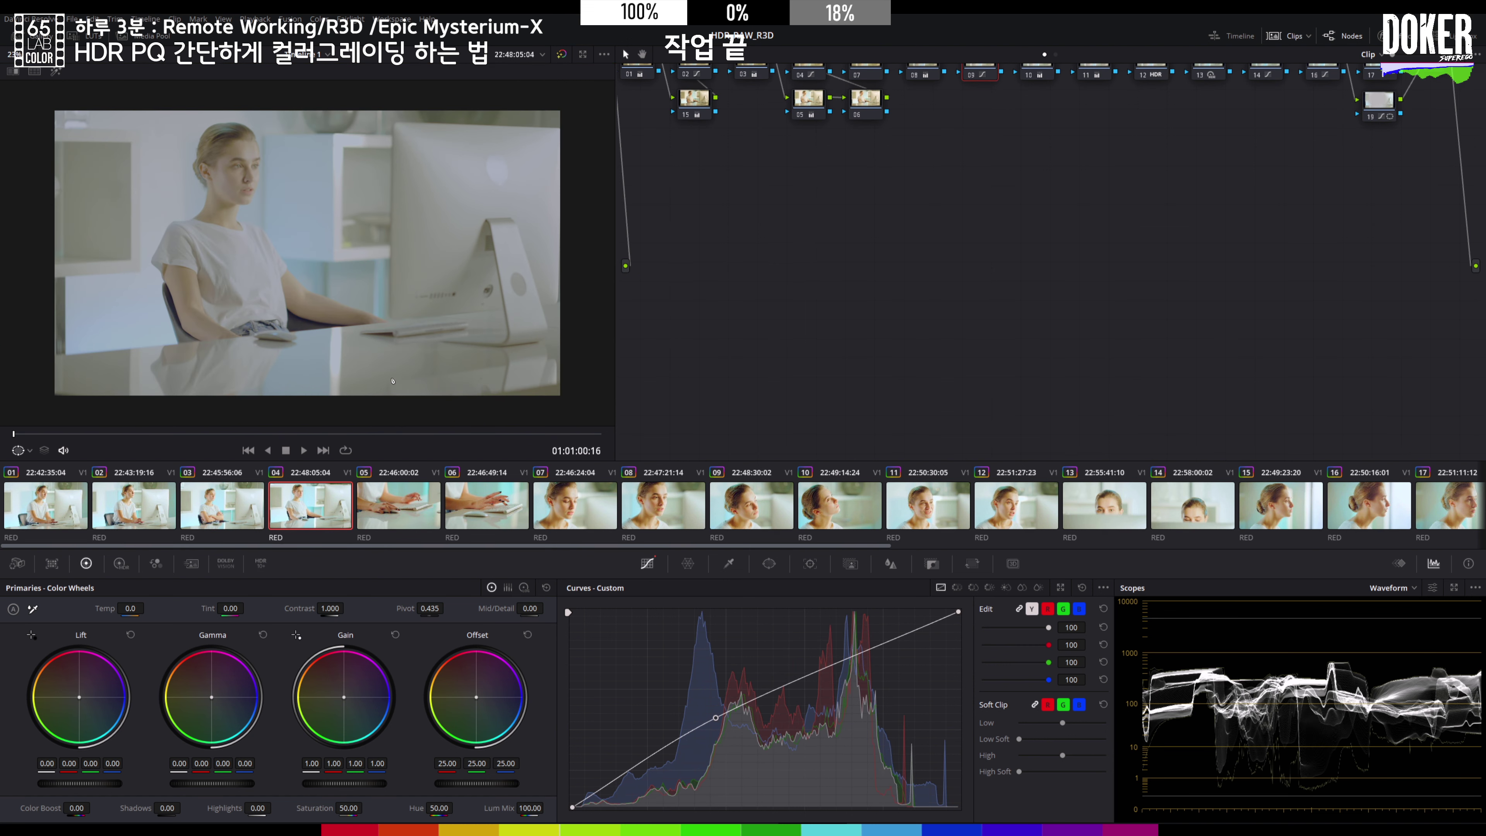
click(1398, 116)
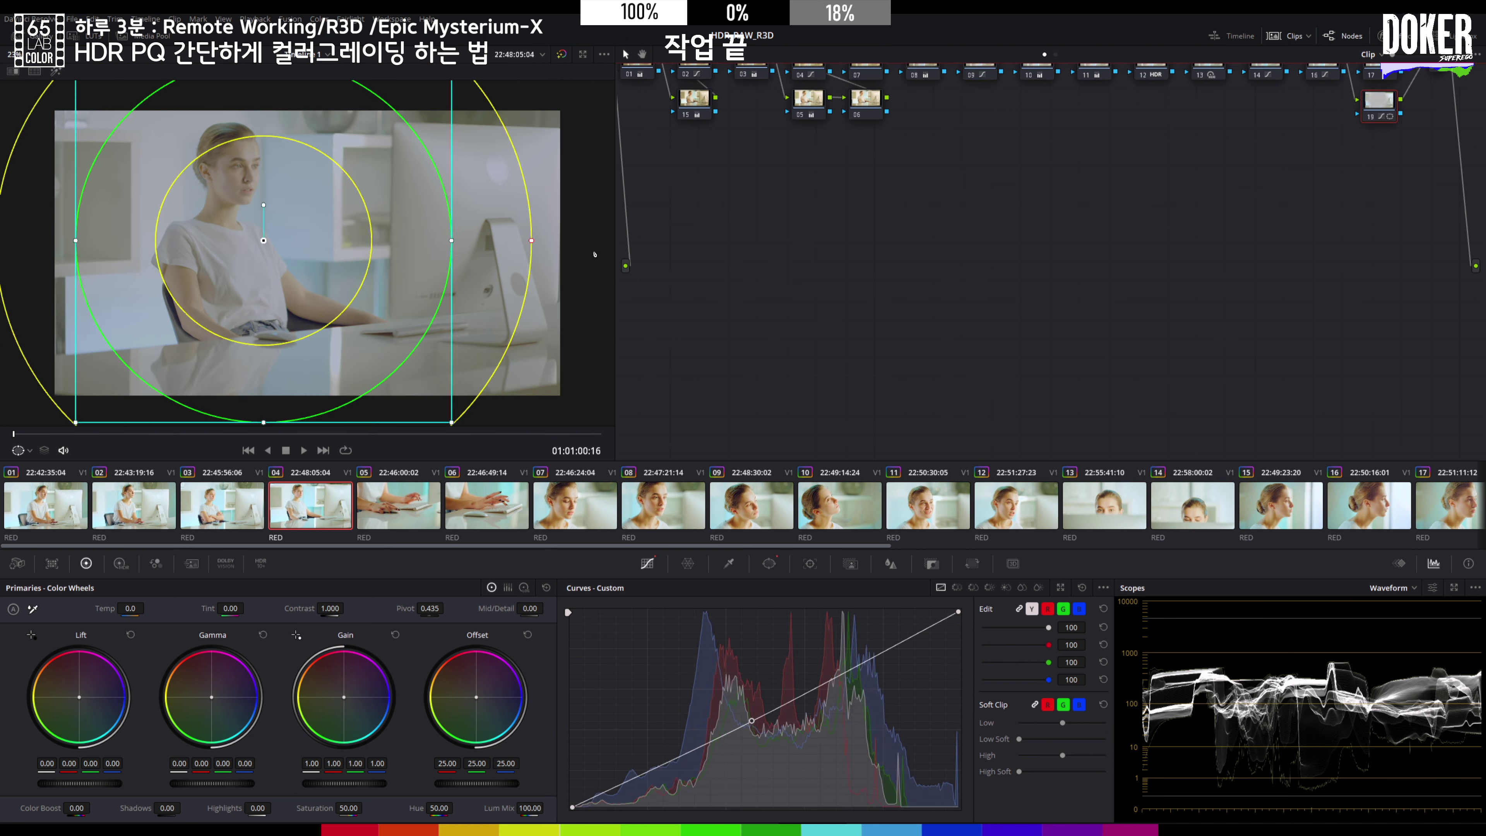
drag(275, 240, 255, 200)
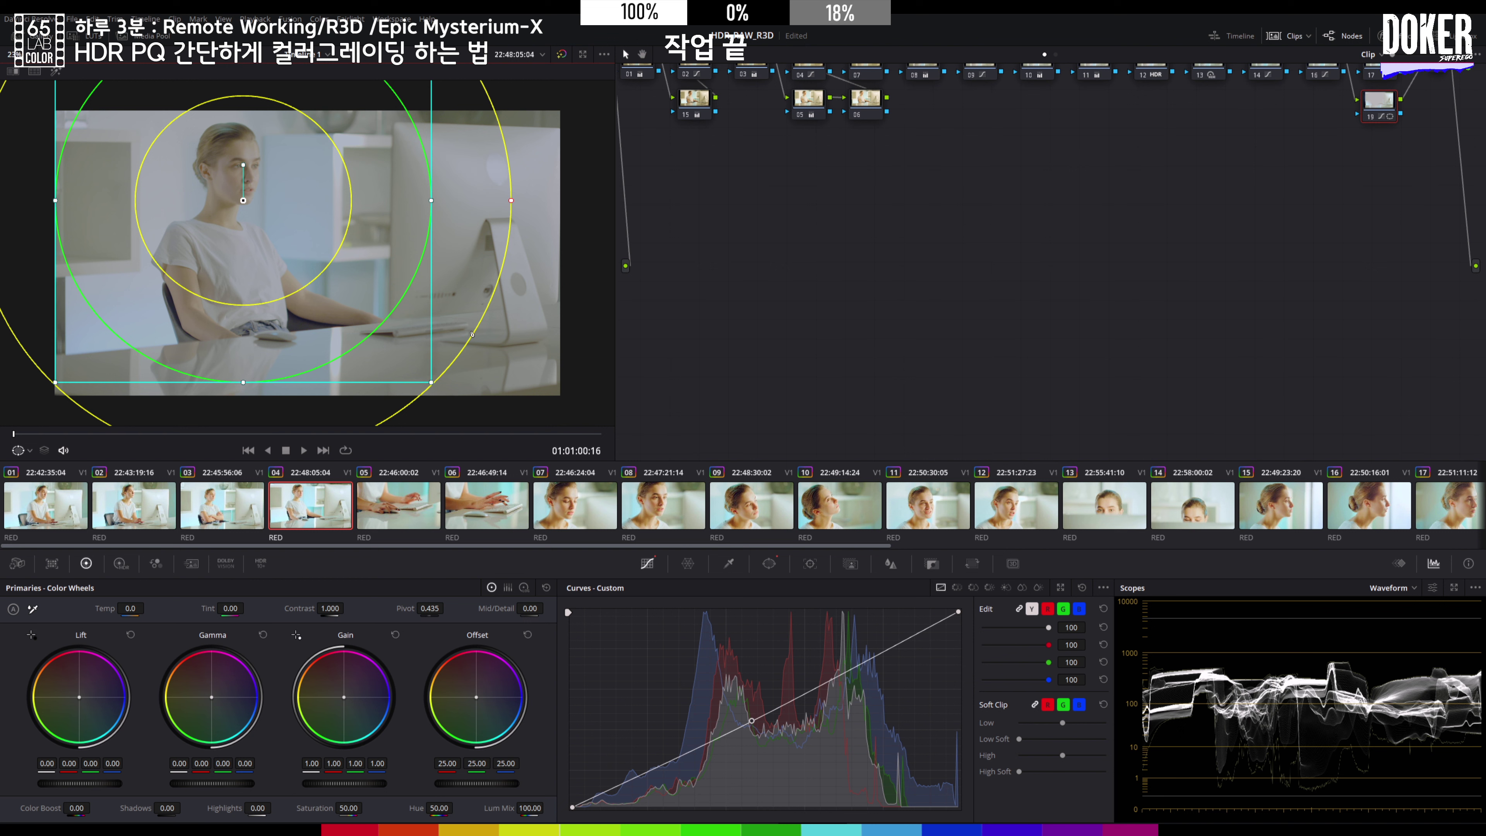
- In clip 05, move node 18's circular window up over the hands and keyboard
click(383, 514)
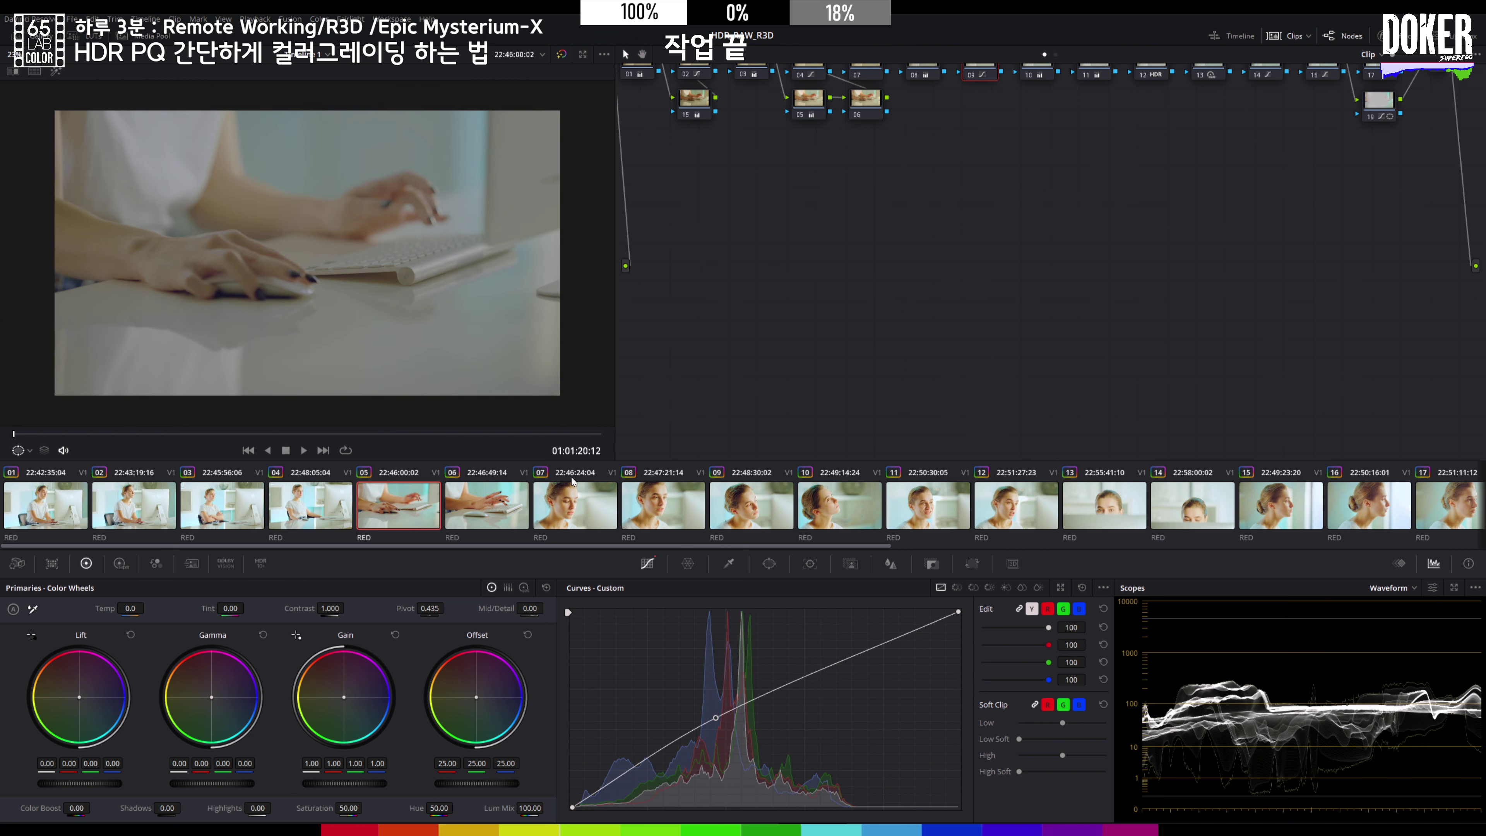
click(1379, 101)
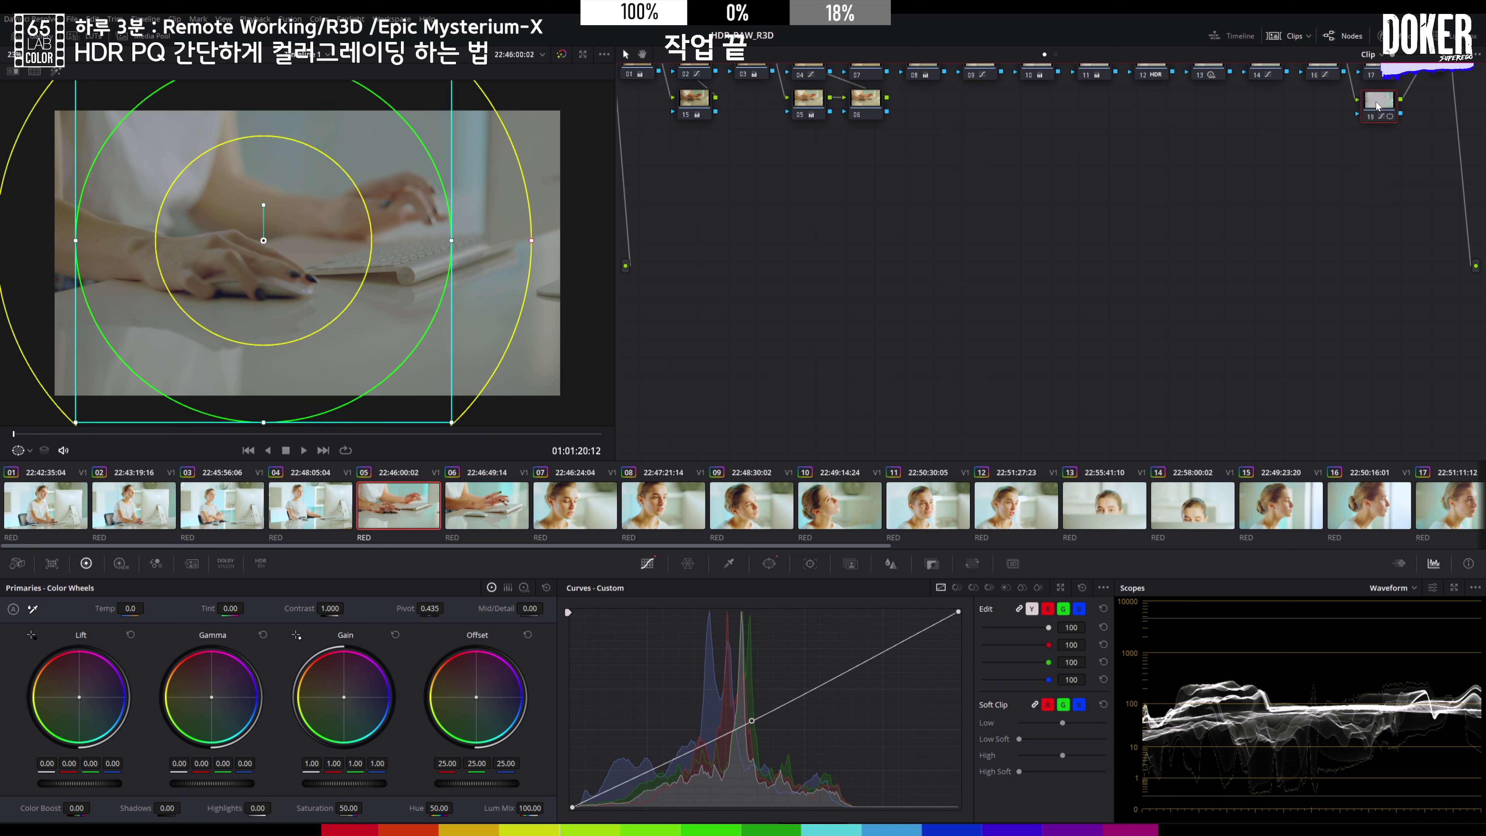
drag(263, 239, 261, 204)
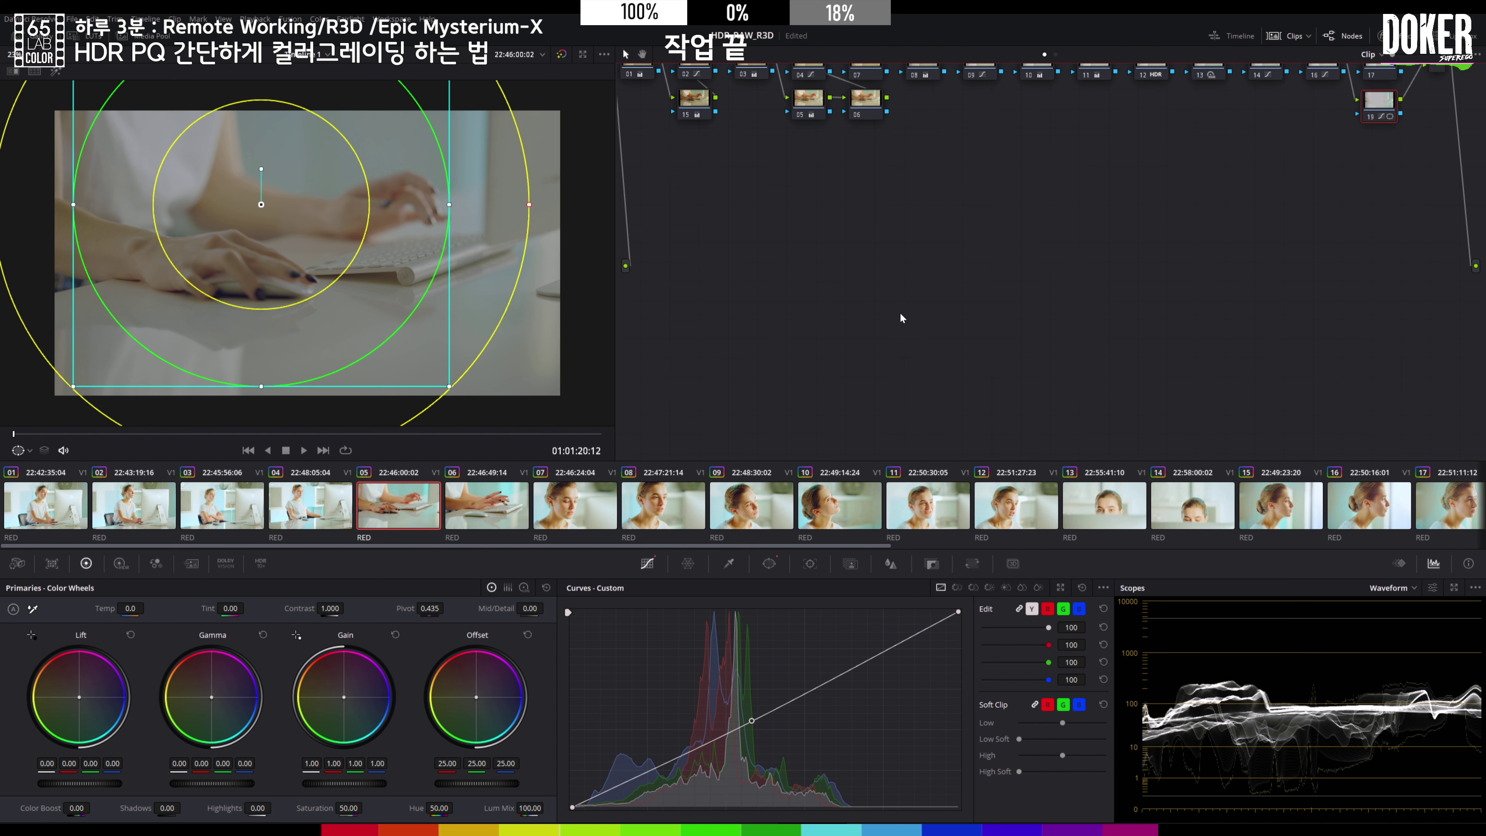
- In clip 05, raise the midpoint of node 02's custom curve and shift node 04's shadow point toward the darker tones
scroll(901, 314, up, 3)
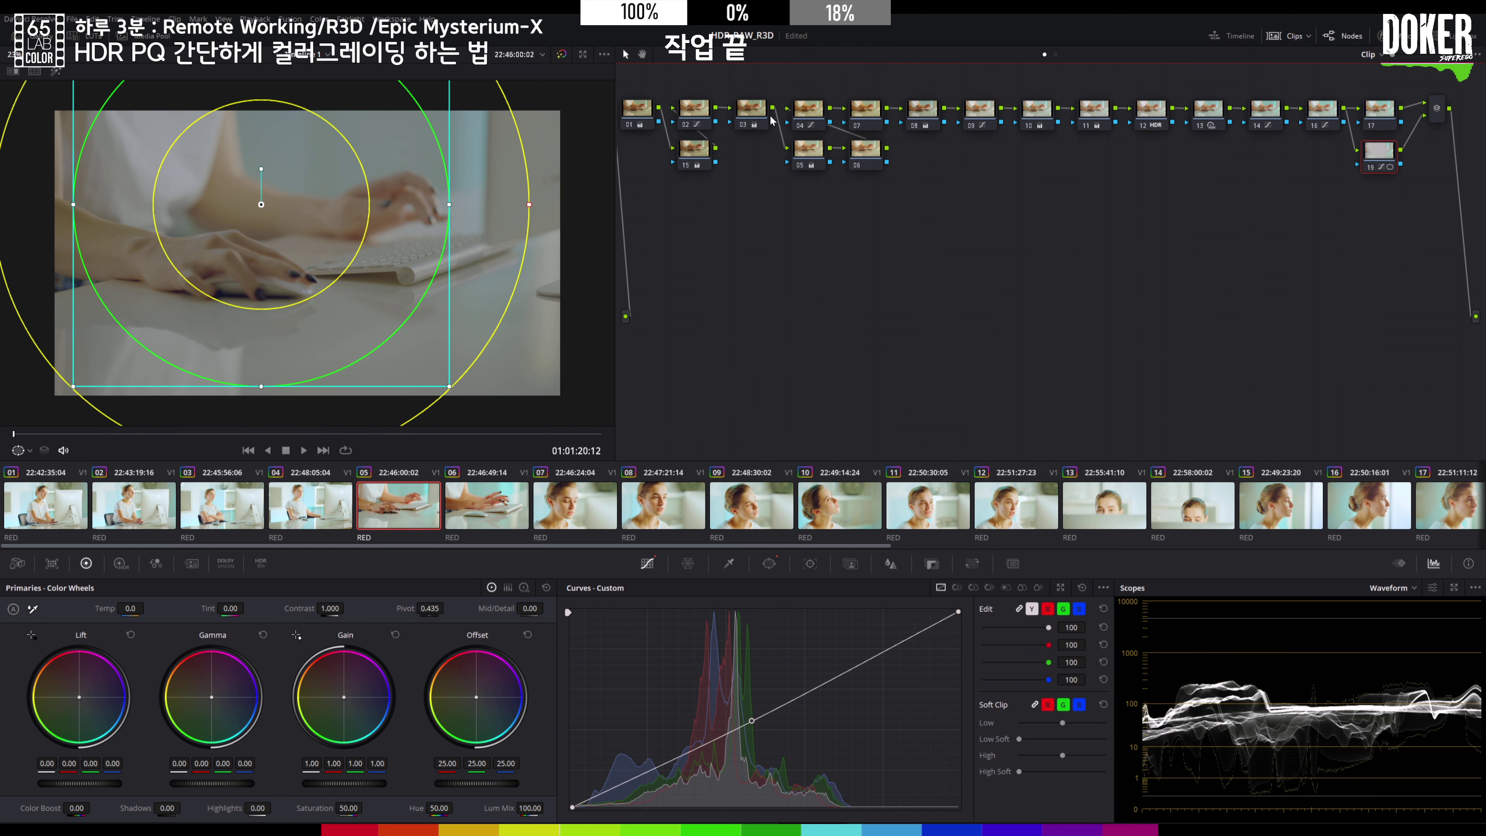
click(696, 122)
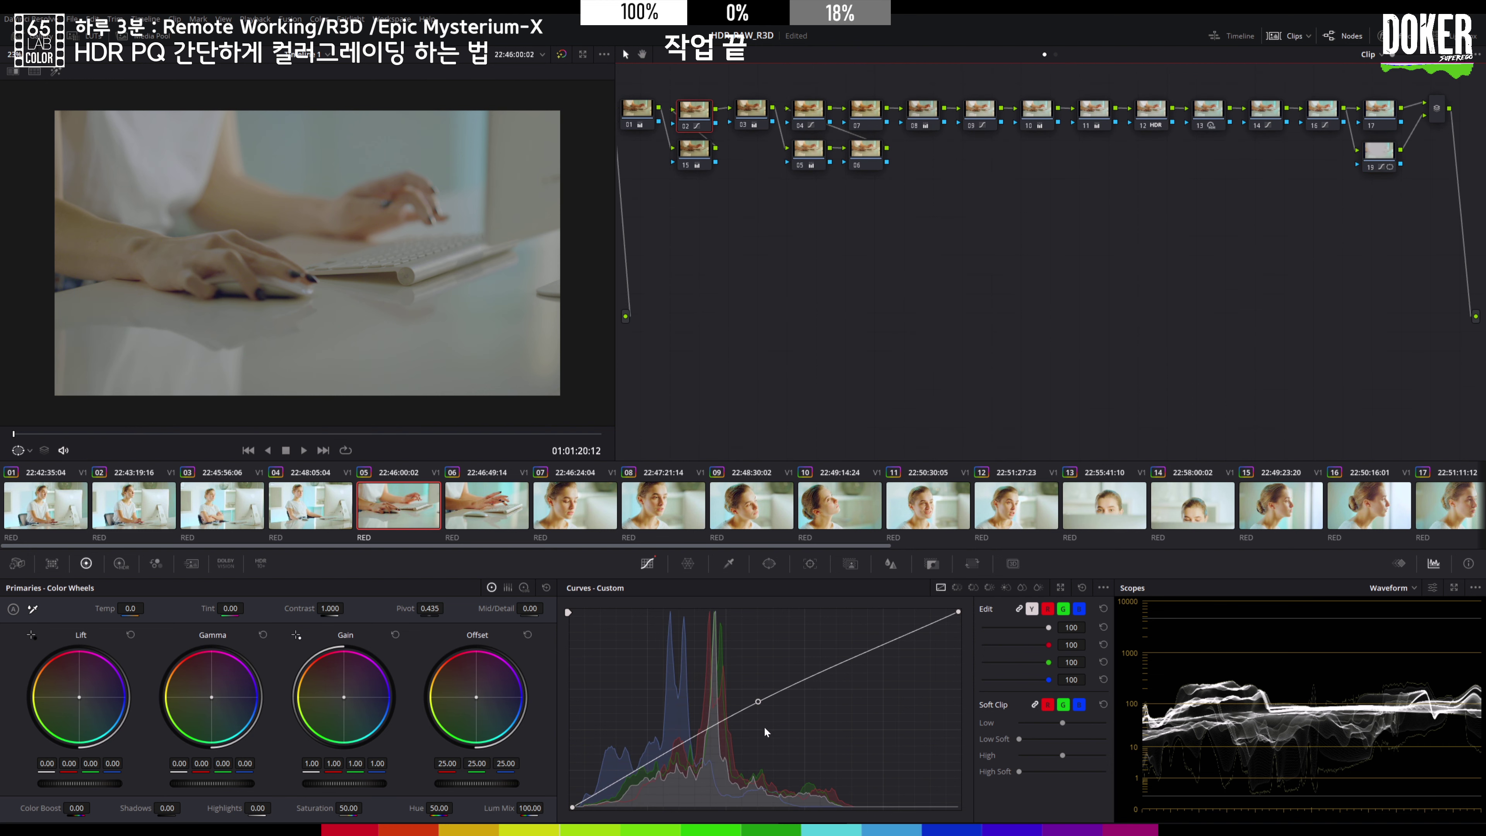
drag(758, 702, 745, 697)
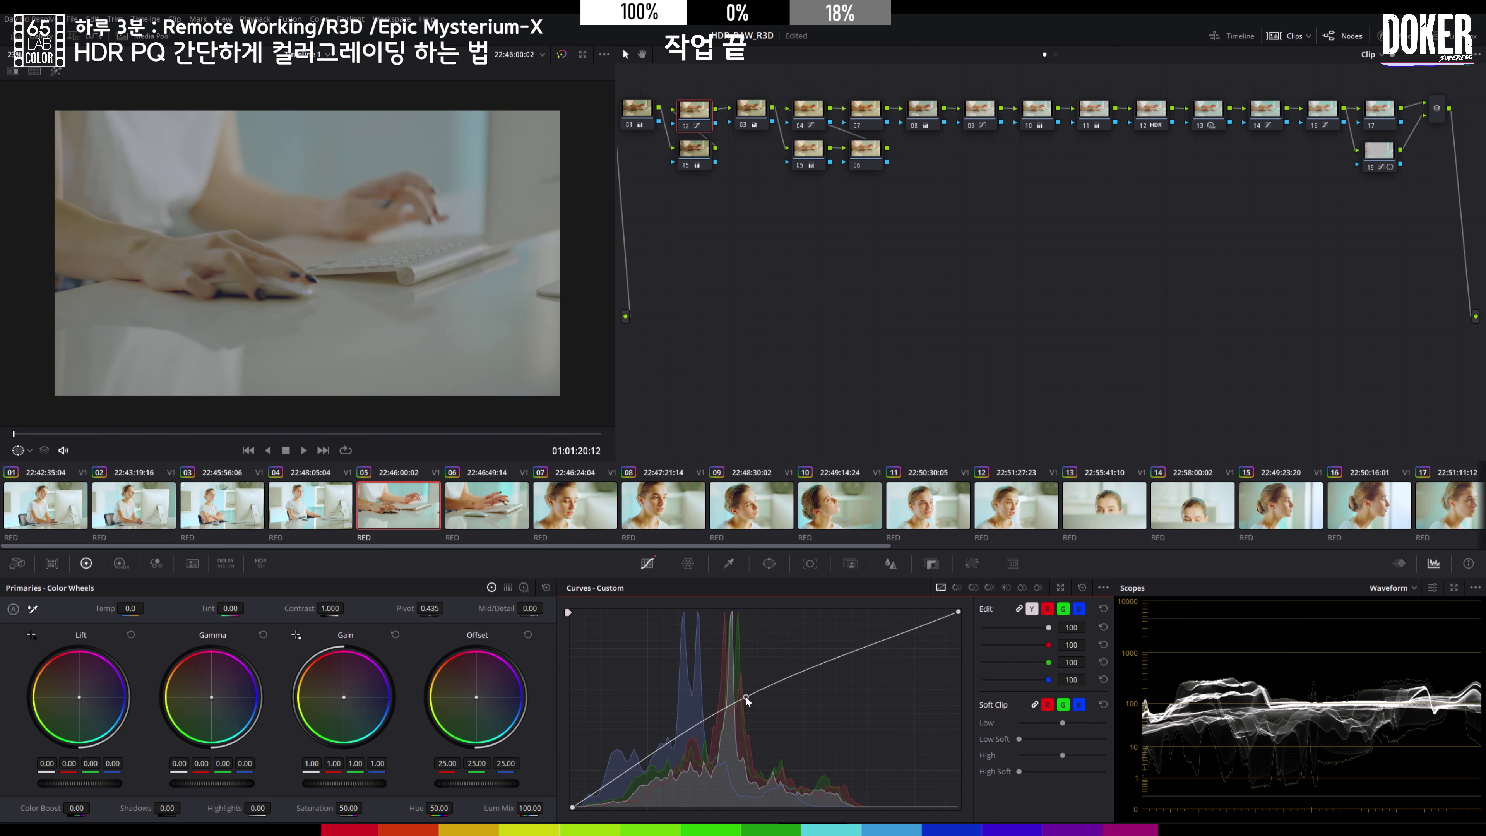
click(815, 115)
drag(633, 786, 614, 791)
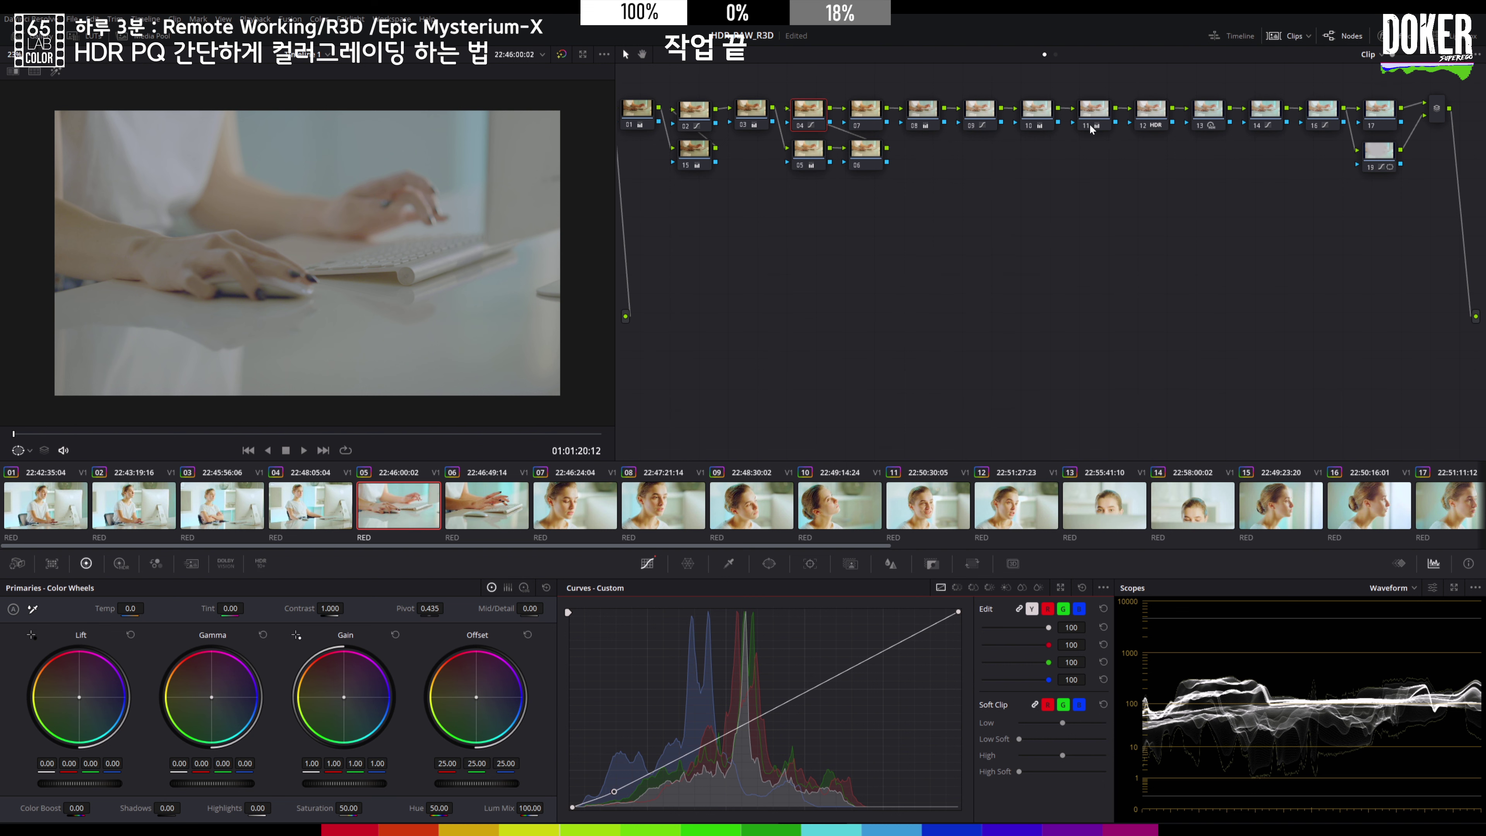
- Open the floating scopes for clip 05 and set node 08's Offset RGB to 22.23, 23.84 and 27.46
click(1036, 114)
click(1453, 587)
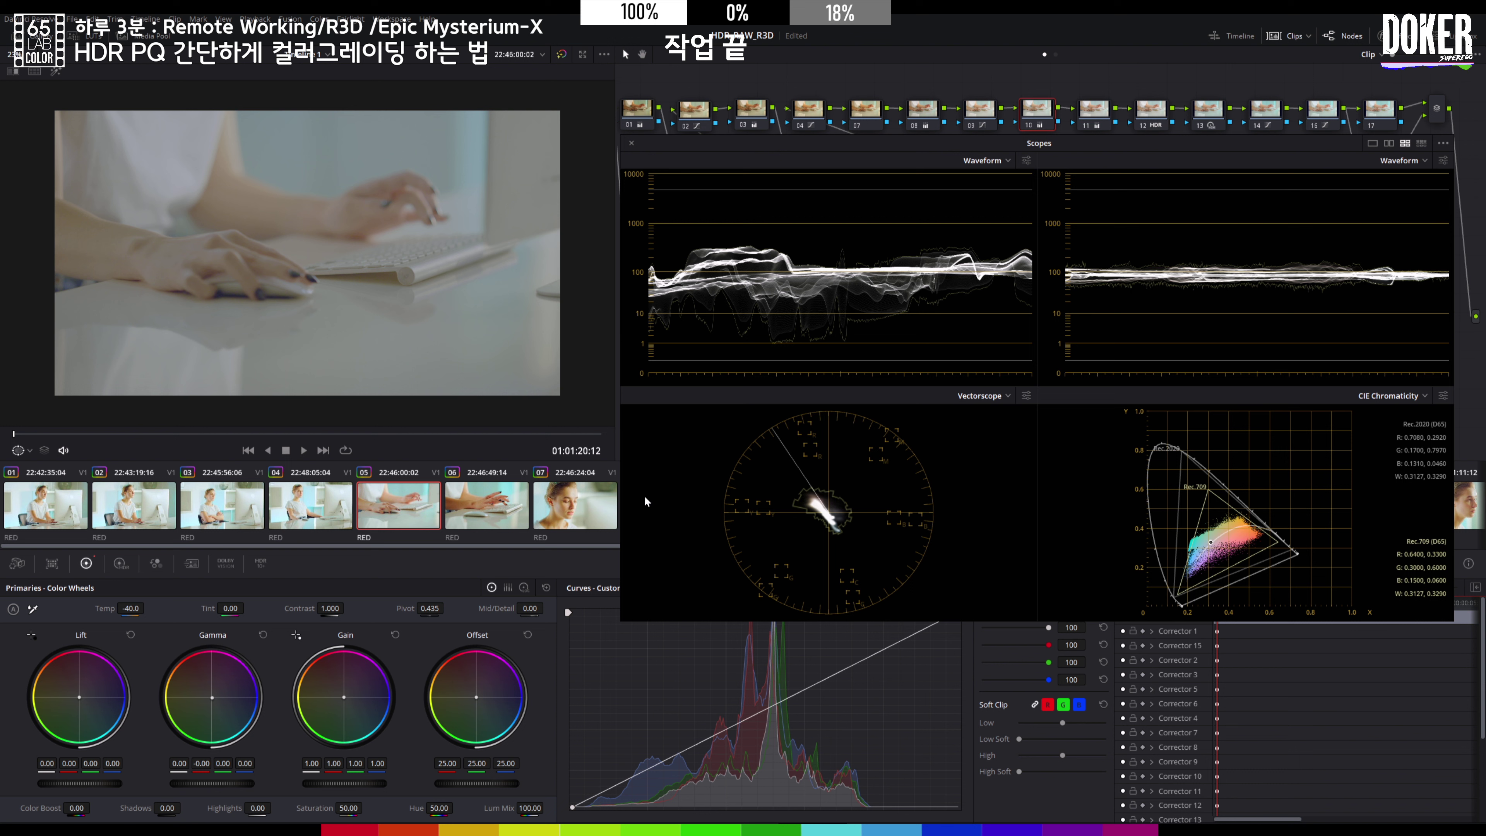
mouse_move(1000, 153)
mouse_down()
mouse_move(996, 183)
mouse_move(999, 168)
mouse_up()
click(923, 115)
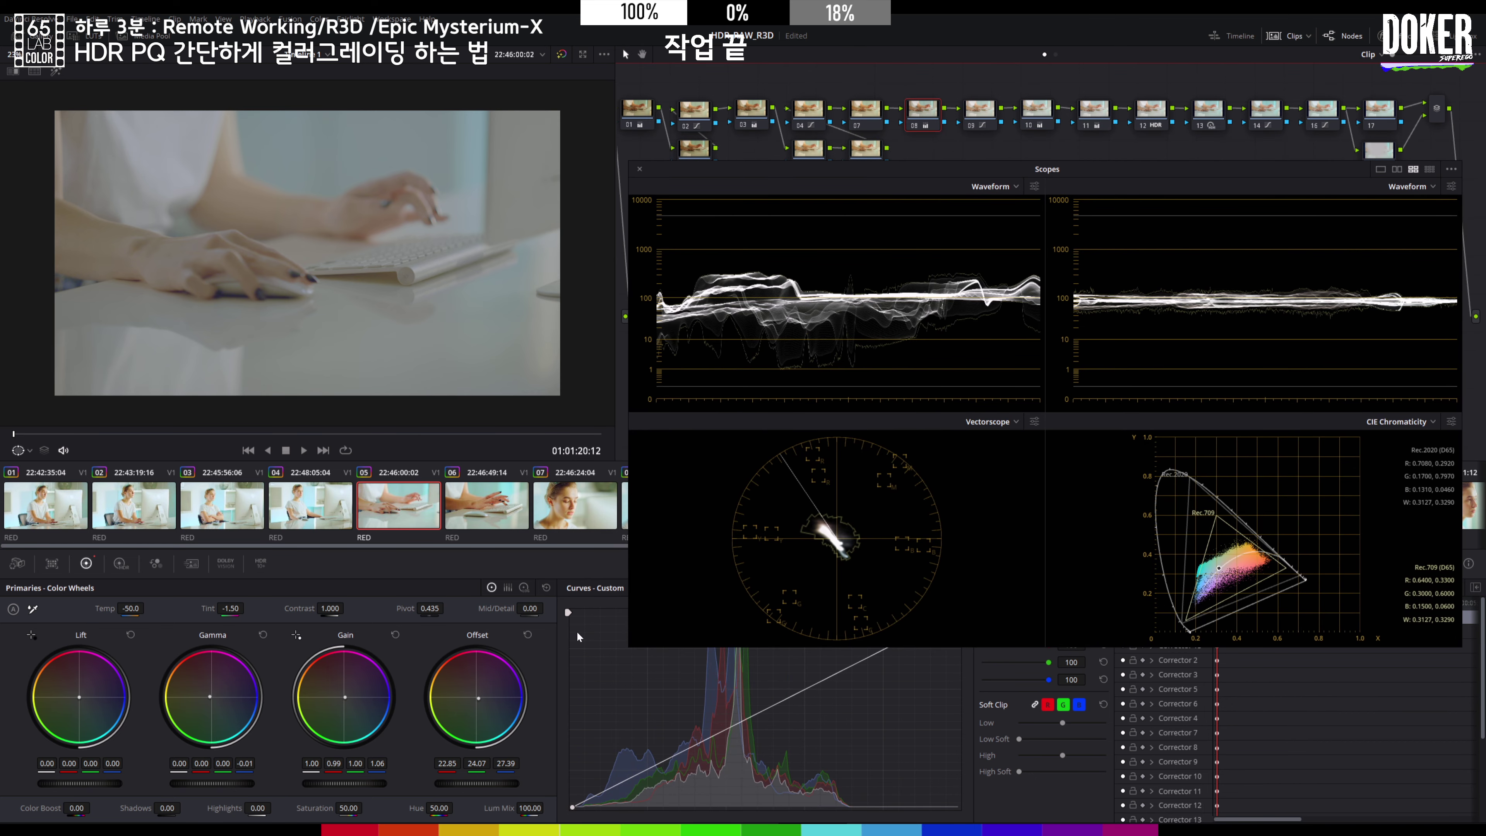
drag(481, 703, 478, 699)
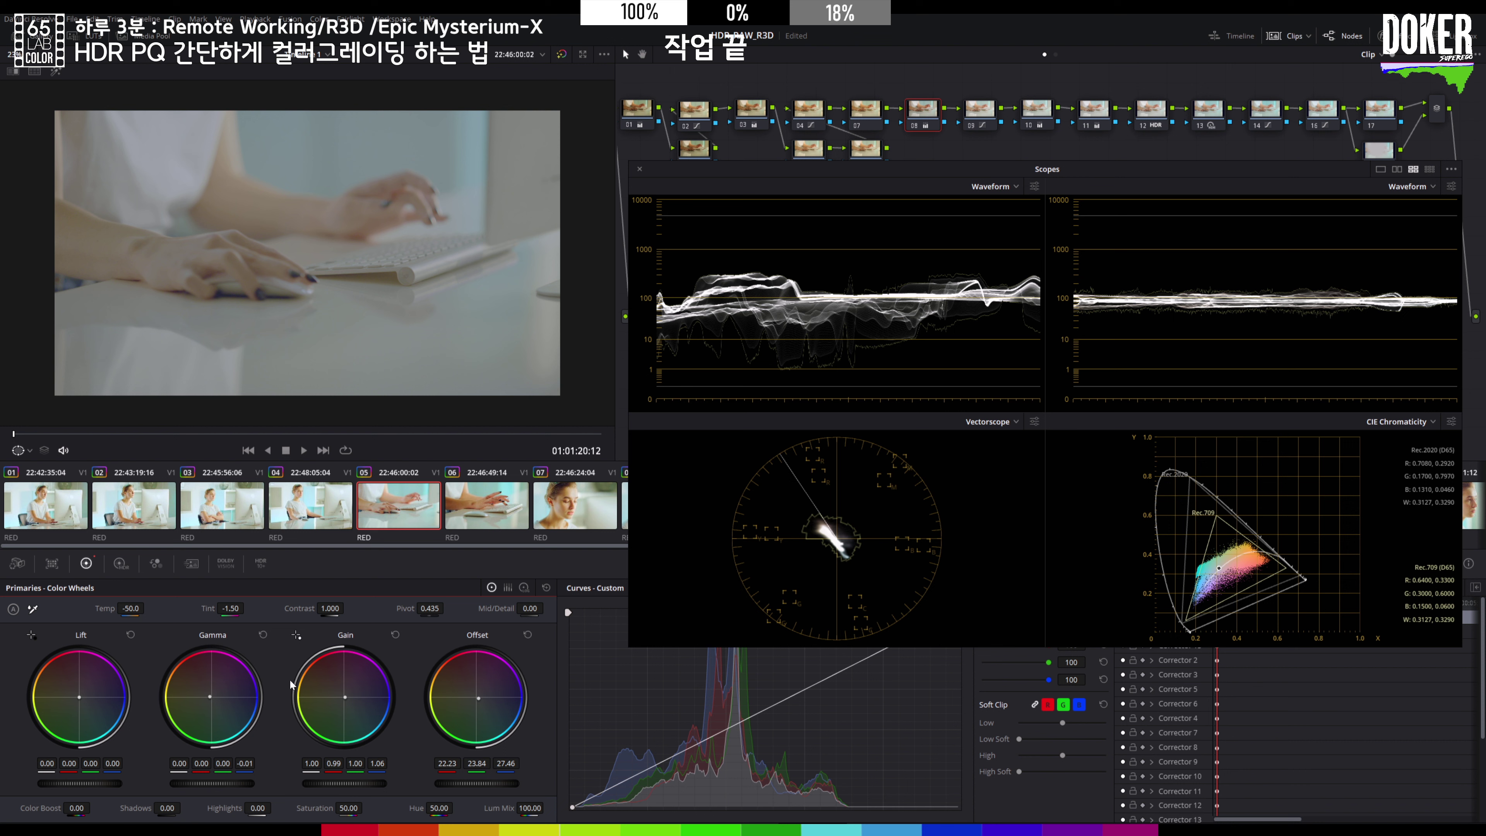
- In clip 05, set node 08's Temp to 20.0 and Tint to -0.50, and raise the midpoint of node 09's custom curve
drag(228, 608, 148, 608)
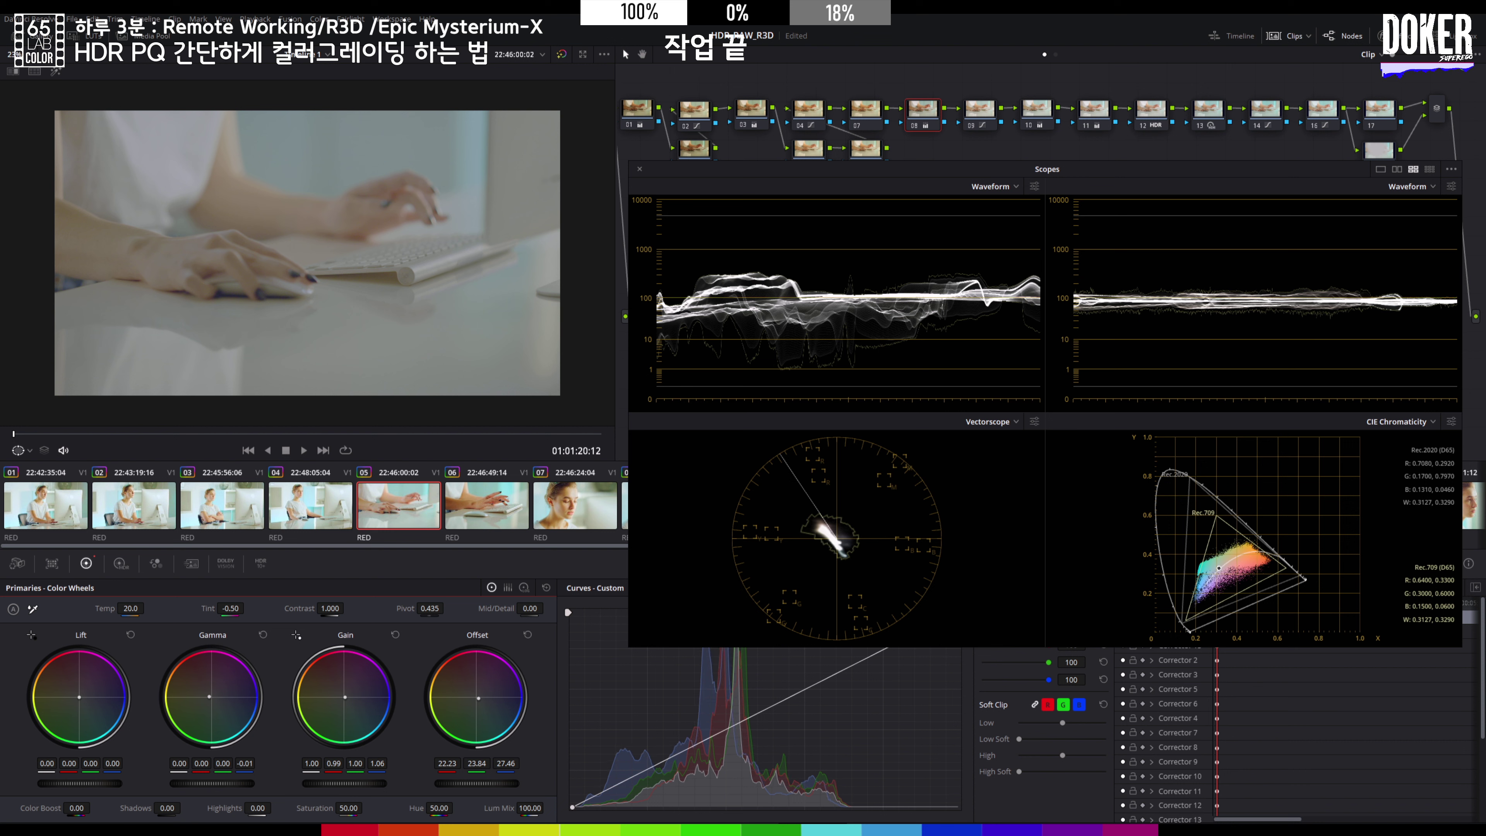
click(987, 114)
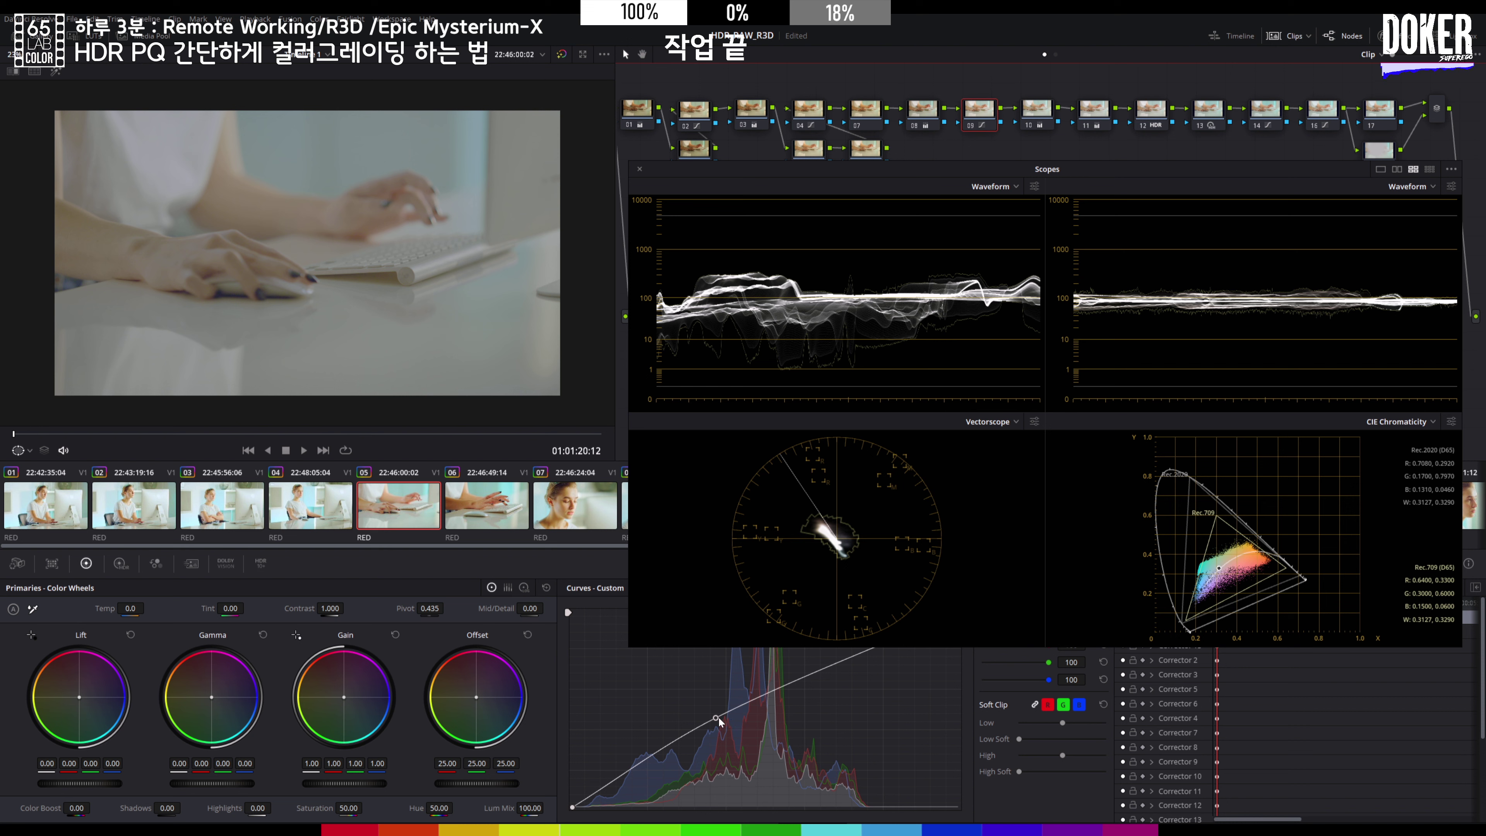
drag(720, 722, 726, 710)
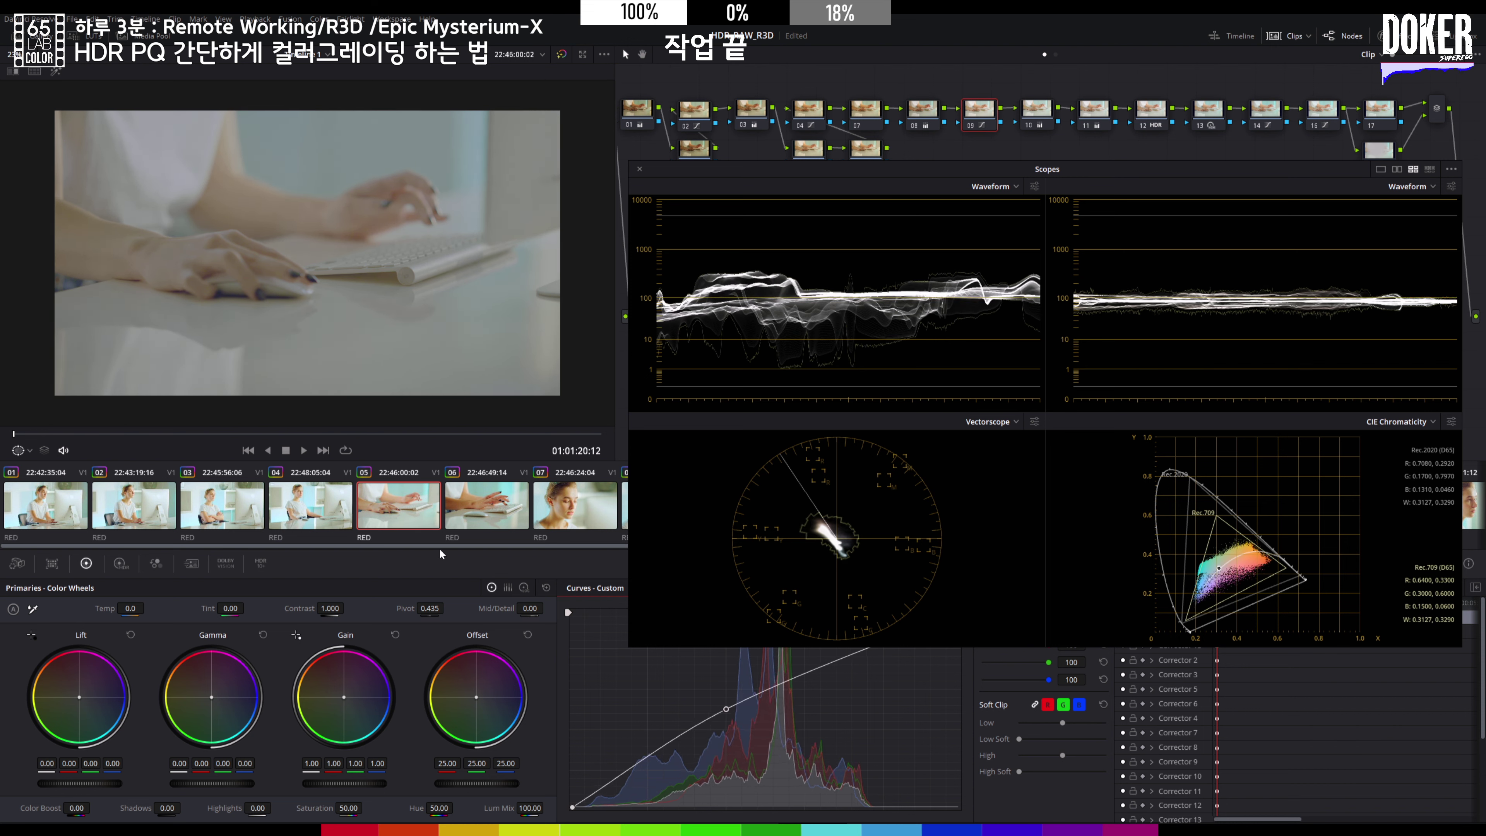
key(space)
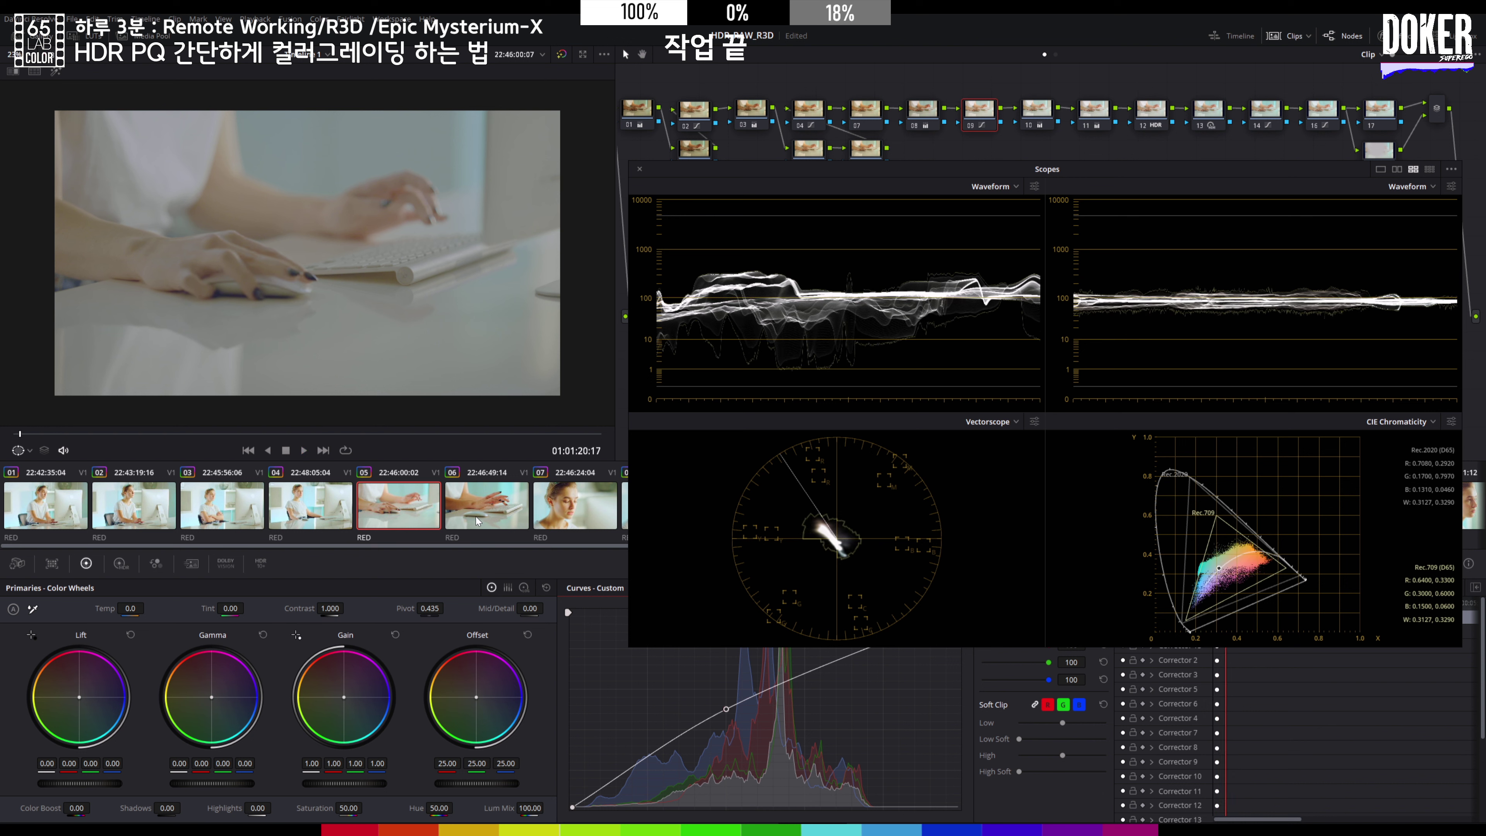
- In clip 05, enlarge node 18's circular window and shift it up and left over the hands
click(1378, 151)
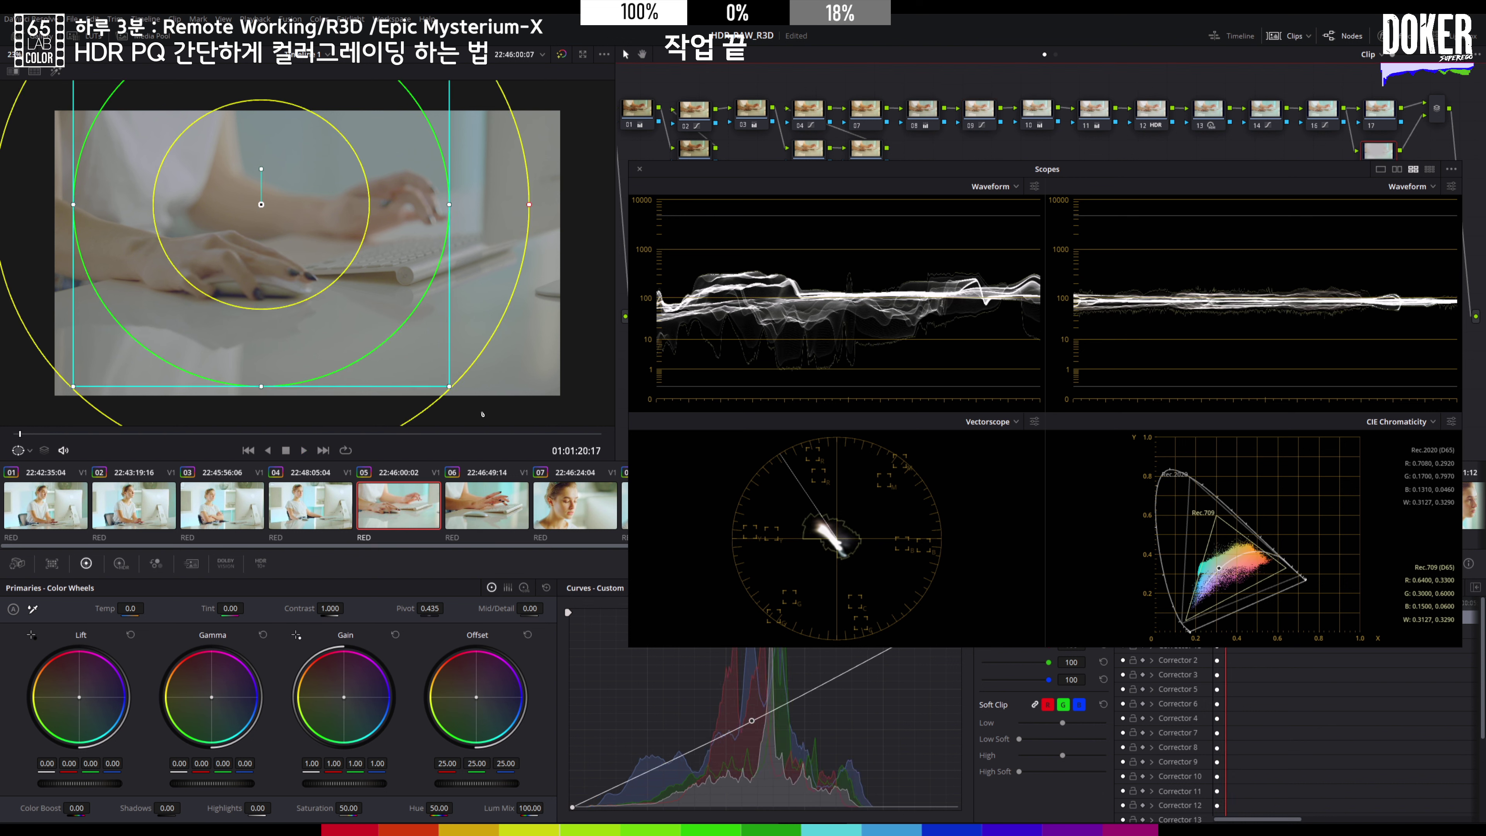
drag(450, 388, 484, 419)
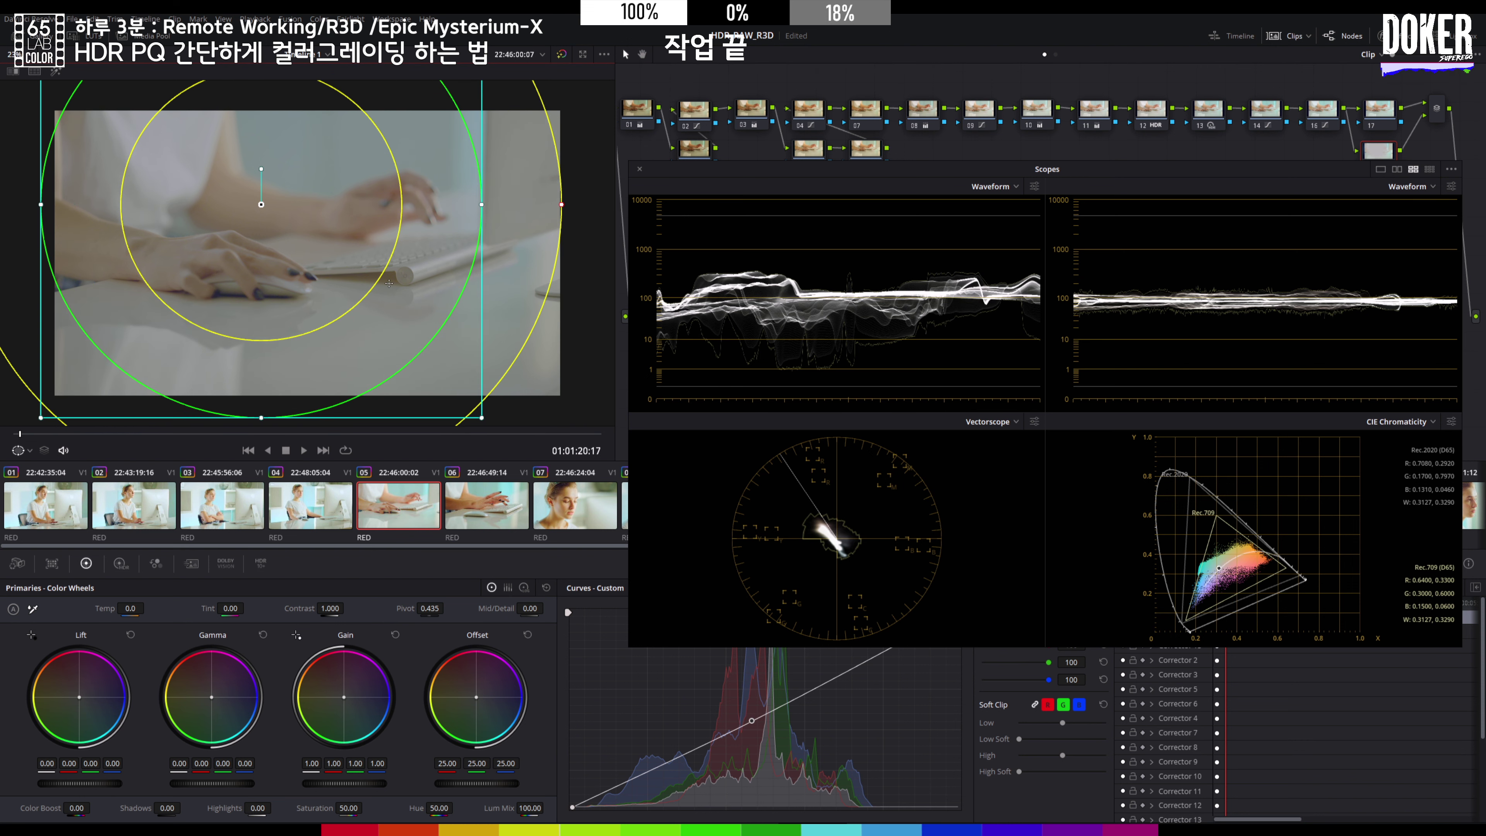
drag(372, 269, 352, 266)
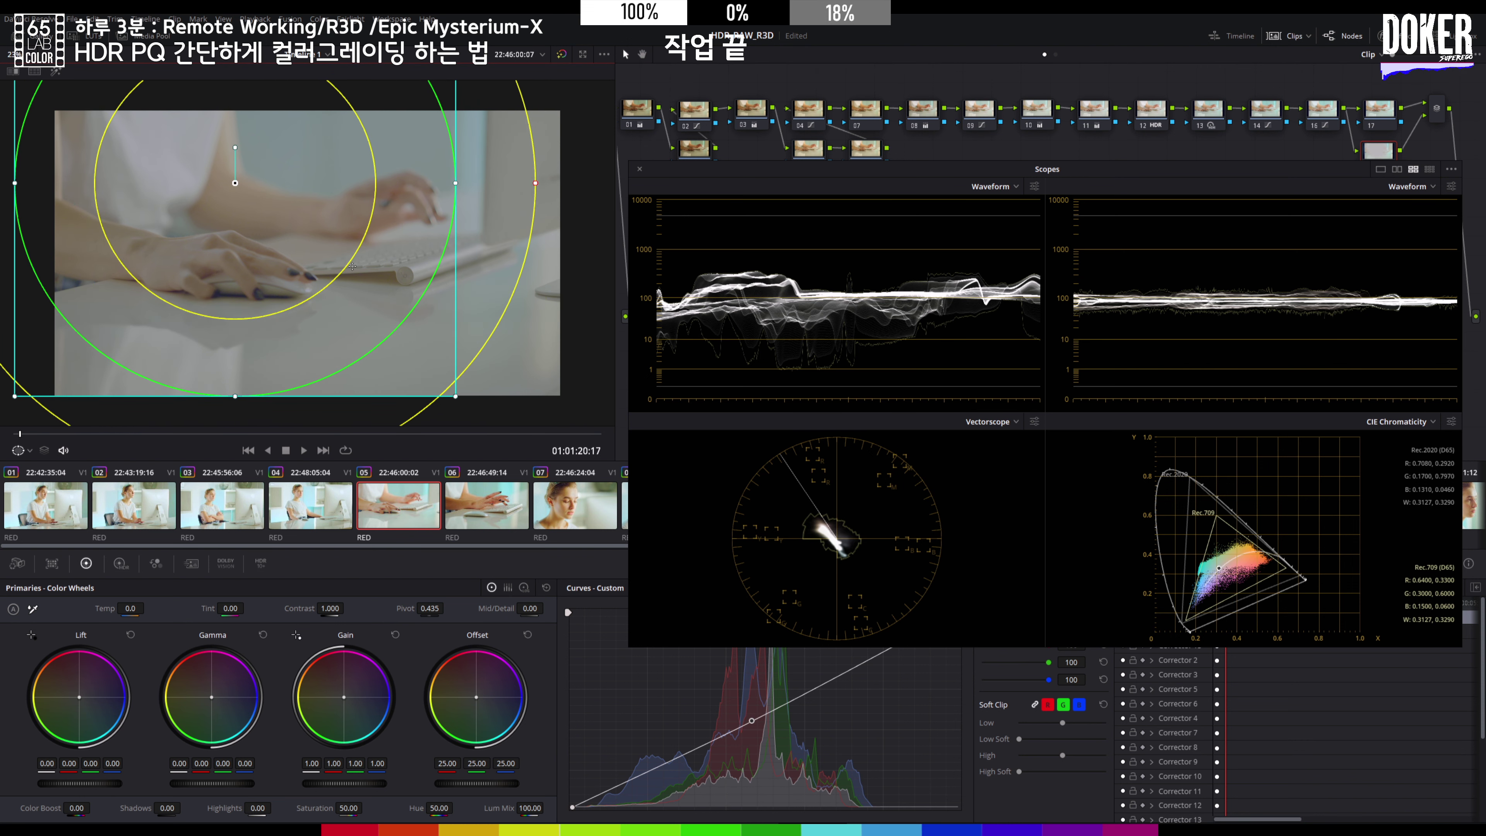
- Apply clip 05's grade to clip 06, play it back briefly and close the floating scopes
click(490, 513)
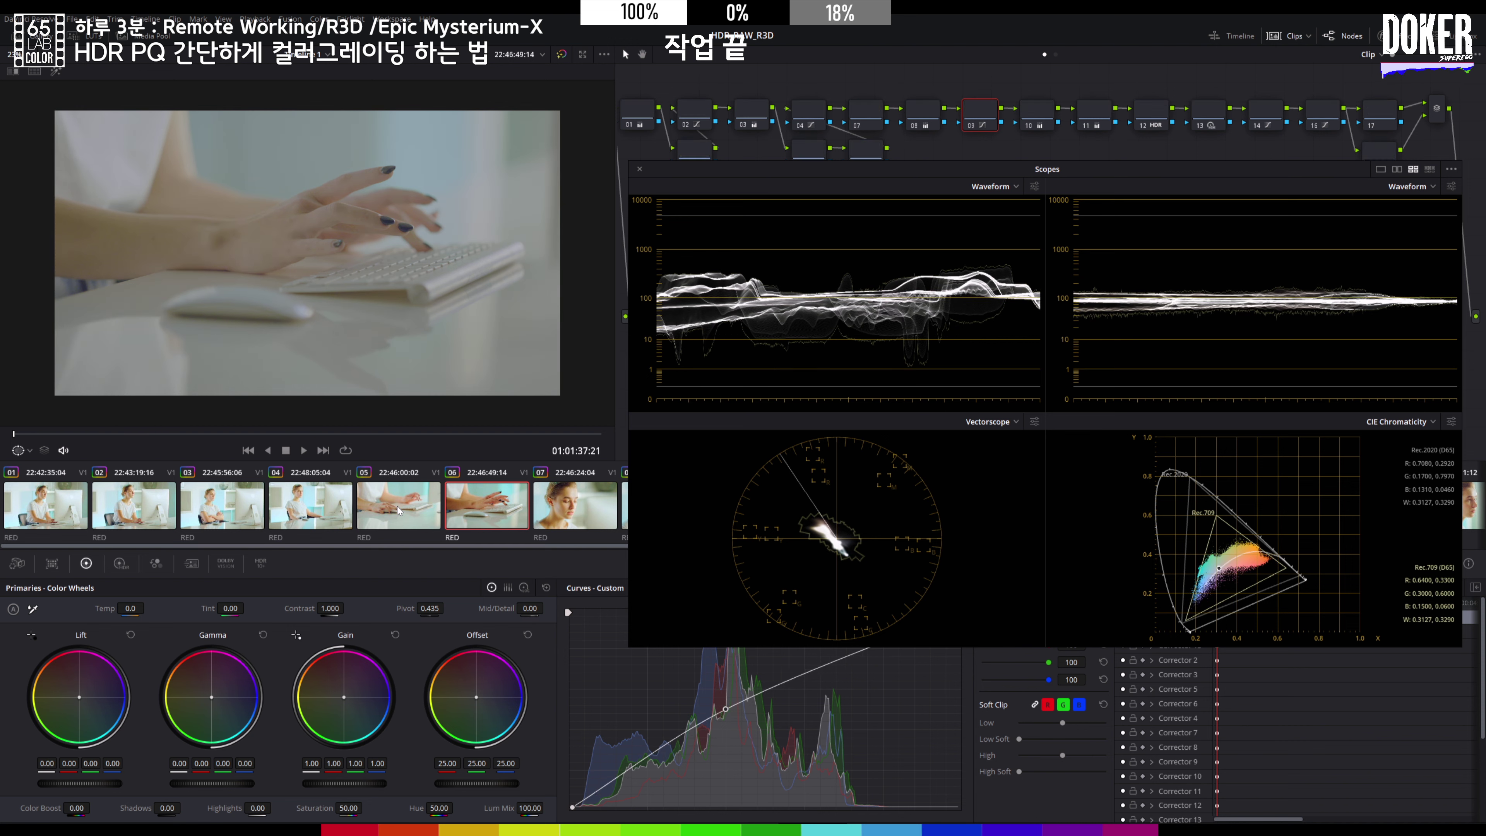
key(space)
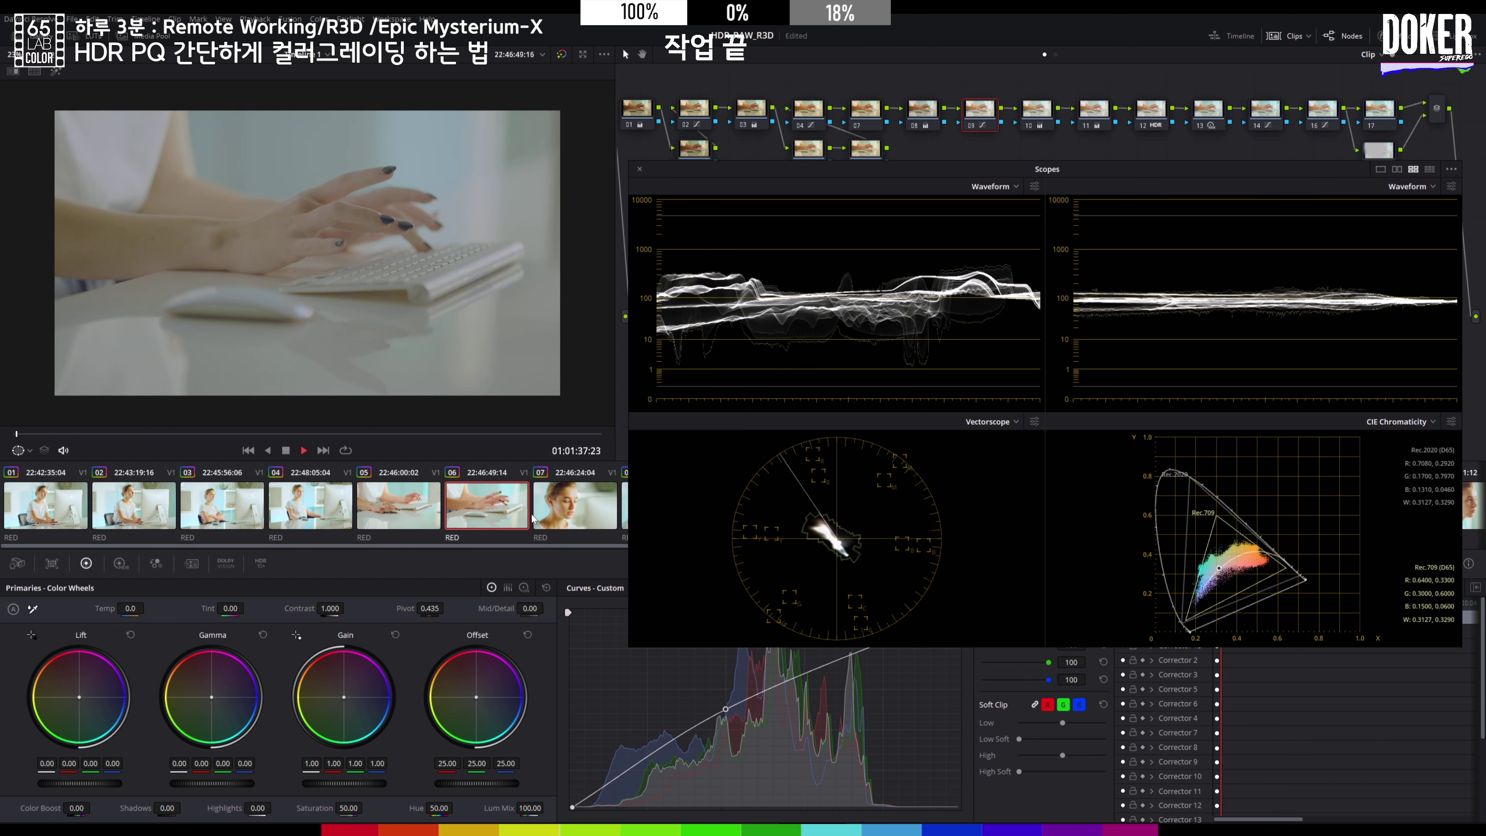
key(space)
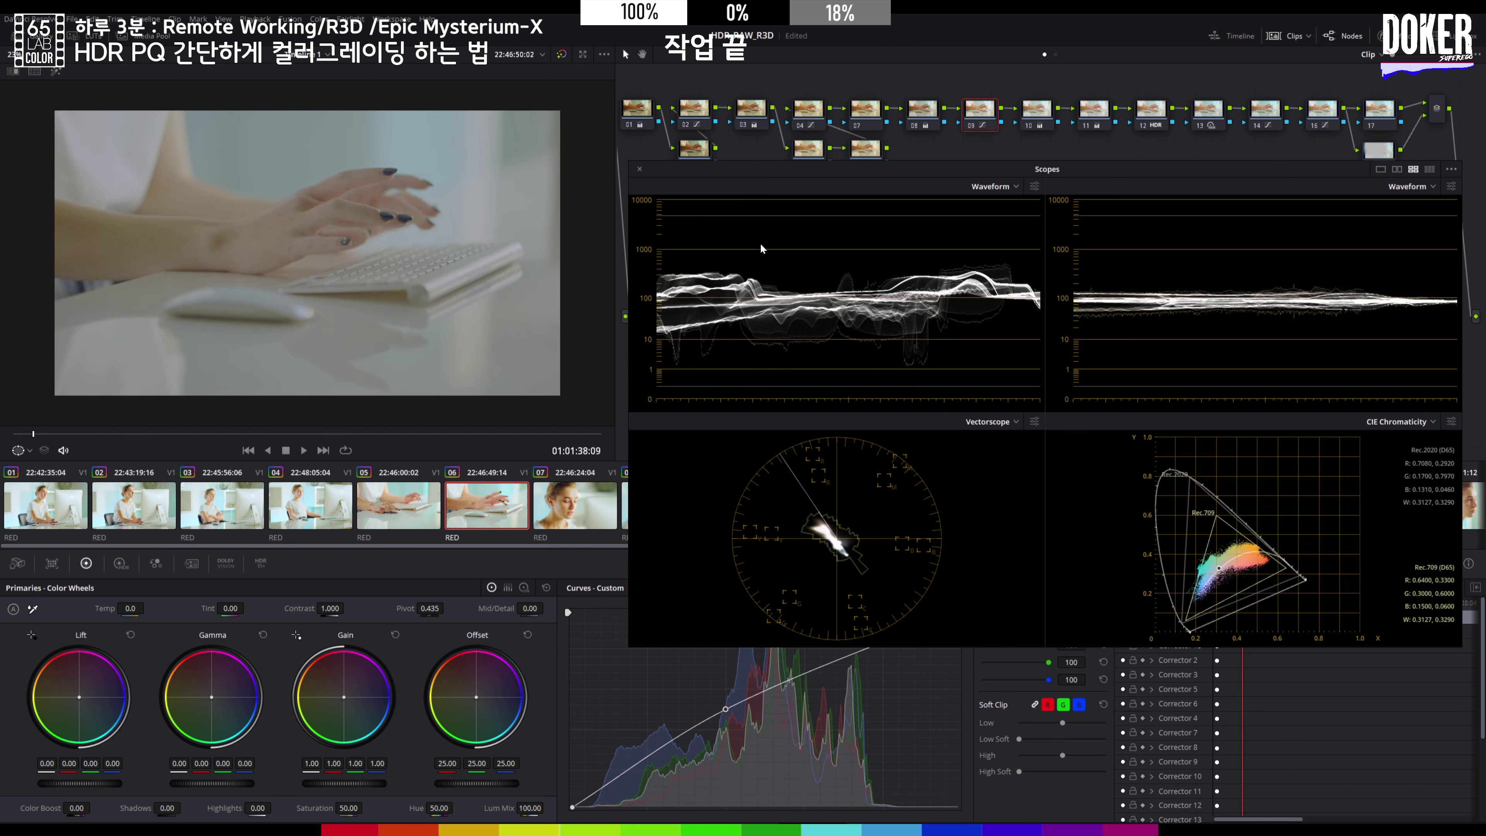
click(639, 169)
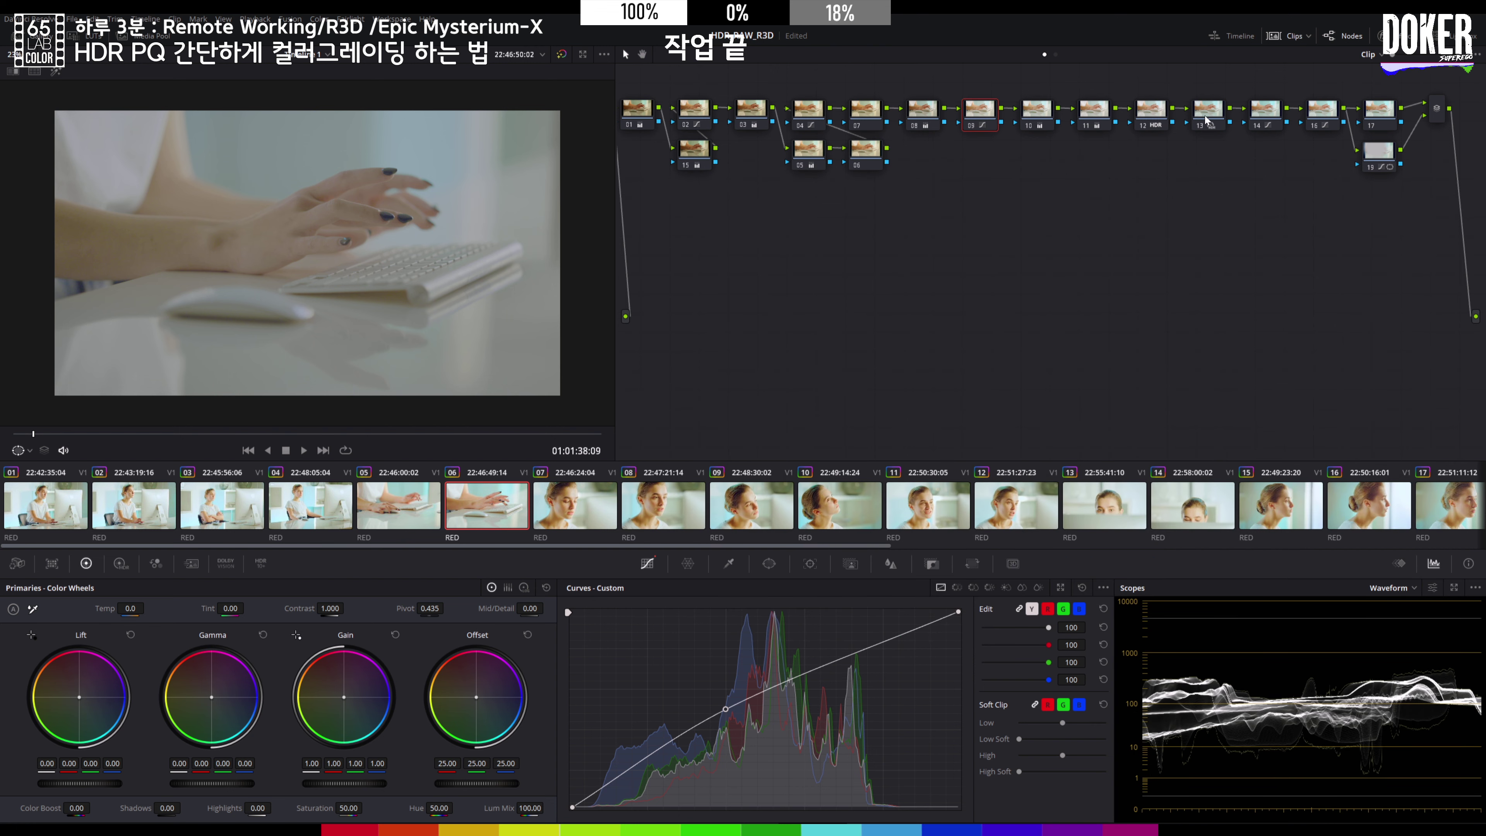
- Try applying clip 06's grade to clip 07 and undo the copy
click(579, 518)
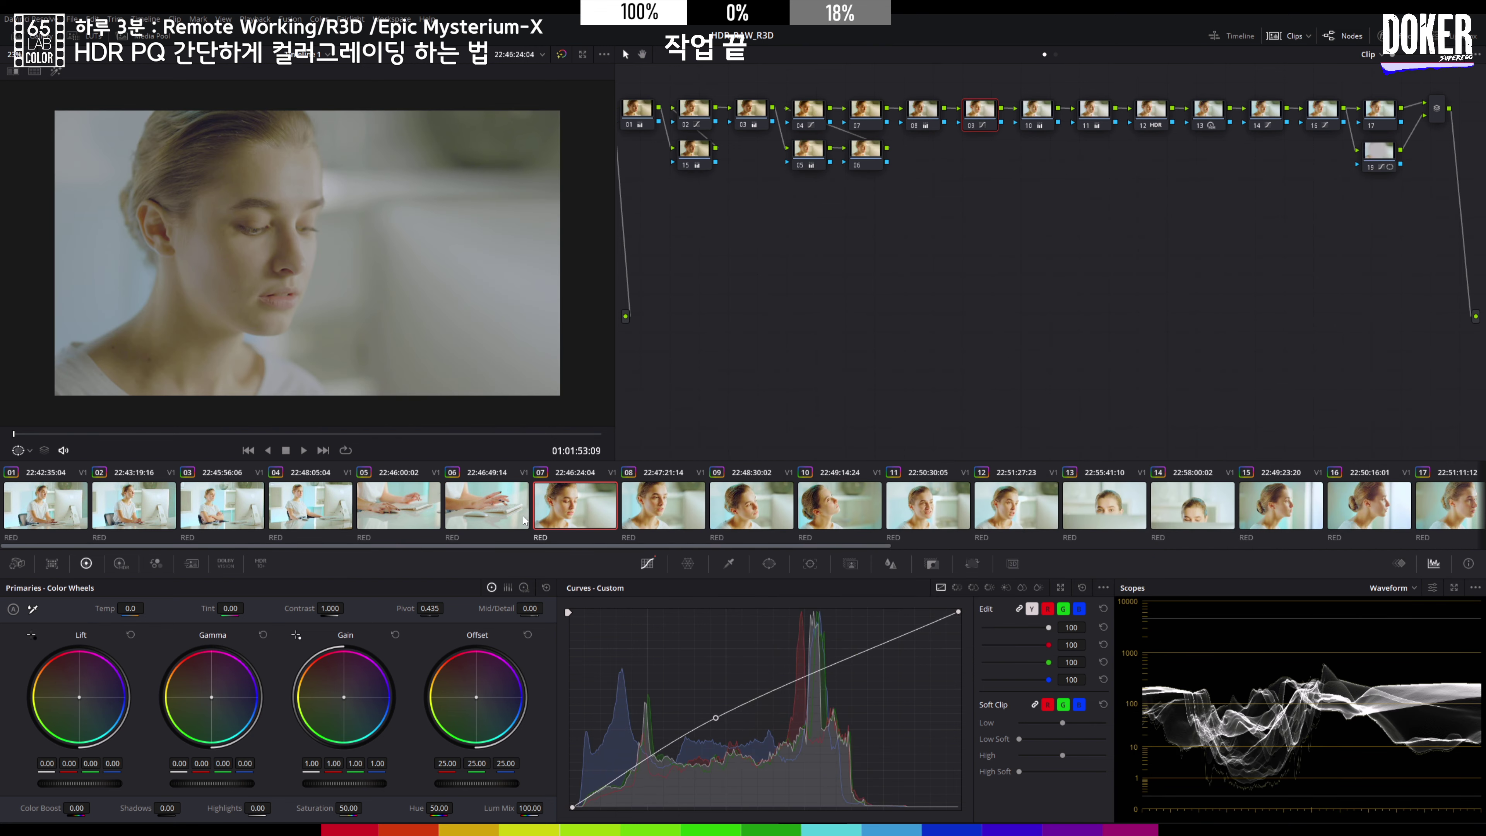
middle_click(490, 512)
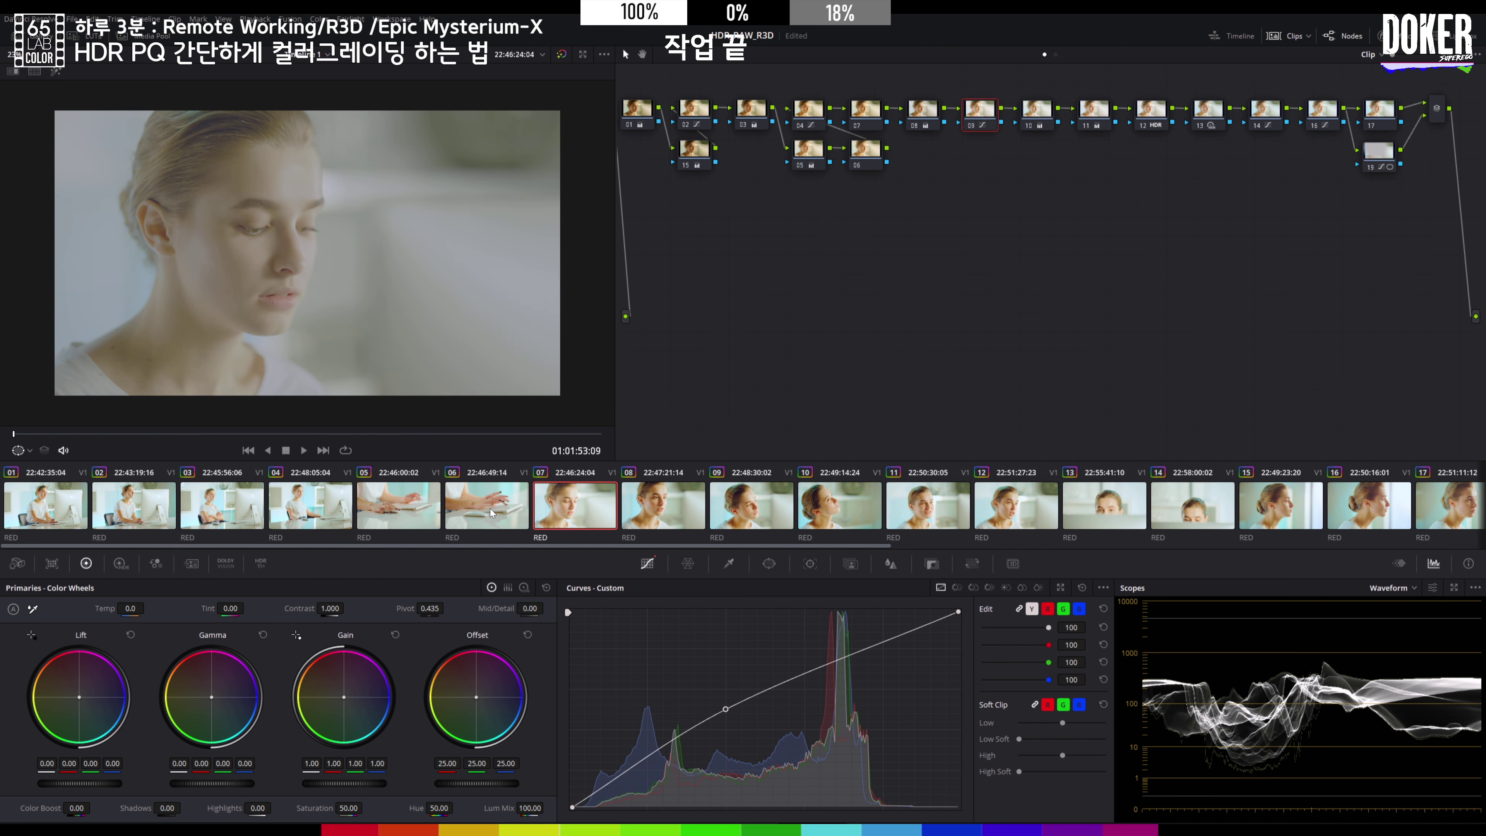
key(ctrl+z)
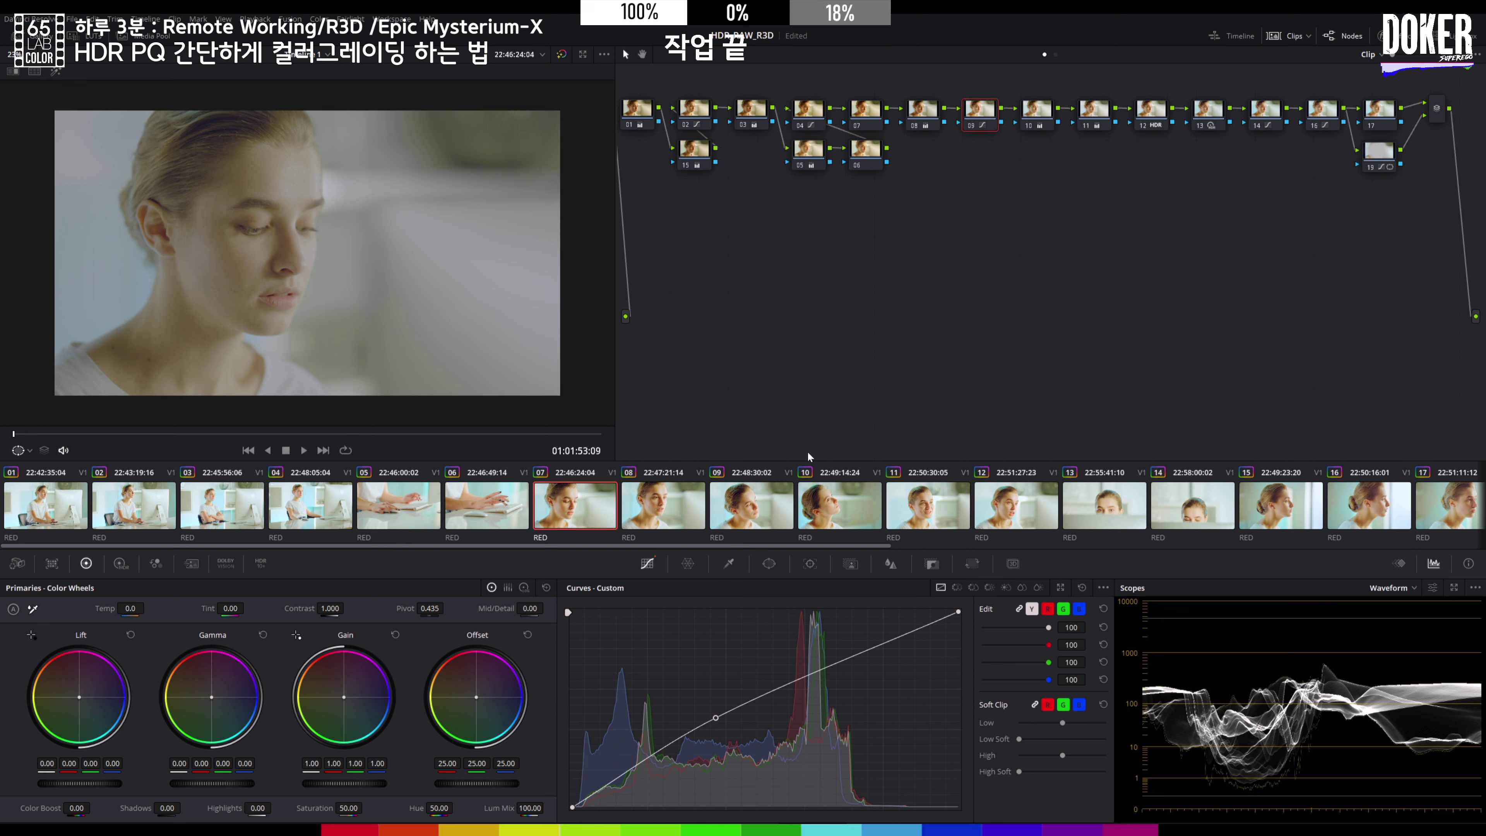
- In clip 07, raise node 09's curve midpoint slightly and set node 03's Lift to -0.04 and Gamma to 0.03
mouse_move(713, 718)
mouse_down()
mouse_move(726, 718)
mouse_move(721, 702)
mouse_move(711, 713)
mouse_up()
click(761, 113)
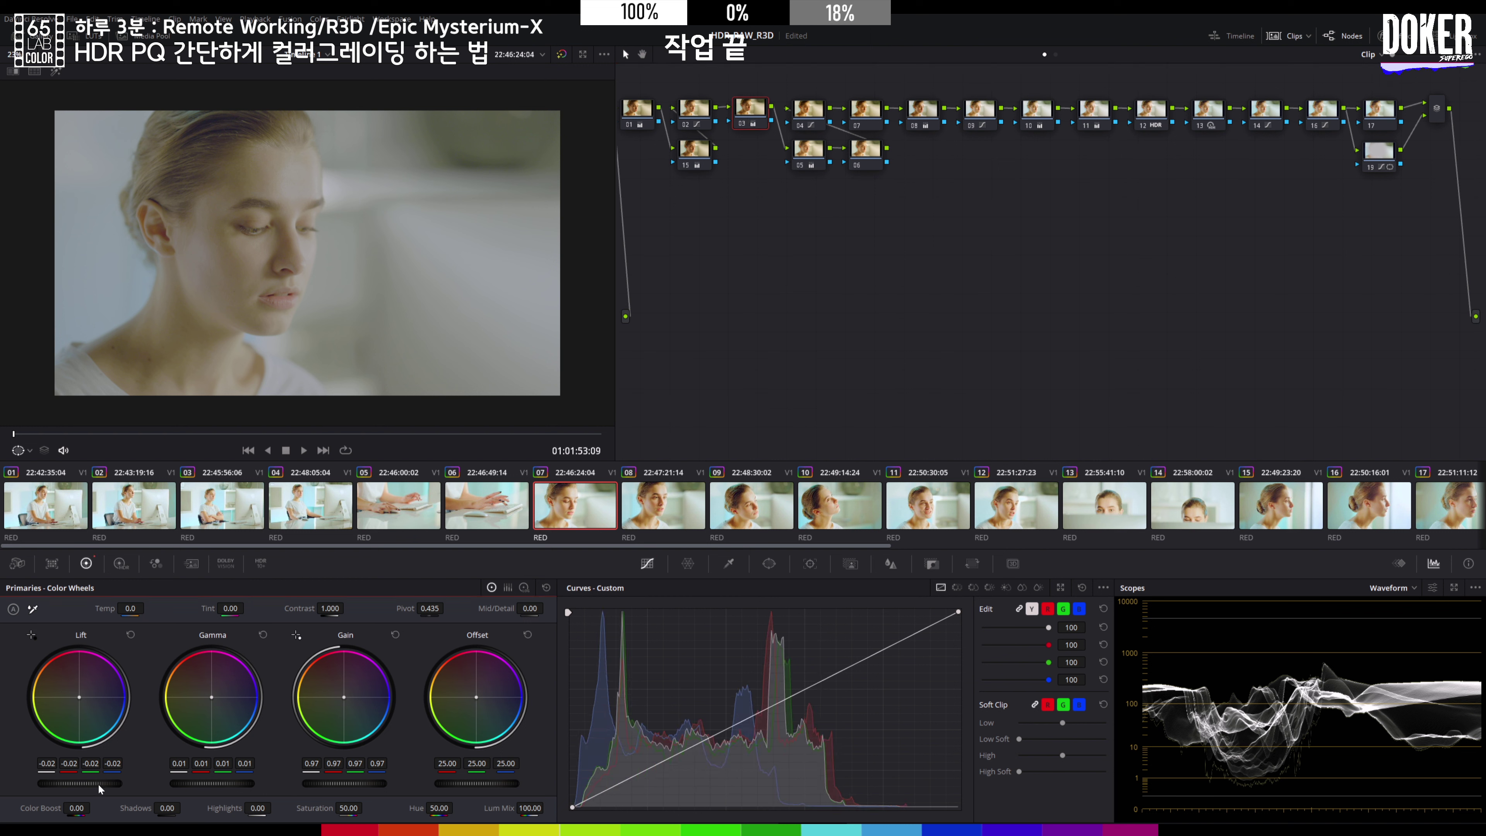
drag(80, 783, 72, 783)
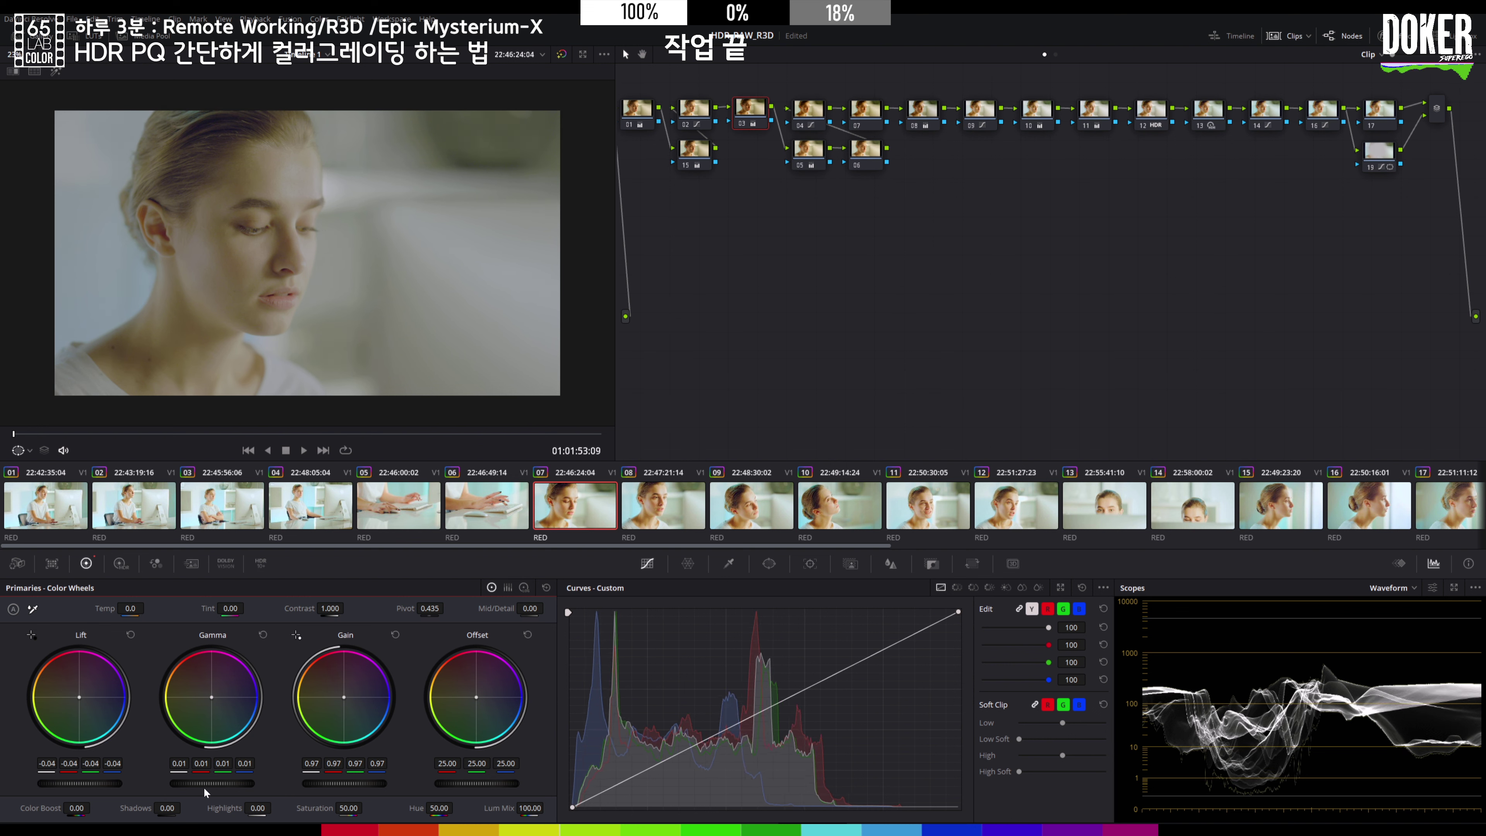
drag(213, 784, 229, 783)
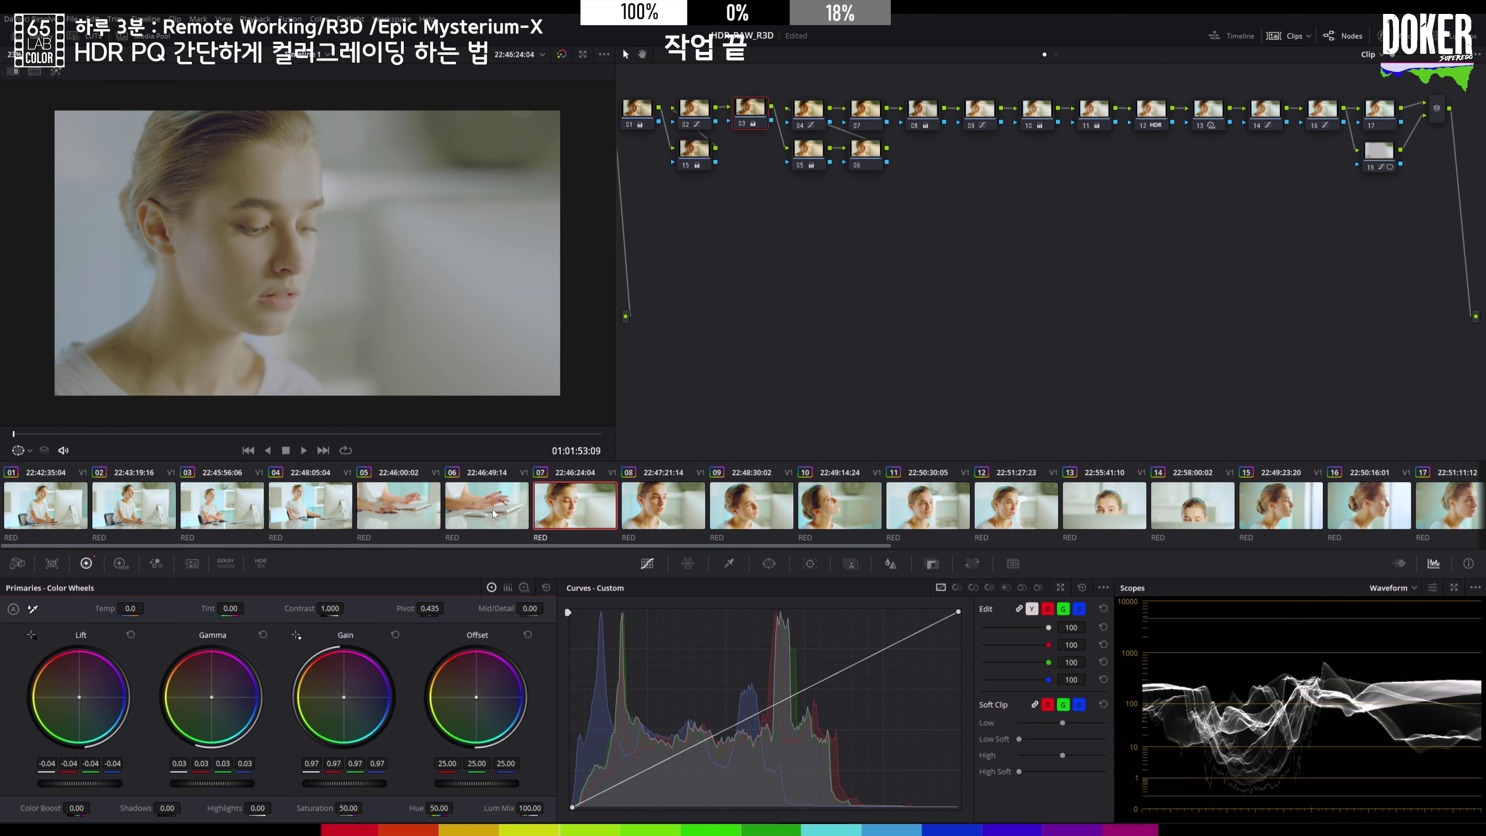
- In clip 07, lower node 09's curve midpoint slightly and shift node 02's curve point toward the darker tones
click(819, 111)
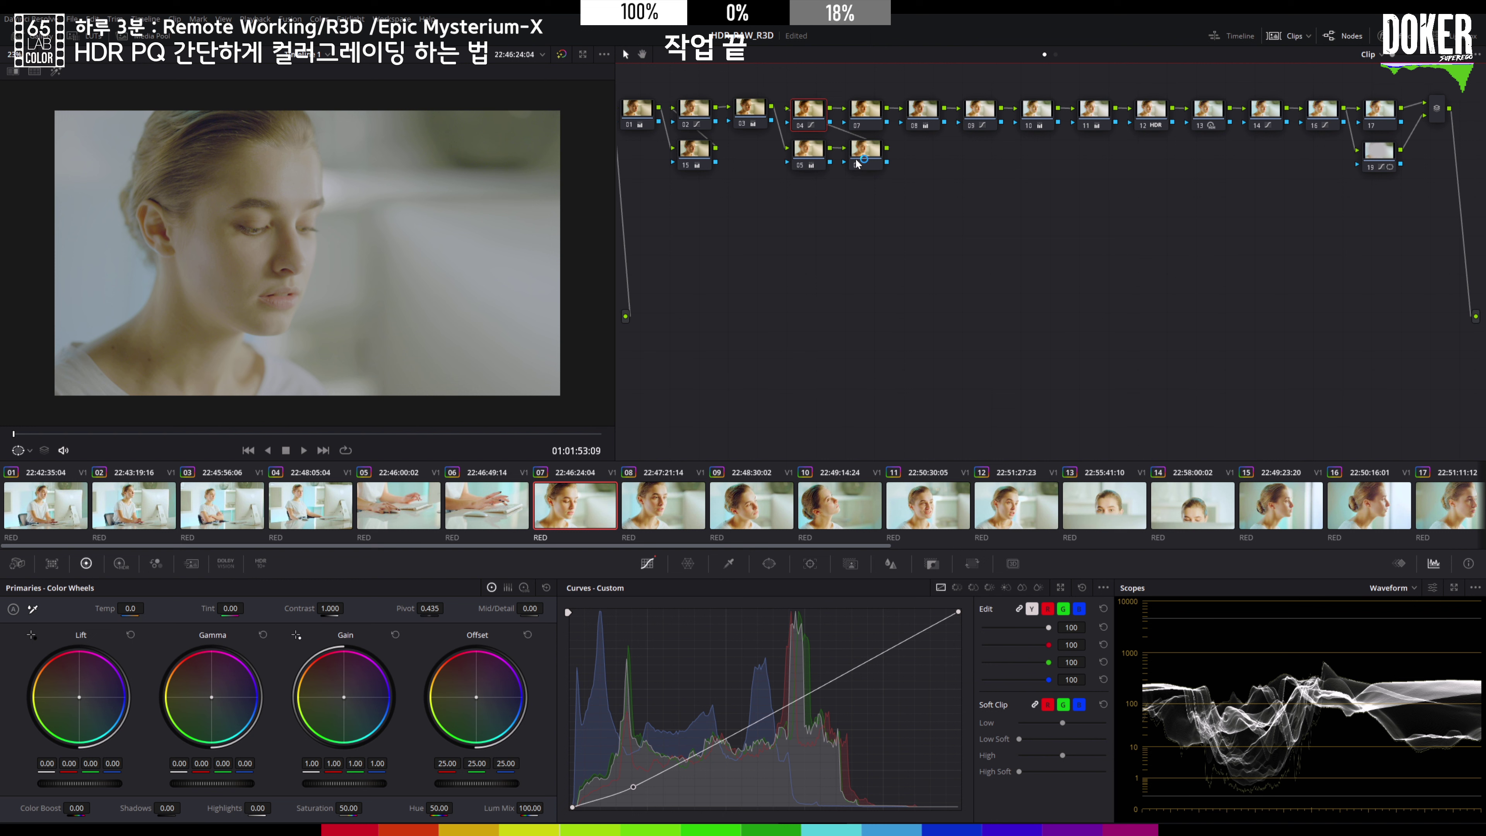
click(978, 122)
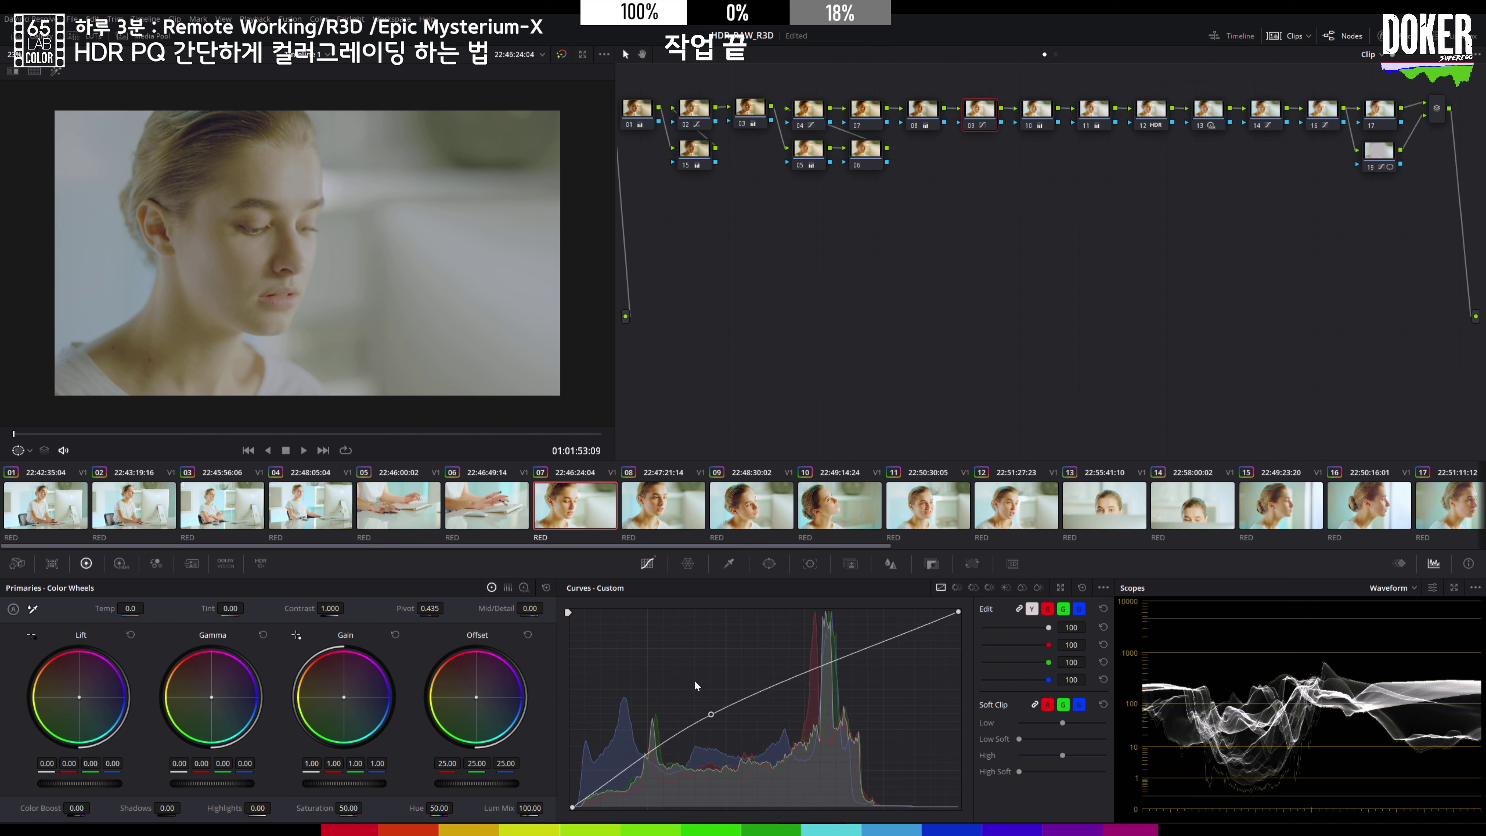
mouse_move(711, 713)
mouse_down()
mouse_move(688, 733)
mouse_move(736, 703)
mouse_move(731, 725)
mouse_move(719, 715)
mouse_move(656, 762)
mouse_move(686, 722)
mouse_move(742, 706)
mouse_move(733, 694)
mouse_move(711, 717)
mouse_up()
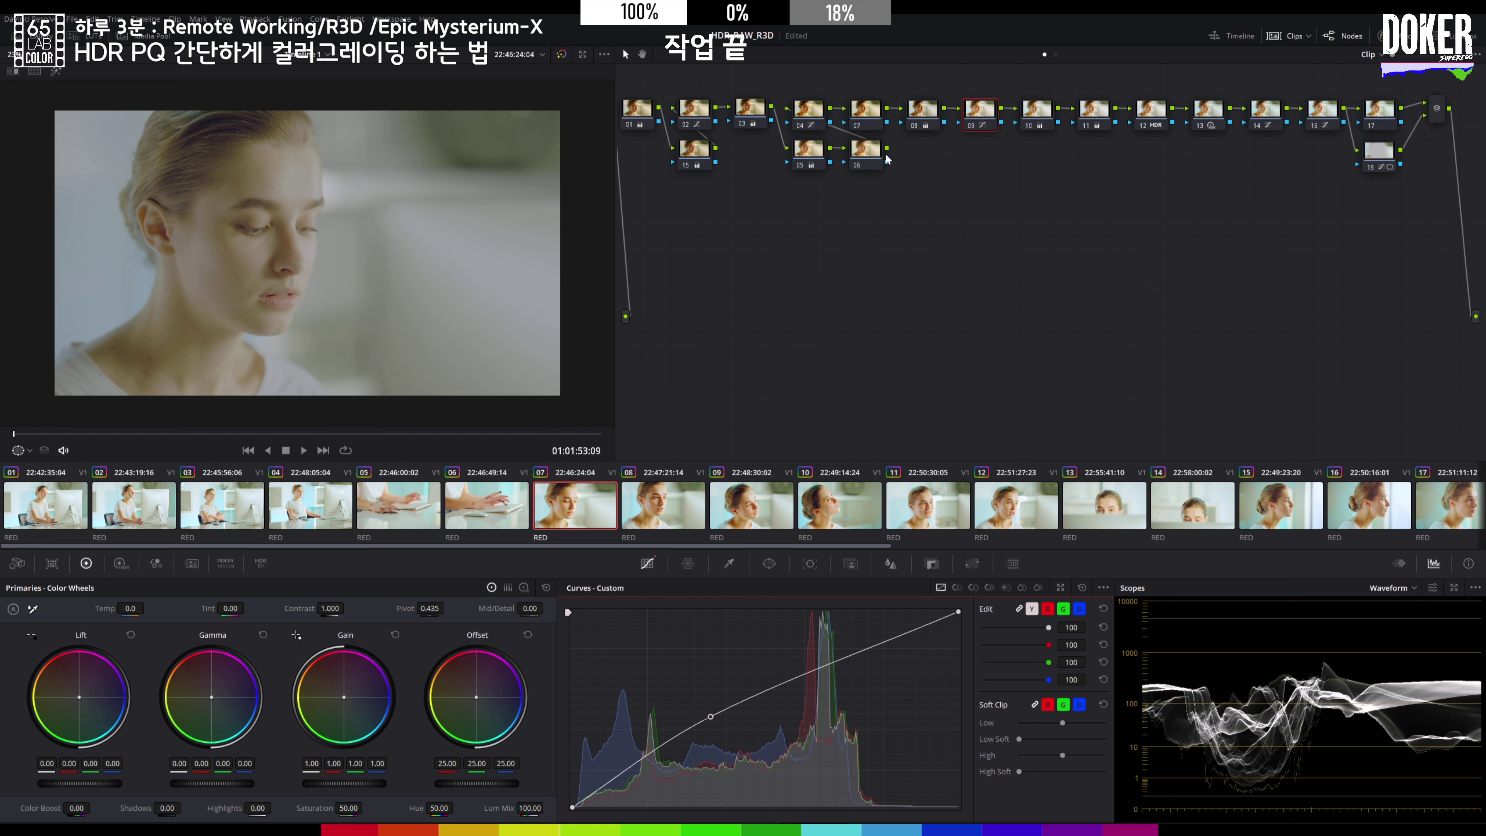
click(818, 122)
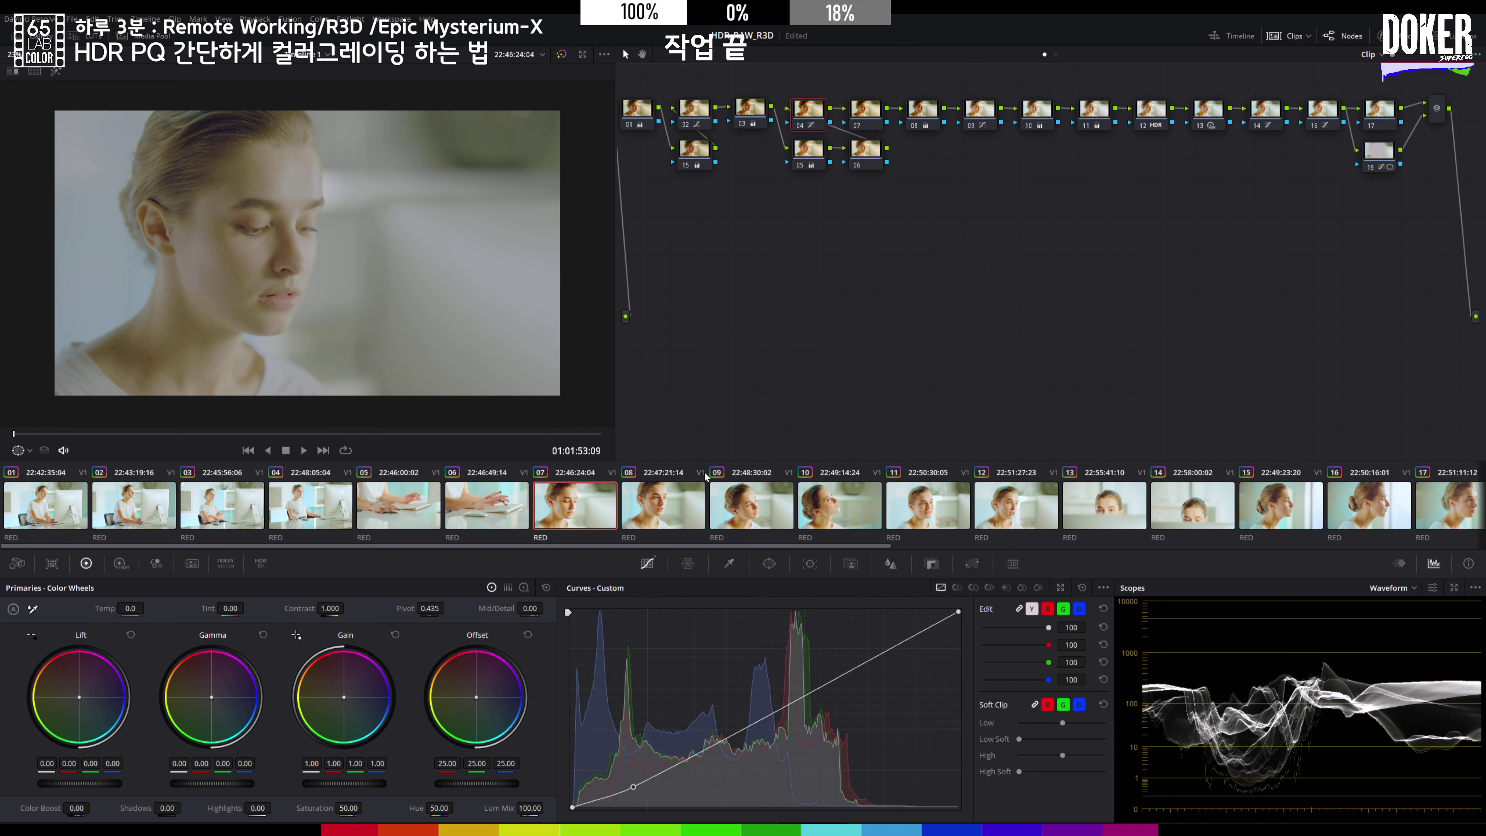
click(693, 112)
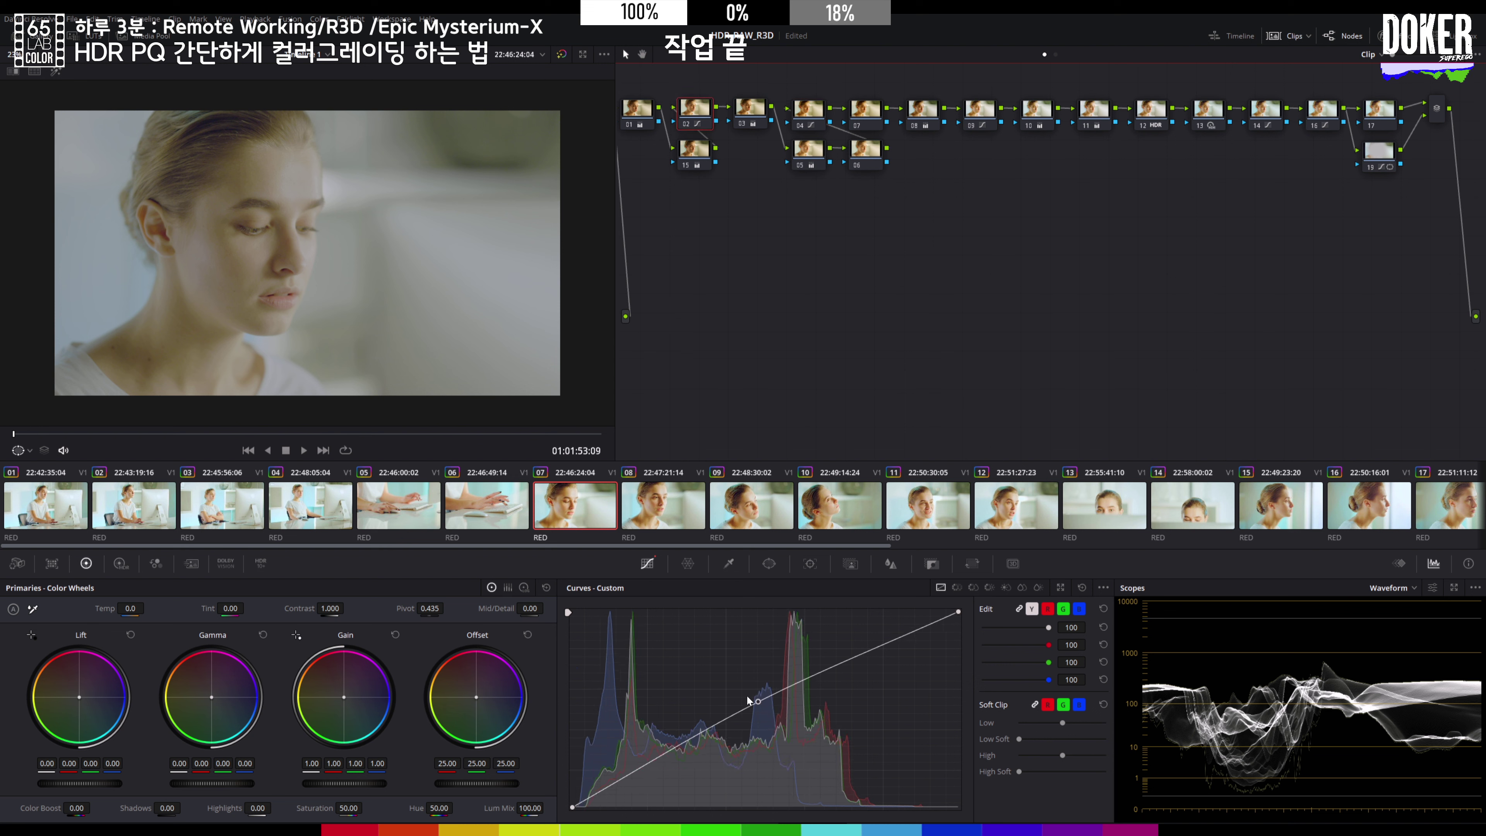
drag(757, 701, 732, 711)
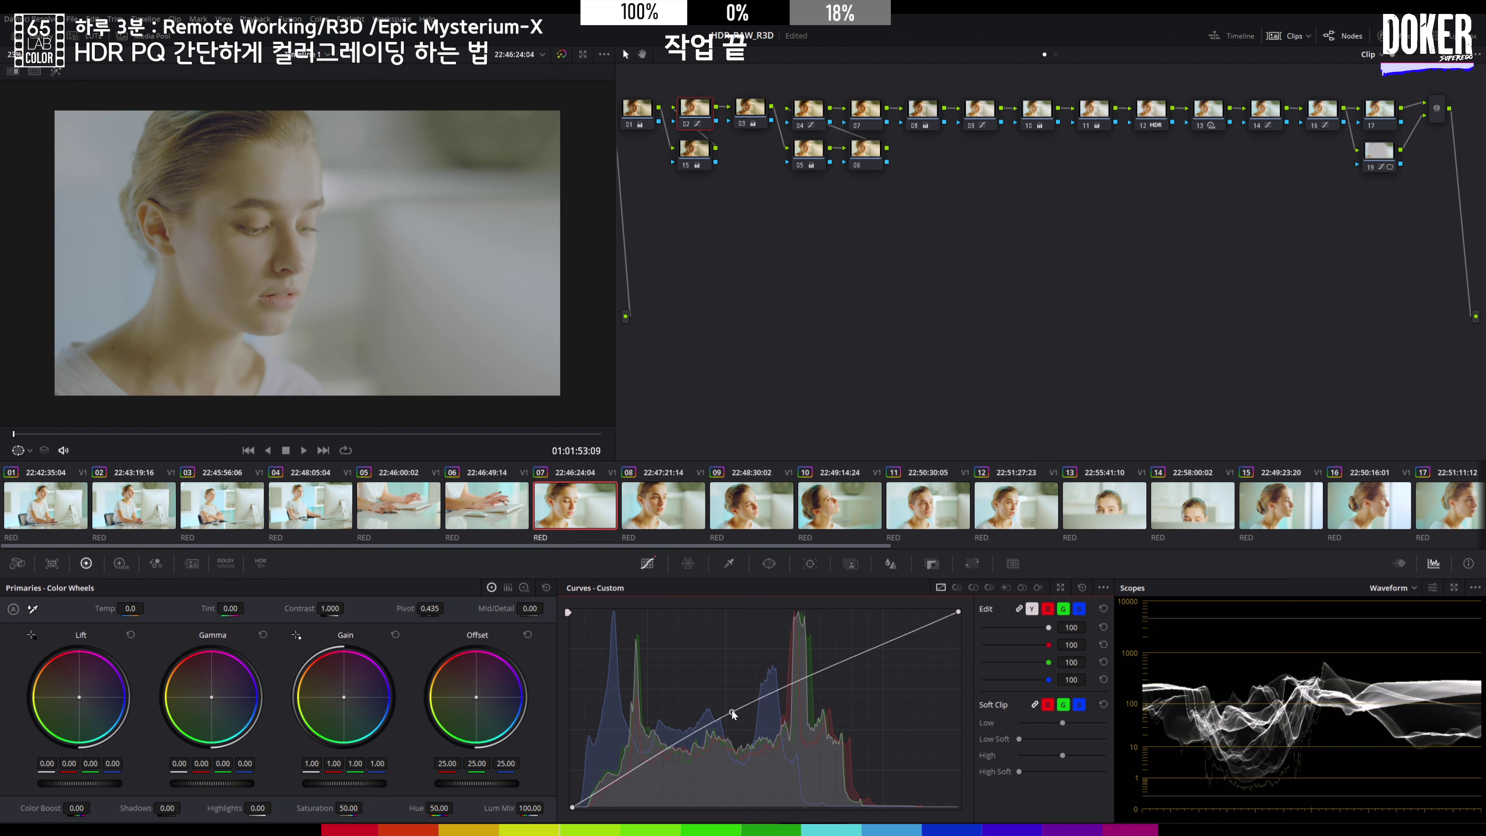
key(space)
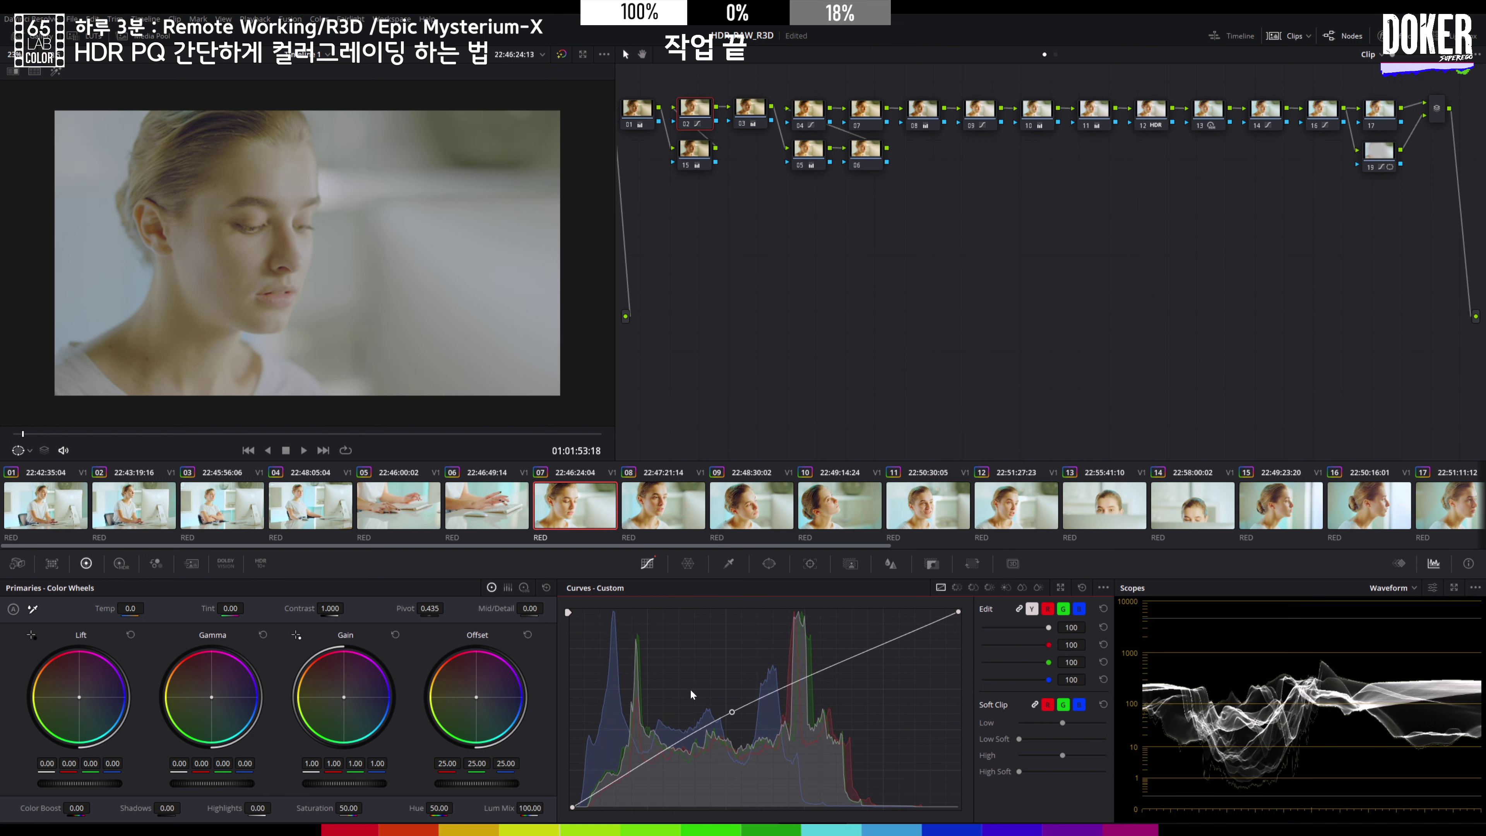
- Apply clip 07's adjusted grade to clips 08, 09, 10 and 11 one after another
click(650, 513)
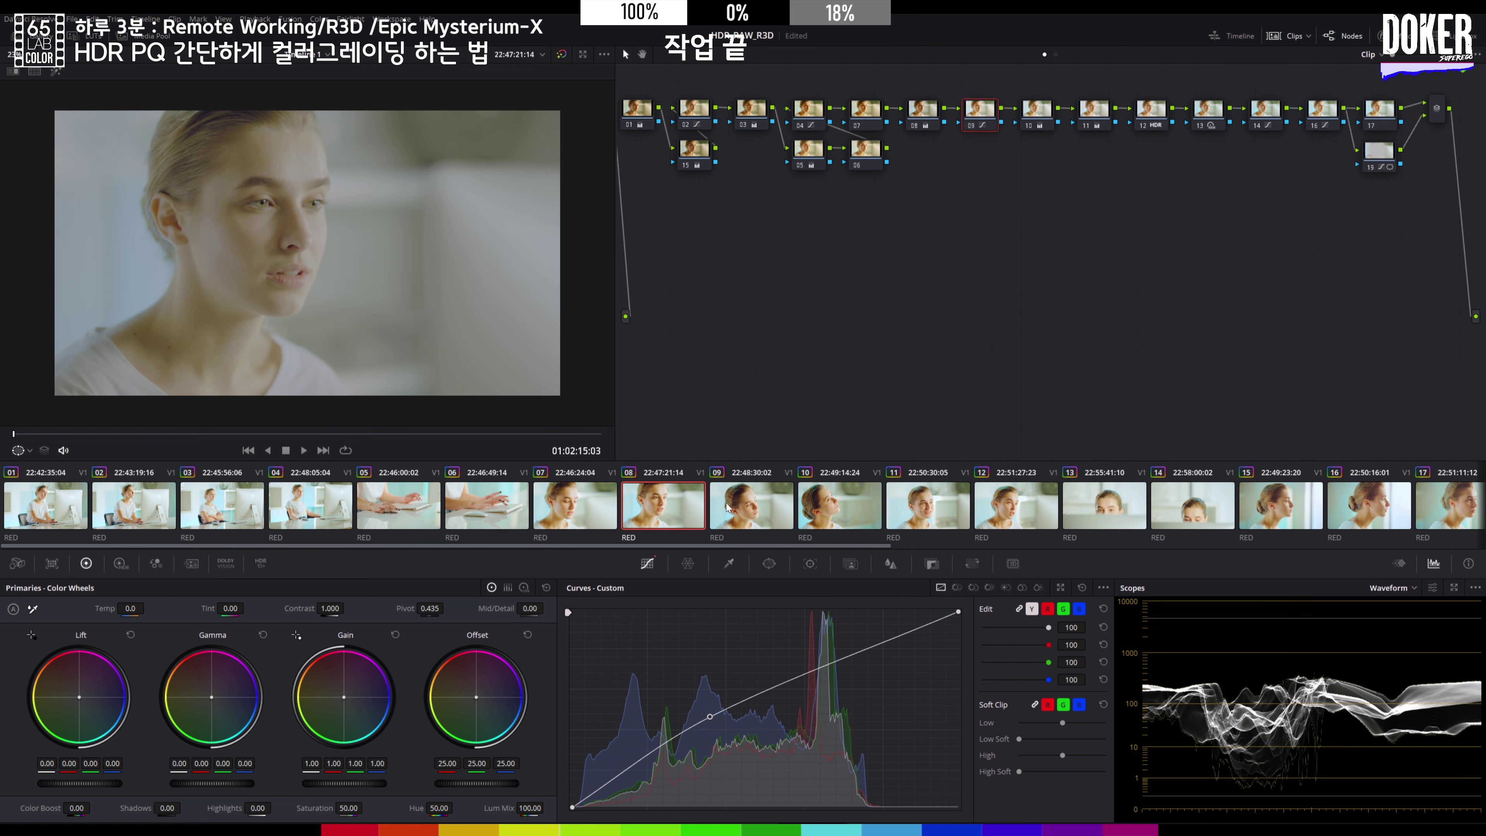
key(Down)
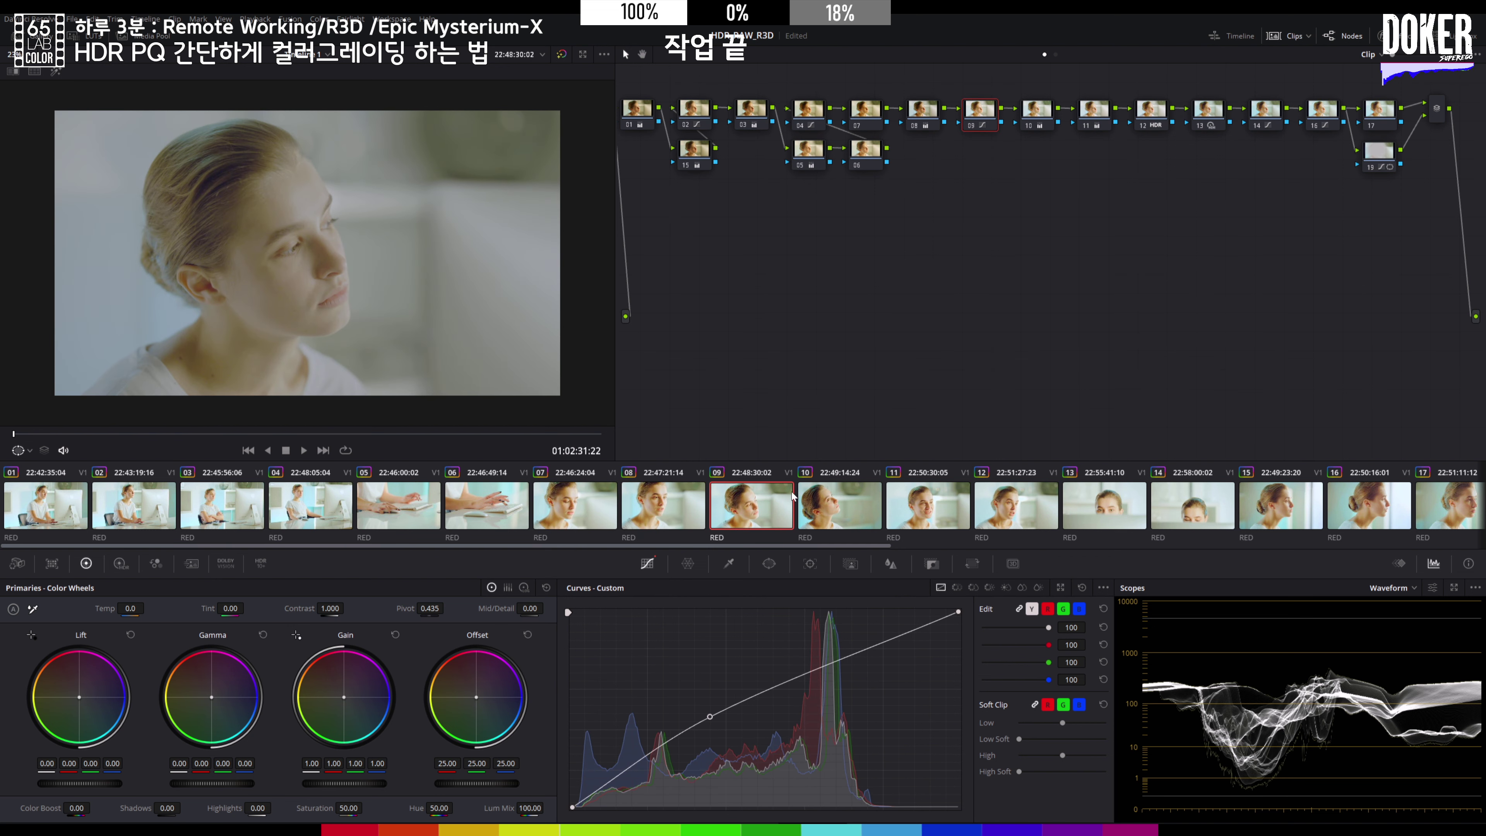
key(Down)
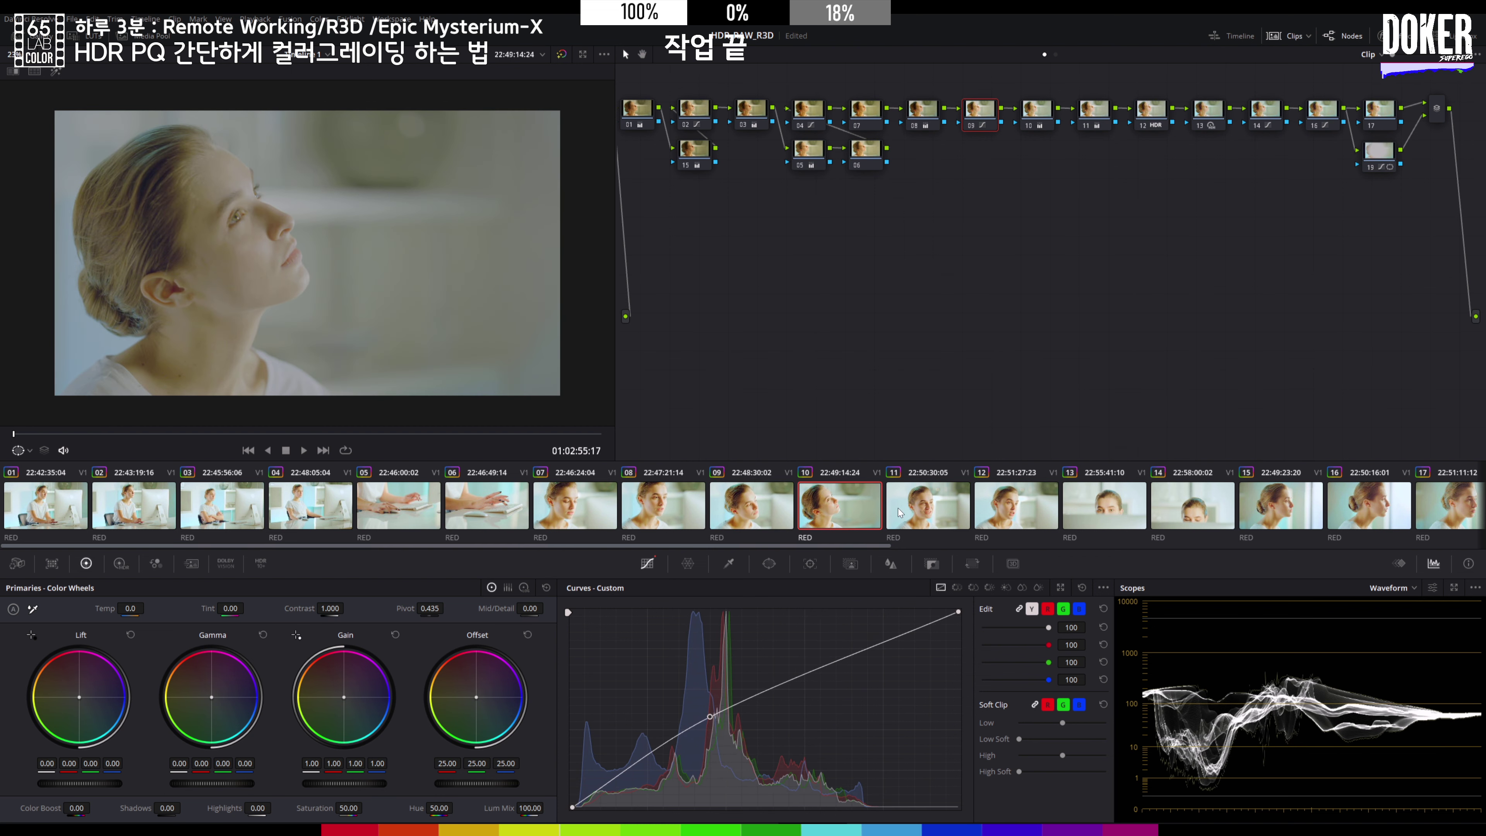
click(931, 507)
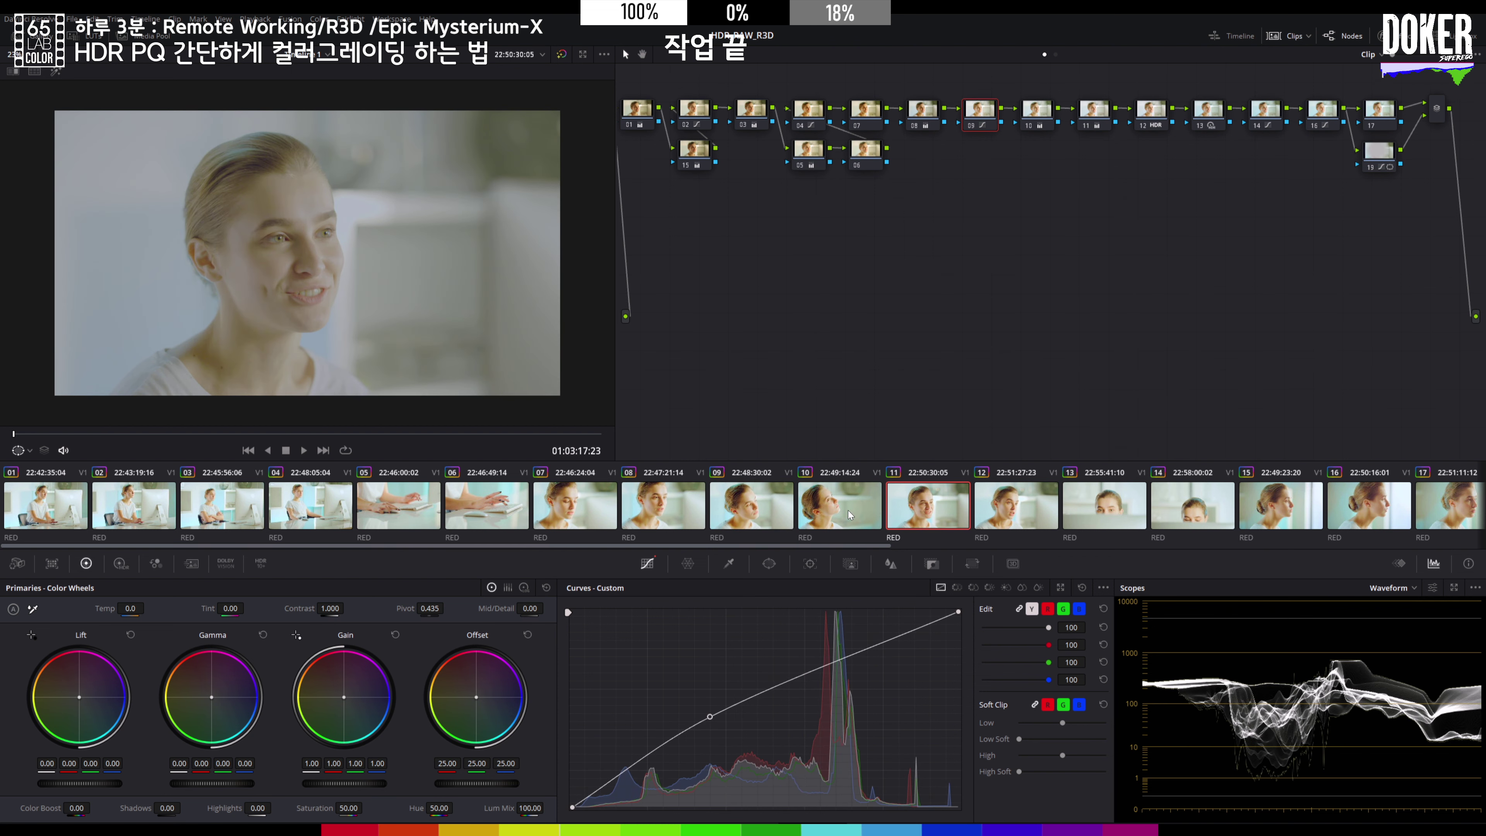
- In clip 11, move node 18's circular window right and slightly down onto the face, and apply clip 11's grade to clip 12
click(1374, 159)
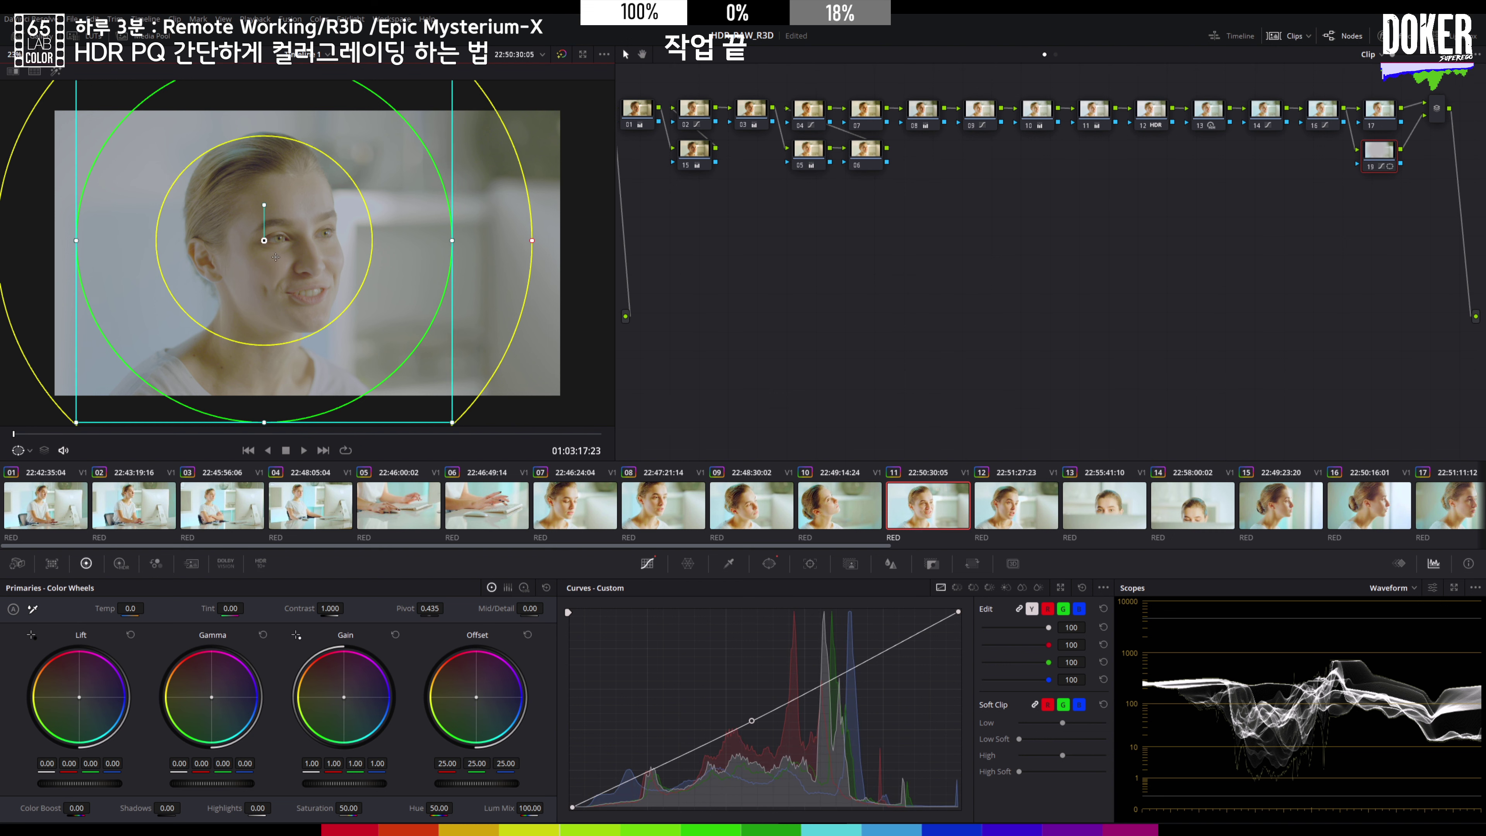
drag(259, 252, 280, 258)
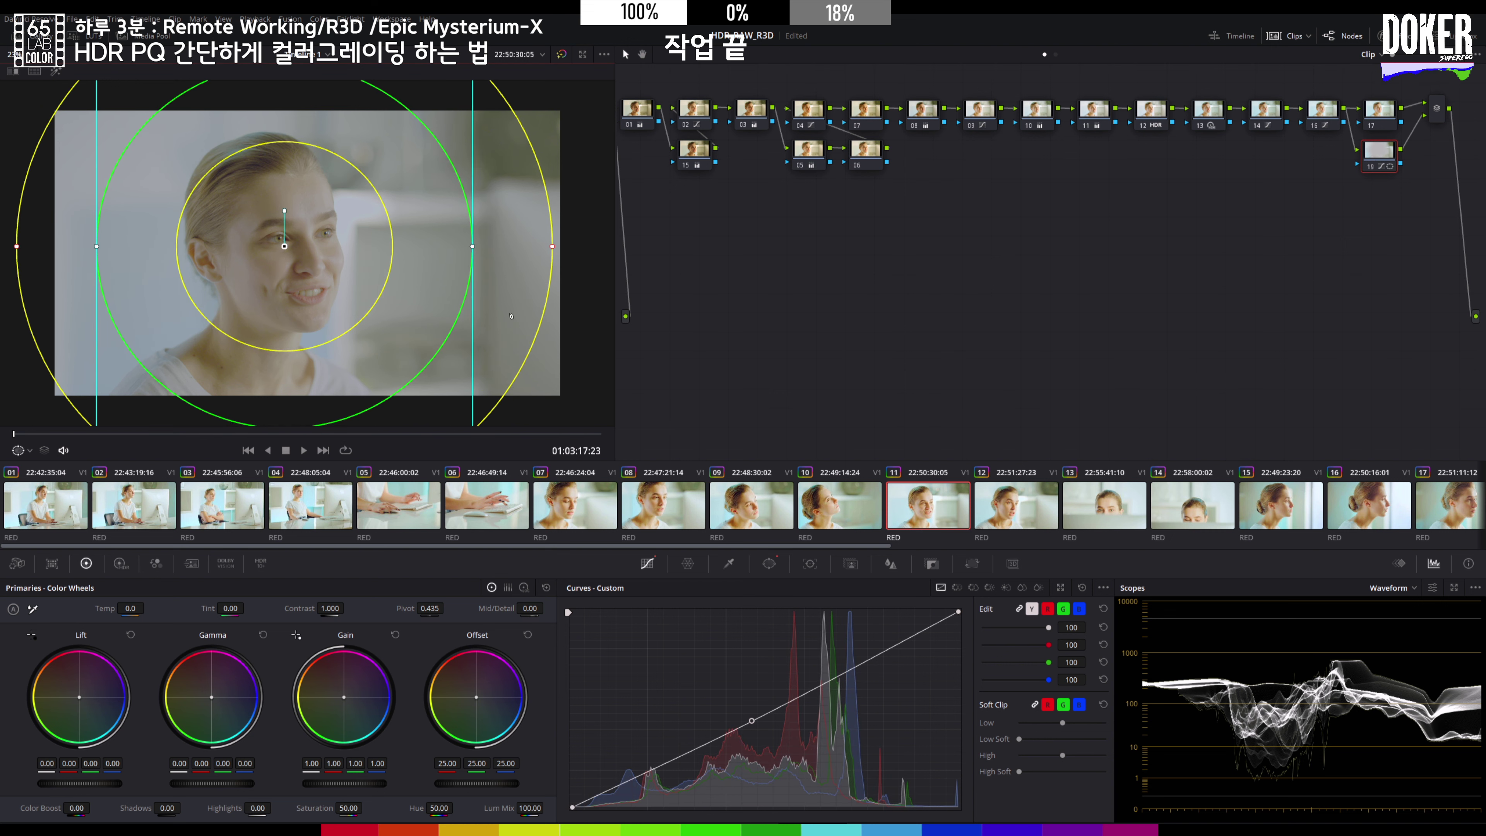
click(1032, 511)
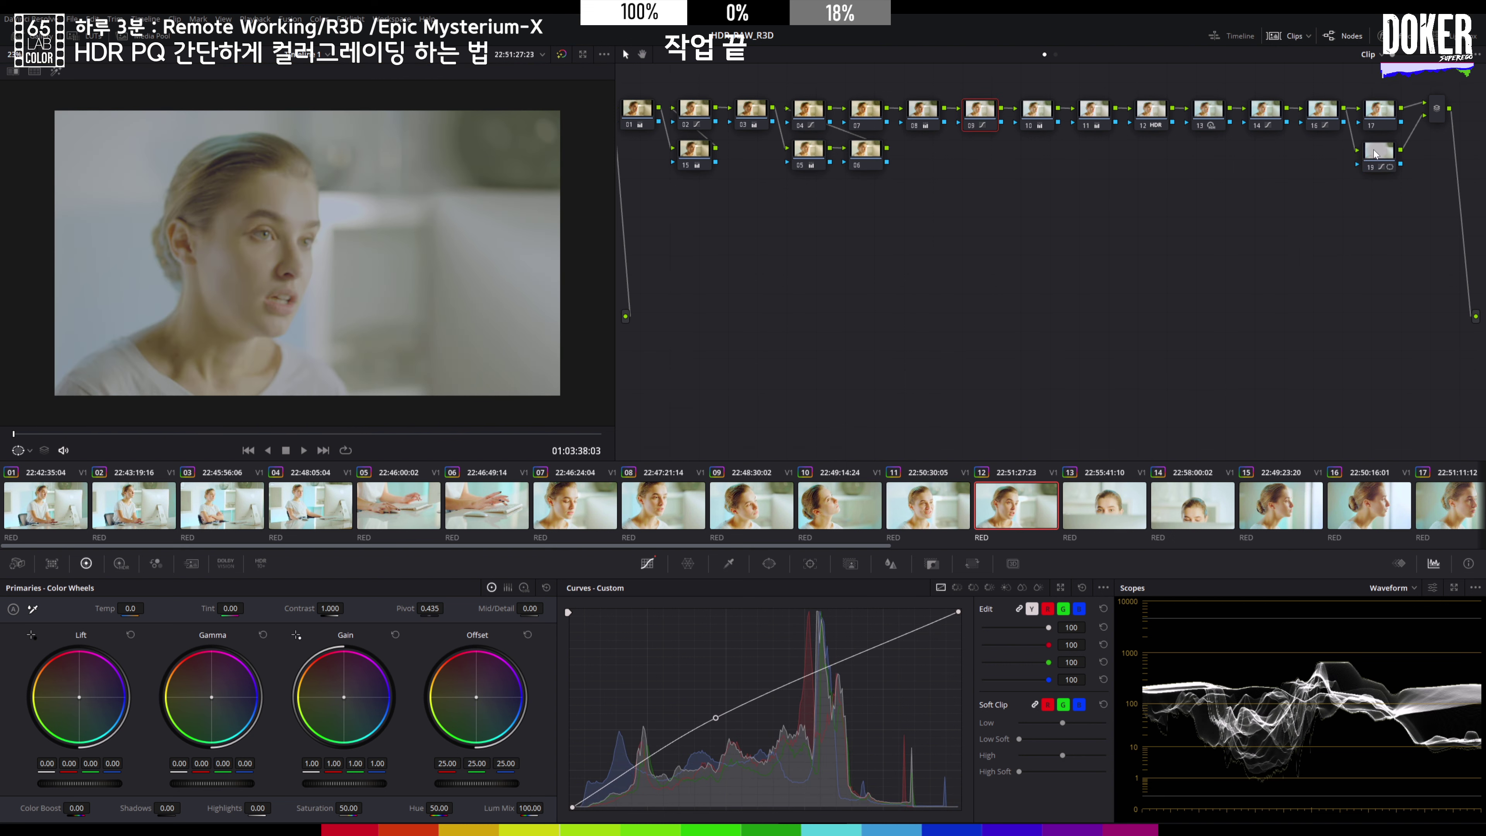
middle_click(934, 500)
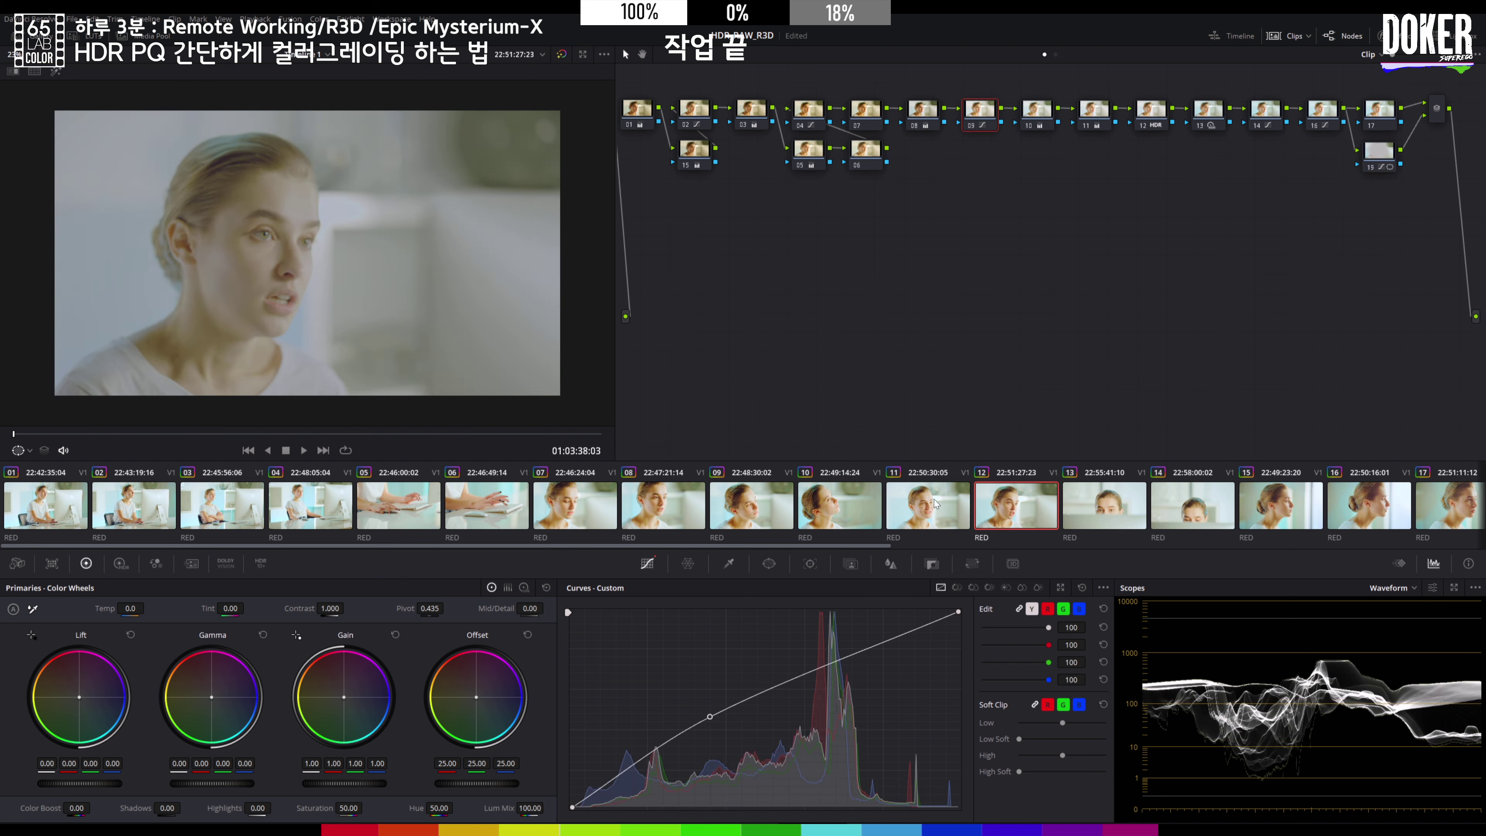
- Carry the adjusted grade over to clip 13 and set its node 03 Lift to -0.06 and Gamma to 0.04
click(1091, 503)
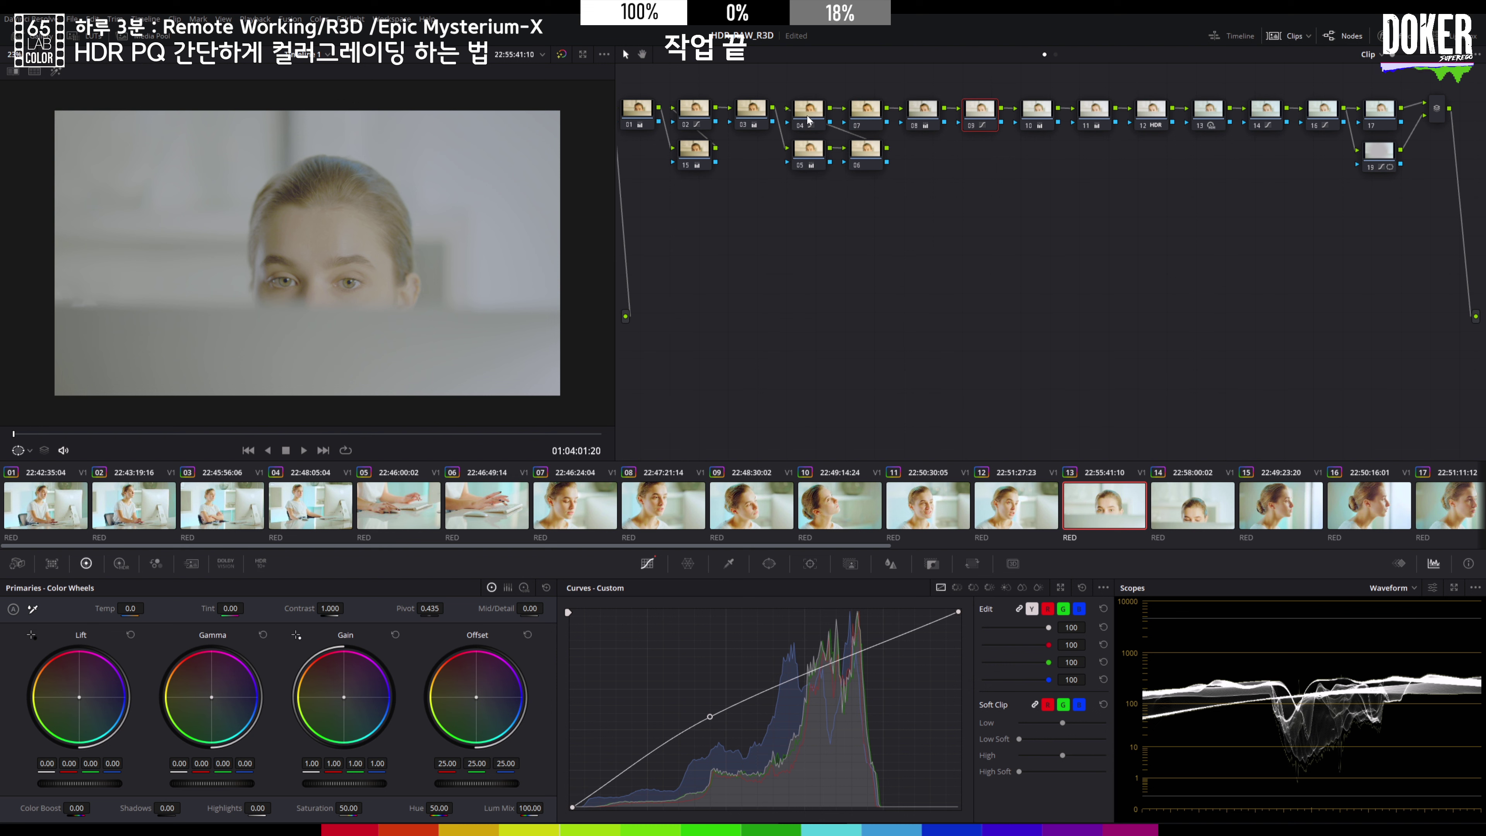
click(751, 111)
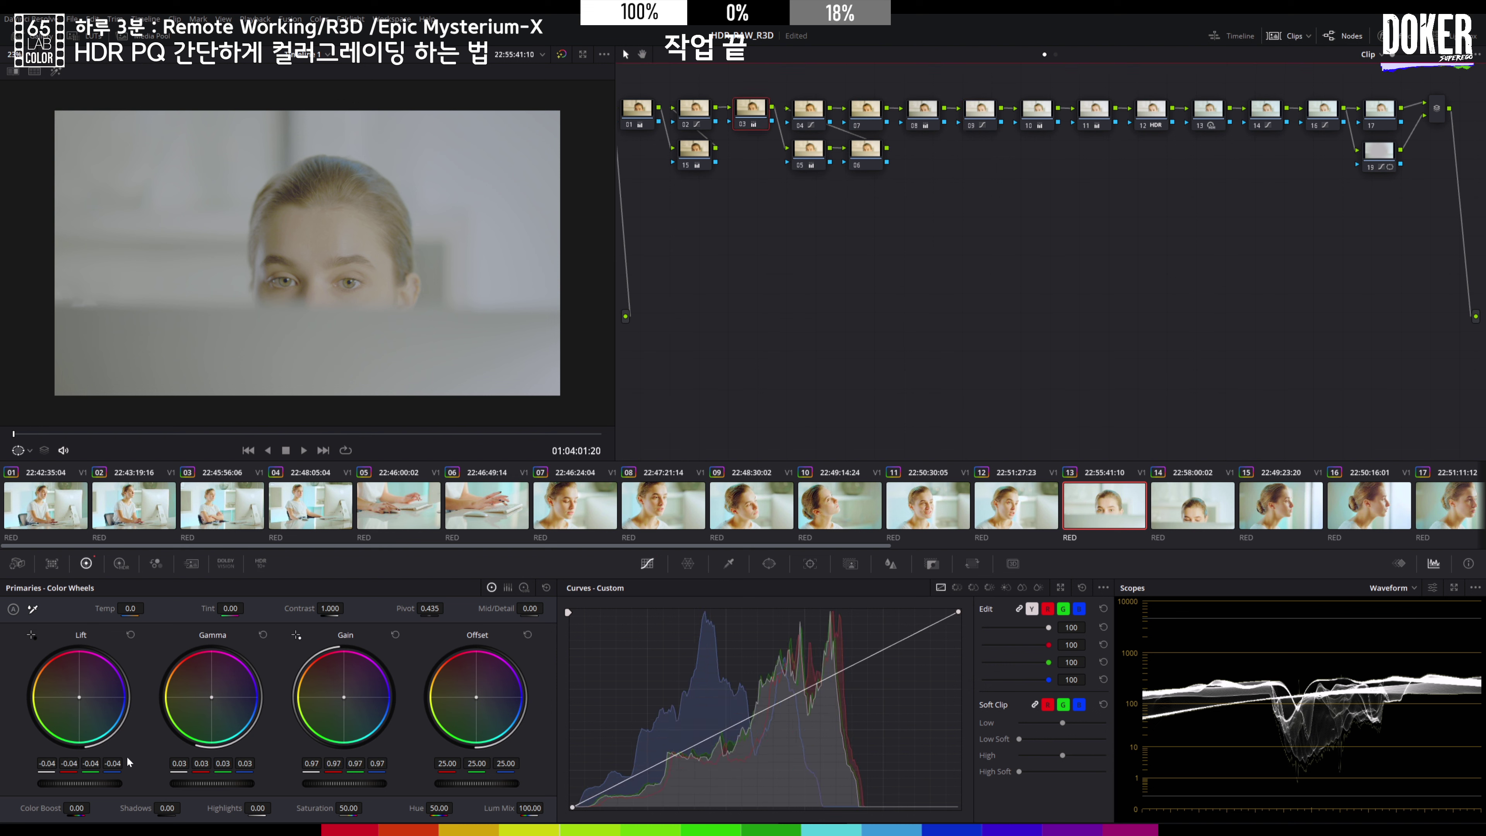
drag(84, 783, 70, 782)
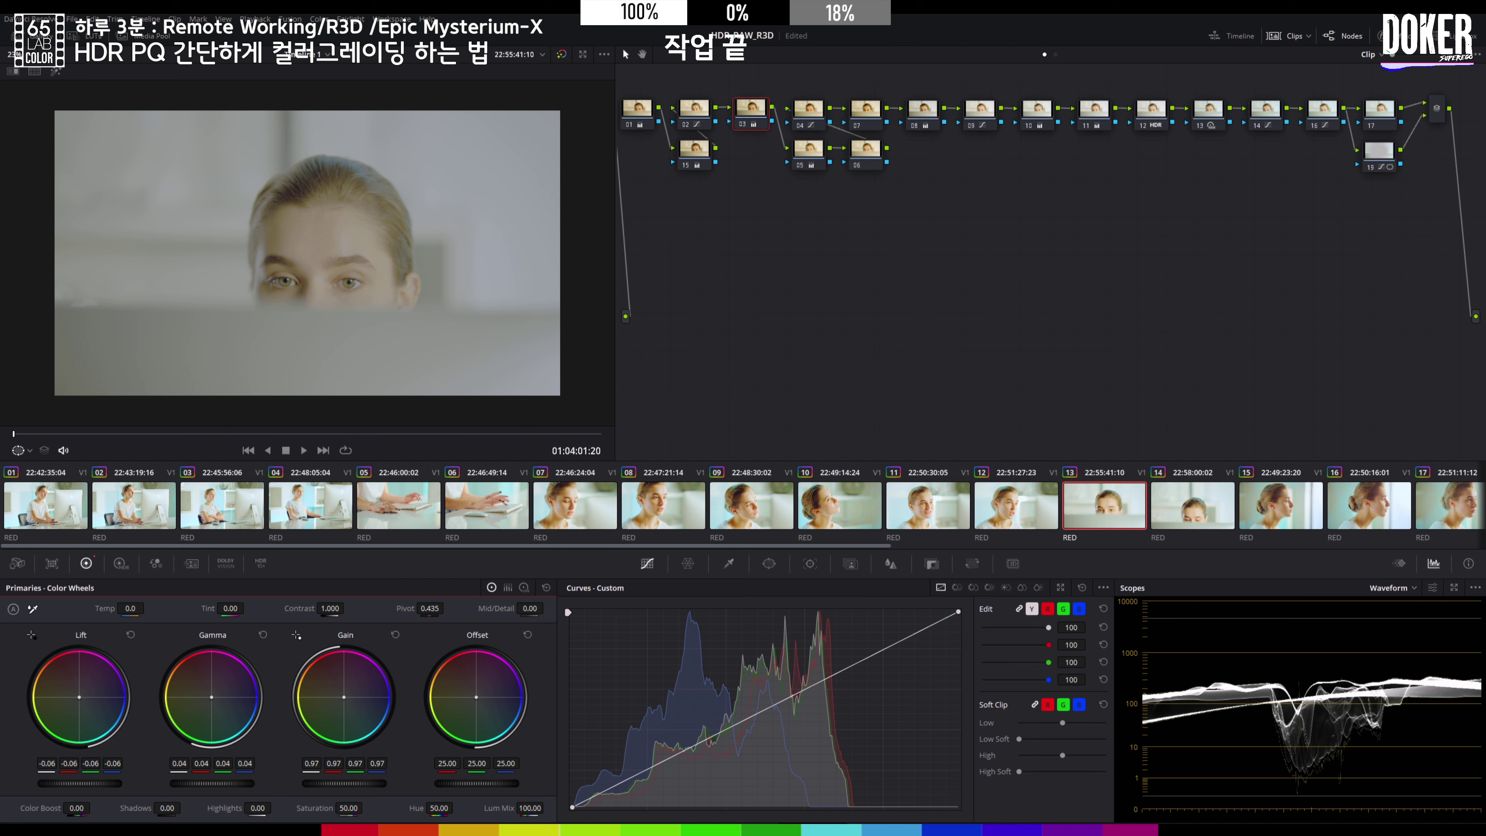
- In clip 13, set node 03's Gamma to 0.03, and node 05's luminance Lift to 0.02 and Gain to 0.93
drag(212, 782, 209, 782)
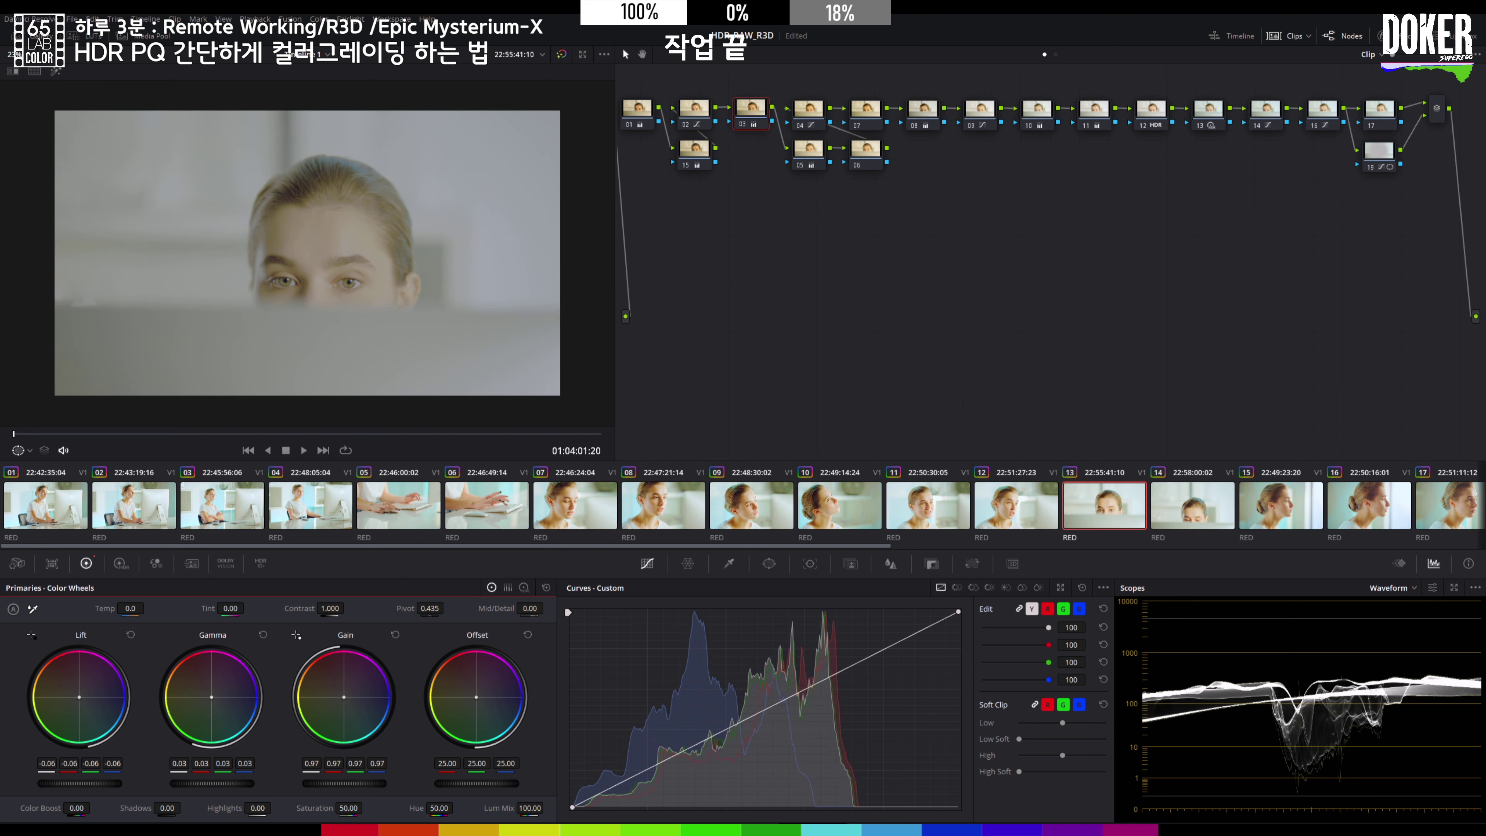
click(821, 151)
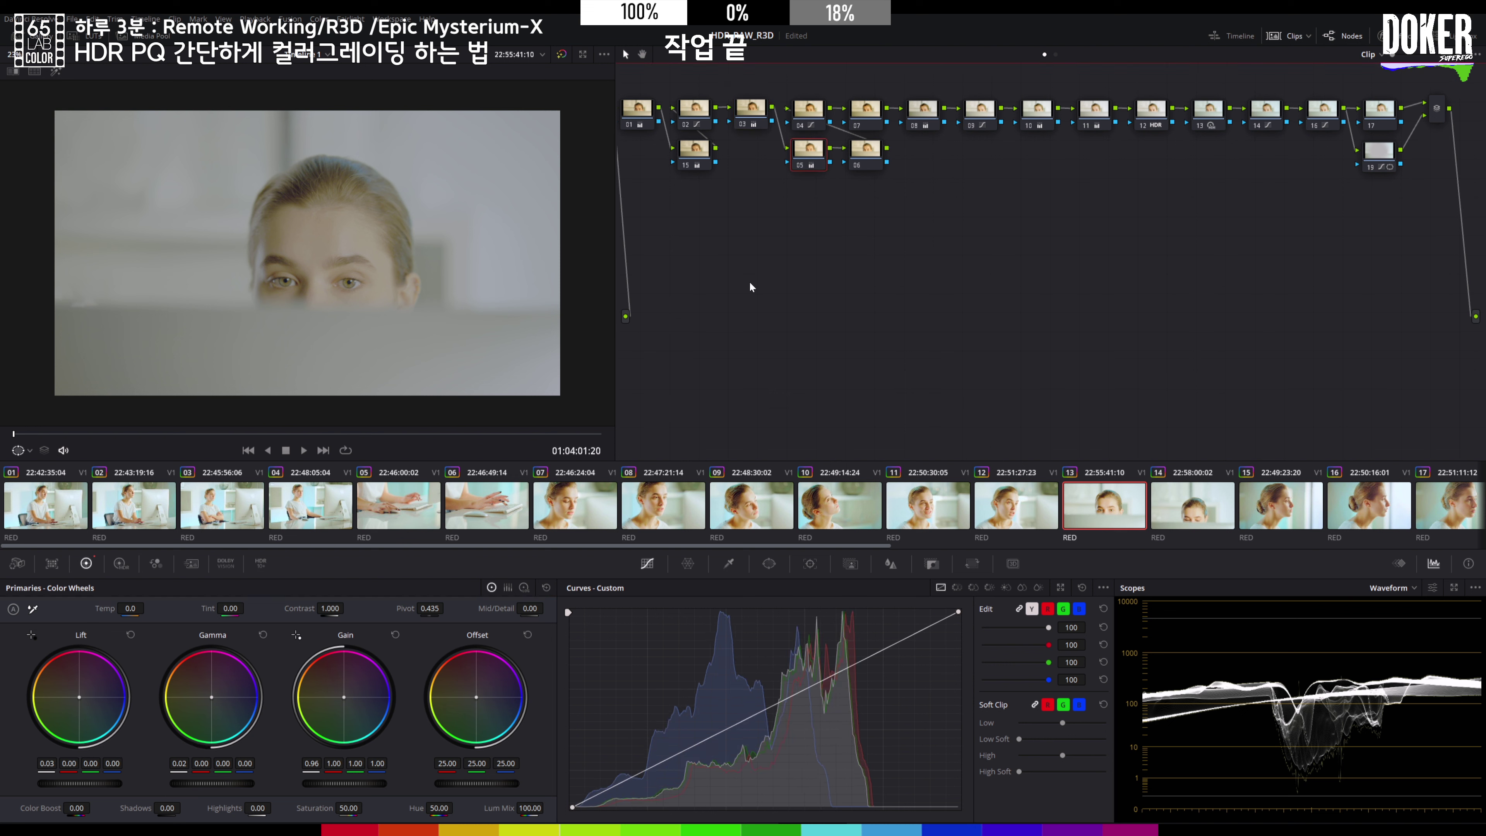
drag(323, 764, 319, 764)
drag(47, 764, 45, 764)
drag(179, 764, 180, 764)
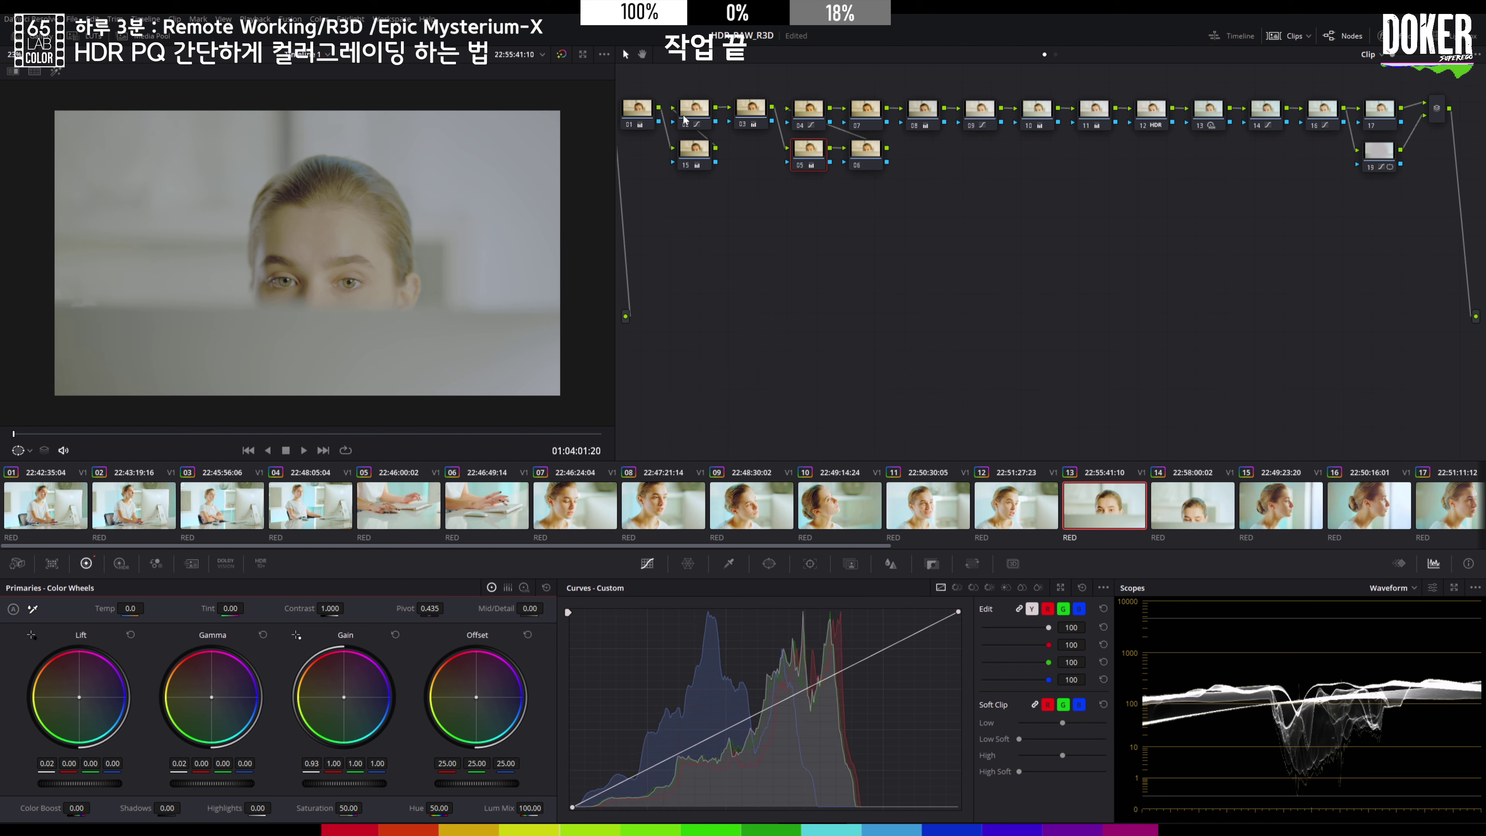
- In clip 13, shift node 02's curve point slightly up toward the brighter tones and play the clip to check it
click(694, 110)
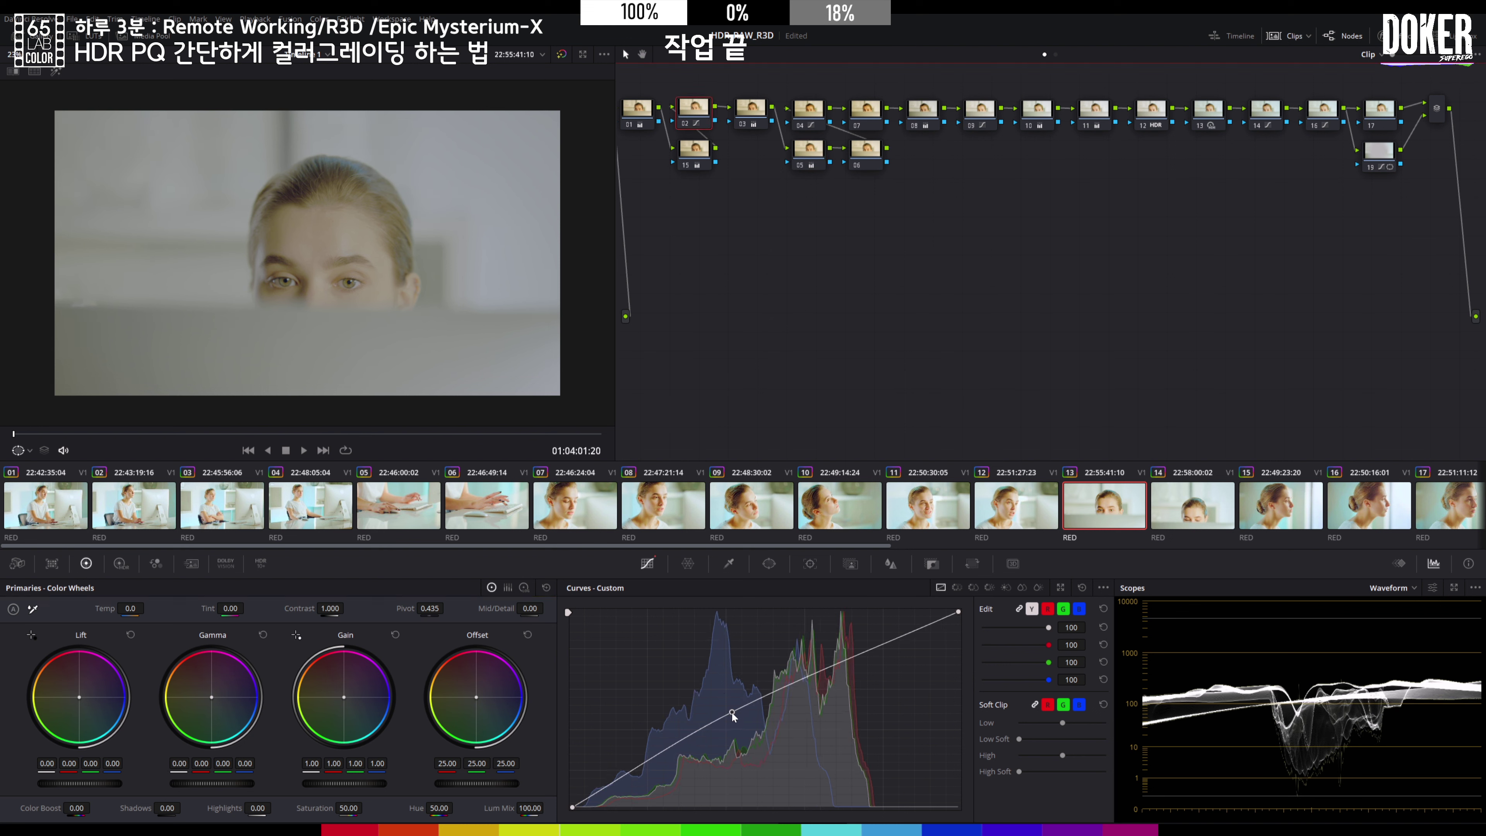
mouse_move(730, 704)
mouse_down()
mouse_move(751, 713)
mouse_move(741, 705)
mouse_up()
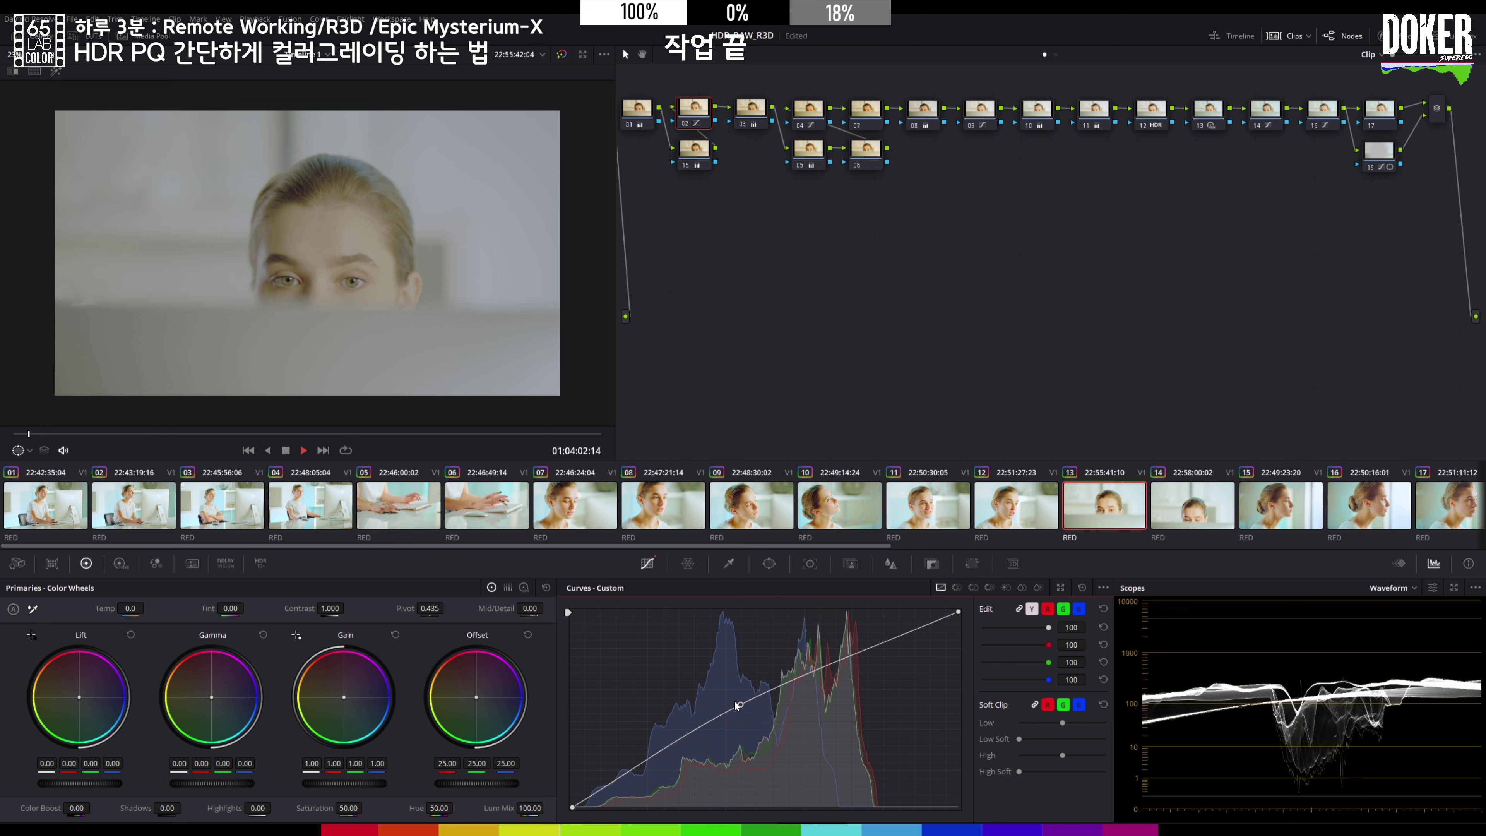
key(space)
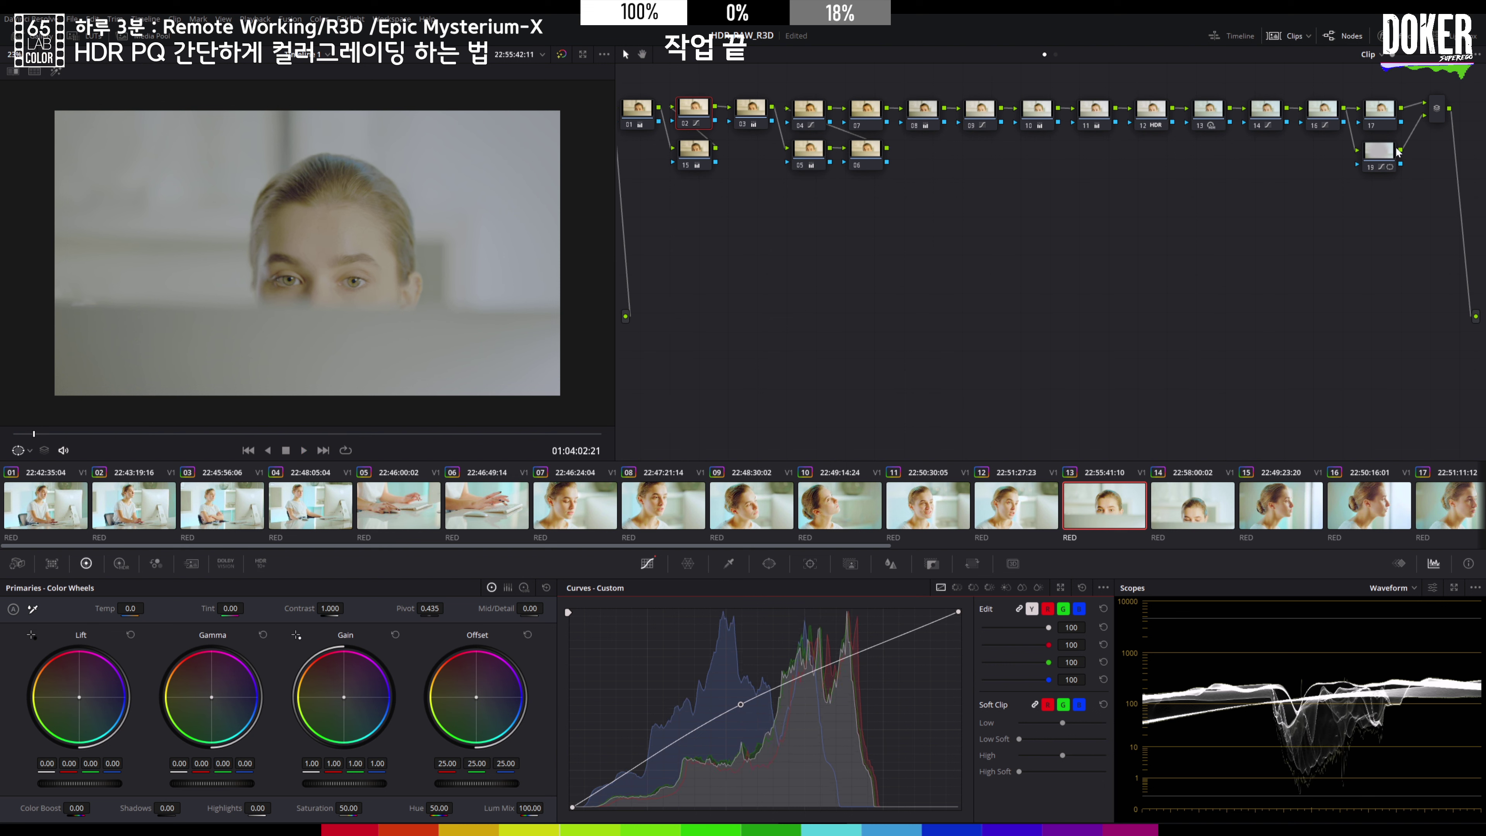
- In clip 13, move node 18's circular window right onto the face and shift node 16's curve point toward the darker tones
click(1381, 151)
drag(260, 248, 303, 249)
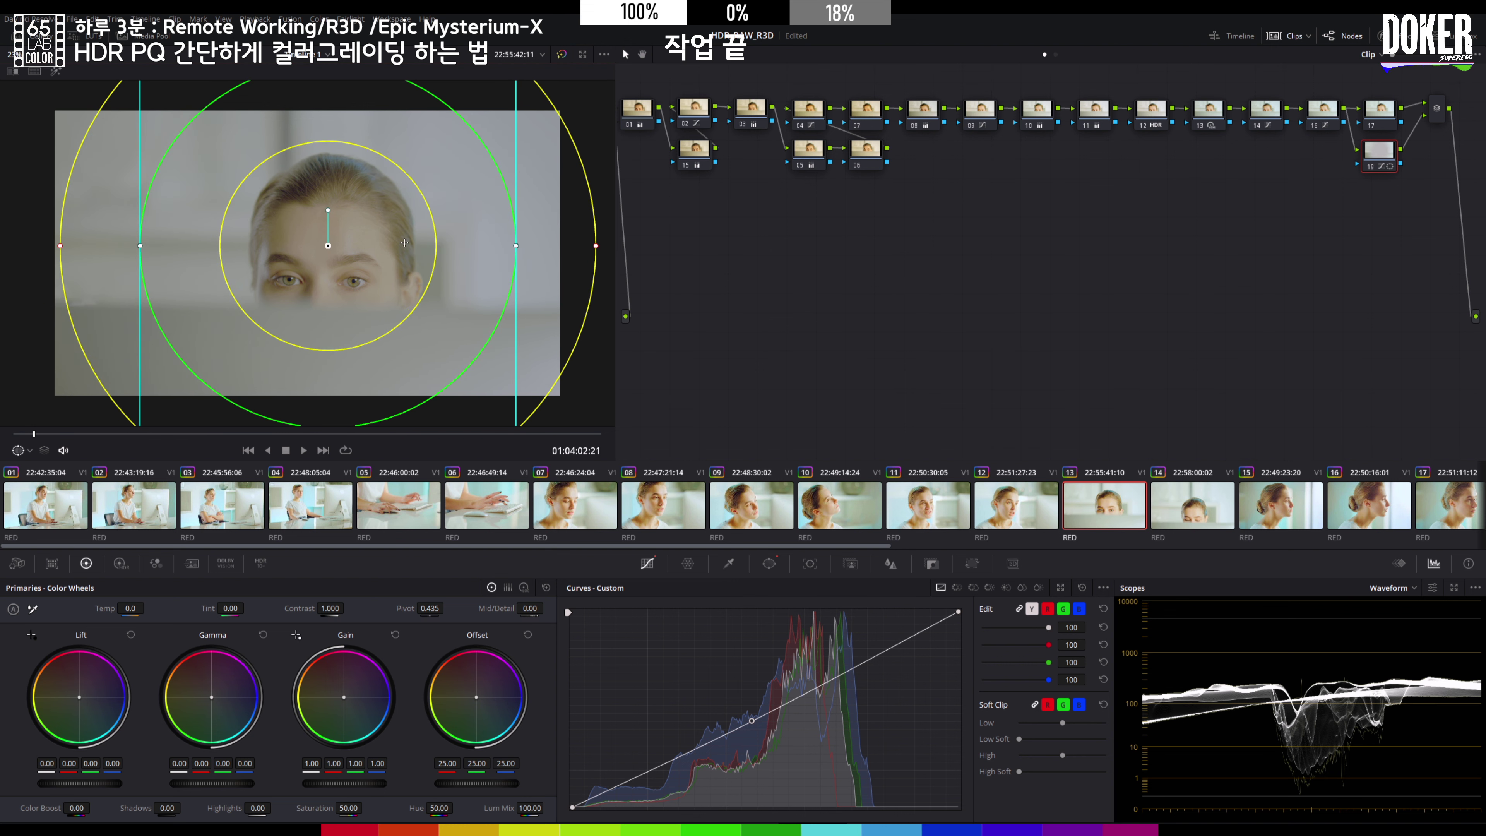
click(1326, 120)
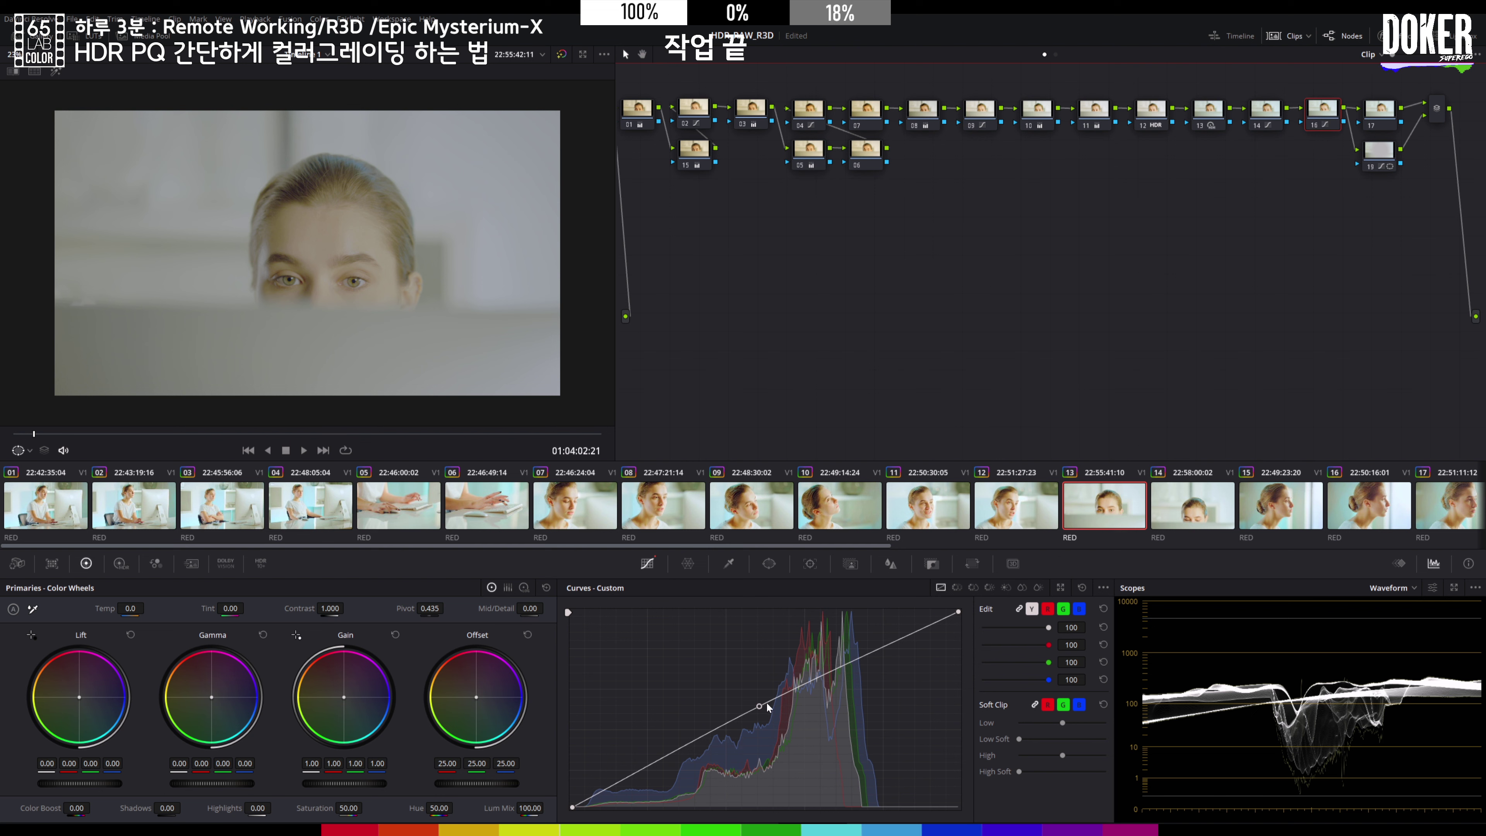
drag(763, 705, 741, 720)
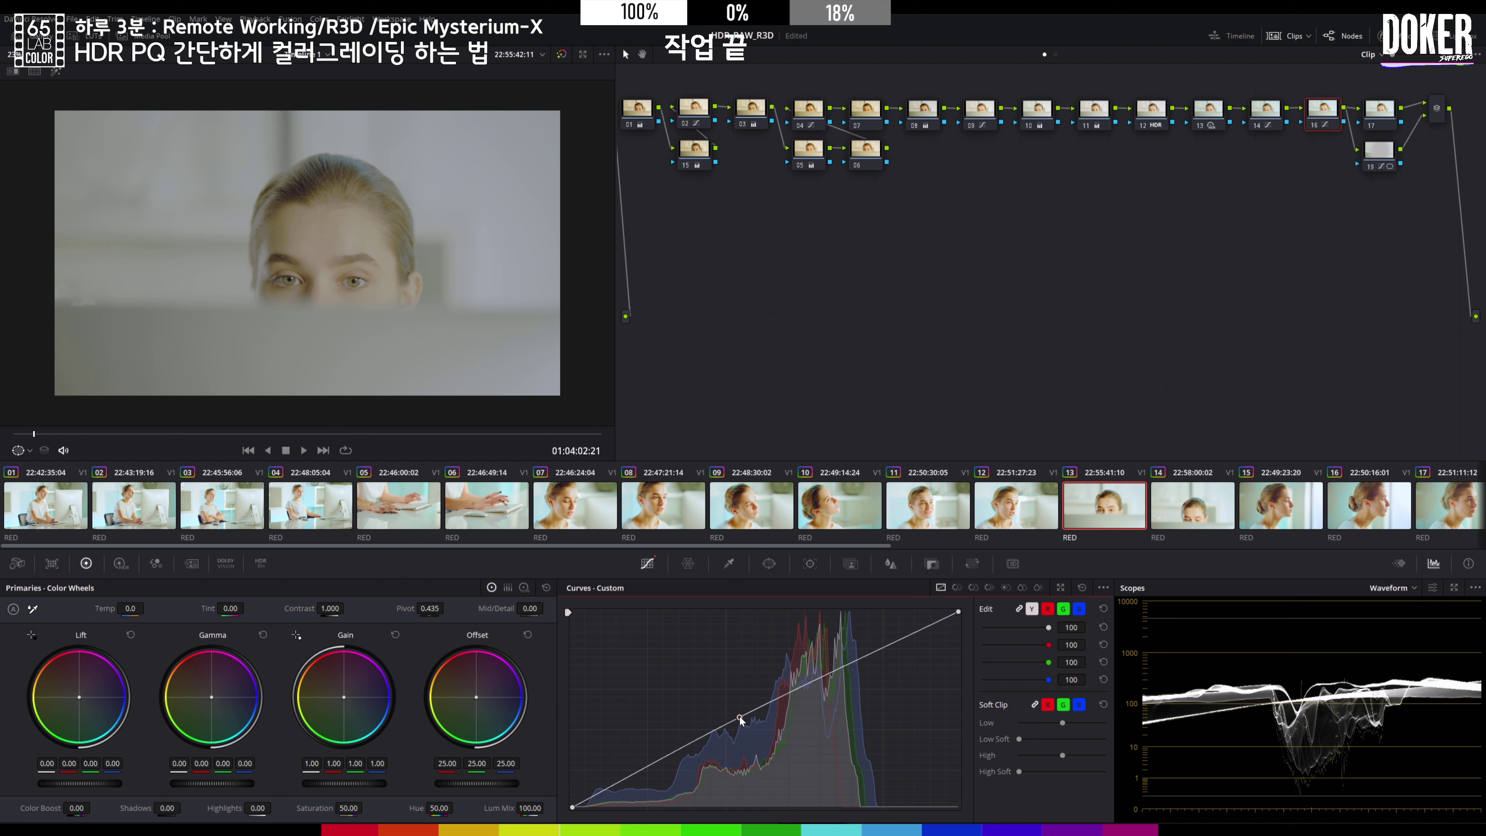
key(space)
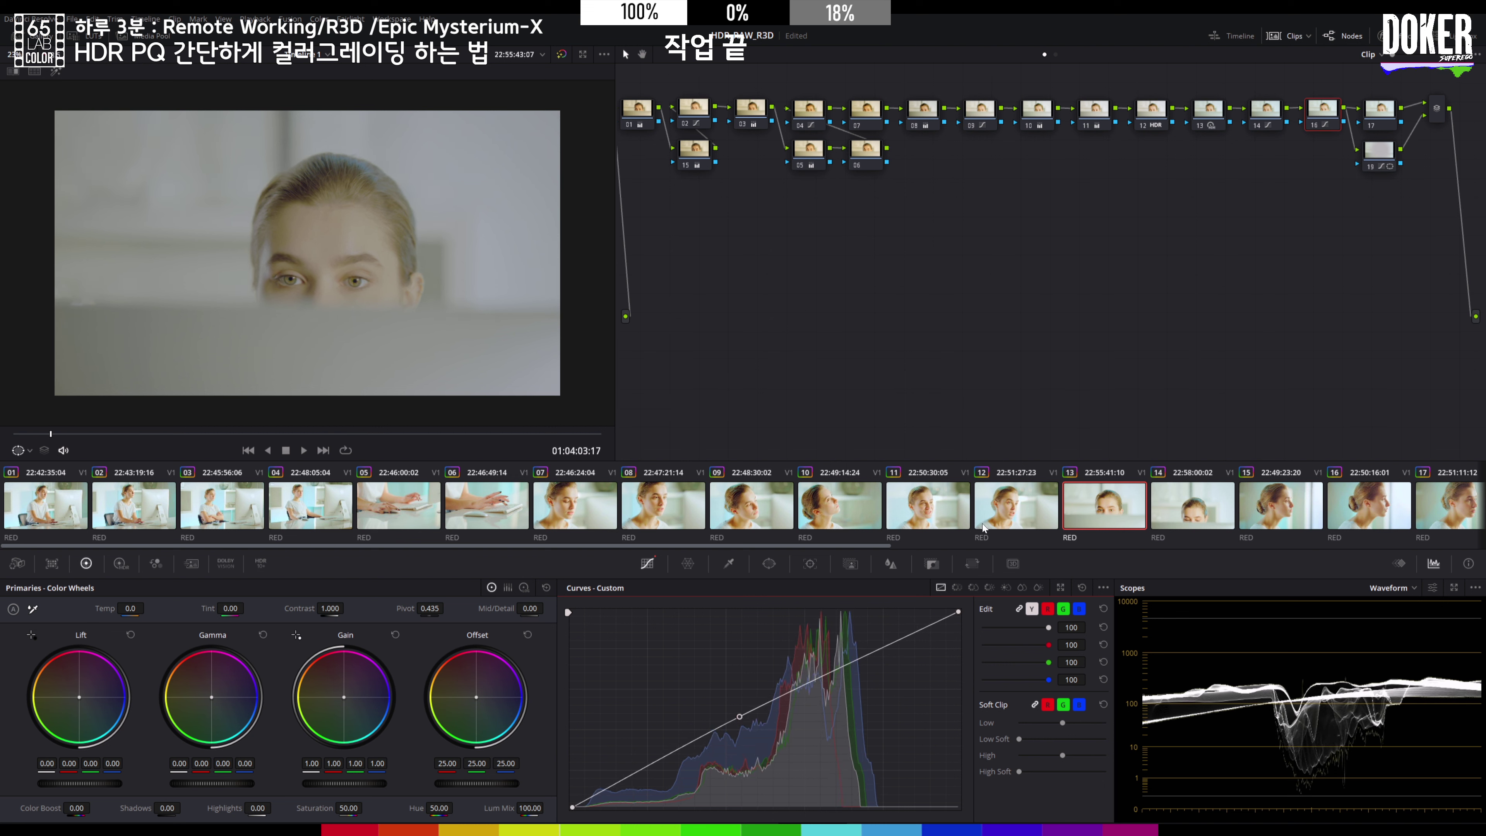
- Check clip 14 and, in clip 15, shift node 02's curve point down toward the darker tones
drag(840, 548, 969, 520)
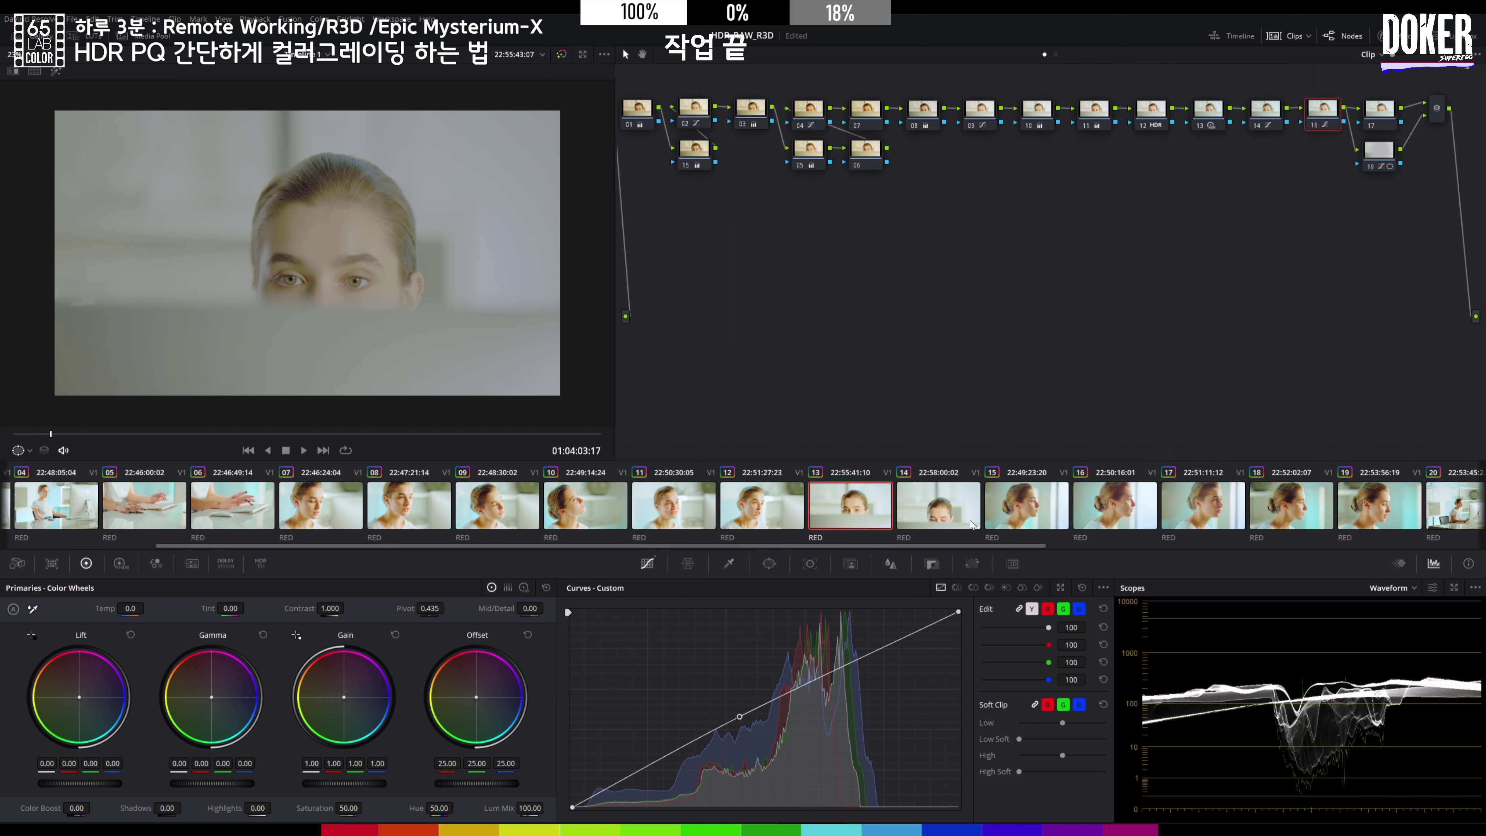
click(969, 520)
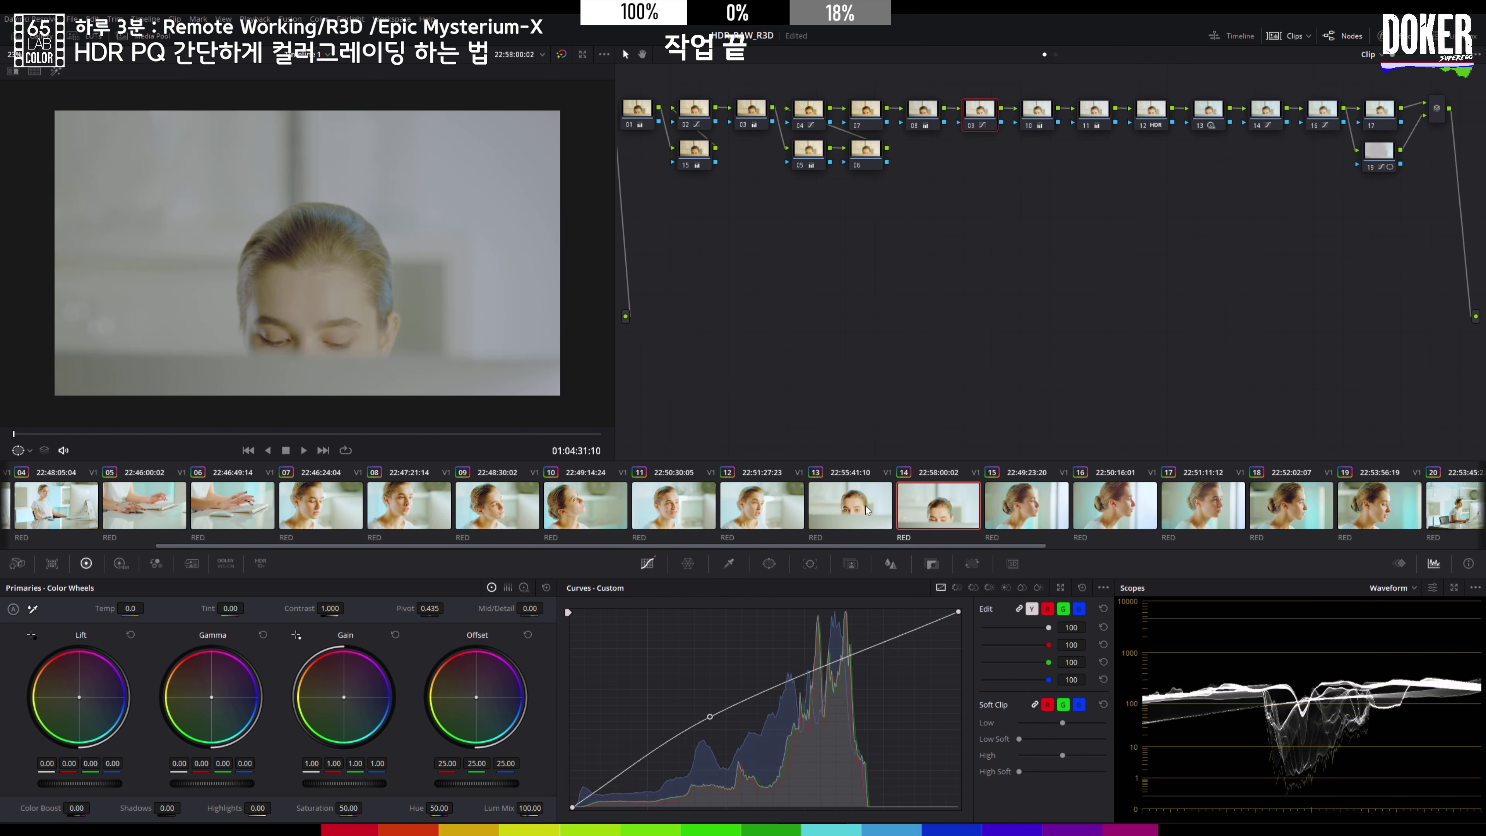
click(1039, 506)
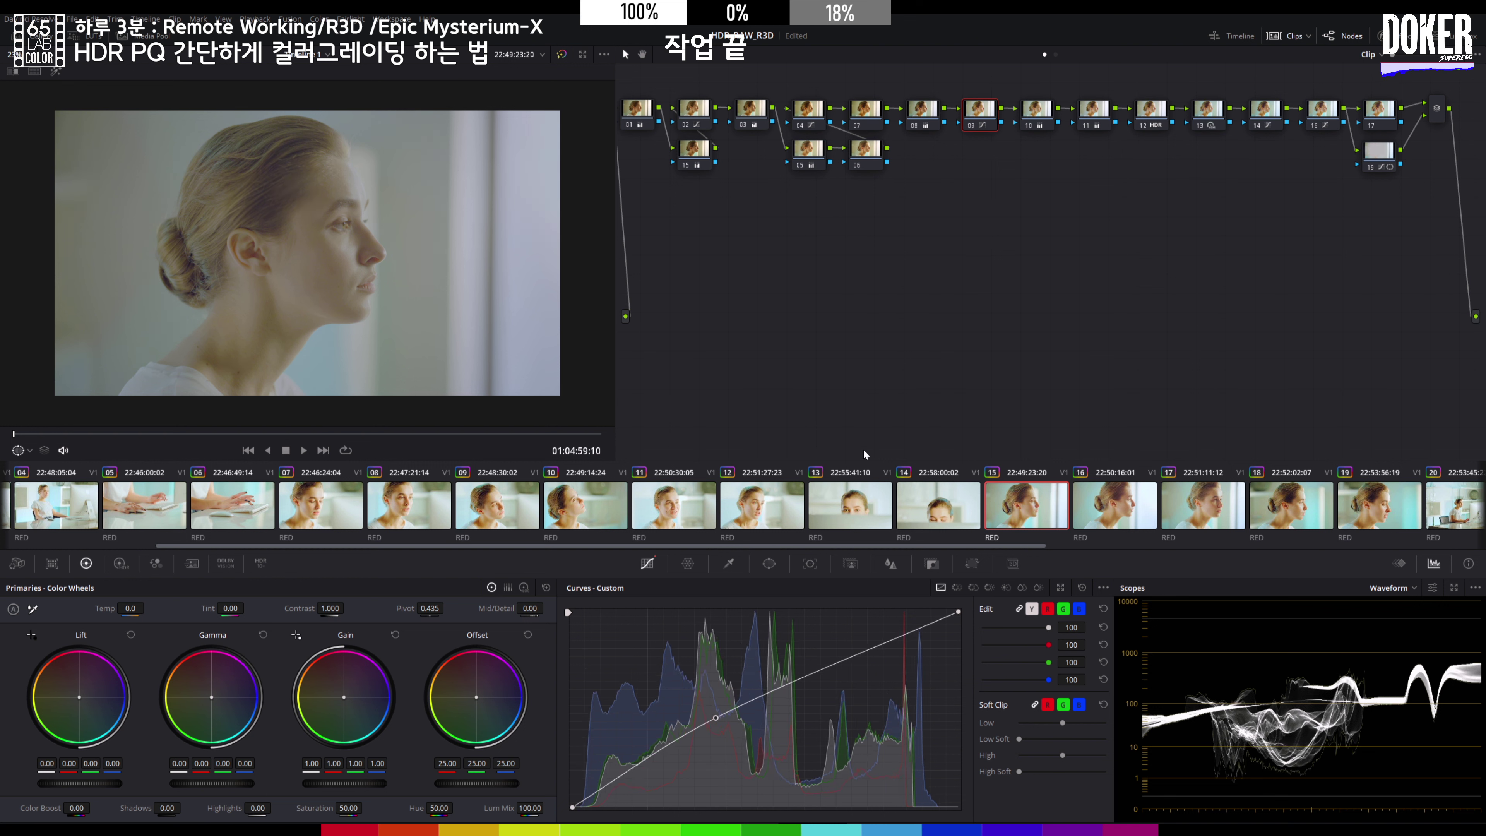
click(707, 120)
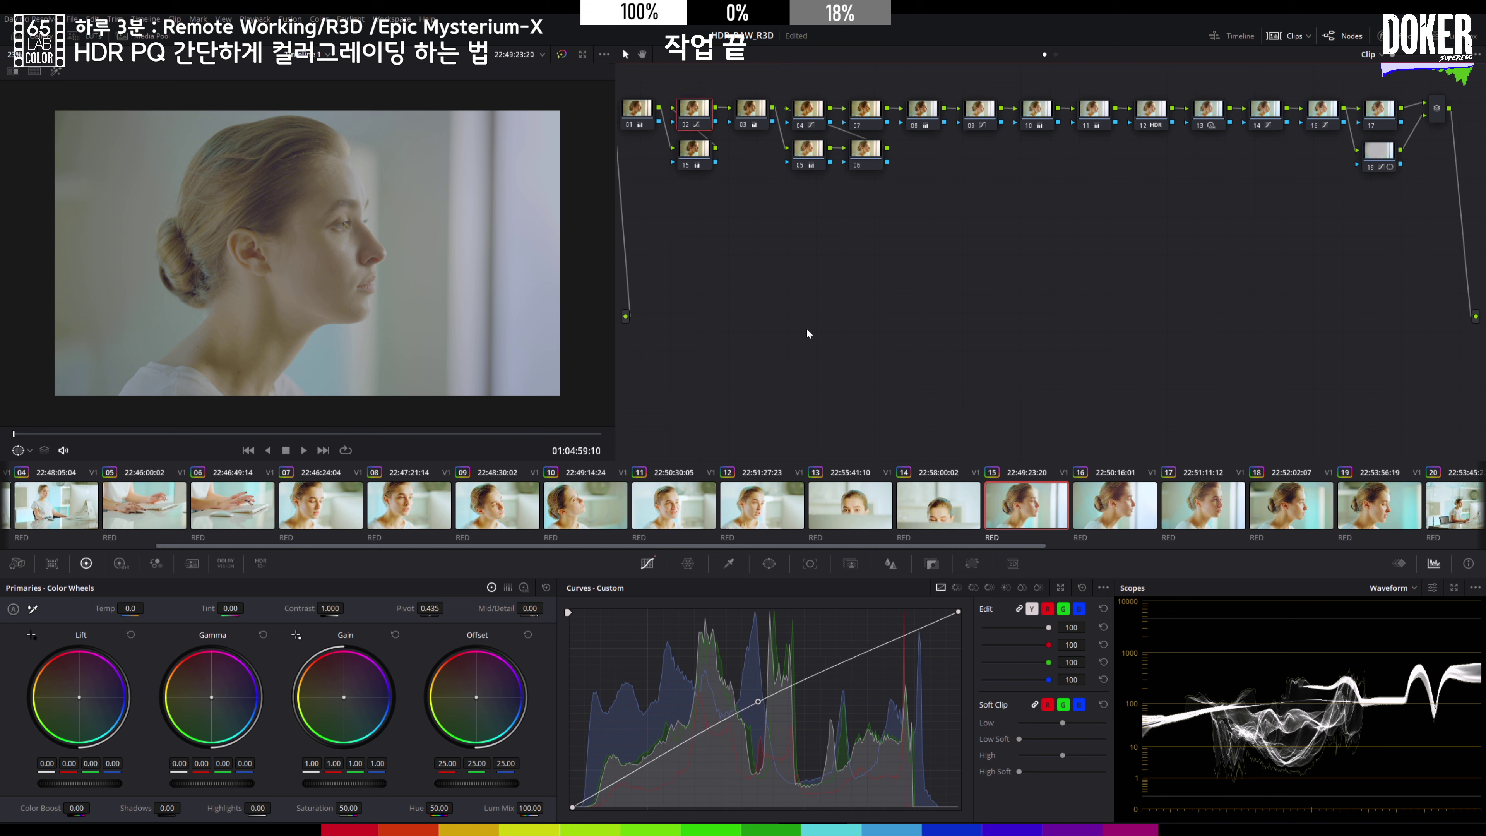
click(754, 701)
drag(754, 702, 742, 714)
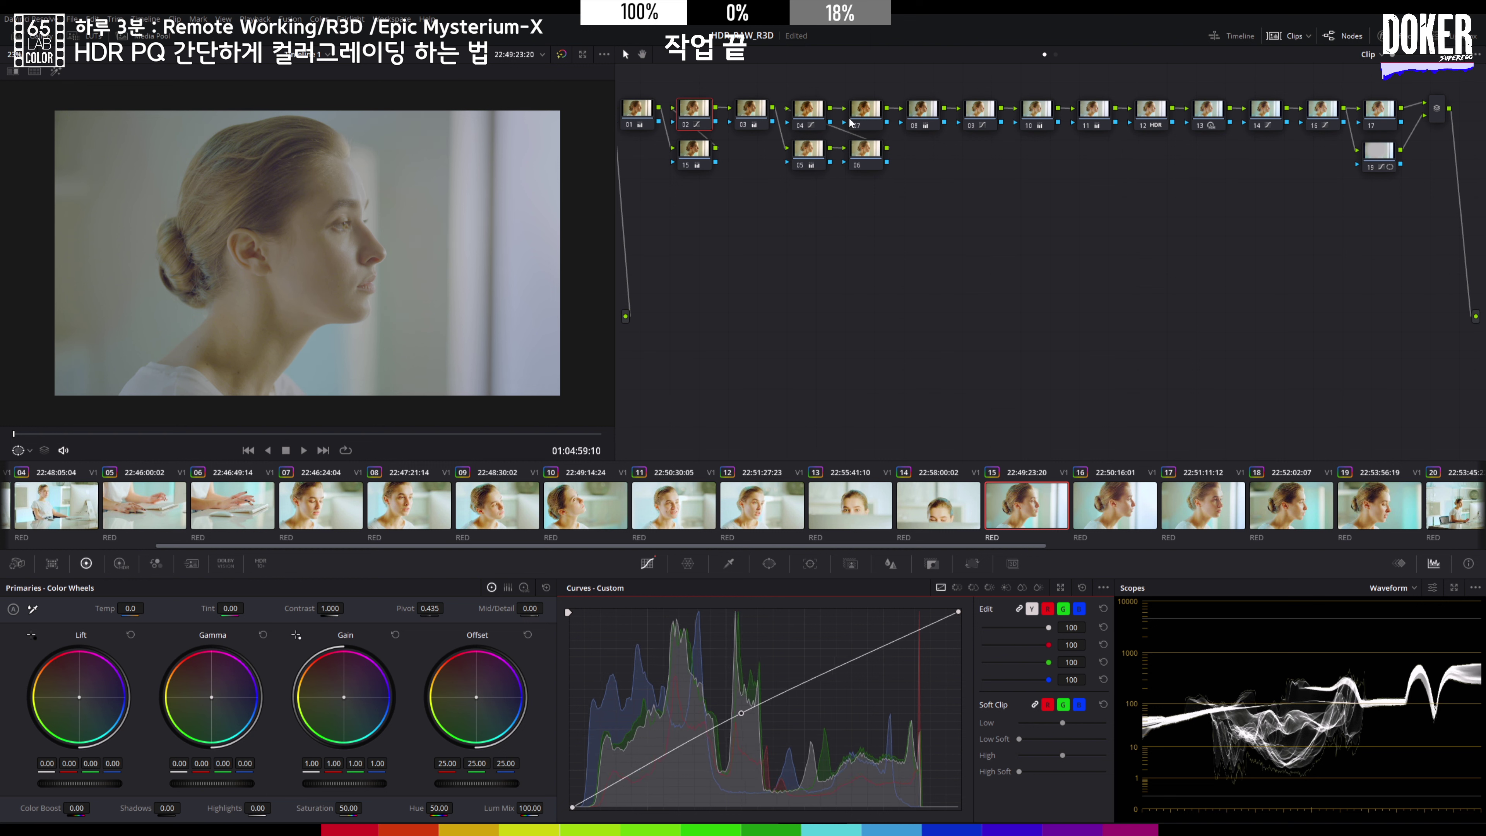
- In clip 15, move node 04's shadow curve point closer to black and shift node 09's curve point toward the brighter tones
click(808, 111)
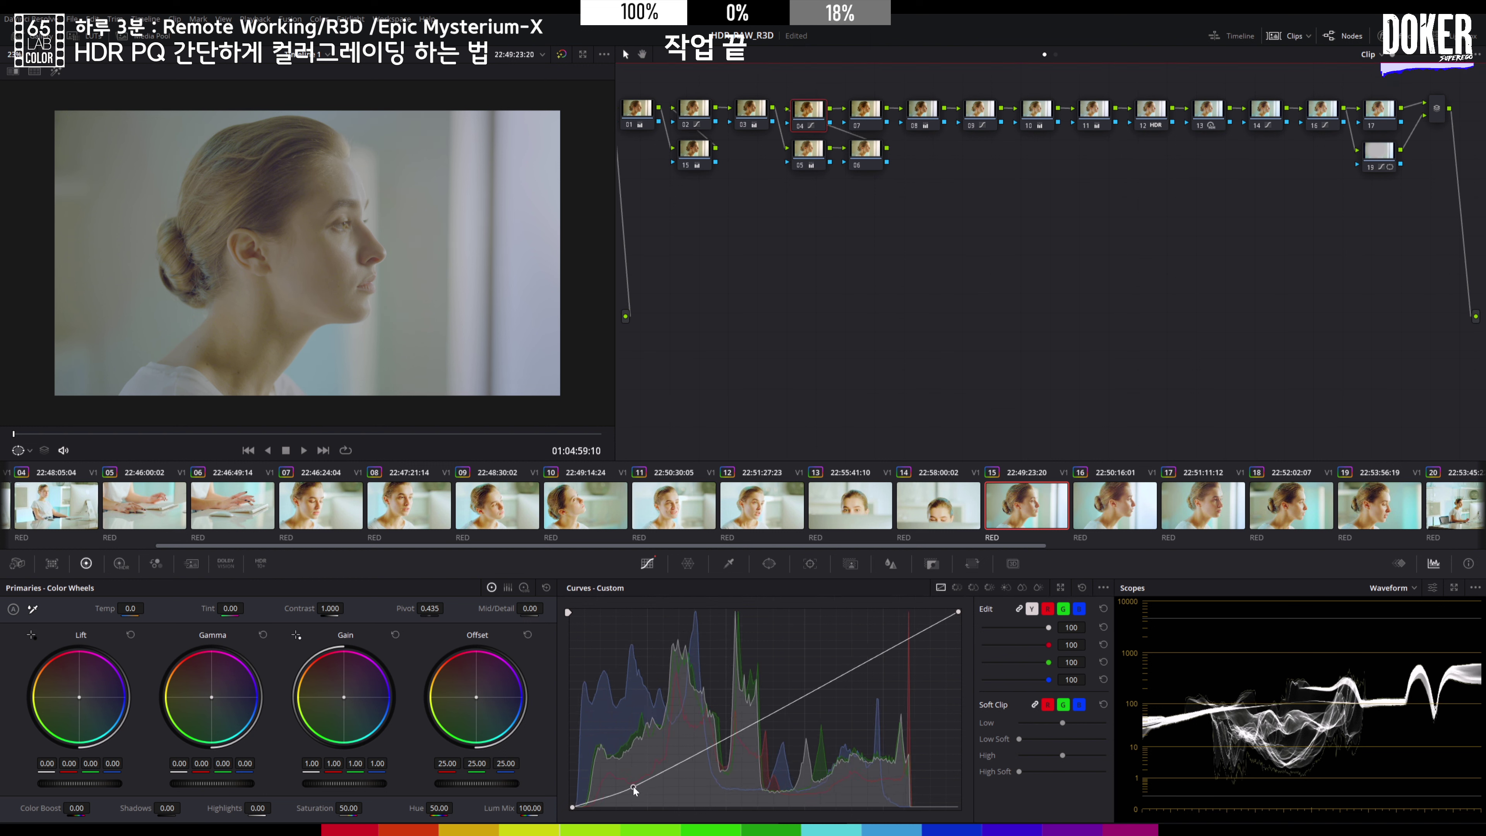
drag(632, 786, 617, 795)
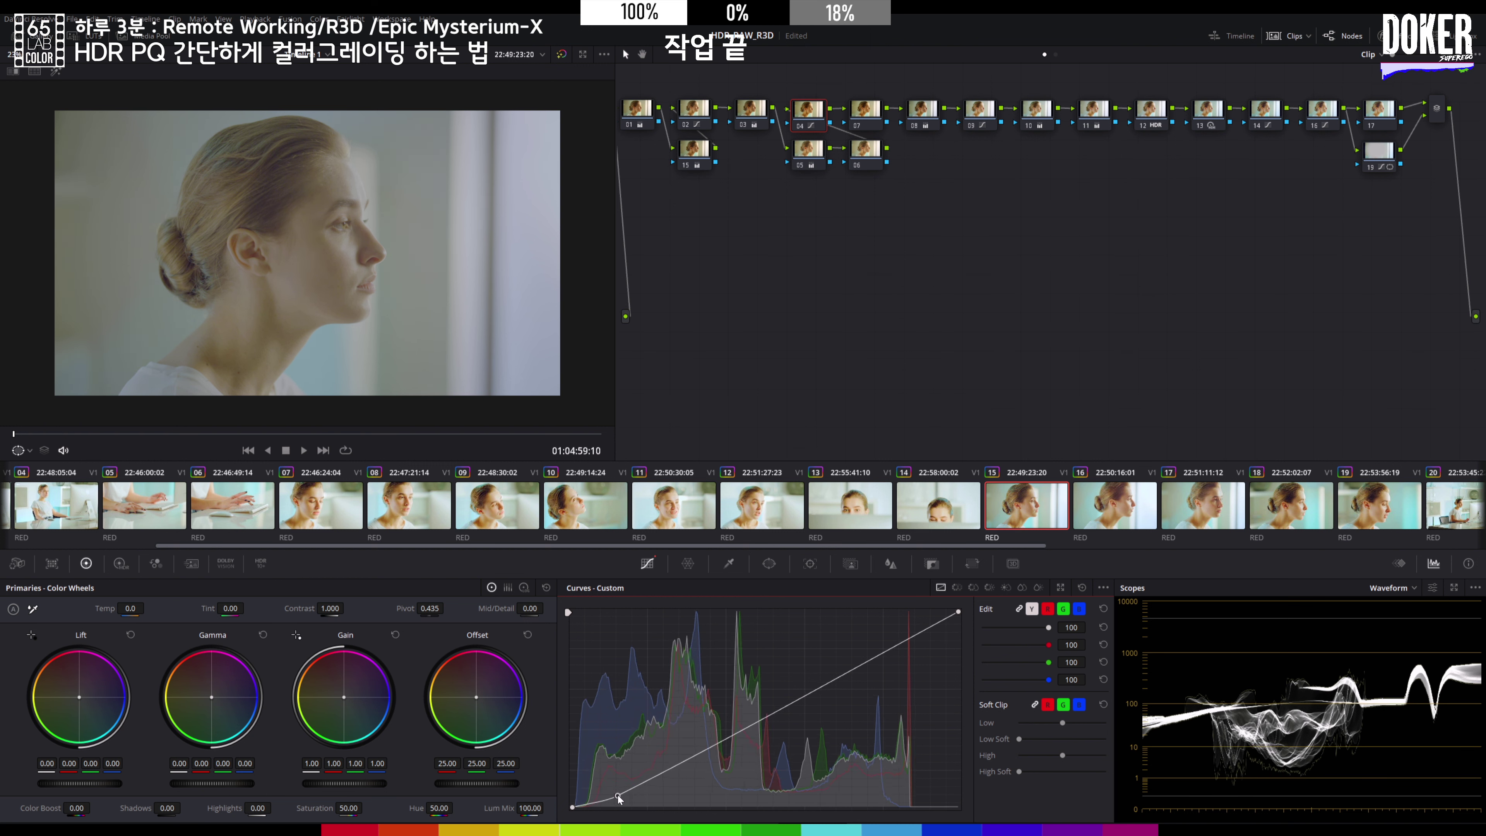
click(988, 106)
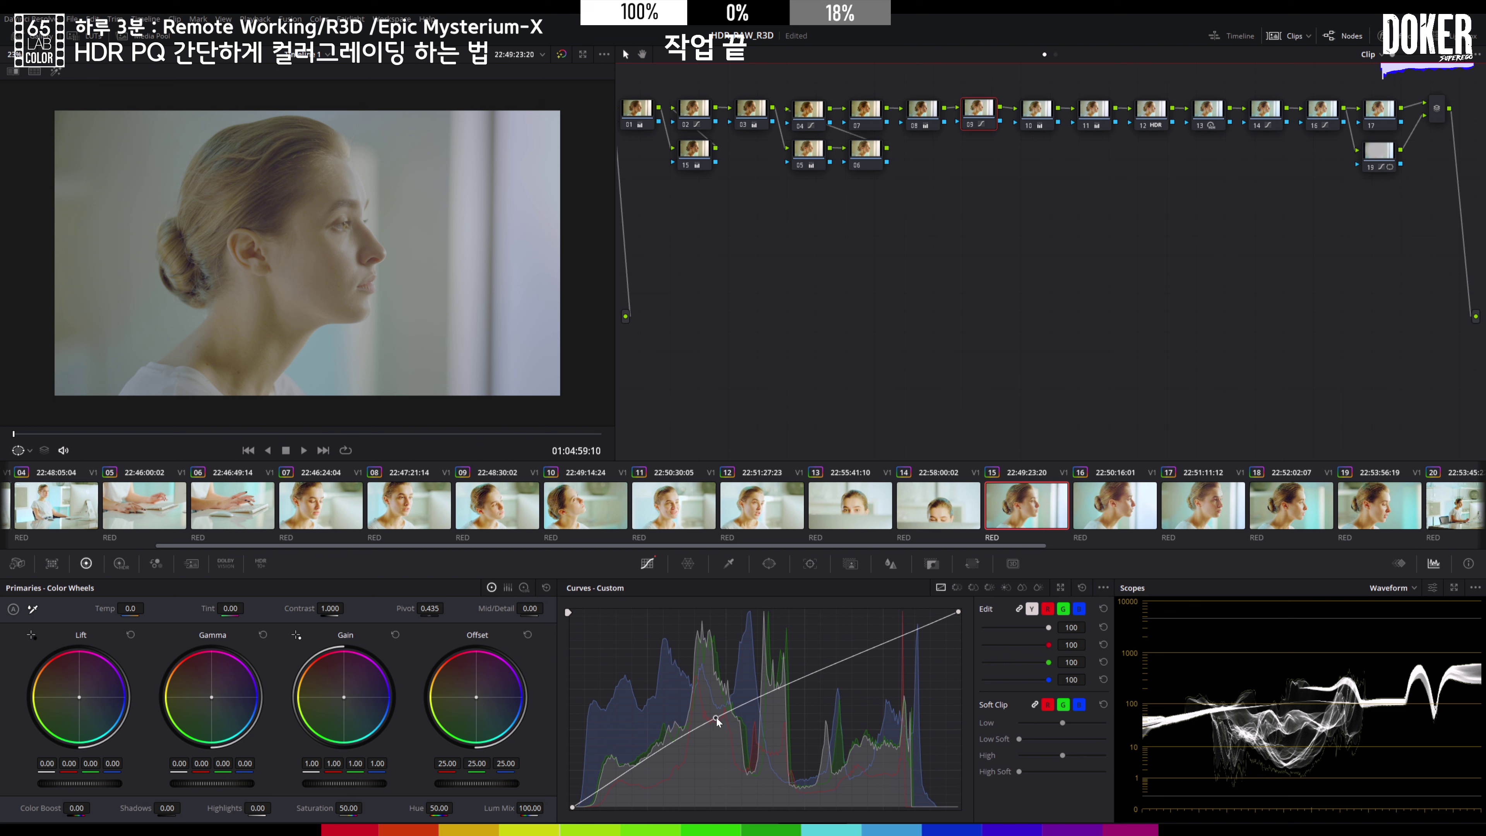
drag(716, 717, 732, 707)
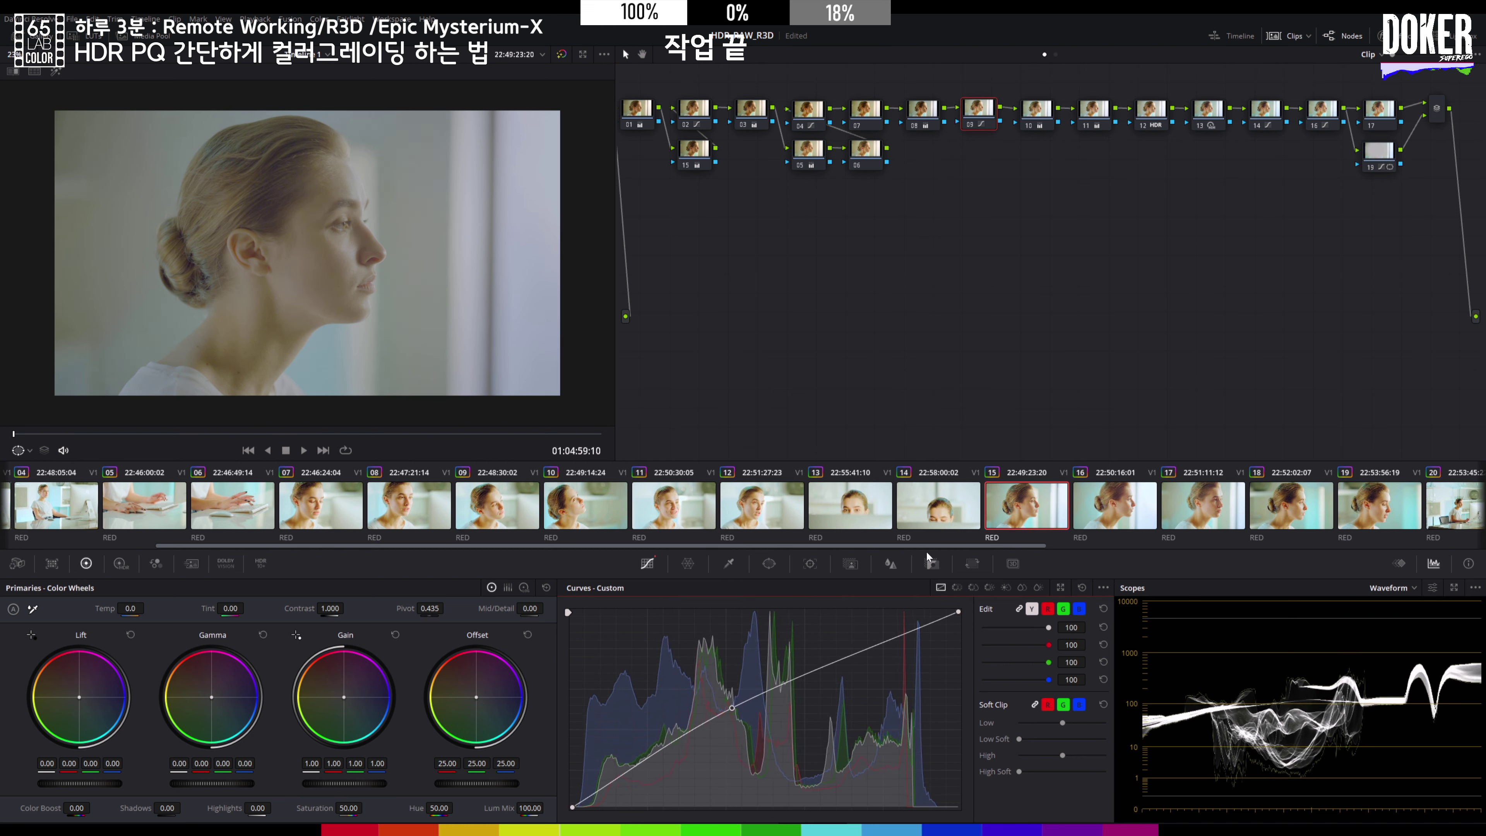
- In clip 15, reposition node 18's circular window over the woman's head and enlarge it slightly
click(1378, 150)
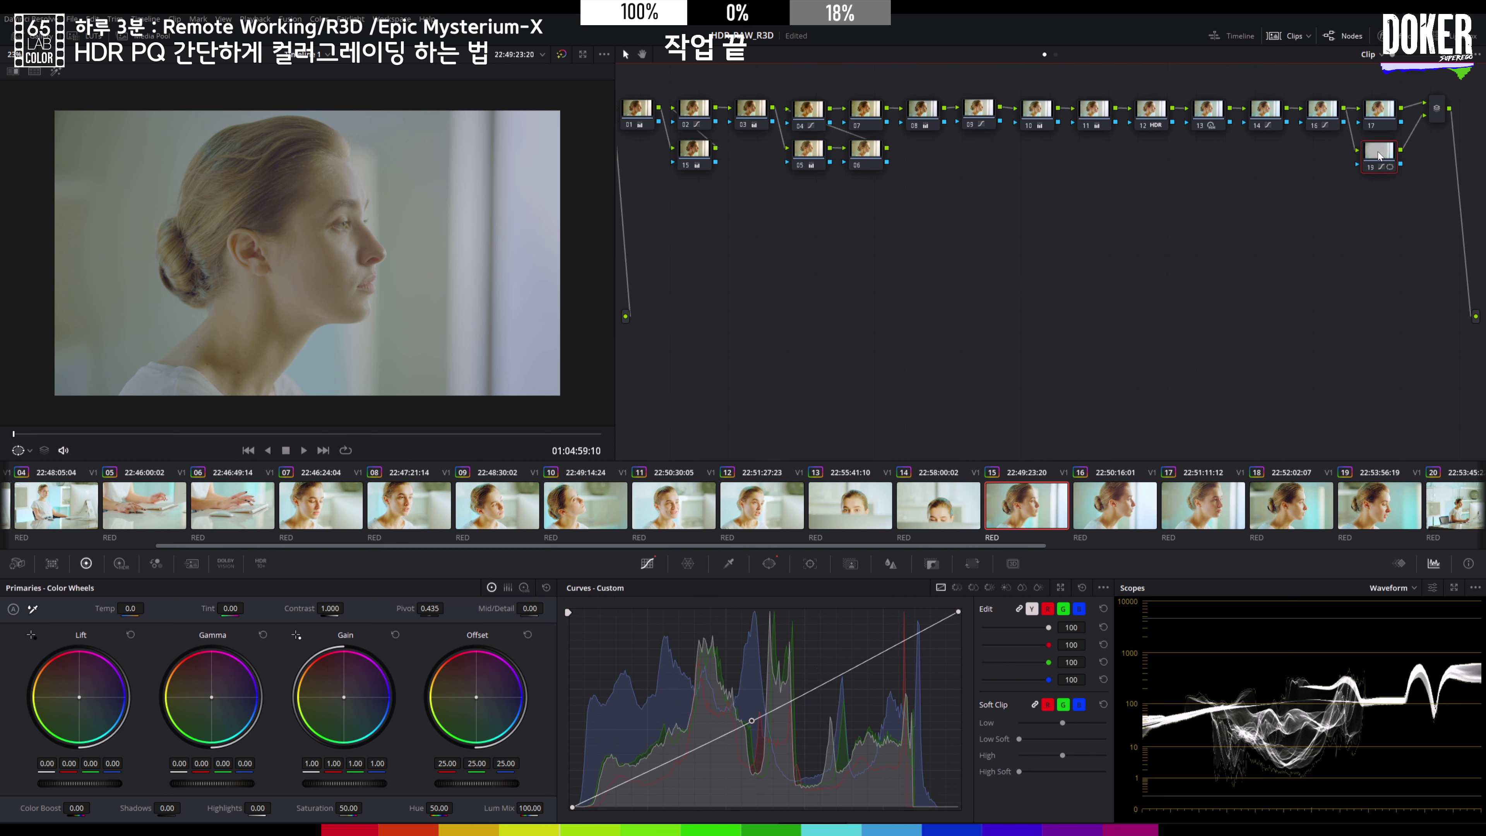
drag(298, 262, 320, 252)
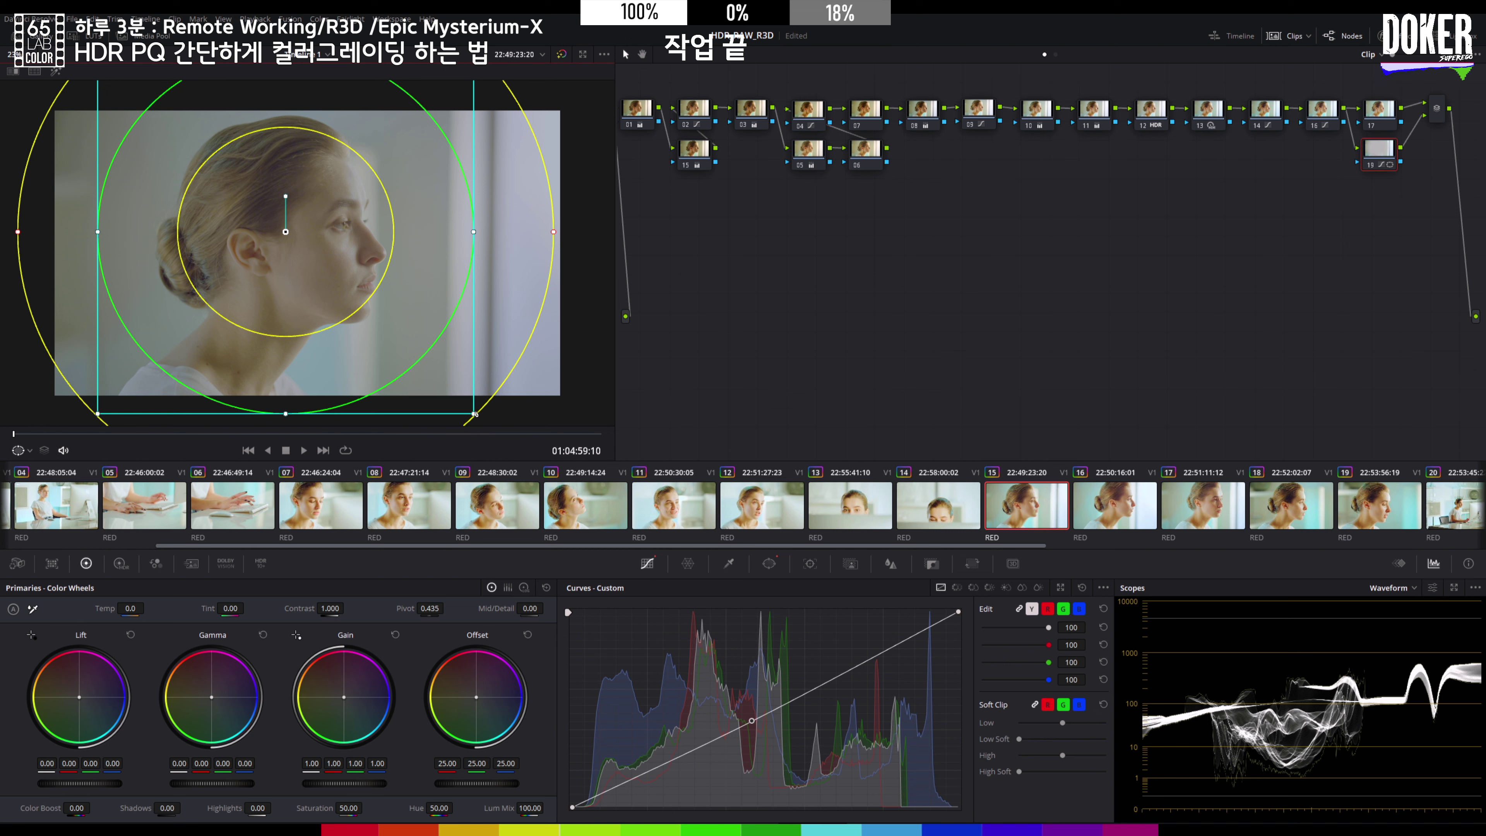
drag(475, 414, 494, 430)
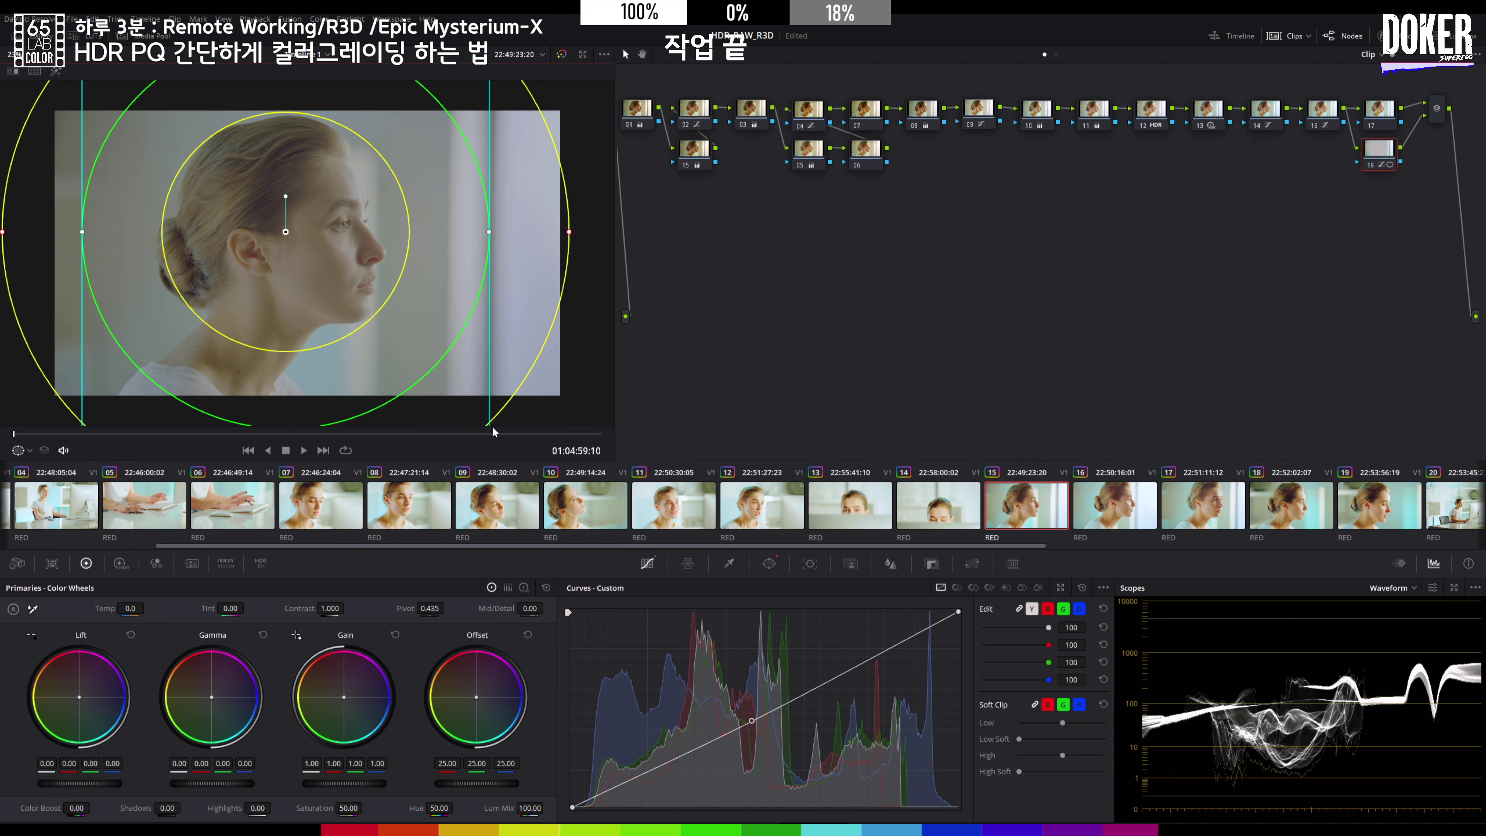
- In clip 15, set node 03's Gain to 0.93, Lift to -0.04 and Gamma to 0.02
click(751, 112)
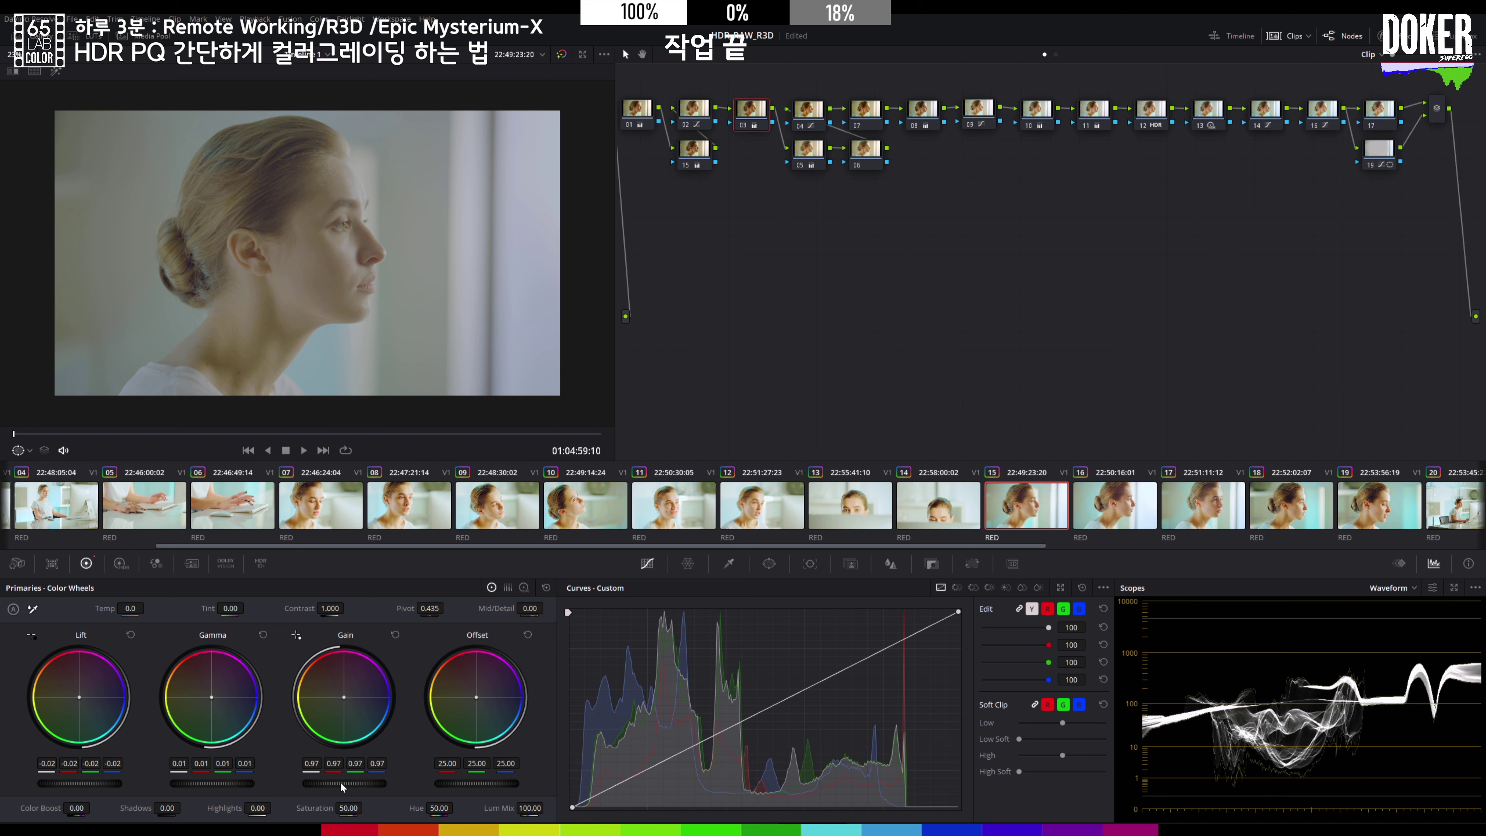
mouse_move(341, 782)
mouse_down()
mouse_move(354, 782)
mouse_move(319, 783)
mouse_up()
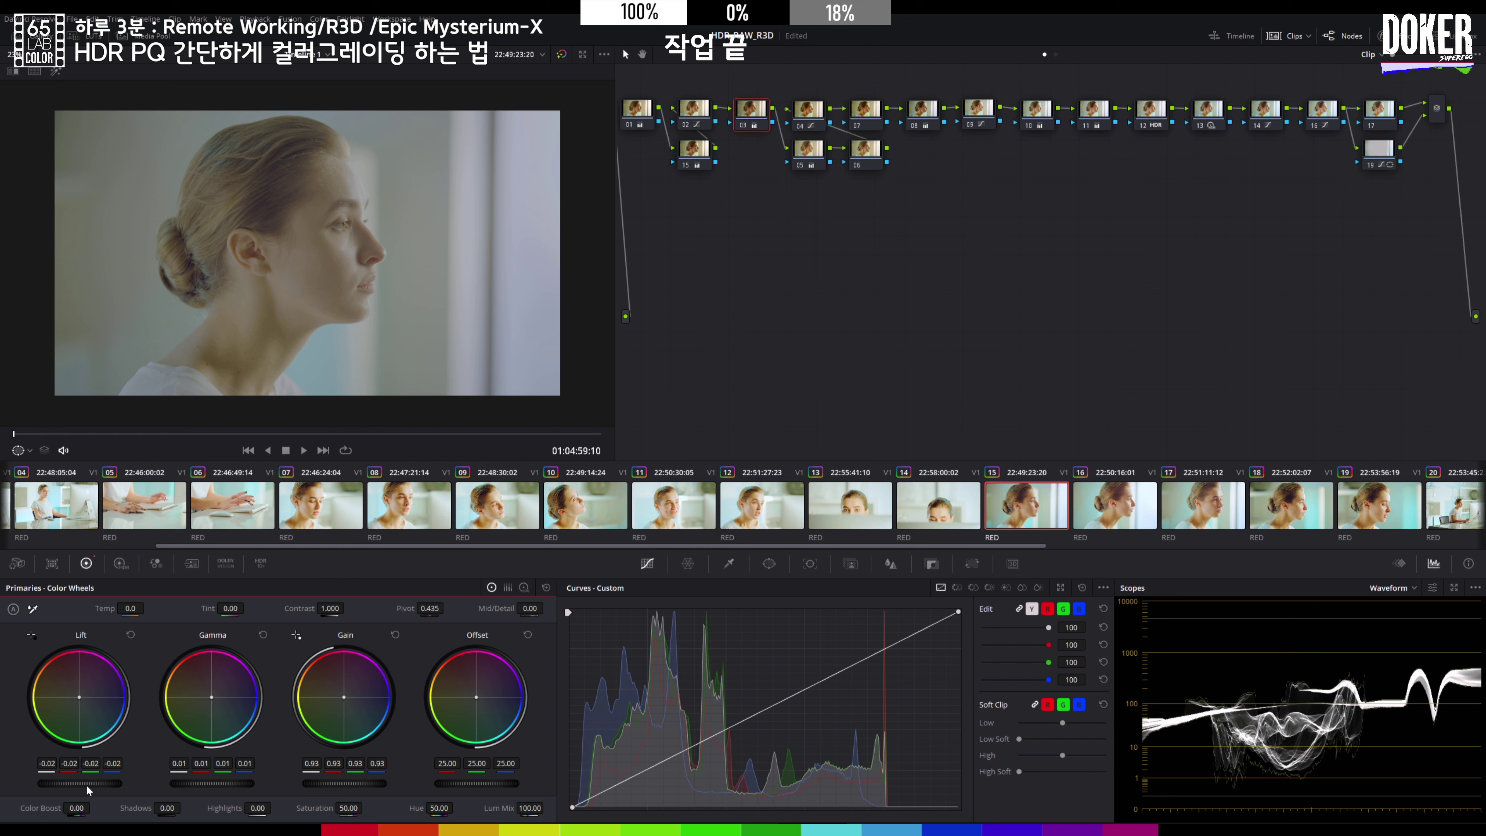
drag(79, 783, 66, 783)
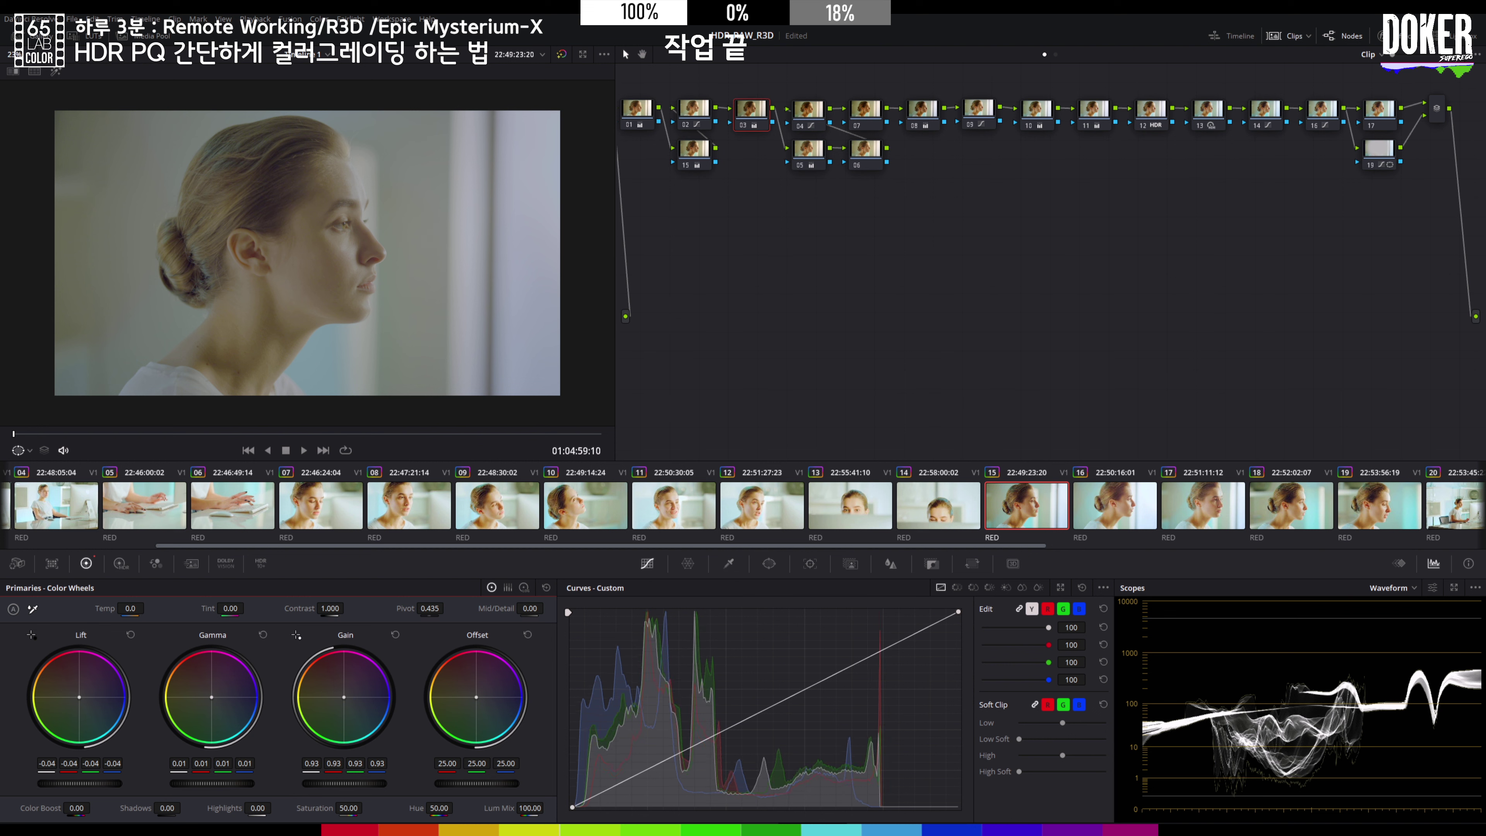
drag(193, 783, 213, 781)
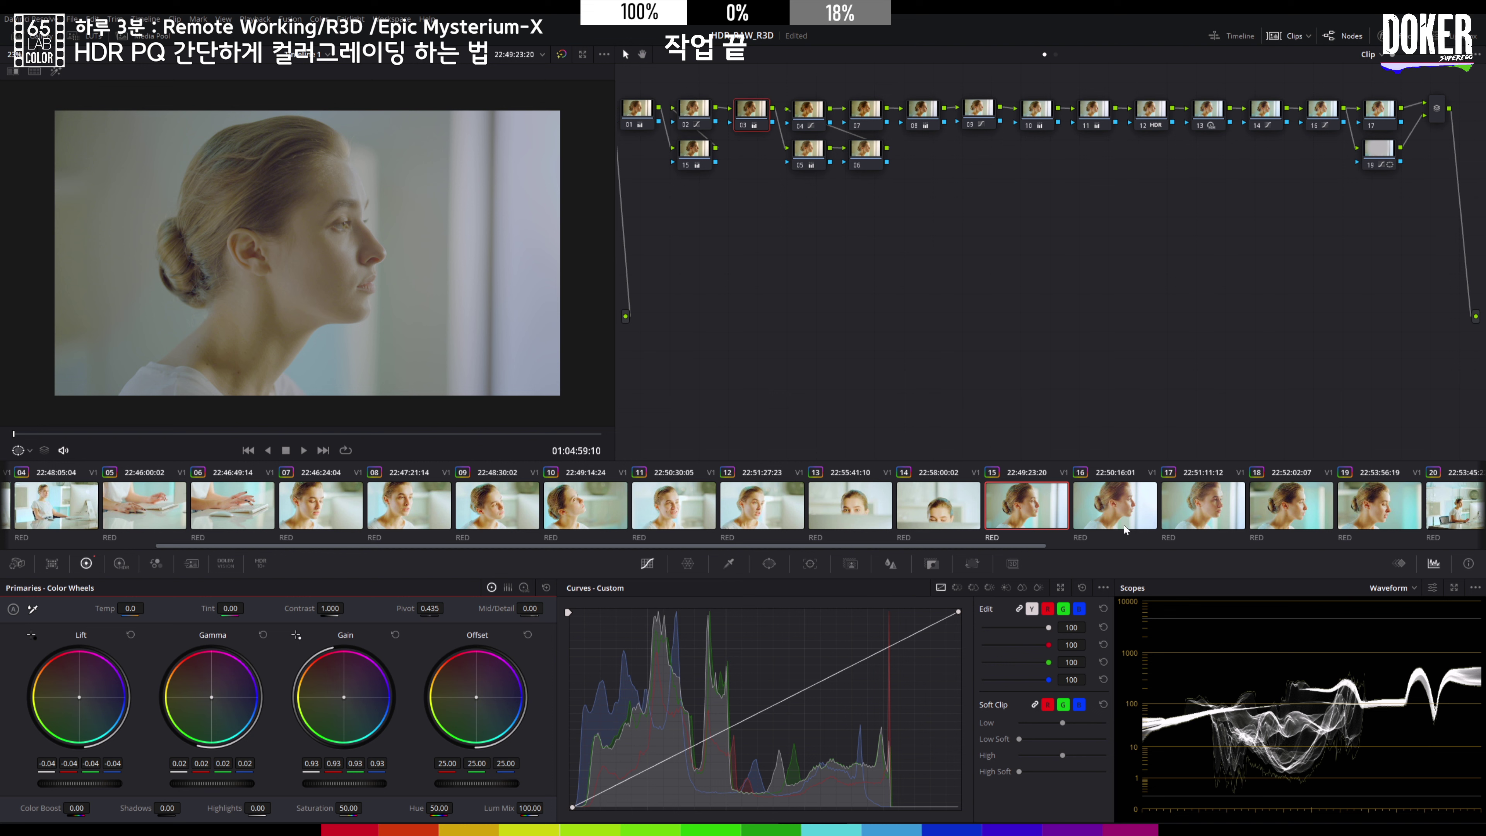
- Apply clip 15's grade to clip 16, raise node 09's curve point slightly, and compare the two clips
drag(1024, 544, 1177, 546)
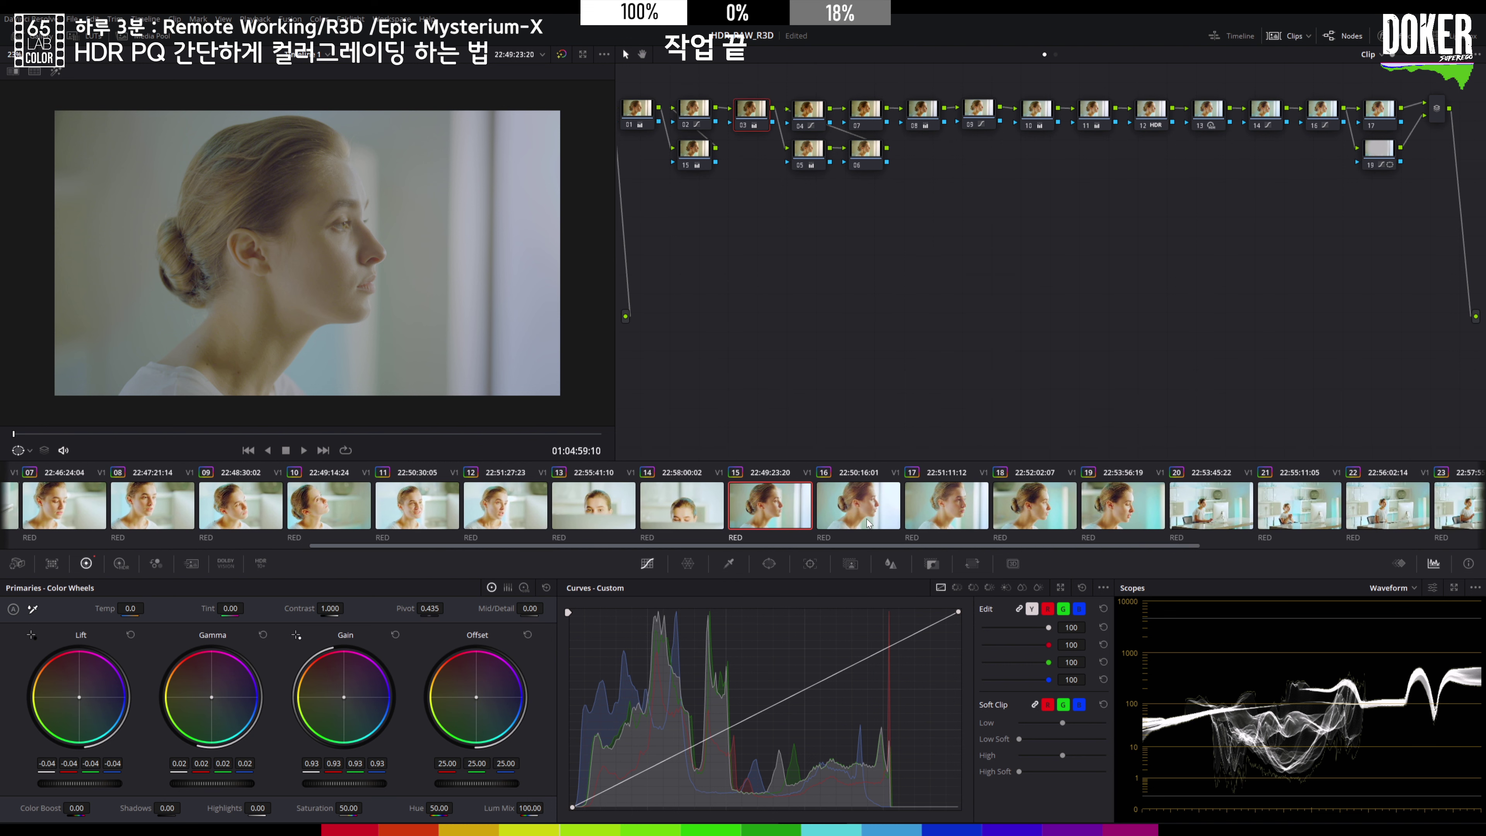
click(819, 511)
middle_click(784, 500)
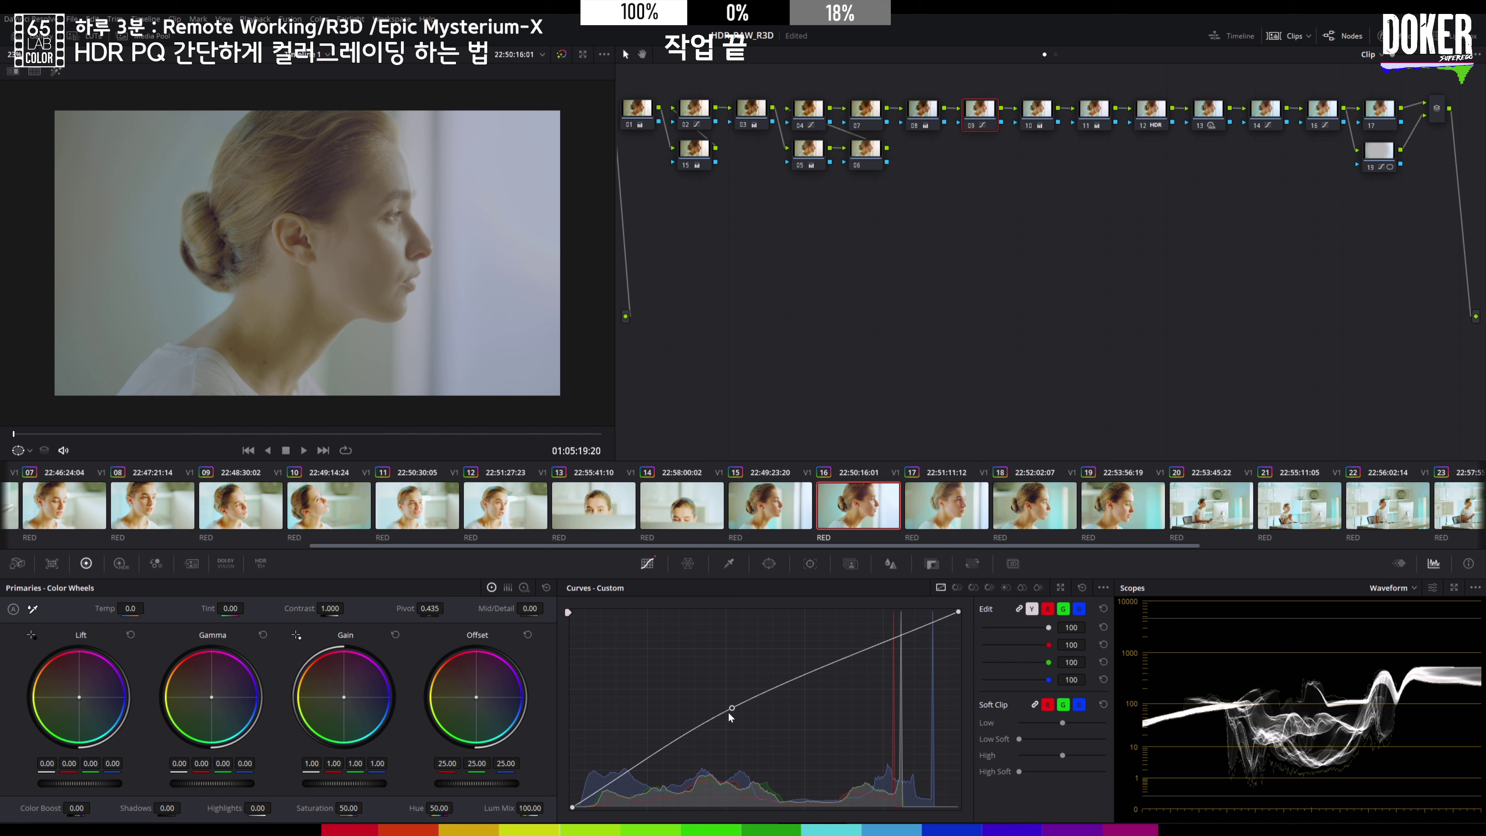
drag(731, 708, 729, 701)
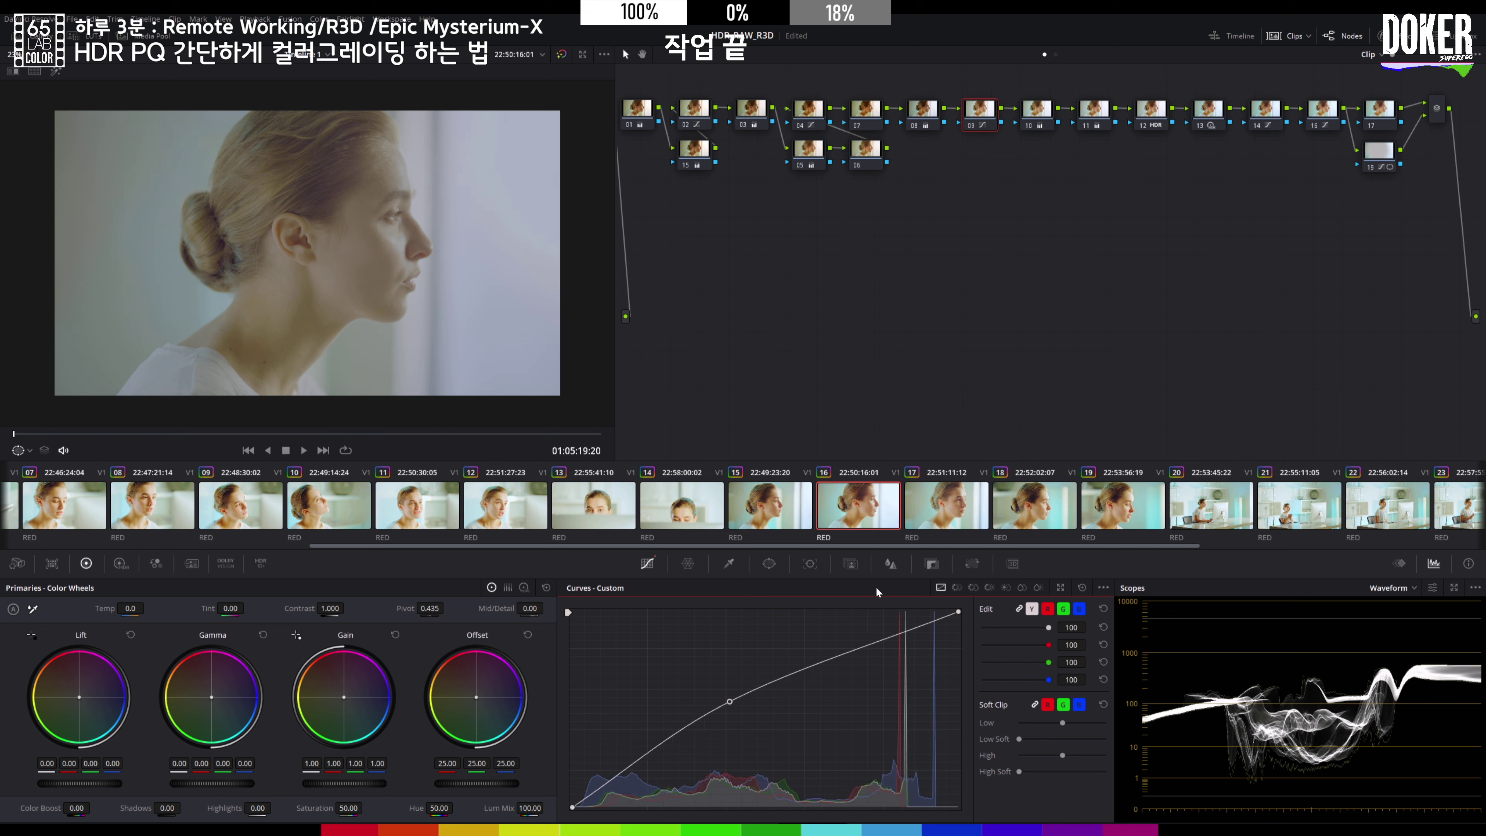
click(788, 510)
click(833, 505)
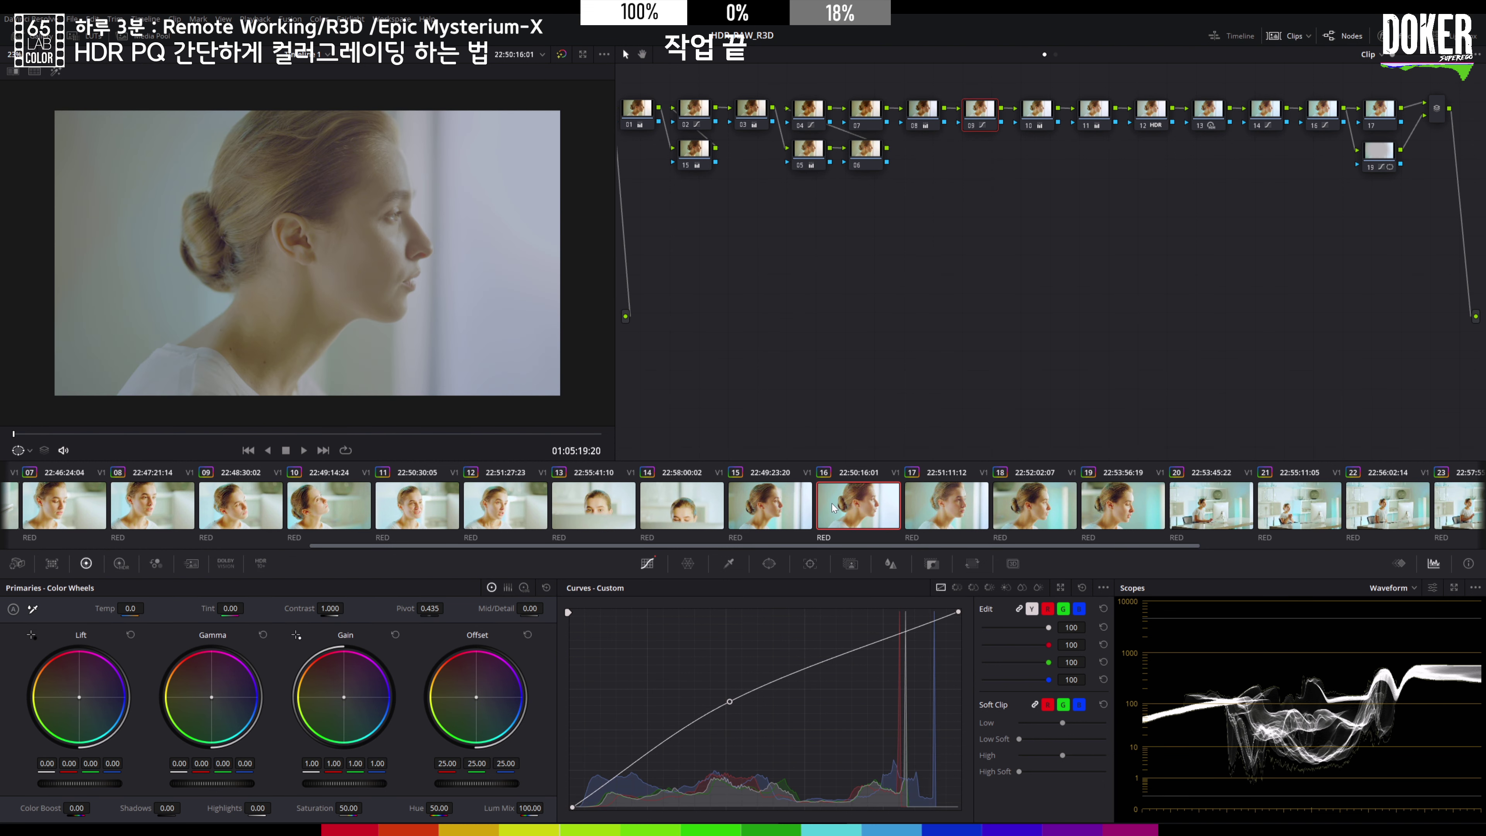
- Apply clip 16's grade to clip 17 and raise node 02's curve point slightly
click(927, 483)
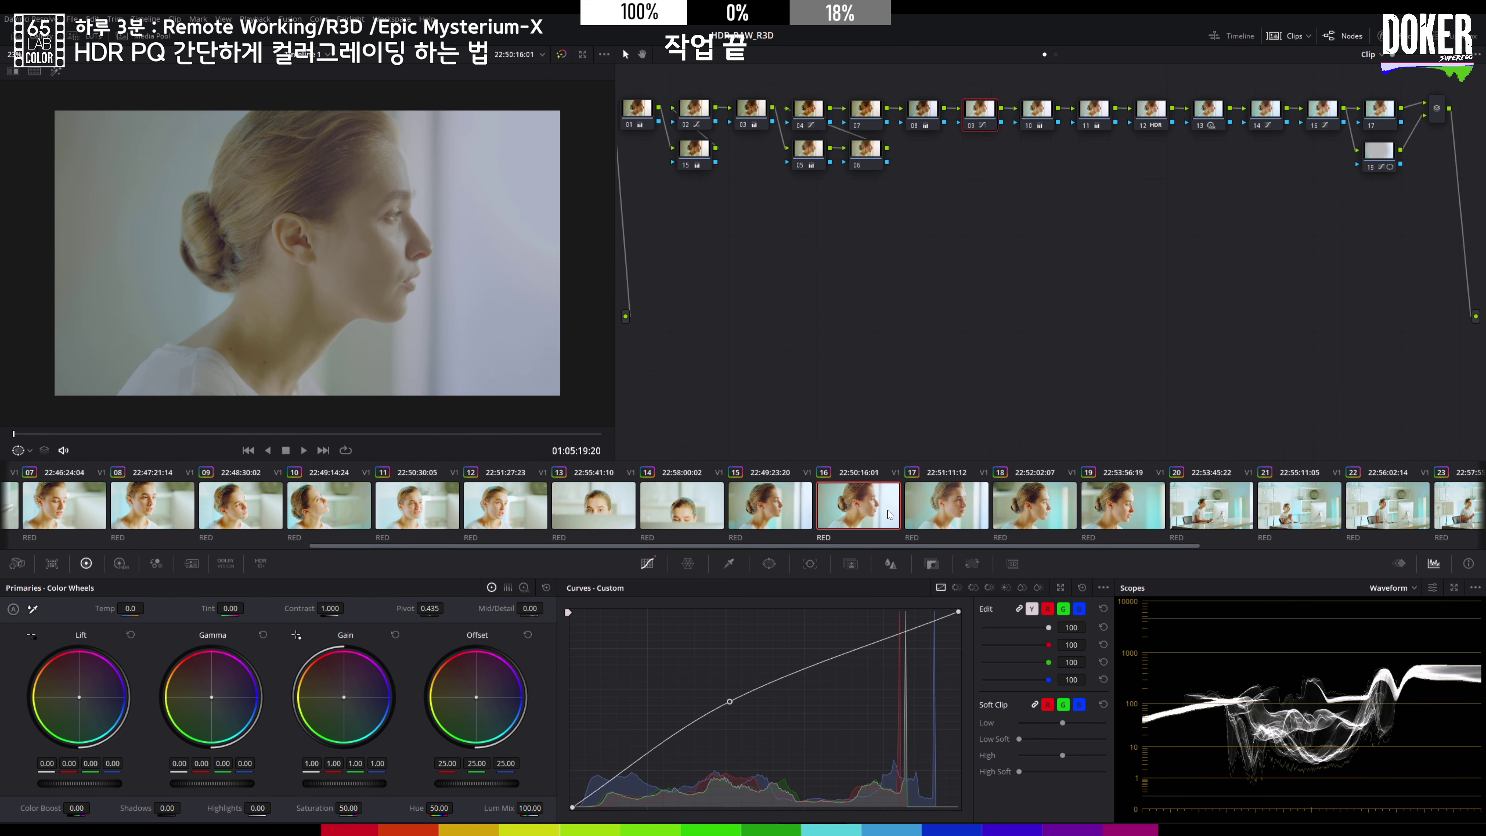
middle_click(851, 514)
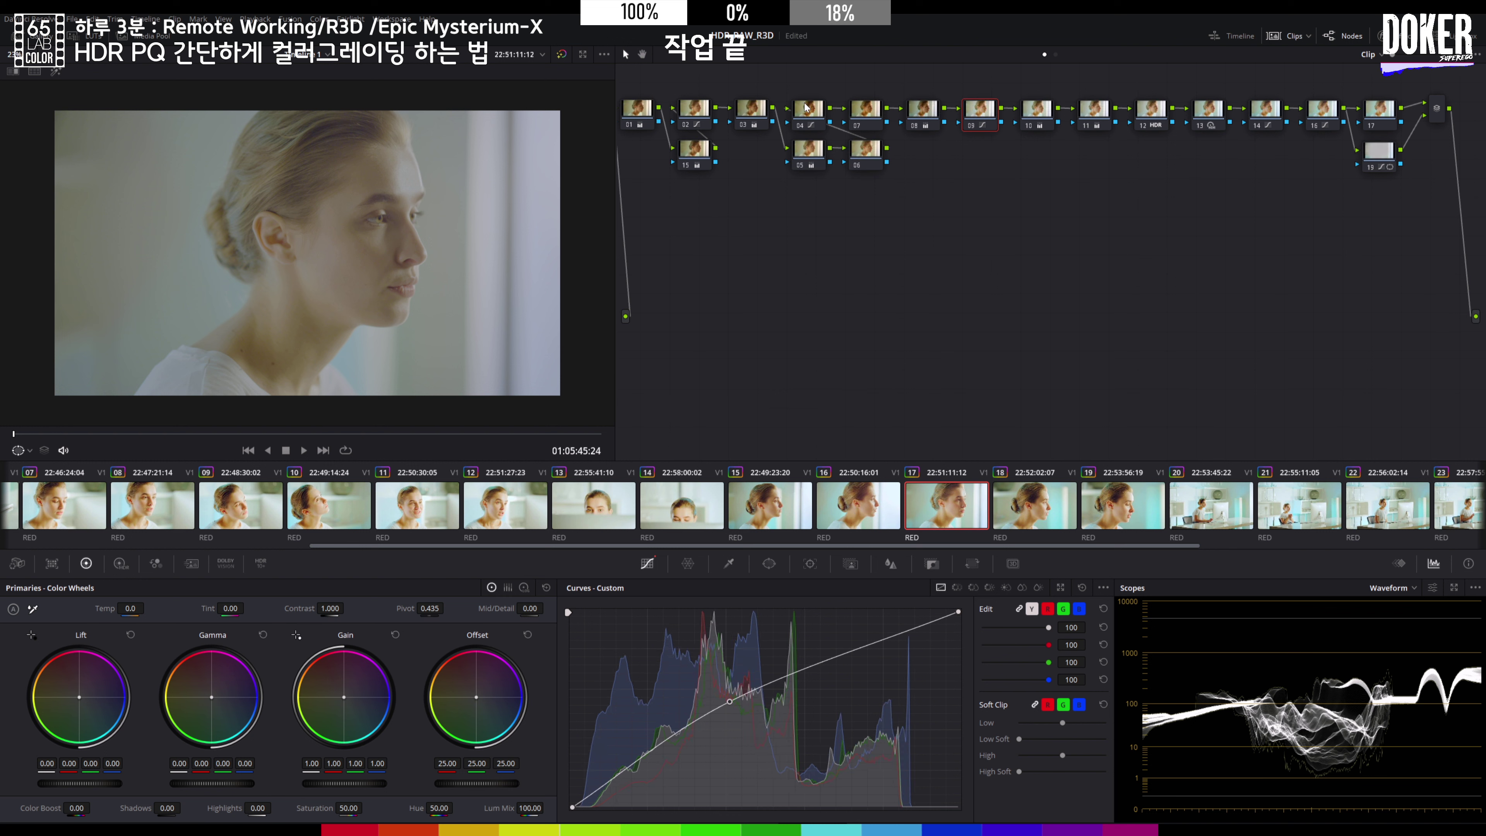
click(806, 115)
click(701, 117)
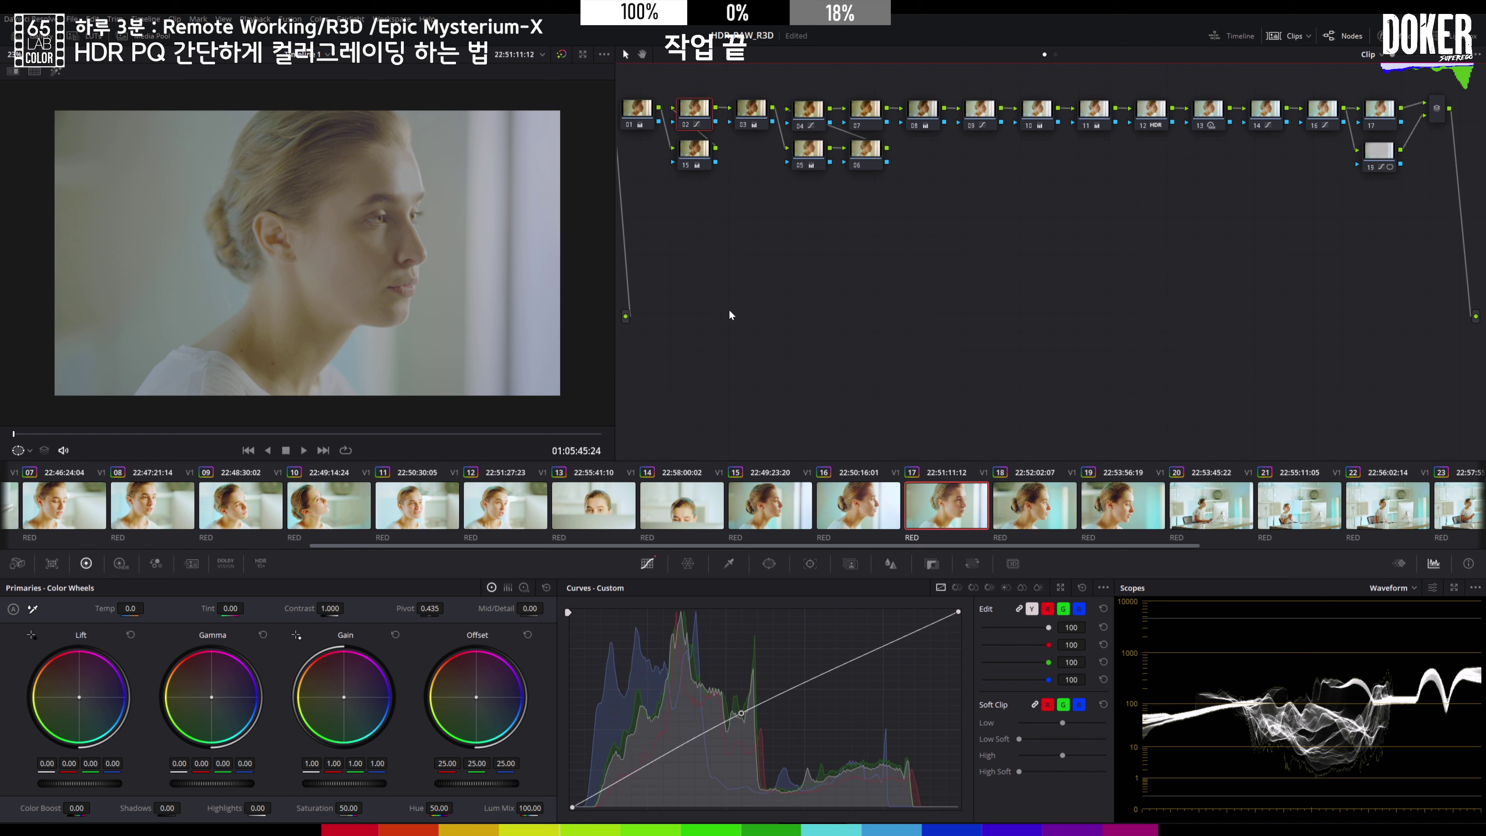
drag(742, 713, 737, 704)
- Apply clip 17's adjusted grade to clip 18
click(1017, 517)
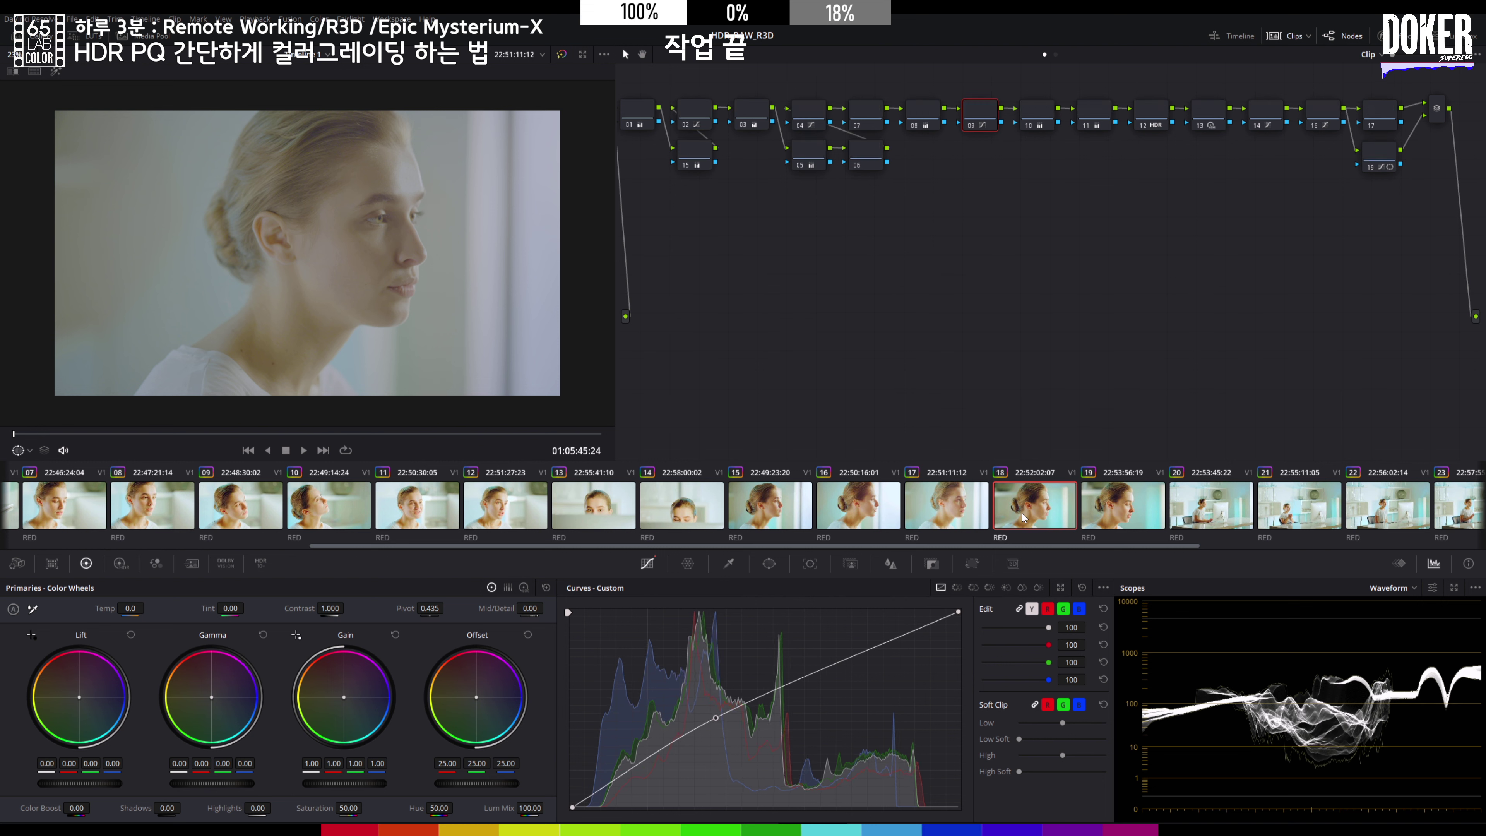
middle_click(968, 502)
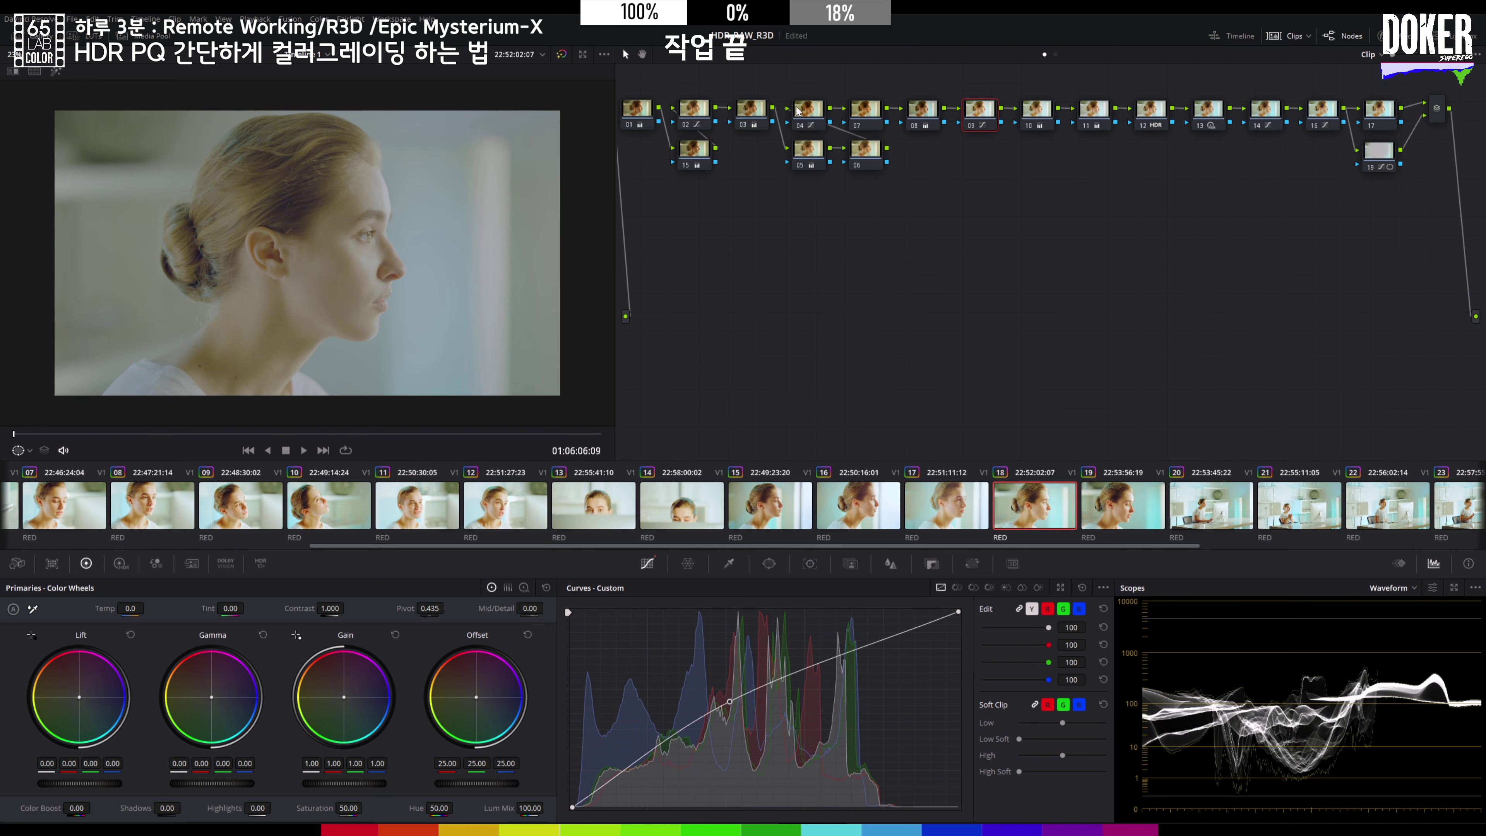
- In clip 18, move node 02's curve point down toward the shadows and raise node 04's low curve point slightly
click(692, 110)
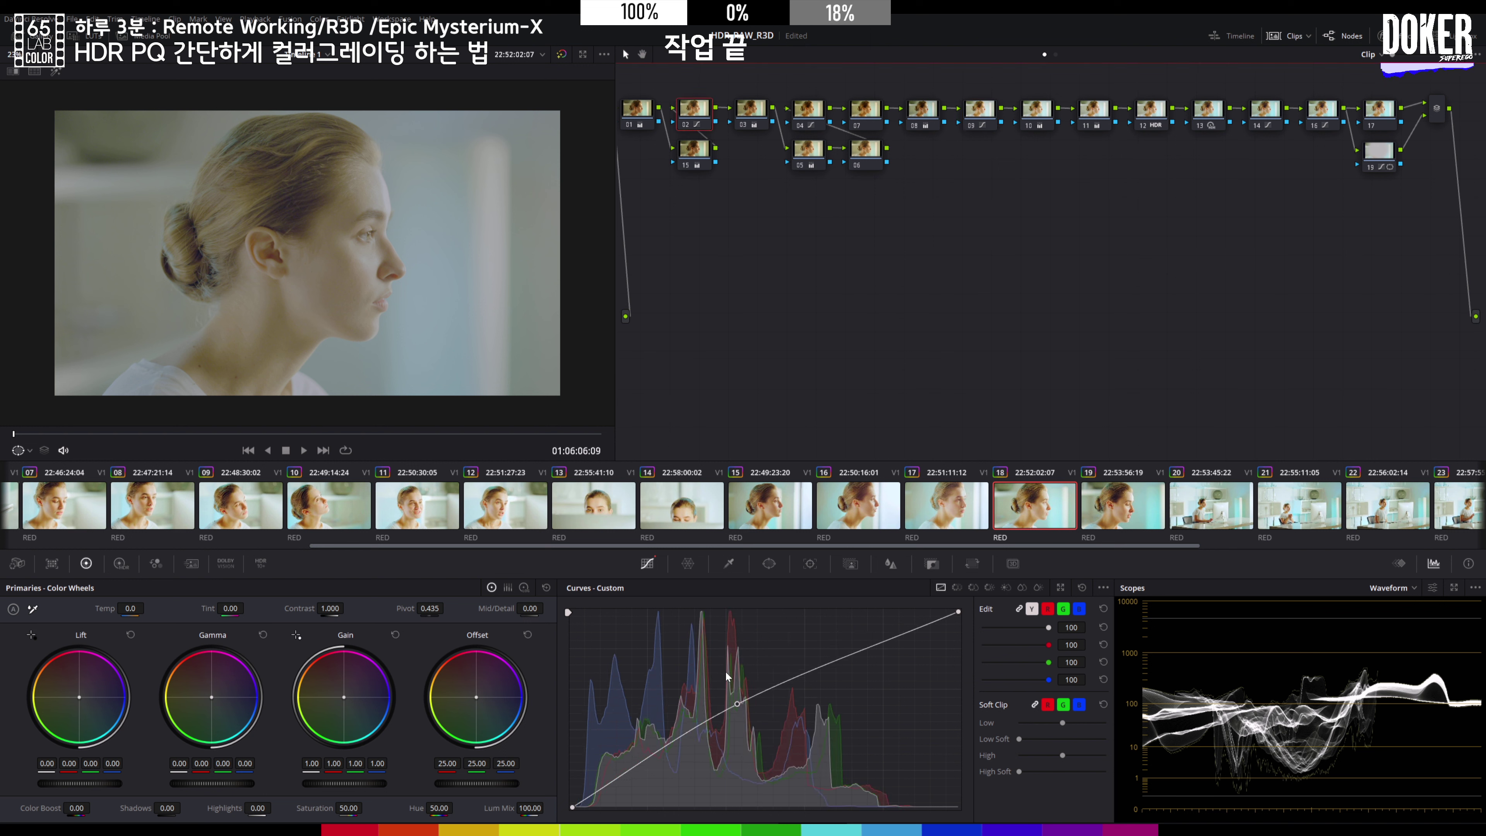
drag(739, 706, 704, 726)
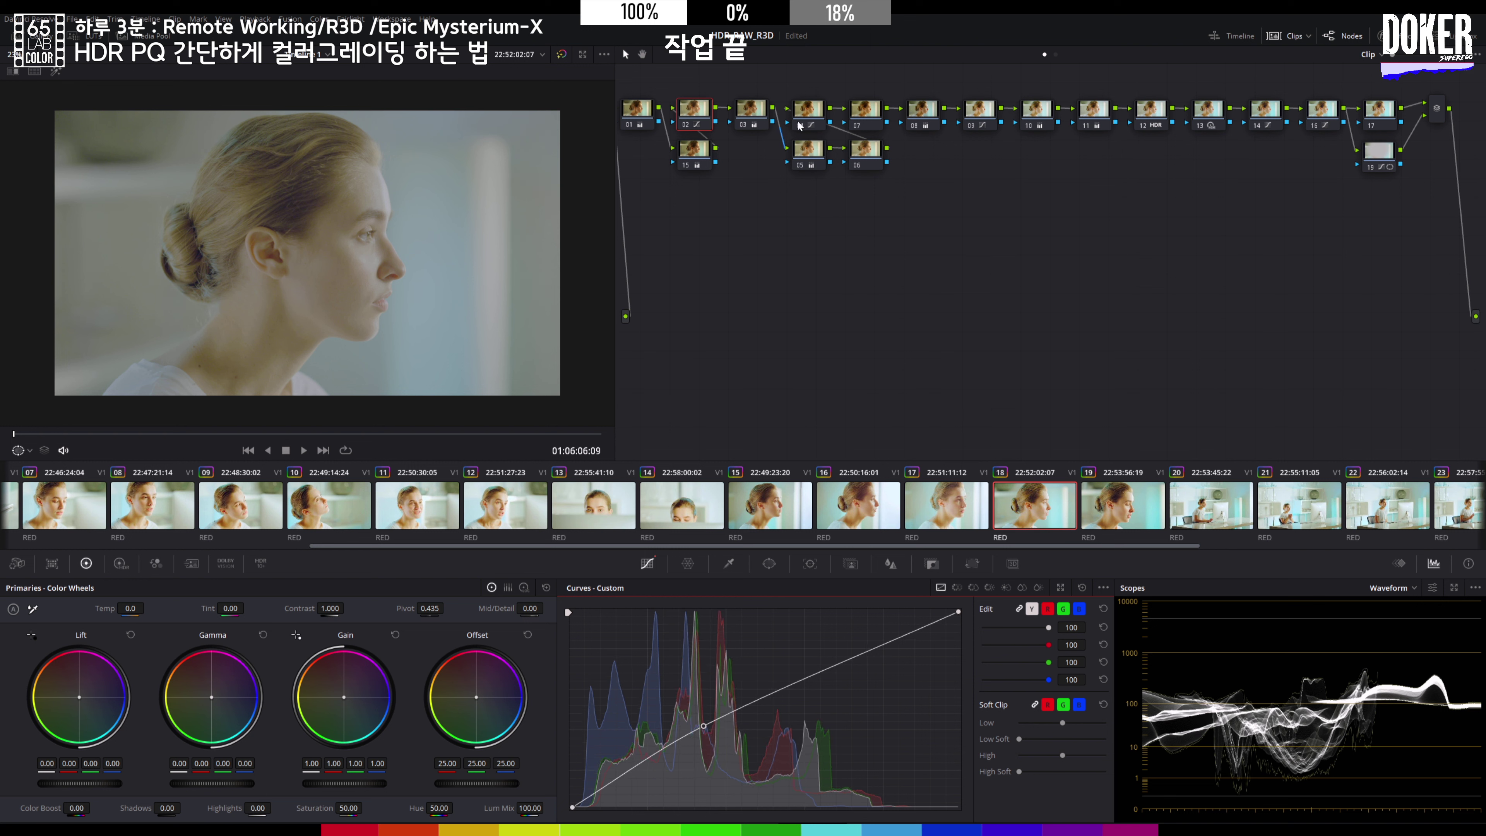
click(816, 111)
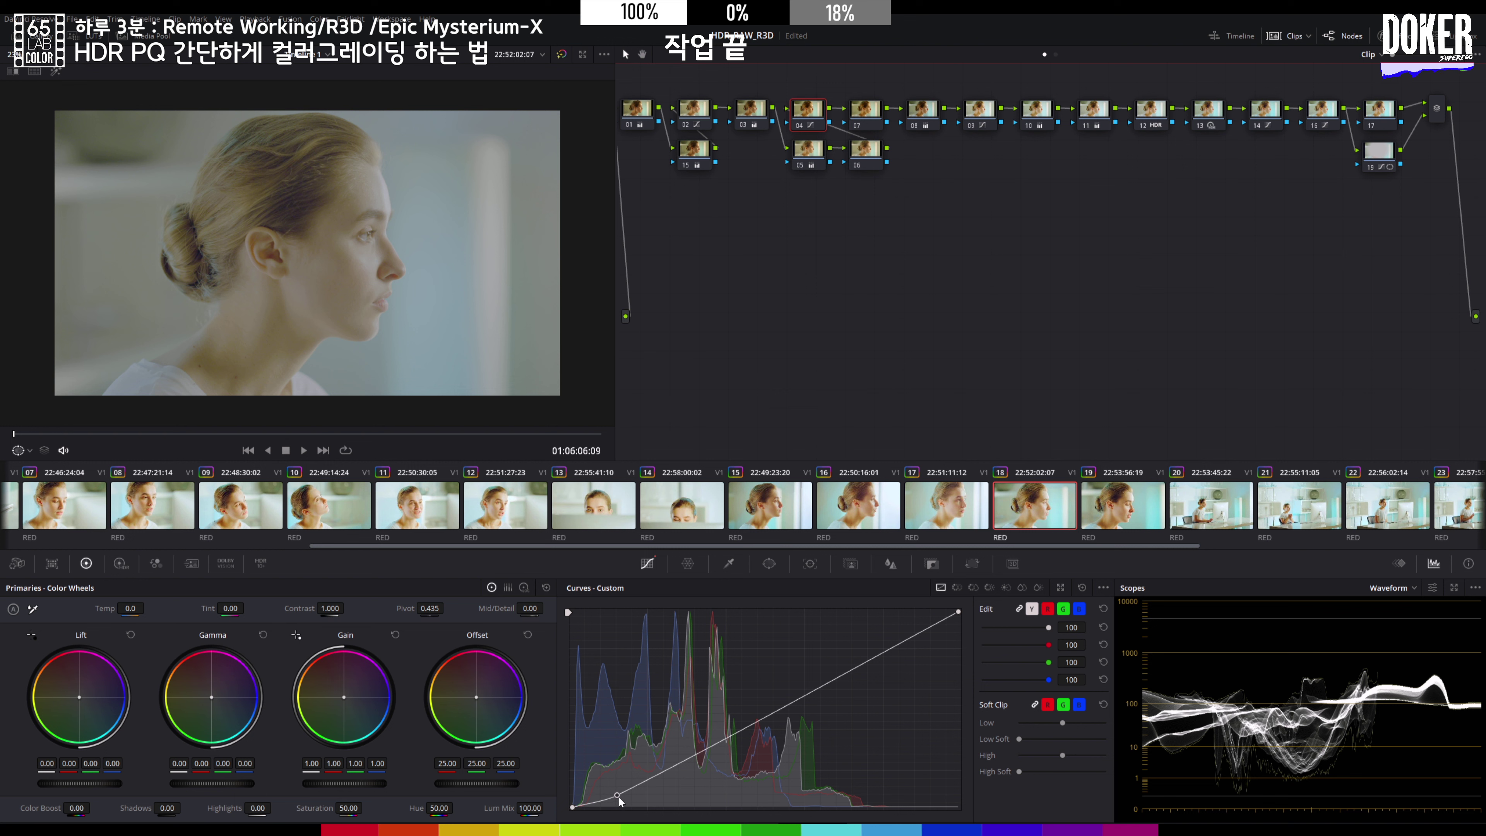
drag(619, 797, 628, 790)
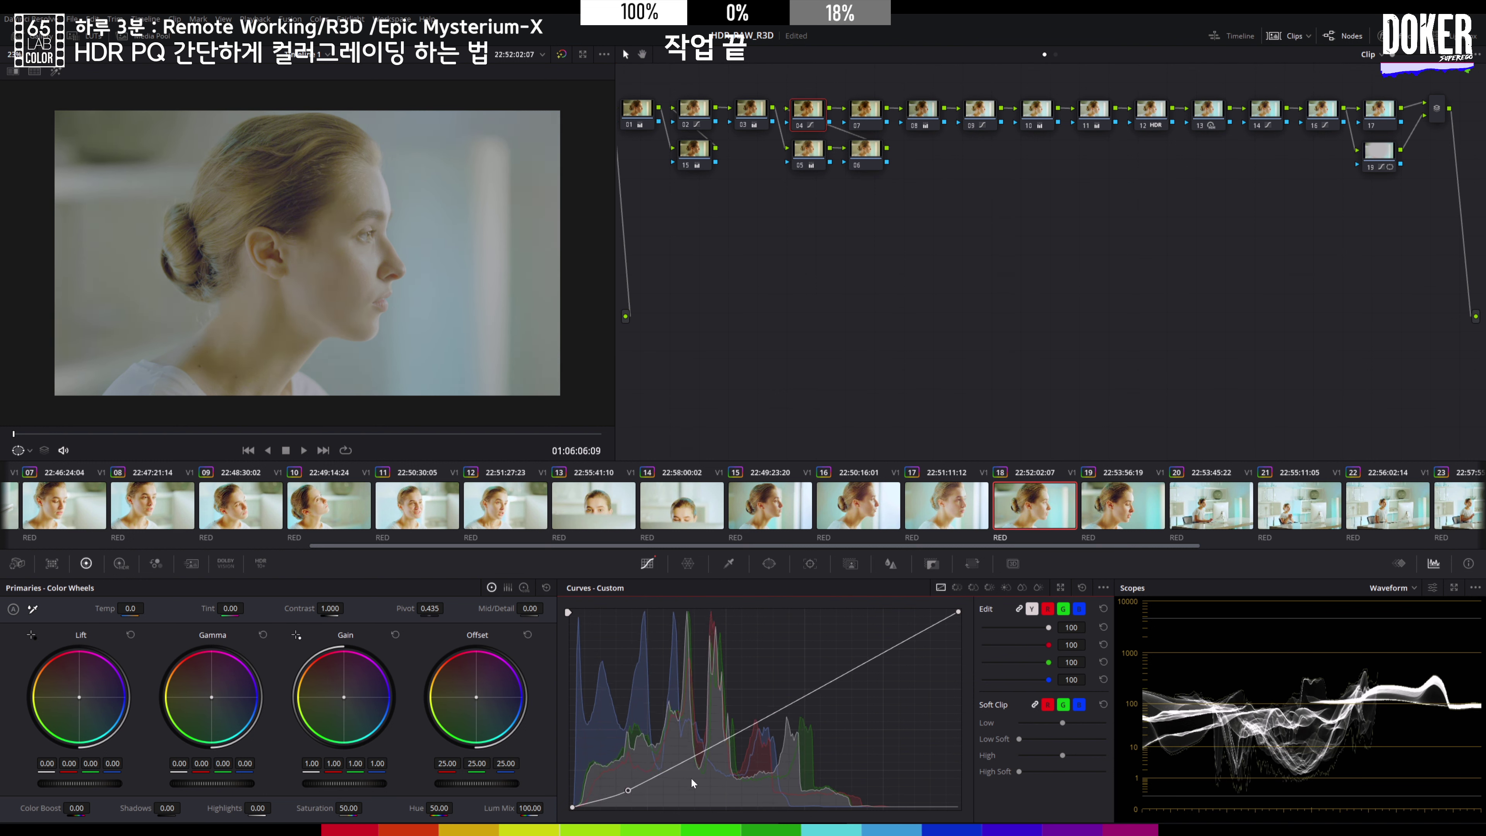
- In clip 18, set node 03's Gain to 0.88 and Gamma to 0.03
click(930, 120)
click(738, 114)
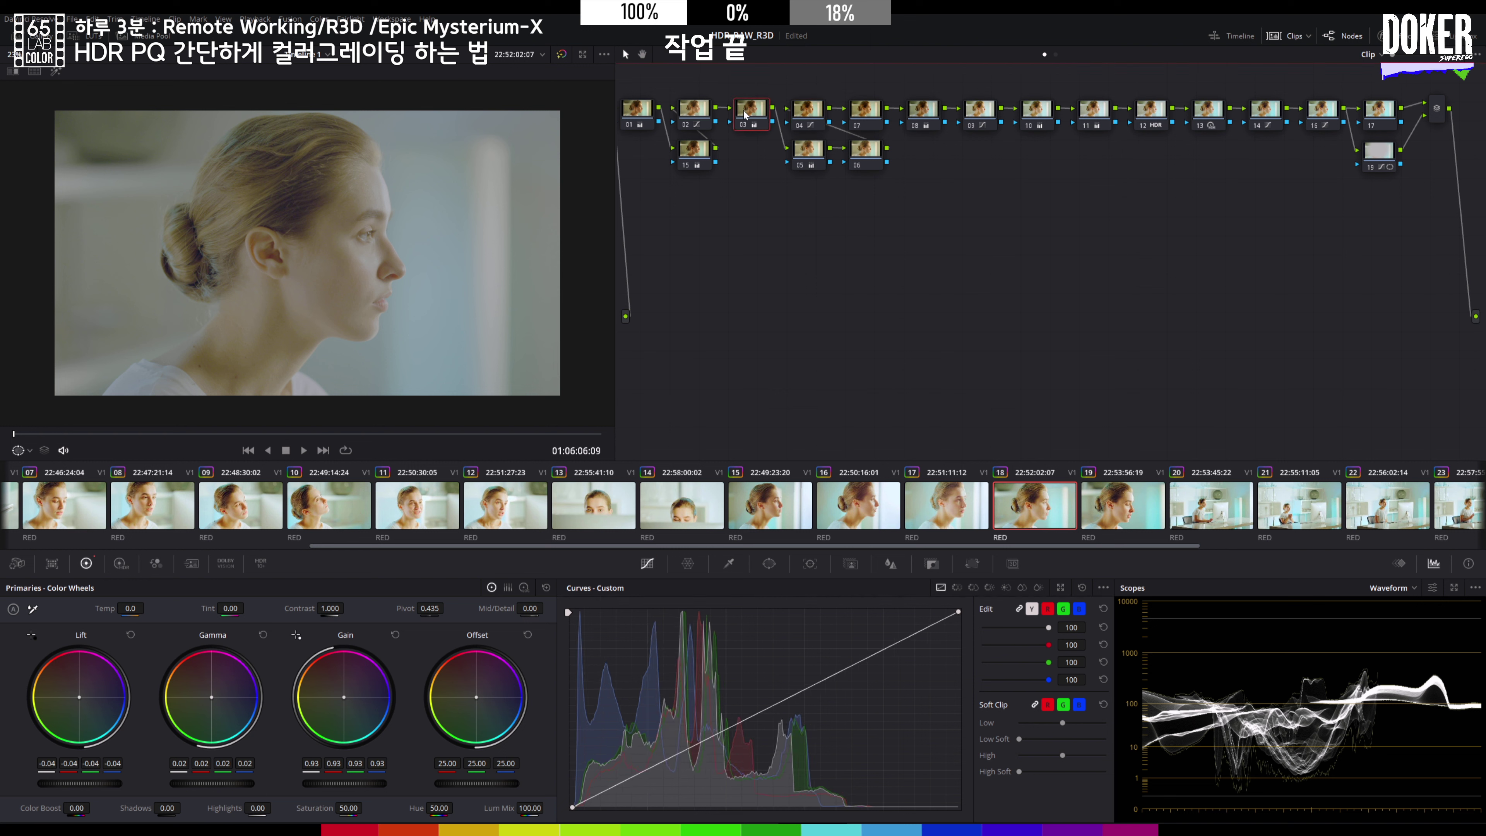
drag(355, 783, 345, 783)
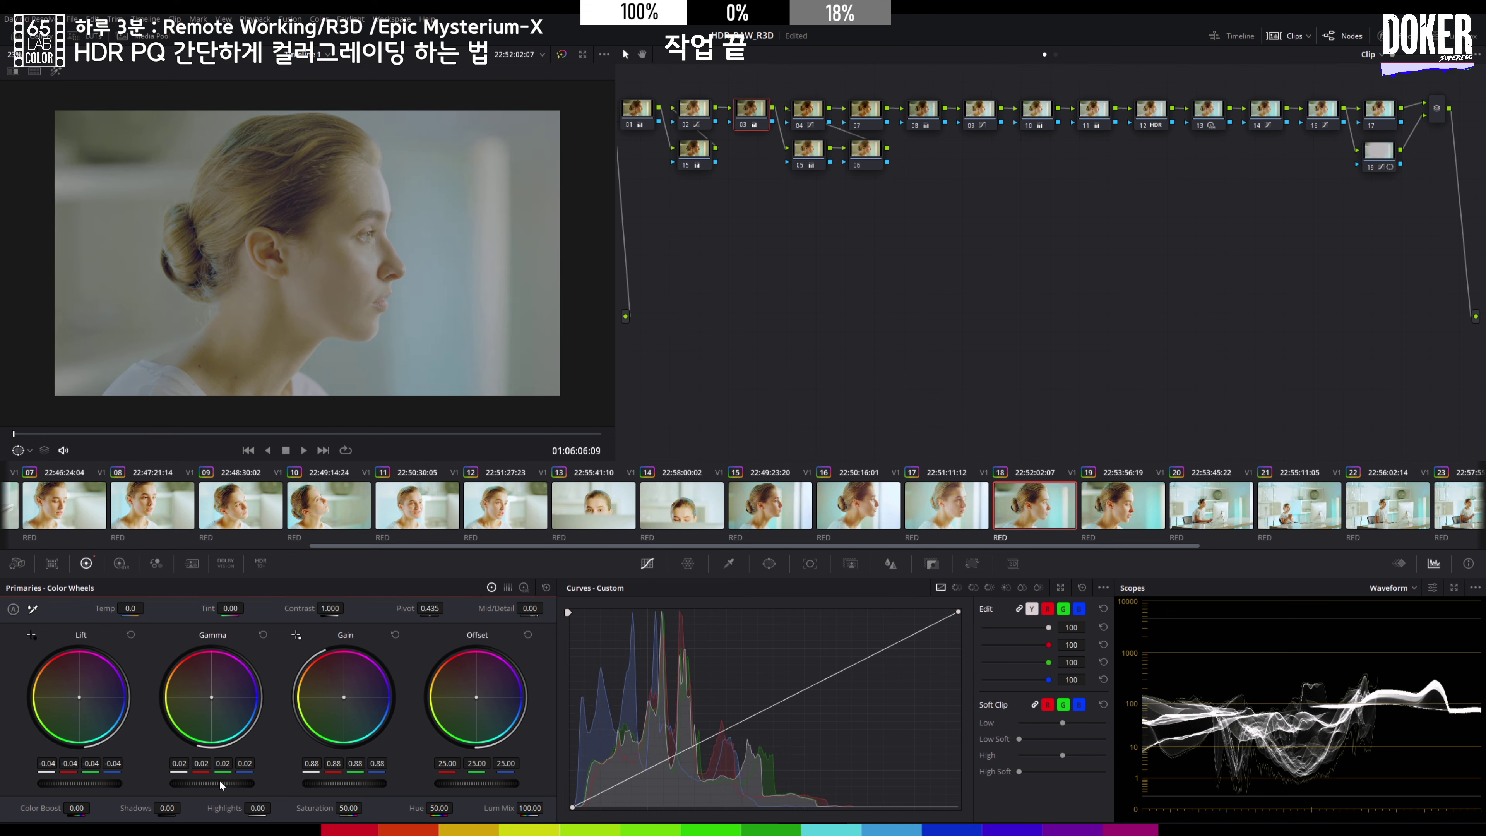
drag(212, 783, 215, 783)
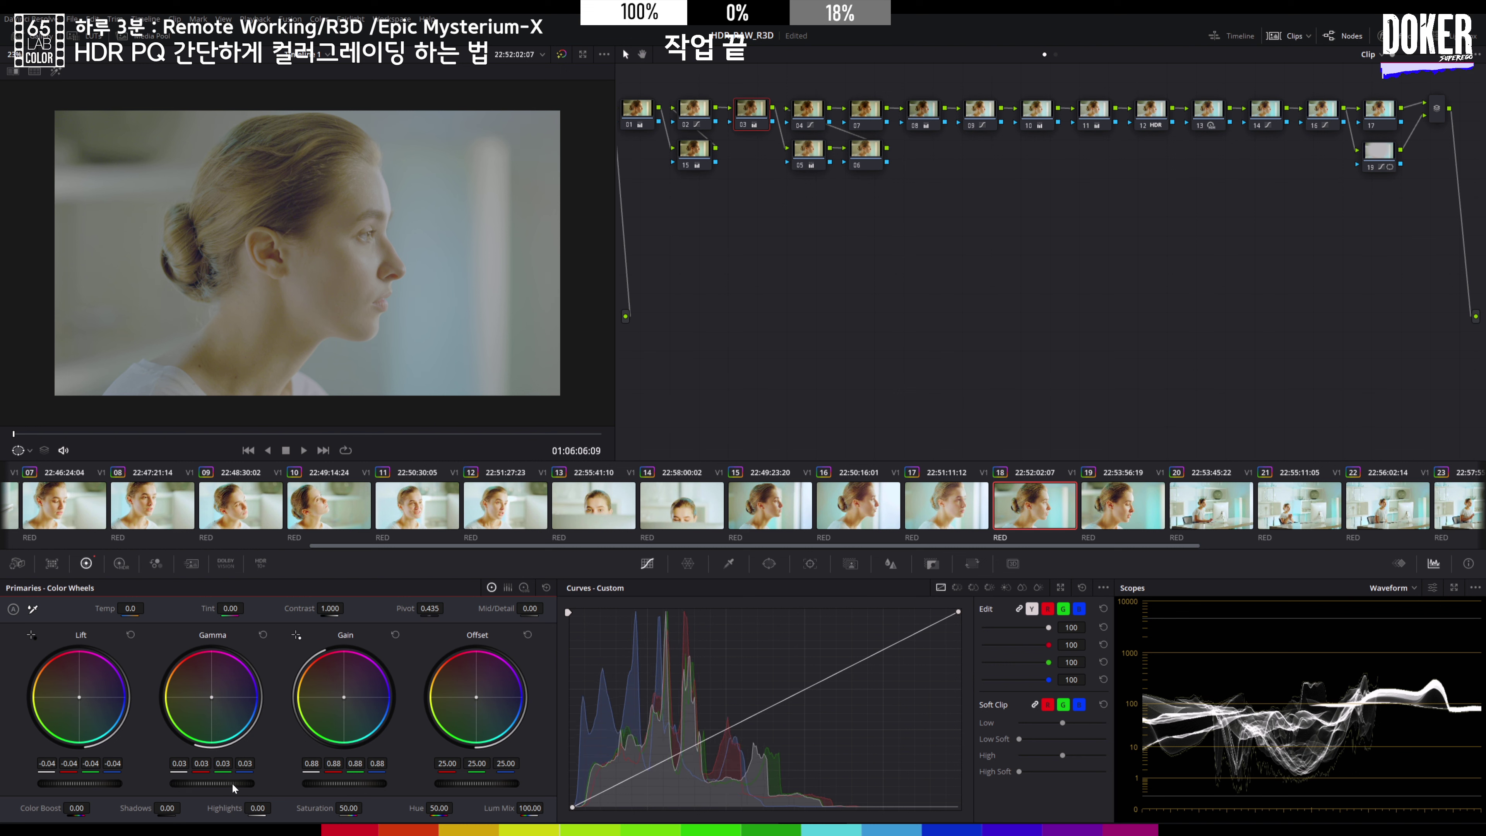
- Apply clip 18's grade to clip 19 and fine-tune the curve points of nodes 02 and 04
drag(1092, 547, 1425, 570)
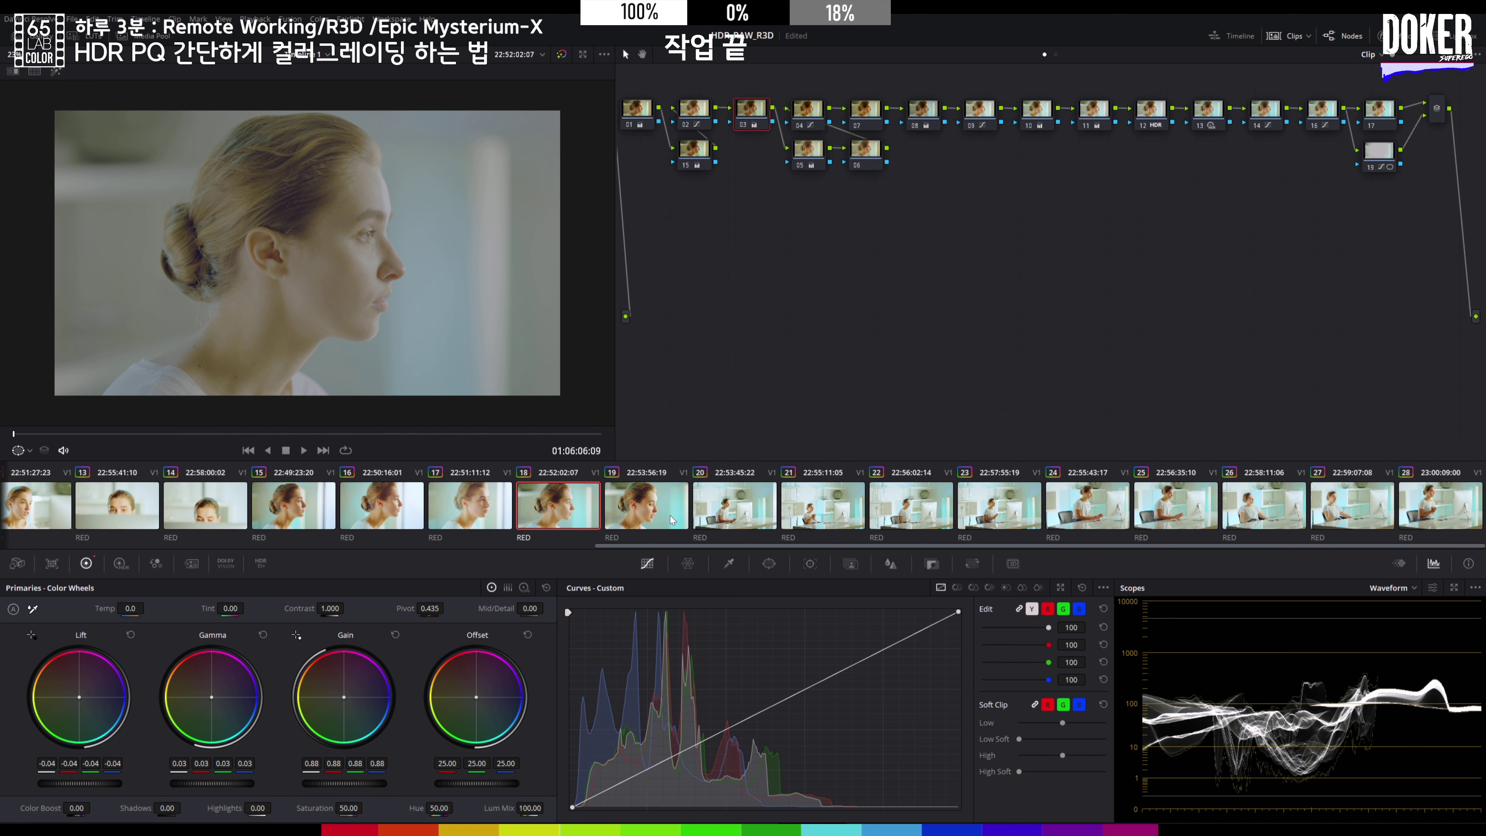
click(654, 515)
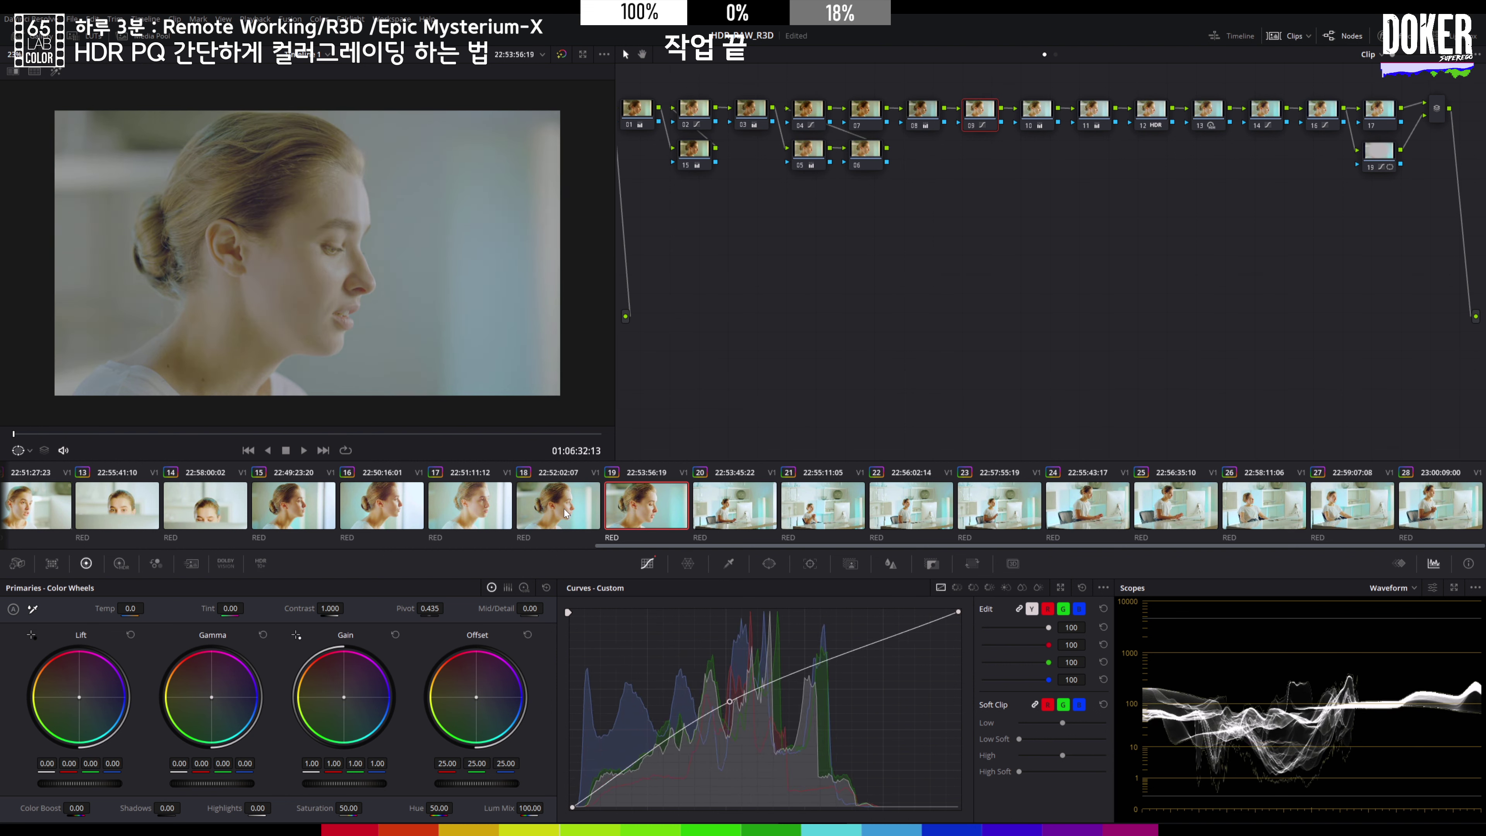
click(813, 120)
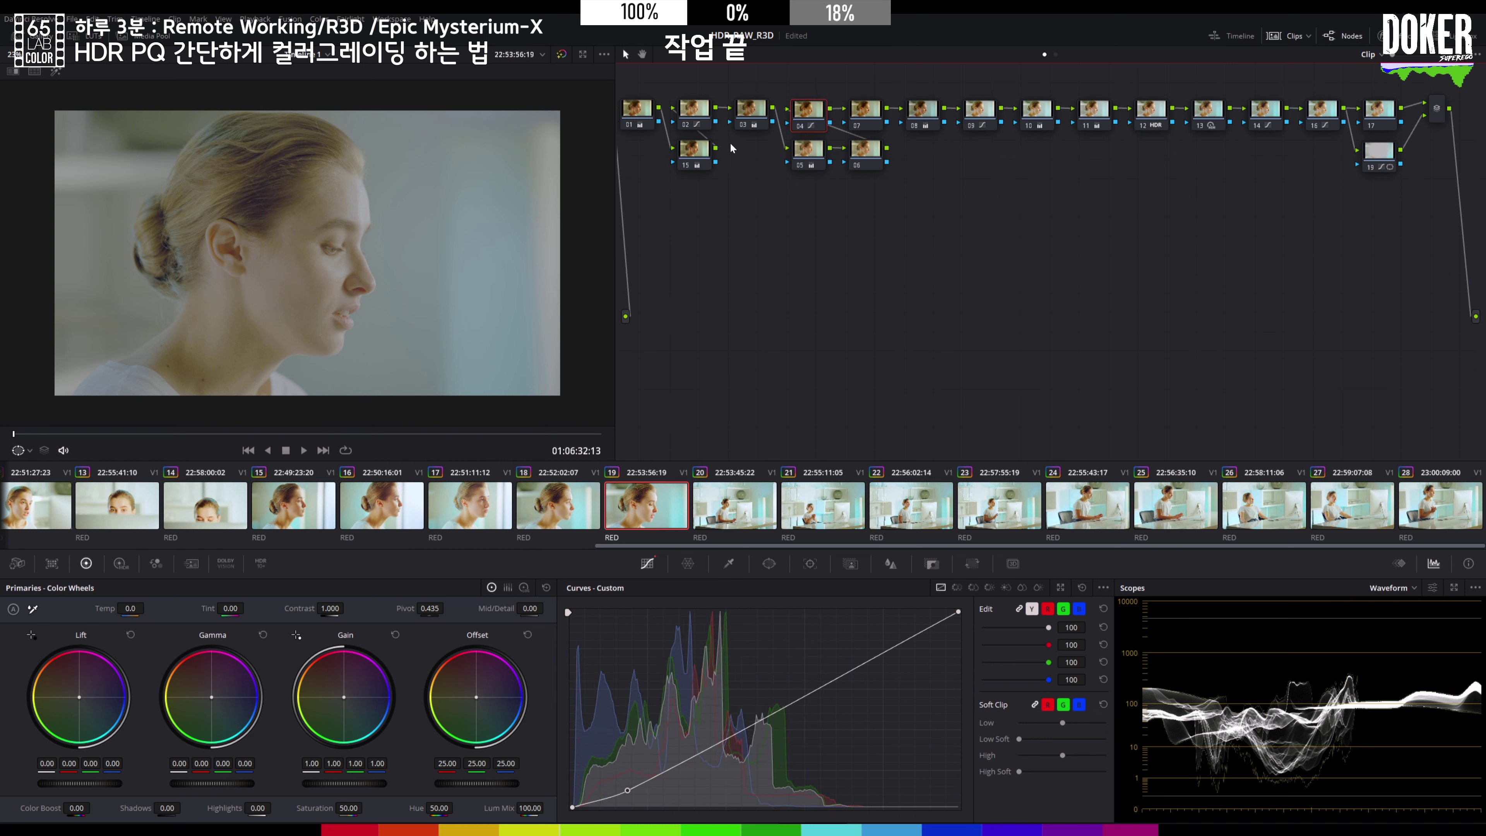
click(694, 111)
drag(704, 726, 703, 726)
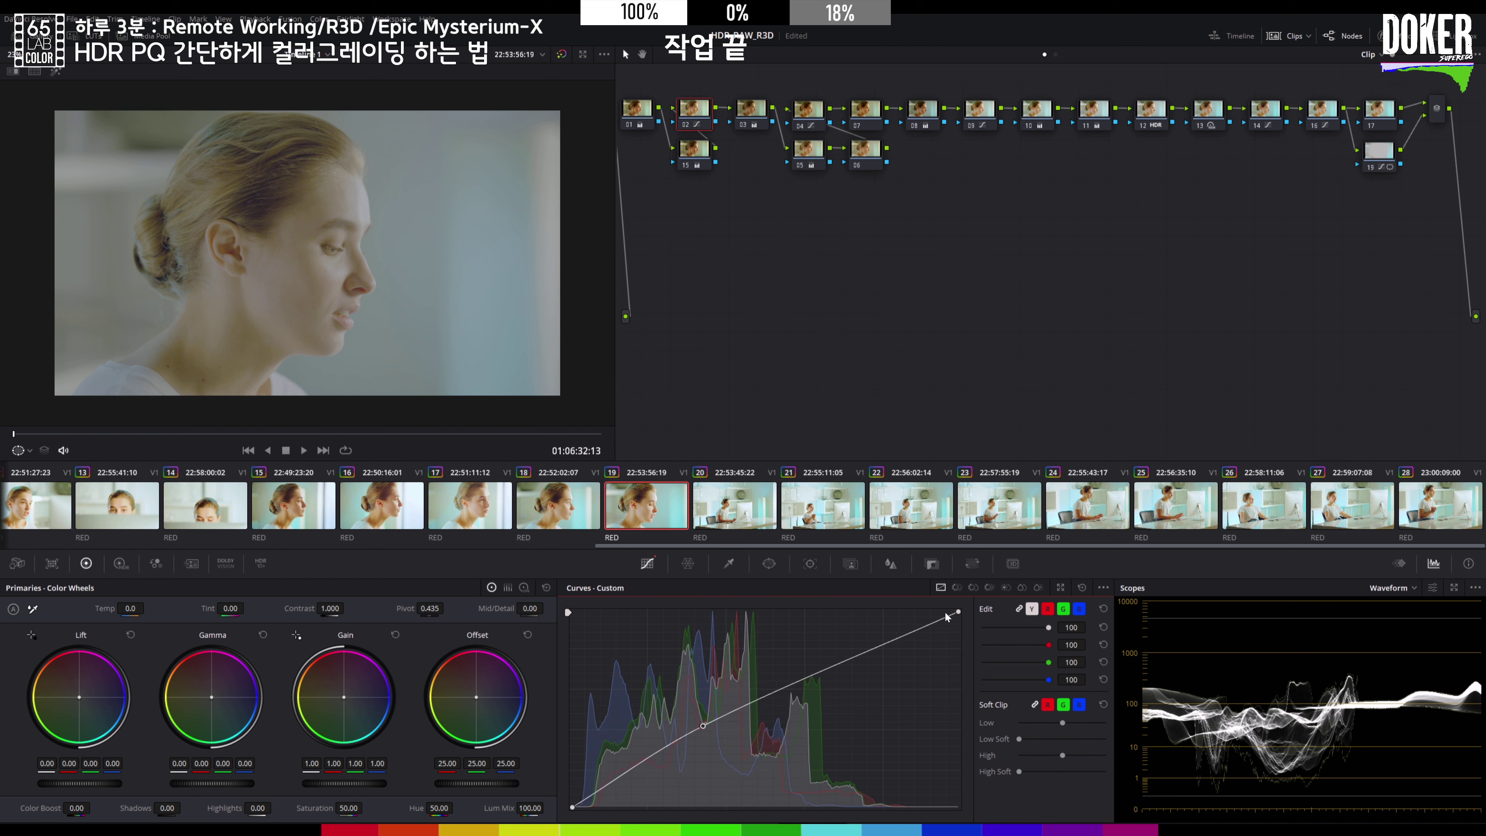
click(810, 124)
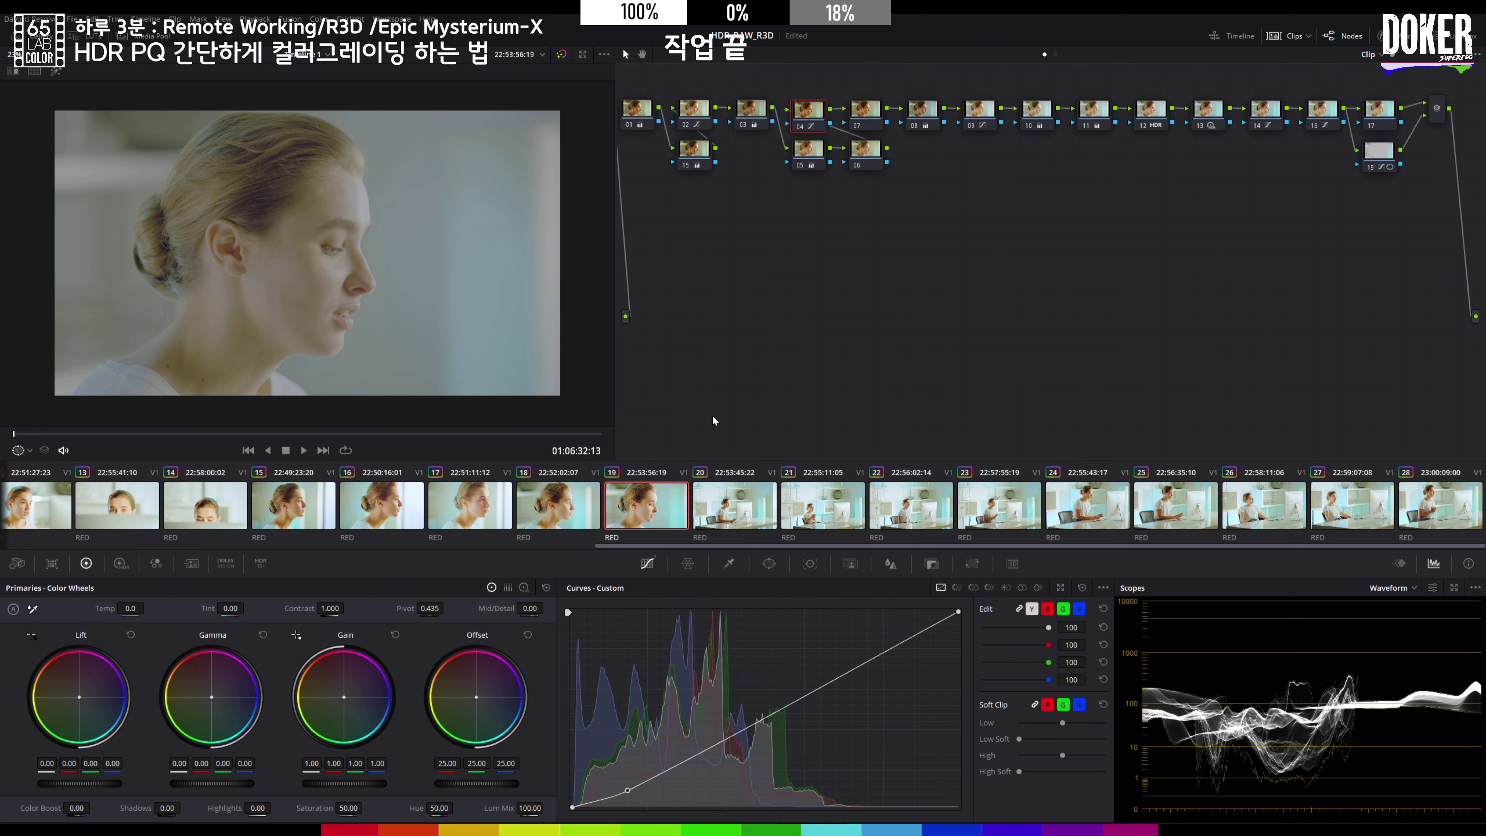
drag(628, 792, 624, 794)
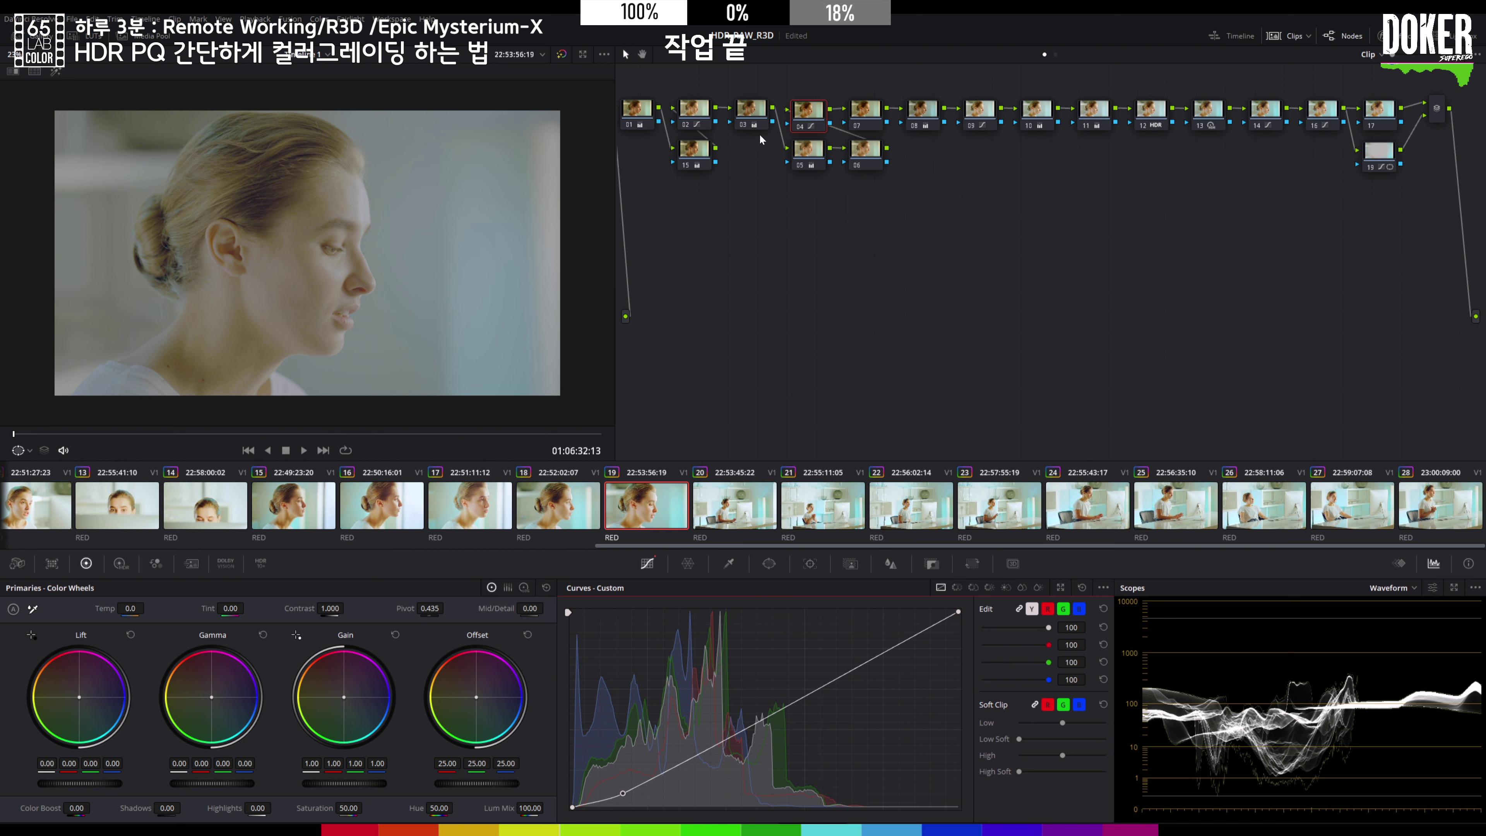
- In clip 19, set node 05's luminance Gain to 0.94 and play part of the clip to check it
click(807, 150)
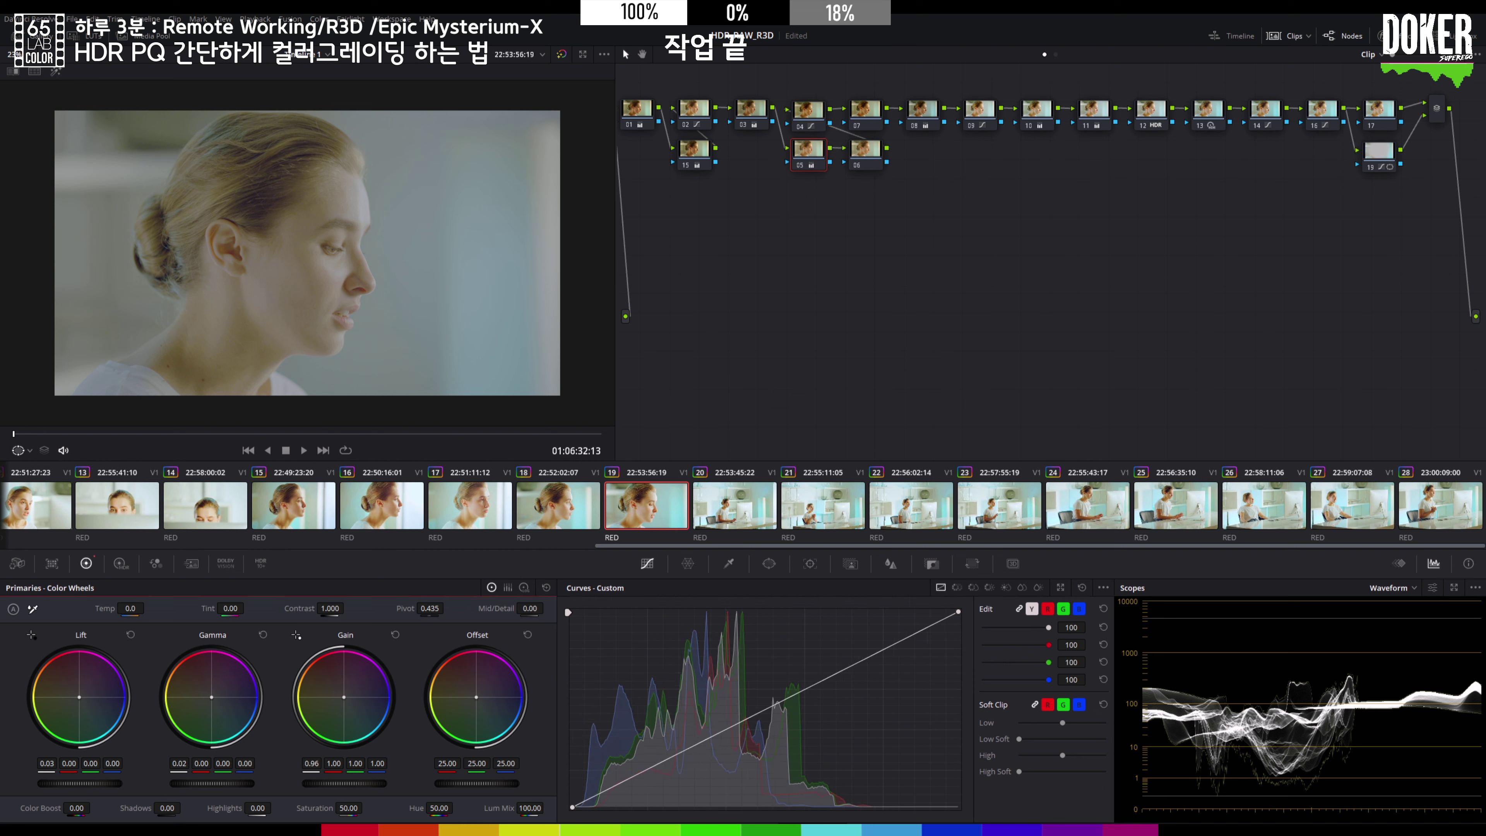
drag(314, 785, 177, 770)
key(space)
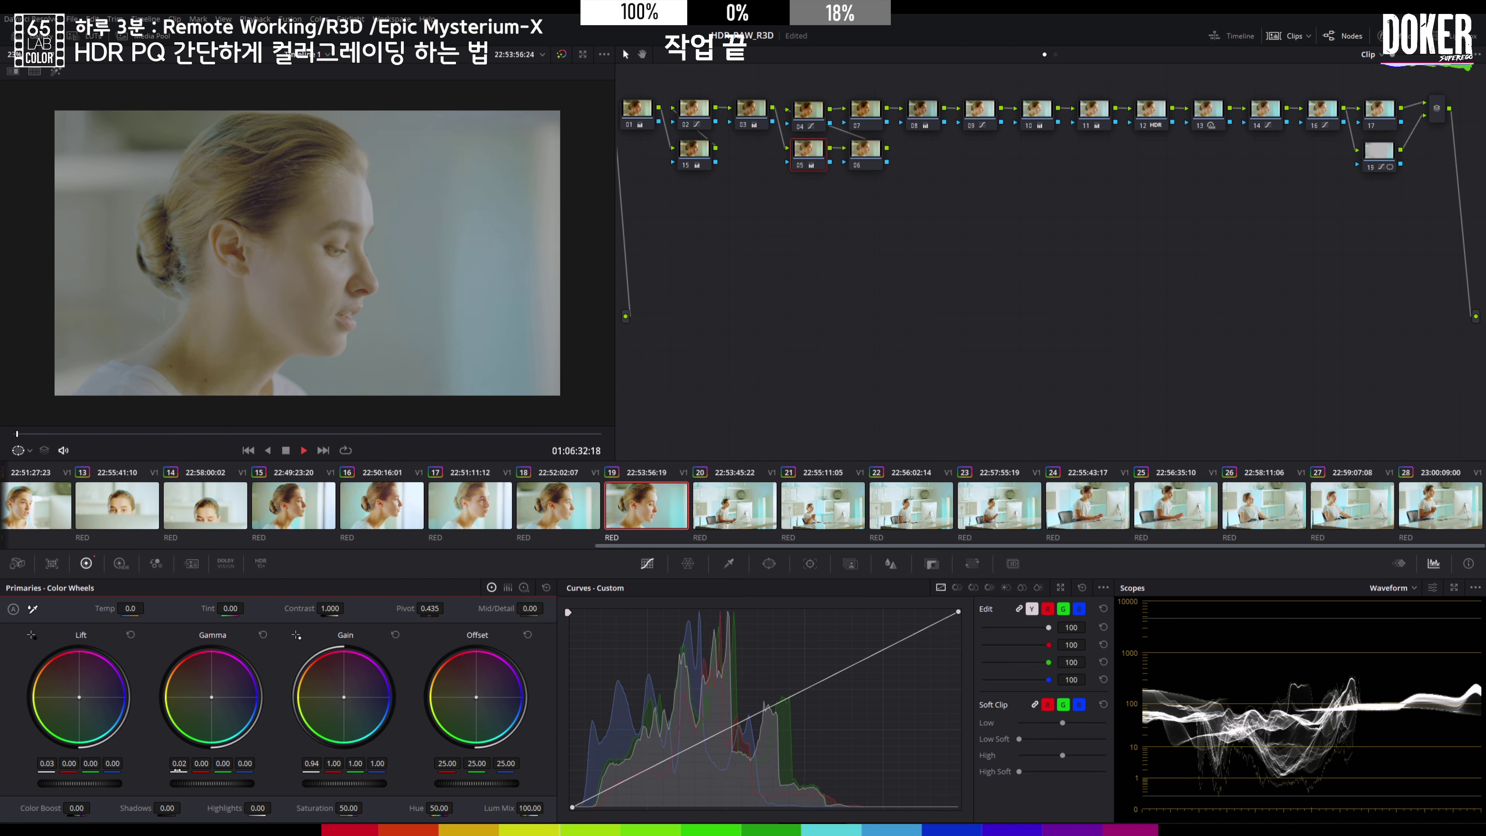
key(space)
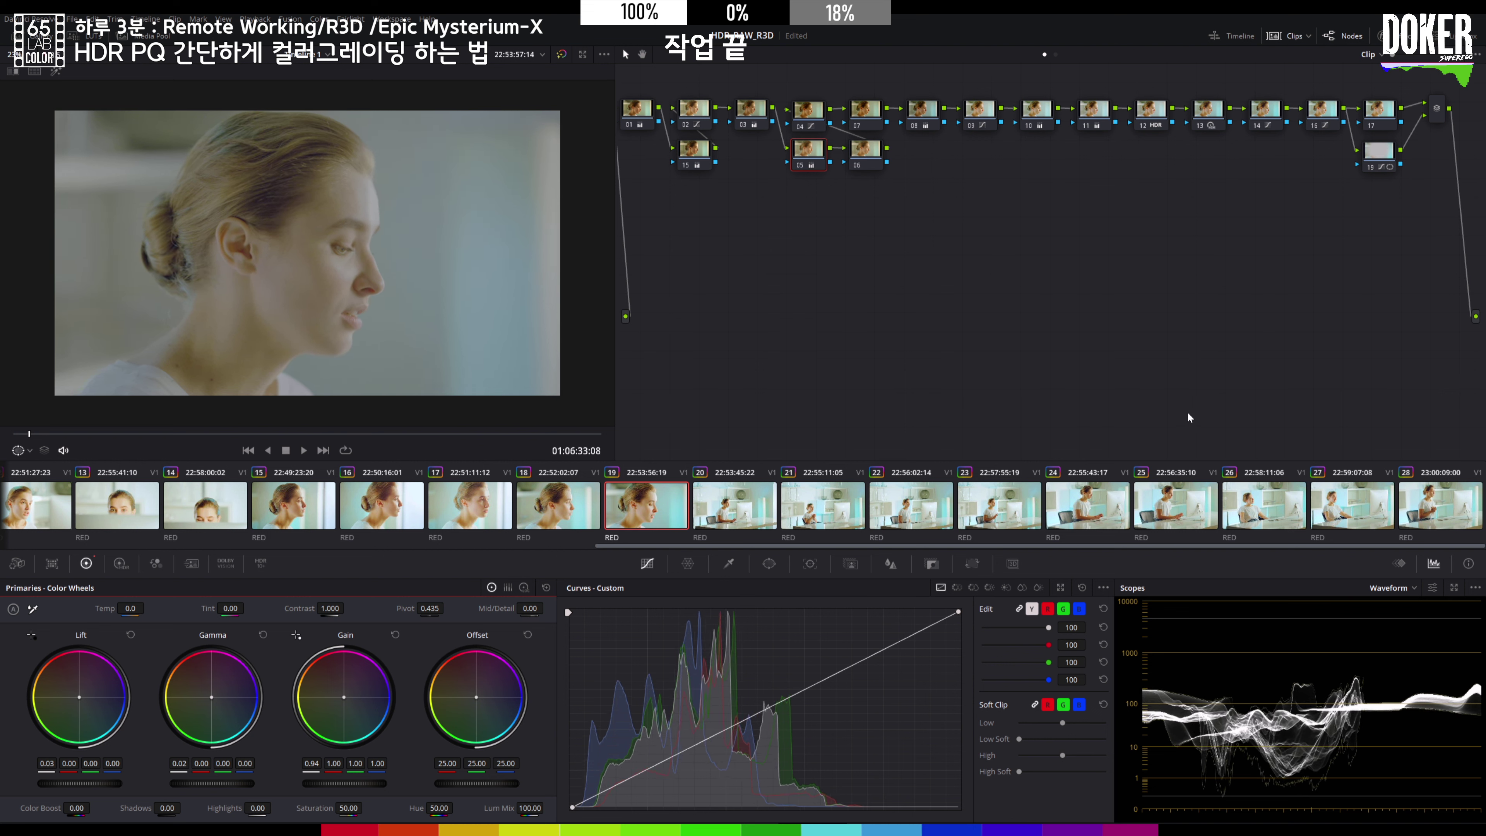
- Apply clip 19's grade to clip 20 and raise node 09's curve point slightly
click(728, 513)
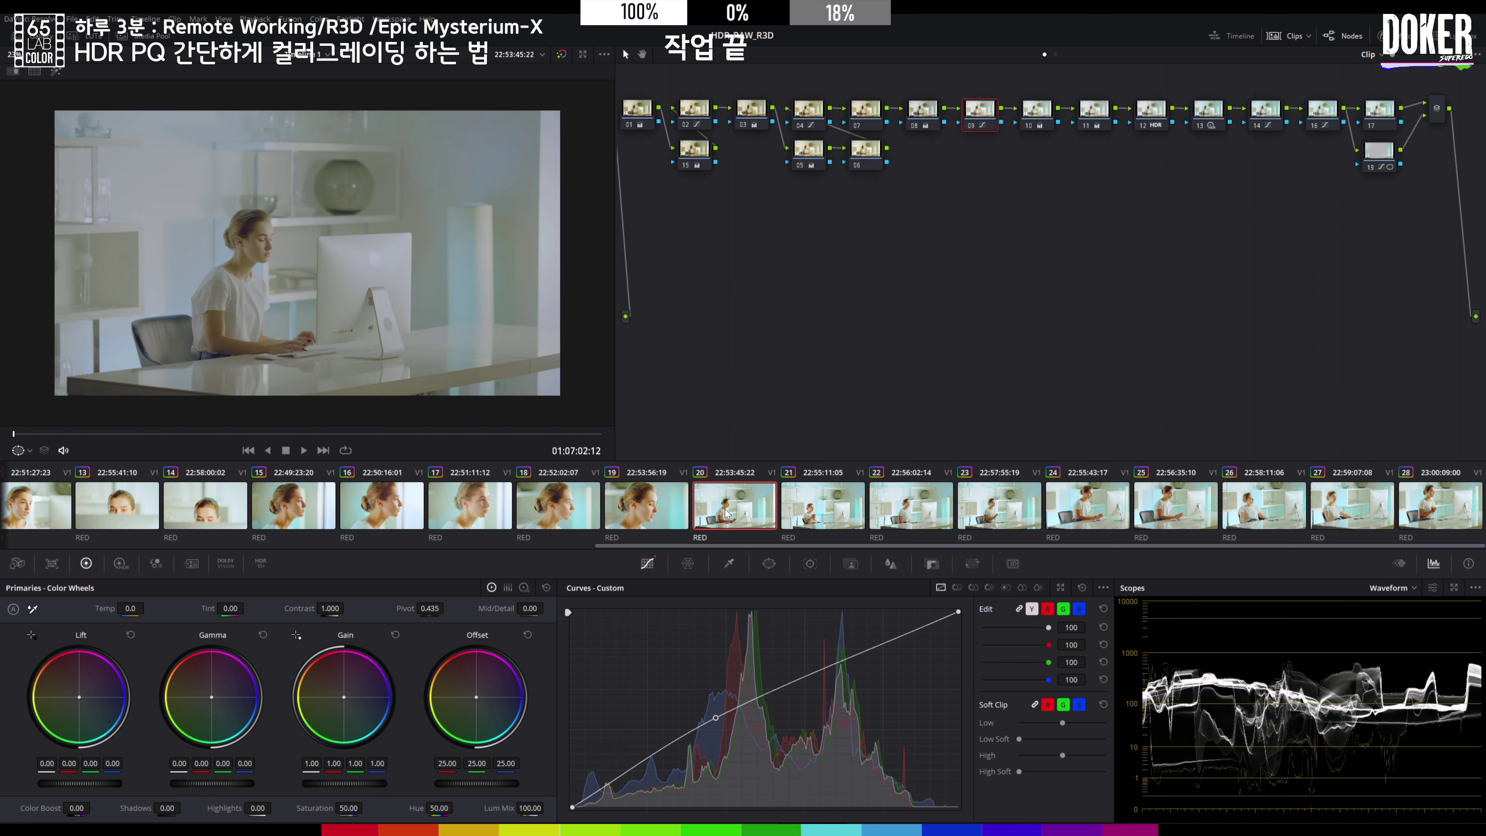
middle_click(654, 510)
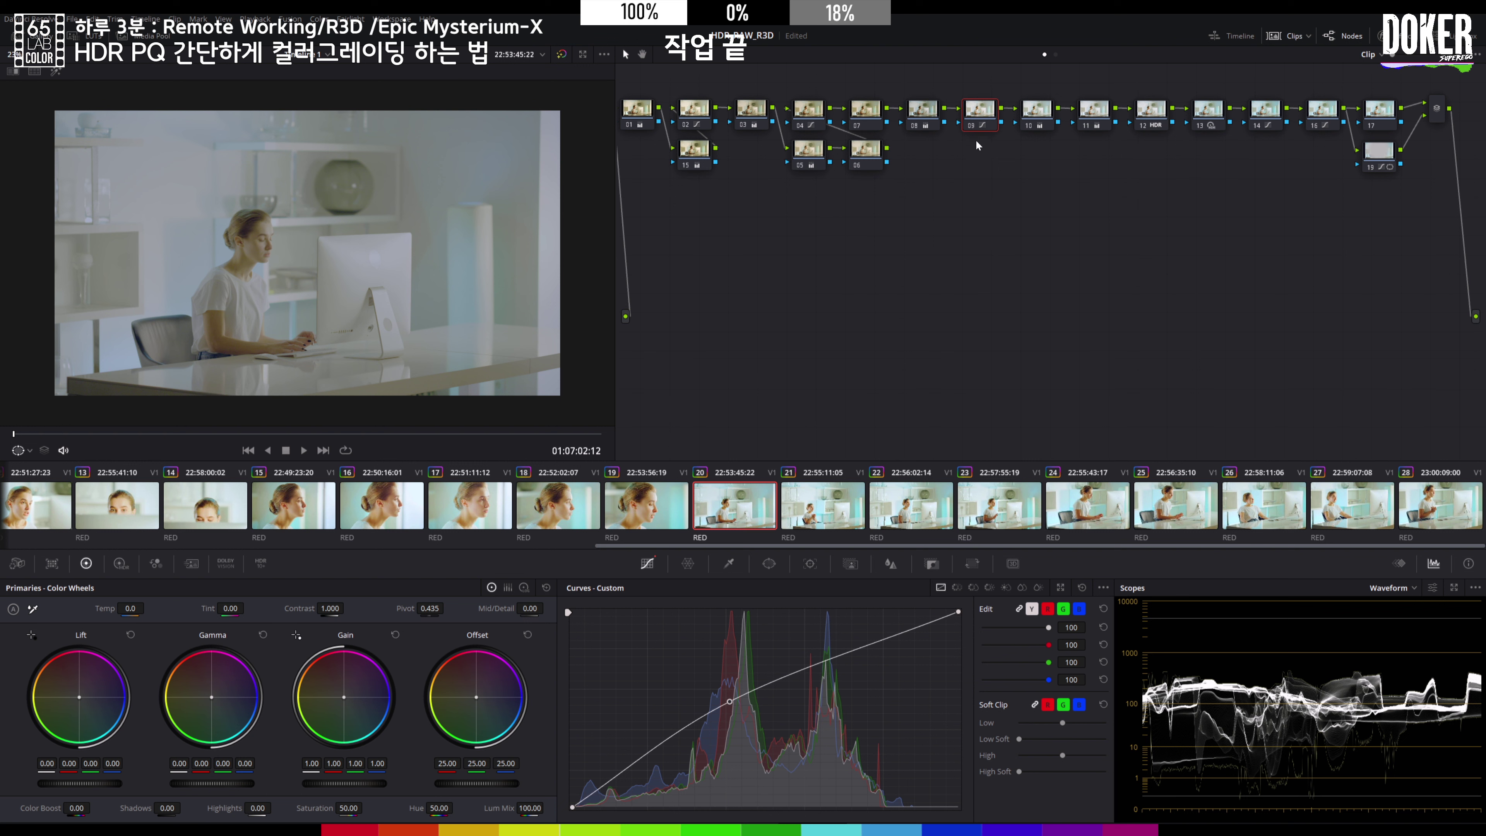
drag(728, 702, 727, 693)
drag(727, 695, 726, 697)
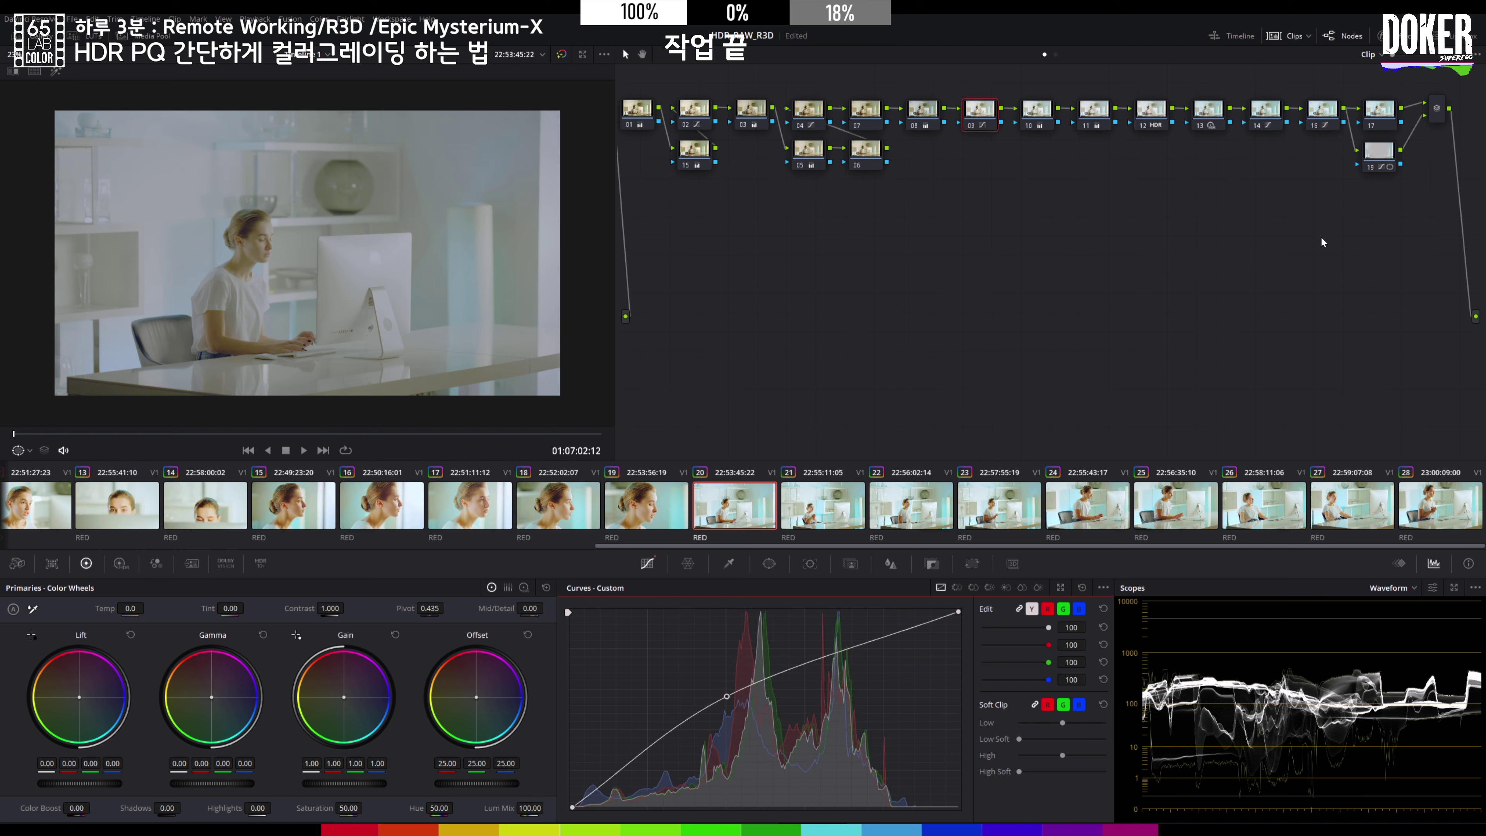
- Recentre the circular window of clip 20's last parallel node on the seated woman
click(1384, 154)
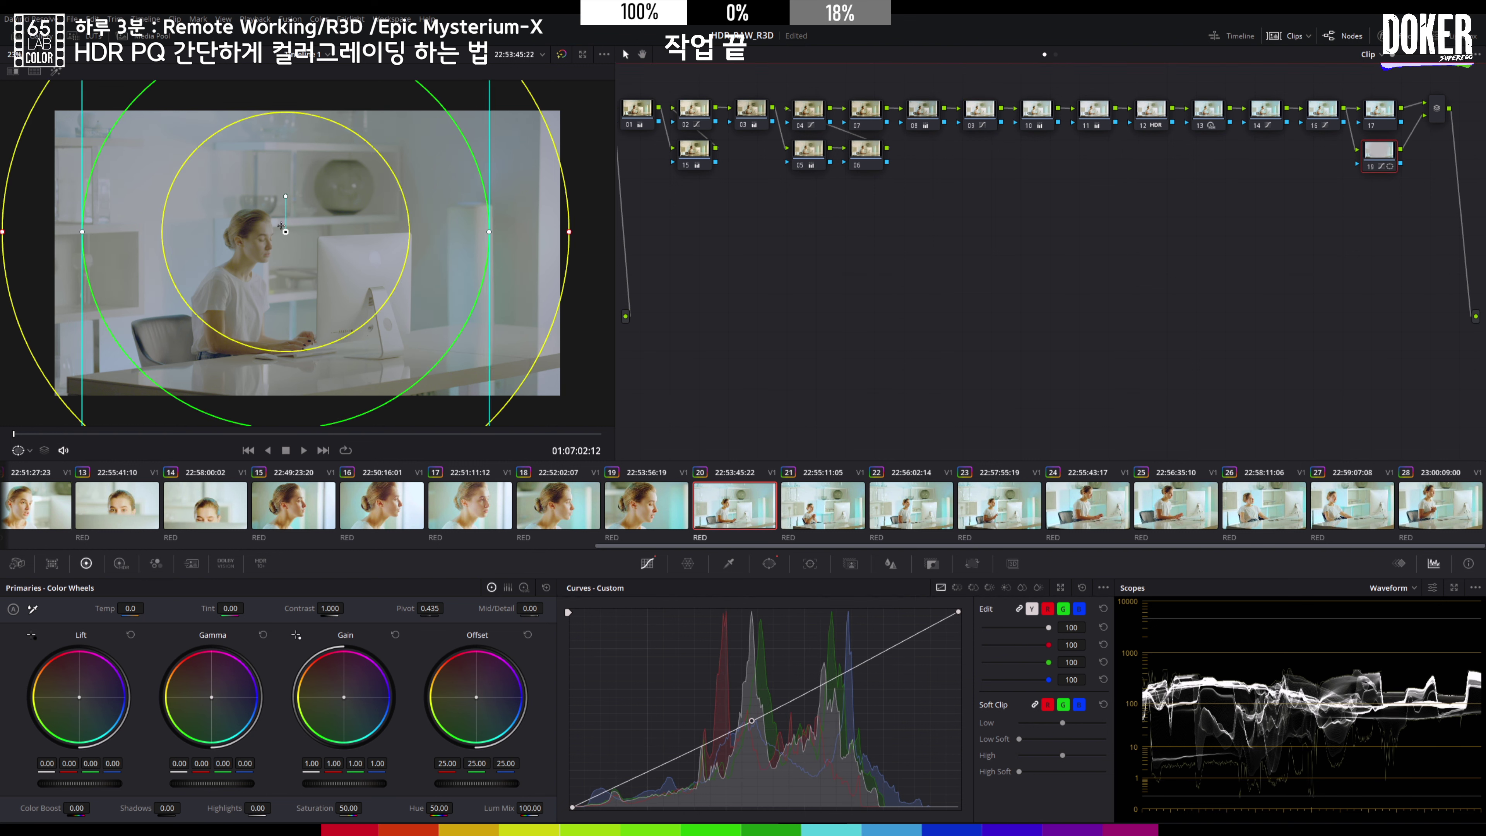
drag(281, 226, 241, 254)
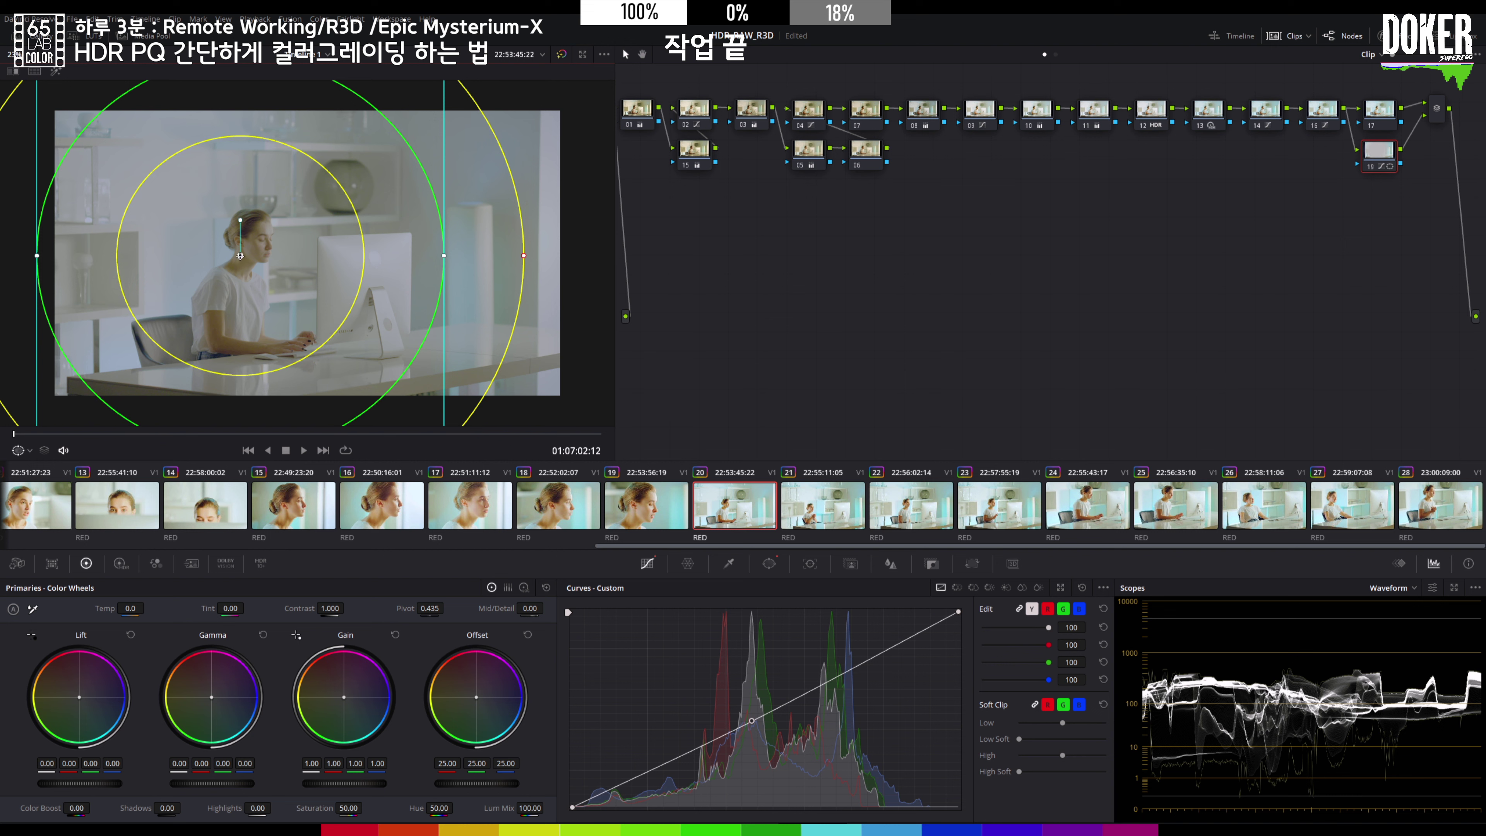
- Apply clip 20's adjusted grade to each of clips 21 through 28
click(822, 523)
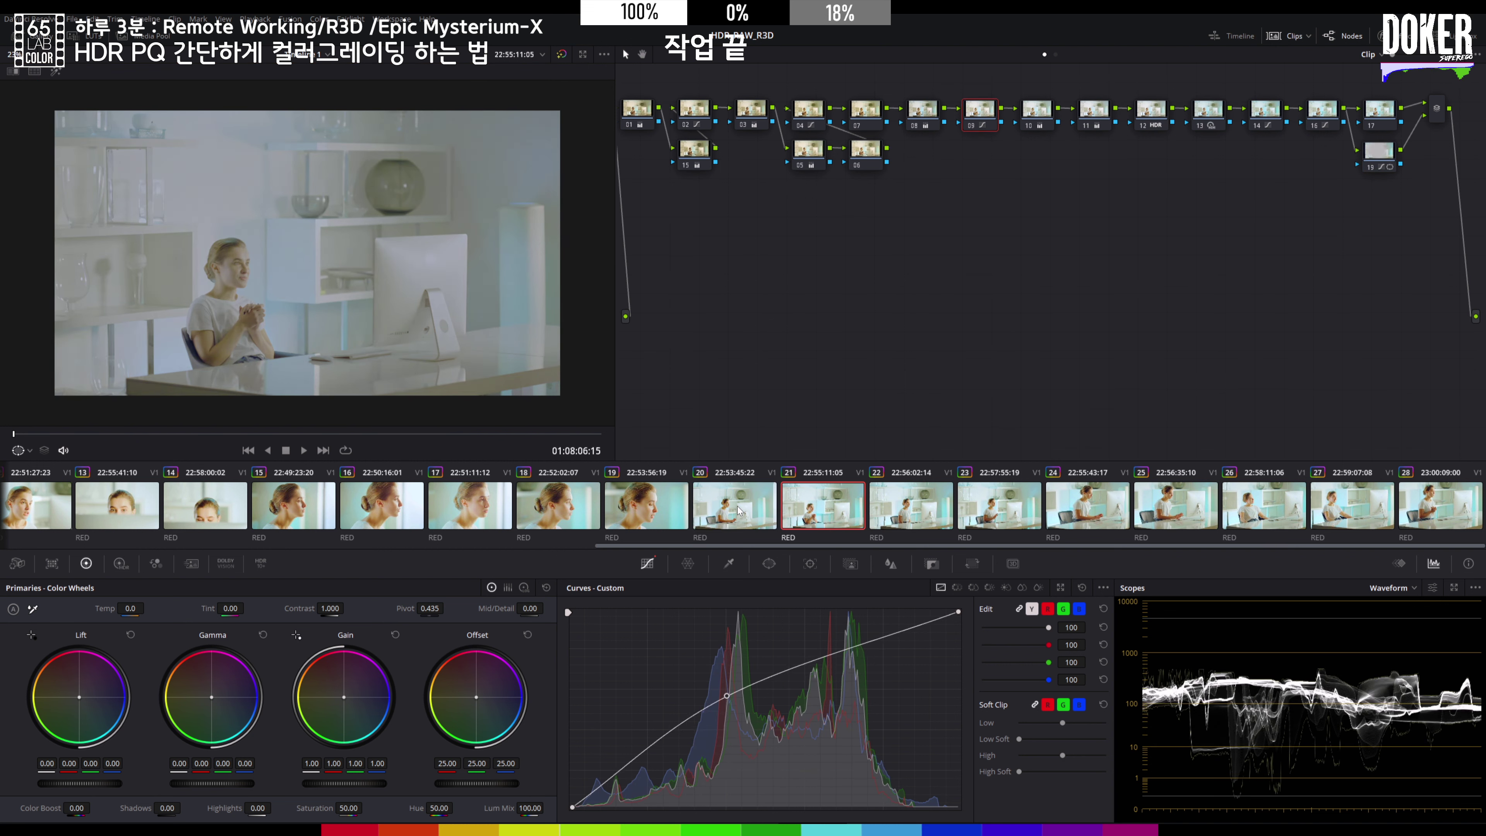
click(921, 505)
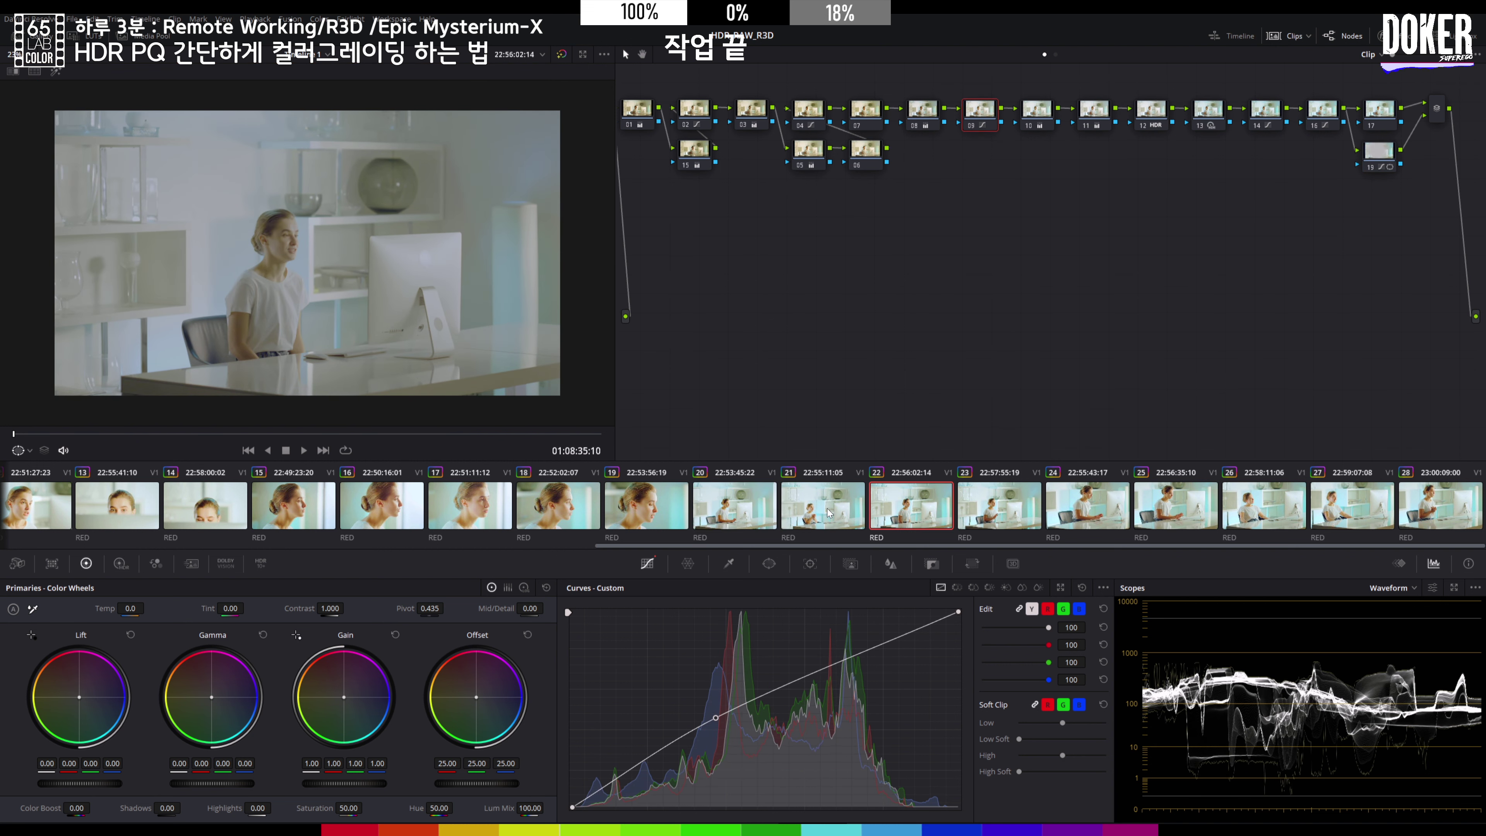
click(999, 507)
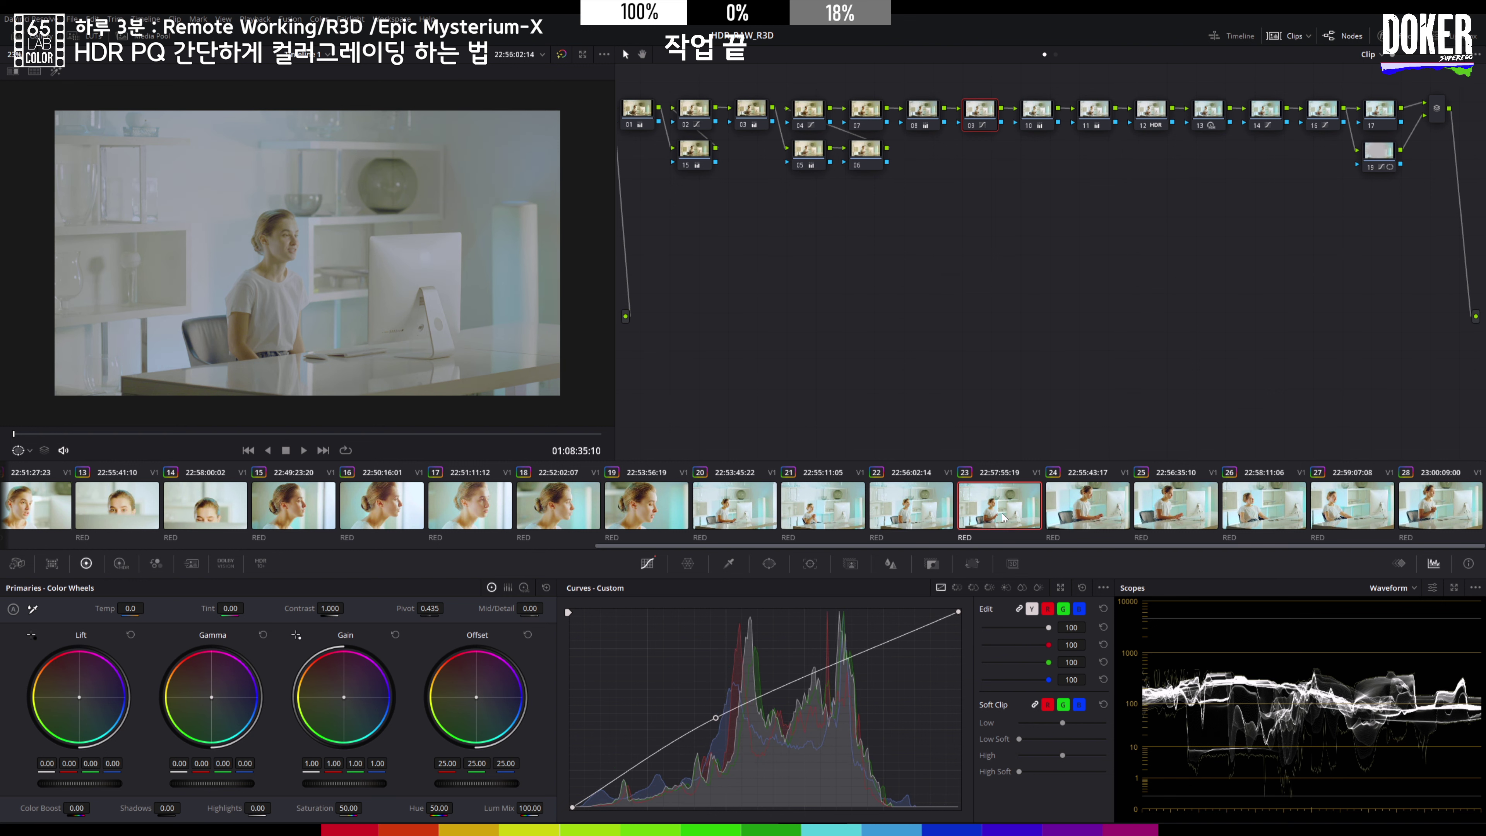
click(1094, 508)
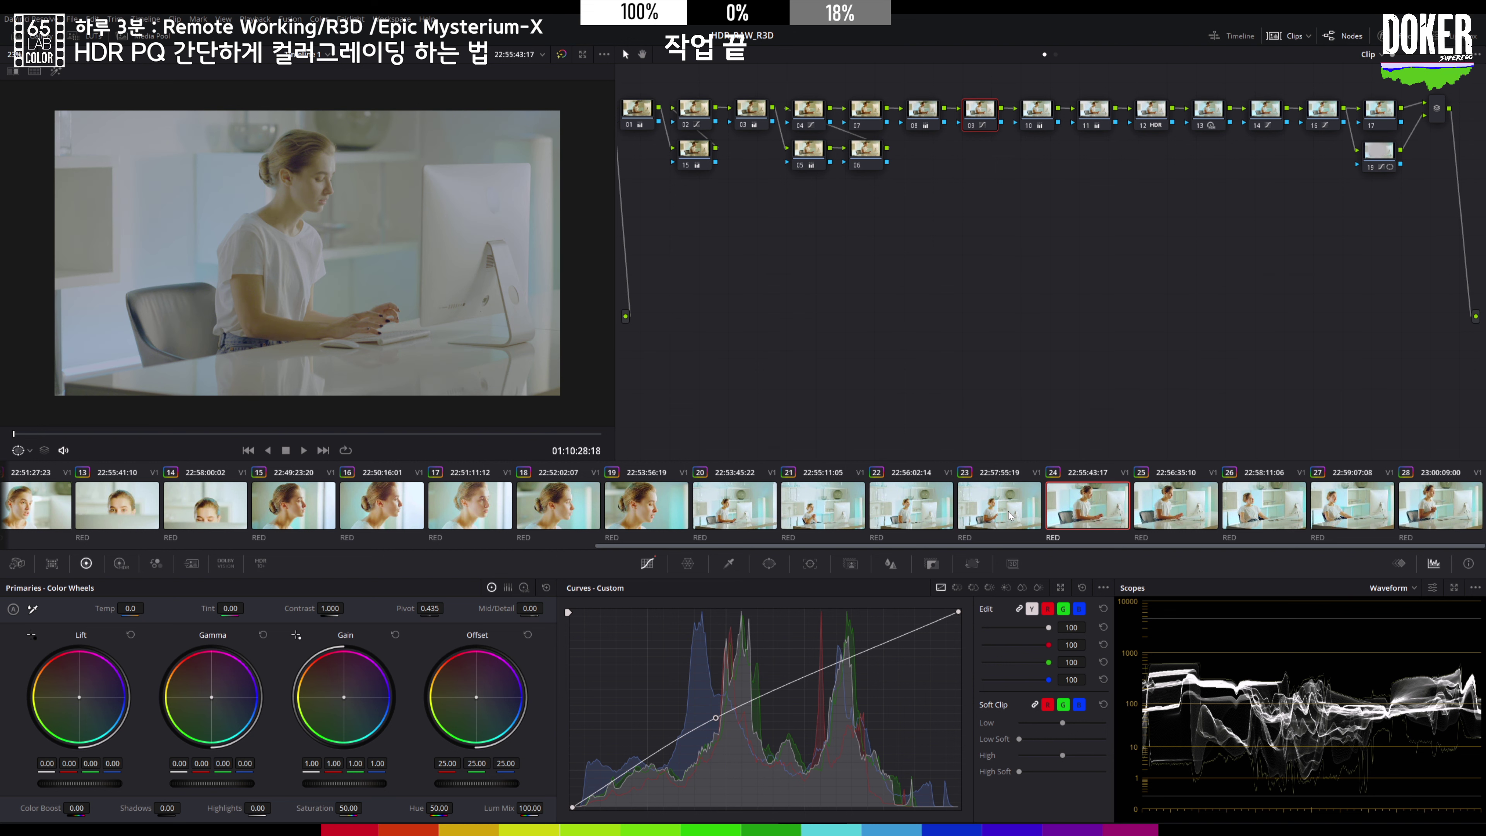
click(1179, 506)
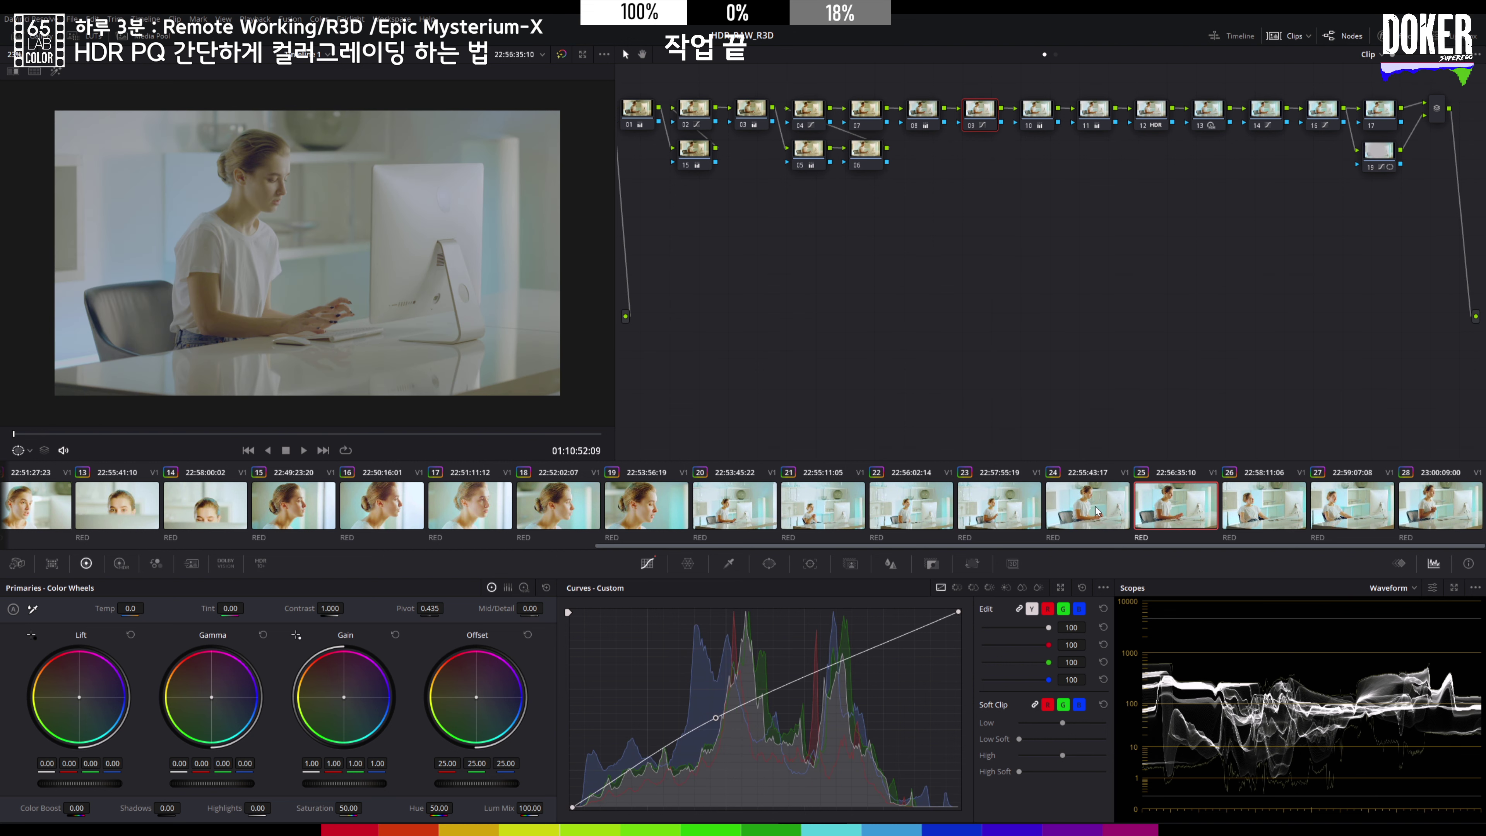
click(1265, 515)
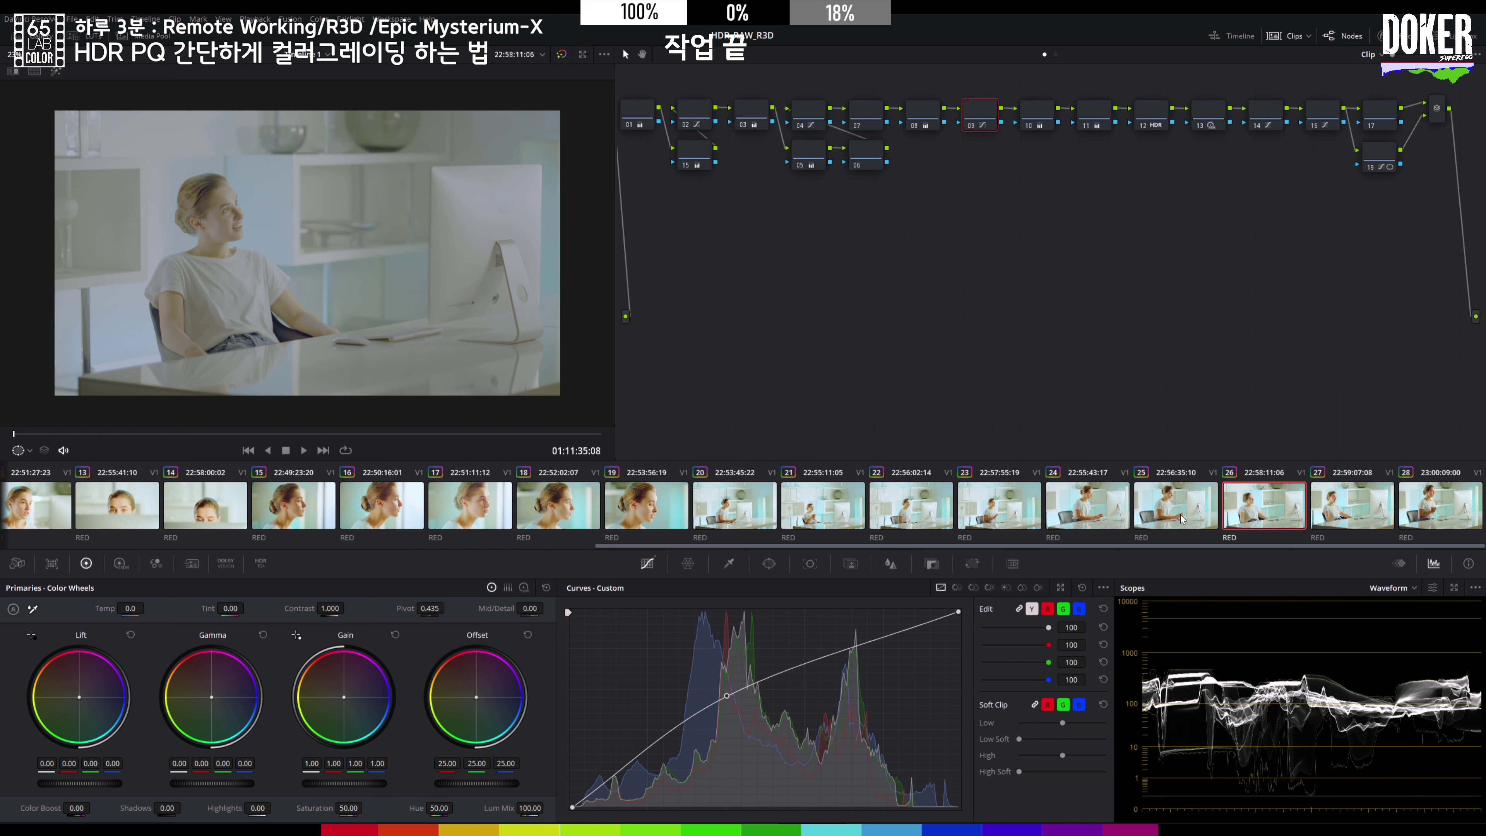
click(1352, 509)
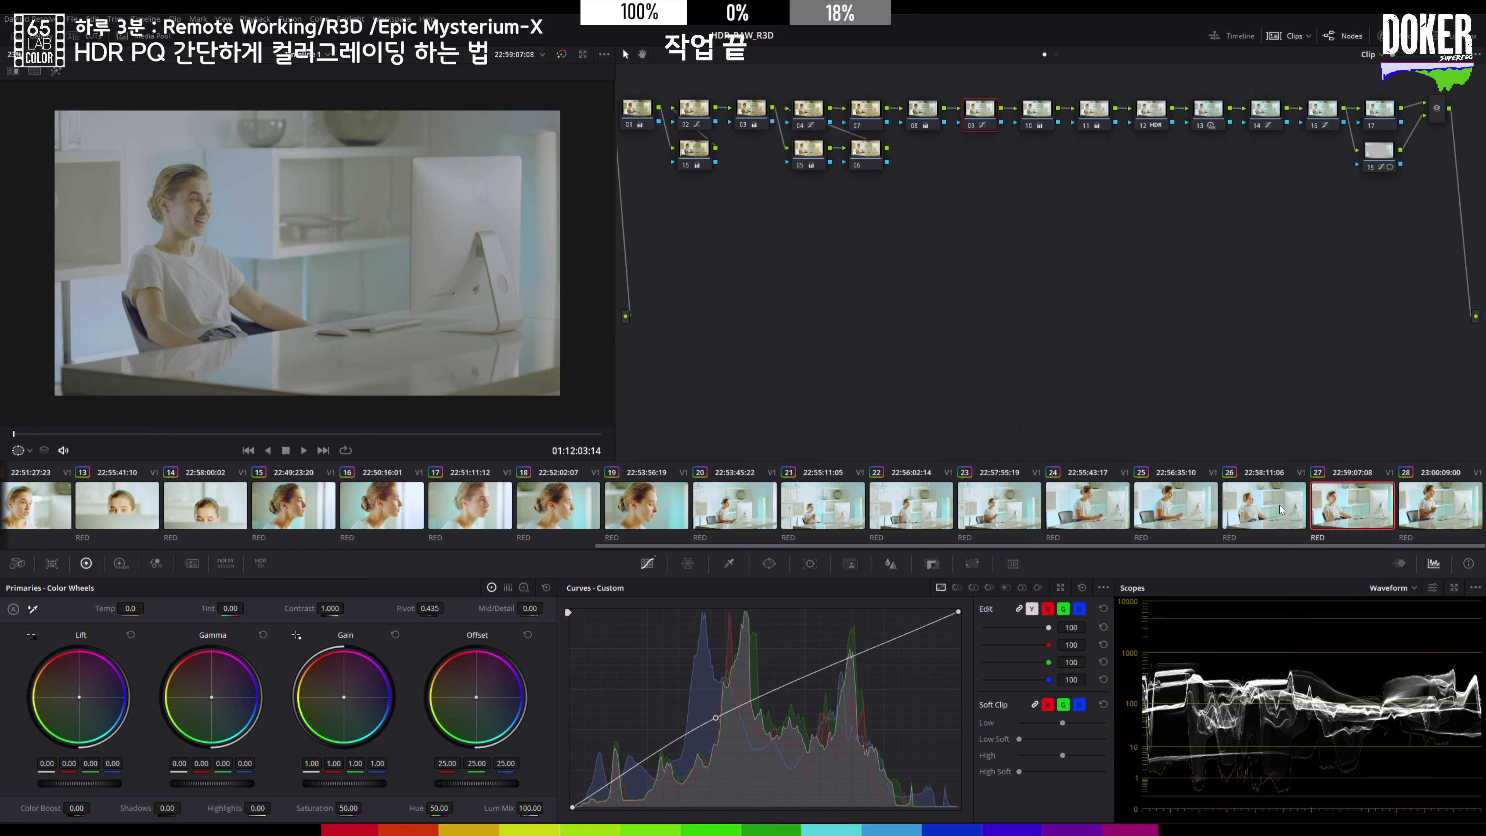
click(1433, 513)
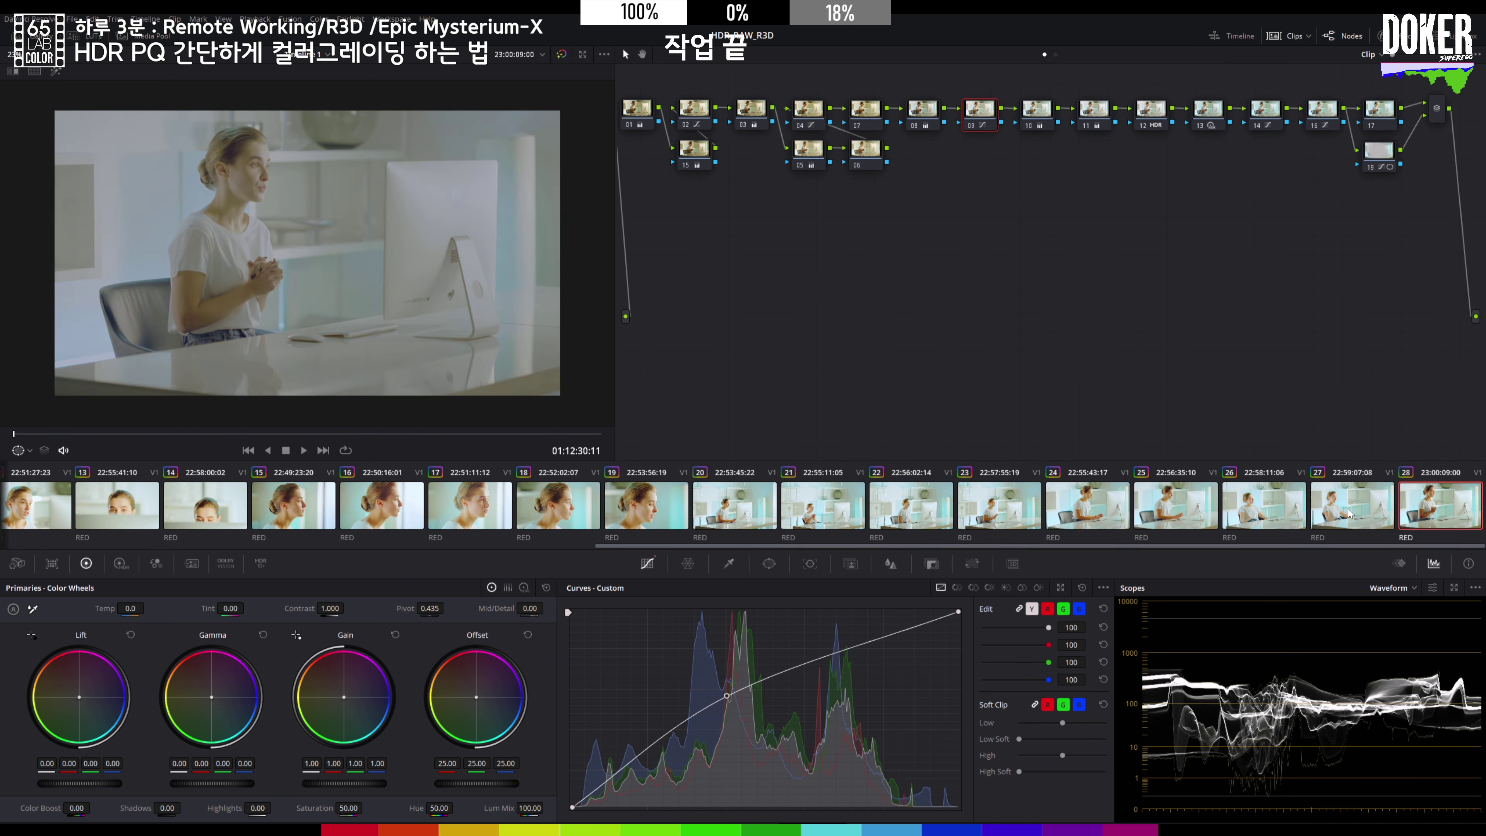
- Show the original and graded versions of clip 28 side by side and return the clip strip to the first clips
drag(1365, 546, 186, 546)
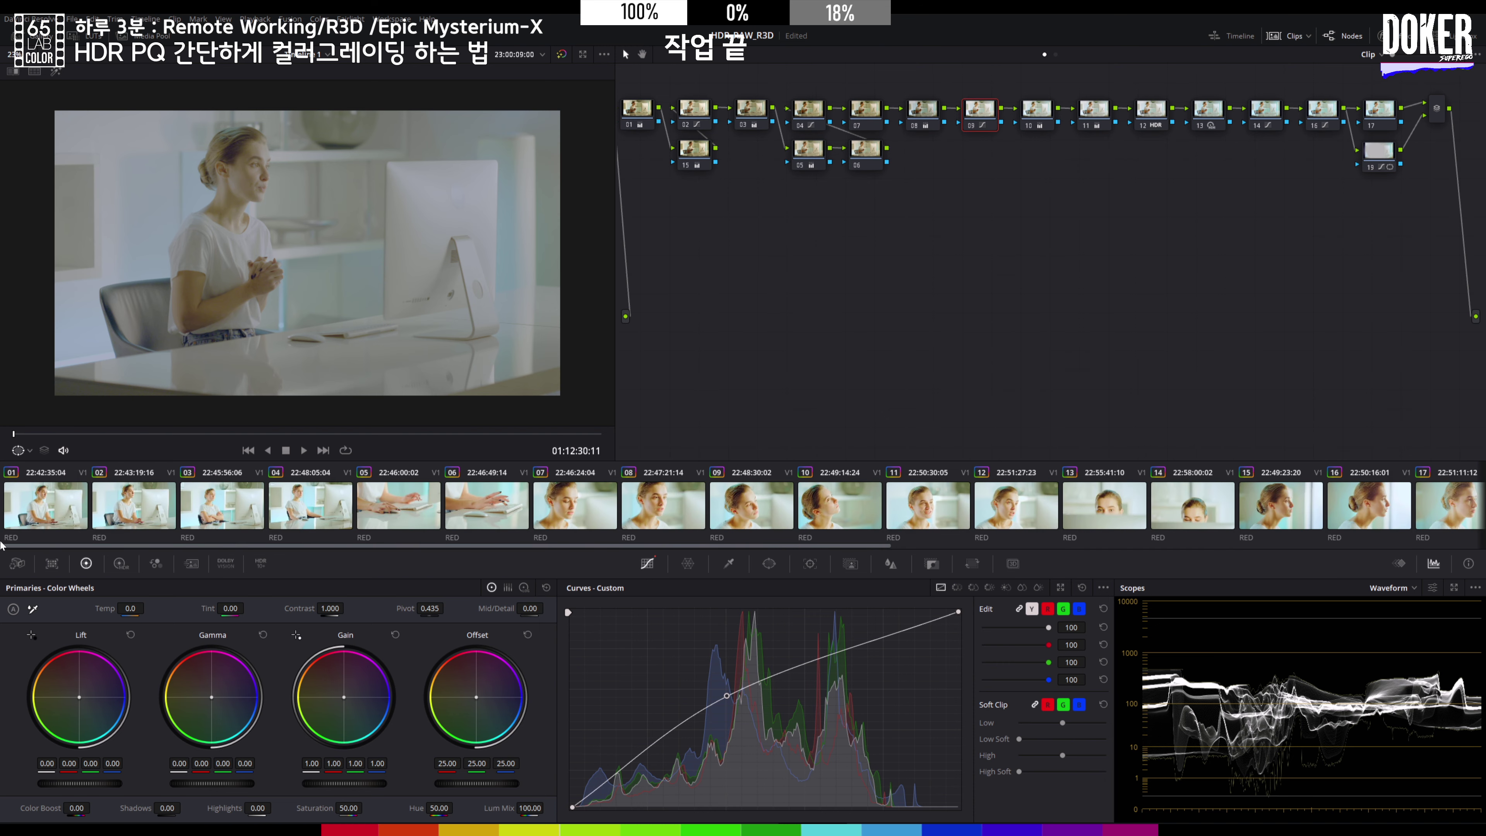
click(36, 71)
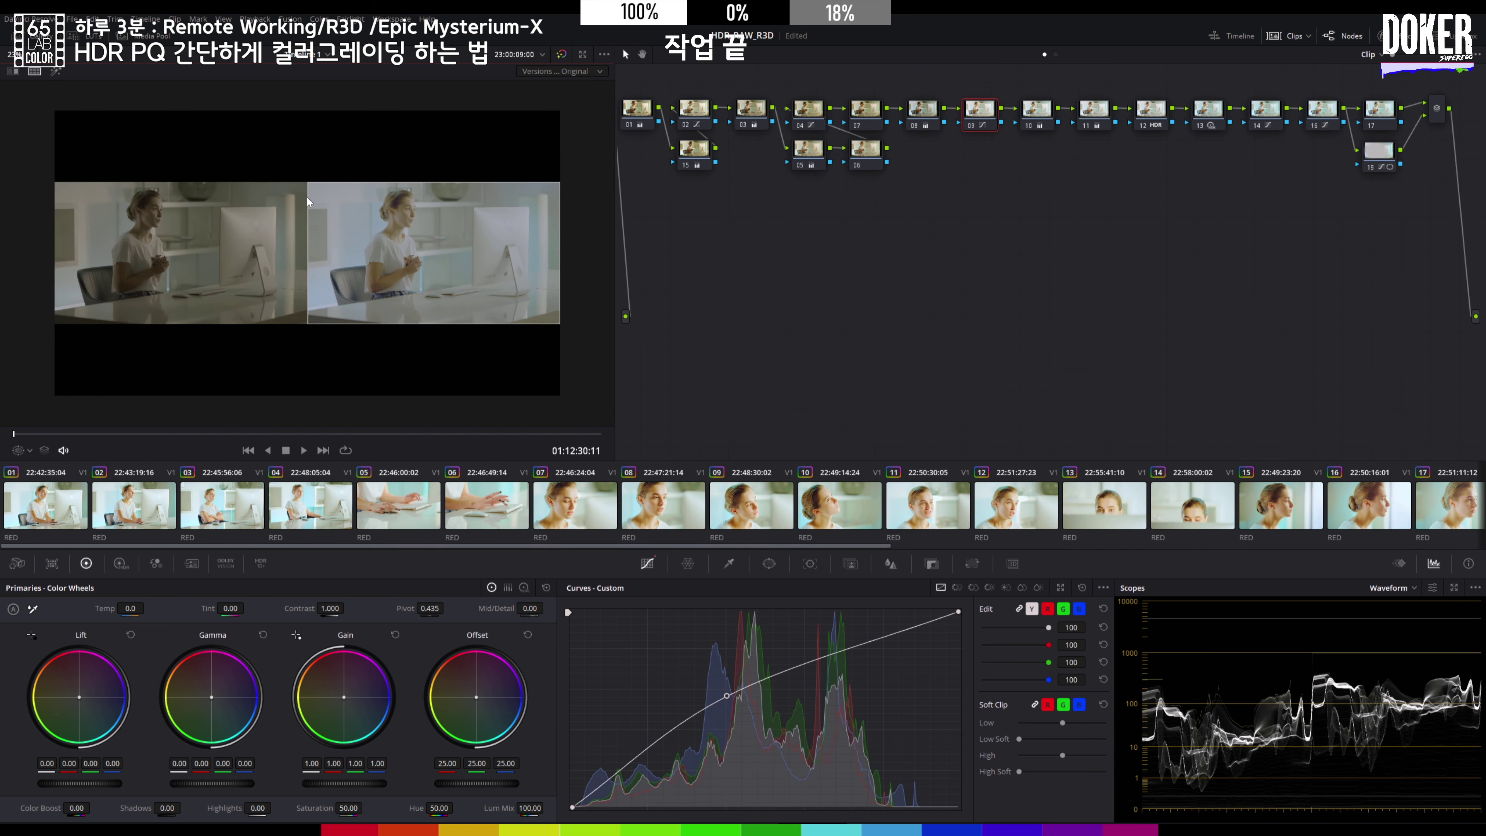
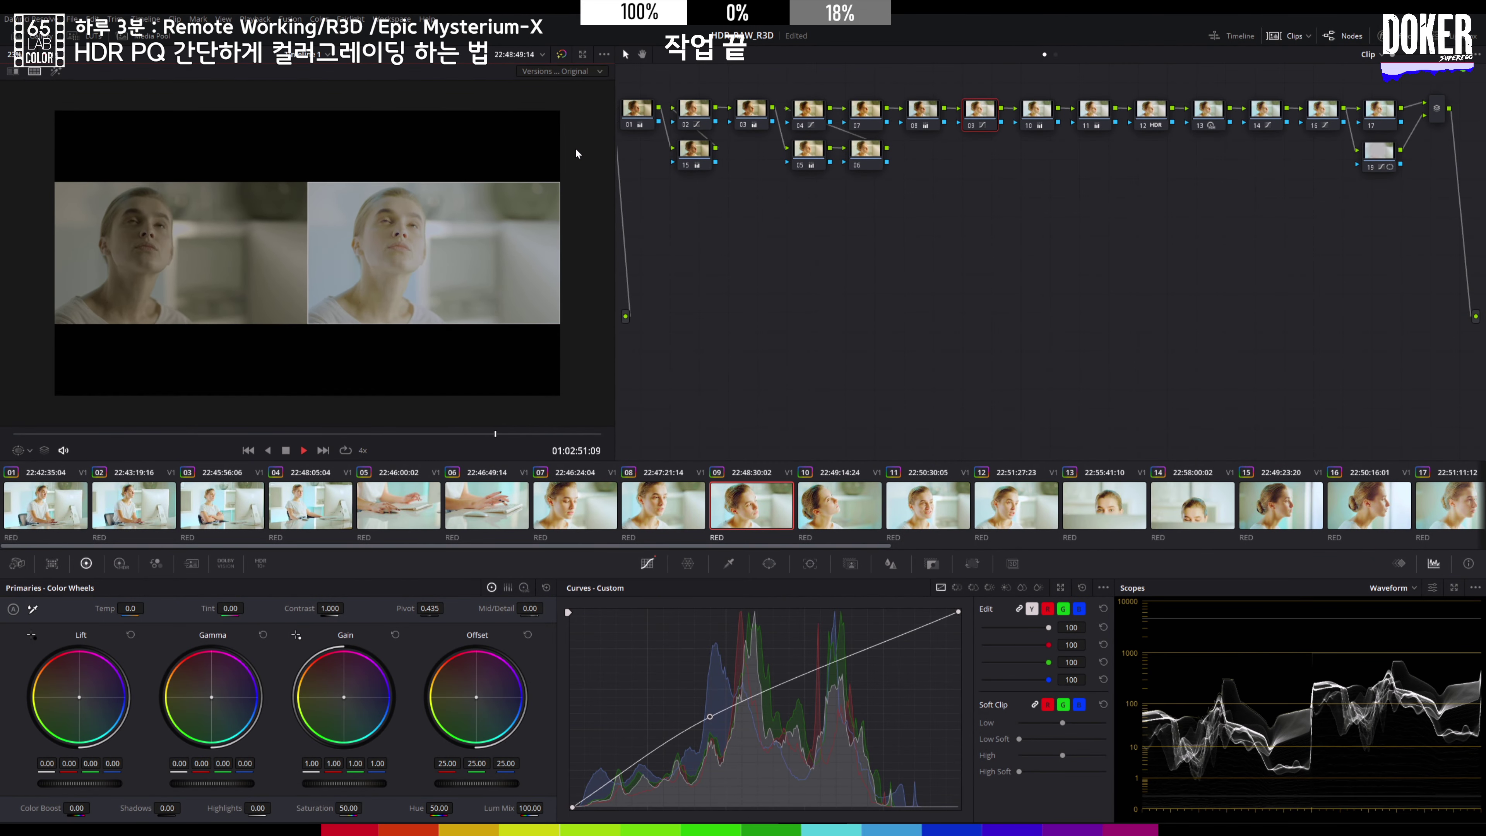
- Hide the clip strip, enlarge the scopes in a floating window and look through the CIE Chromaticity additional gamut options
click(1291, 37)
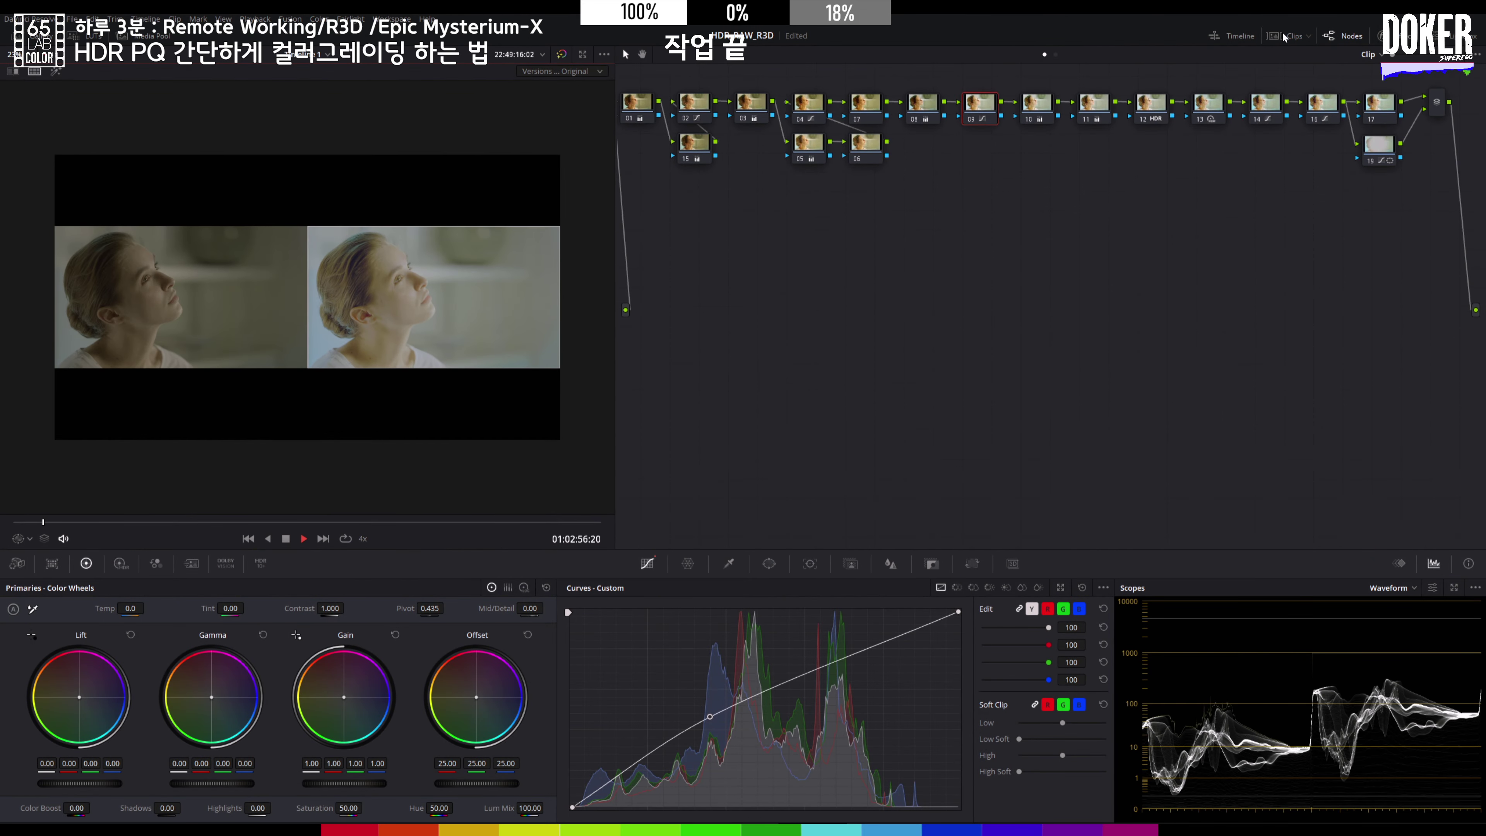
click(1454, 587)
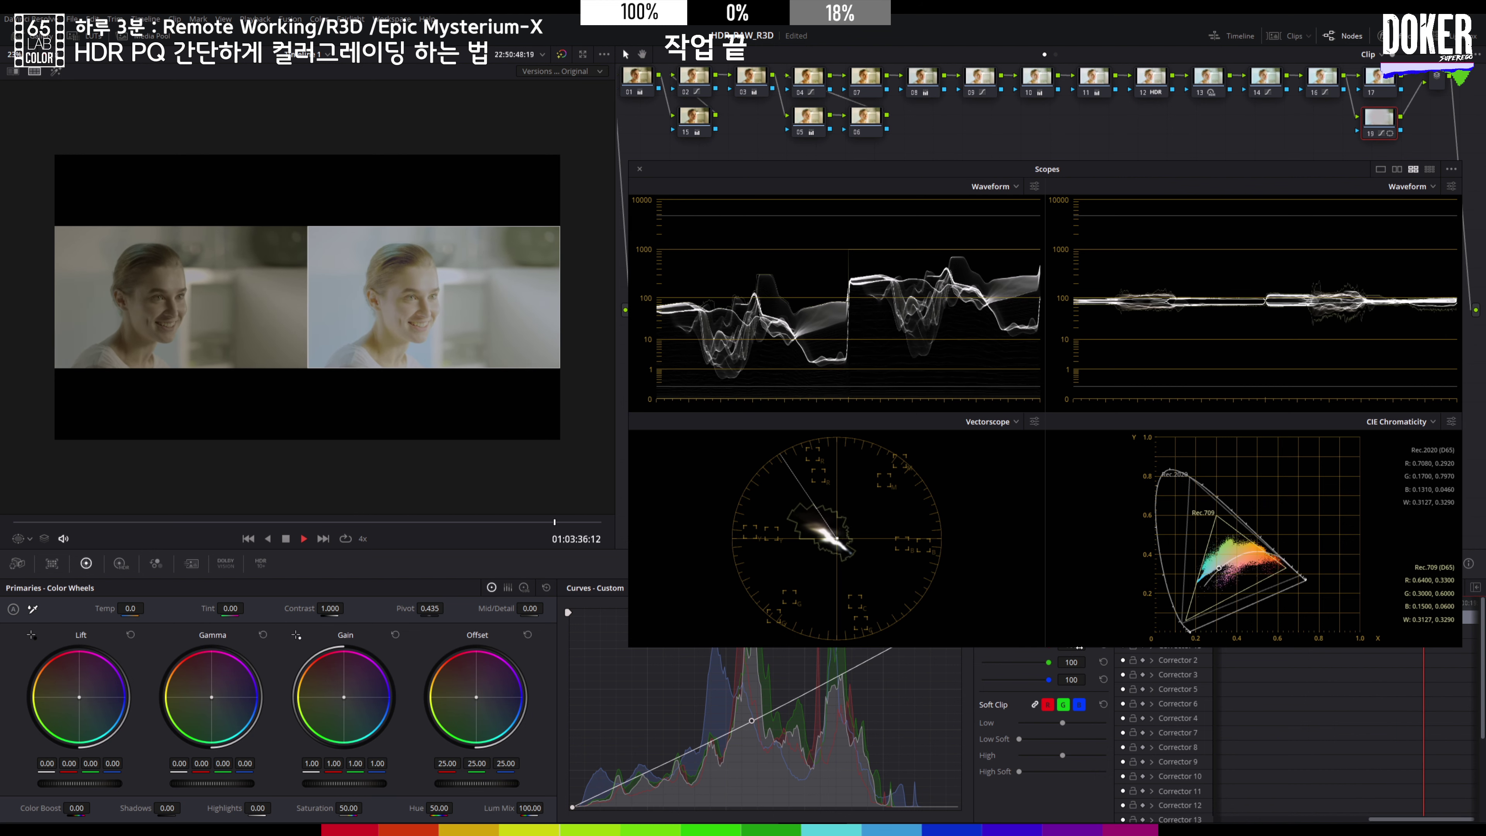
click(1451, 422)
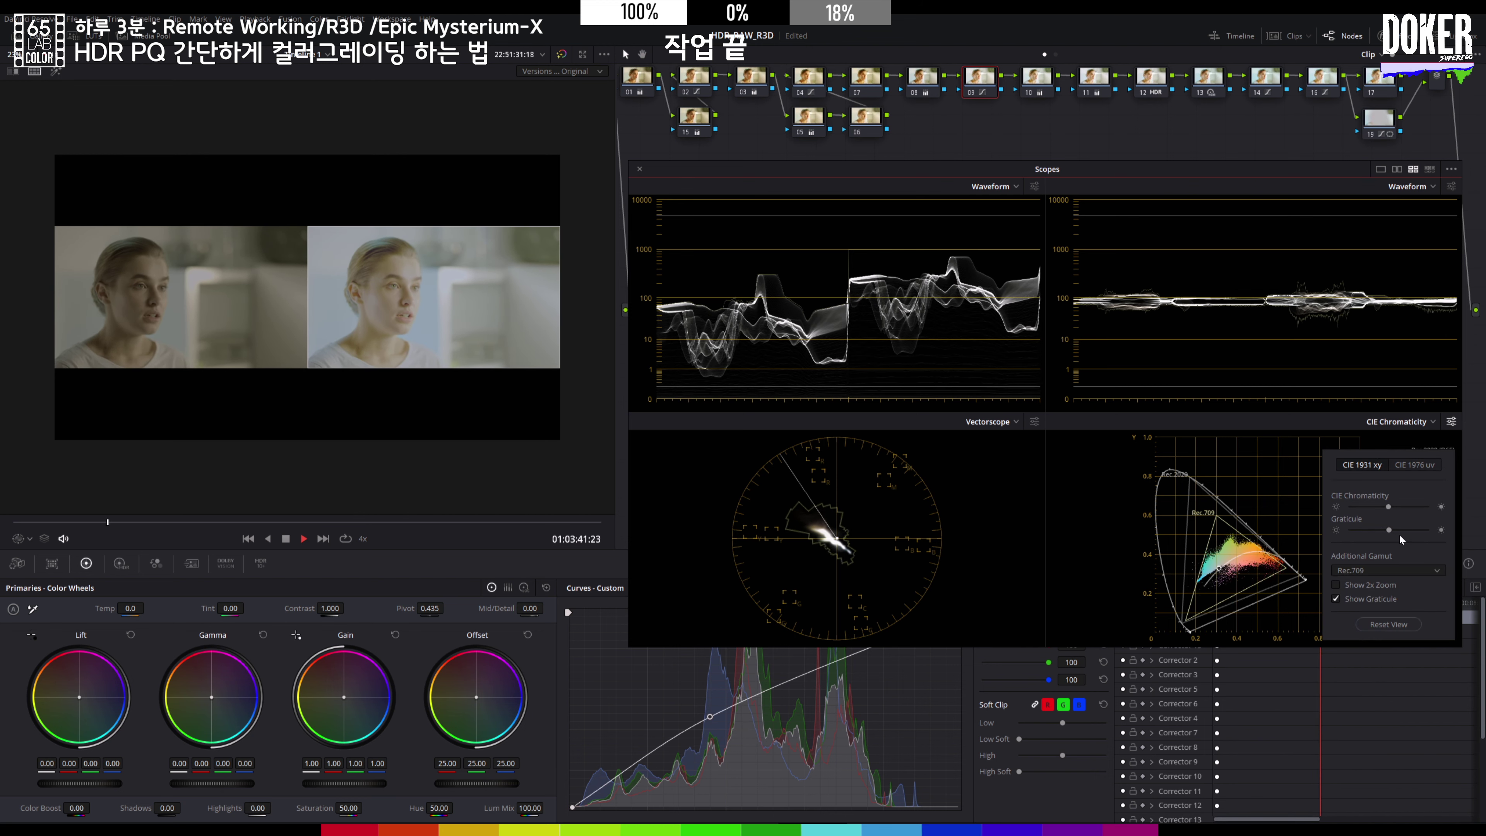
click(1396, 567)
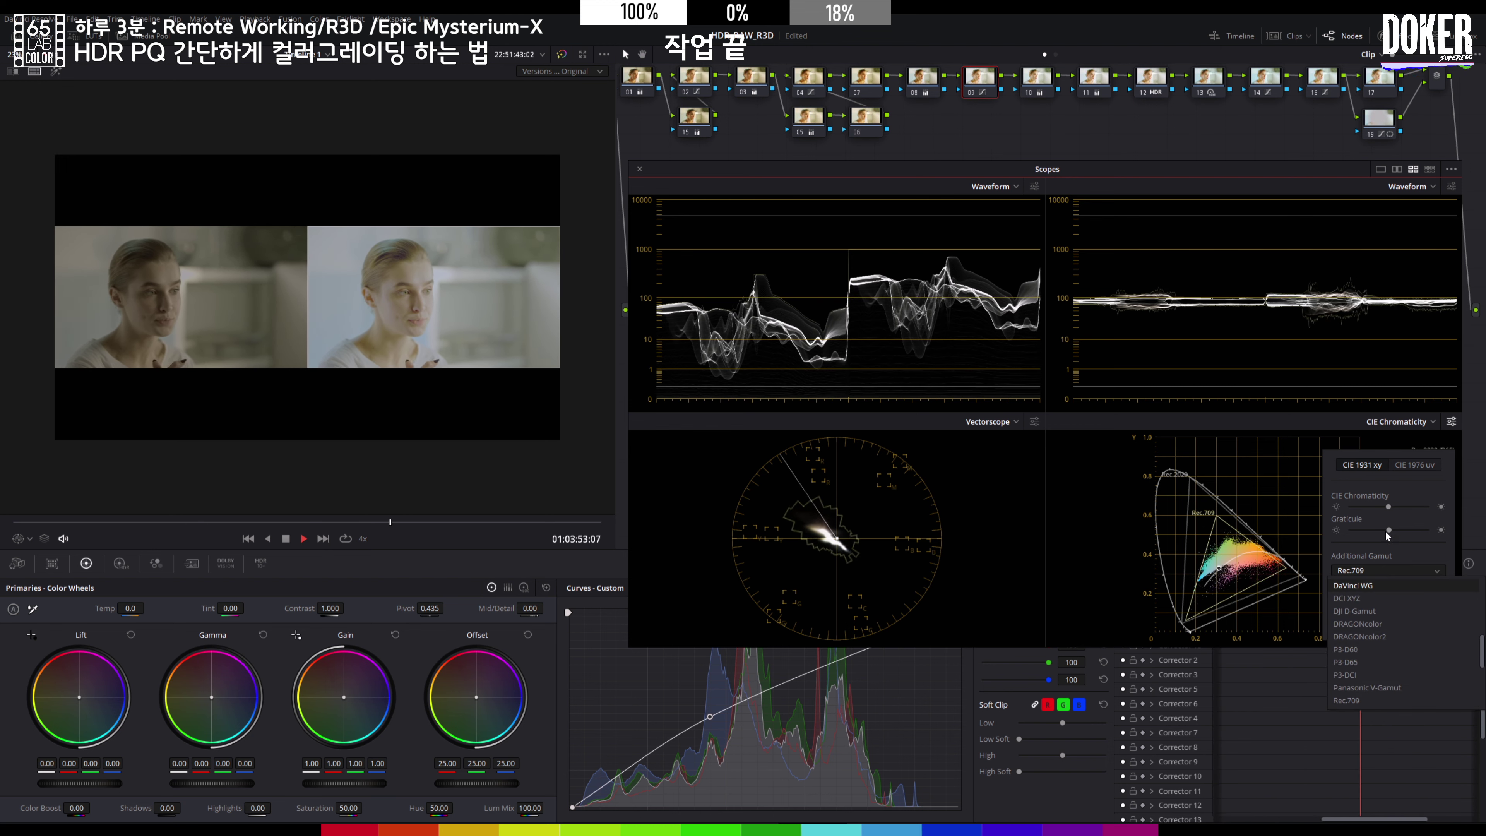
click(1390, 358)
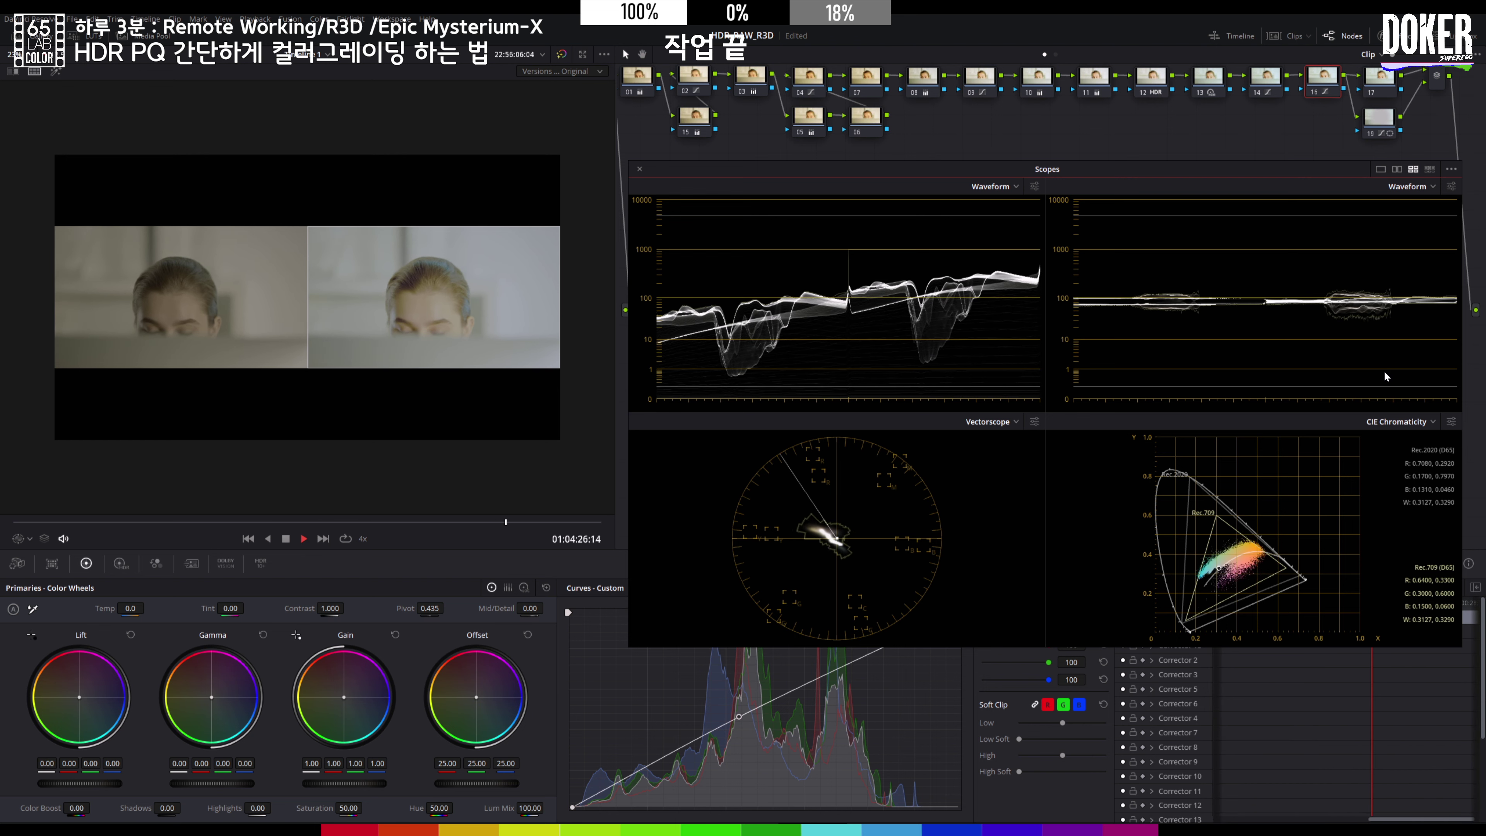
- Pause on clip 13 and fine-tune the white balance of node 08, setting its tint to -1.50
key(space)
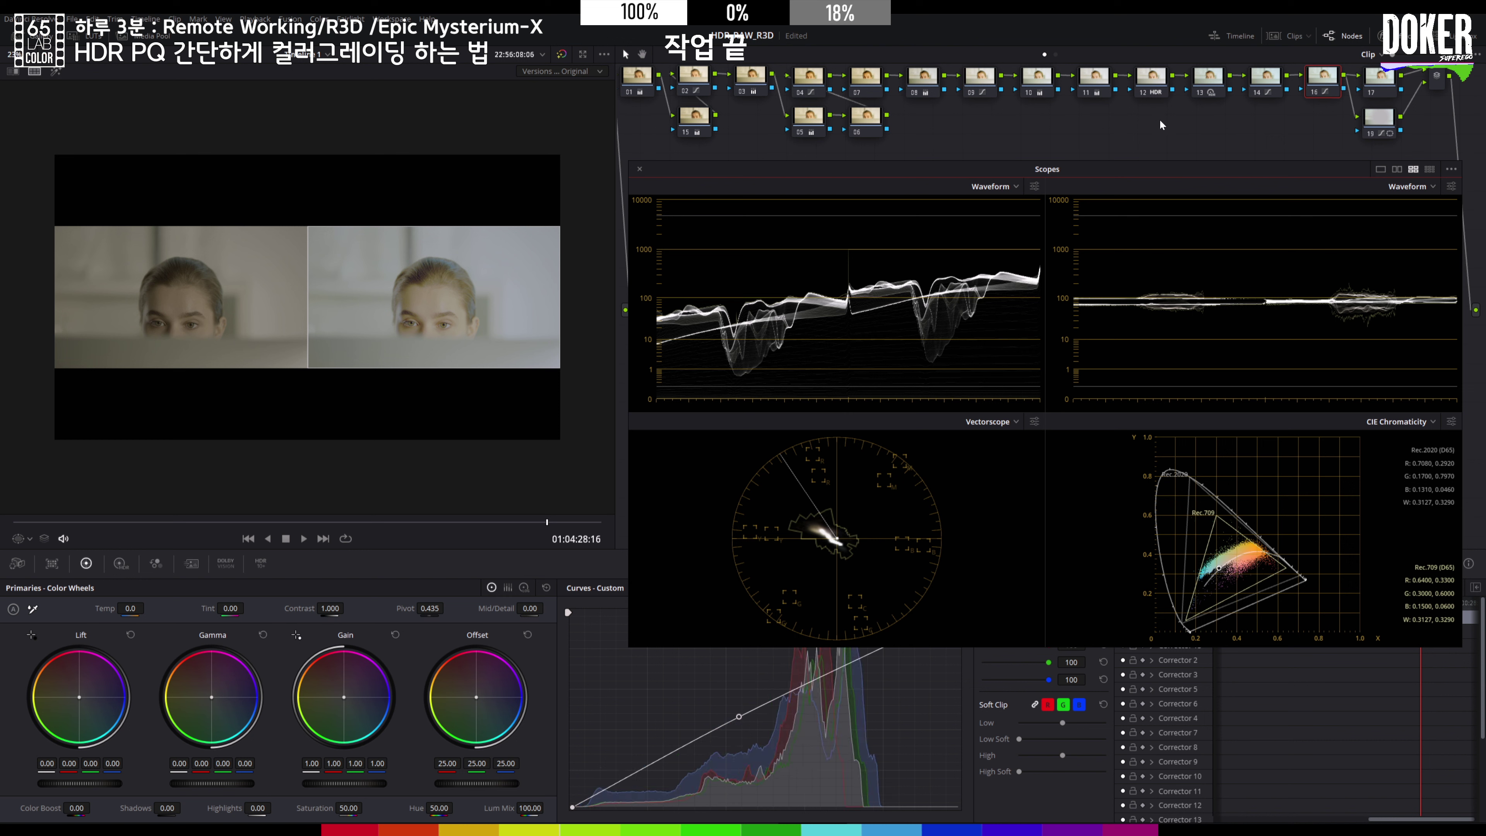
click(940, 91)
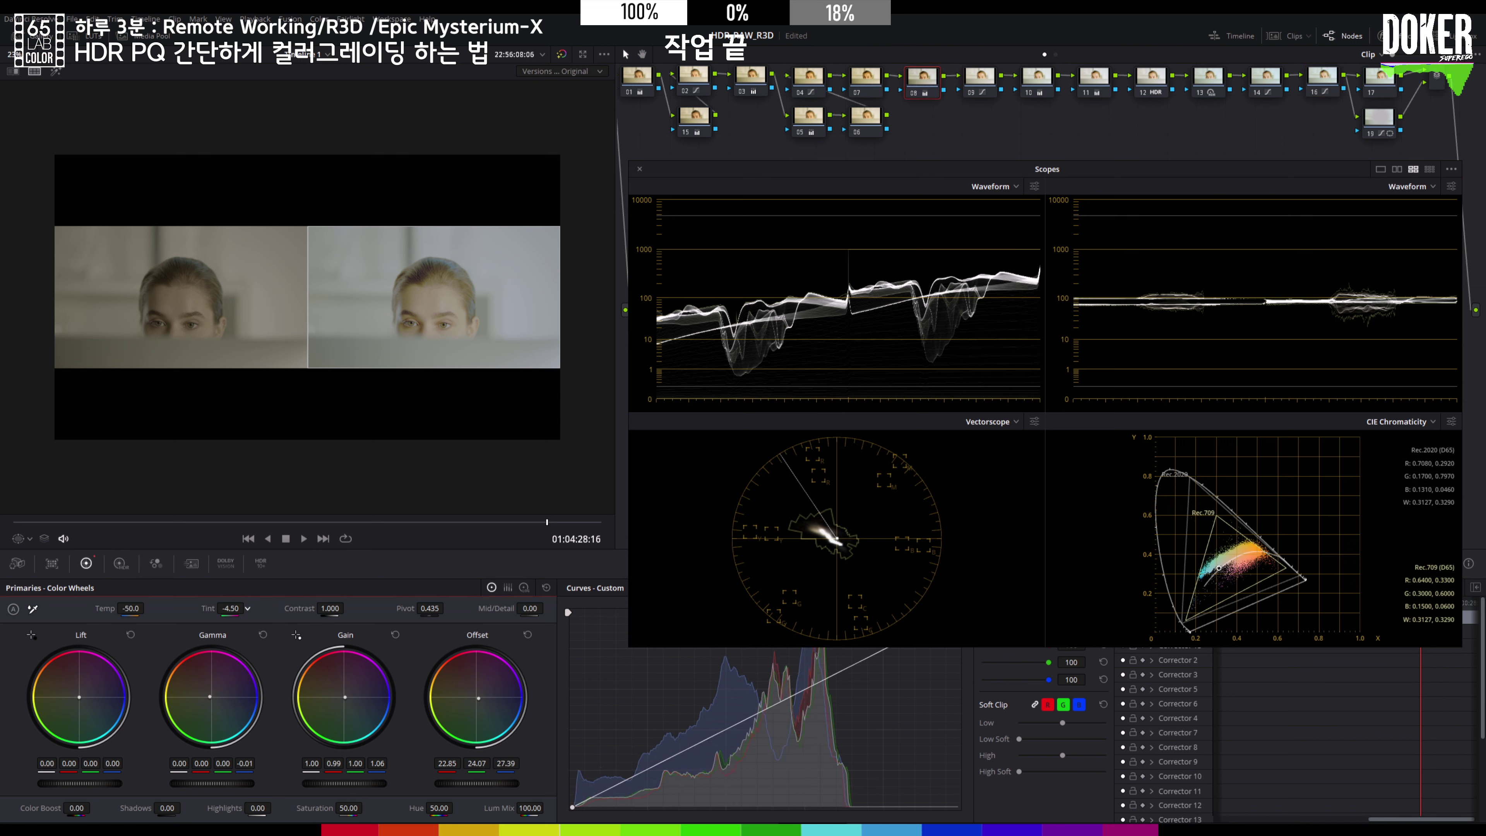
drag(231, 609, 226, 609)
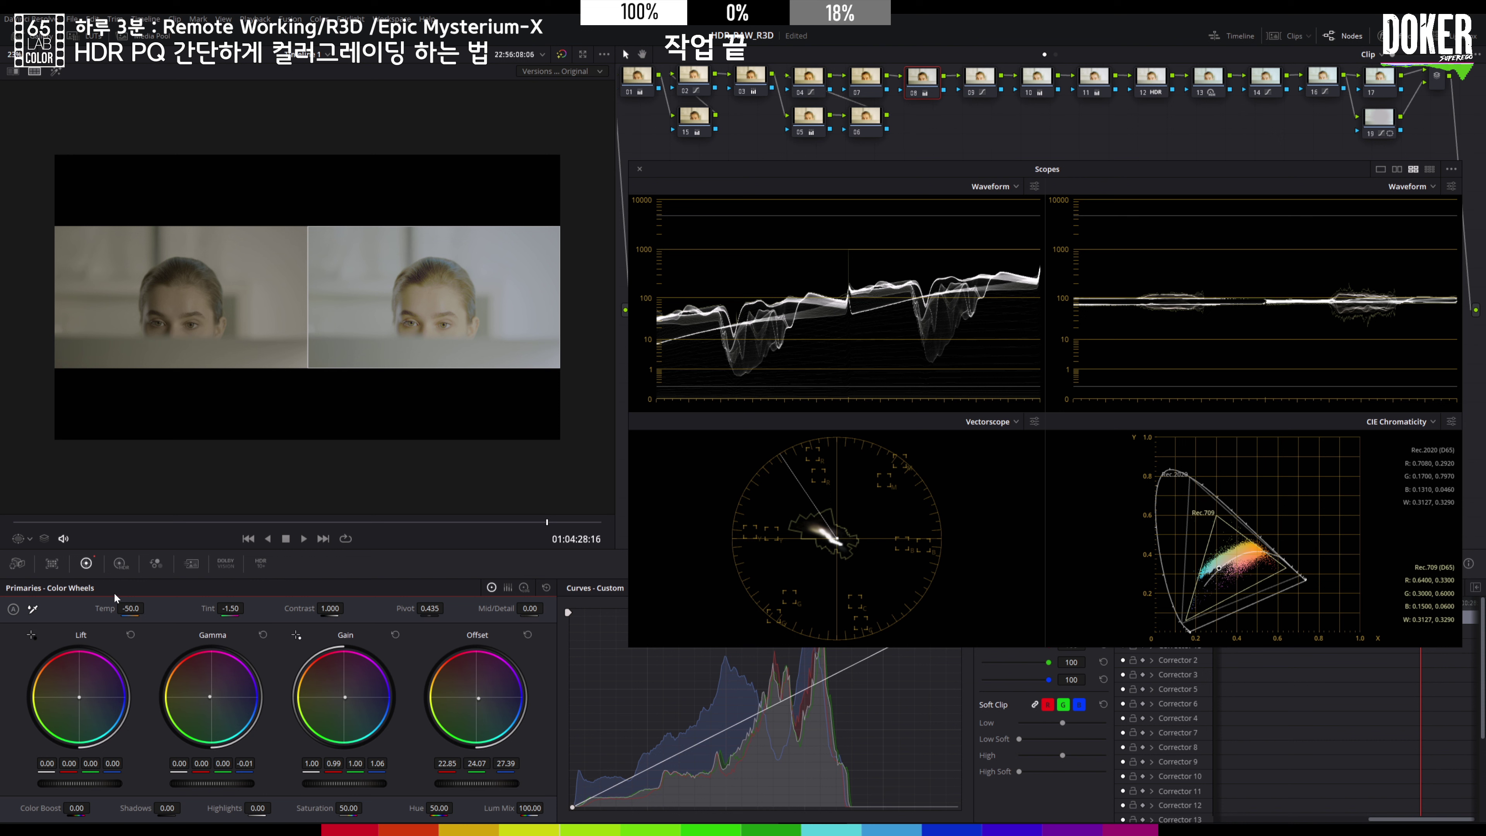
drag(130, 609, 132, 608)
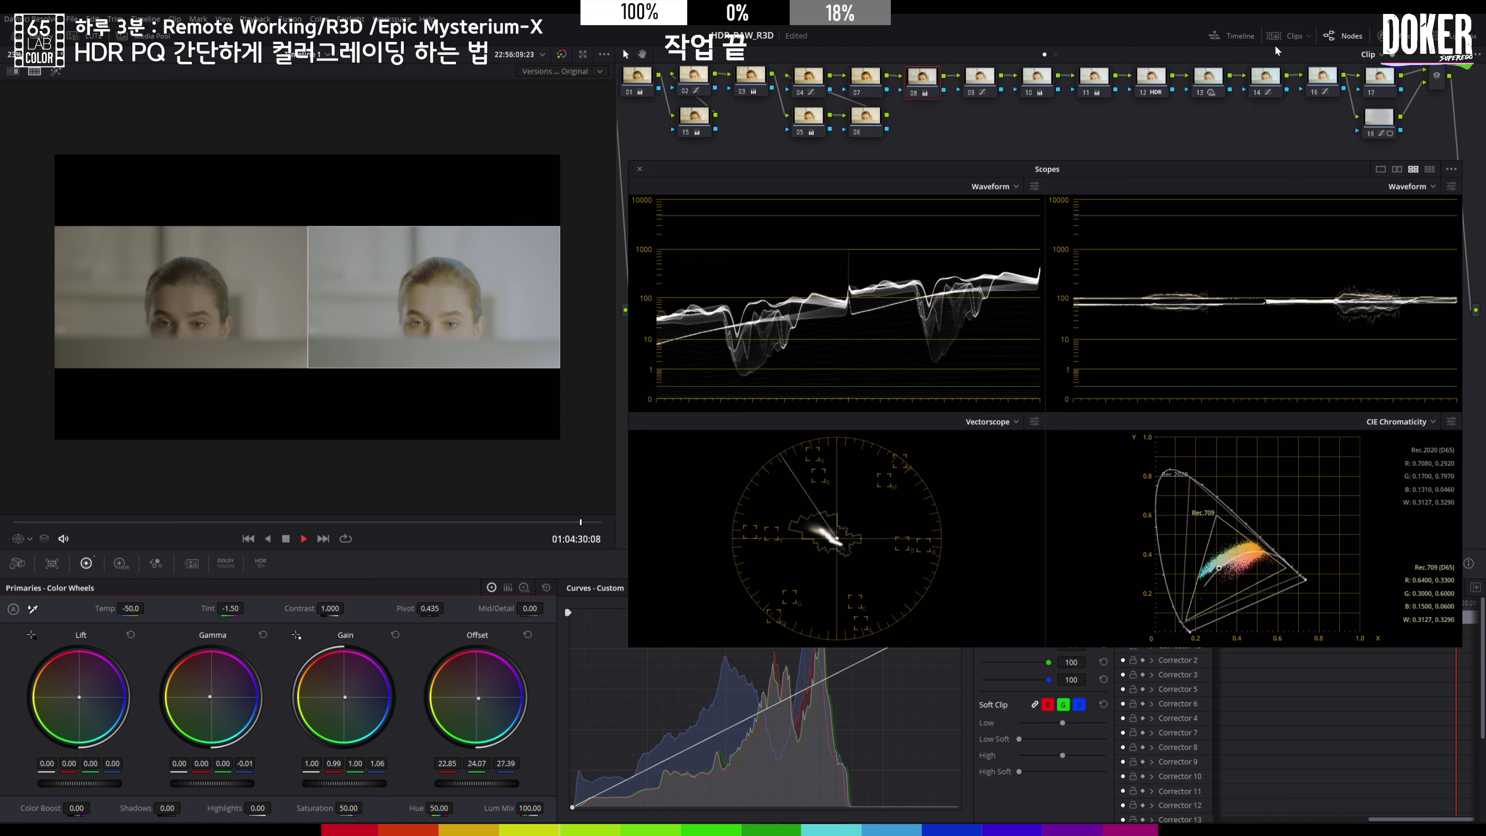
- Show the clip strip again, close the floating scopes and compare clip 13 with clip 14
click(1290, 36)
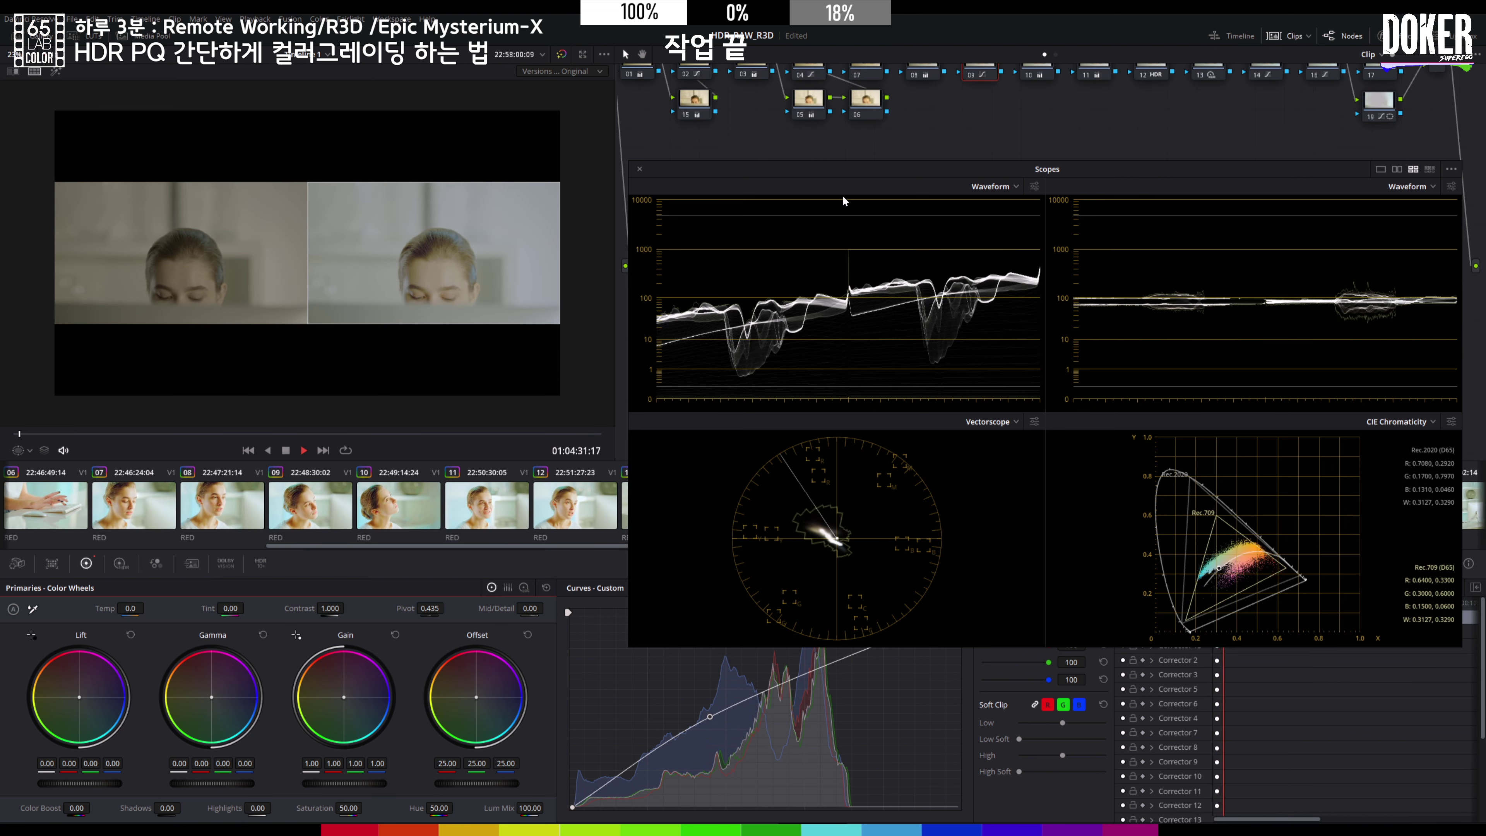
key(space)
click(640, 169)
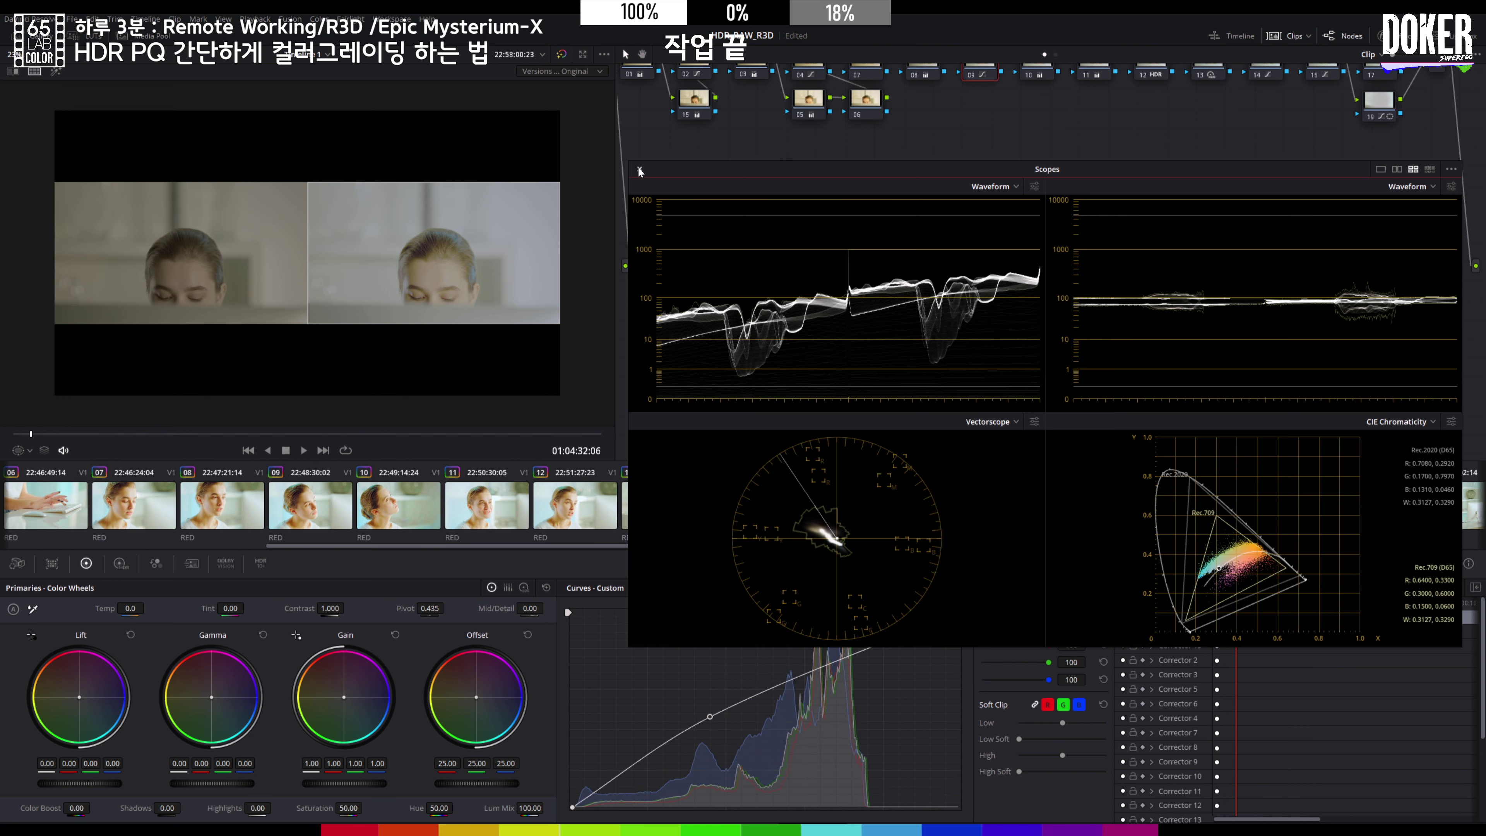
click(693, 508)
click(760, 508)
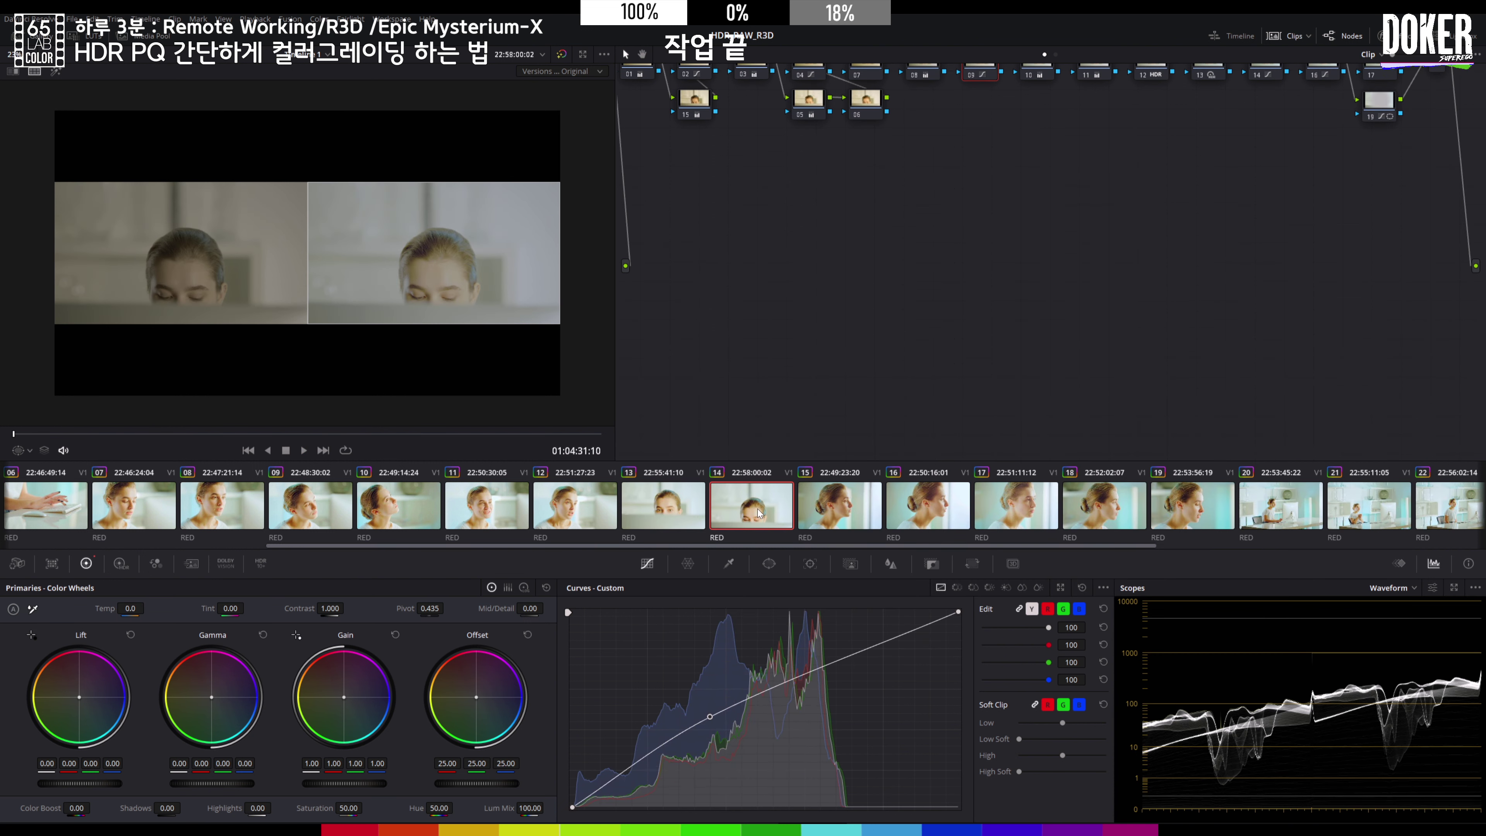
click(695, 508)
click(765, 511)
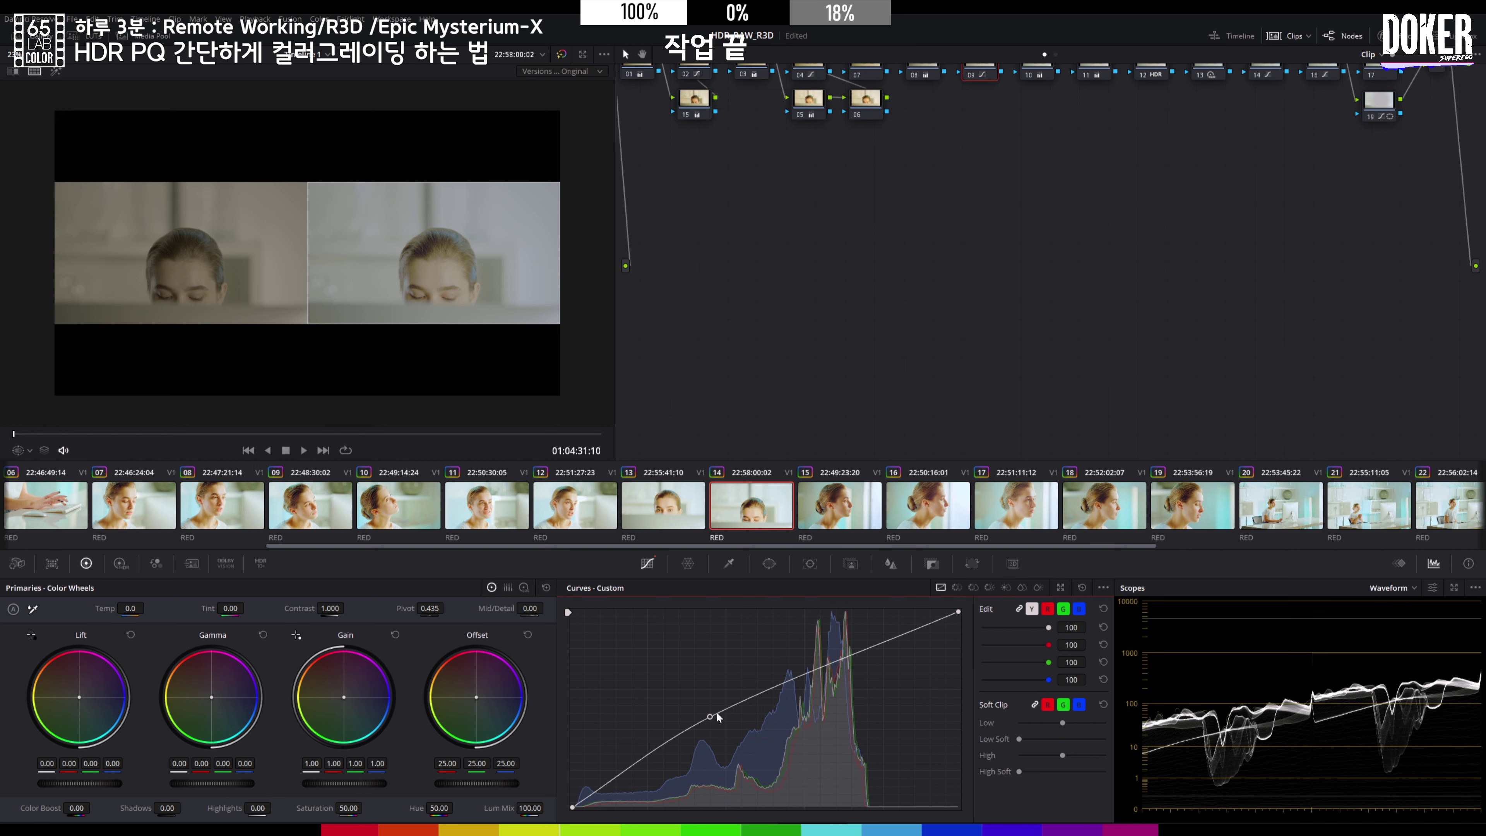
- On clip 14, shift node 09's curve point toward the shadows and nudge node 02's curve point slightly
drag(712, 718, 720, 718)
drag(715, 713, 692, 732)
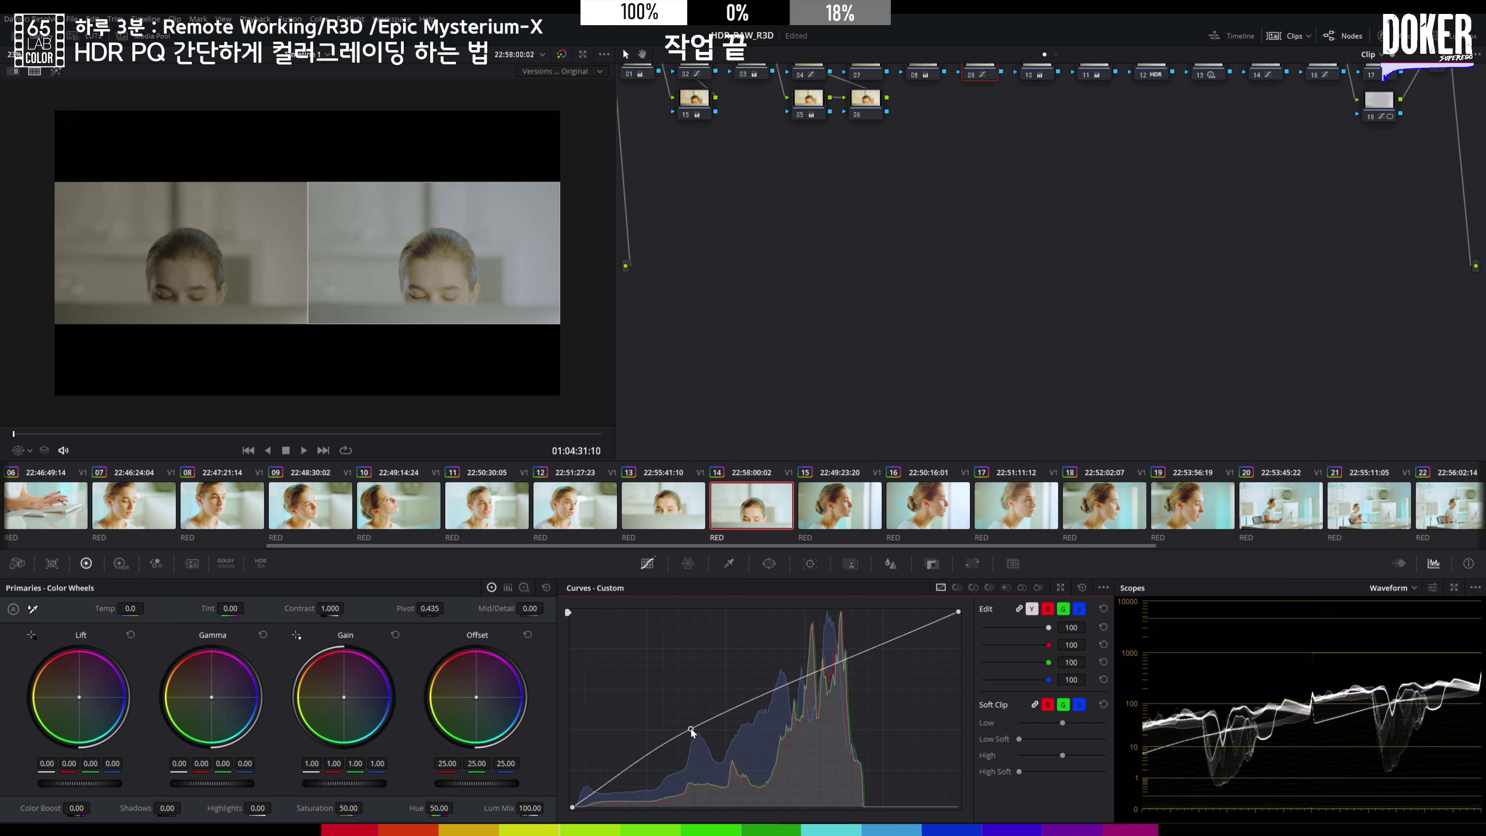
click(700, 74)
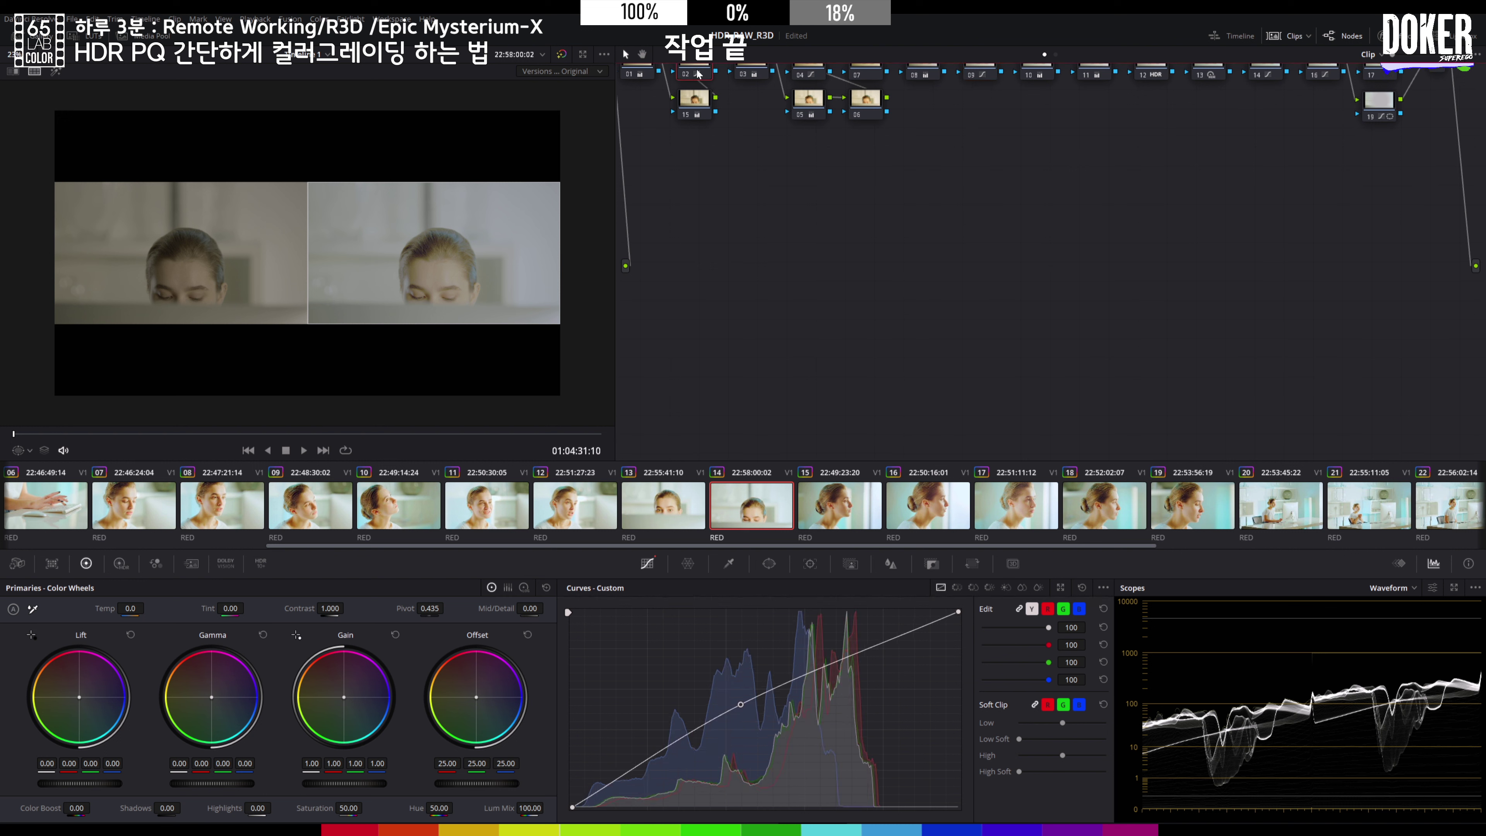
drag(741, 709, 738, 707)
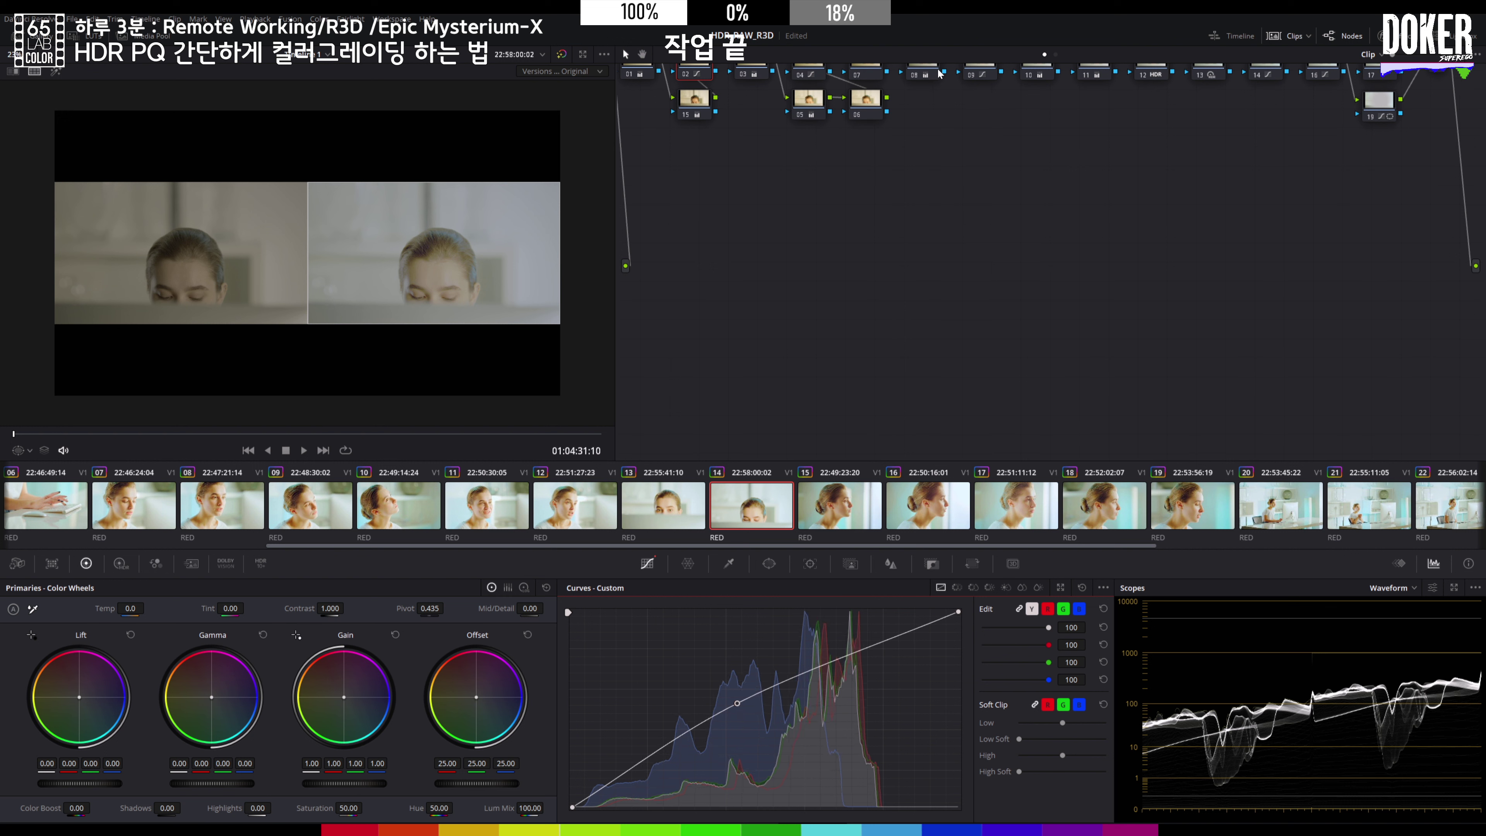
- Check clip 14 with nodes 09 and 04 switched off and on, and lower node 04's curve point slightly
click(973, 75)
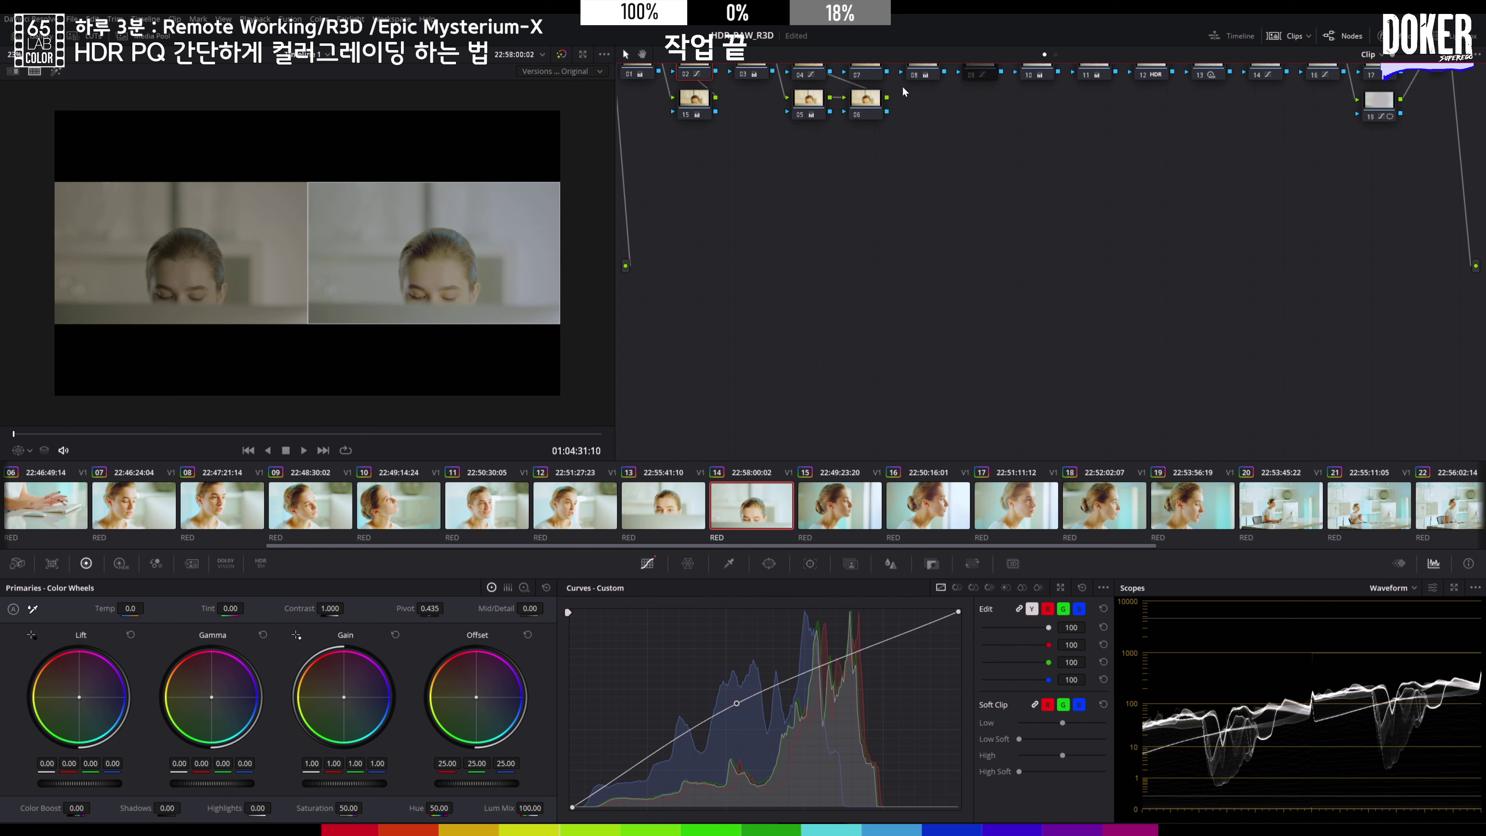
click(972, 76)
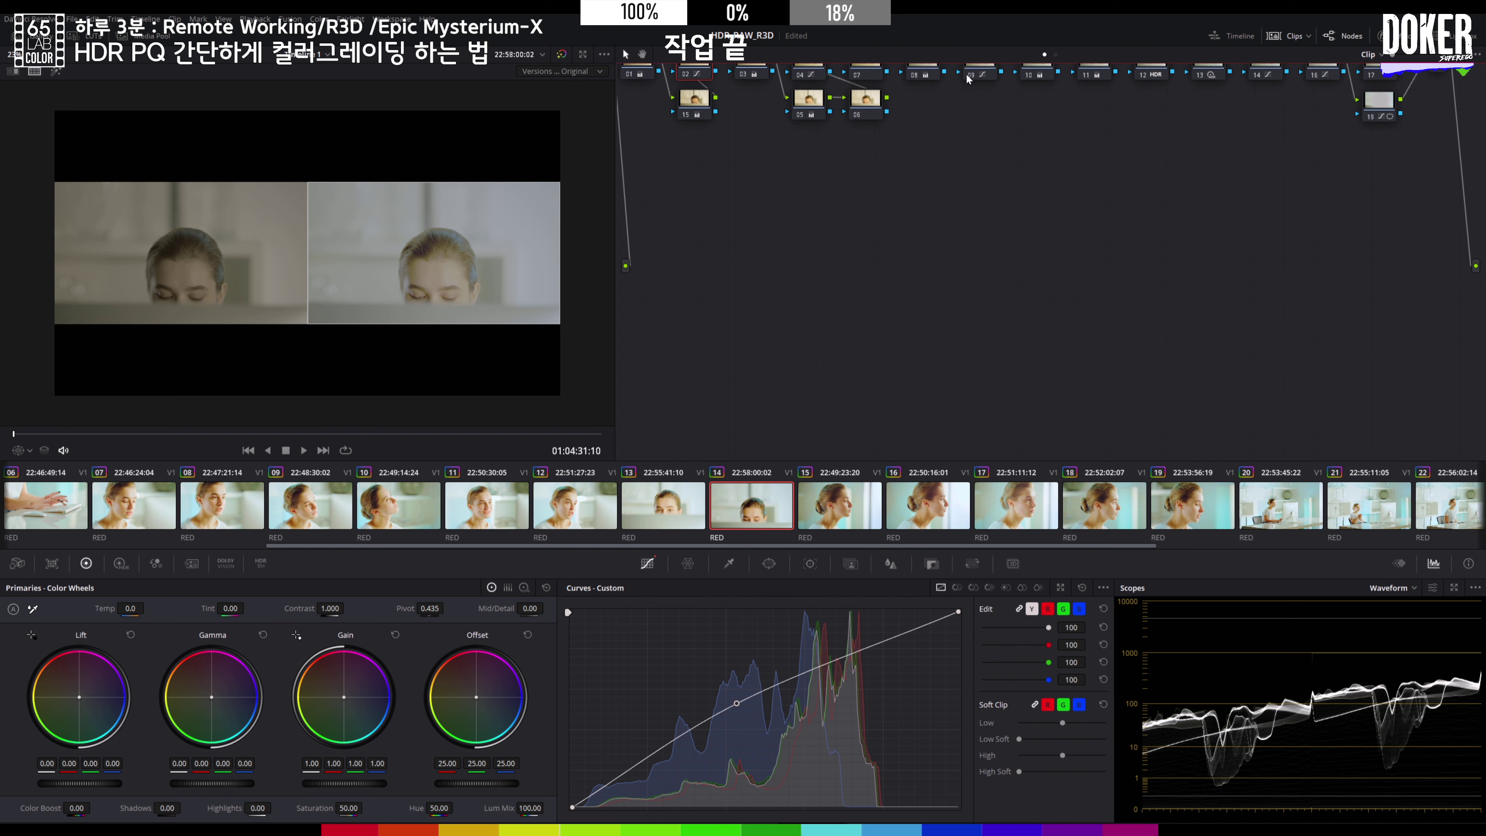
click(806, 77)
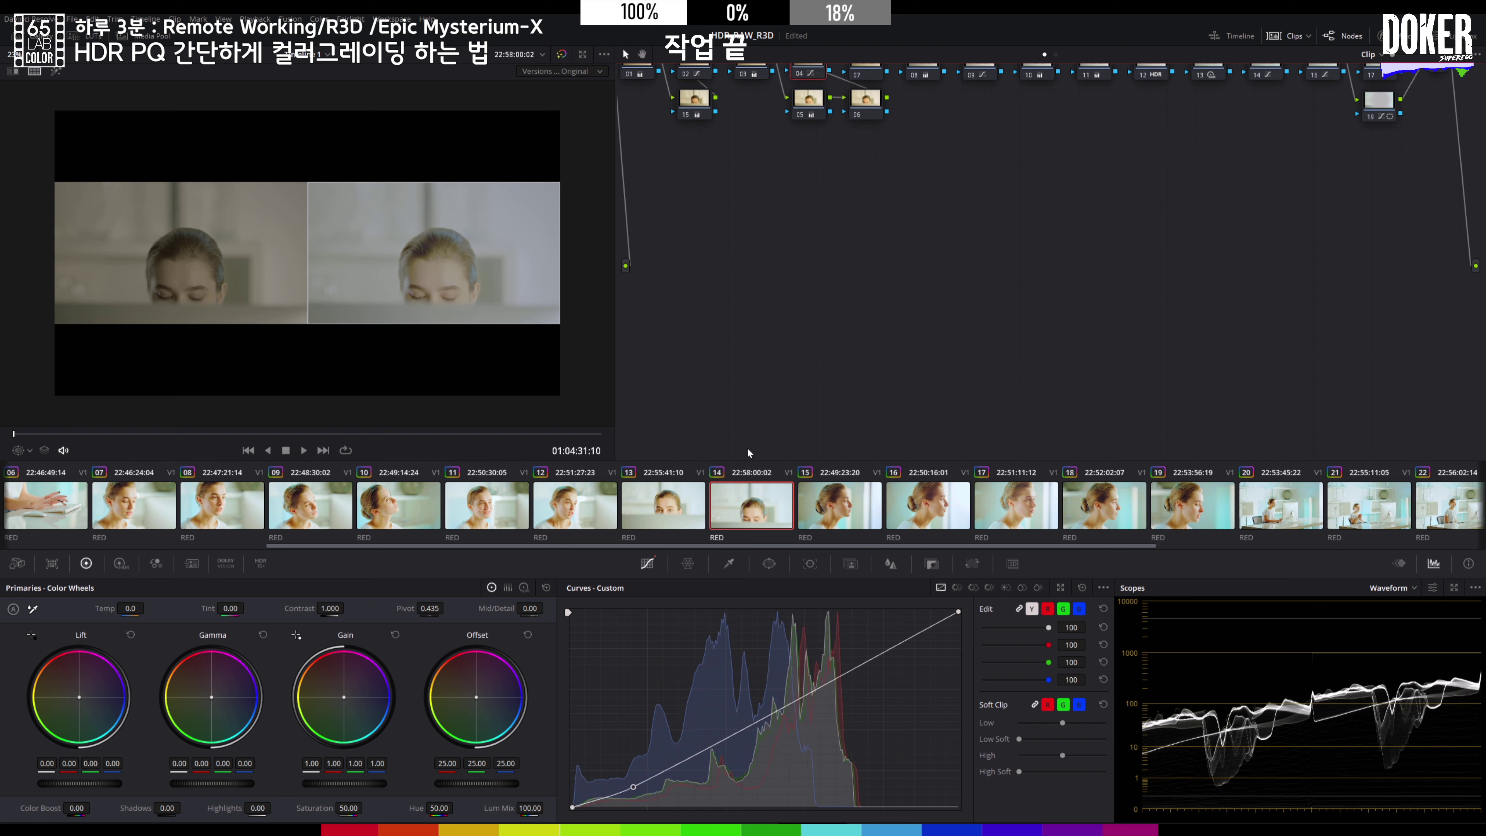
drag(634, 791, 633, 796)
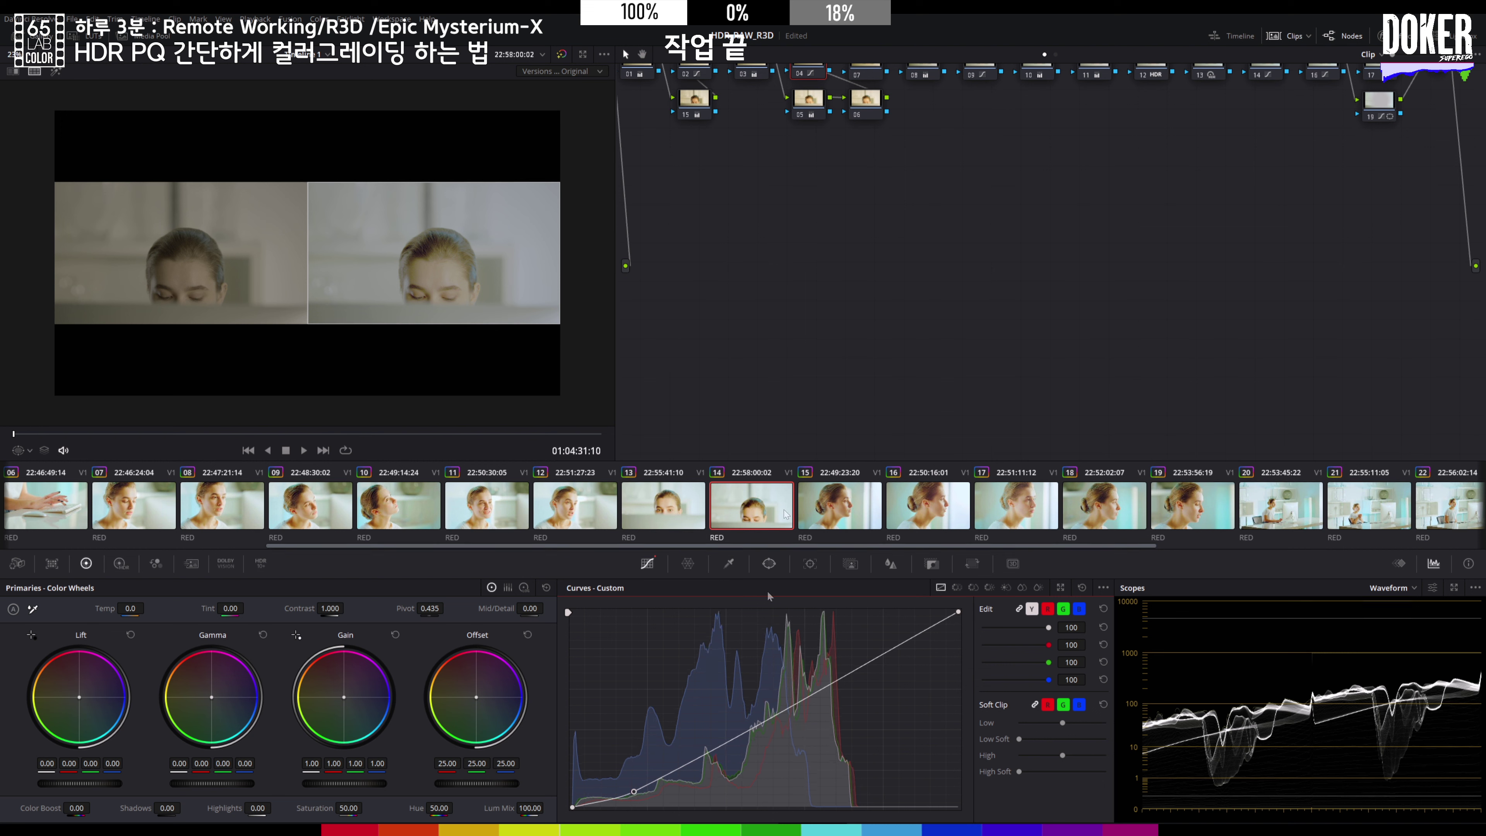
- Review the graded clips from clip 13 onward, enlarge the scopes in the floating window and pause on clip 16
click(684, 493)
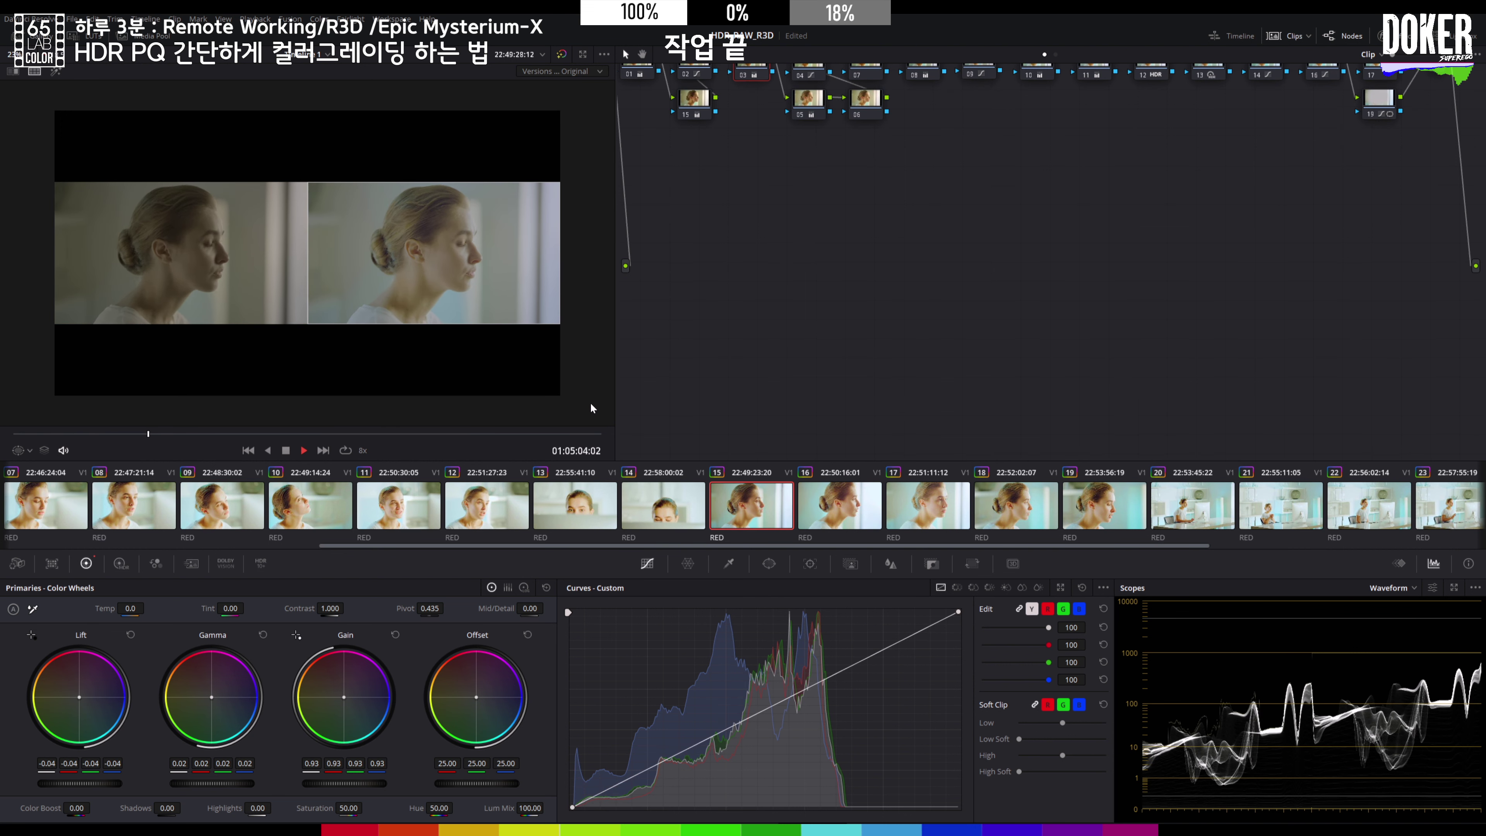
key(space)
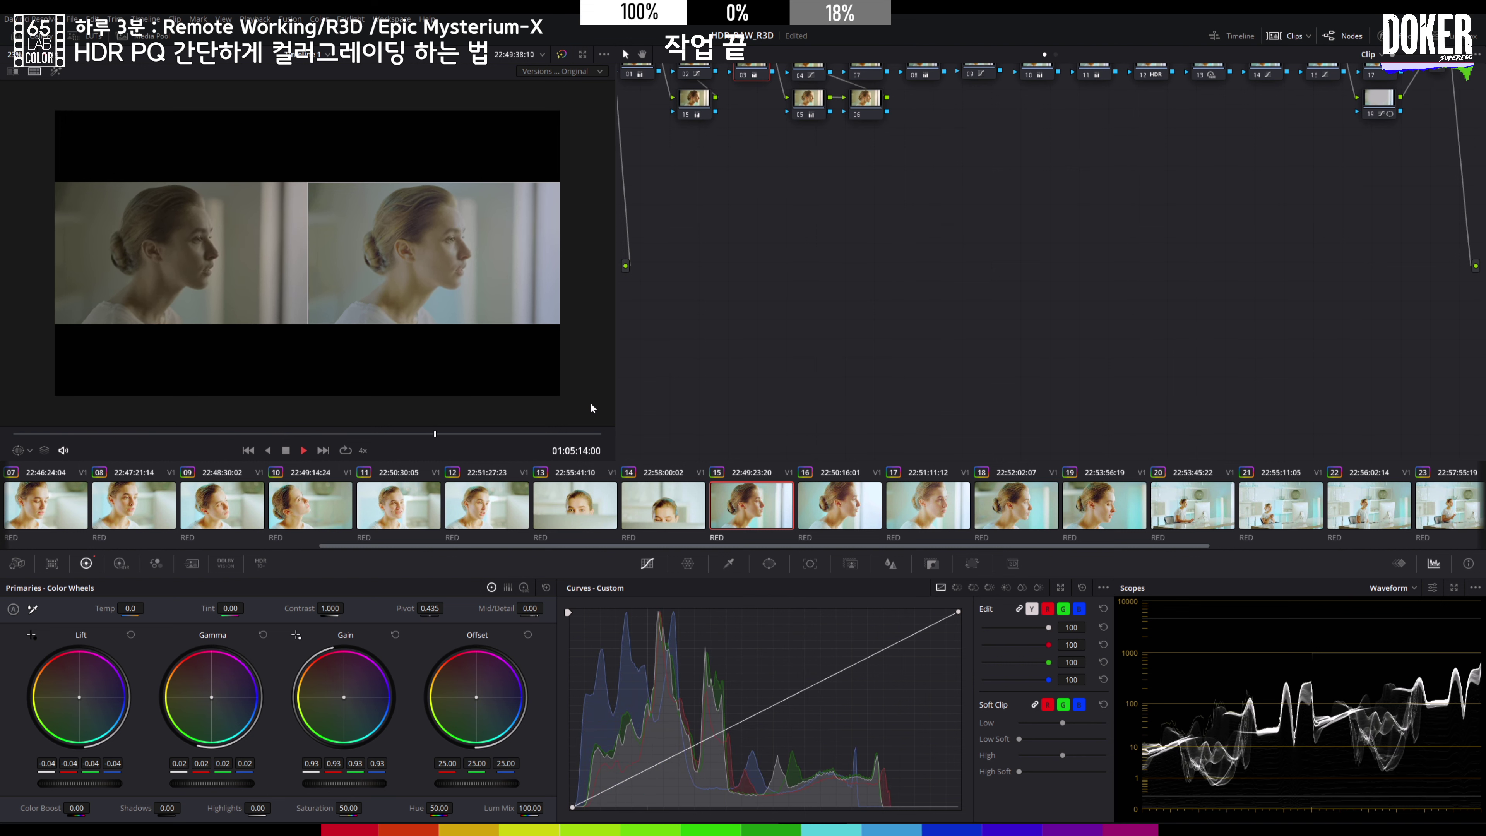
click(1454, 587)
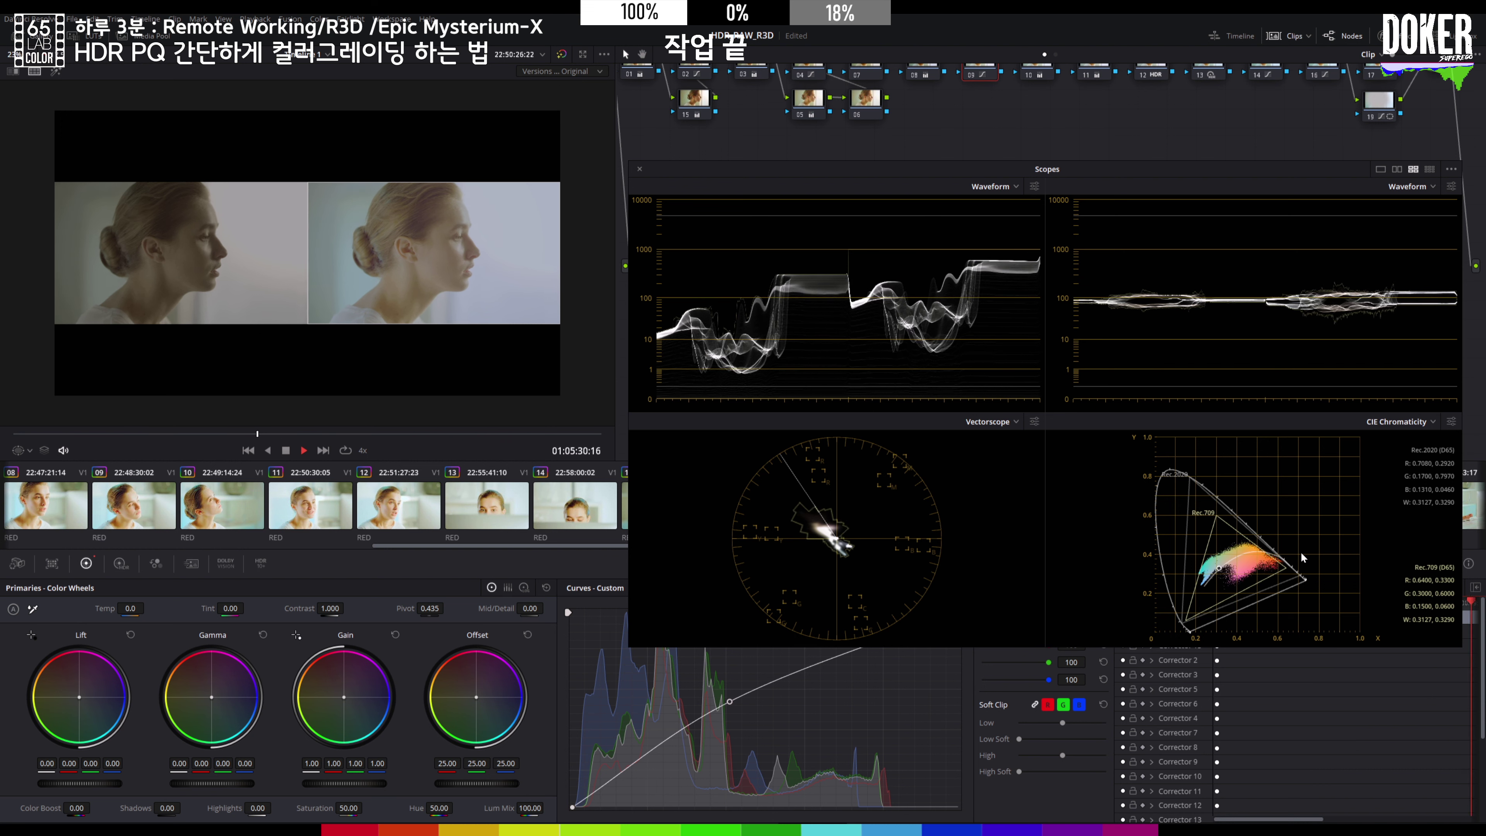
key(space)
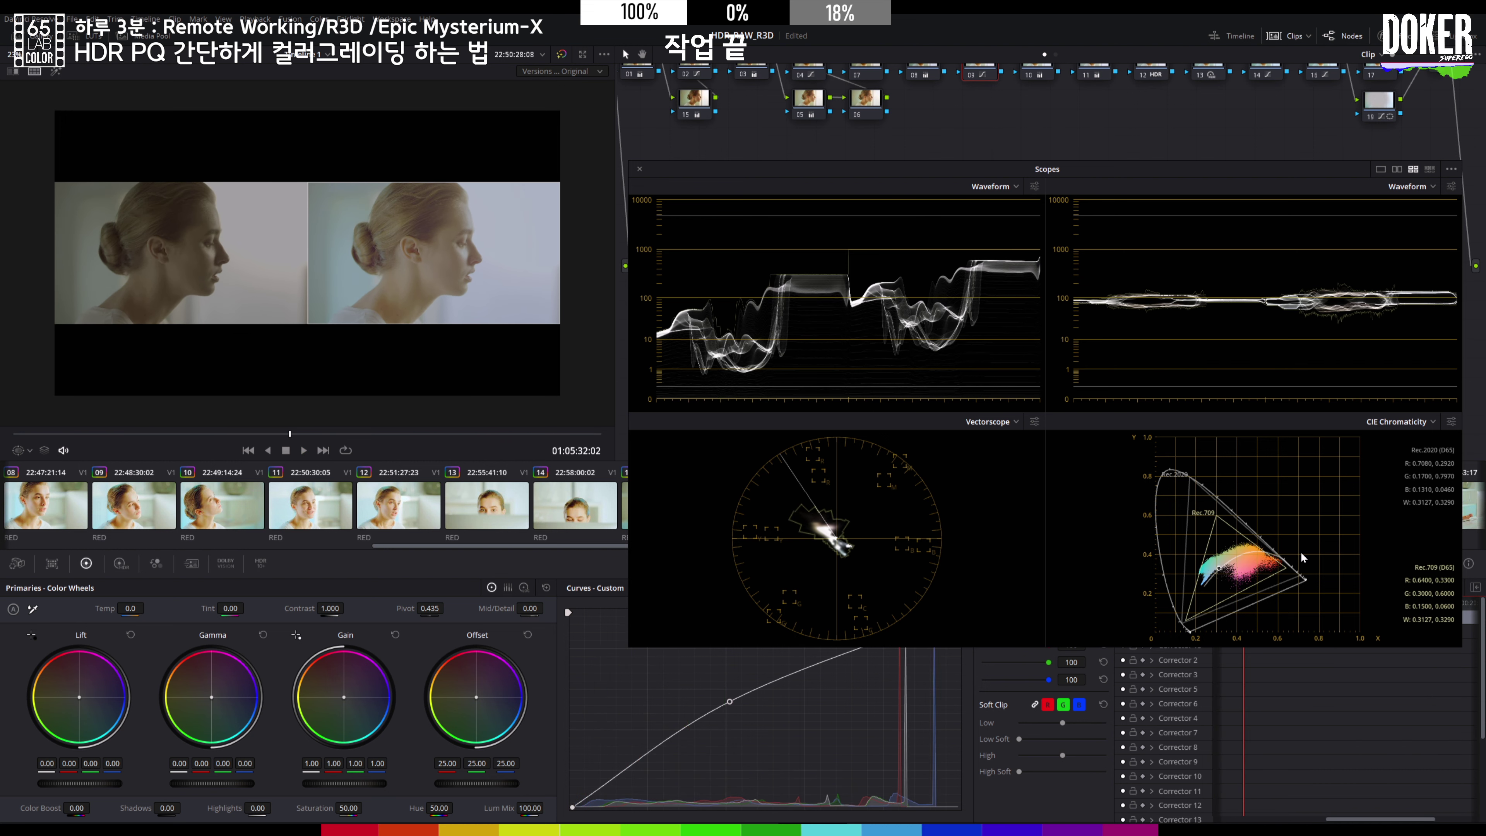
- On clip 16, lower node 08's temperature to -70.0 and its tint to -6.50
click(921, 70)
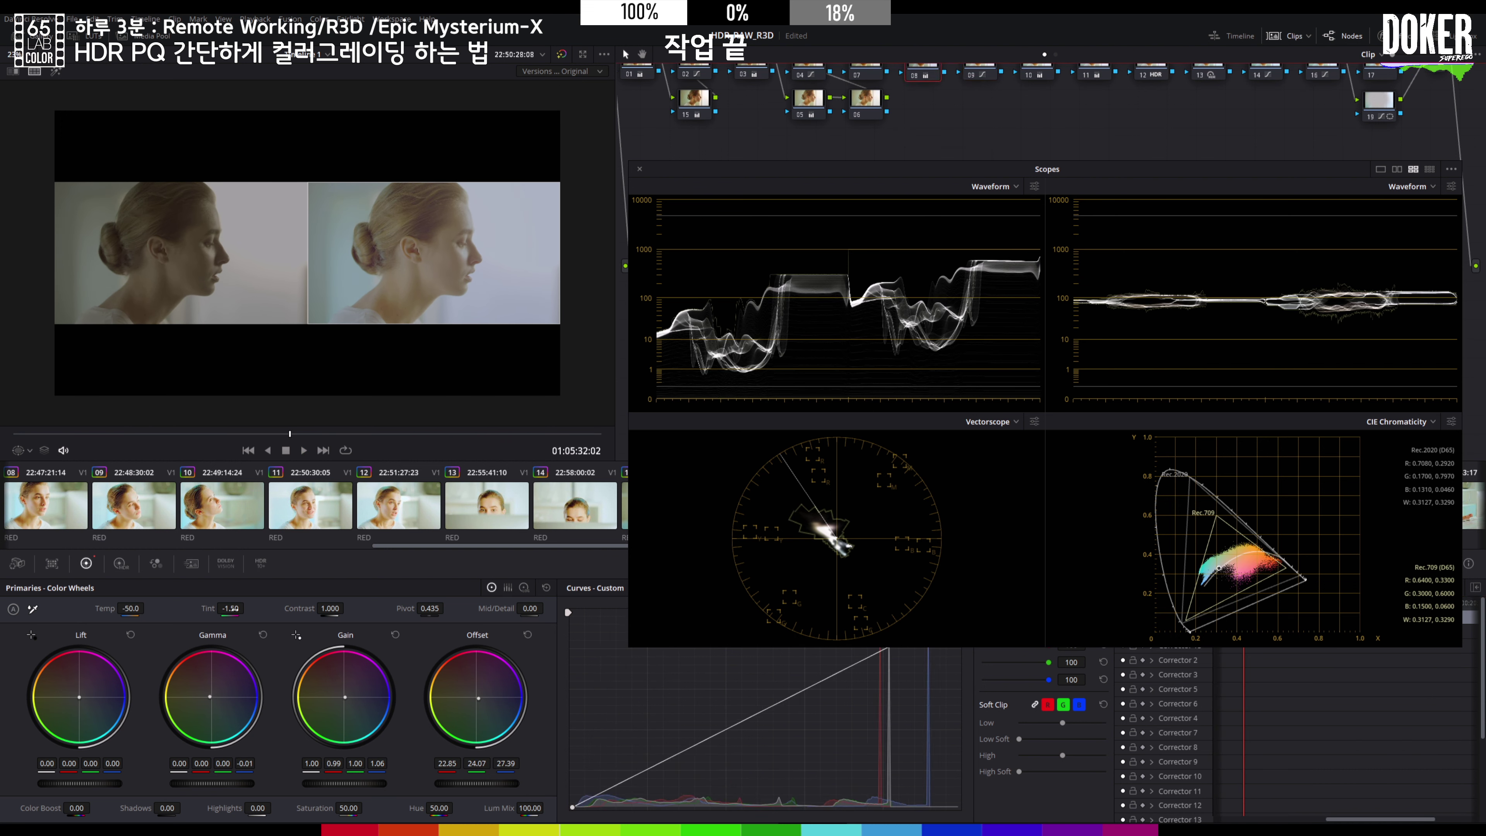
drag(235, 609, 230, 610)
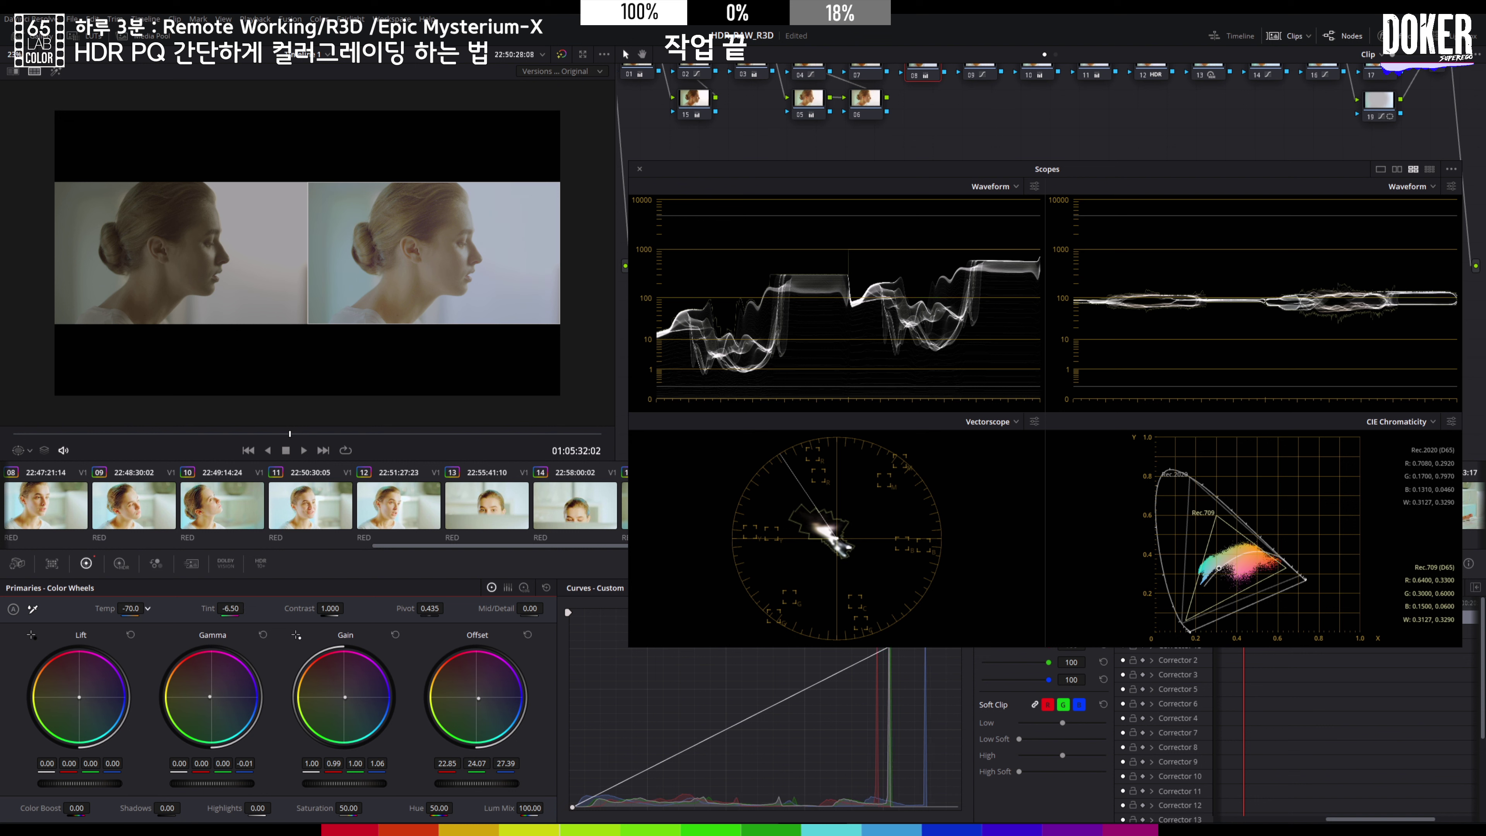
drag(130, 609, 247, 609)
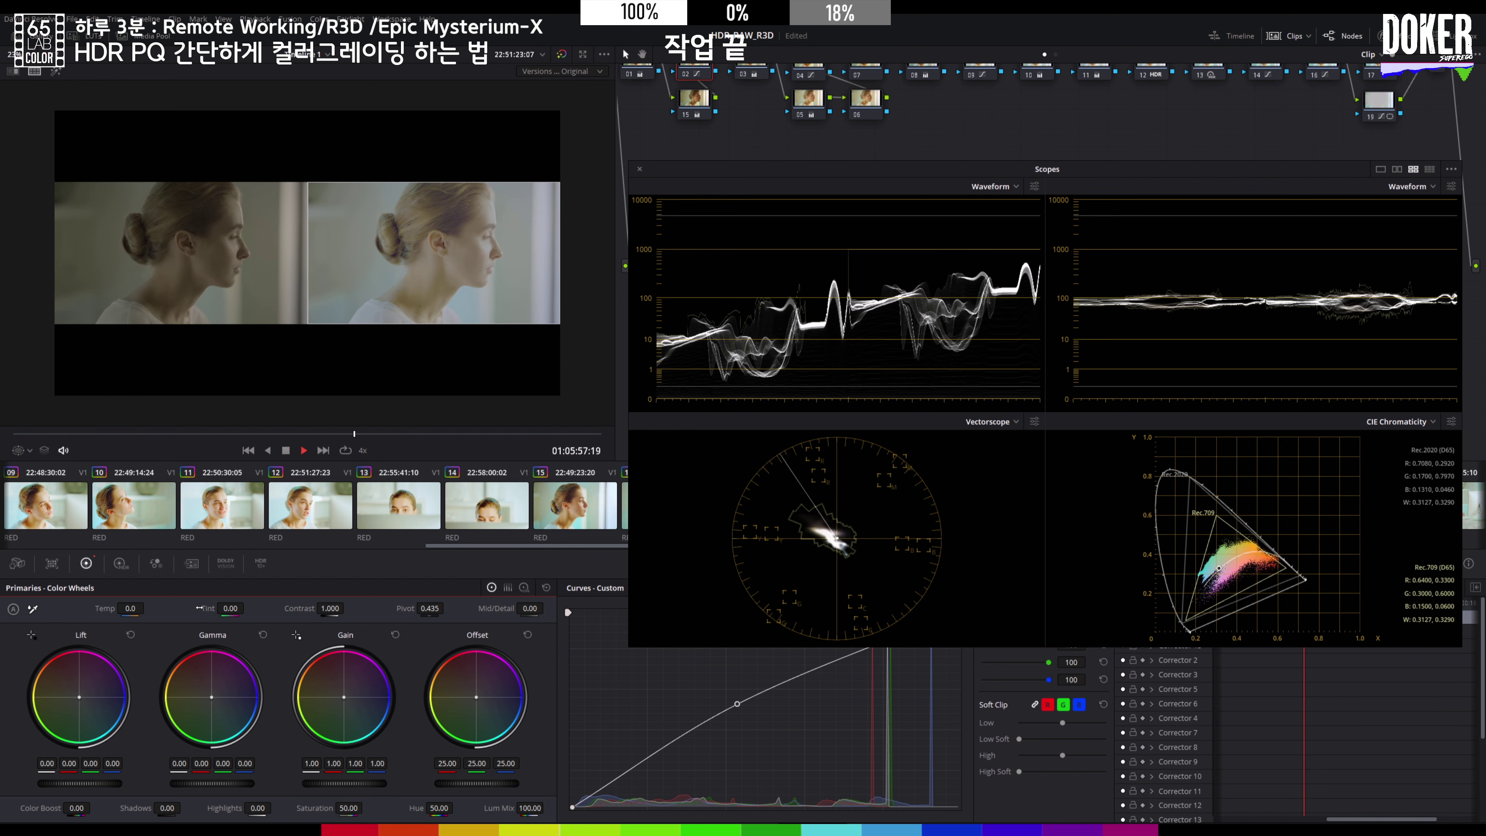
- Play through clips 17 to 21 beside their originals while checking the scopes, closing the floating scopes and pausing on clip 21
key(k)
key(space)
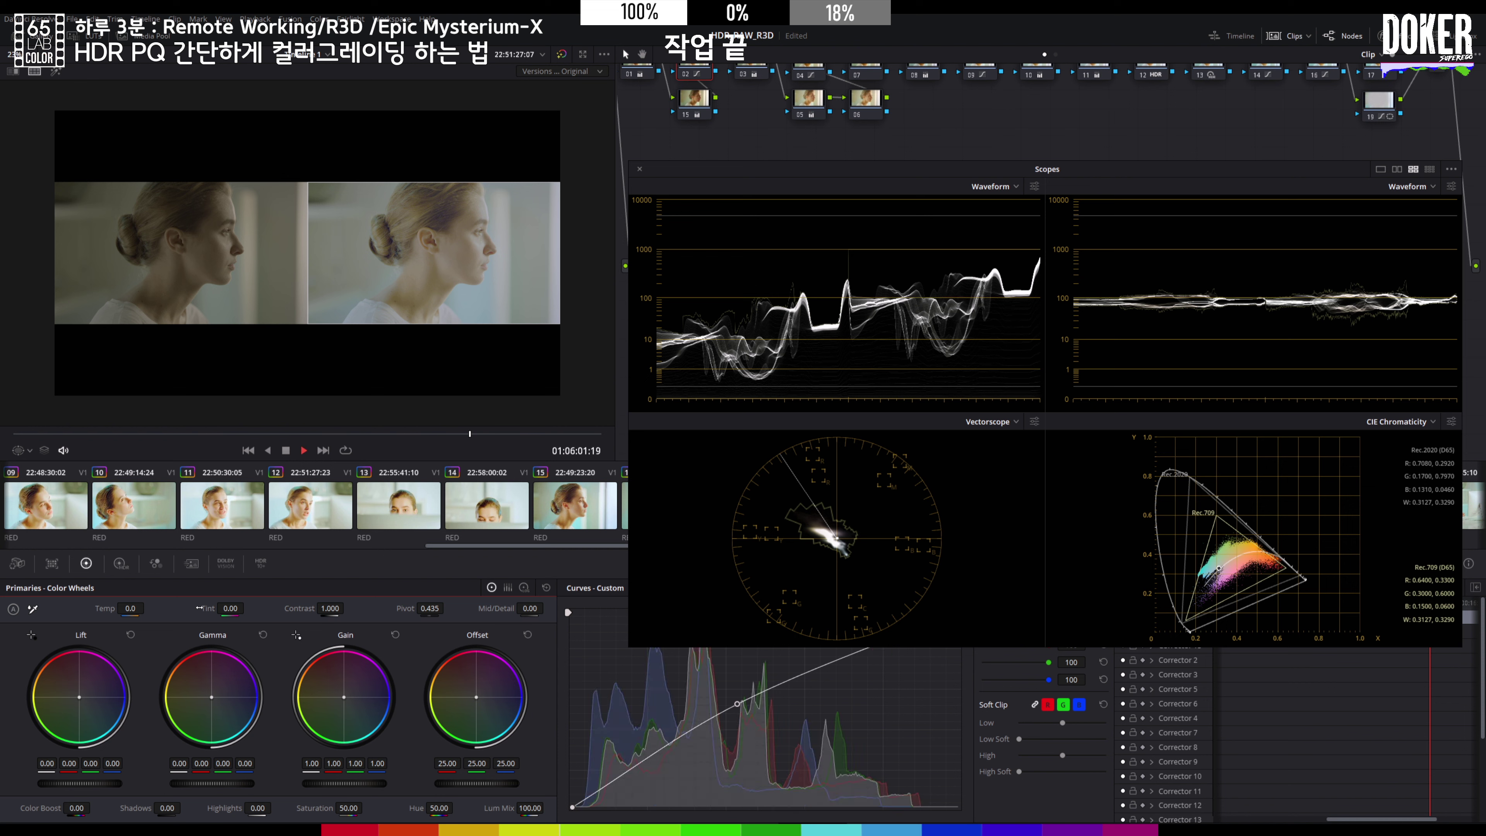
key(l)
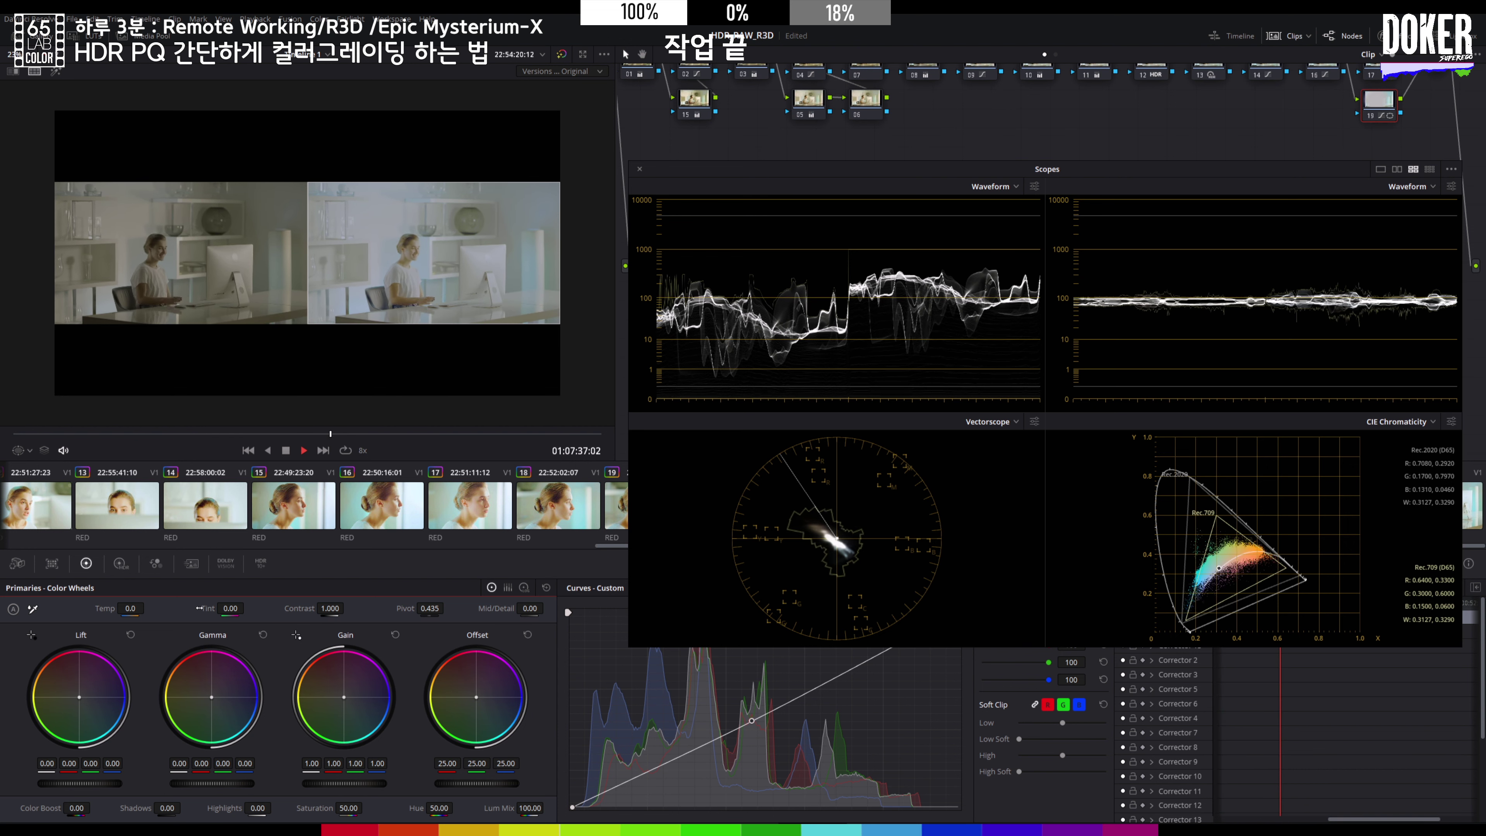
key(l)
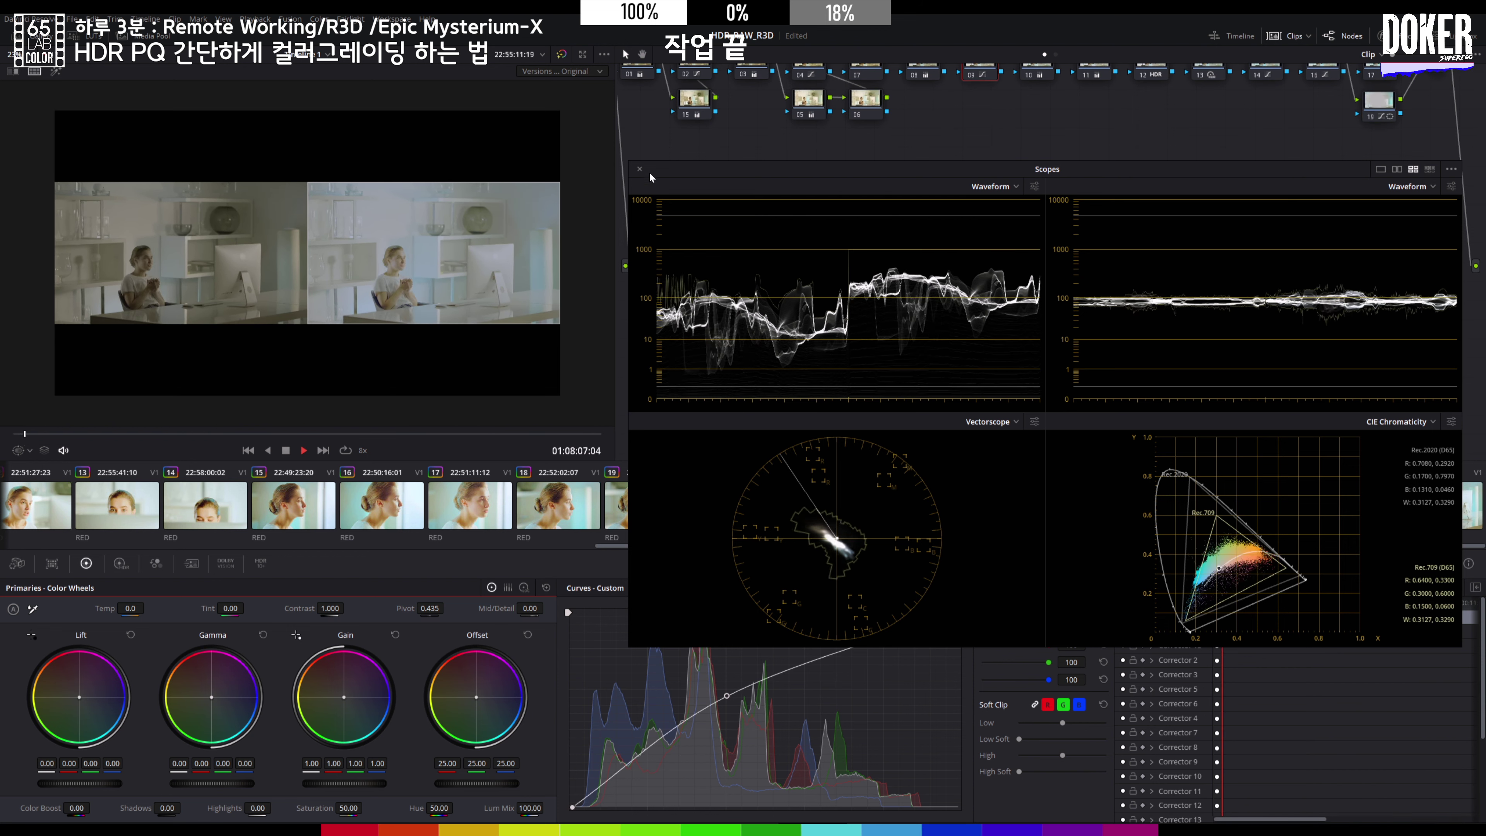
click(639, 169)
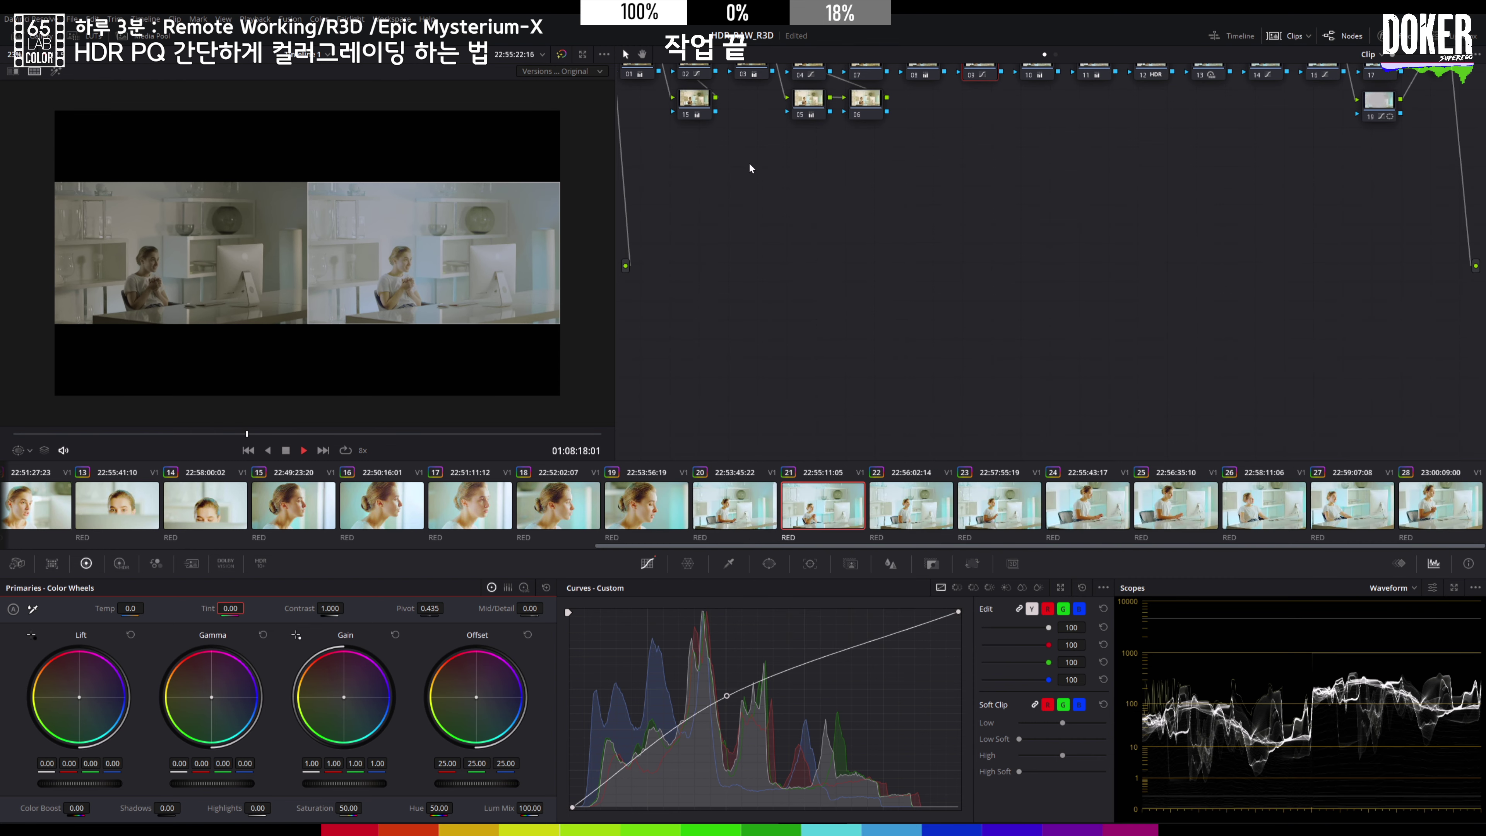
key(space)
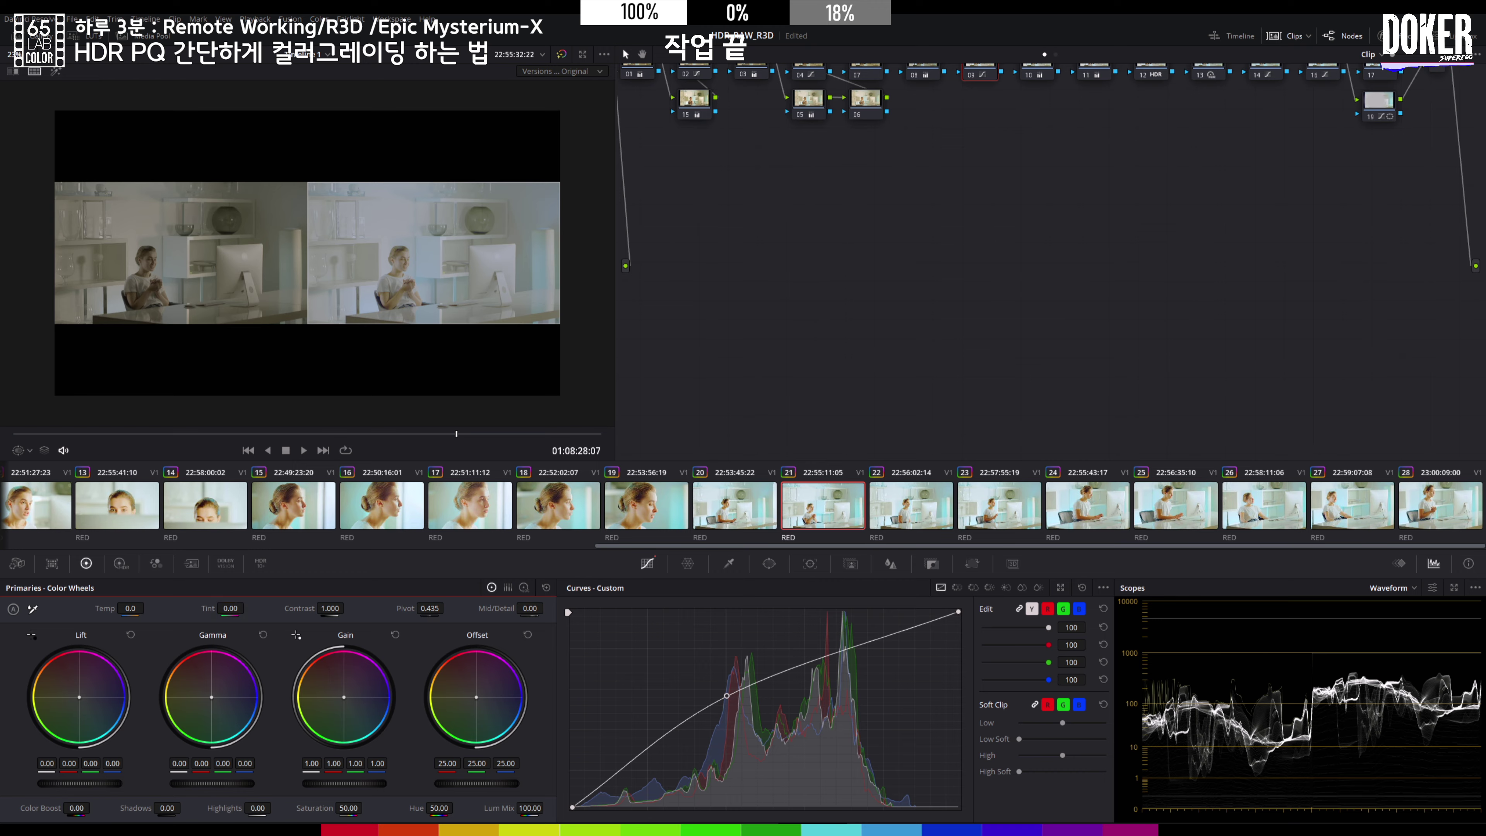
- Switch to the Edit page and place 65Lab.png on the Video 2 track above the end of clip 19
click(673, 824)
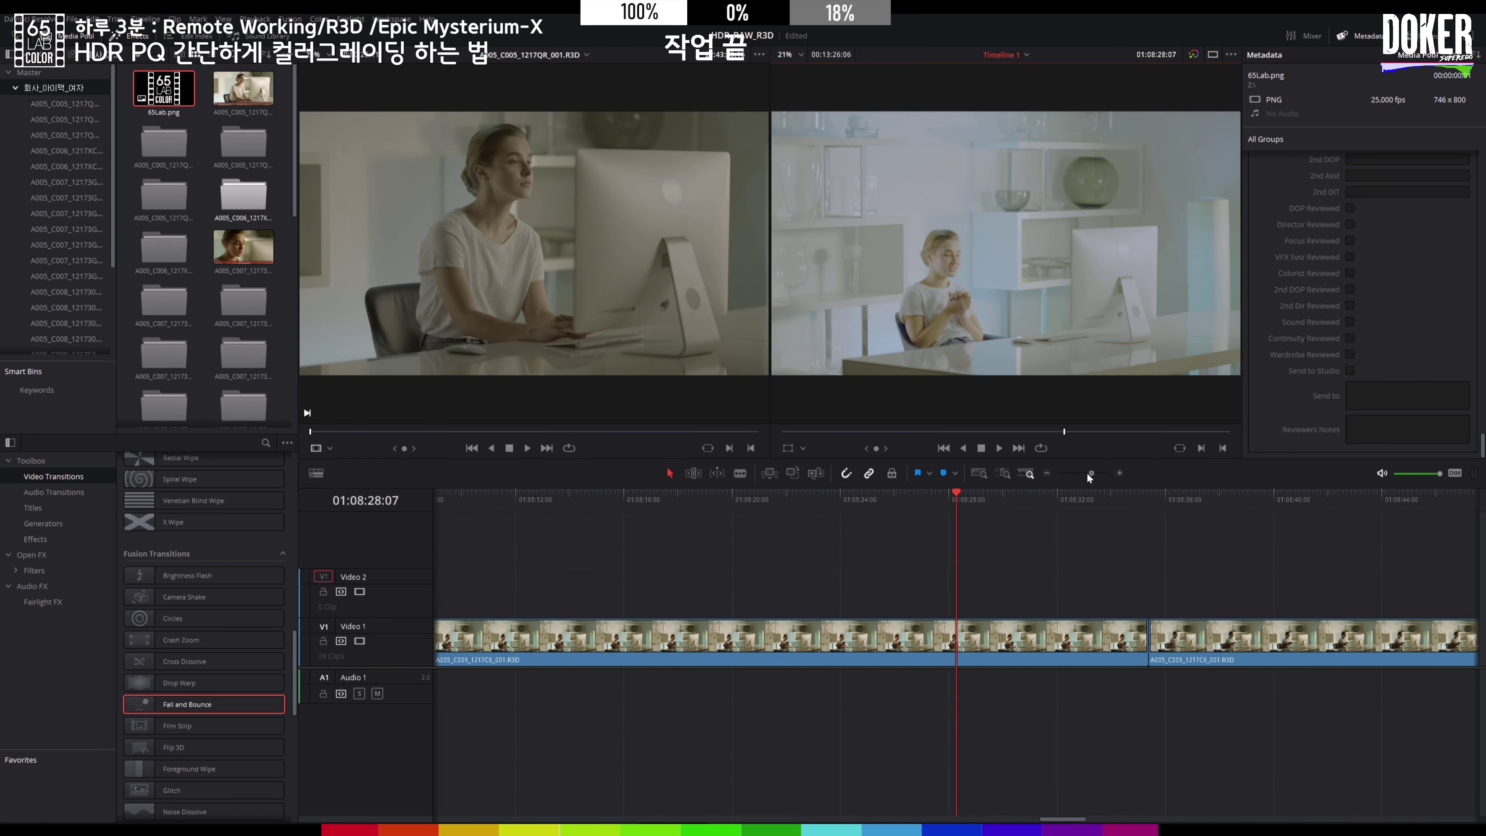
mouse_move(1081, 474)
mouse_down()
mouse_move(1041, 481)
mouse_move(1083, 479)
mouse_up()
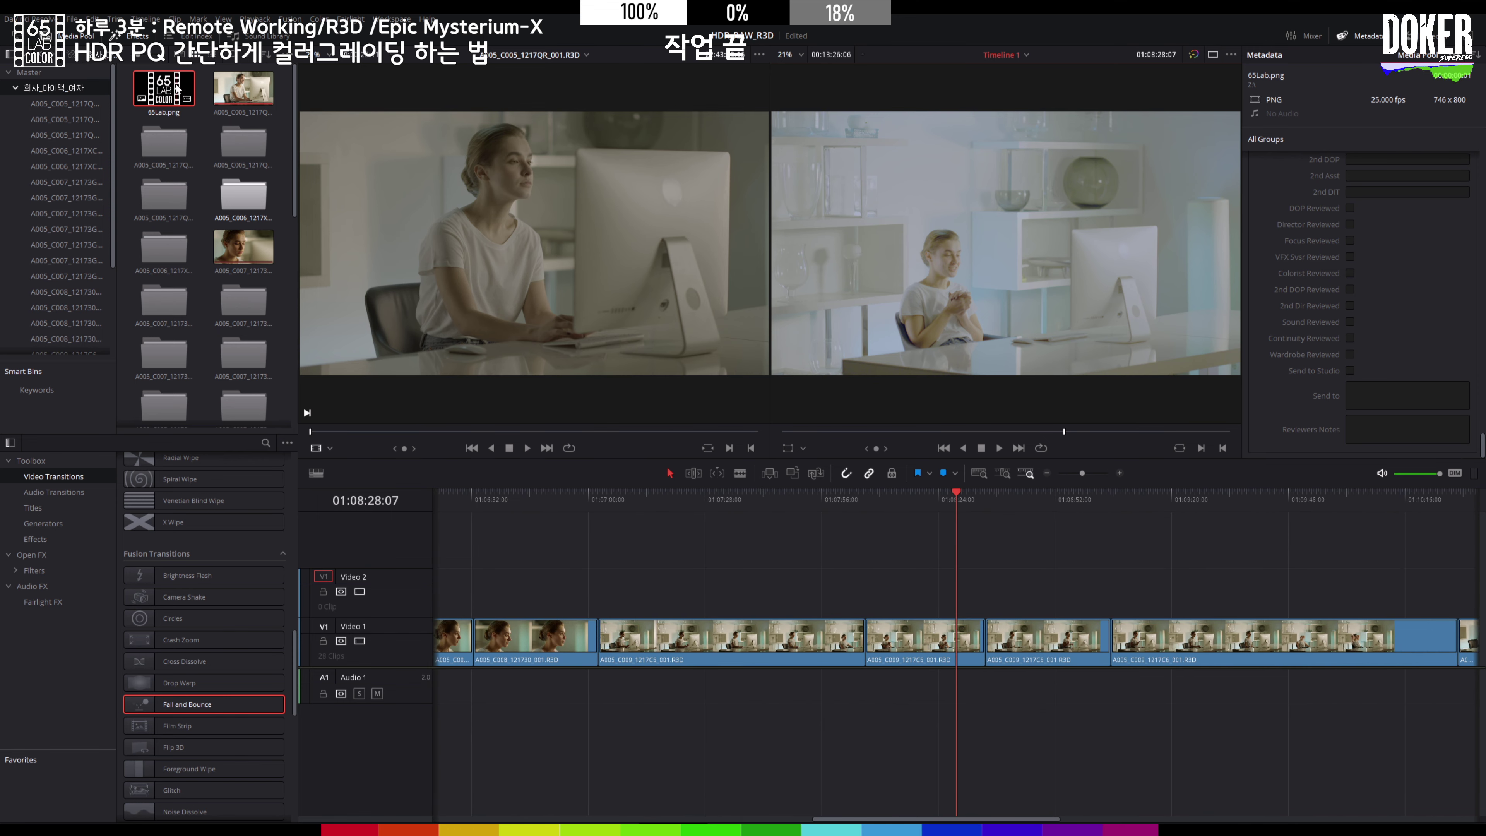
drag(177, 88, 587, 588)
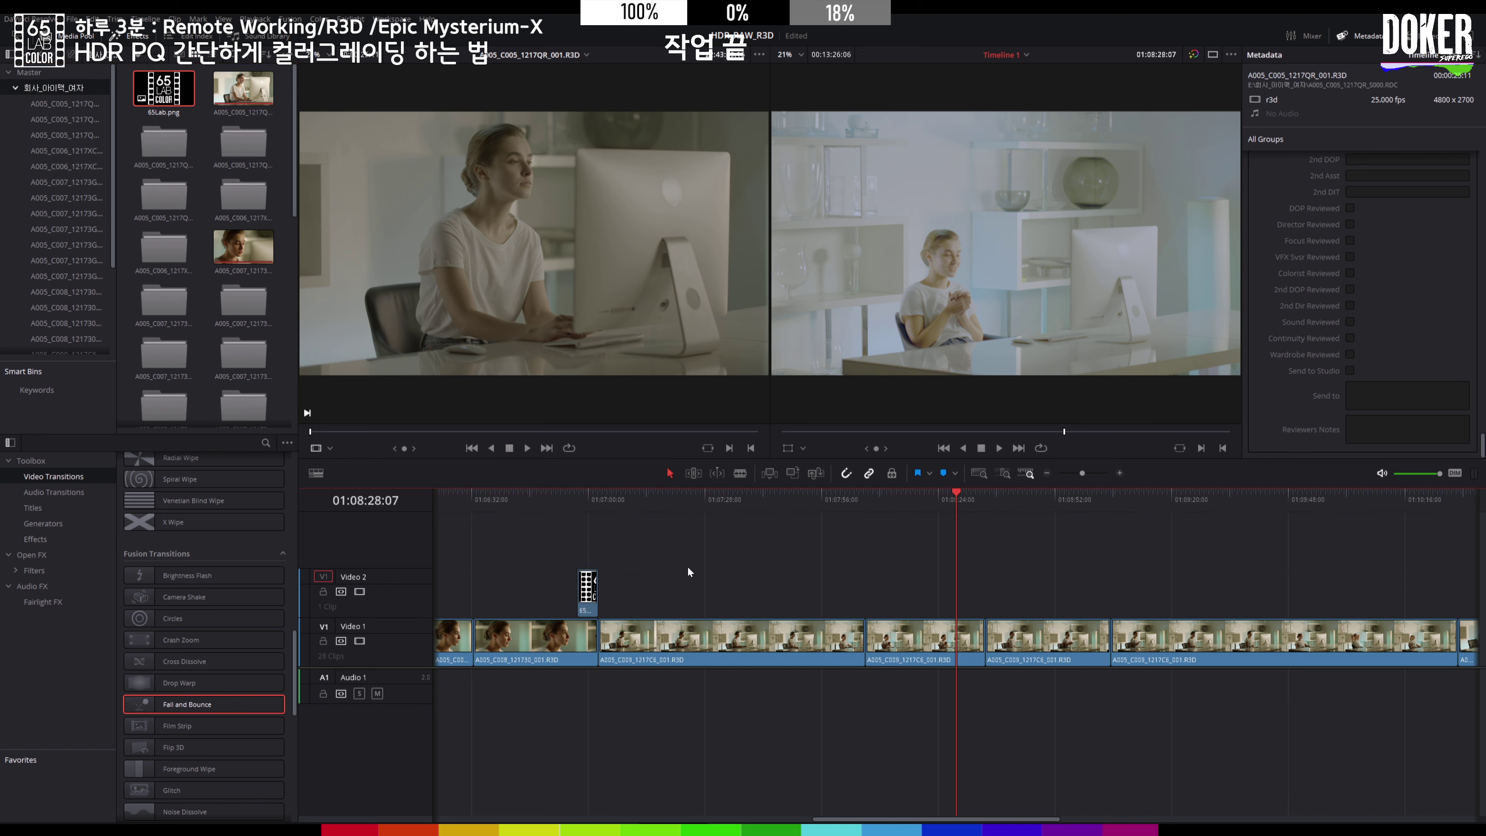
- Extend the start of the 65Lab.png clip on Video 2 back to the beginning of the timeline
click(577, 503)
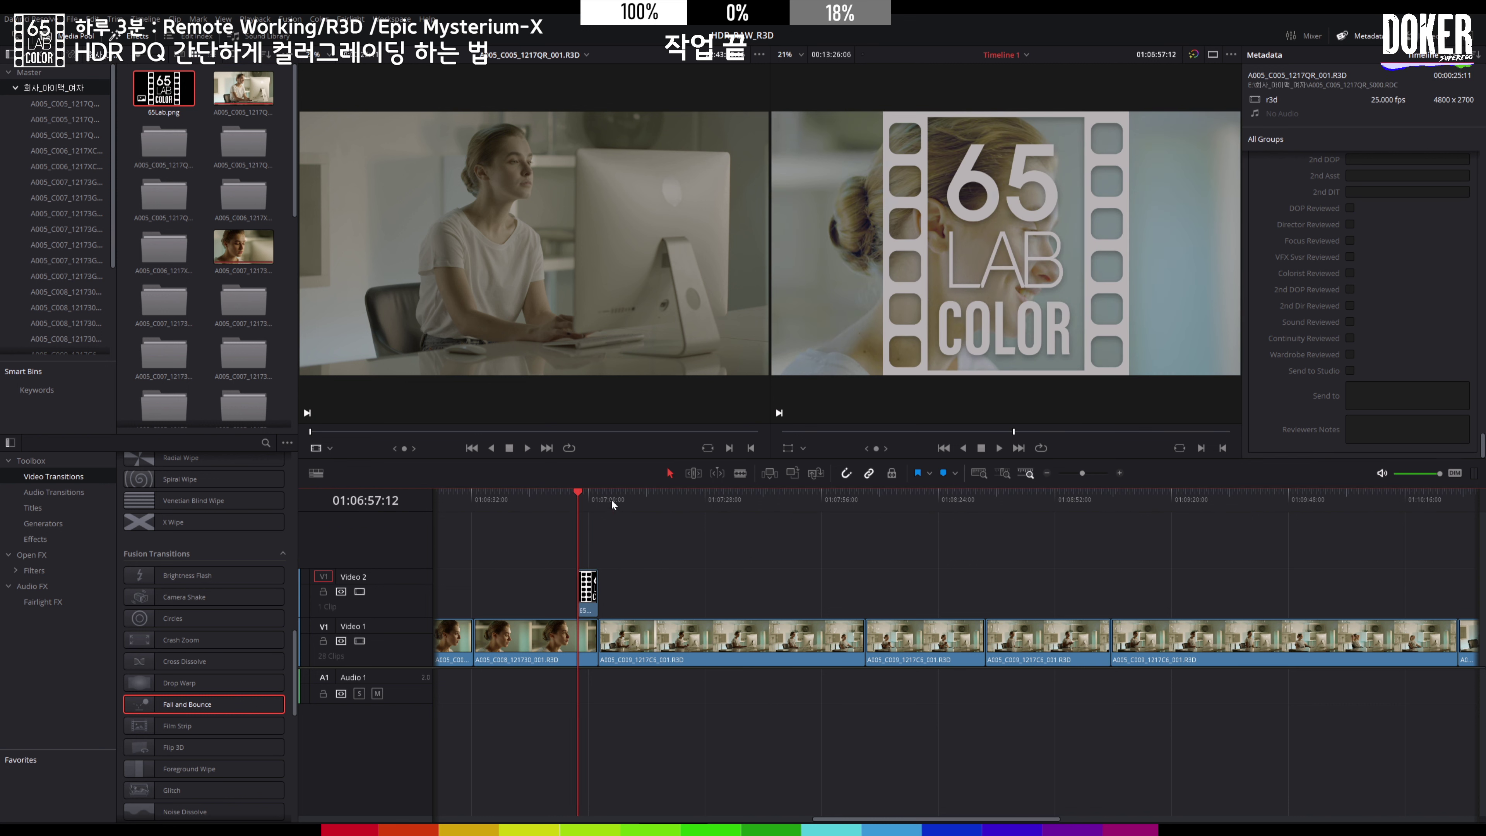
drag(1081, 477, 1079, 477)
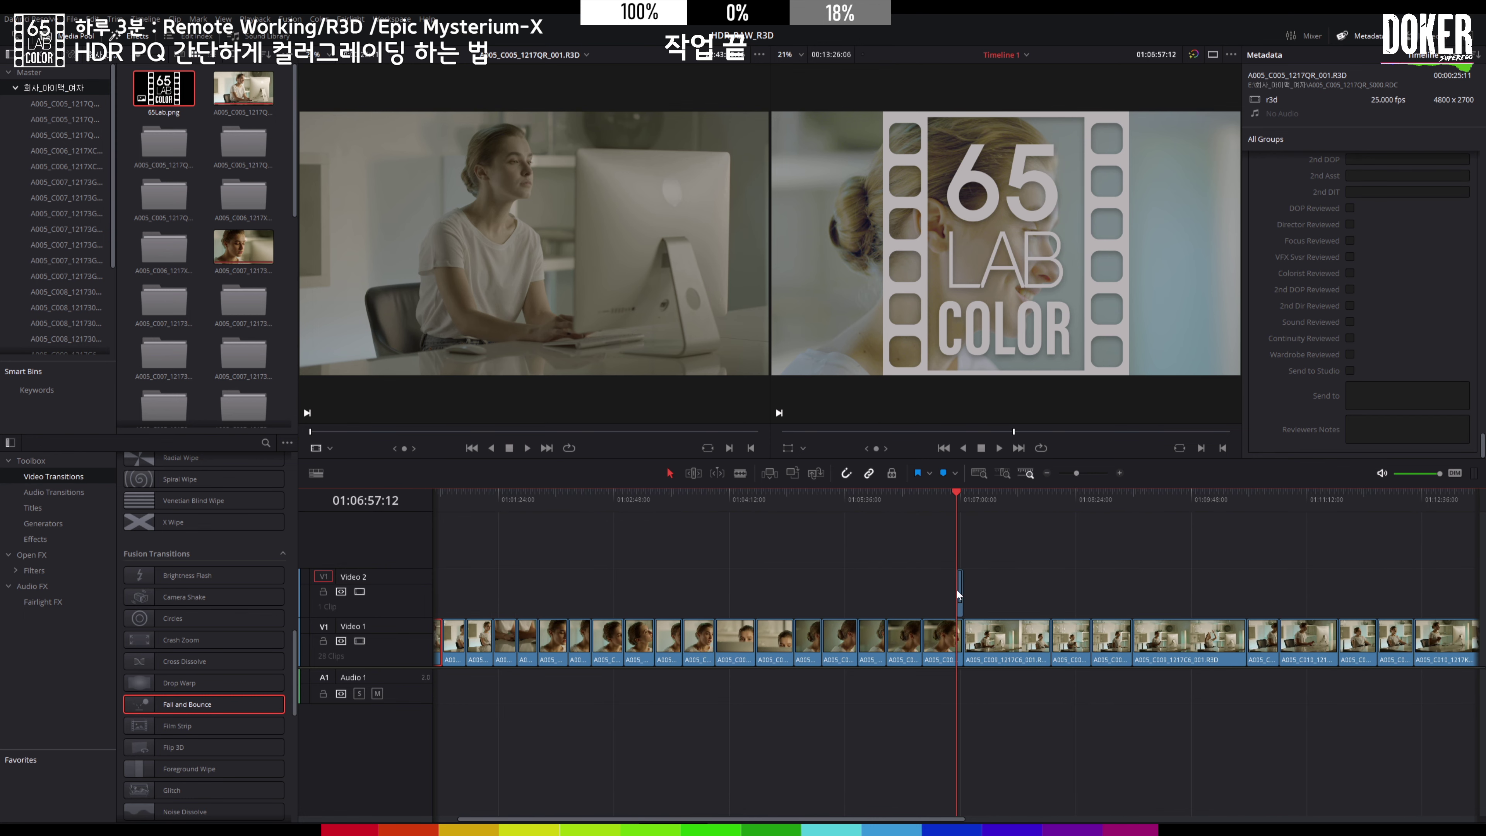
drag(954, 591, 839, 603)
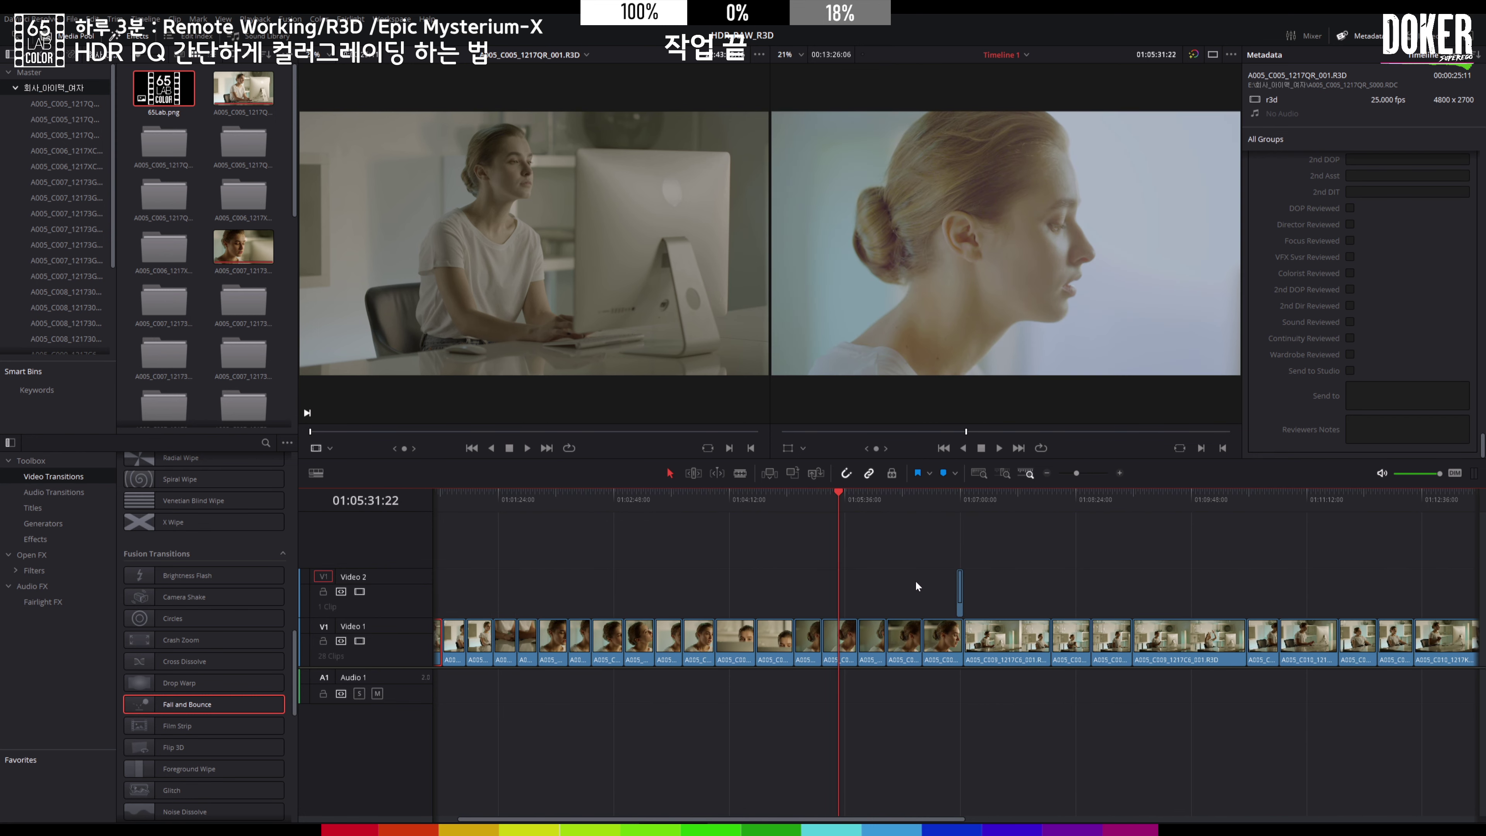
drag(957, 586, 222, 614)
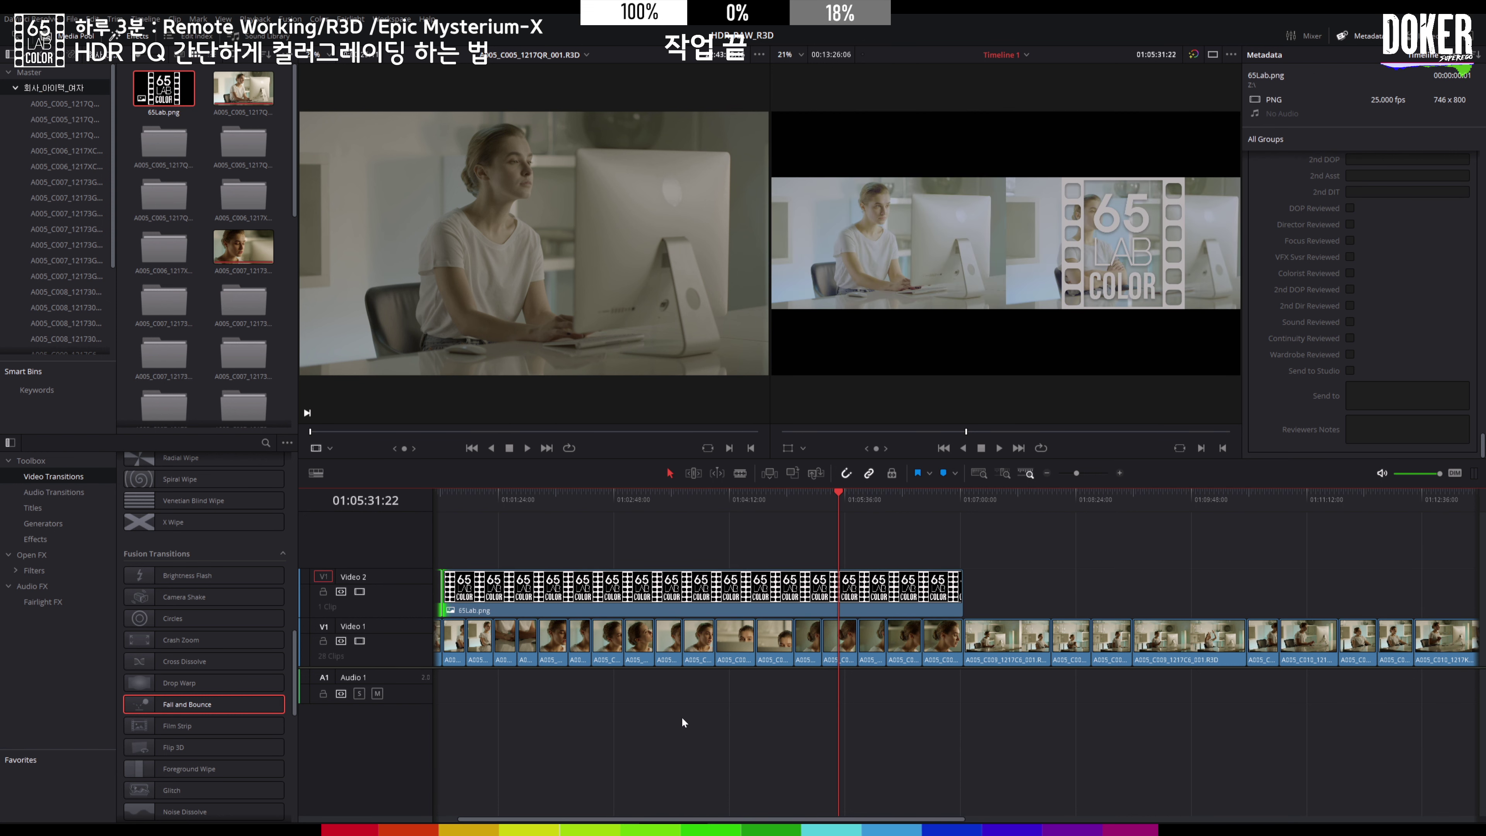
drag(640, 821, 560, 820)
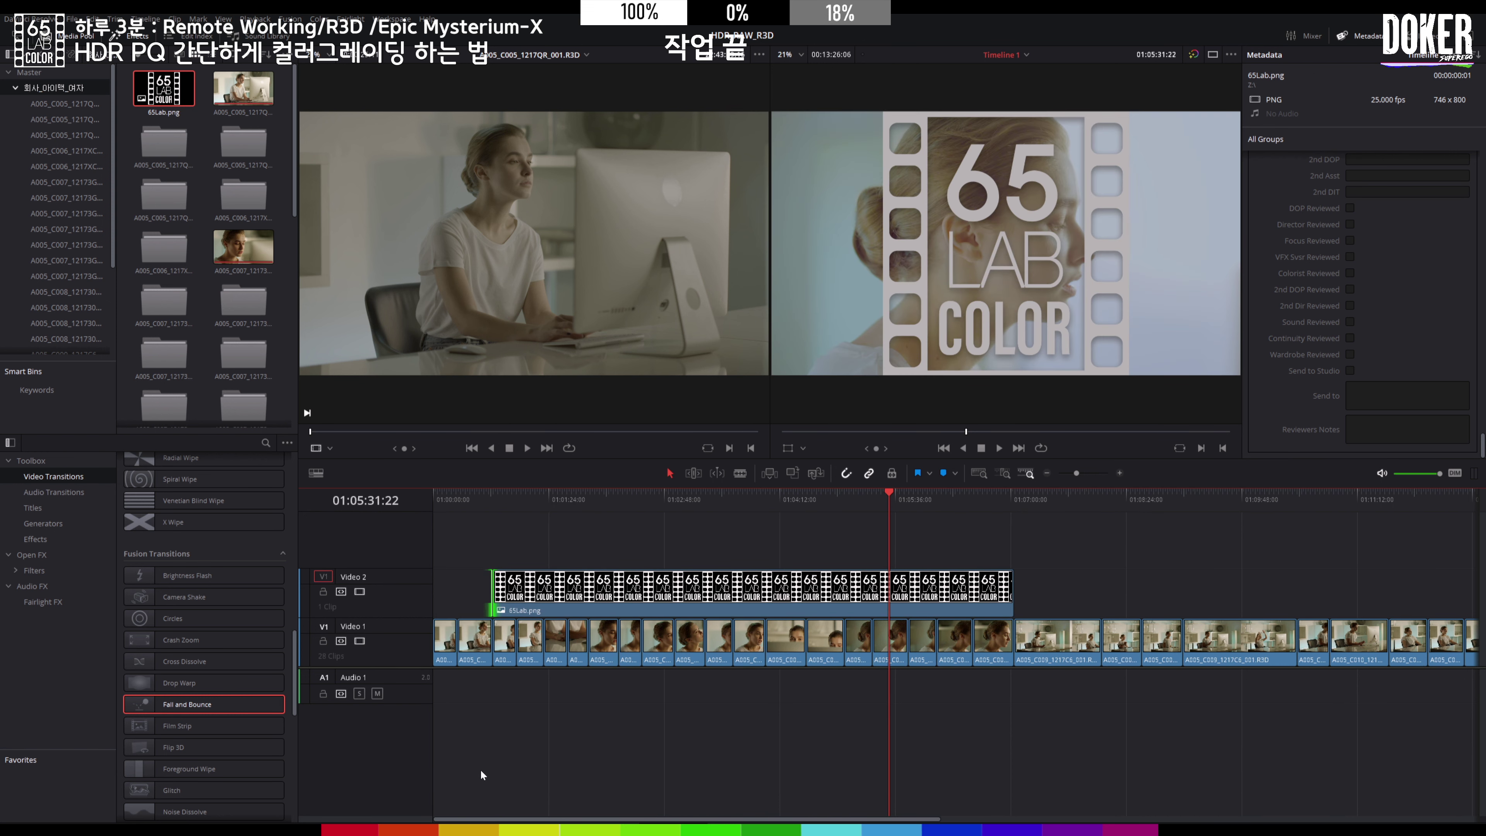
drag(493, 600, 380, 614)
- Extend the end of the 65Lab.png clip to the end of the last Video 1 clip and check the overlay
drag(634, 821, 864, 790)
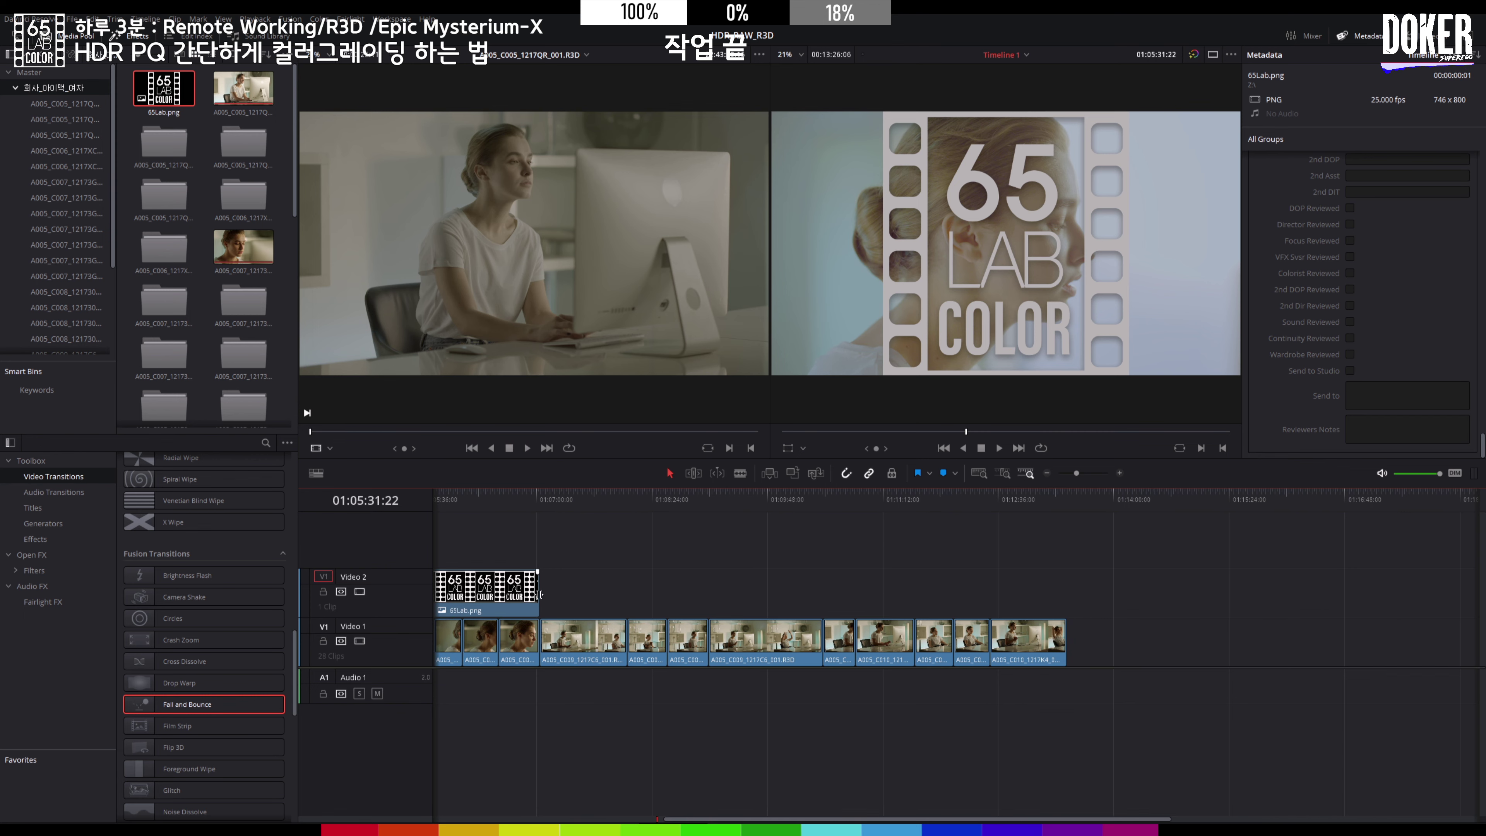
drag(539, 594, 1066, 582)
drag(992, 502, 825, 502)
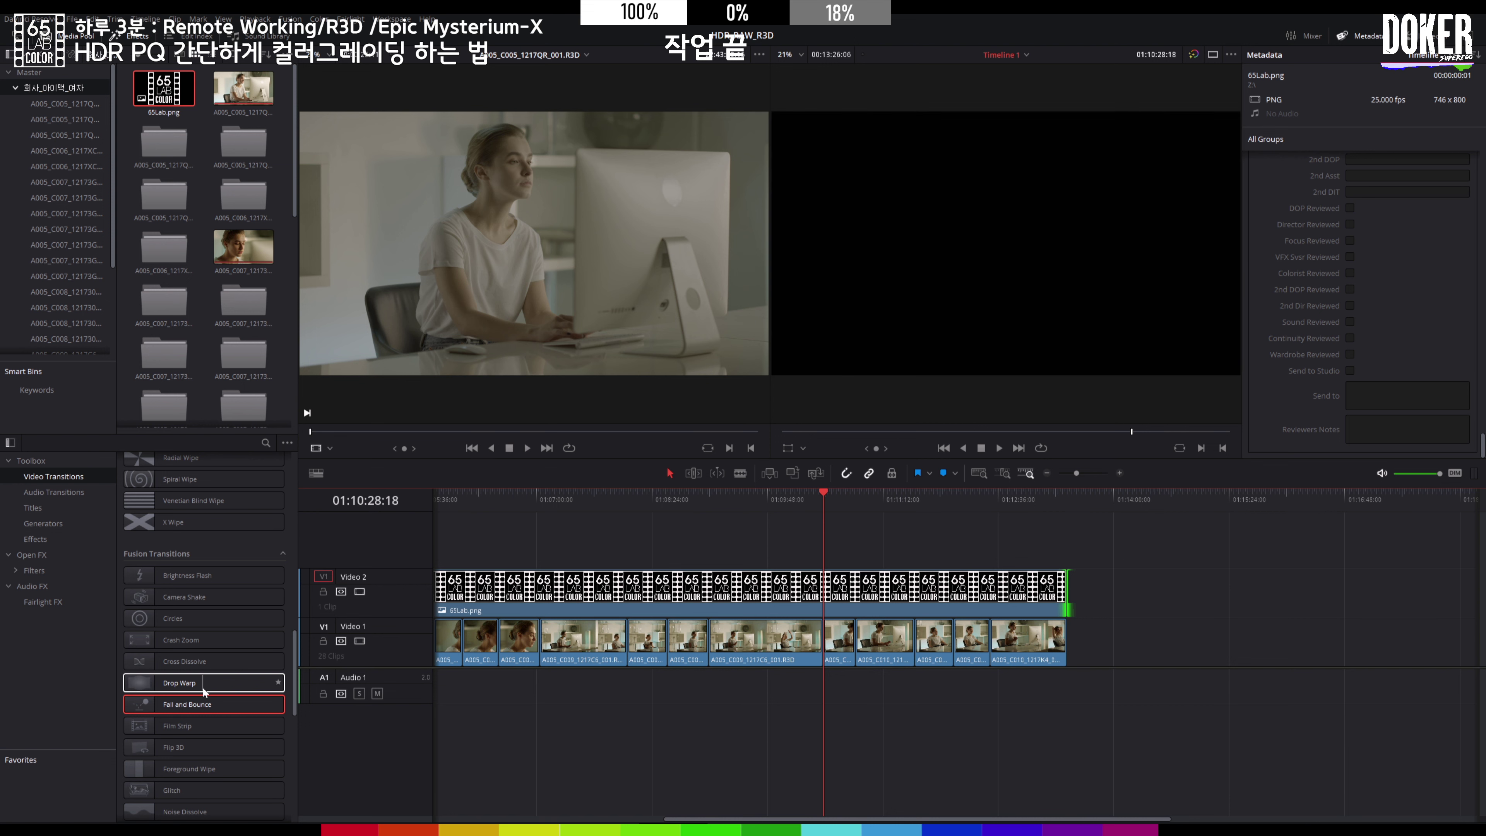
scroll(220, 708, down, 5)
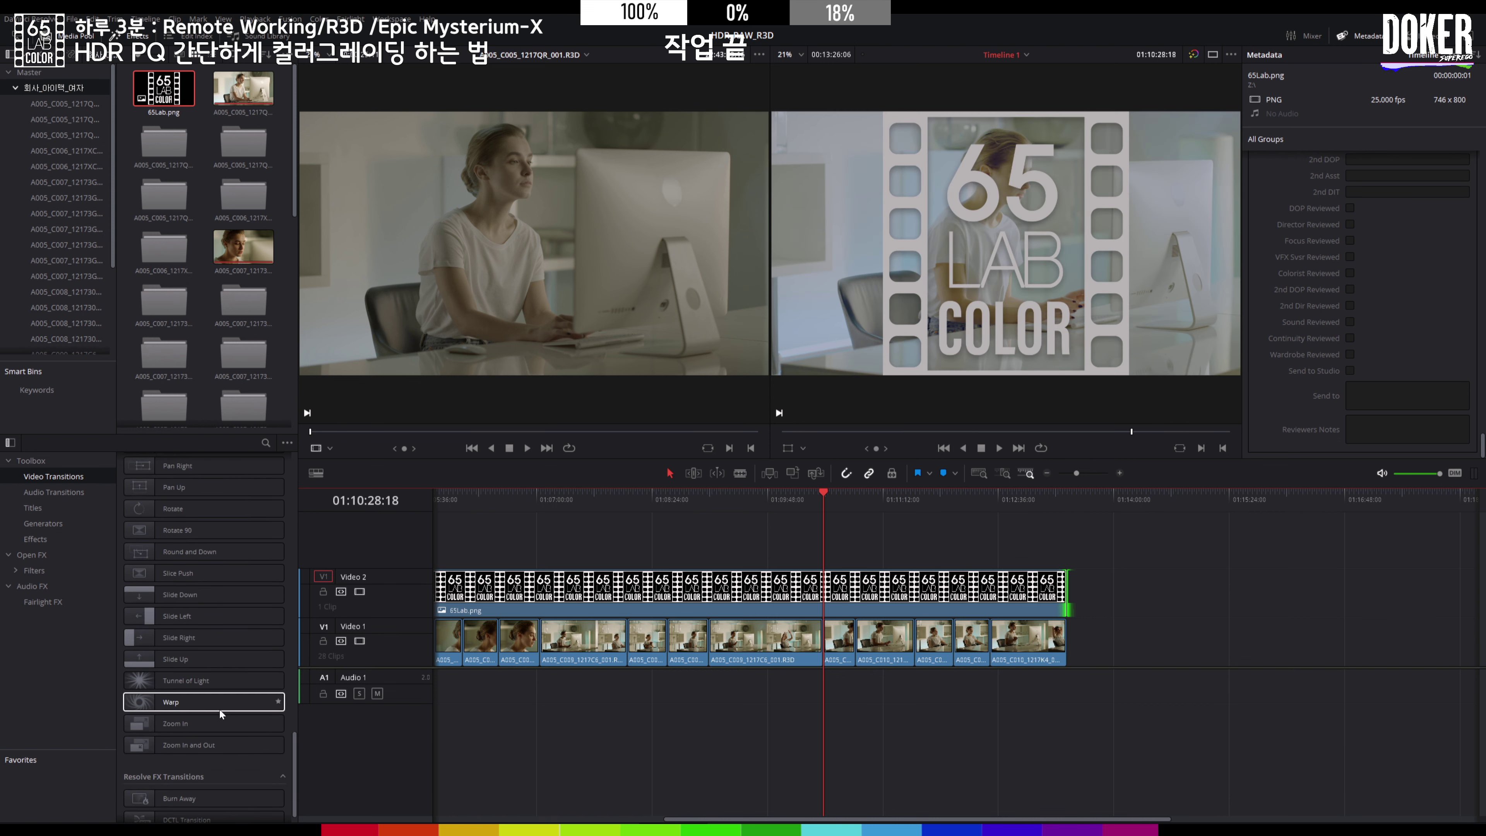
scroll(221, 714, up, 10)
scroll(222, 715, up, 3)
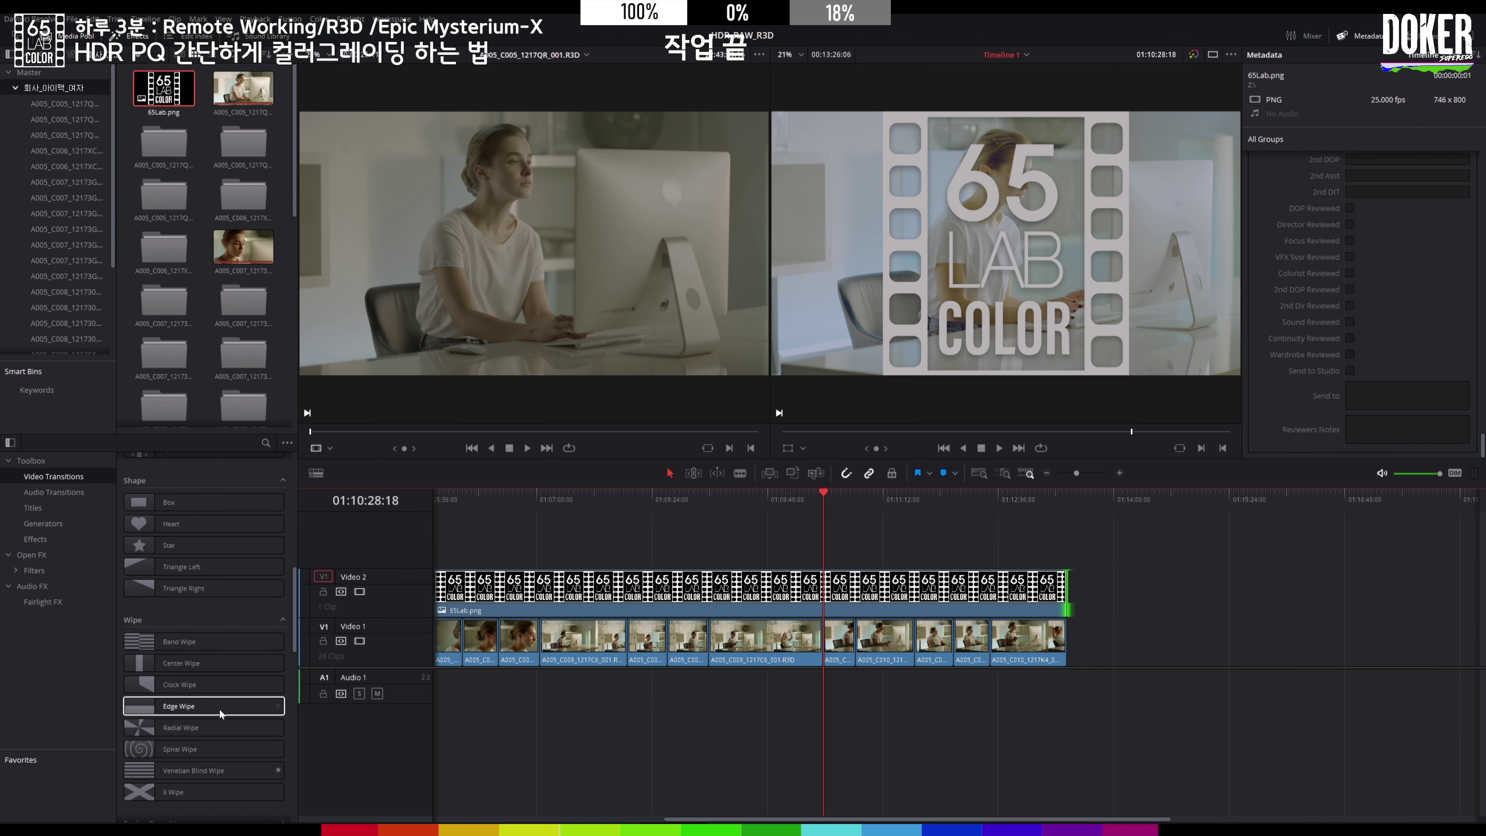
- Select the 65Lab.png clip, show its Inspector settings and scale the logo to a zoom of 0.170
click(1012, 590)
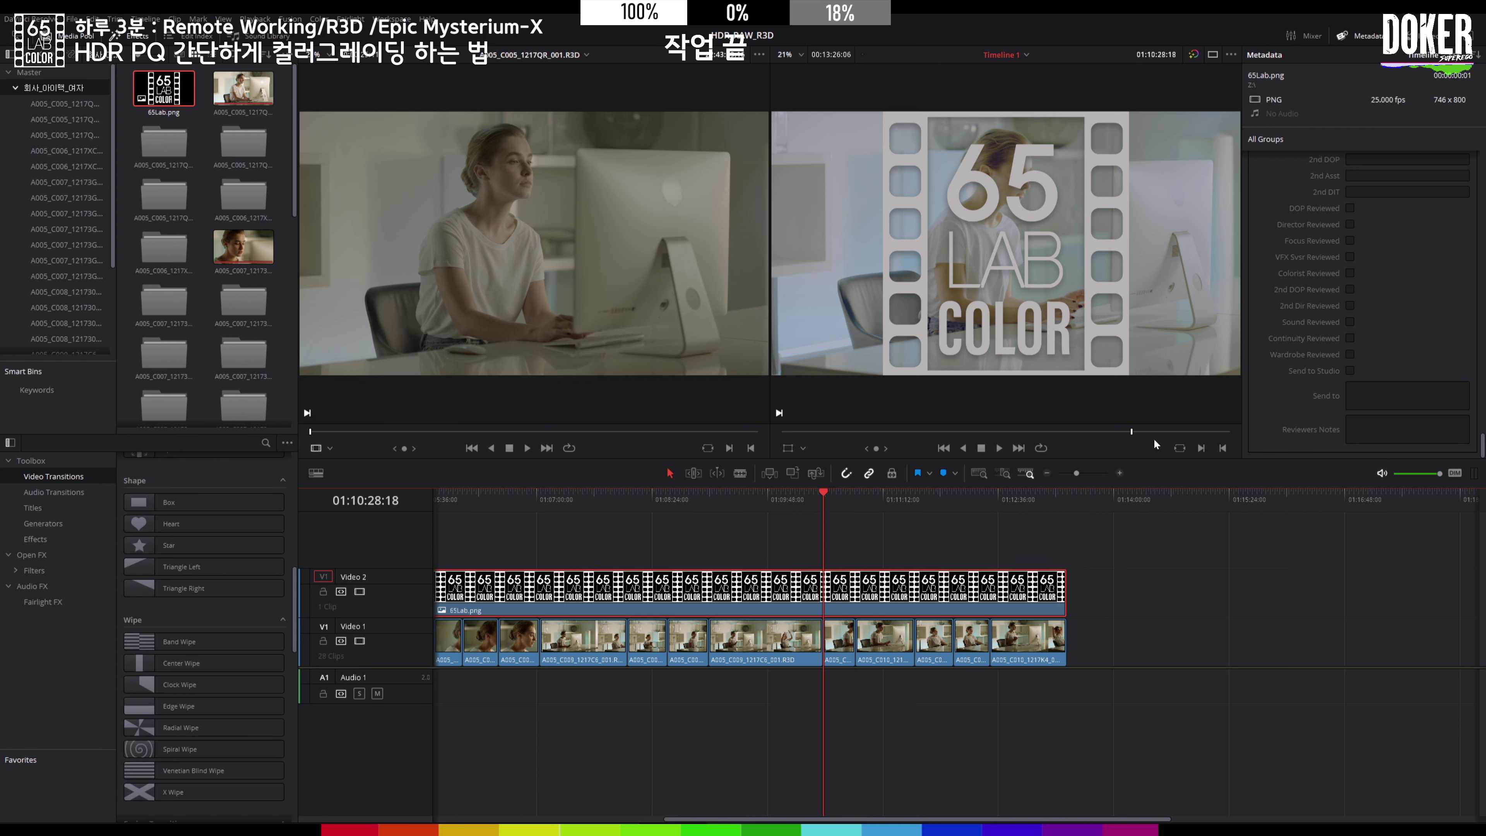
click(1426, 37)
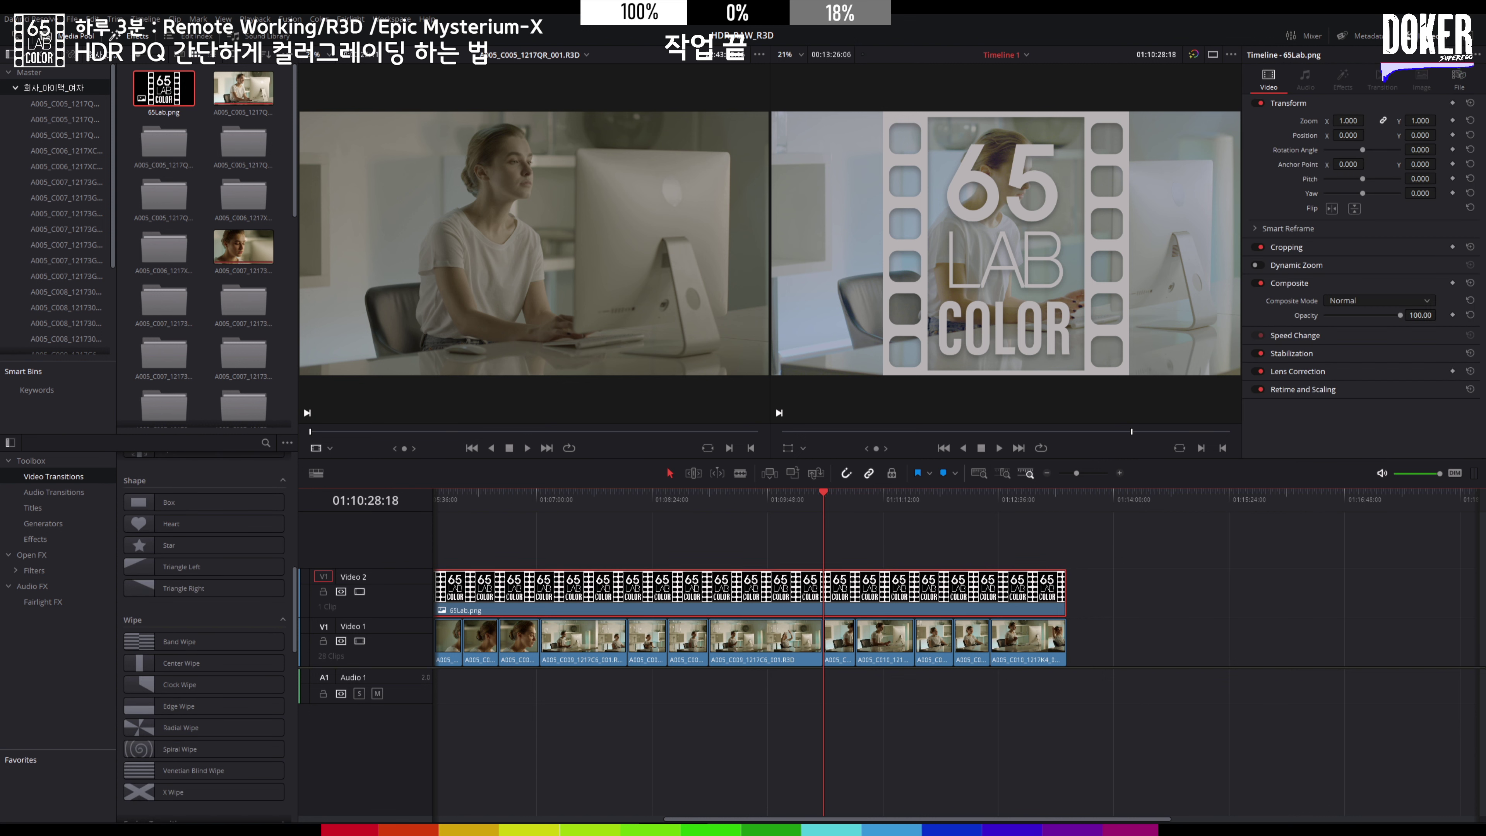
drag(1350, 121, 1384, 121)
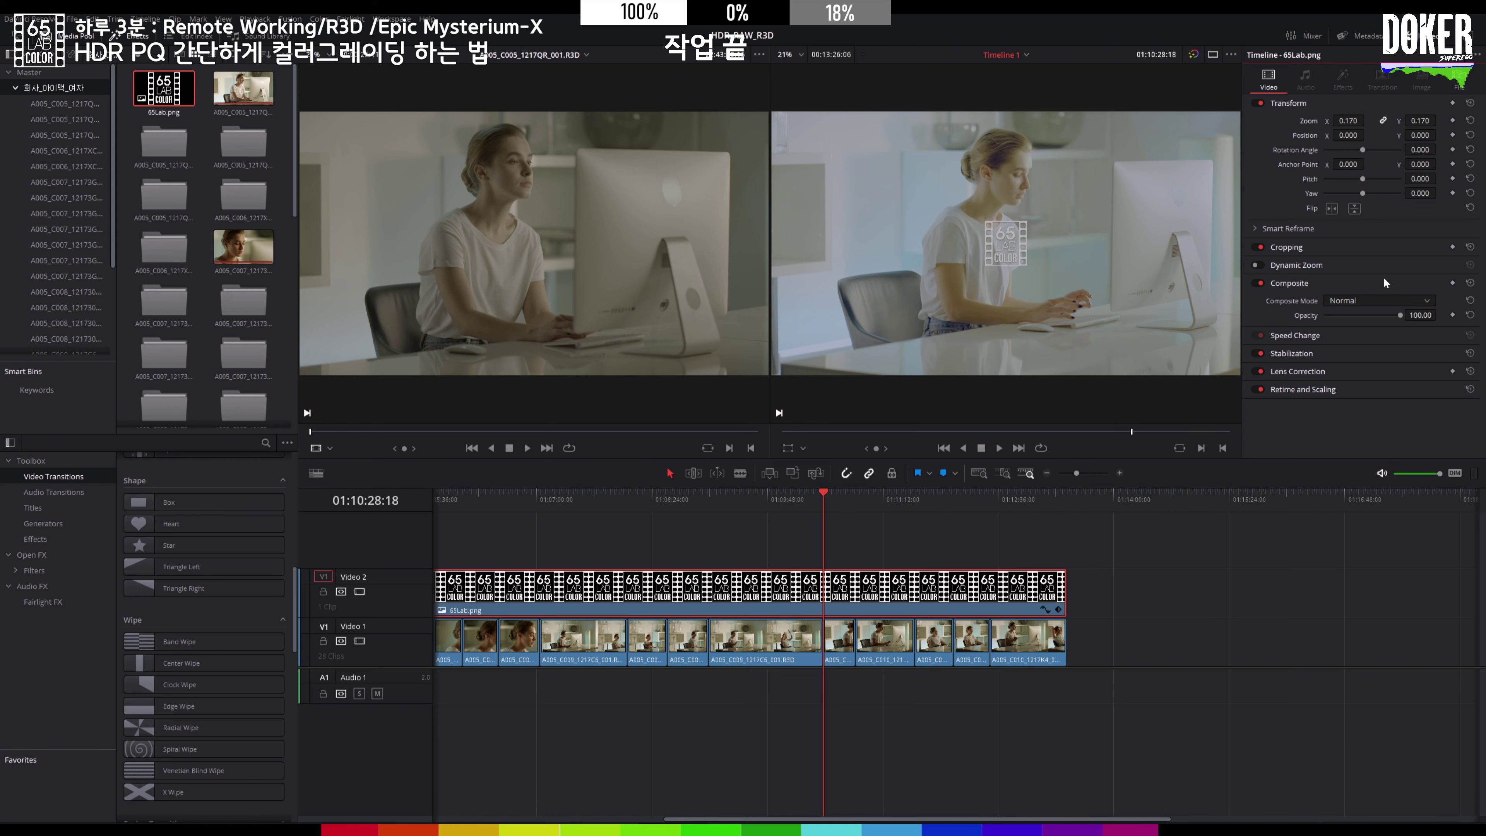
- Compare the blend options for the logo and set its composite mode to Linear Burn
click(1373, 299)
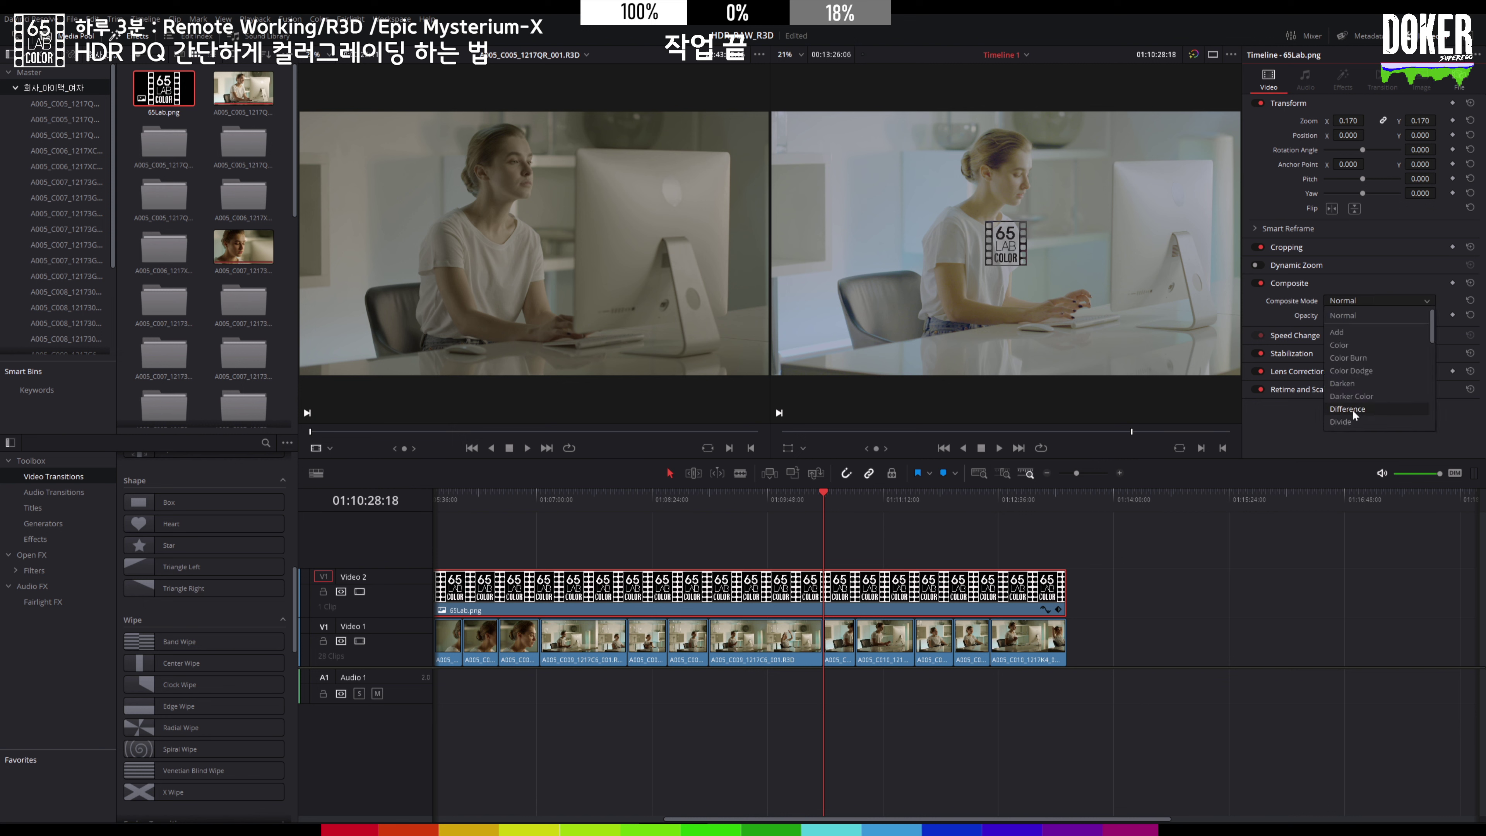
scroll(1352, 410, down, 2)
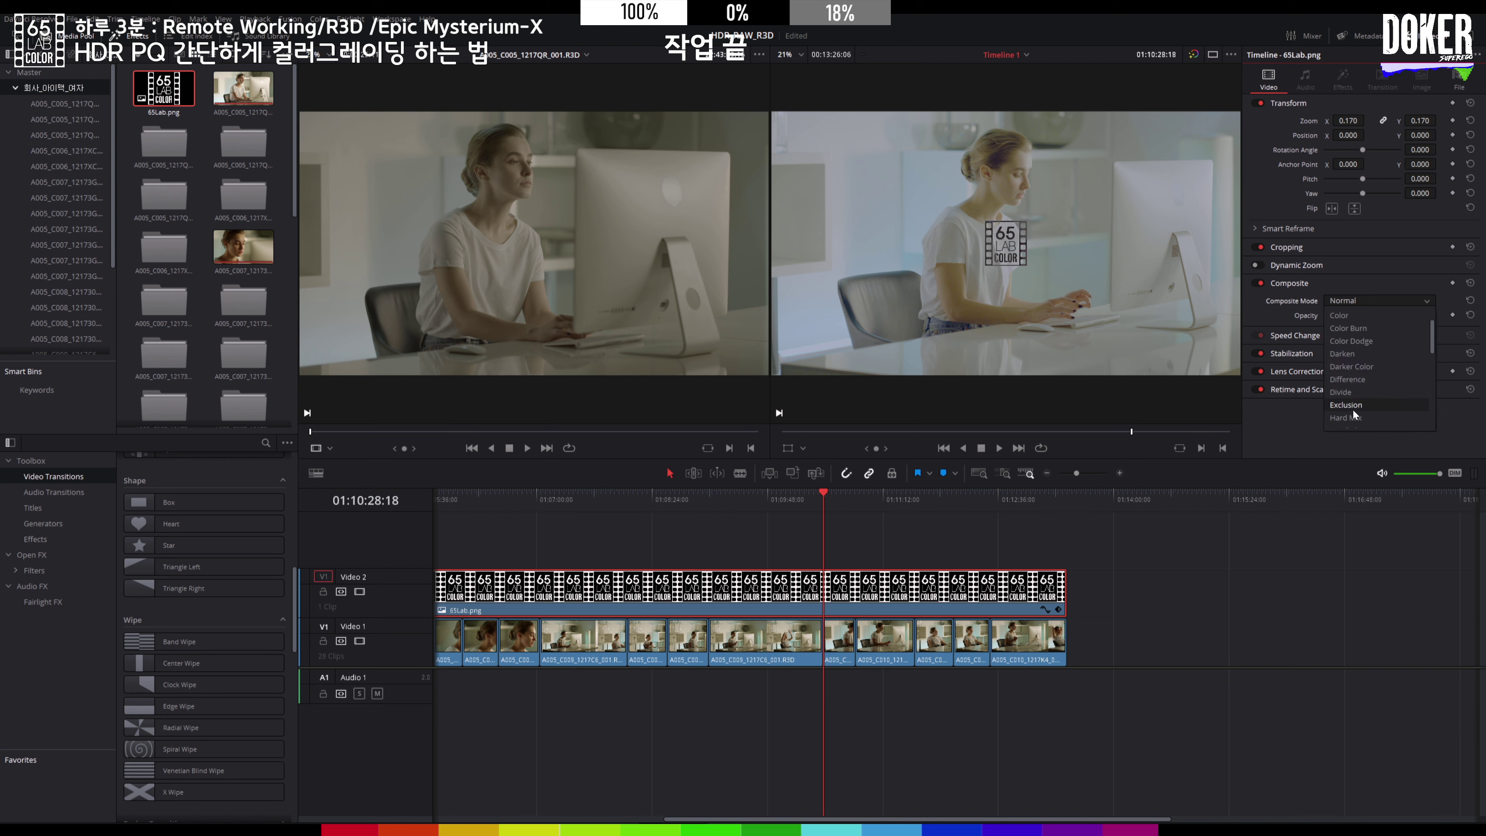
scroll(1352, 409, down, 3)
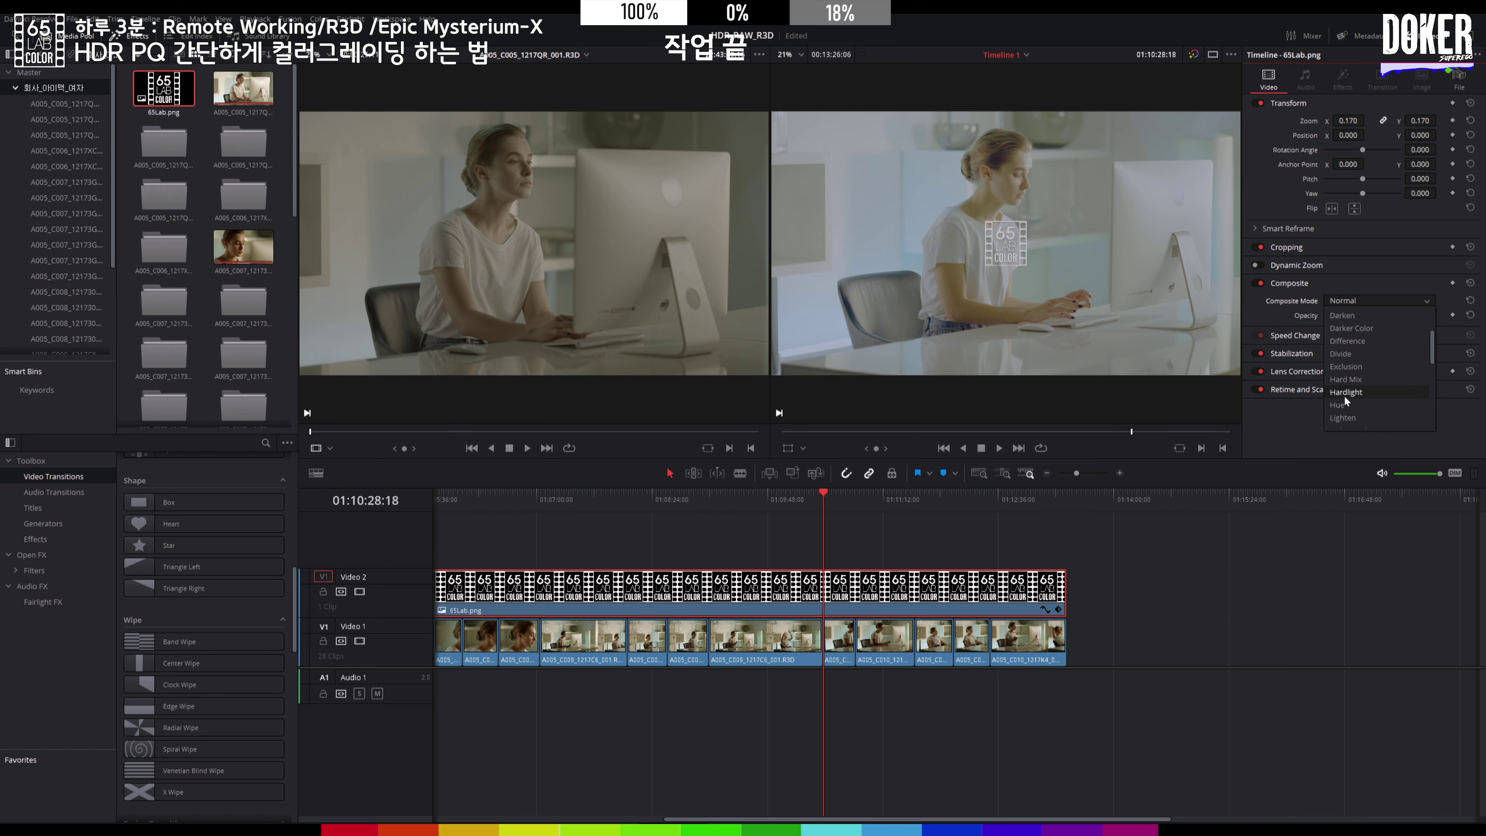
scroll(1344, 418, down, 3)
scroll(1343, 386, down, 9)
scroll(1344, 394, down, 3)
scroll(1345, 319, up, 3)
scroll(1344, 323, up, 3)
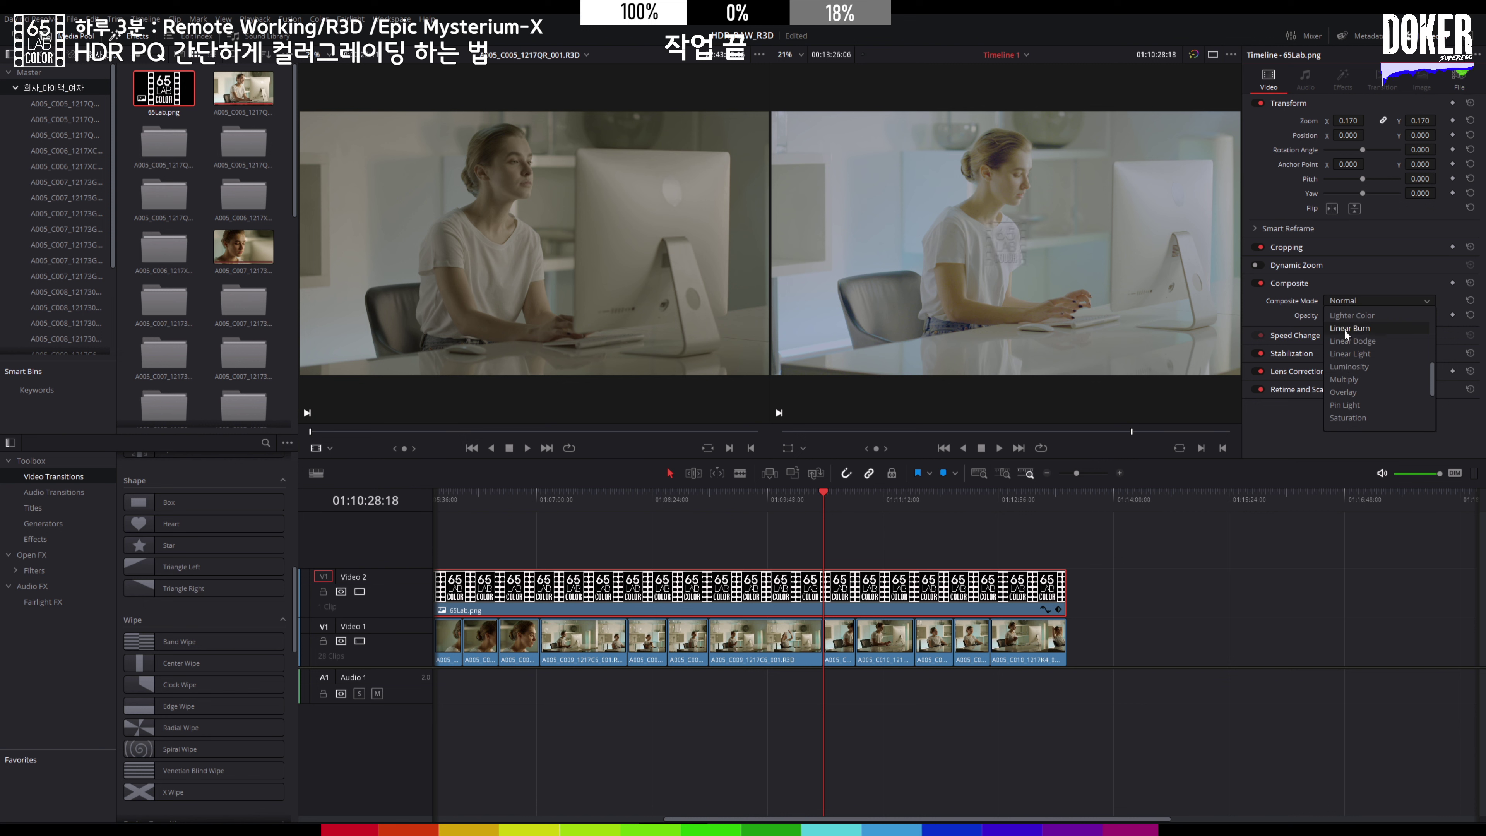
click(1344, 329)
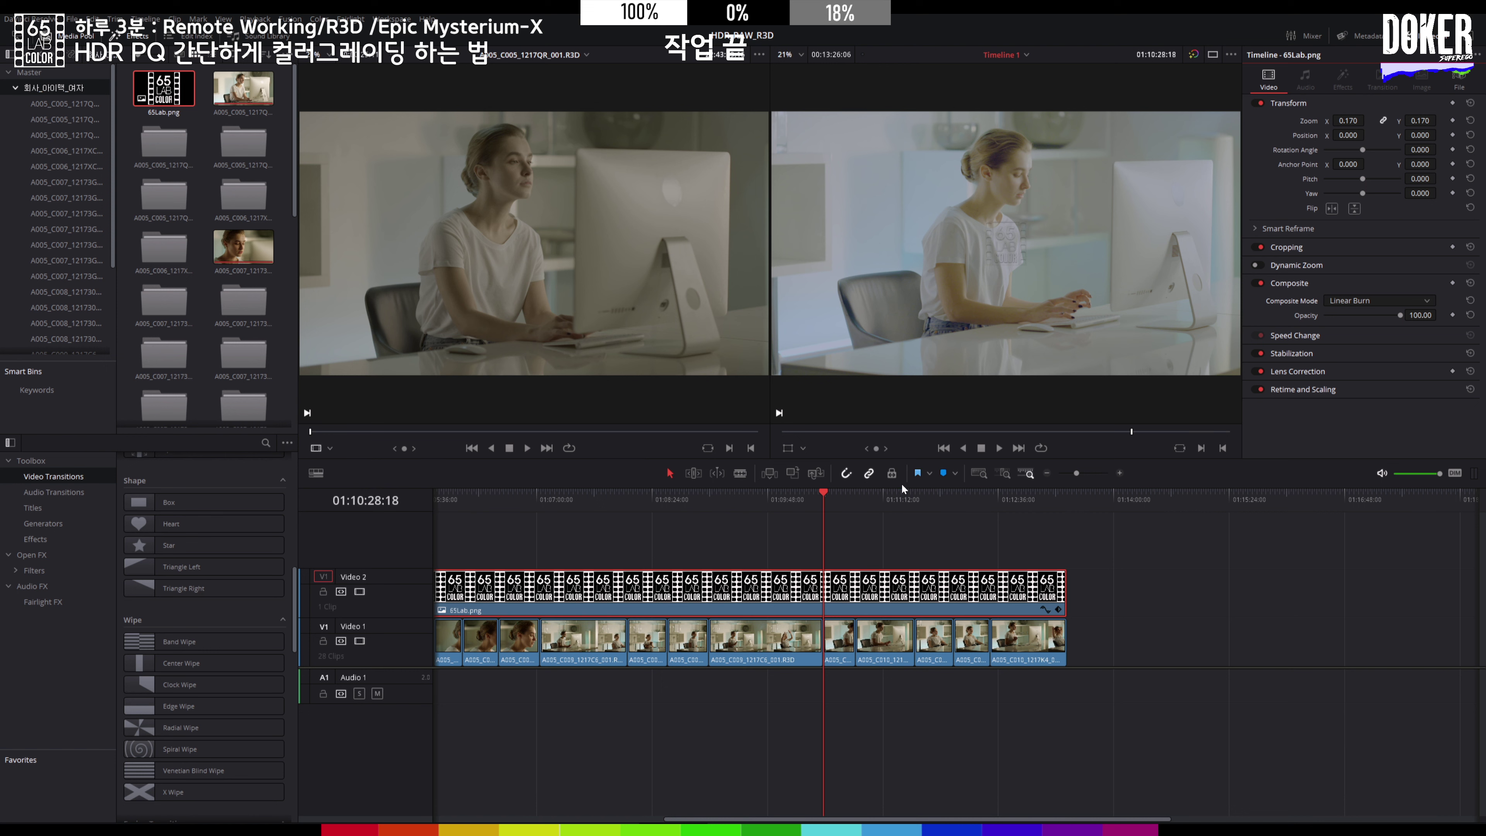
- Reduce the logo's zoom to 0.160 and move it to the frame's upper-left corner at position X -3272, Y 864
drag(821, 504, 778, 506)
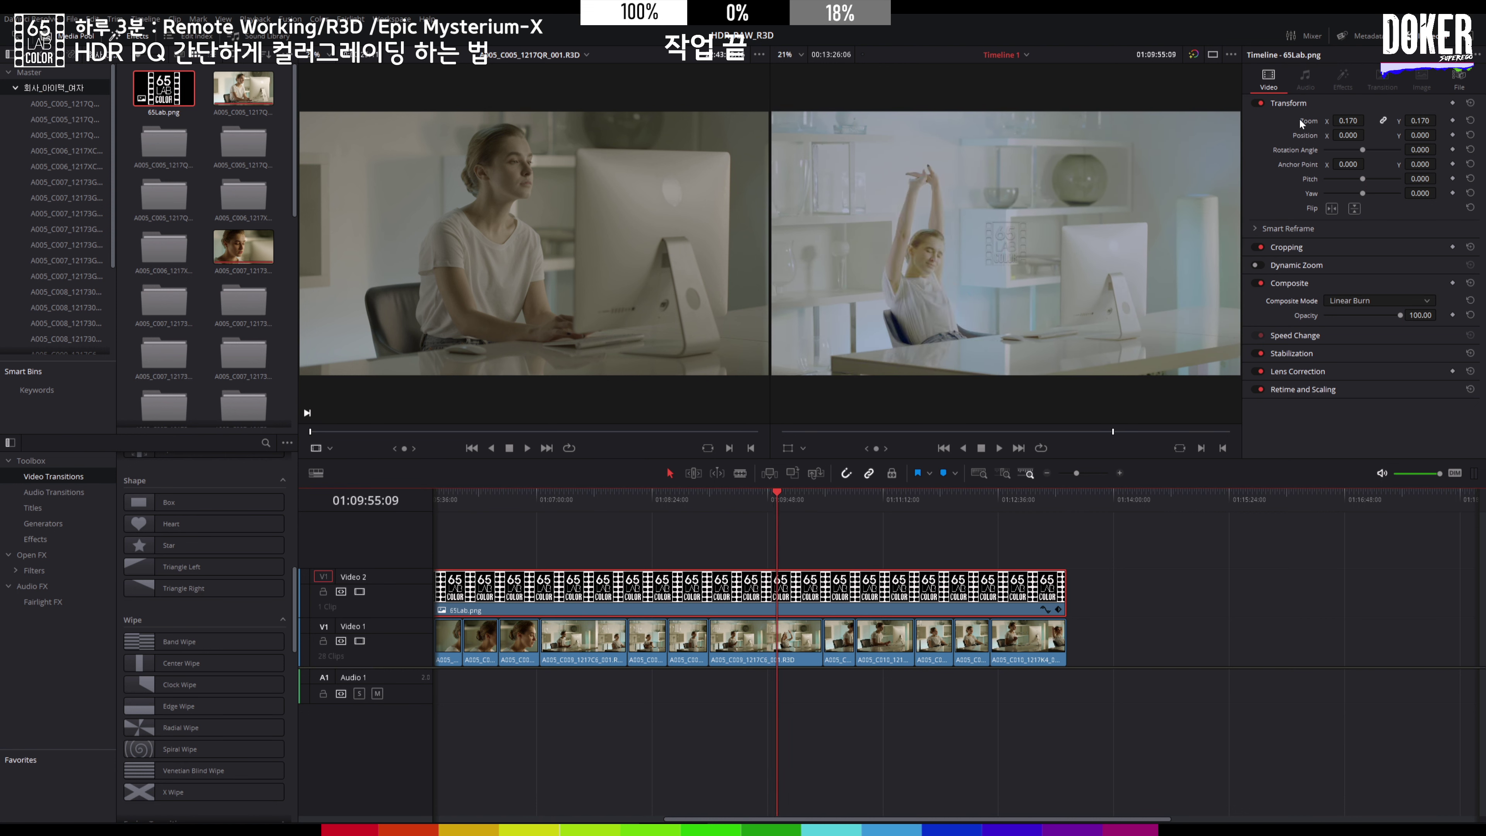
mouse_move(1343, 119)
mouse_down()
mouse_move(1362, 119)
mouse_move(1346, 121)
mouse_up()
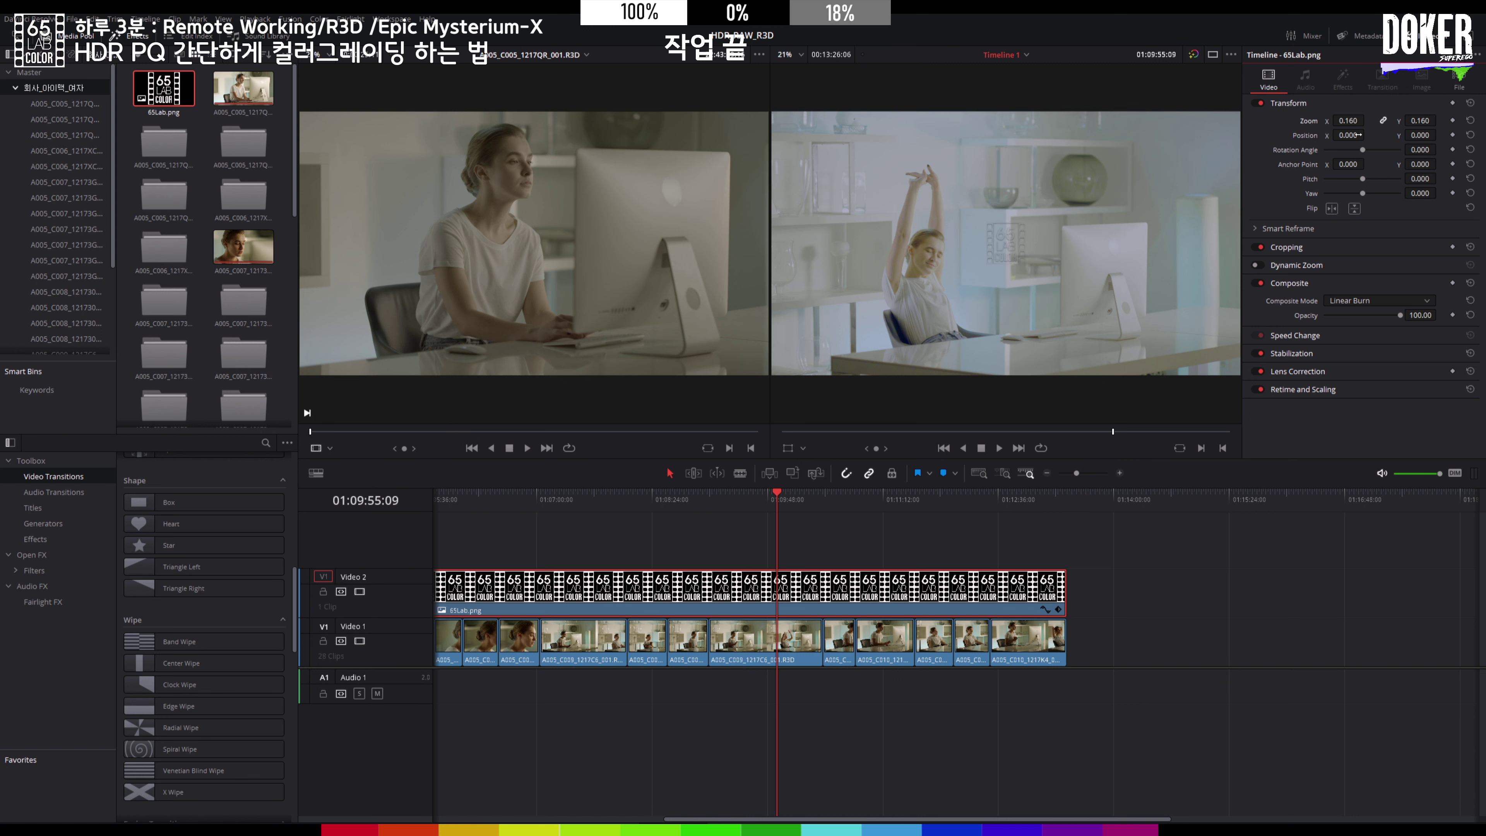
drag(1348, 135, 1334, 135)
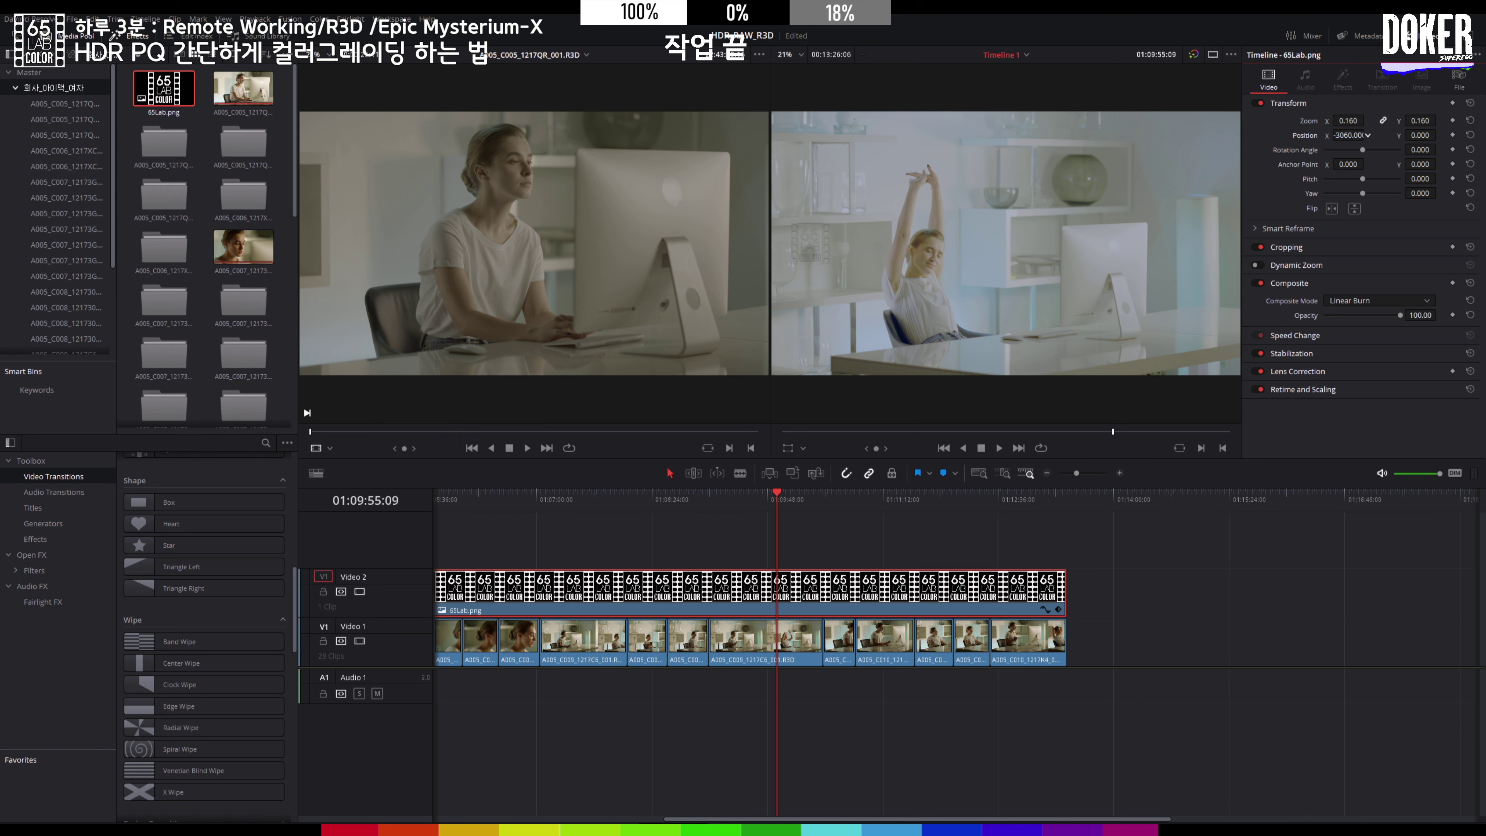
drag(1348, 135, 1343, 135)
mouse_move(1420, 135)
mouse_down()
mouse_move(1468, 135)
mouse_move(1440, 134)
mouse_up()
- Keyframe a logo fade-out with opacity 100 at 01:12:45:02 and 0 at the timeline's end, 01:13:26:06
drag(910, 509, 1014, 512)
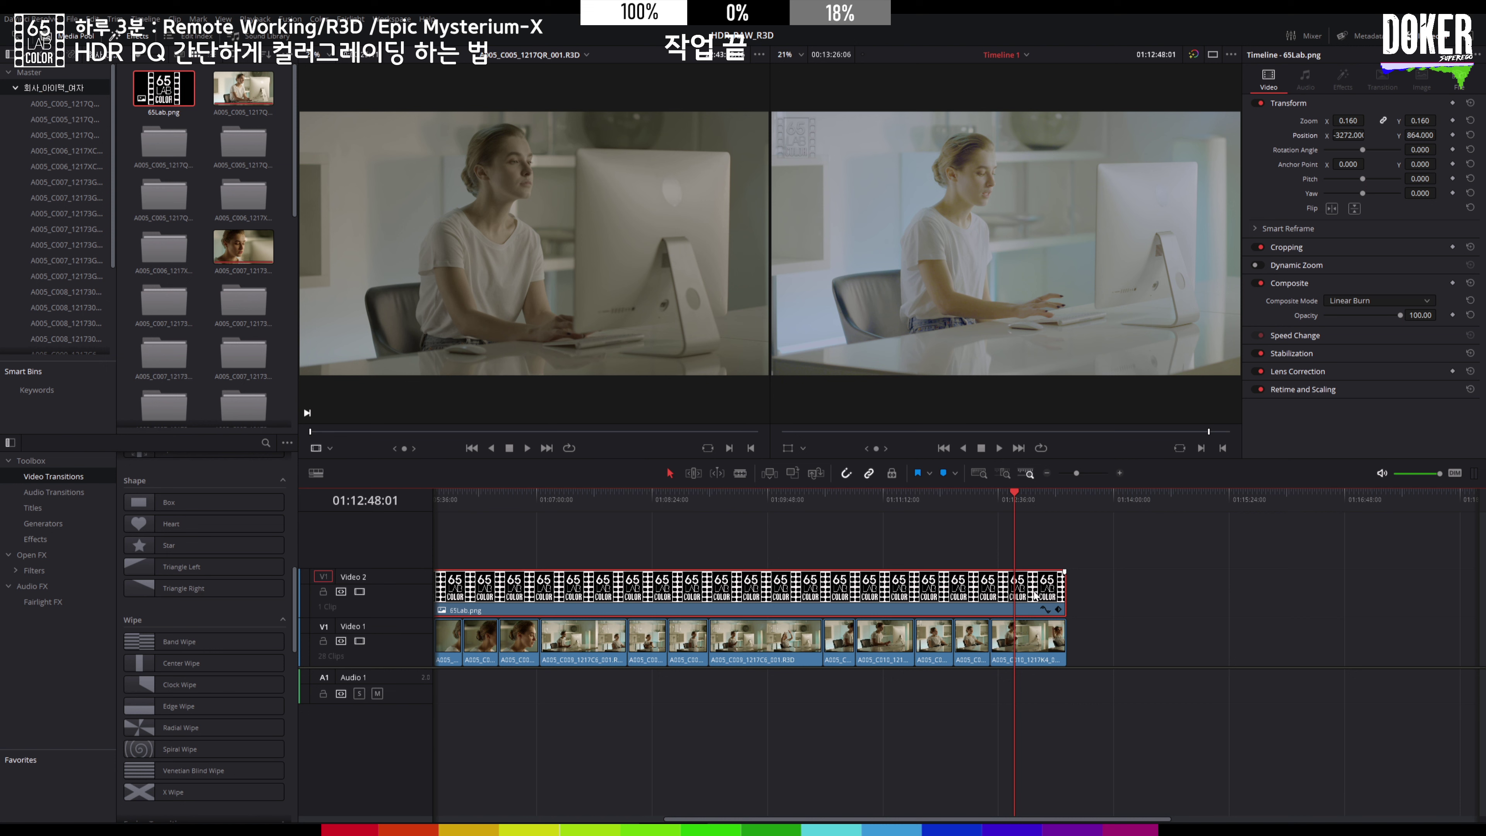
drag(1014, 496, 1010, 495)
click(1453, 315)
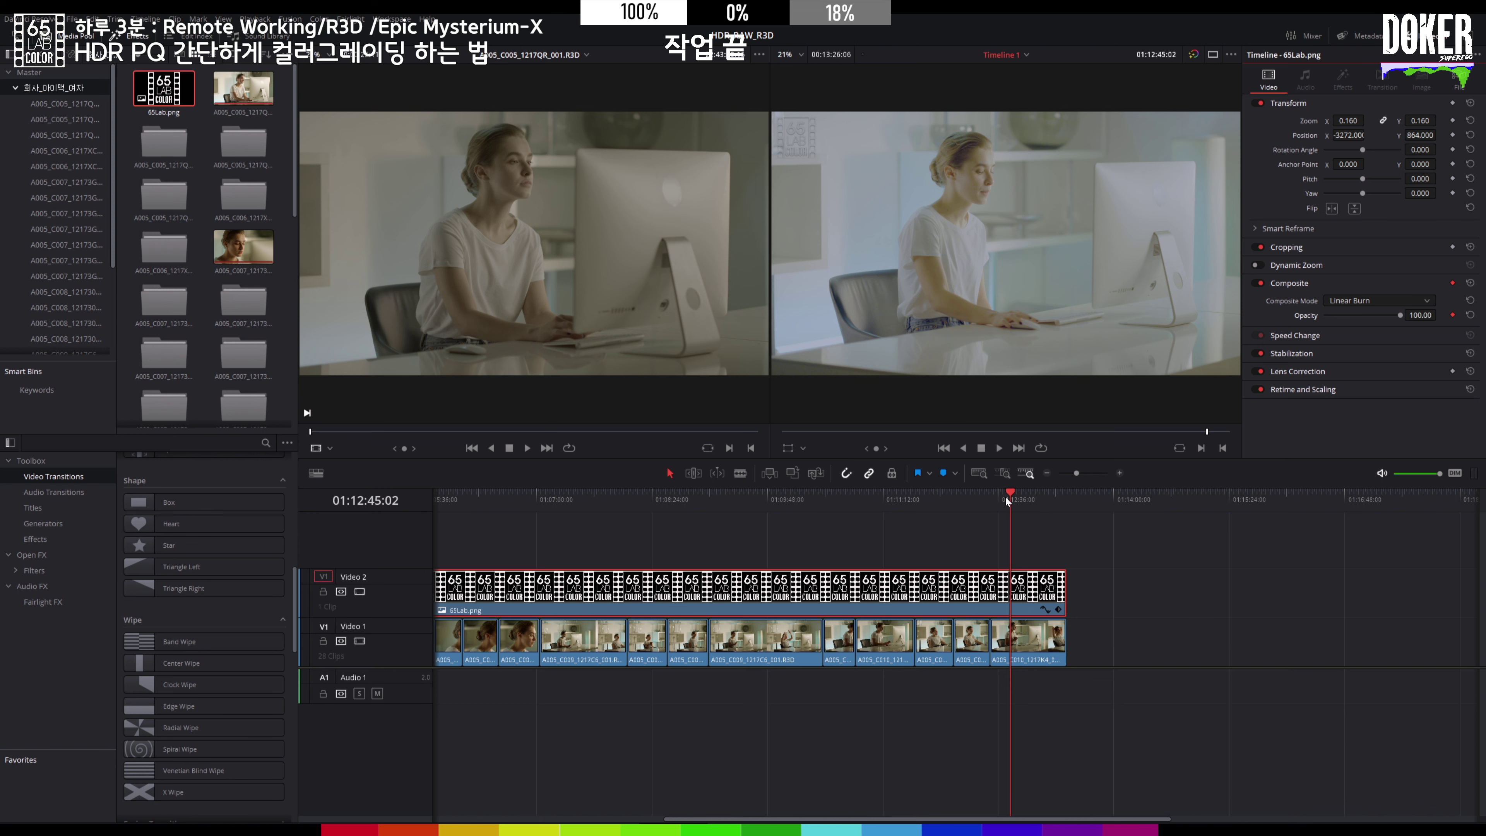
drag(1005, 496, 1184, 496)
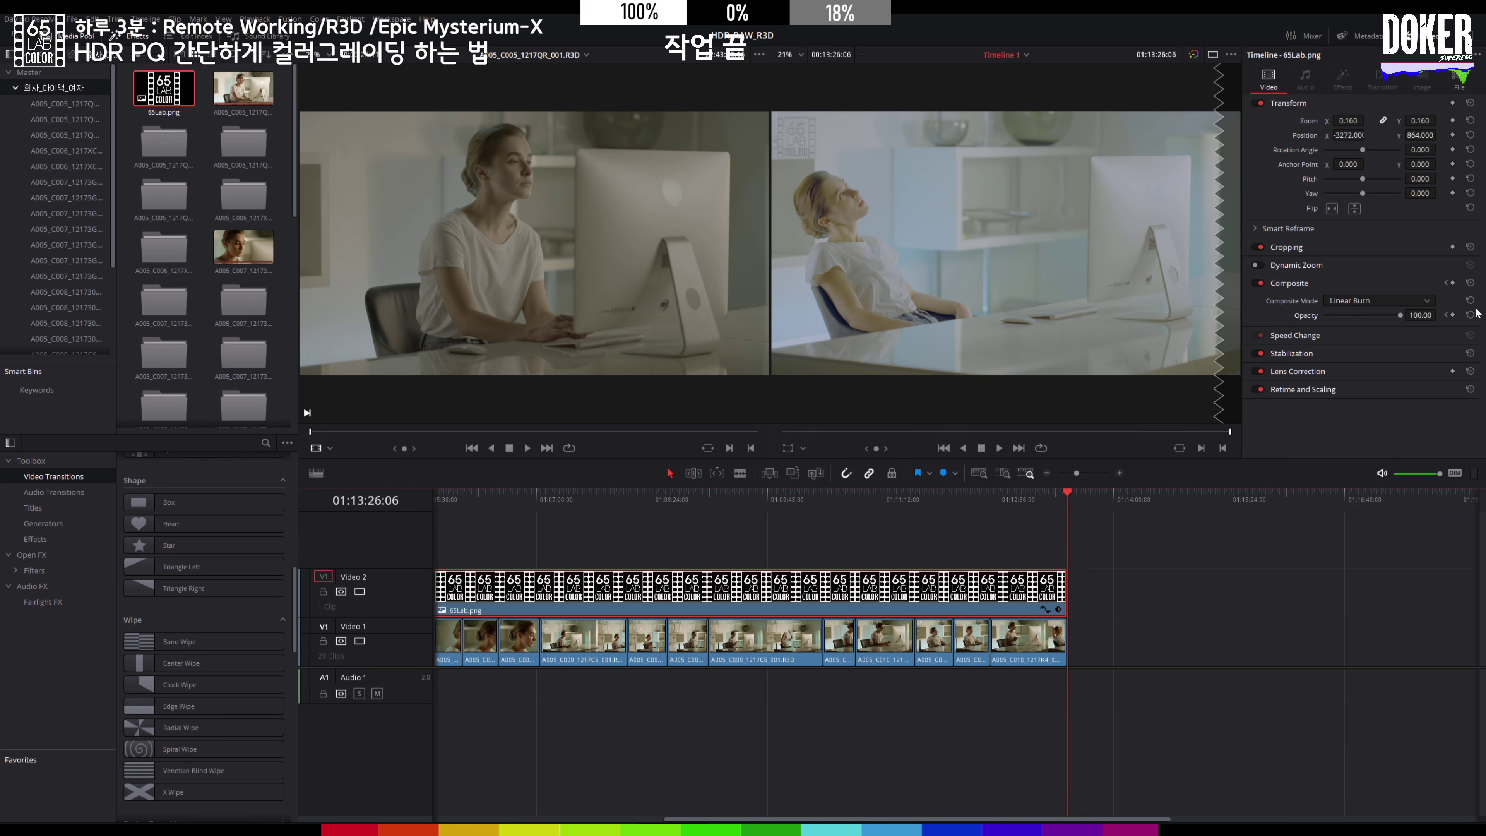
click(1452, 315)
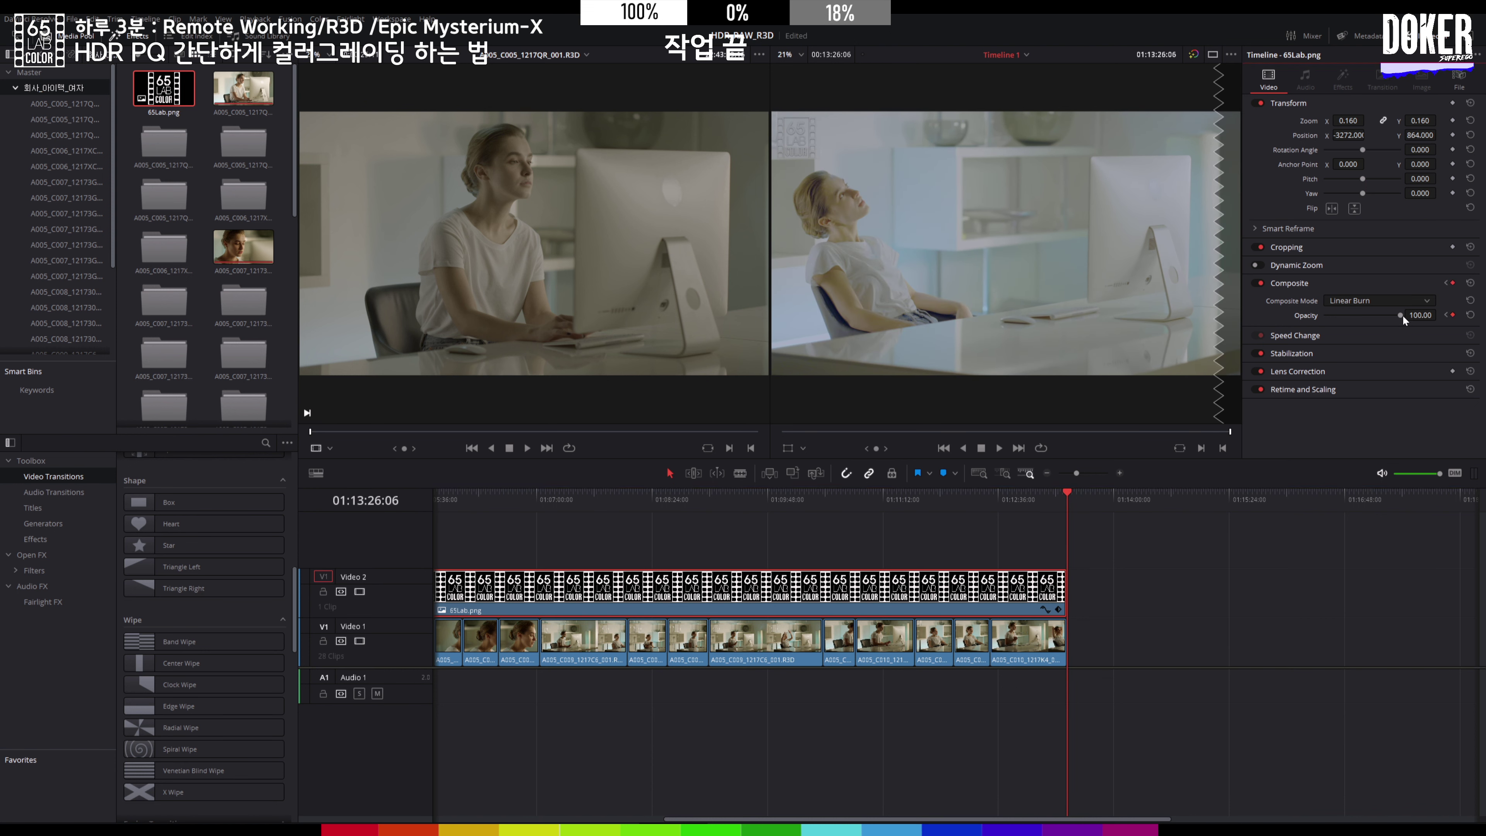
drag(1339, 317, 1263, 320)
- In the logo's opacity curve, move the fade-out's starting keyframe back to about 01:11:50 and ease the curve leaving it
drag(1066, 496, 667, 497)
click(1045, 610)
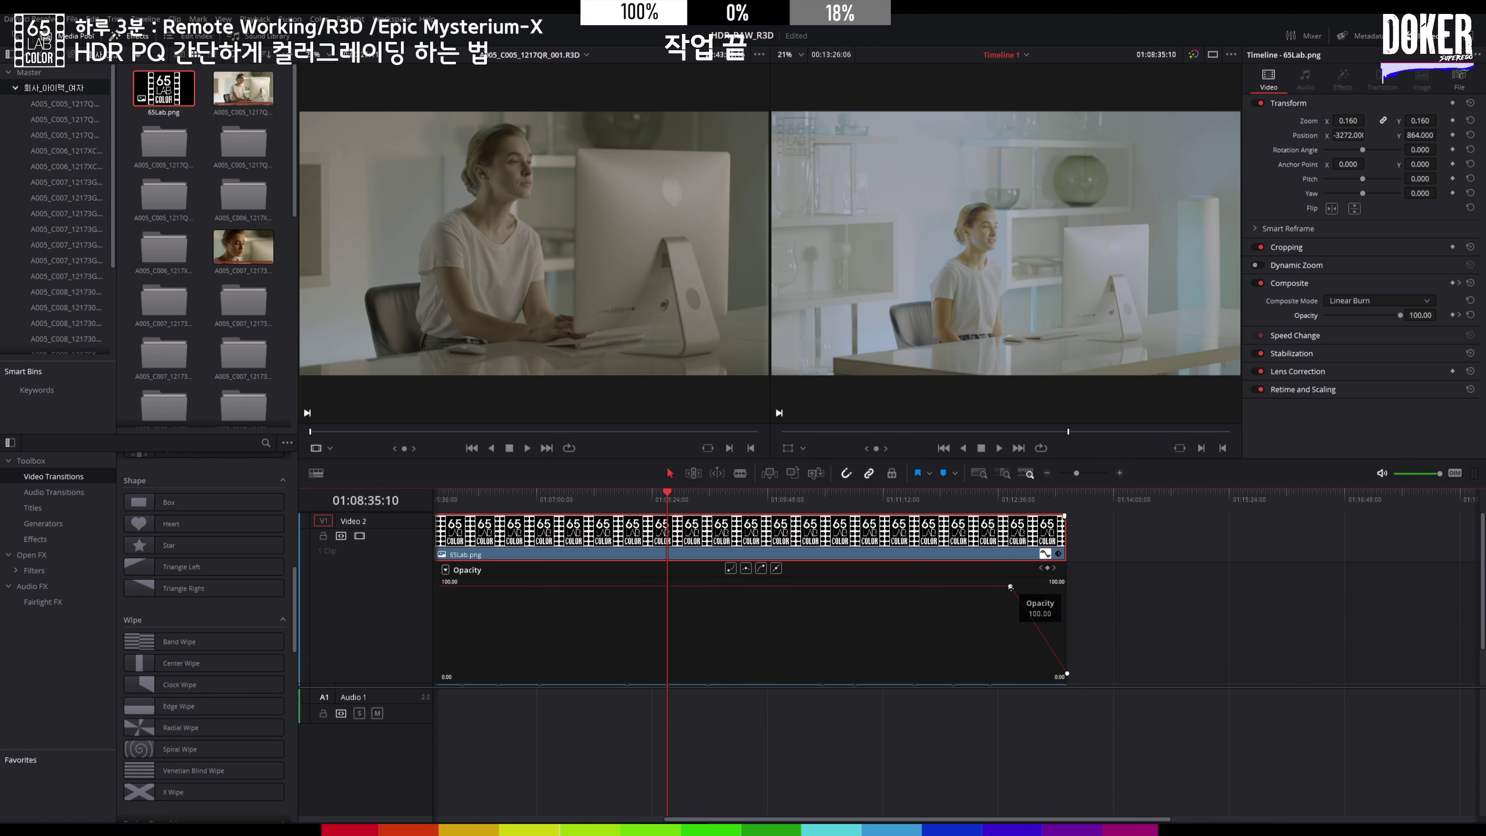
drag(1011, 585, 968, 583)
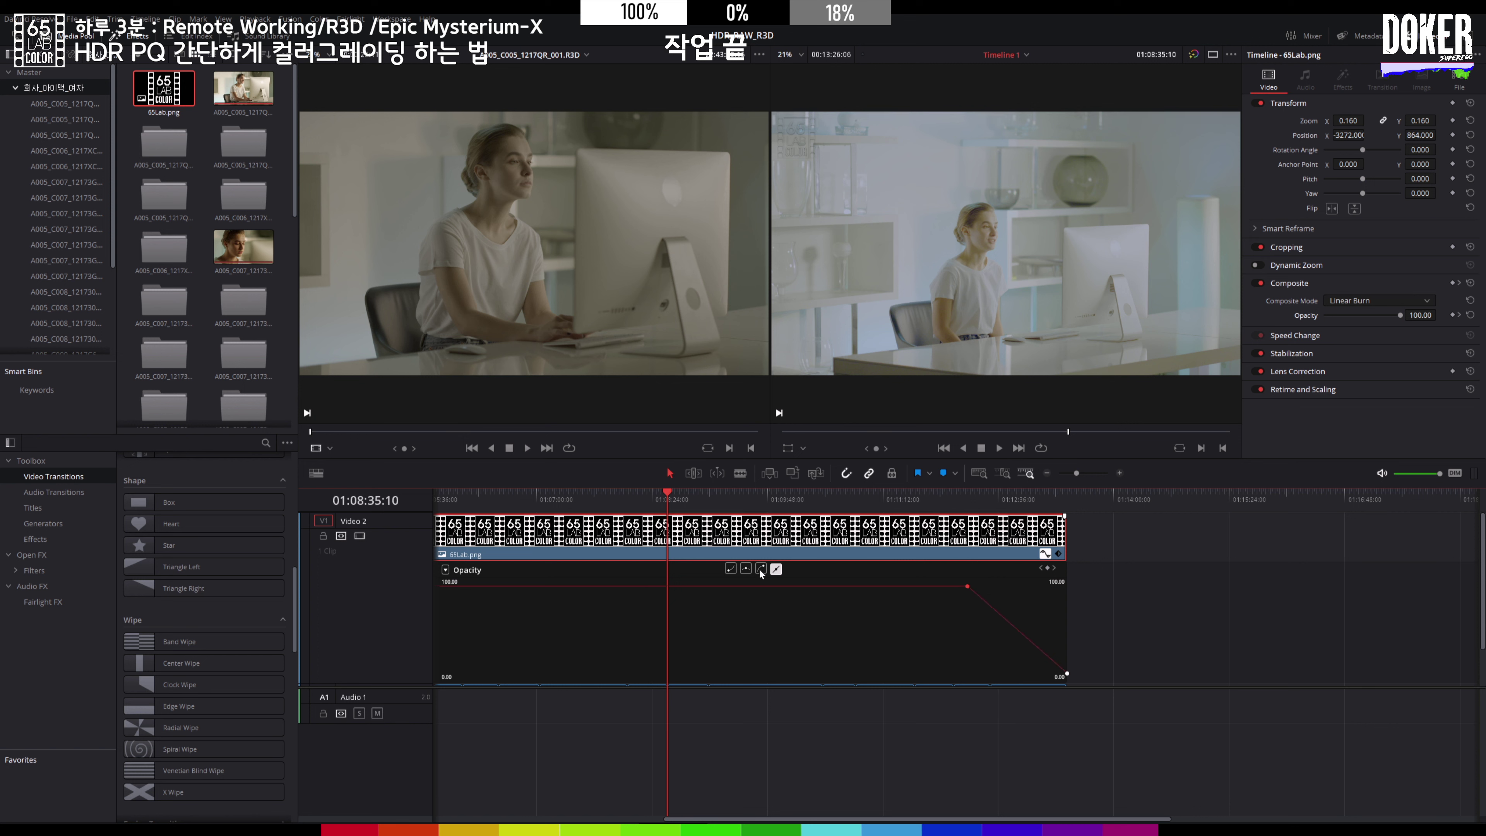
click(736, 570)
drag(967, 586, 930, 585)
- Keyframe a logo fade-in with opacity 0 at 01:00:00:00 and 100 at 01:01:20:12
drag(701, 822, 308, 799)
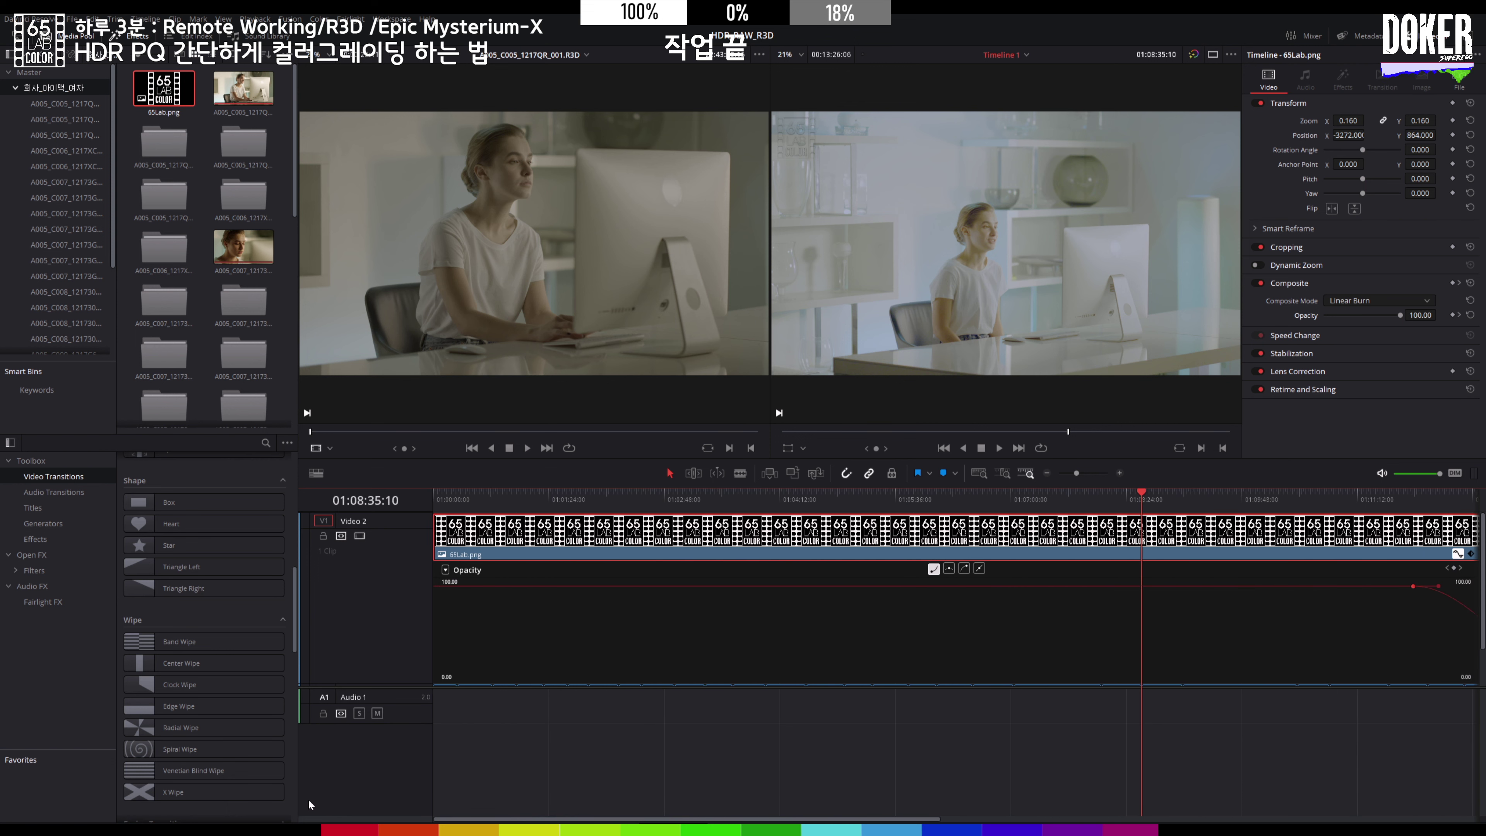
mouse_move(541, 496)
mouse_down()
mouse_move(407, 489)
mouse_move(563, 505)
mouse_move(549, 505)
mouse_up()
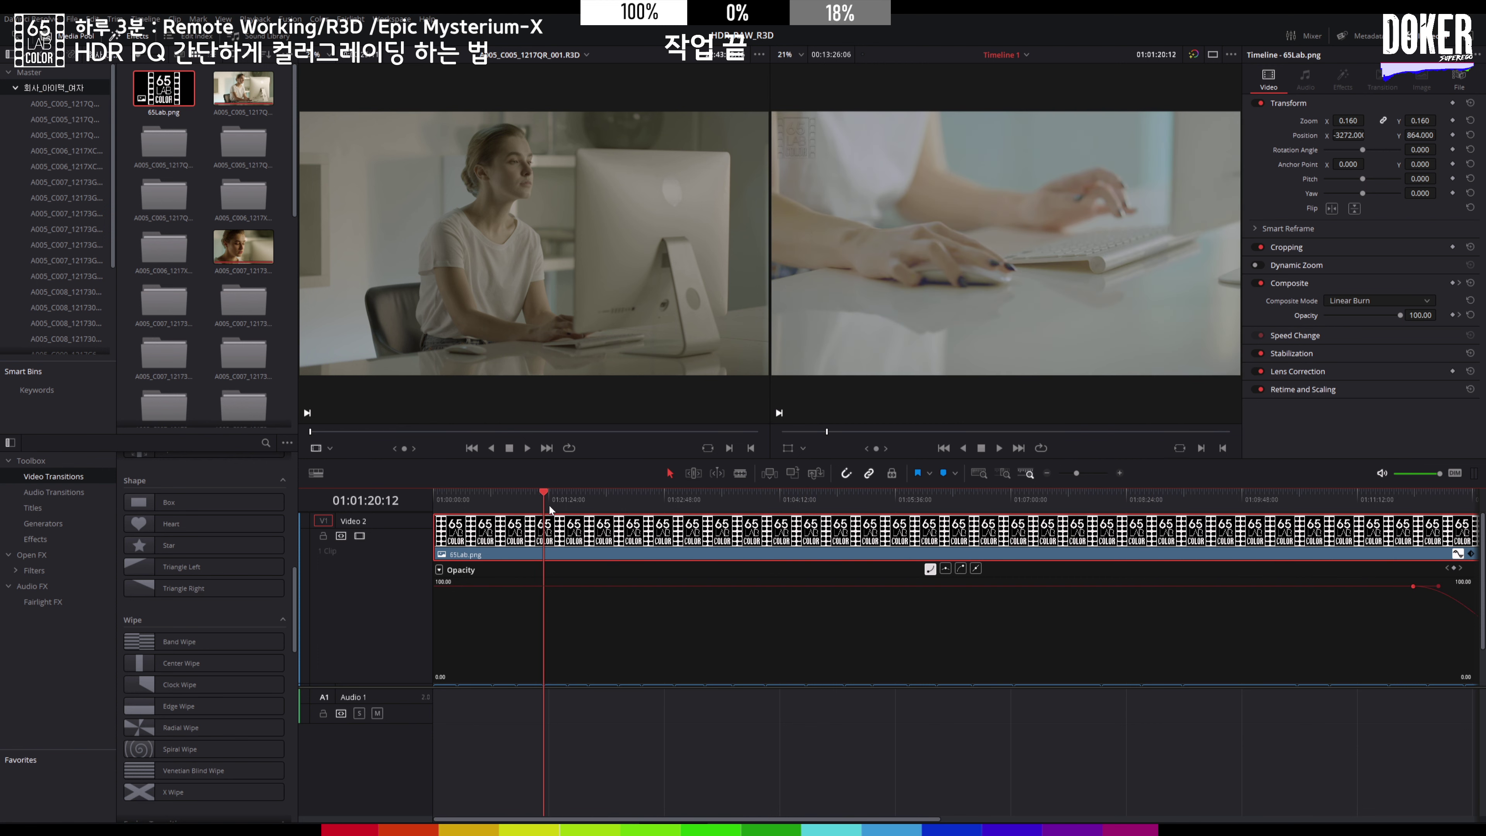
click(1451, 316)
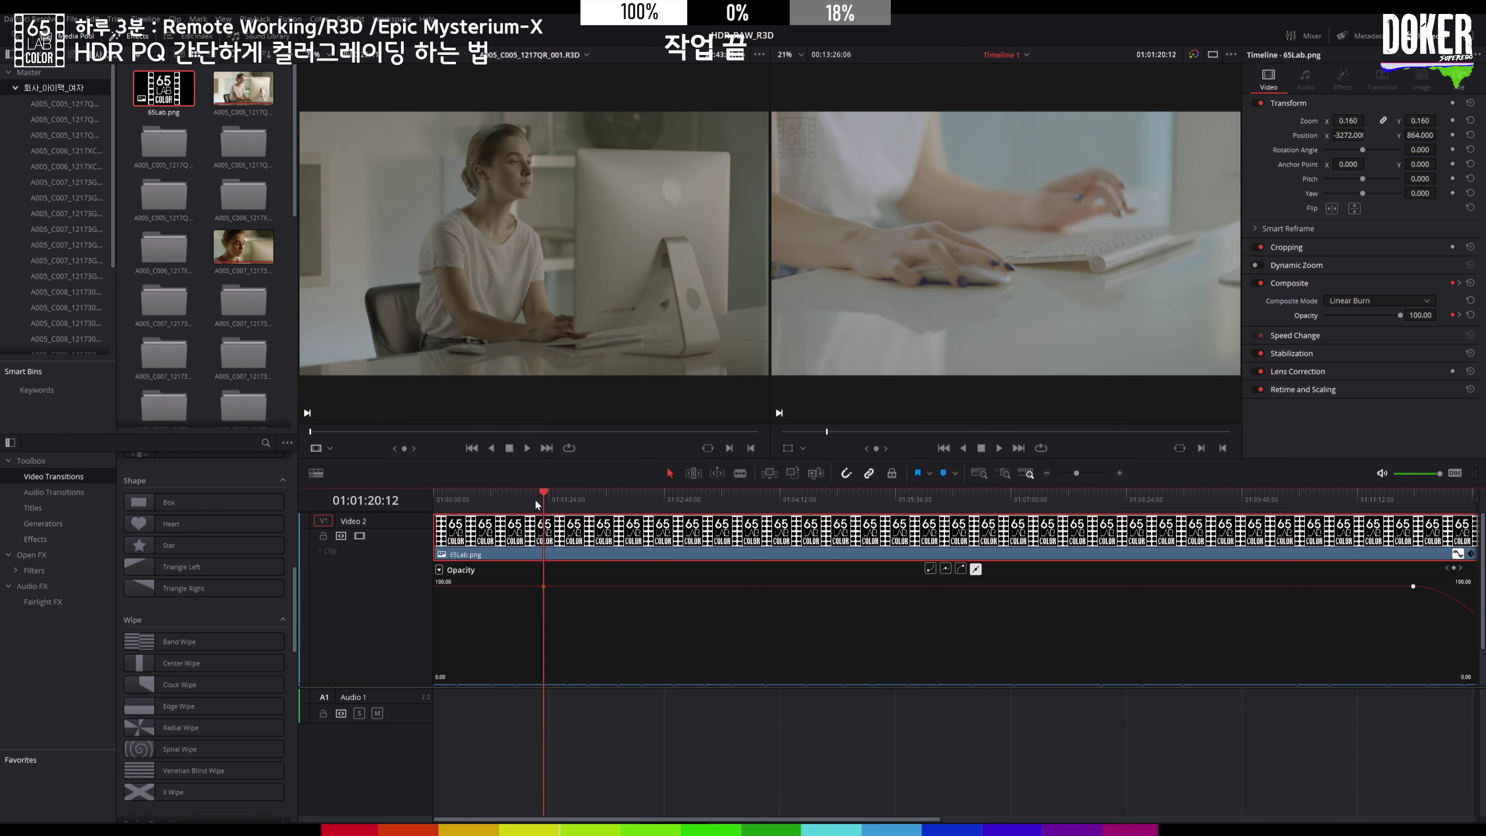
key(Home)
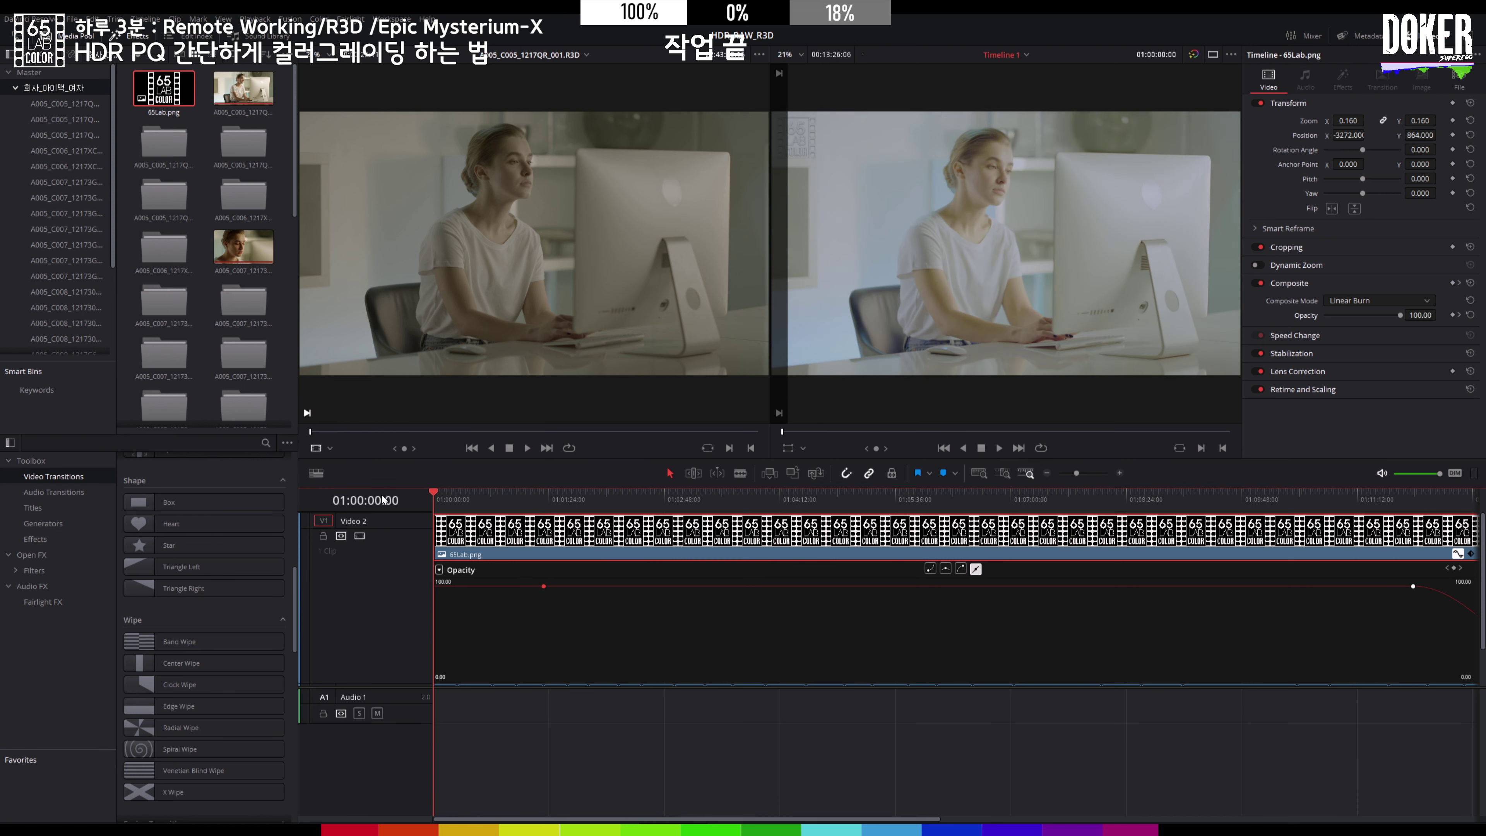
click(1451, 315)
drag(1400, 315, 1273, 325)
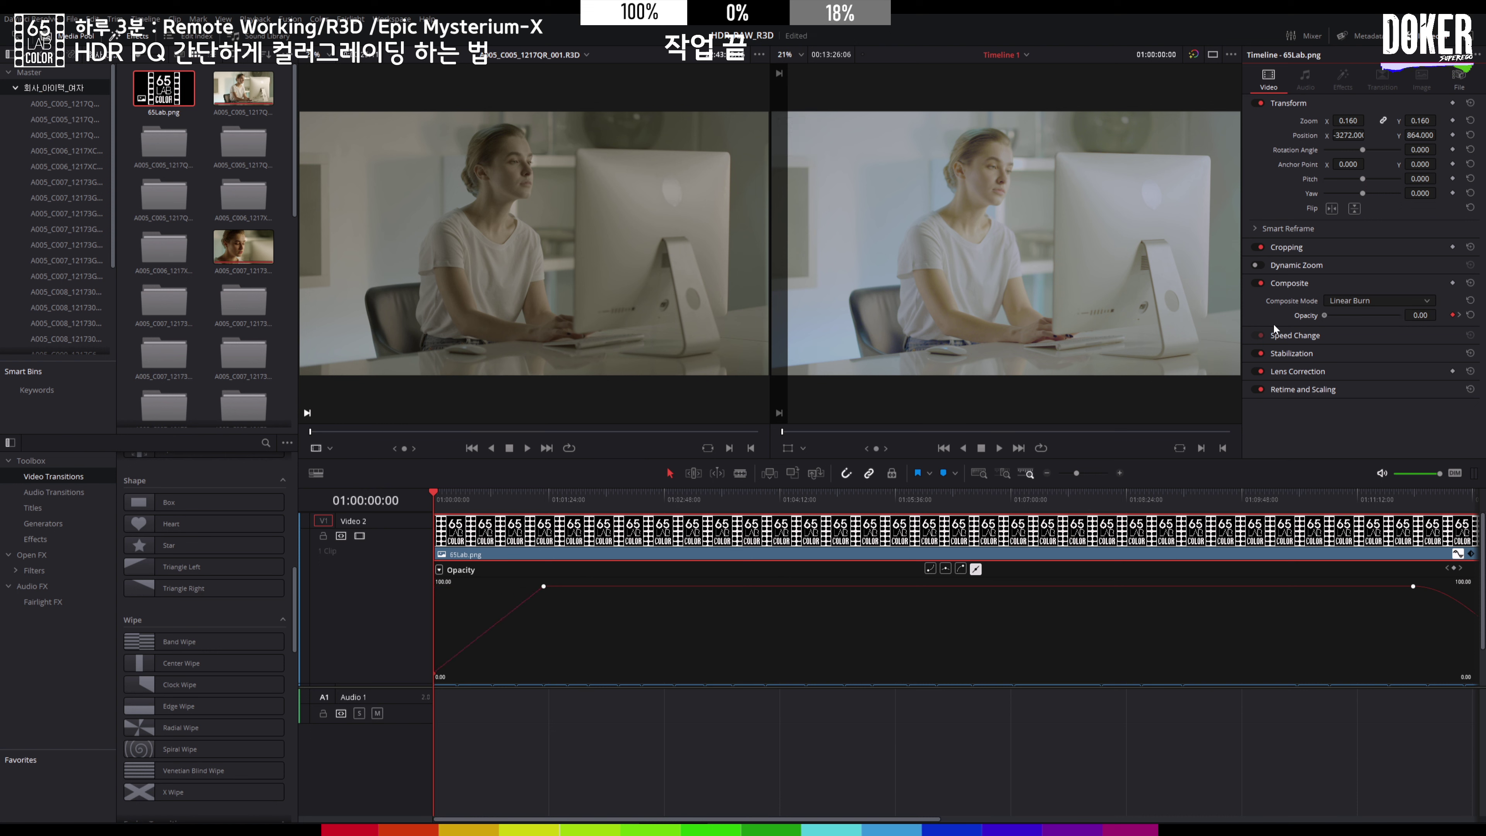
- Move the fade-in's full-opacity keyframe to about 01:02:12, ease the curve arriving at it, and scrub through the result
drag(447, 495, 530, 494)
drag(543, 586, 614, 586)
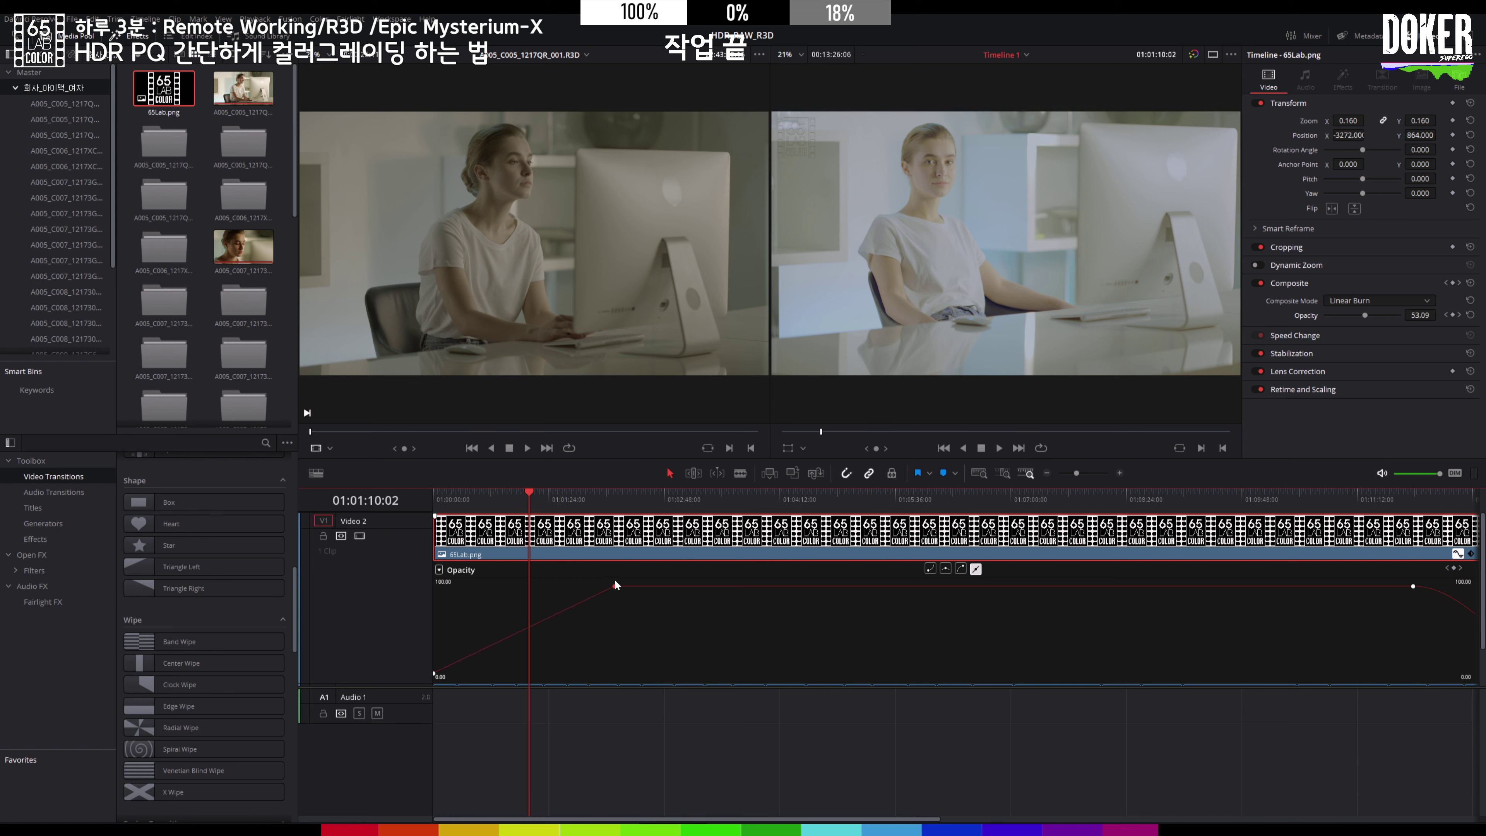
click(961, 568)
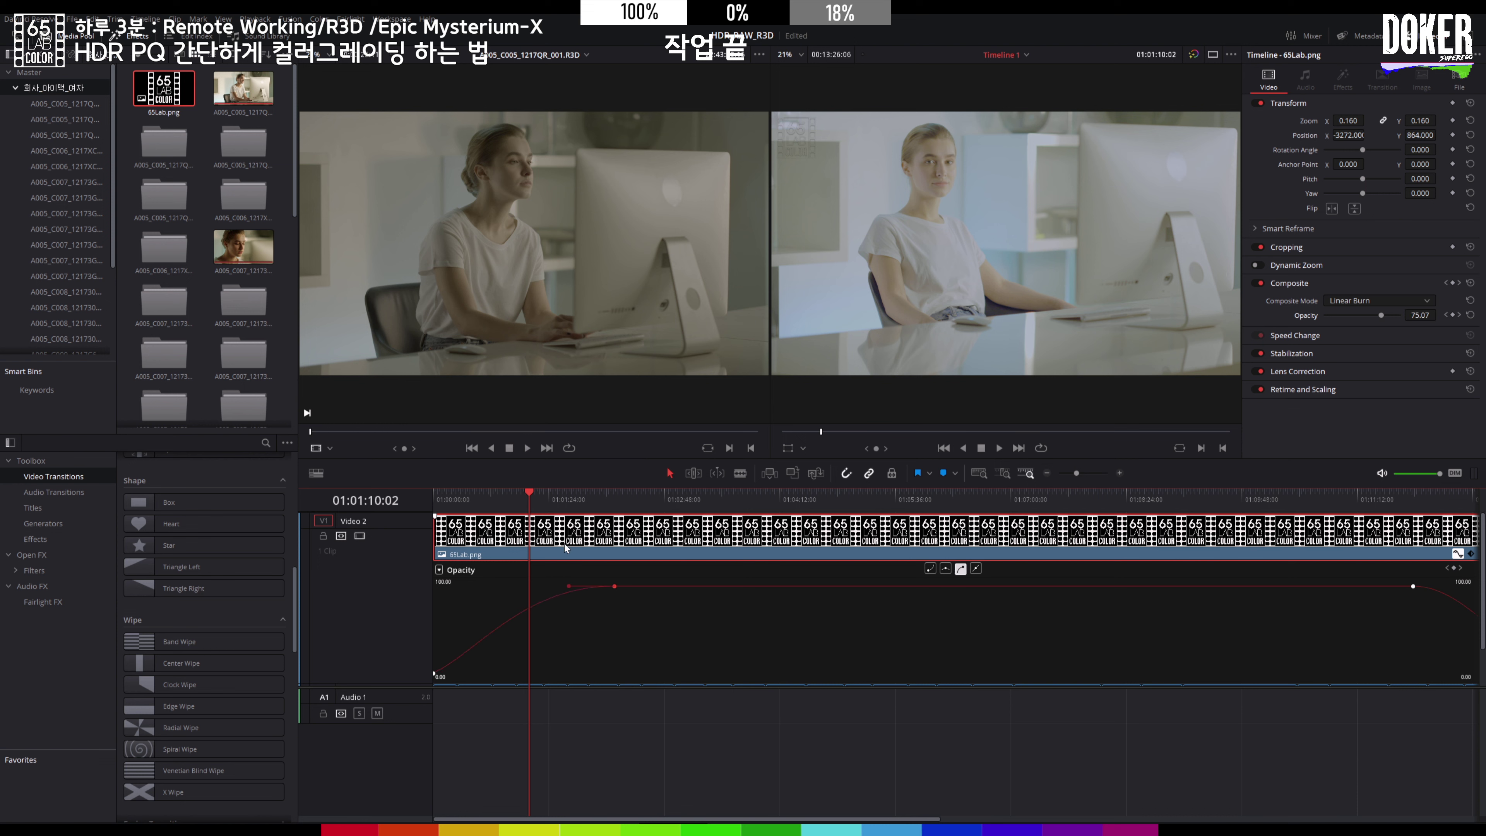
drag(533, 491, 720, 530)
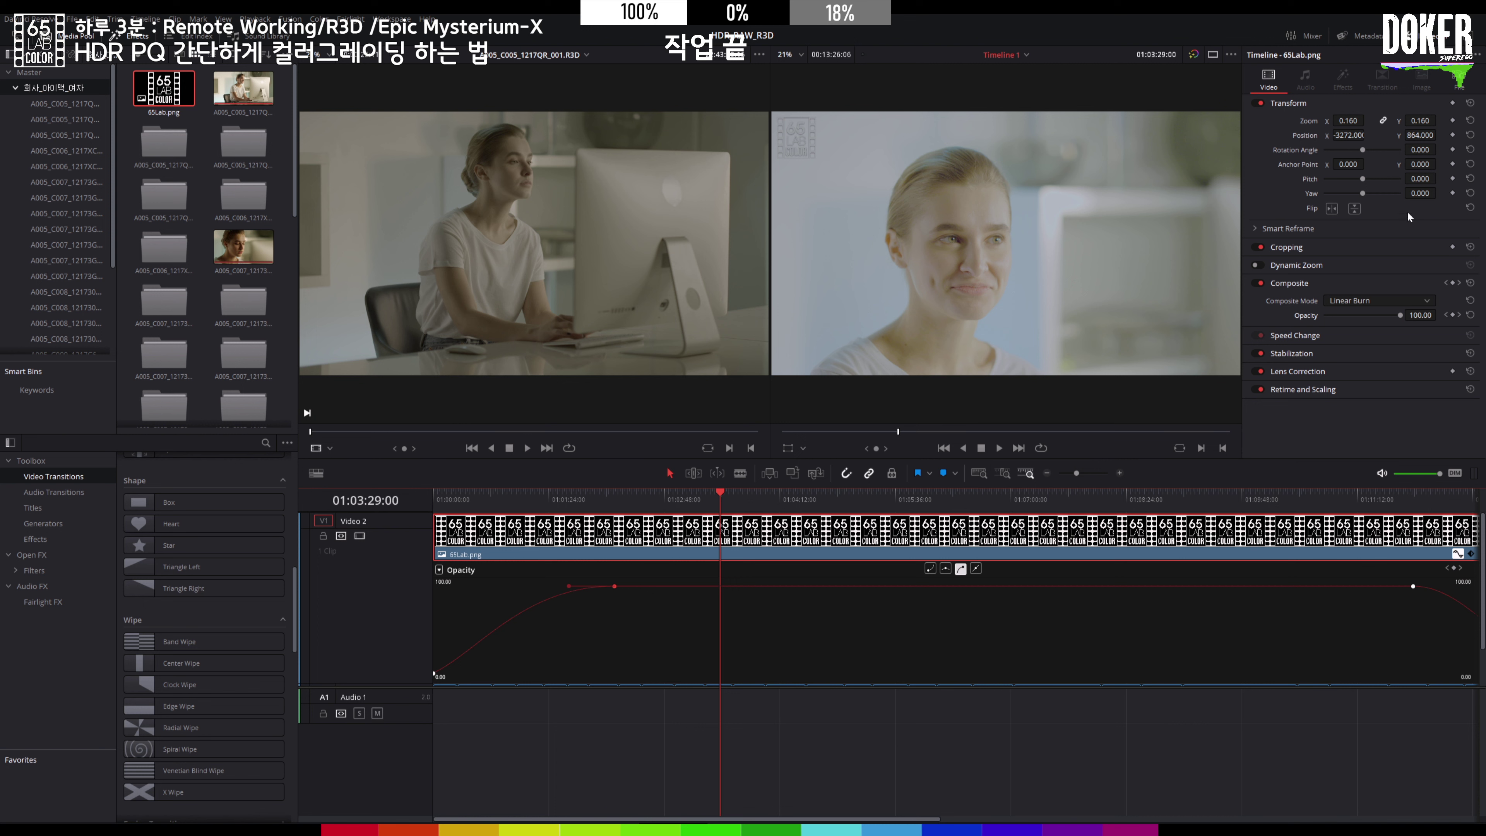
- Set the logo's zoom to 0.140 and its position to X -3290, Y 882
click(1003, 534)
drag(1351, 122, 1345, 122)
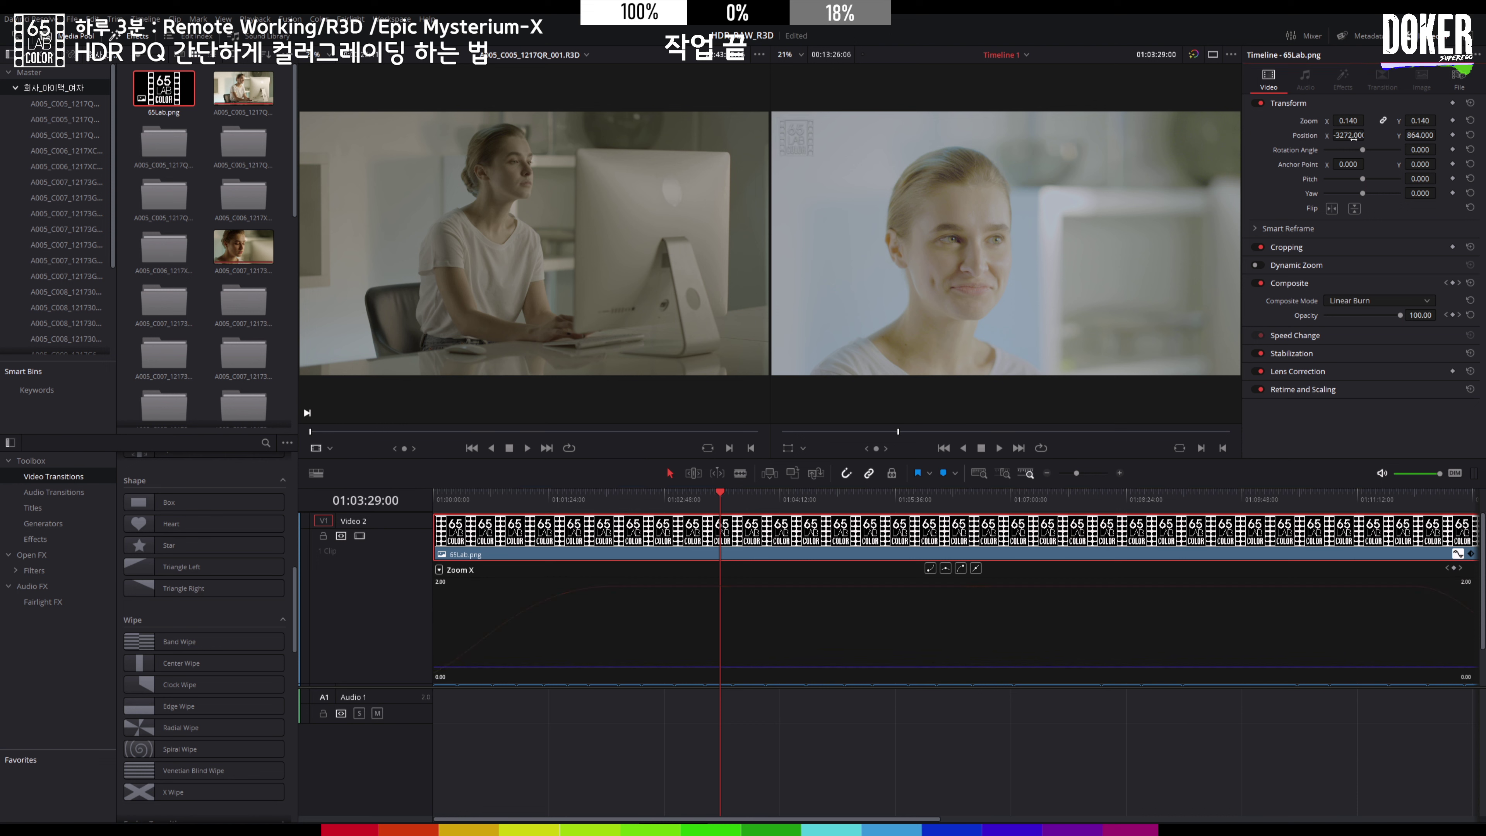
drag(1350, 135, 1423, 135)
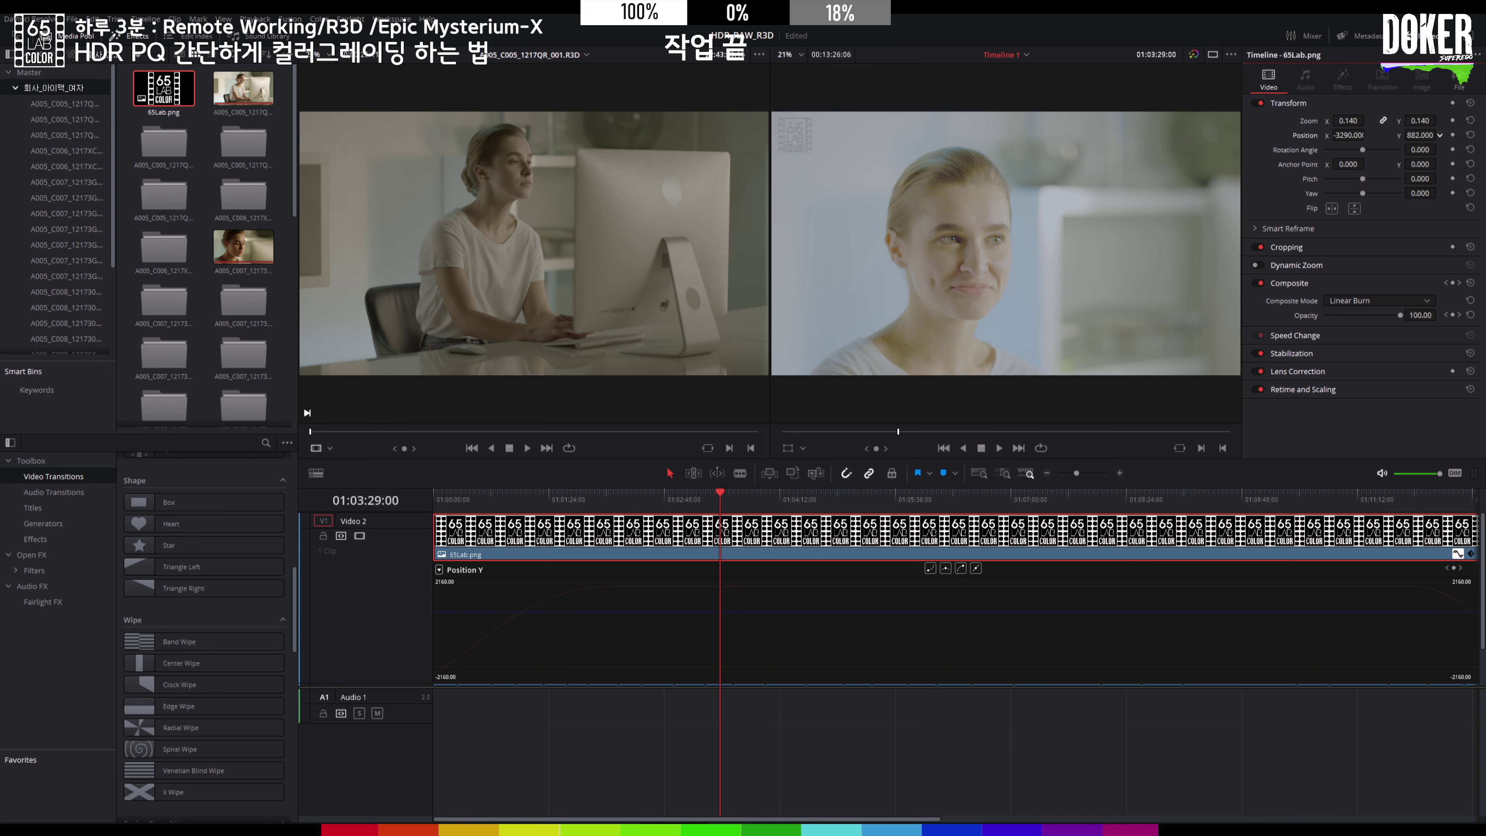
- Switch to the Deliver page and move the playhead to the timeline start at 01:00:00:00
drag(816, 505, 751, 504)
key(shift+8)
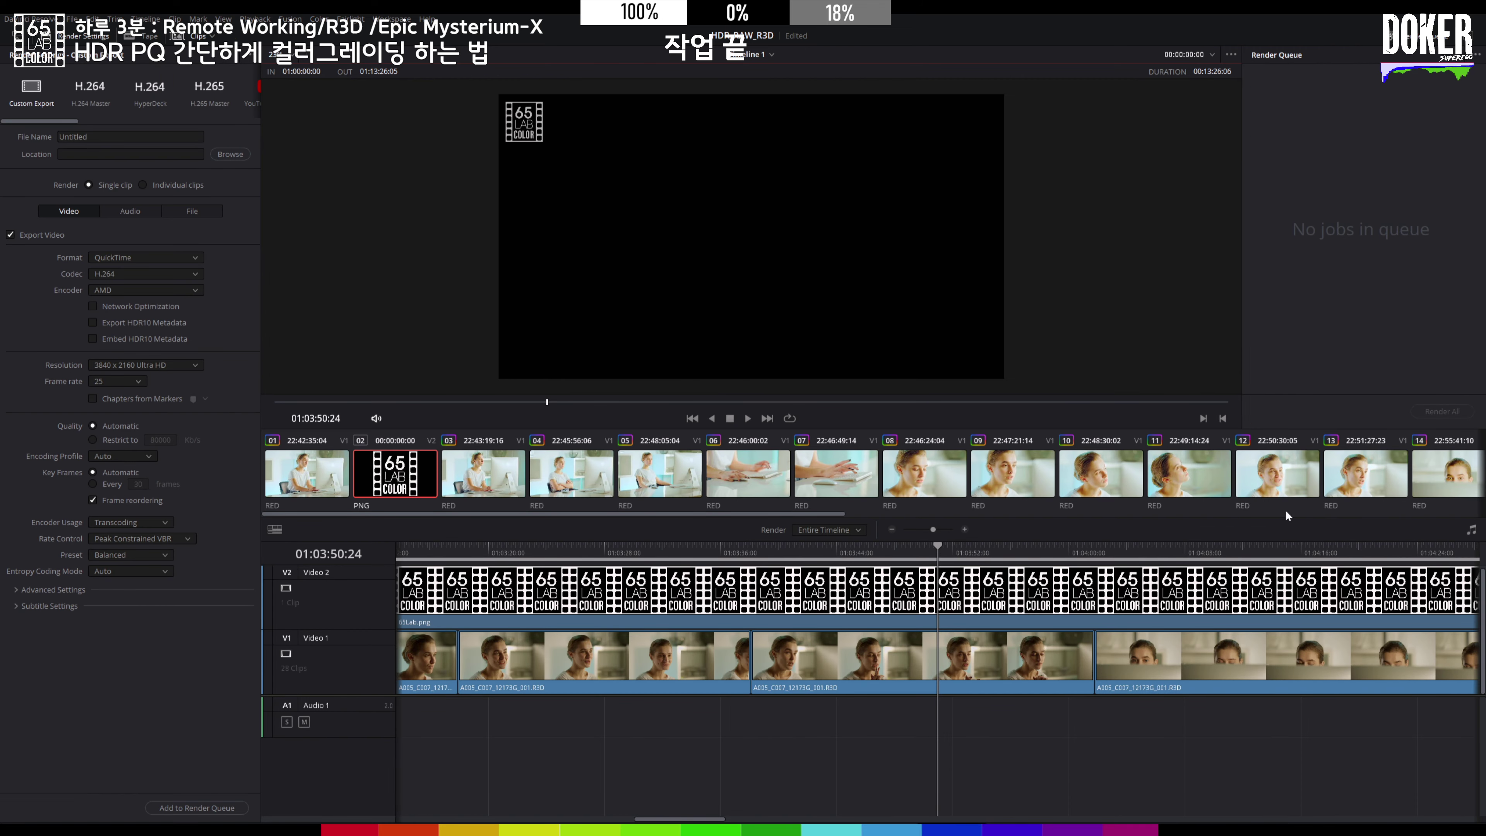
drag(933, 530, 918, 529)
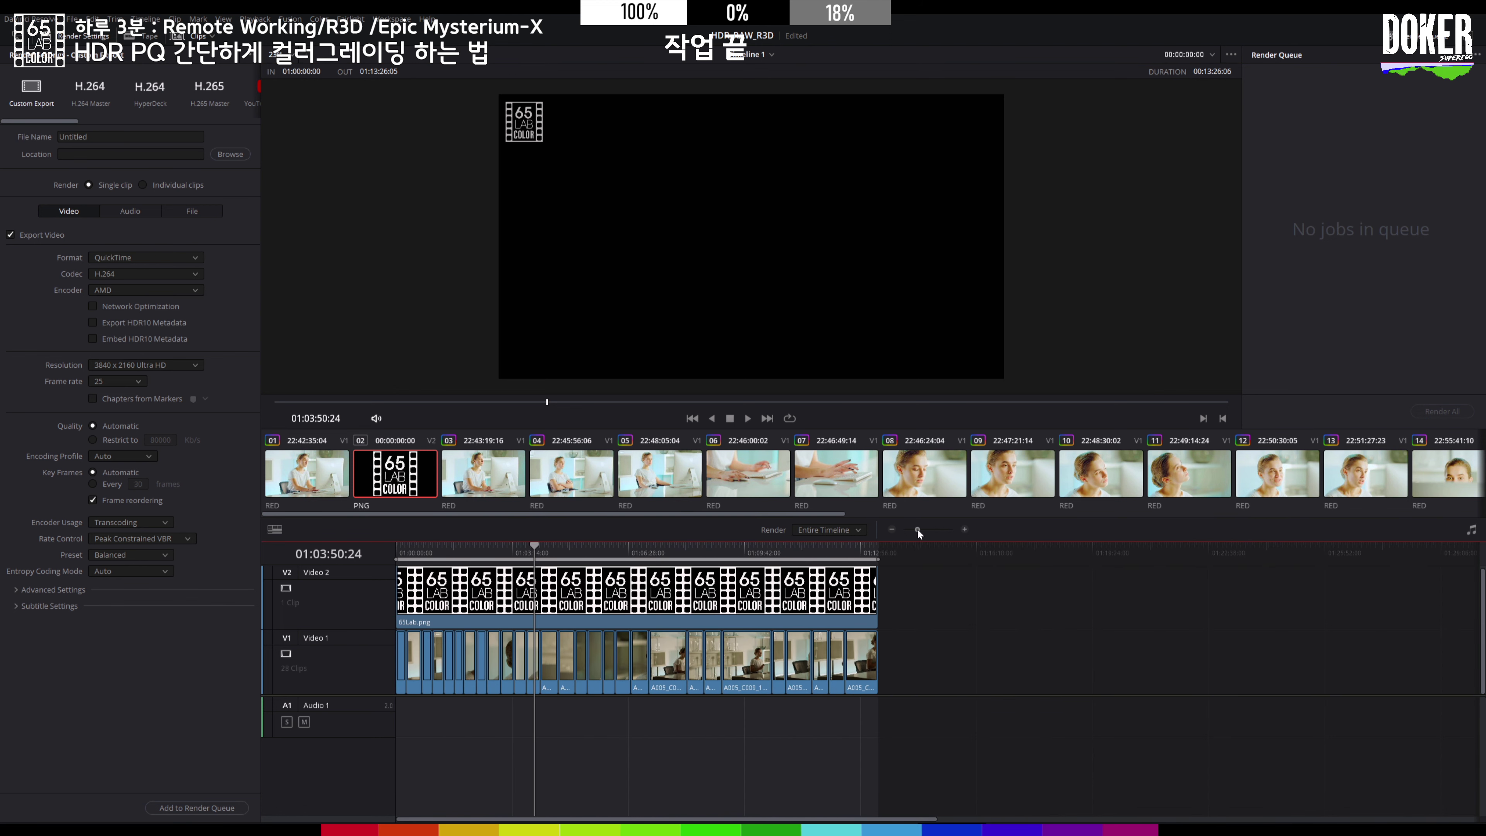
drag(628, 554, 343, 549)
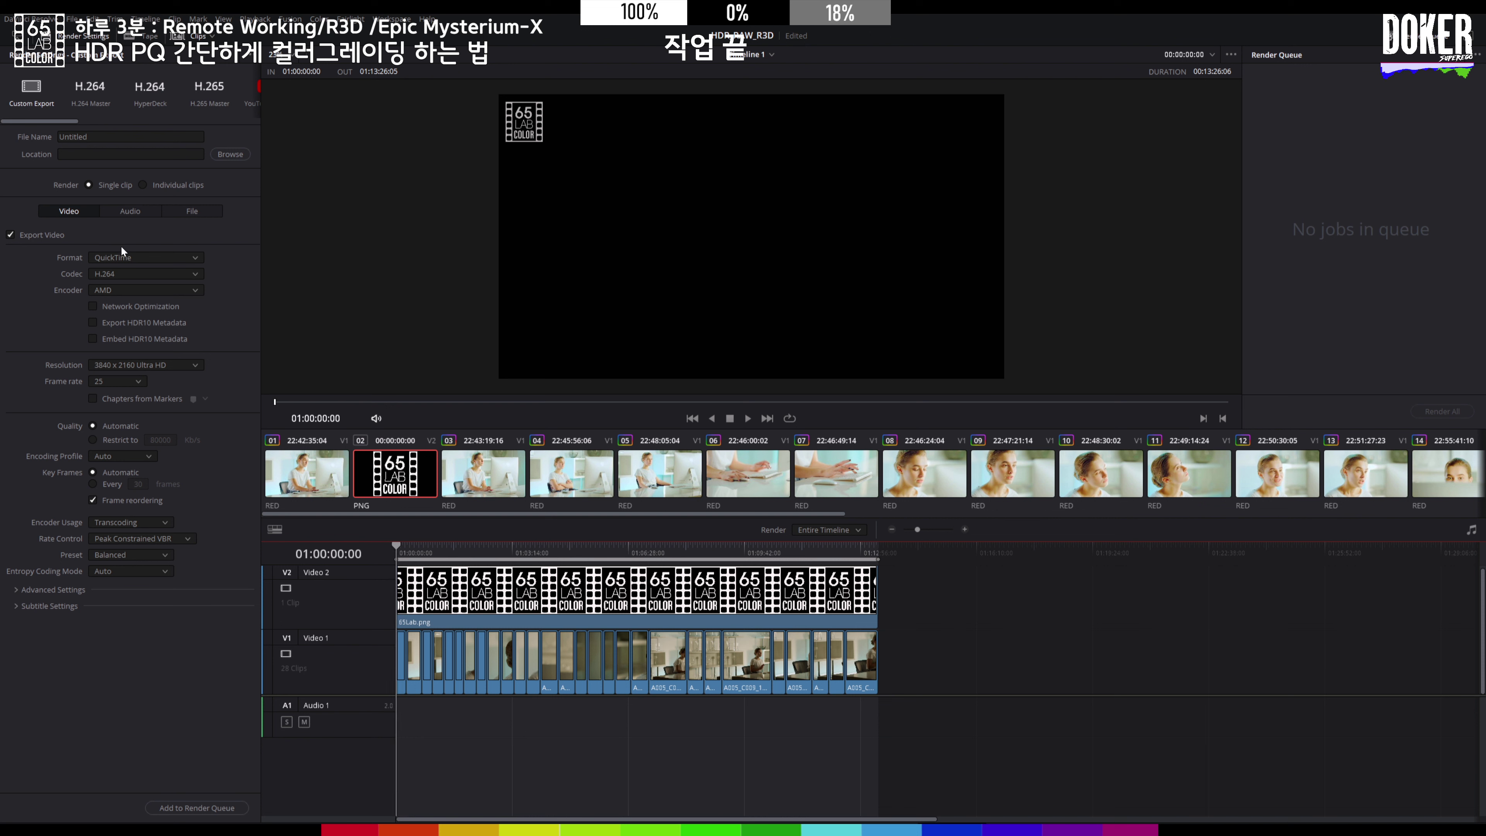
- Set the export format to MXF OP1A
click(120, 274)
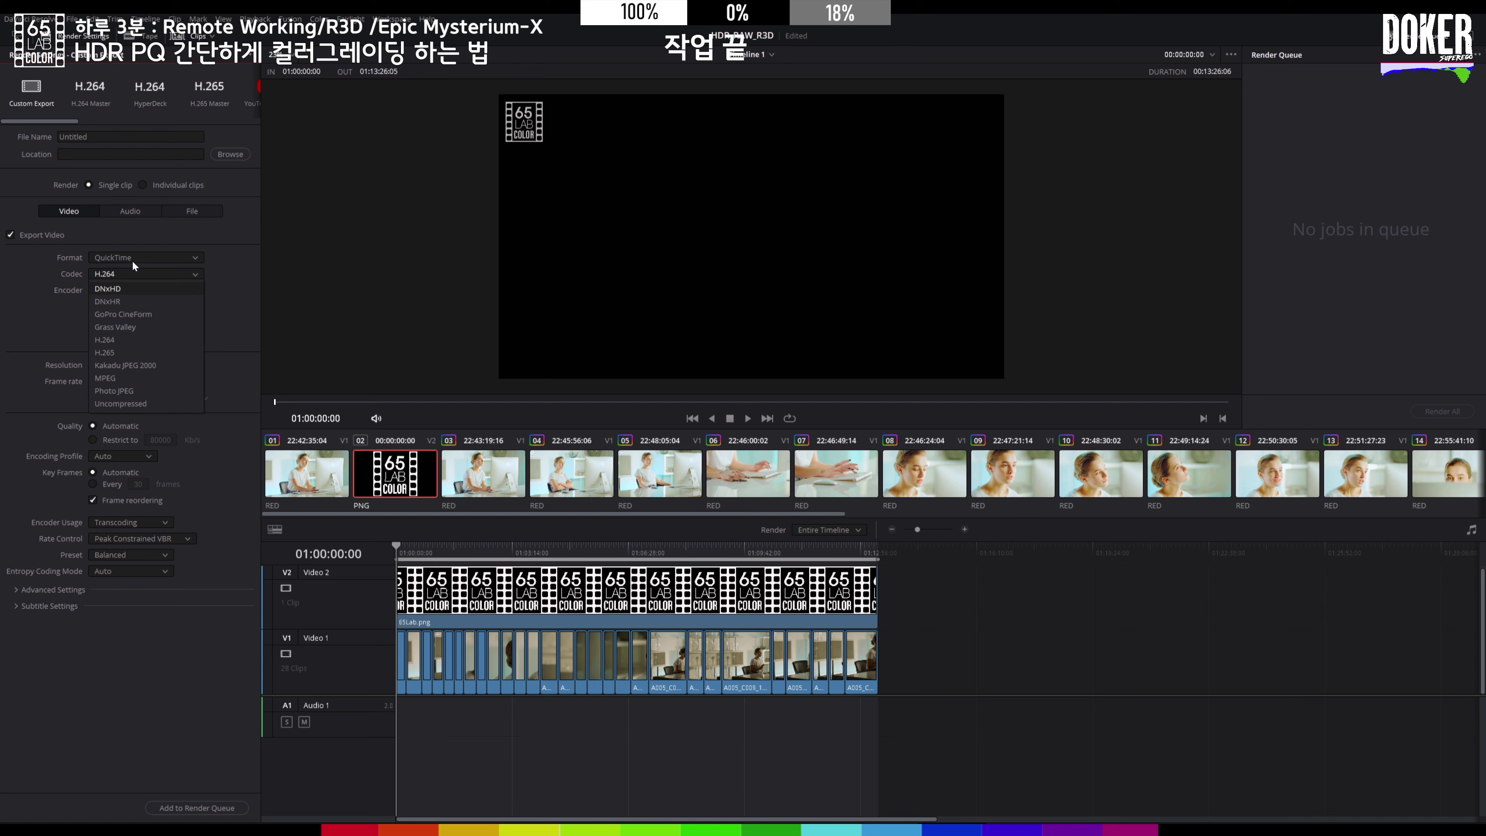
click(133, 260)
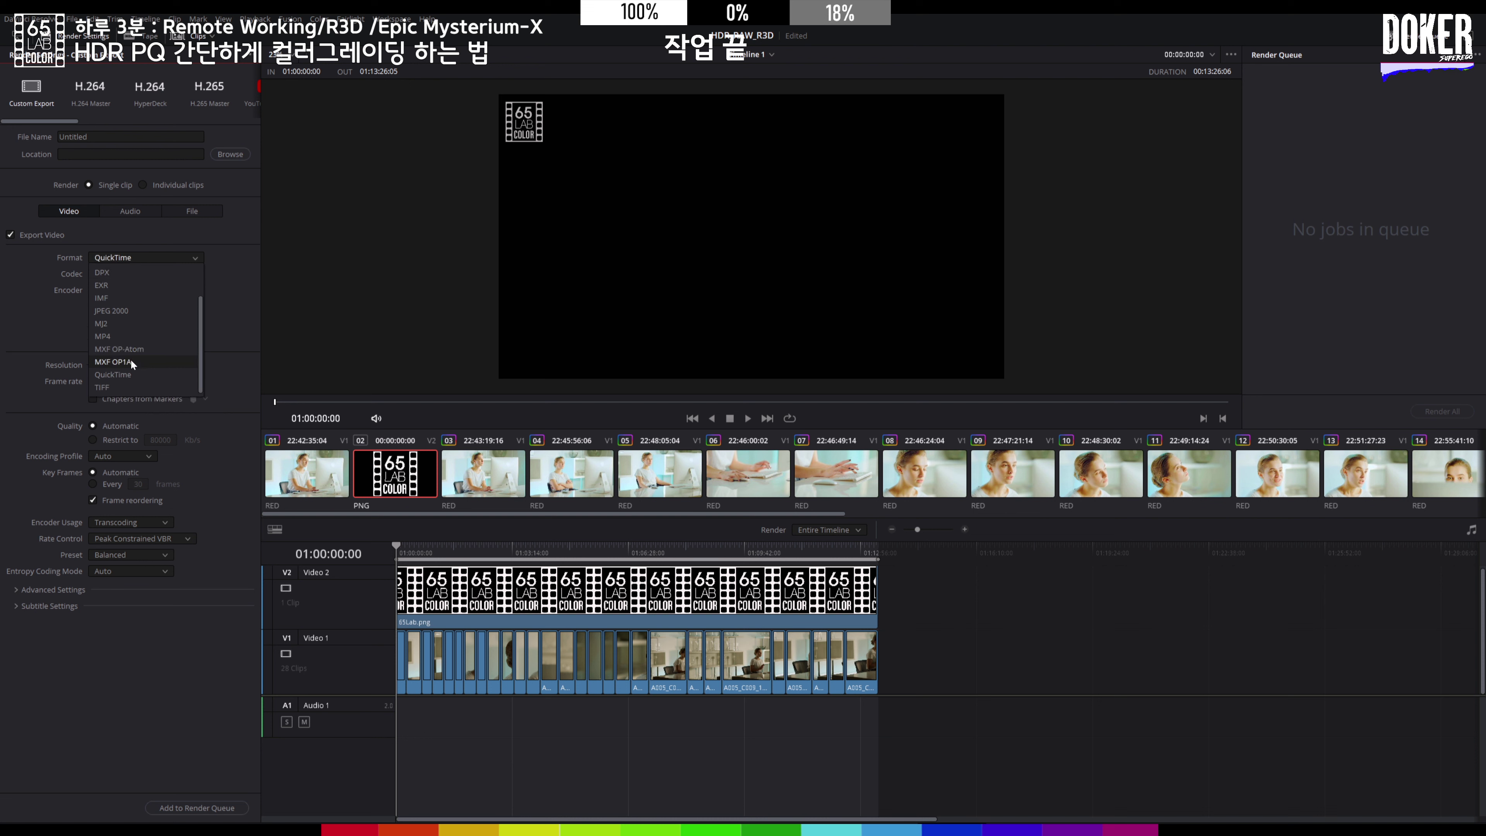
click(130, 362)
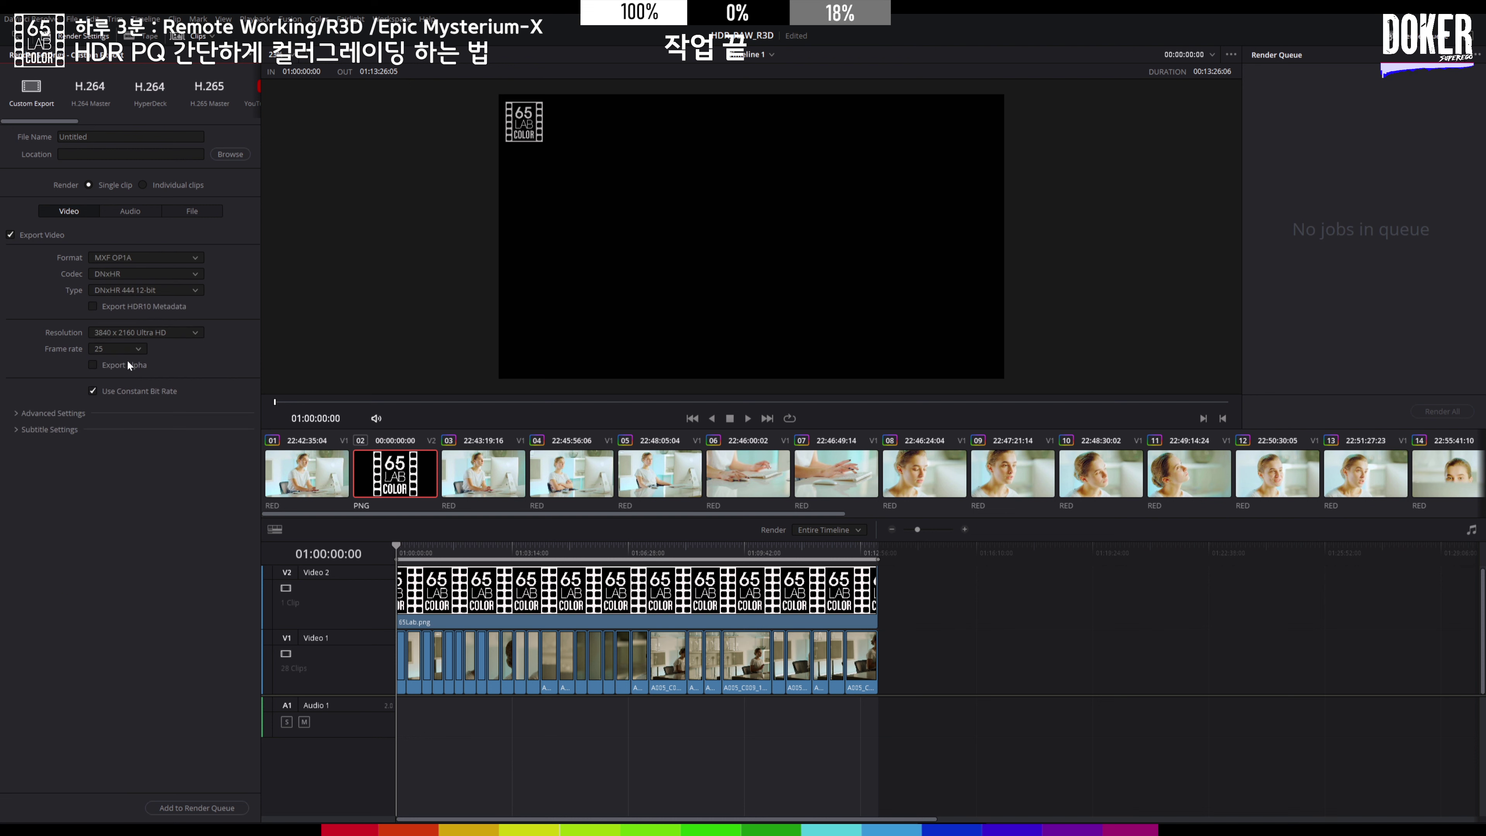
click(139, 258)
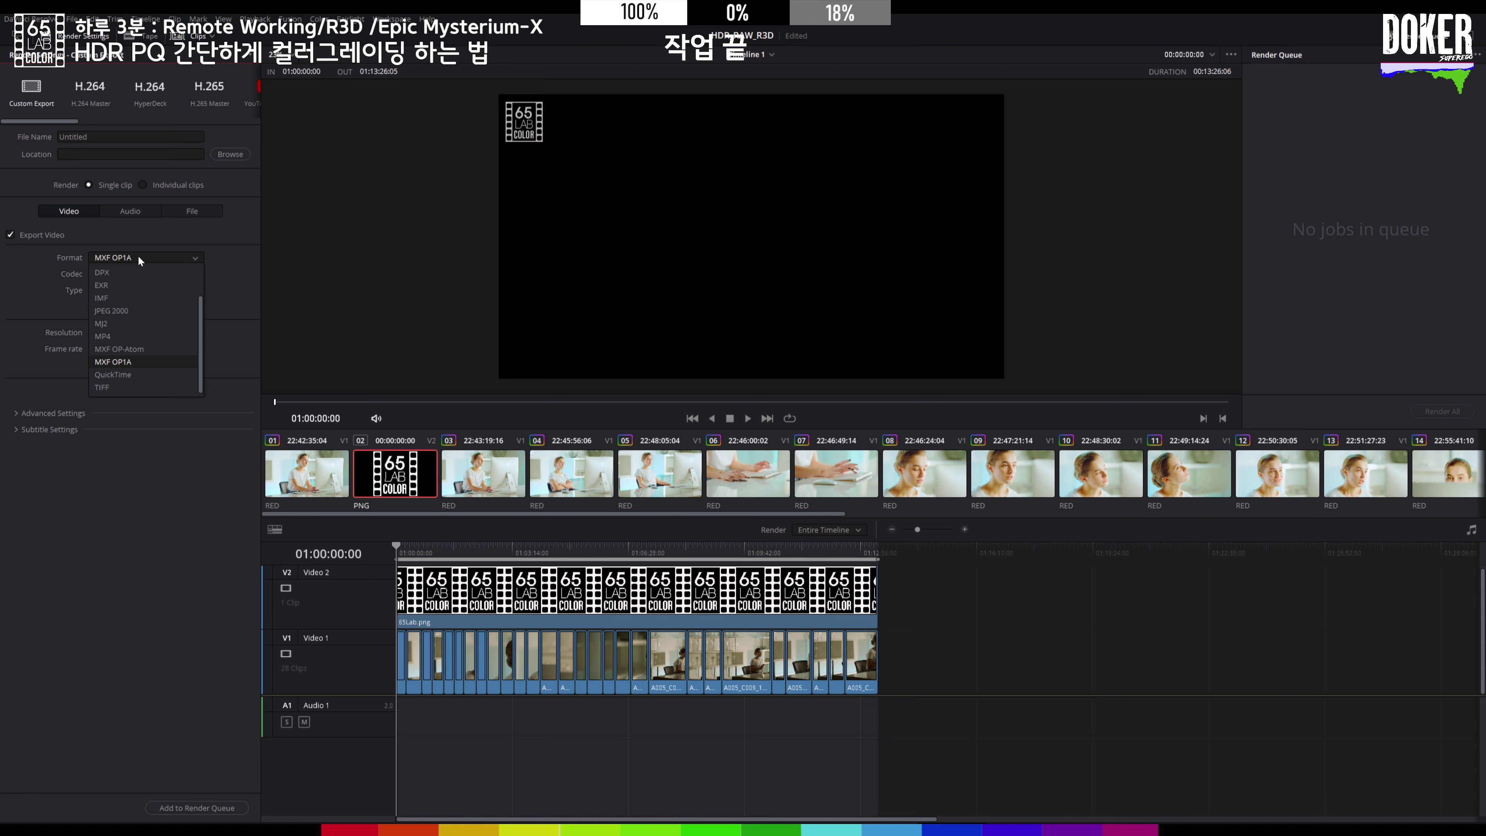
click(138, 260)
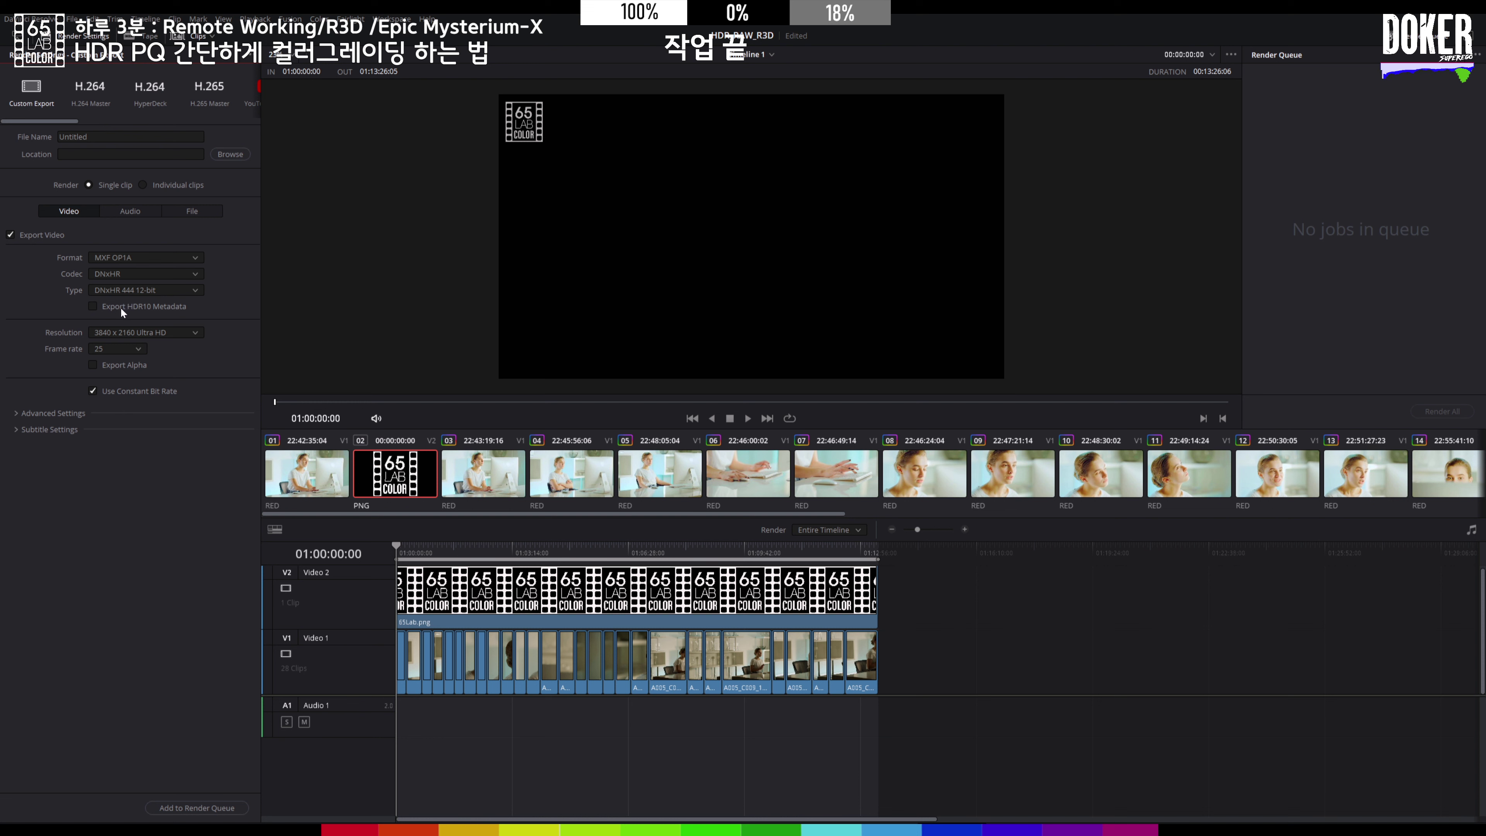
- In the advanced export settings, set tone mapping to Dolby Vision with the 1000-nit, BT.2020, ST.2084, Full output
click(76, 413)
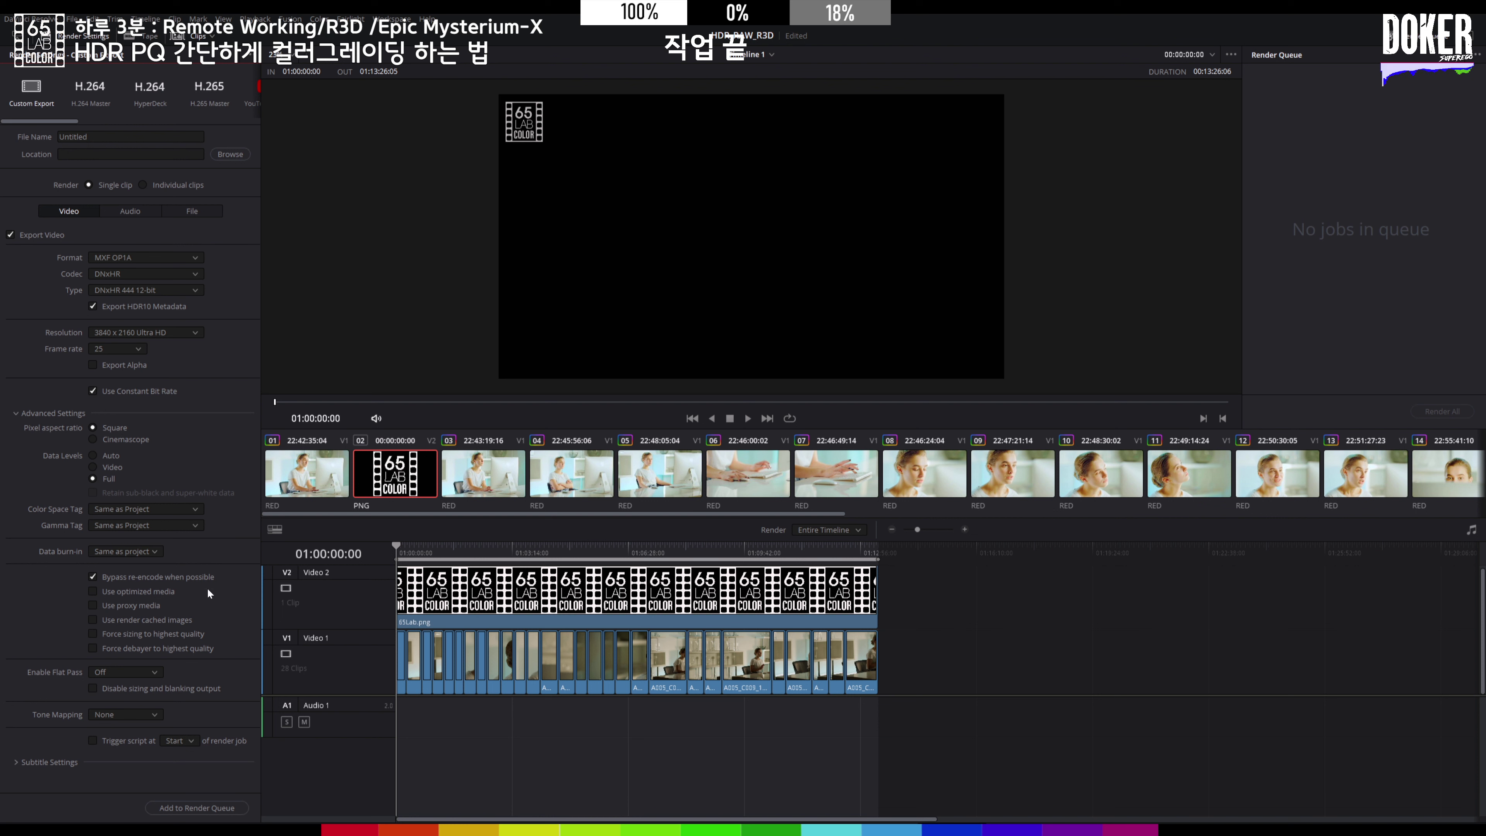
click(155, 716)
click(135, 744)
click(144, 732)
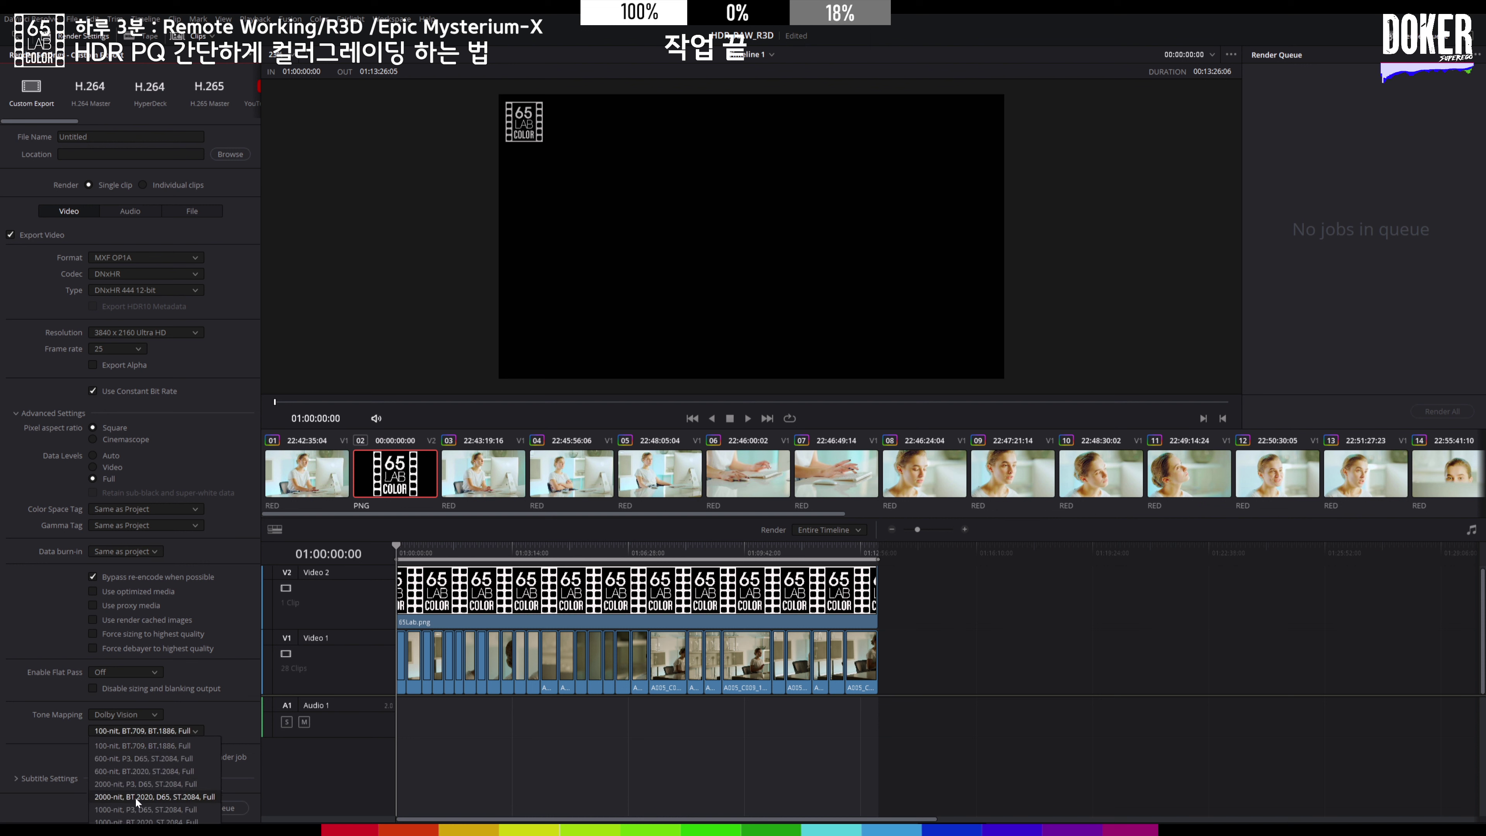
click(129, 822)
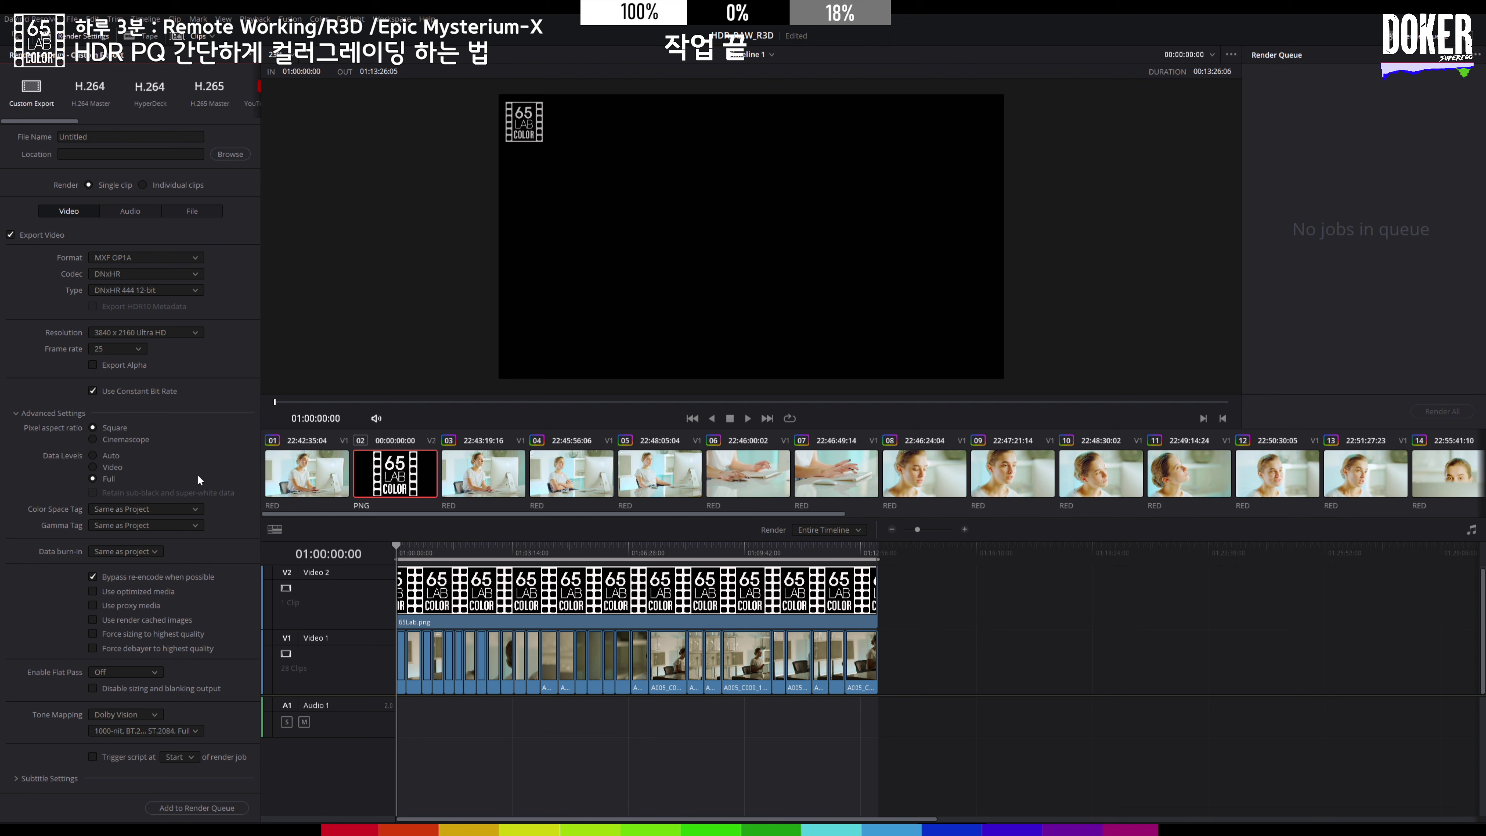
- Name the export file Remote Working_R3D_HDR and check the save location dialog without choosing a folder
click(109, 138)
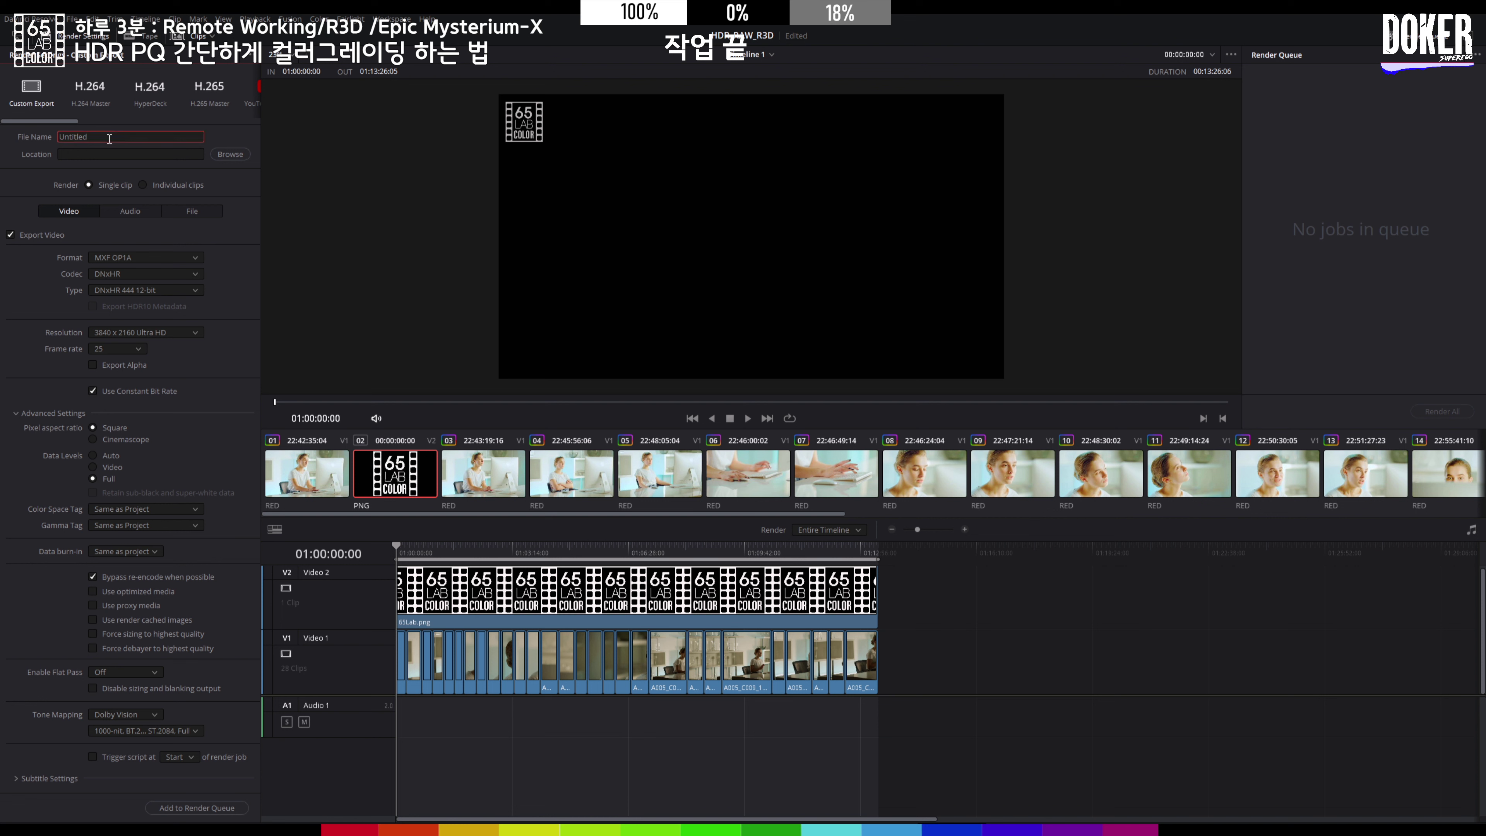
double_click(109, 138)
text(Remote)
text(Working_R3D_HDR)
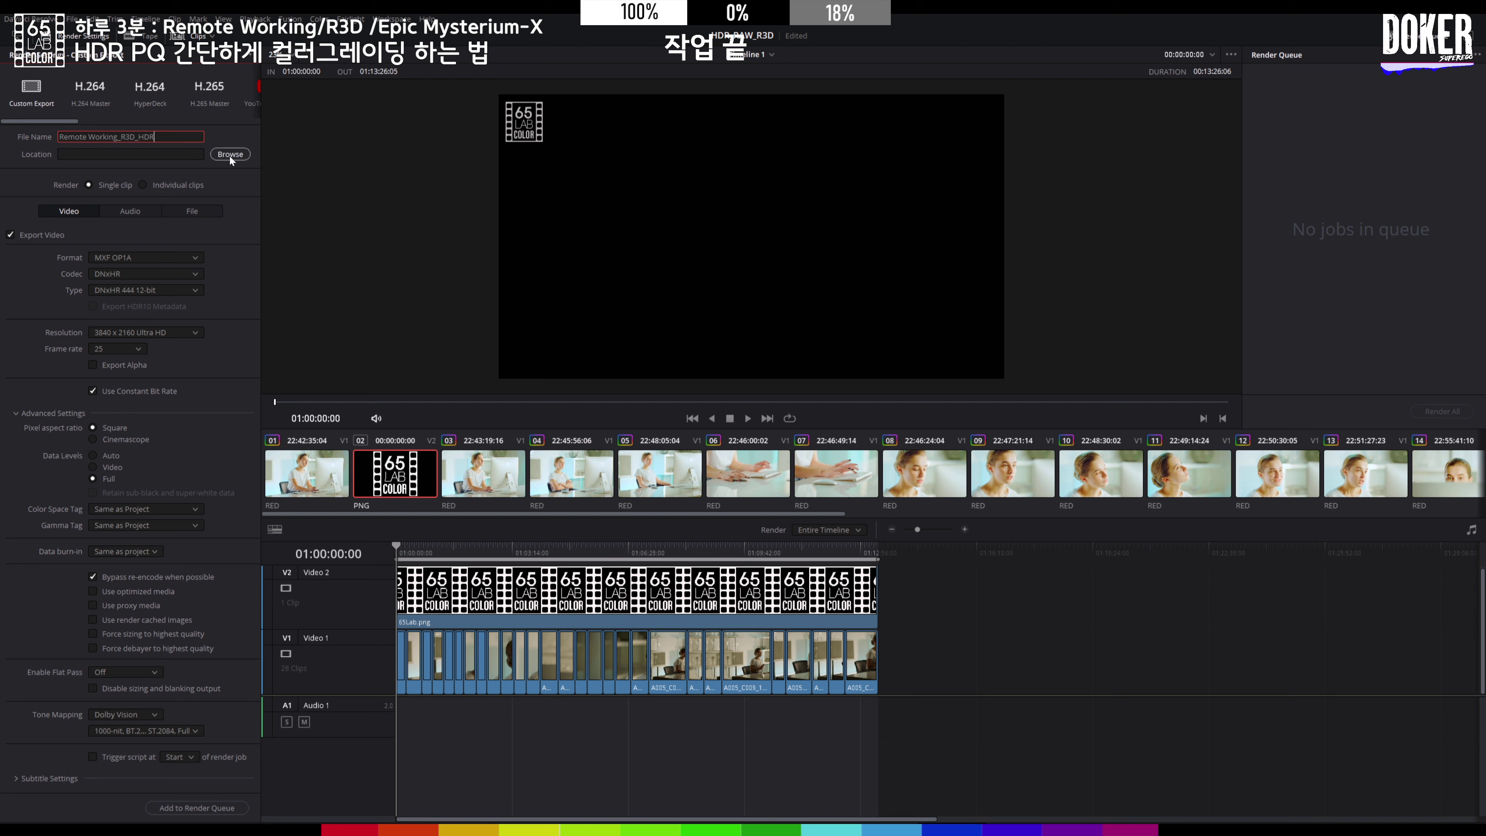
click(229, 155)
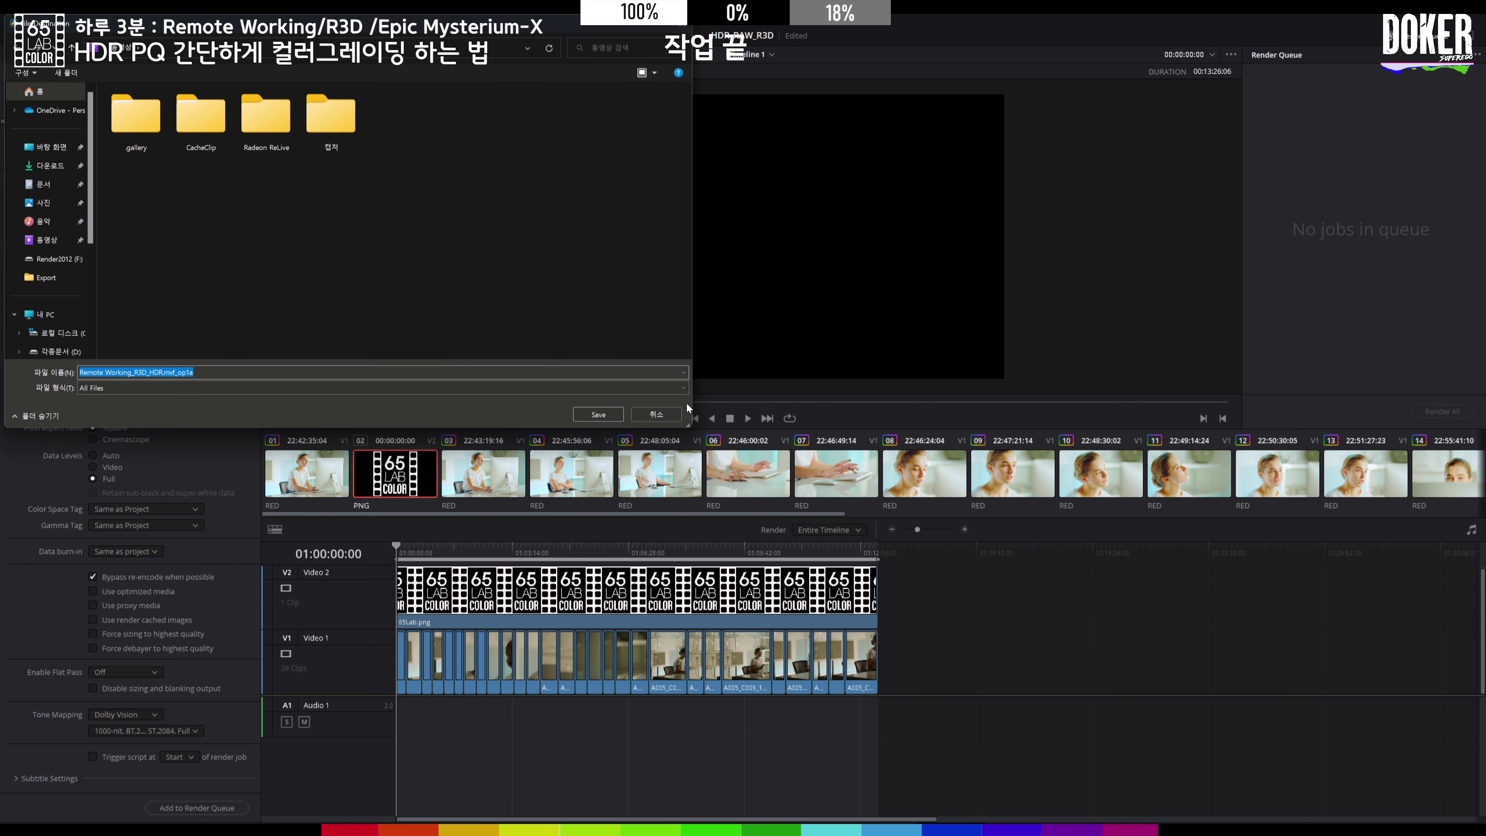
click(656, 415)
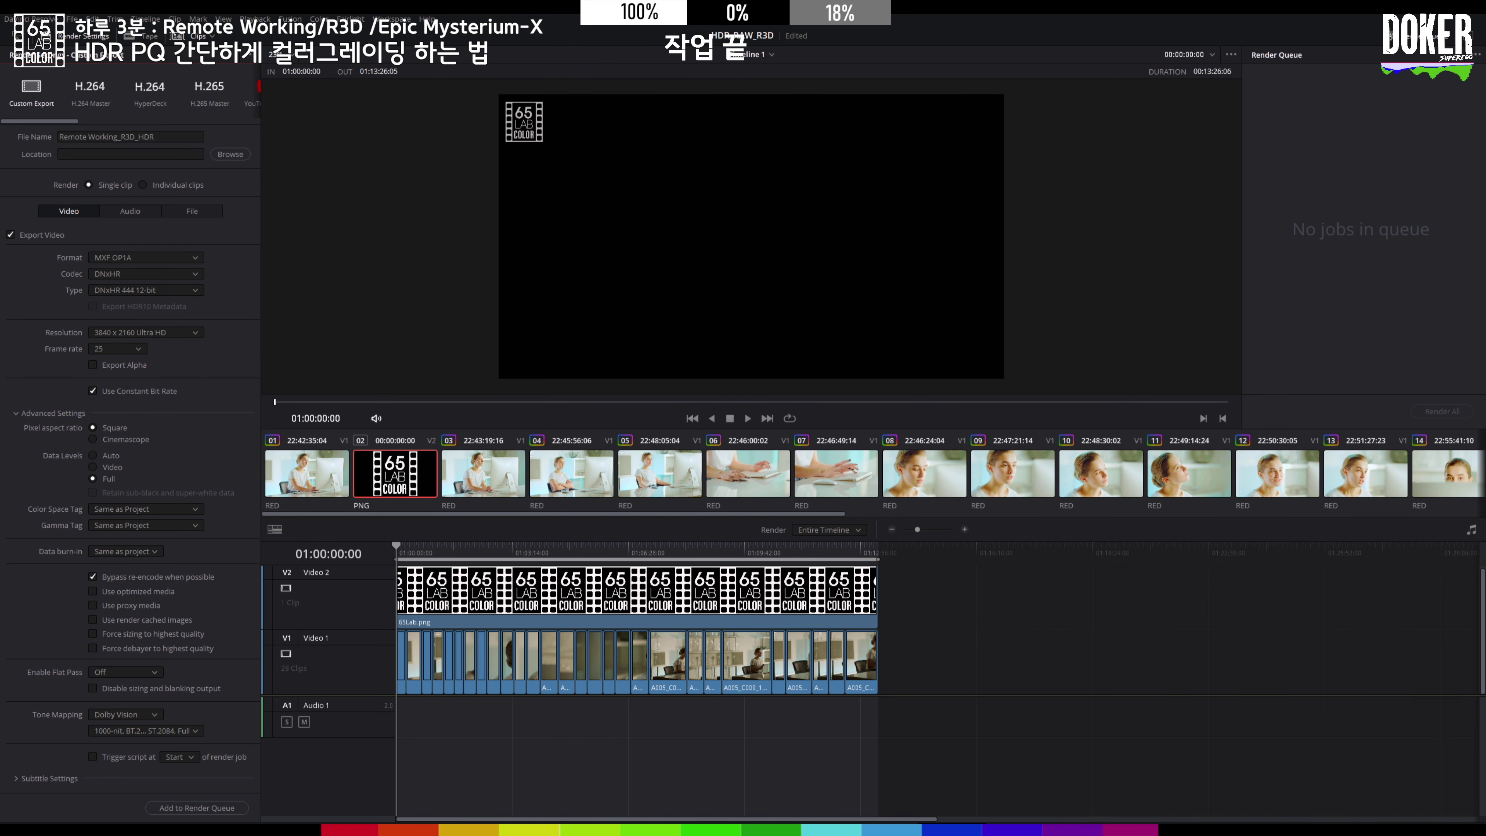
- From folder 221008 in media storage, import the Better Days WAV music track into the media pool
click(691, 829)
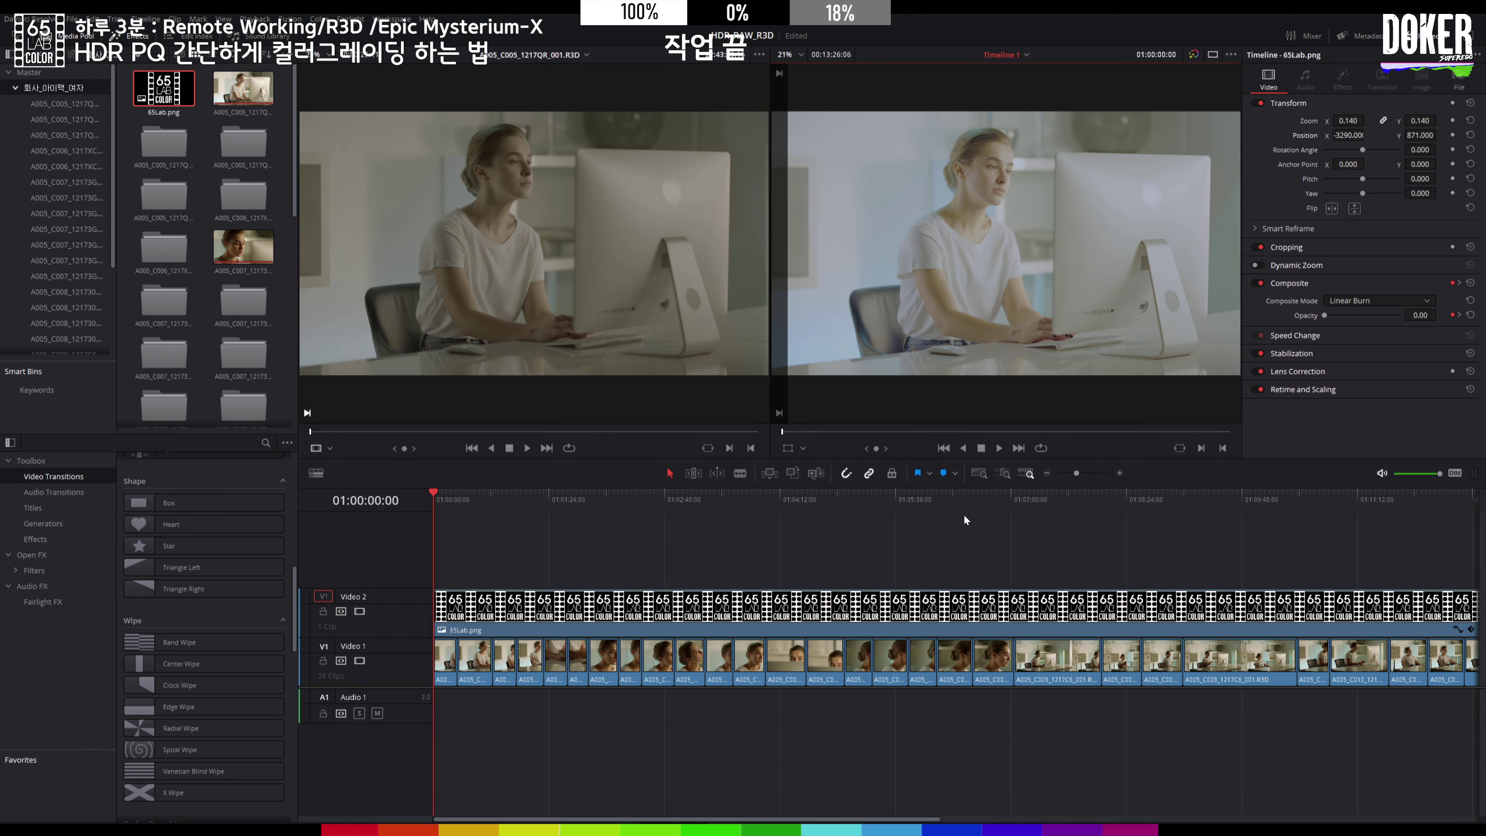
drag(1076, 473, 1071, 474)
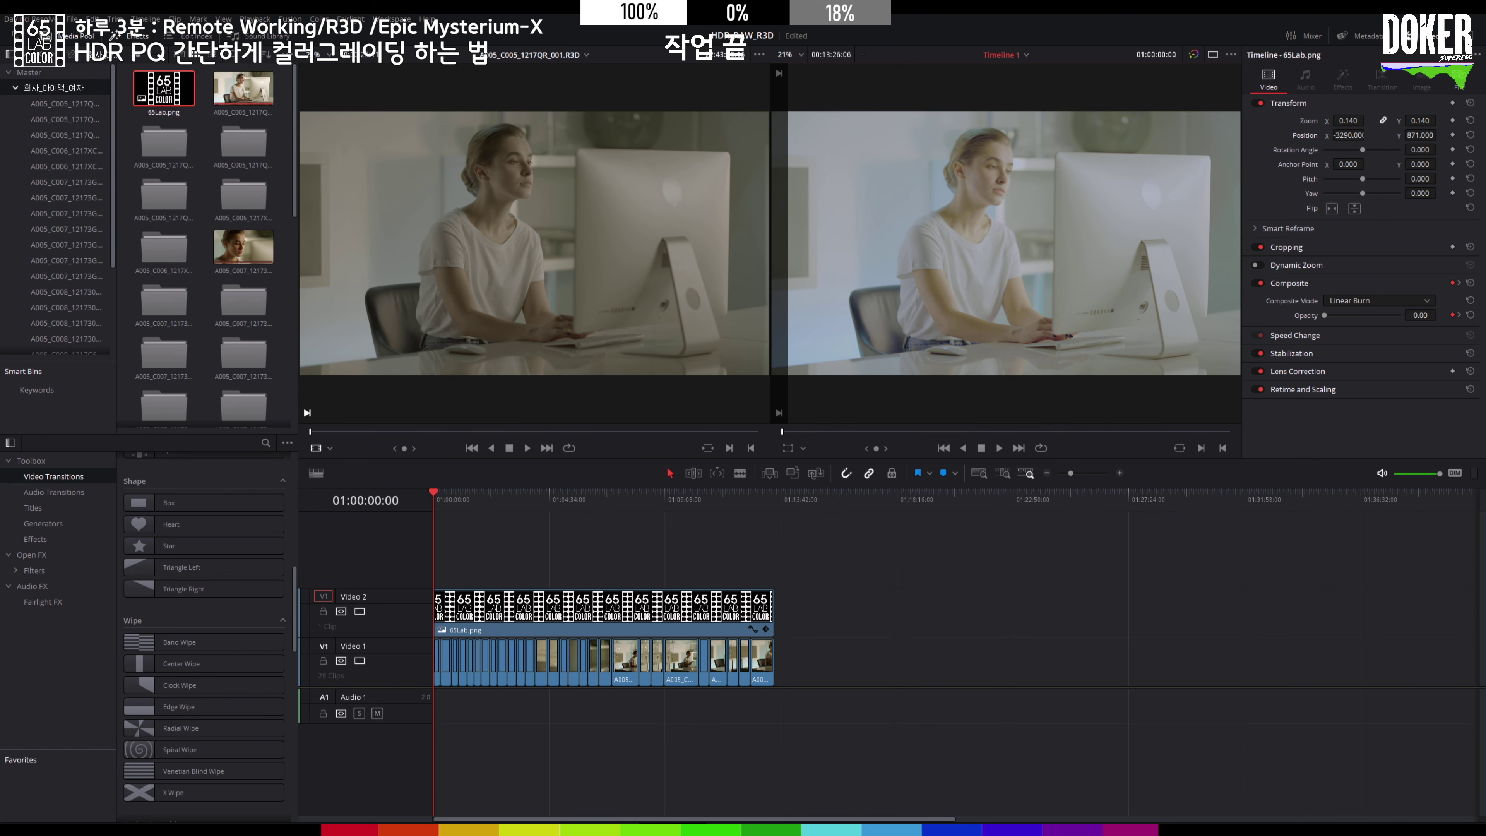
key(shift+2)
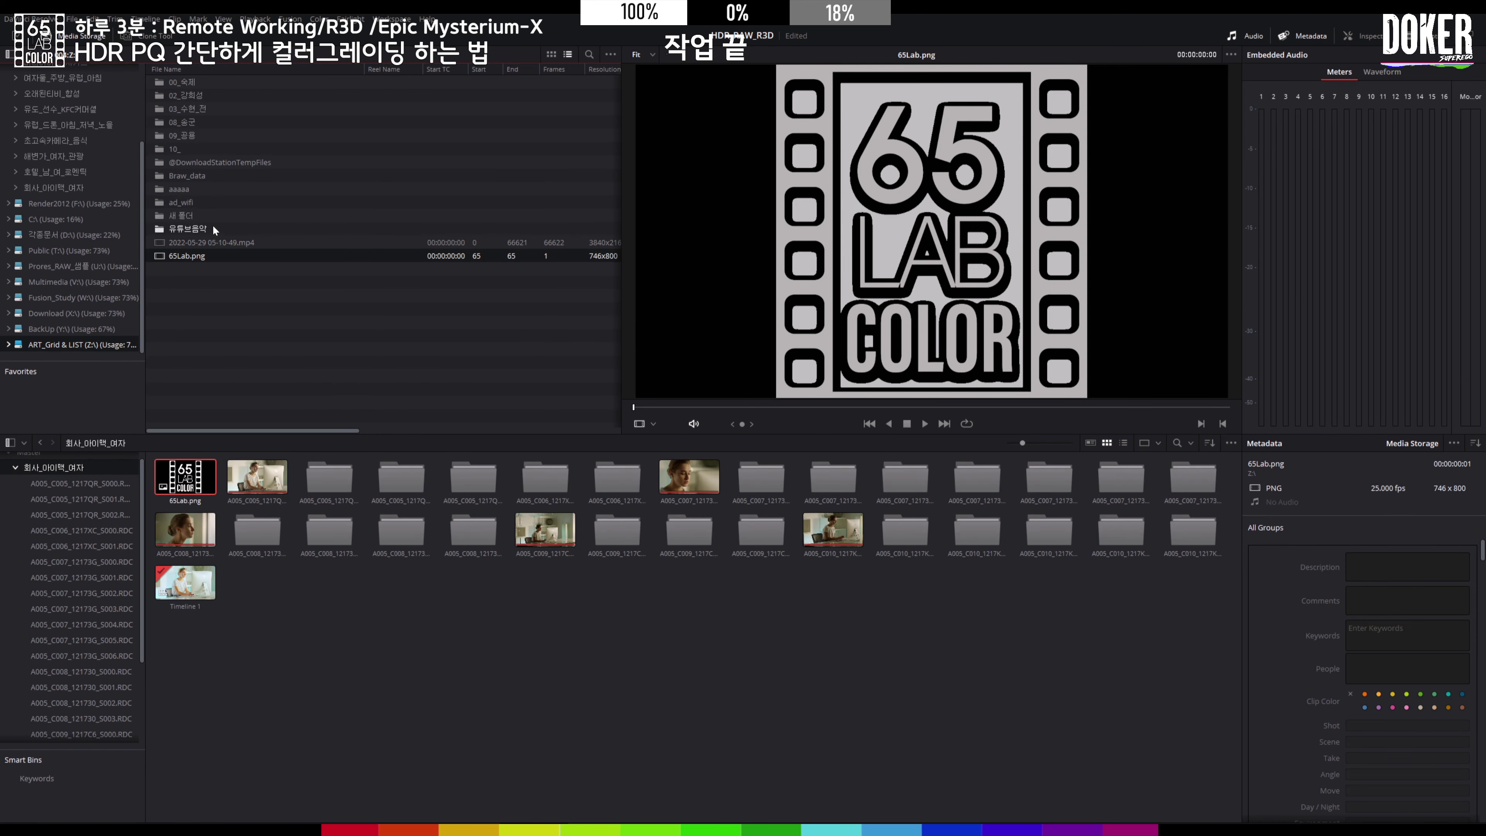
click(202, 231)
double_click(201, 231)
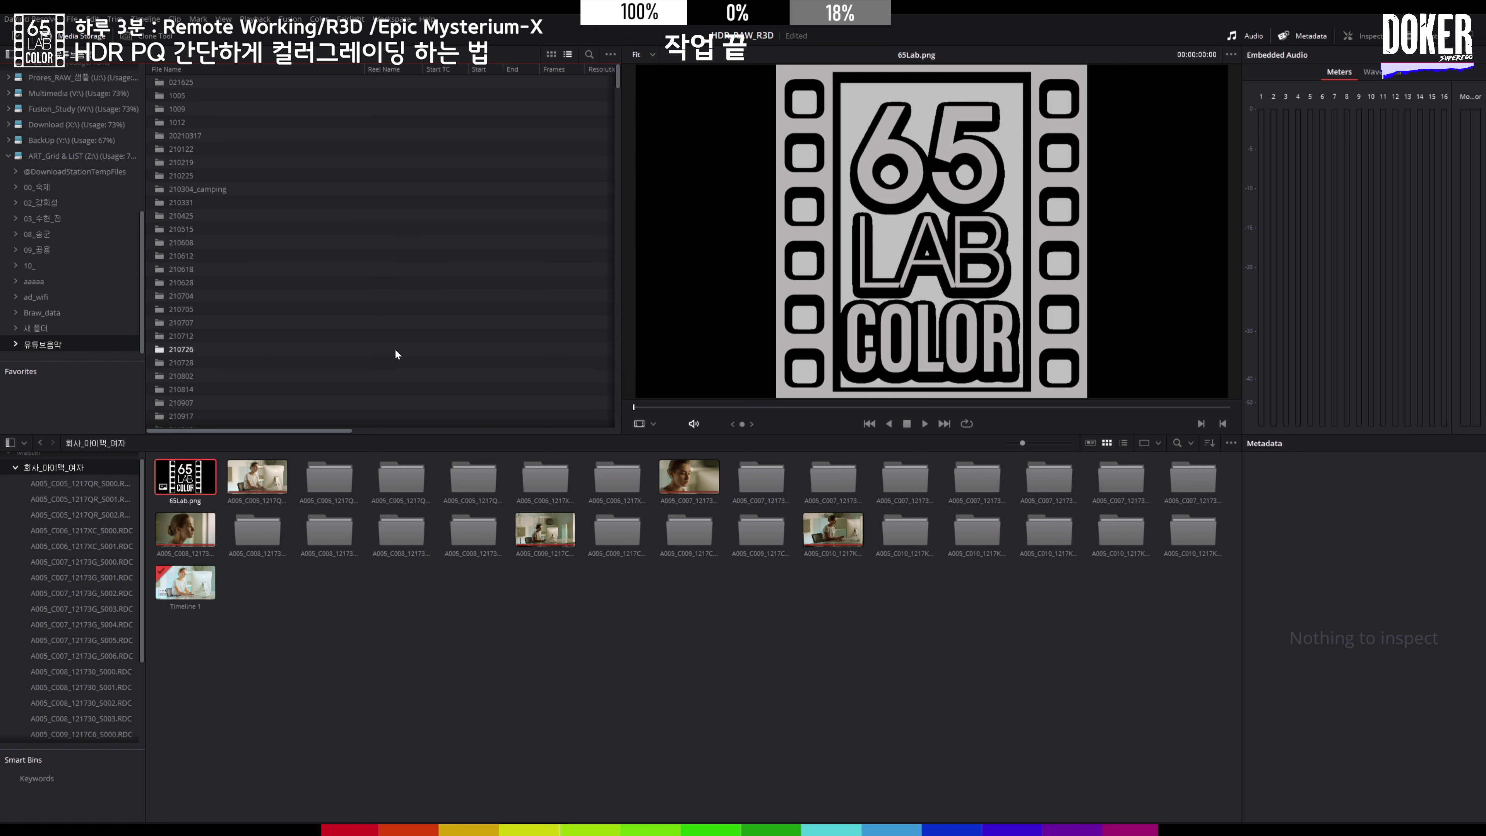
scroll(287, 321, down, 5)
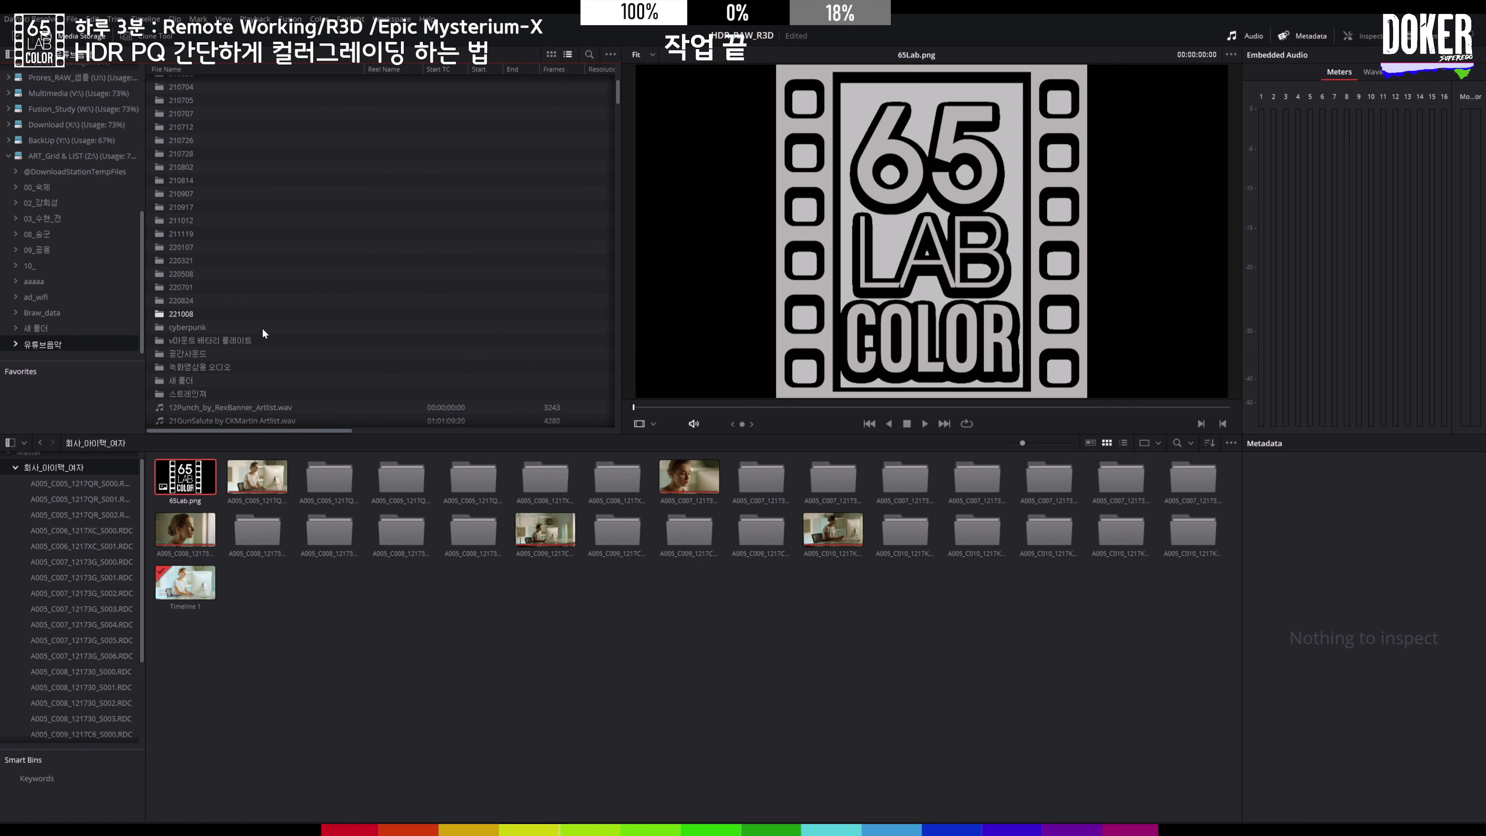
double_click(201, 314)
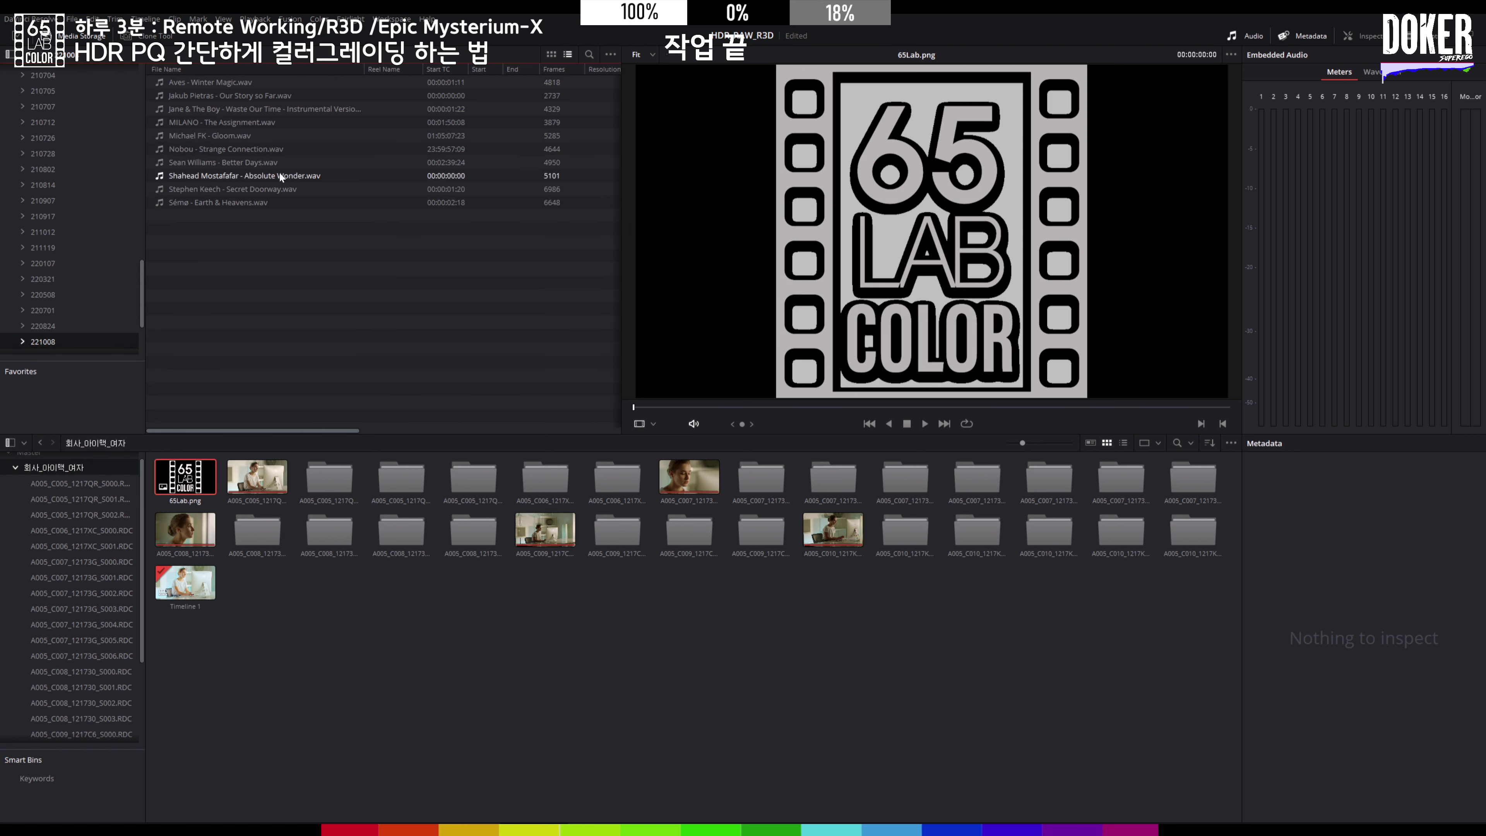
click(262, 165)
drag(262, 164, 324, 673)
- On the Edit page, place the Better Days music clip on Audio 1 at the timeline start
click(705, 824)
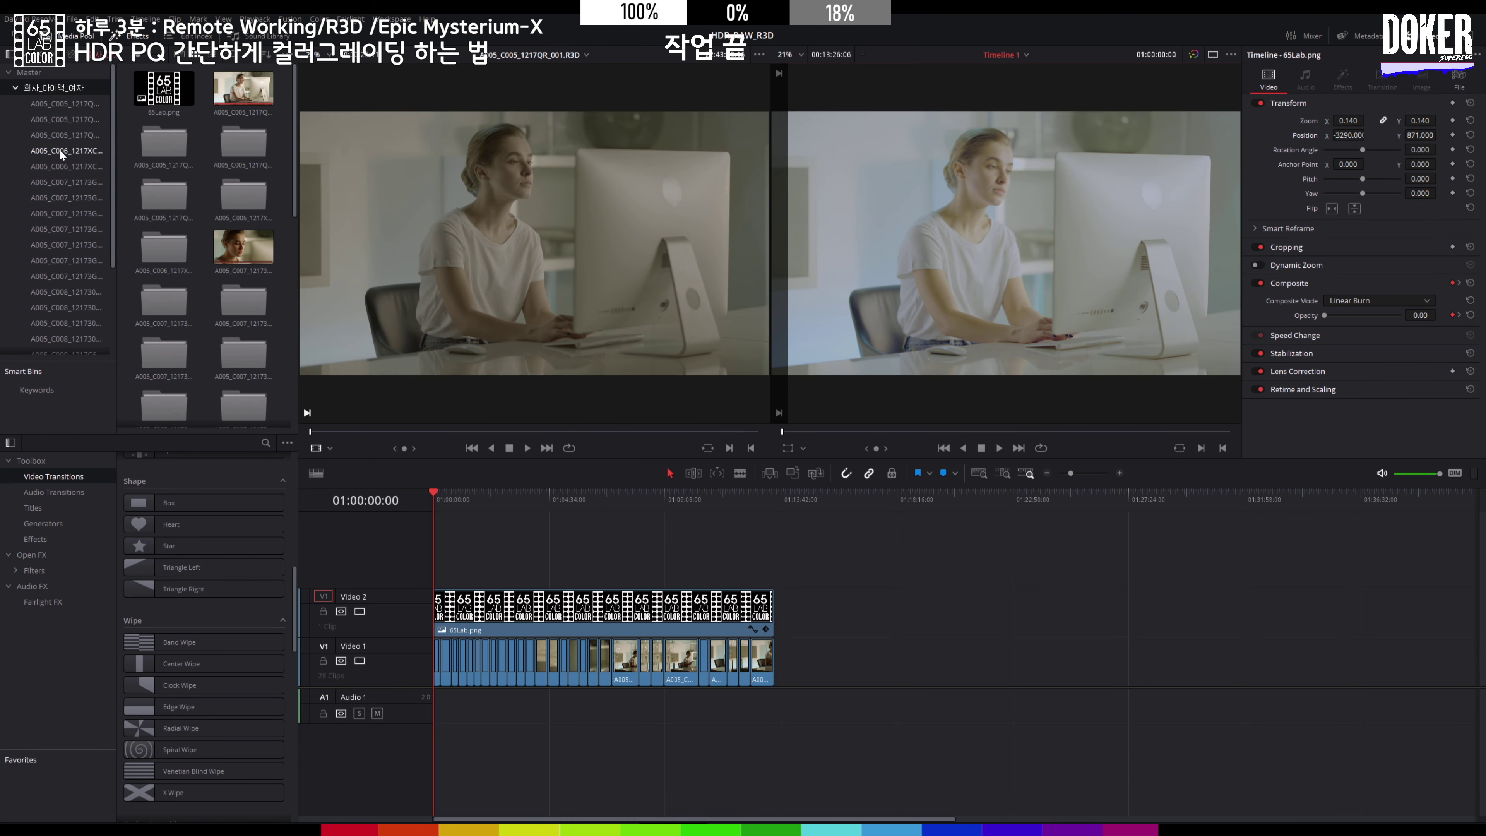
scroll(62, 156, down, 3)
scroll(61, 157, up, 3)
scroll(236, 132, down, 5)
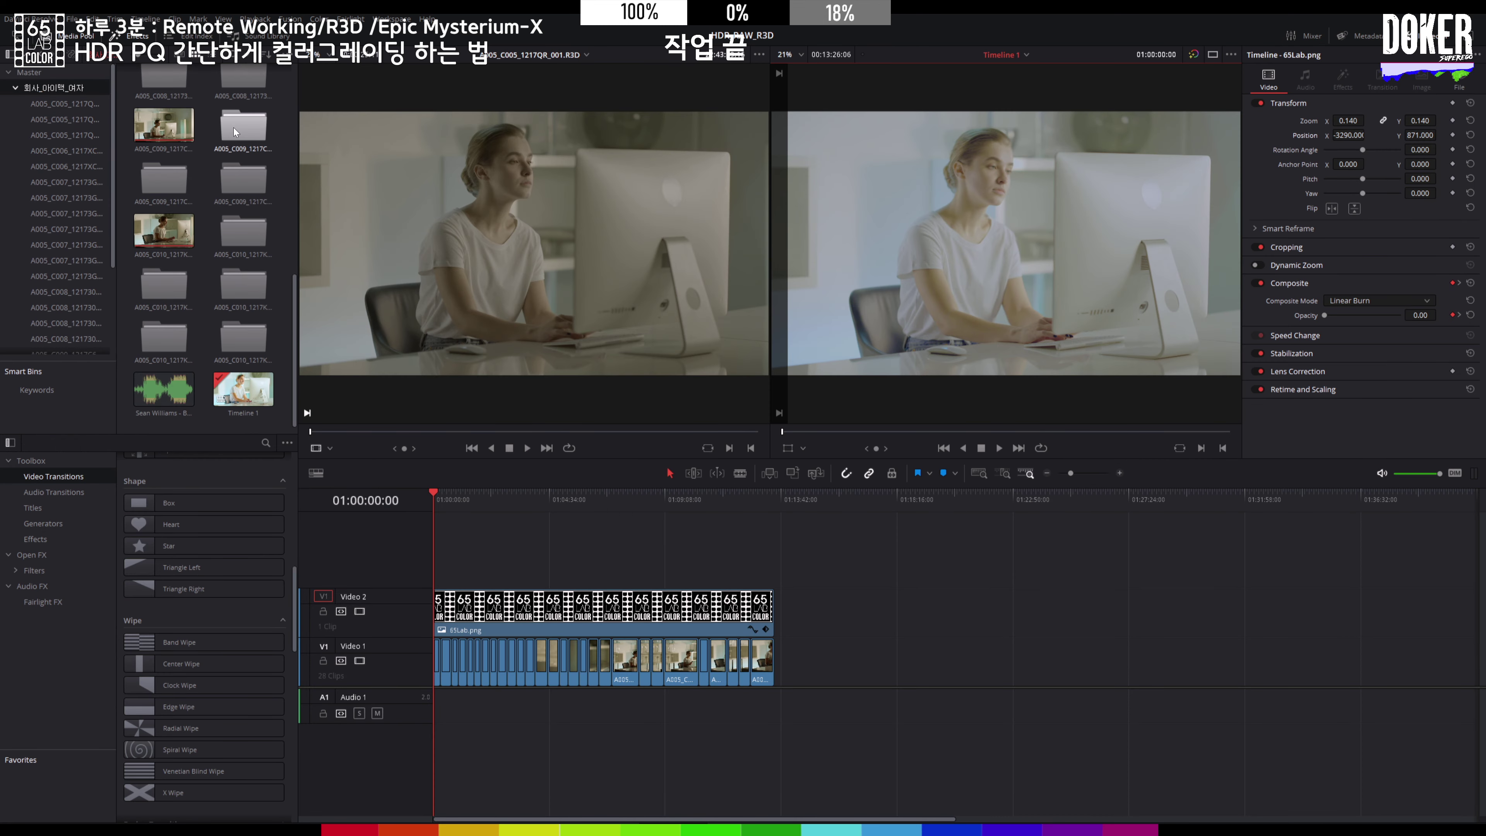
drag(164, 389, 432, 713)
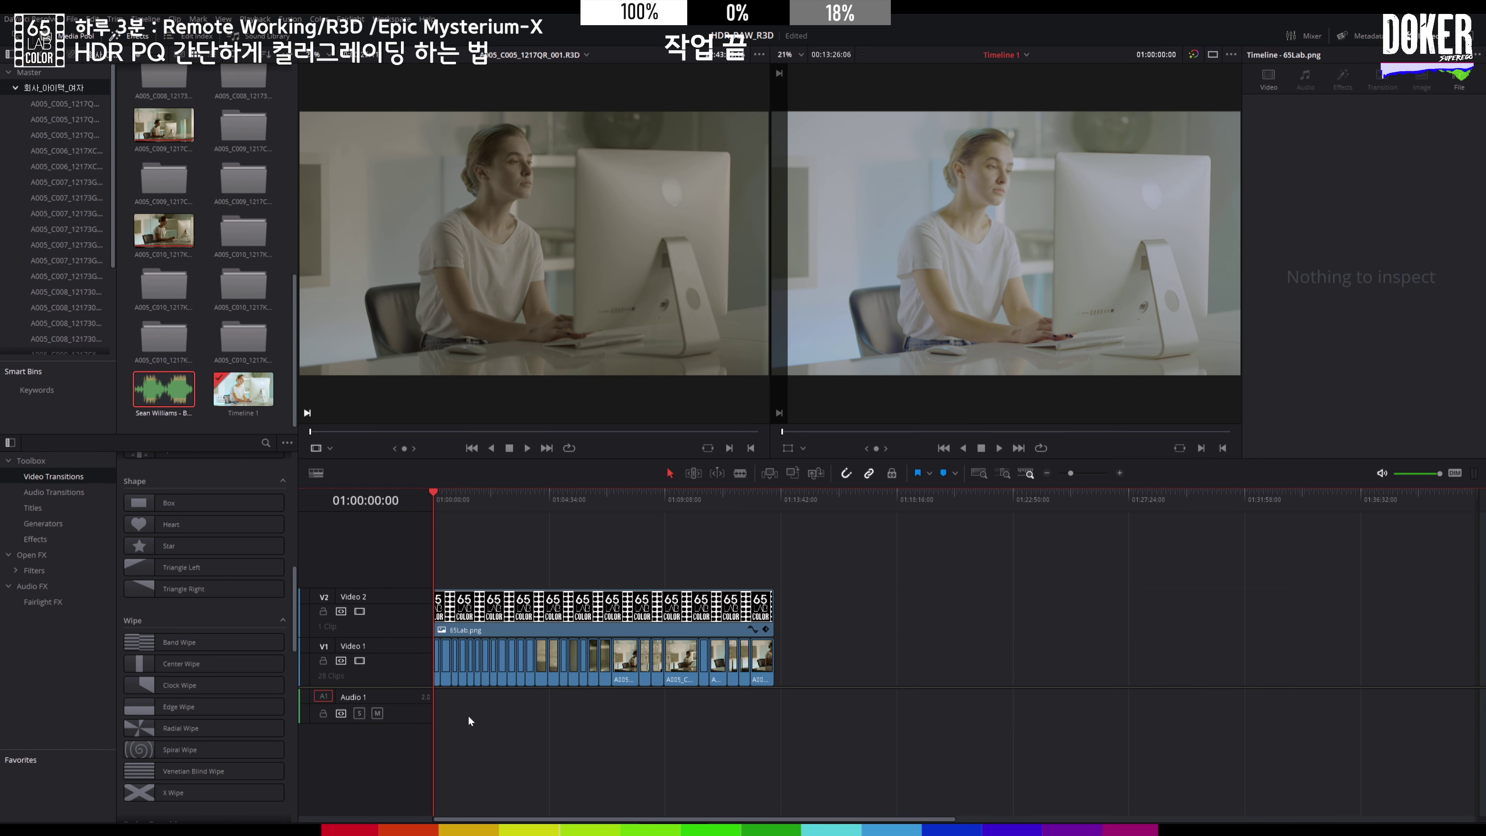
drag(184, 403, 461, 715)
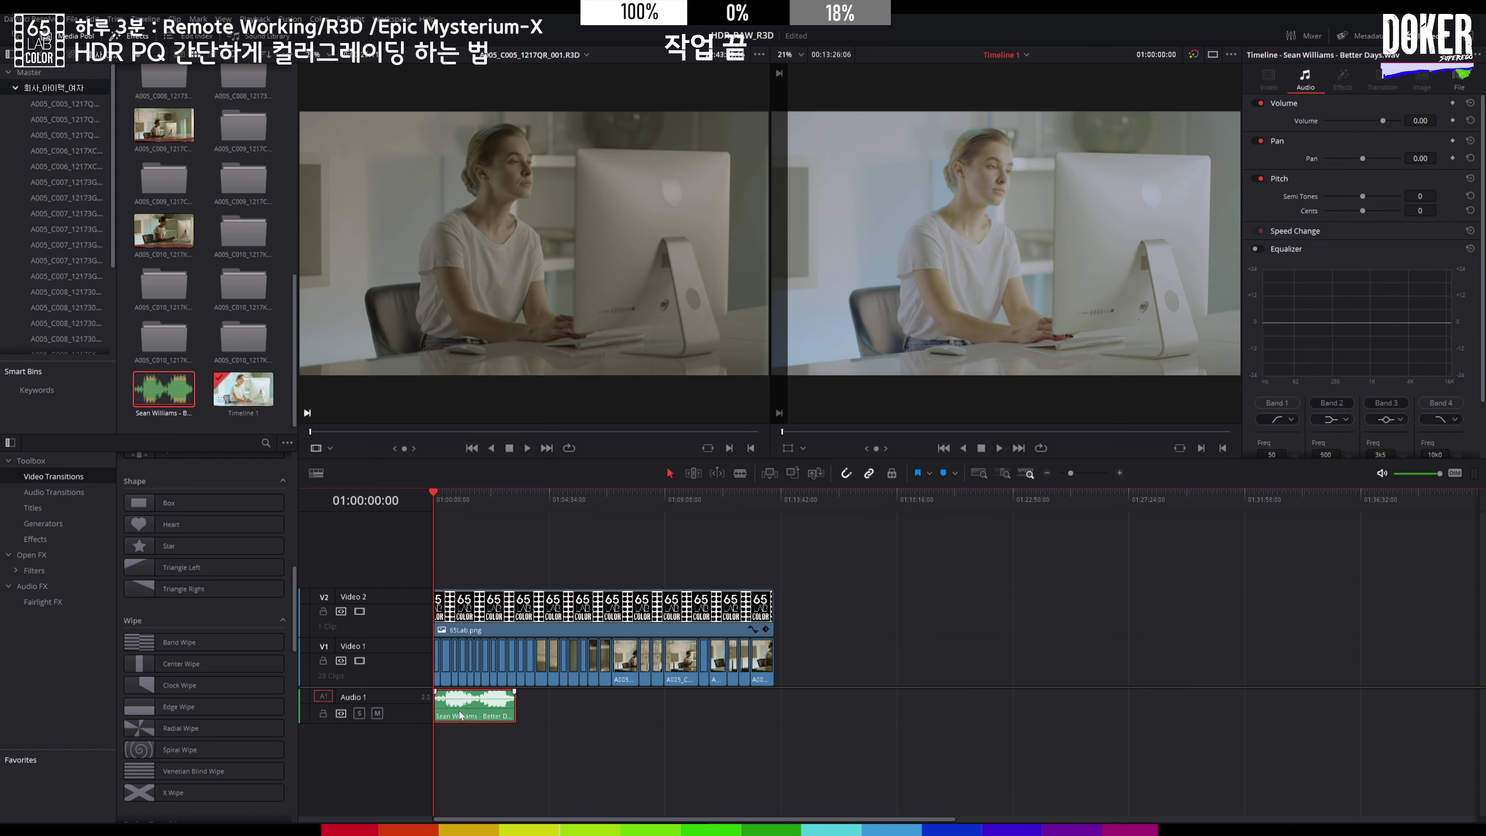
- Duplicate the music clip three times end to end on Audio 1 to cover nearly the whole video
click(515, 705)
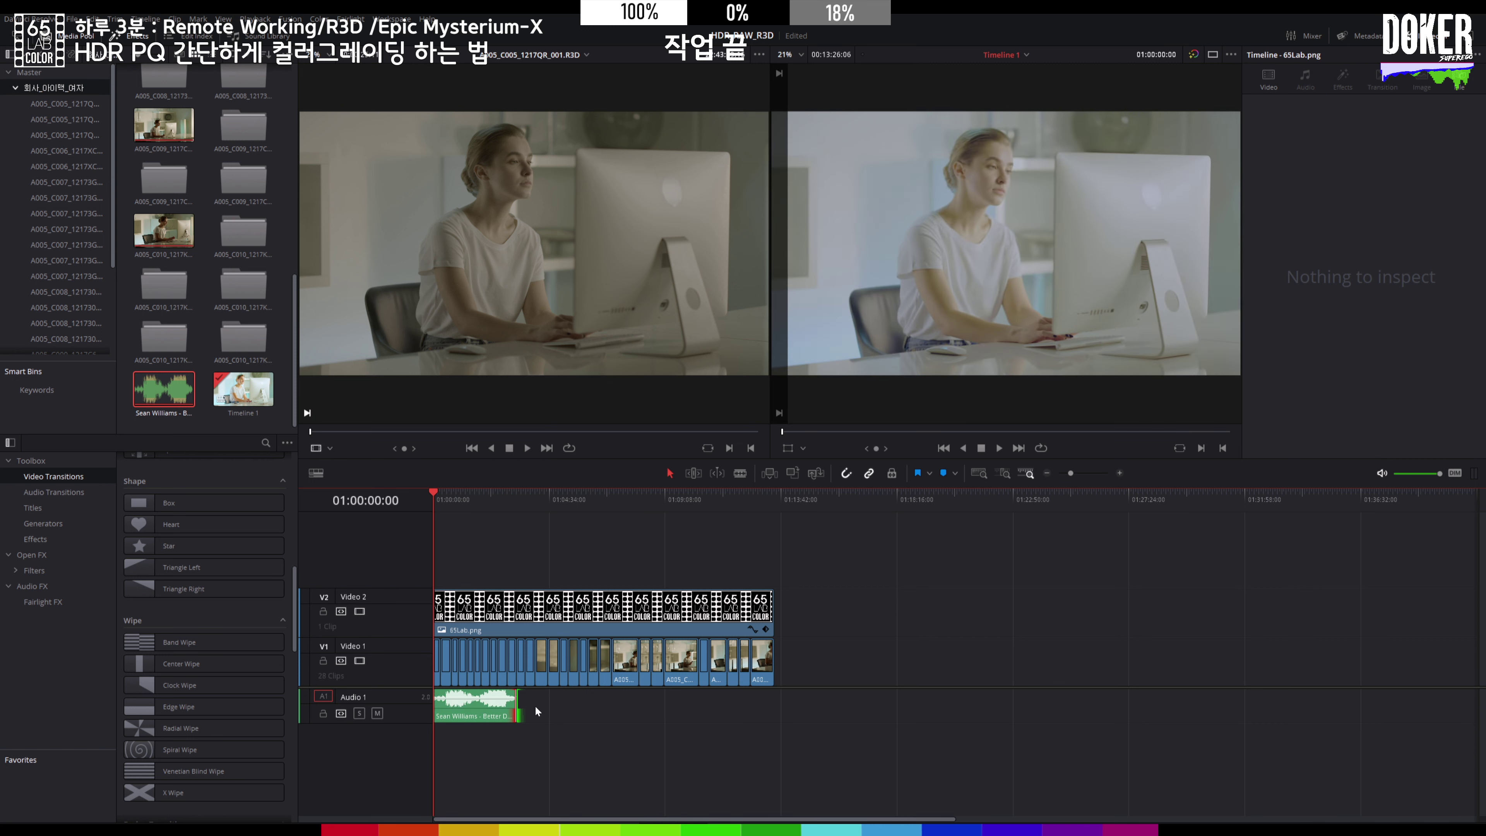
click(481, 707)
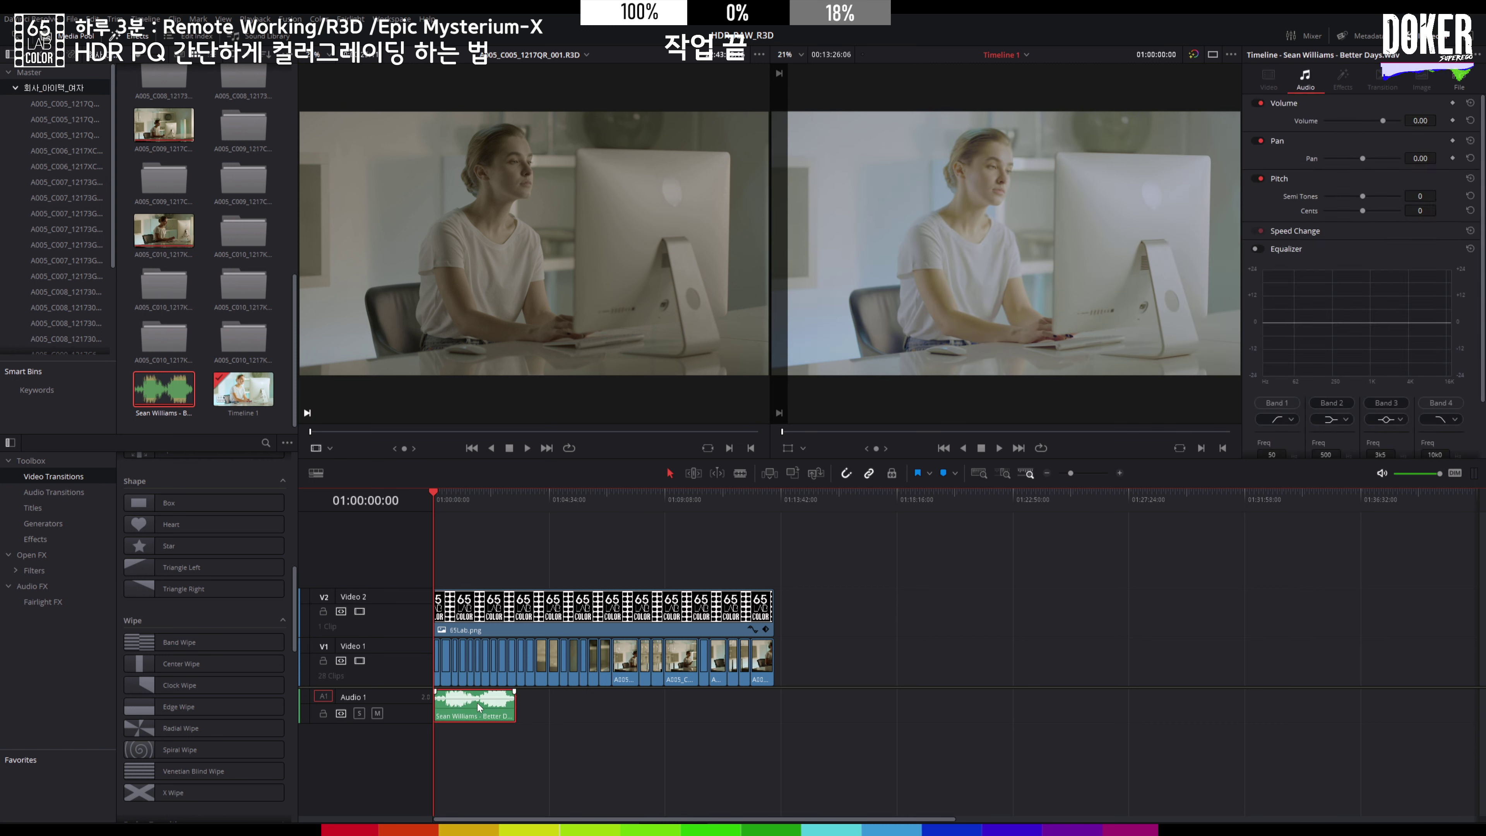
drag(498, 714, 723, 712)
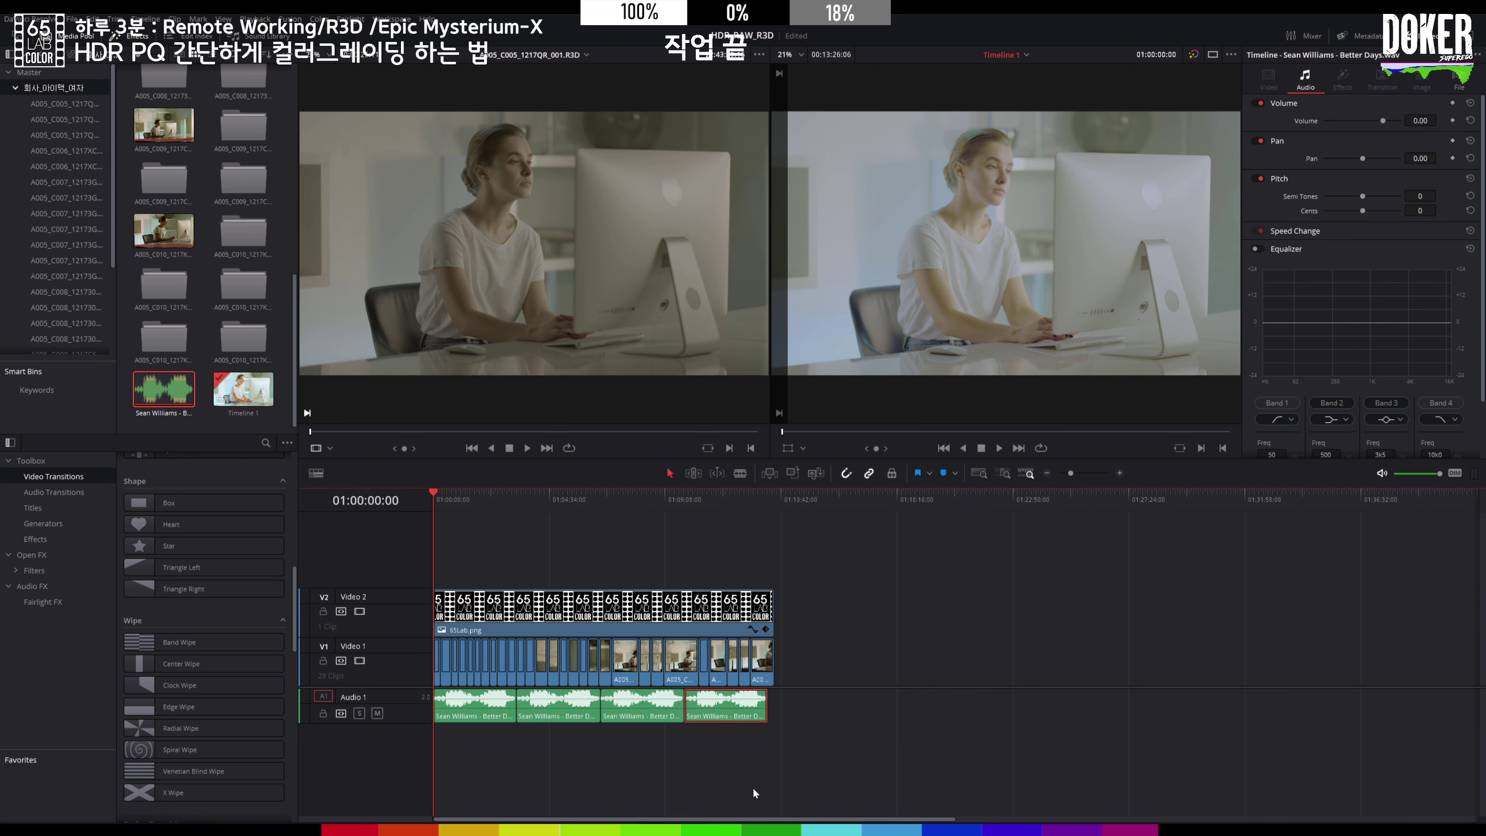
- On the Fairlight page, play the opening seconds of the music and enlarge the Audio 1 track to inspect its waveform
click(895, 821)
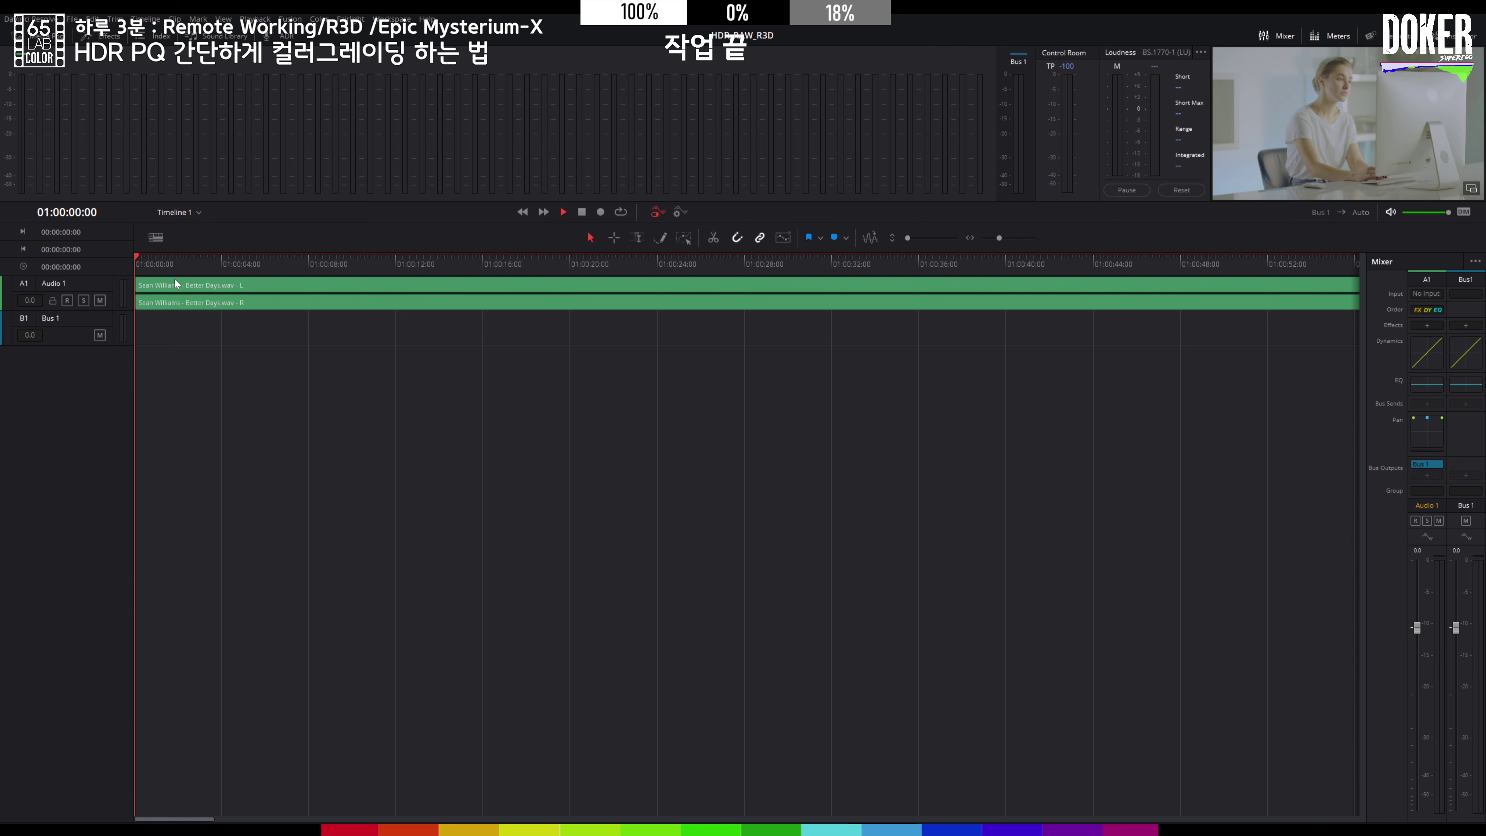
drag(163, 264, 185, 260)
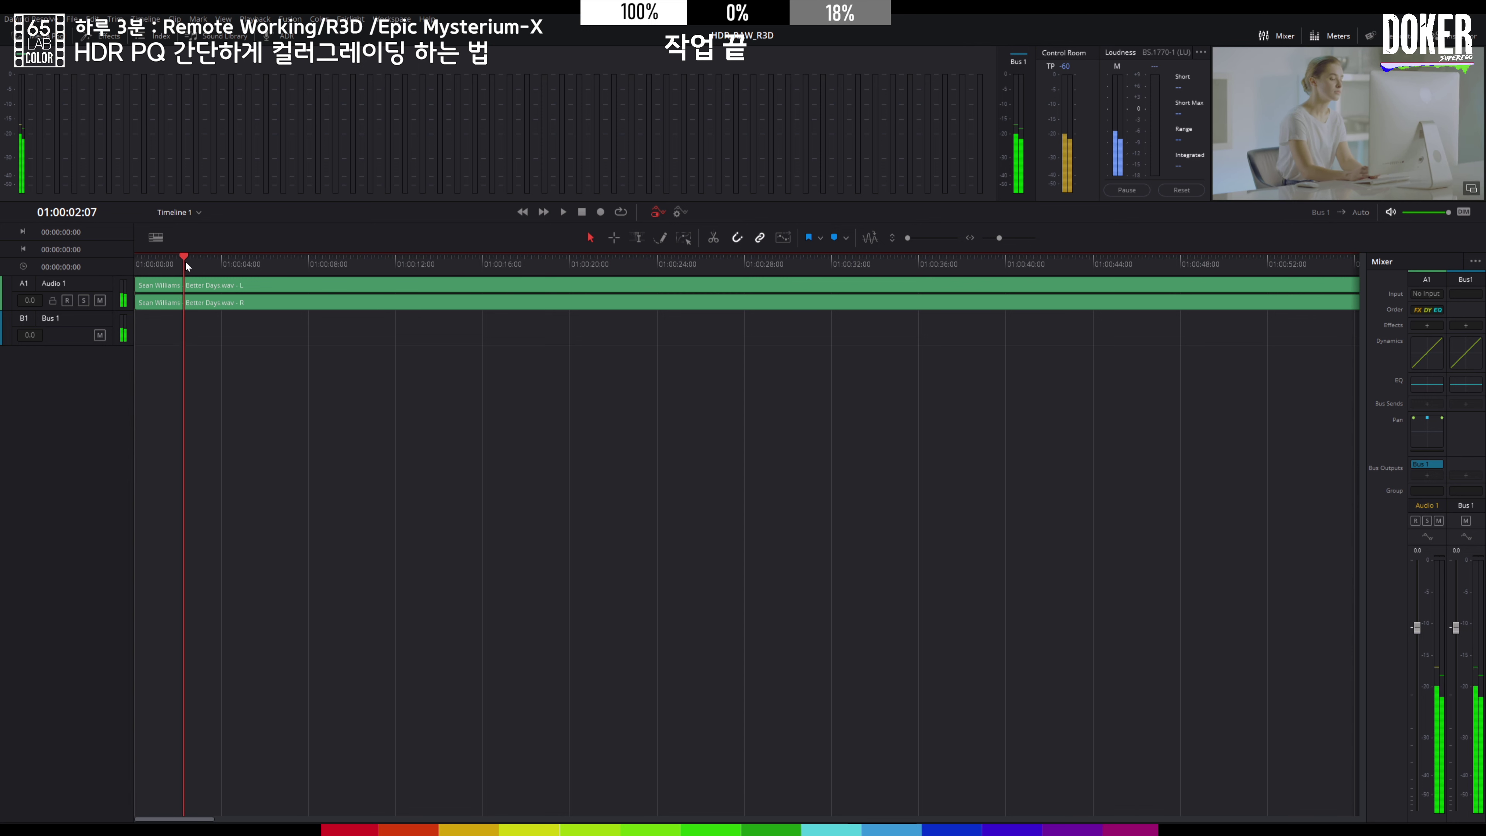
key(space)
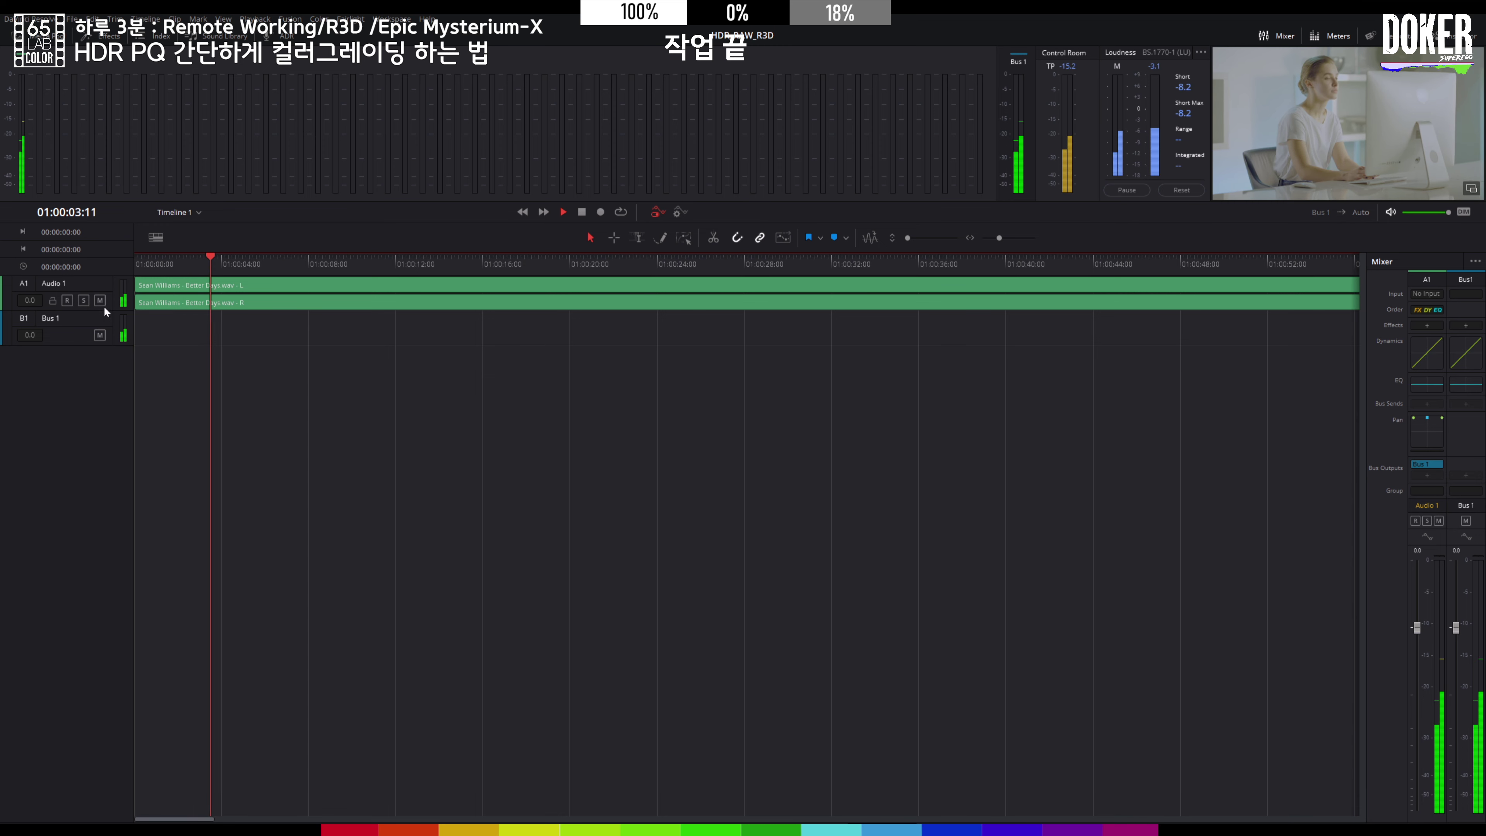
drag(105, 308, 100, 455)
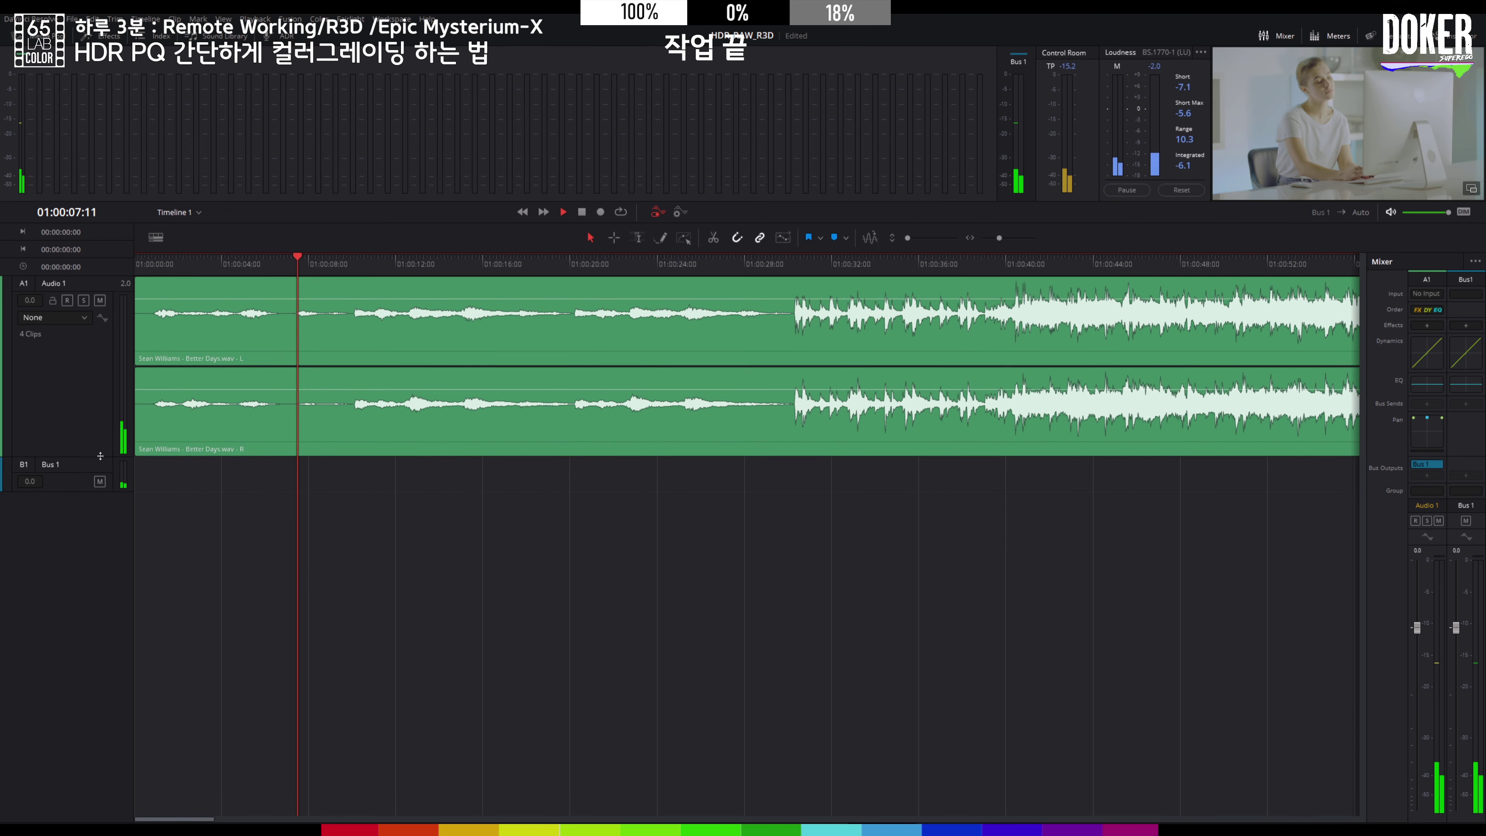
key(space)
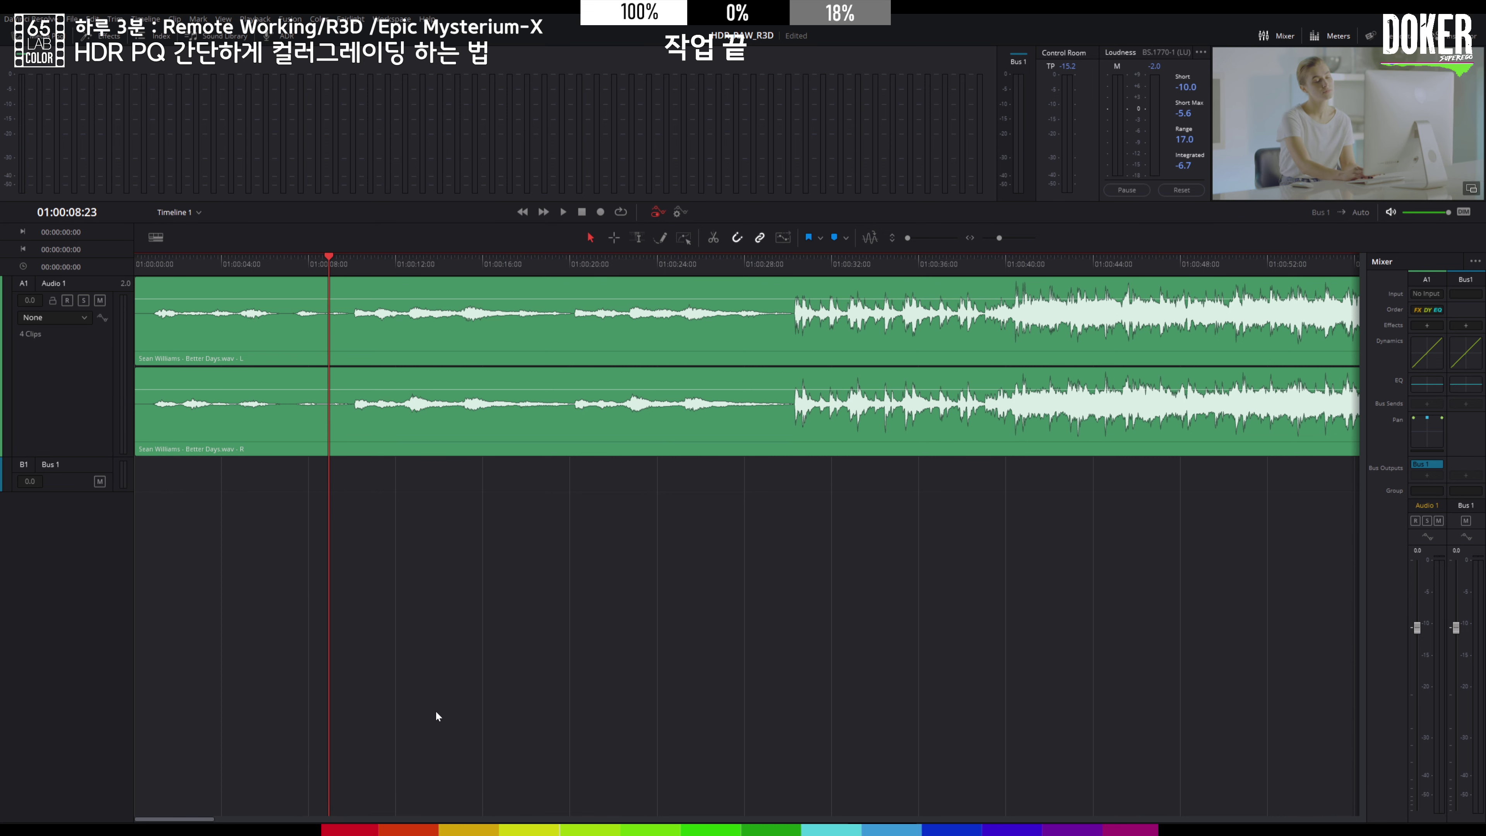
drag(204, 821, 255, 822)
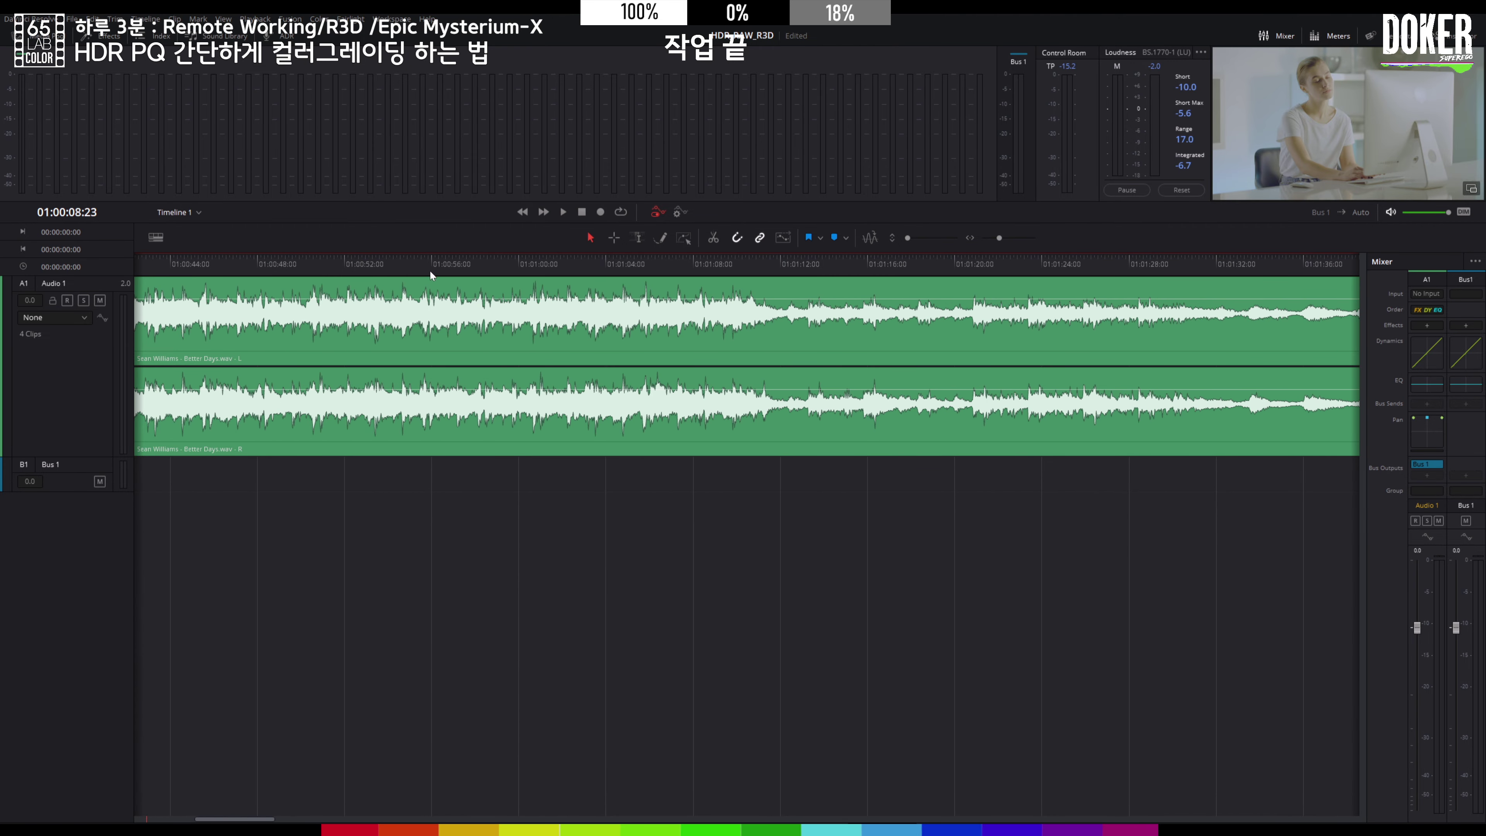
- Adjust the first music clip's volume in small amounts while playing back the section around 01:01:00
drag(429, 271, 484, 304)
key(space)
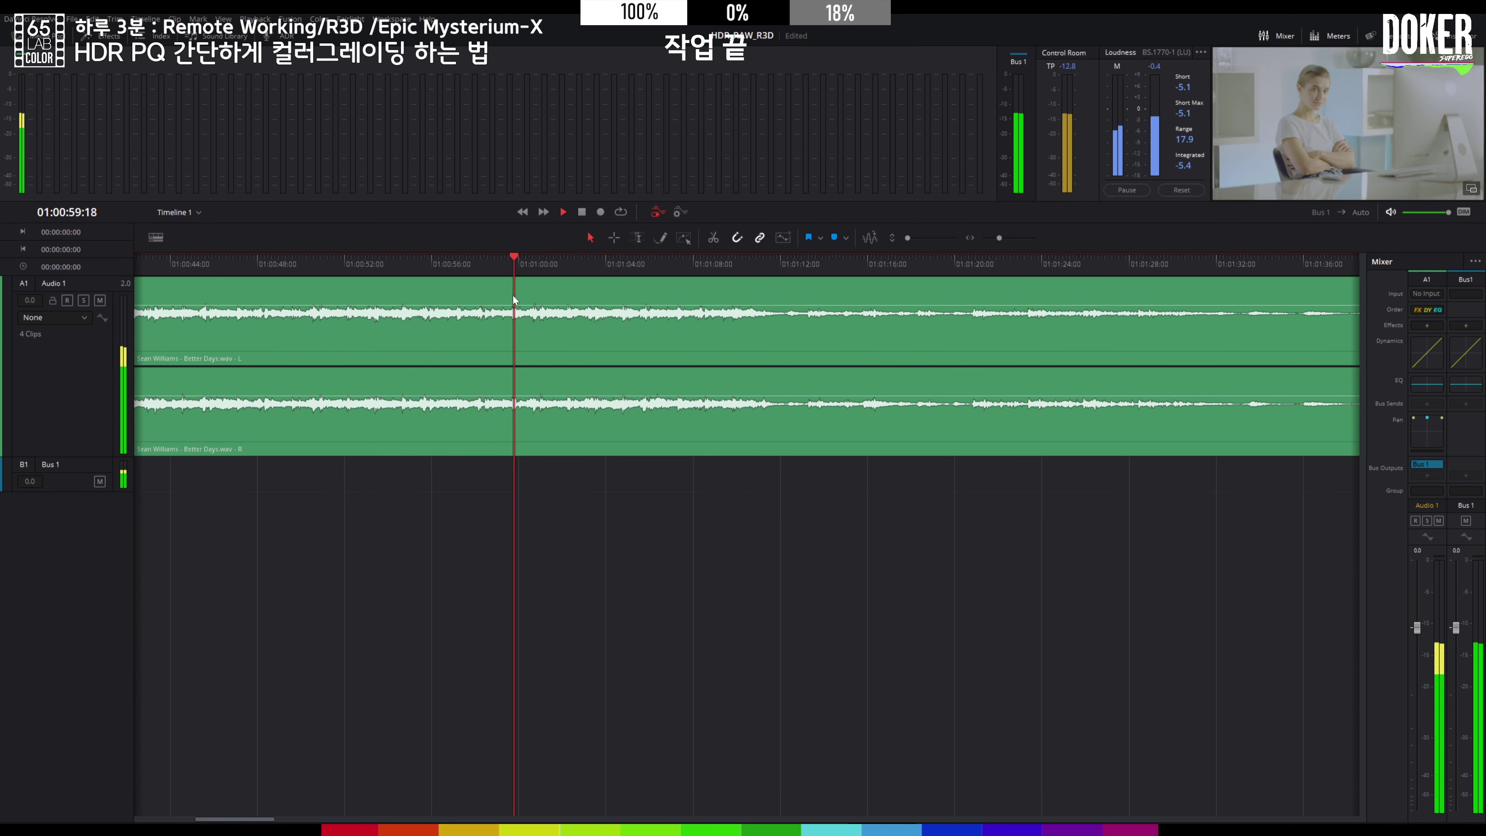
key(space)
drag(516, 303, 517, 300)
key(space)
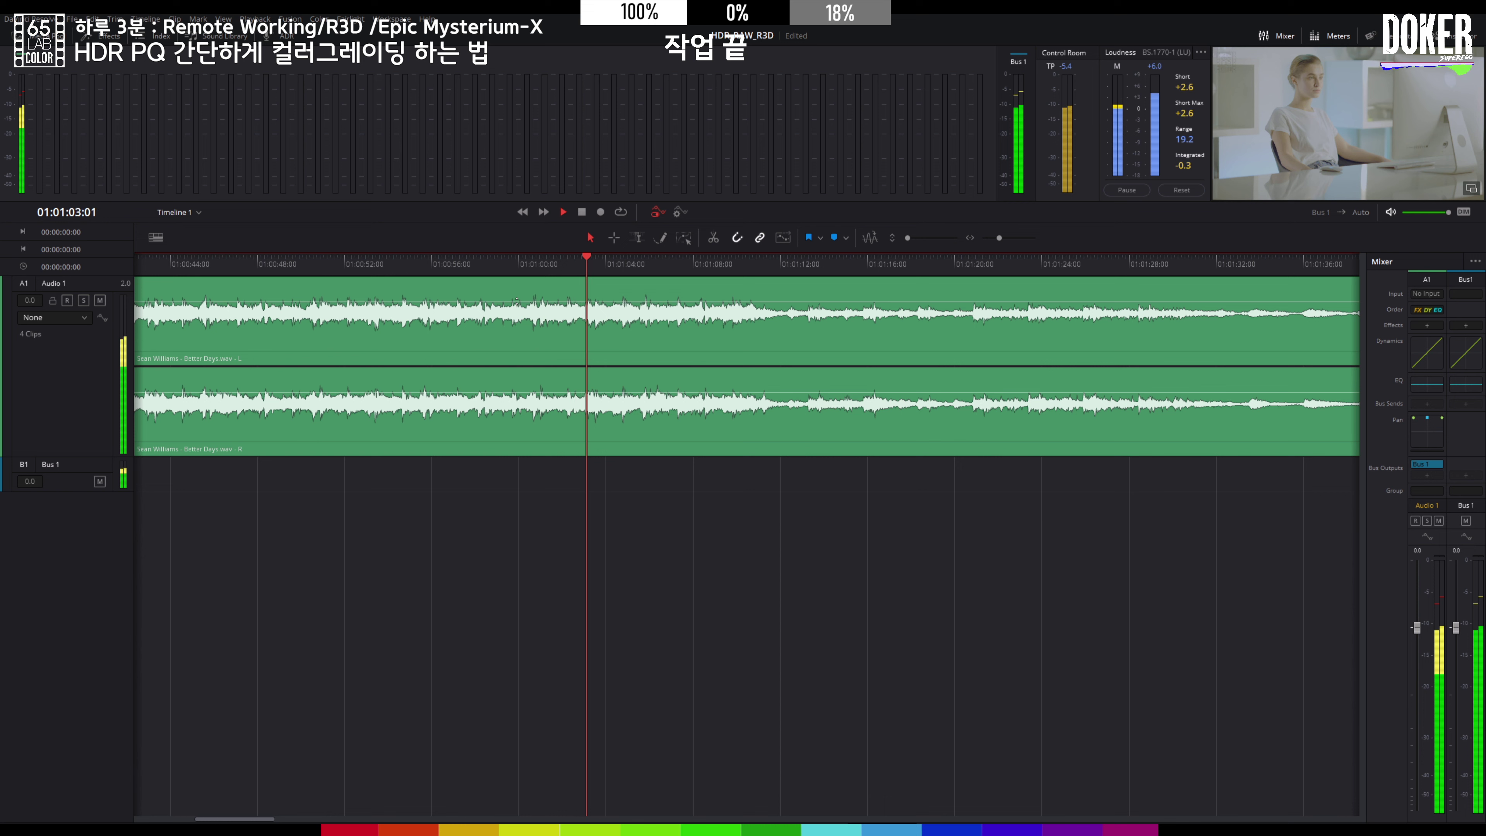
key(space)
drag(517, 301, 516, 302)
key(space)
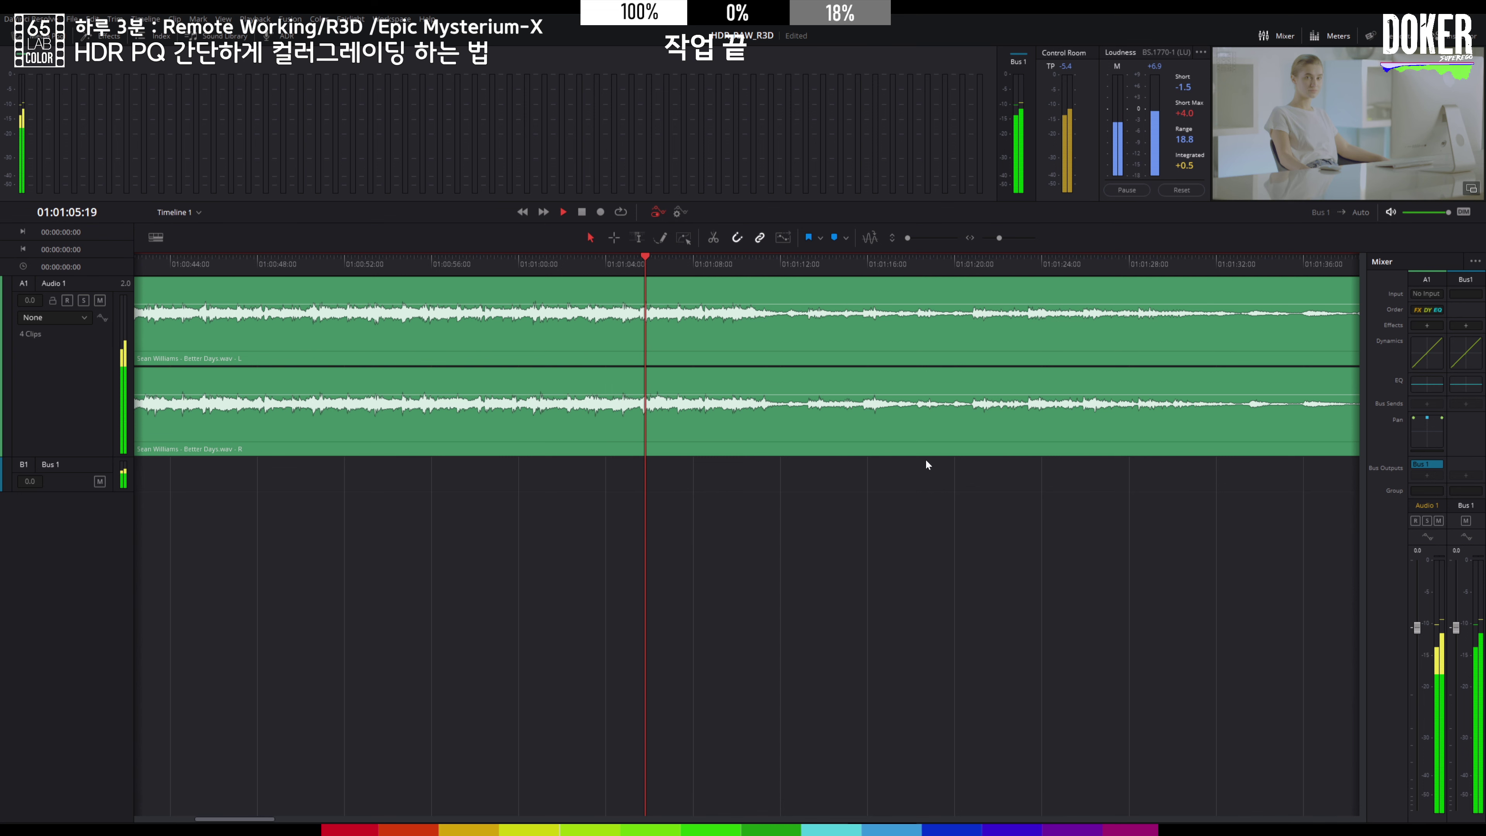
key(space)
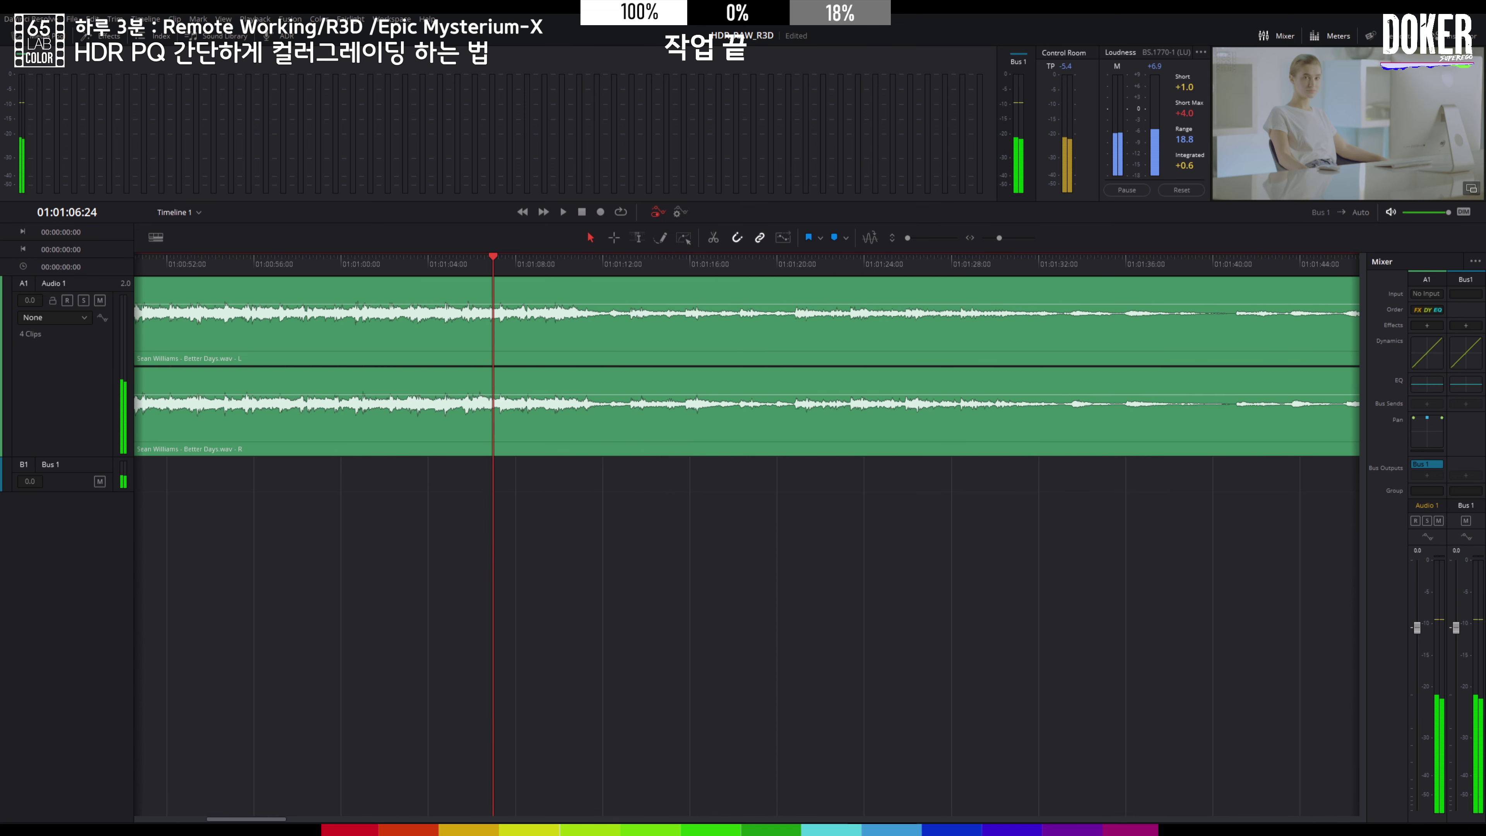
- Delete the three duplicate Better Days clips from Audio 1, keeping only the first one, and save the project
scroll(747, 366, right, 20)
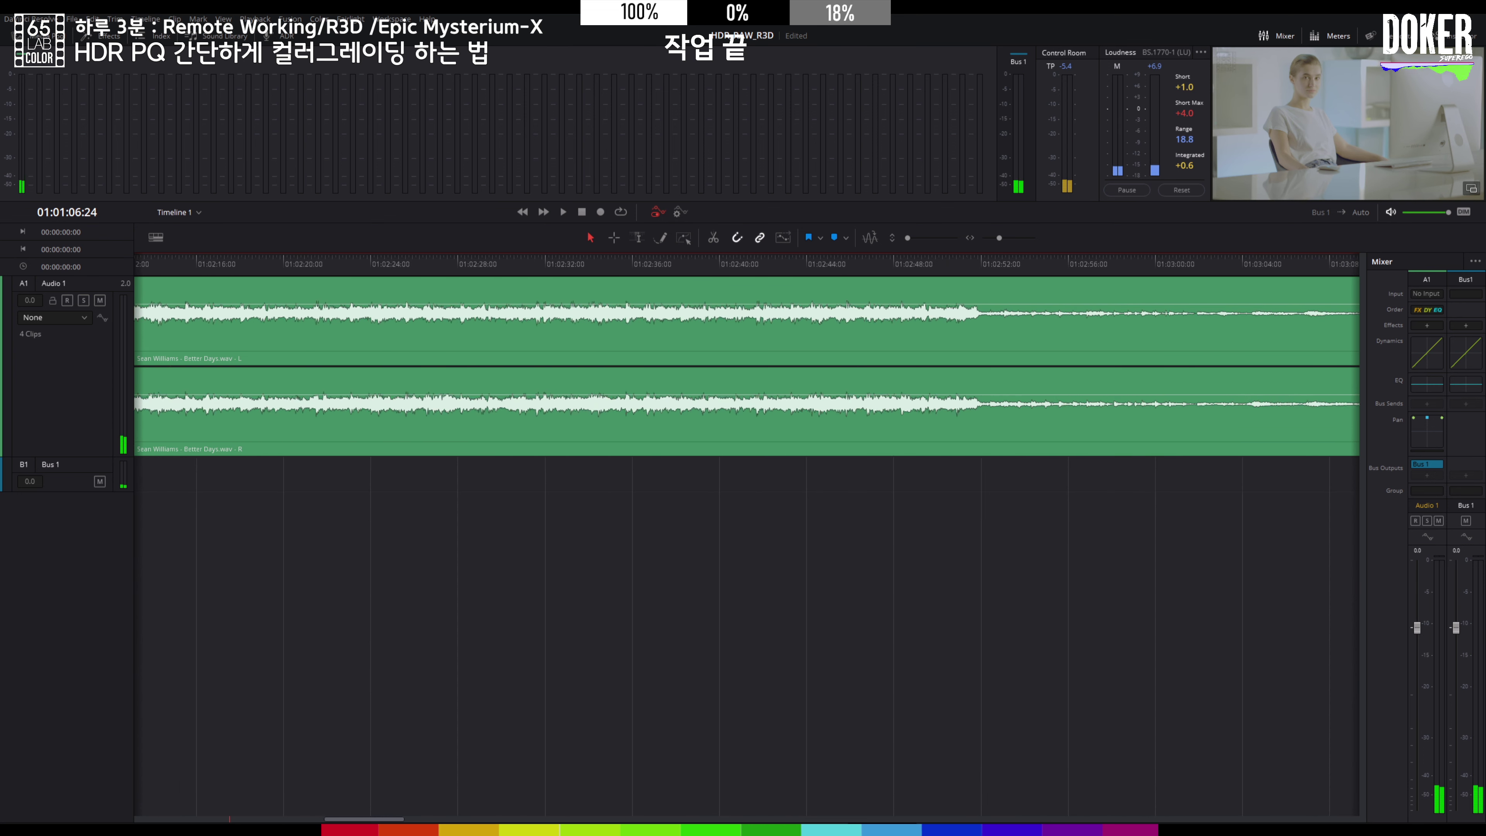
scroll(746, 527, right, 5)
scroll(746, 527, right, 3)
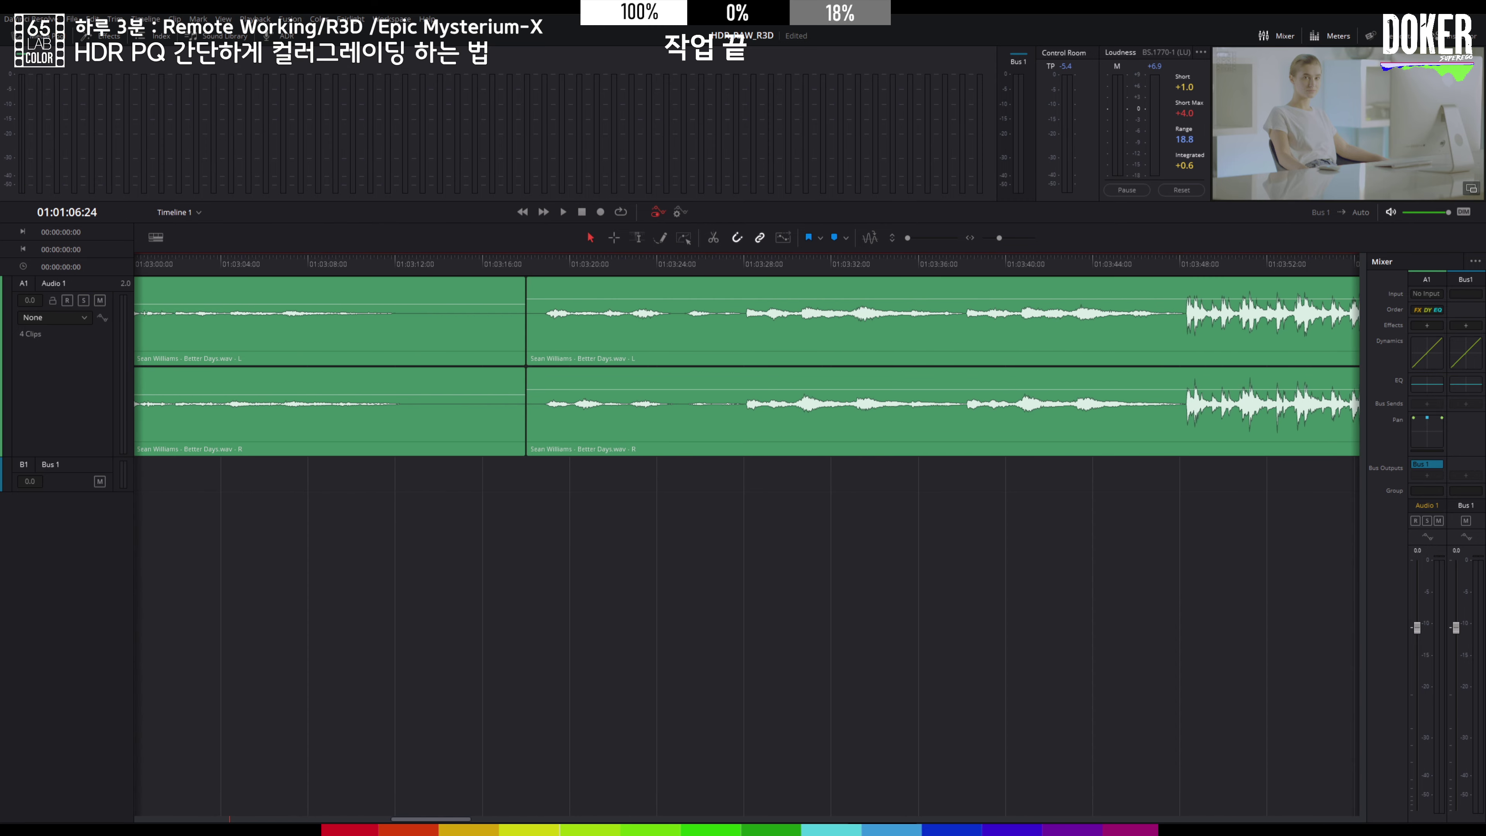
scroll(615, 375, right, 2)
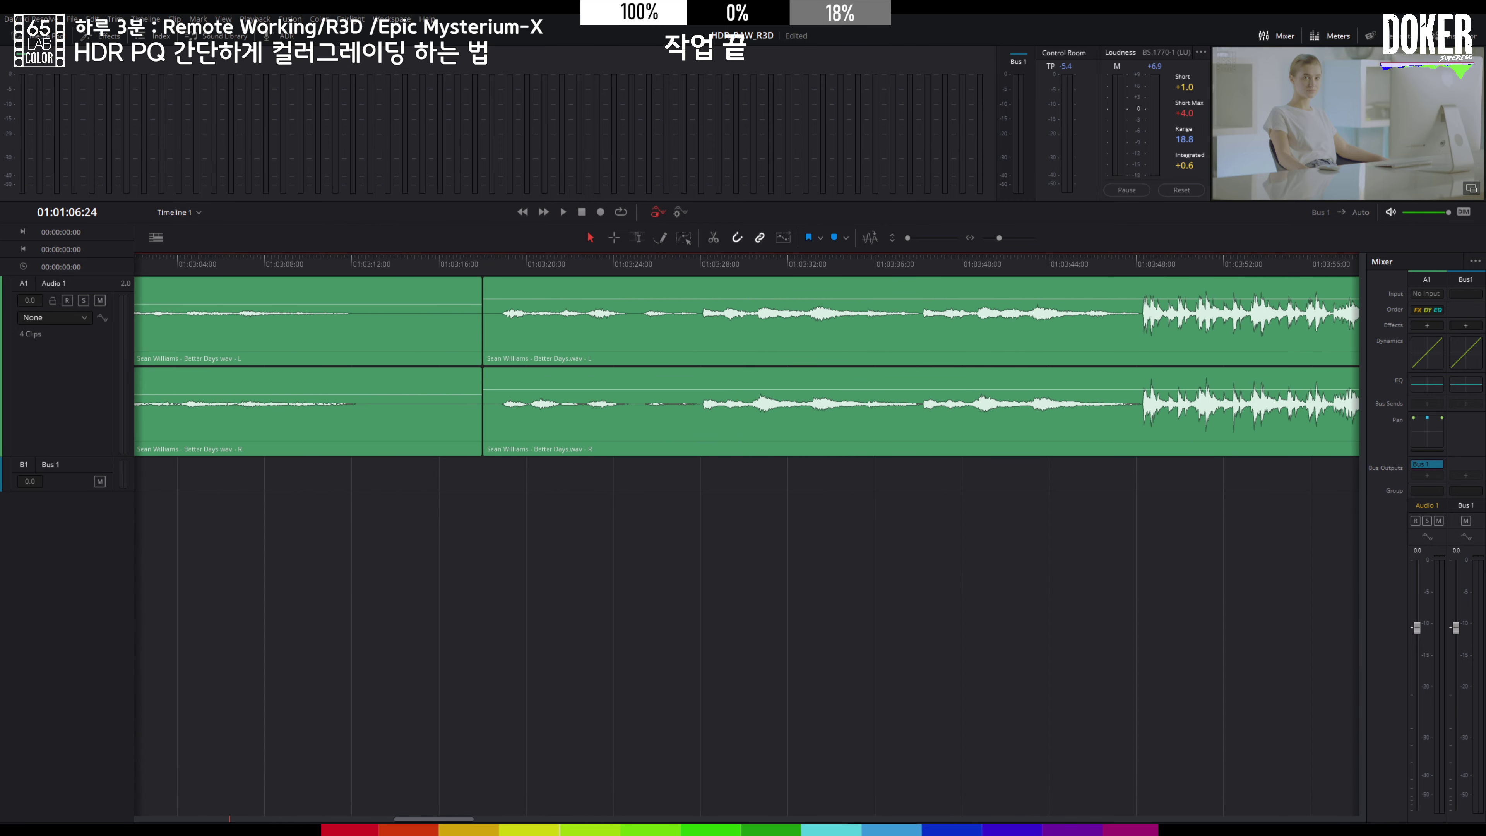
click(626, 337)
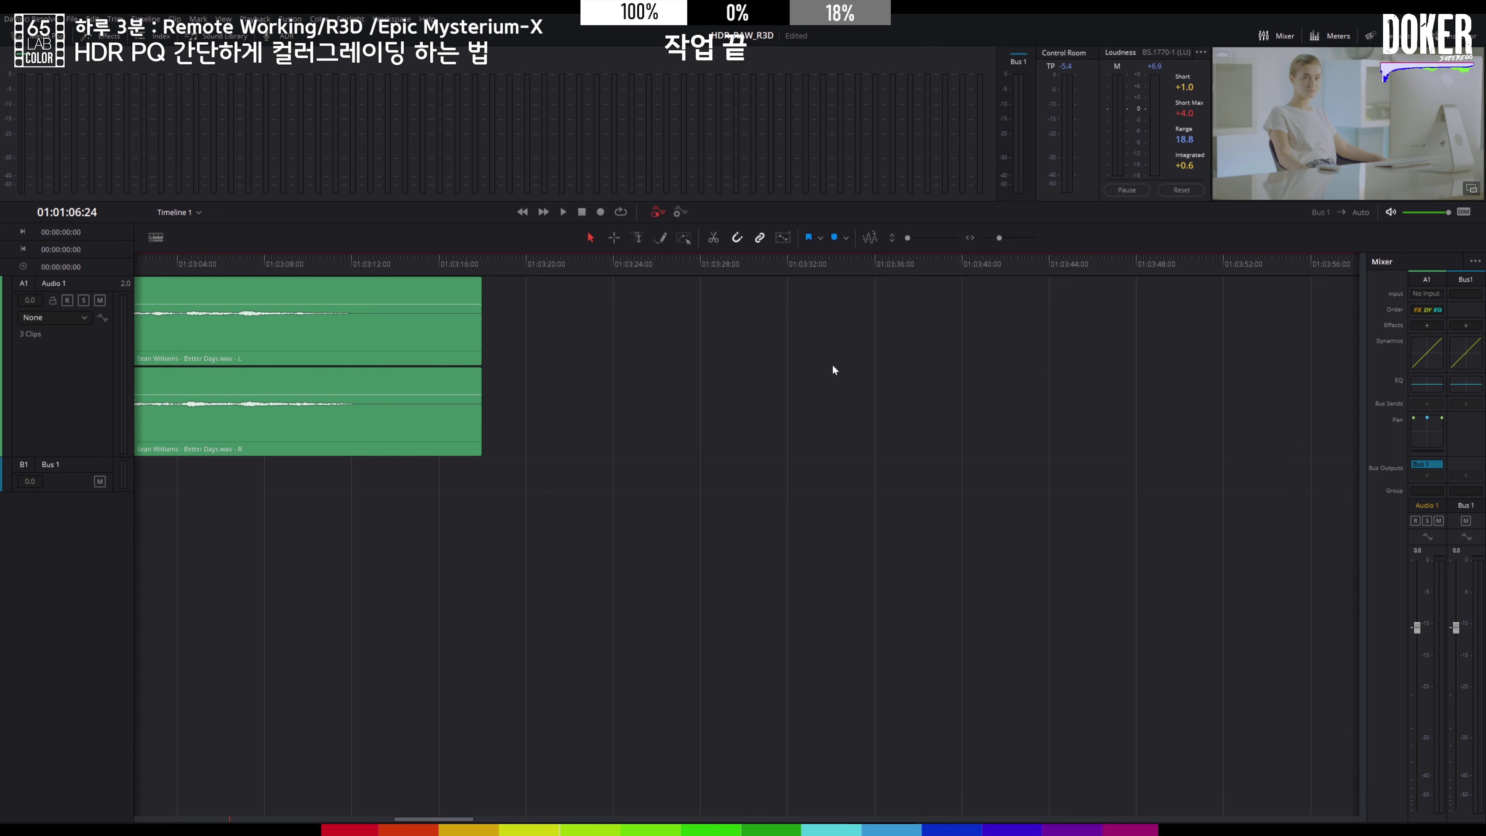
key(ctrl+s)
click(530, 830)
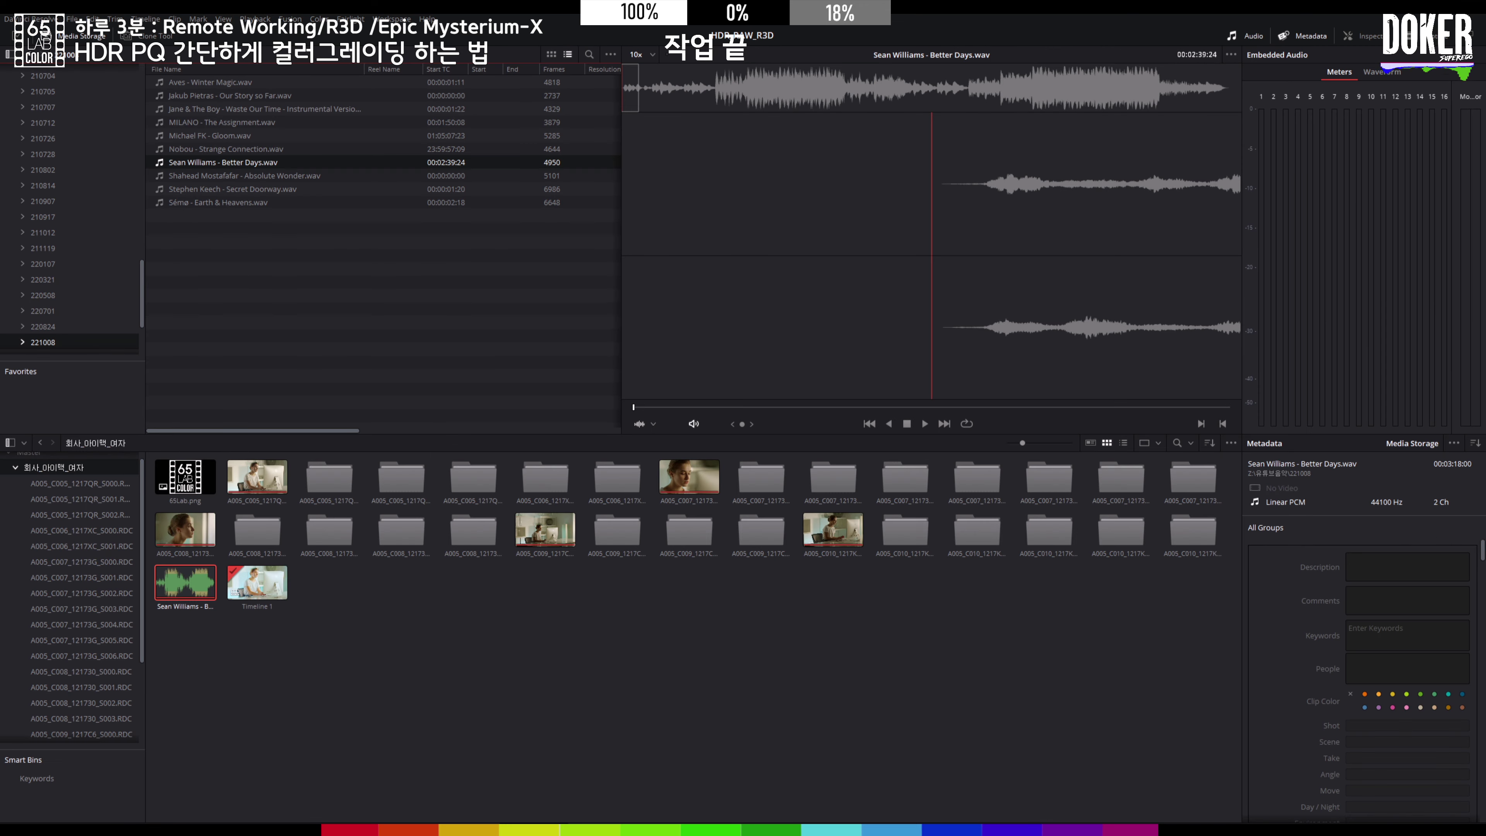
click(657, 824)
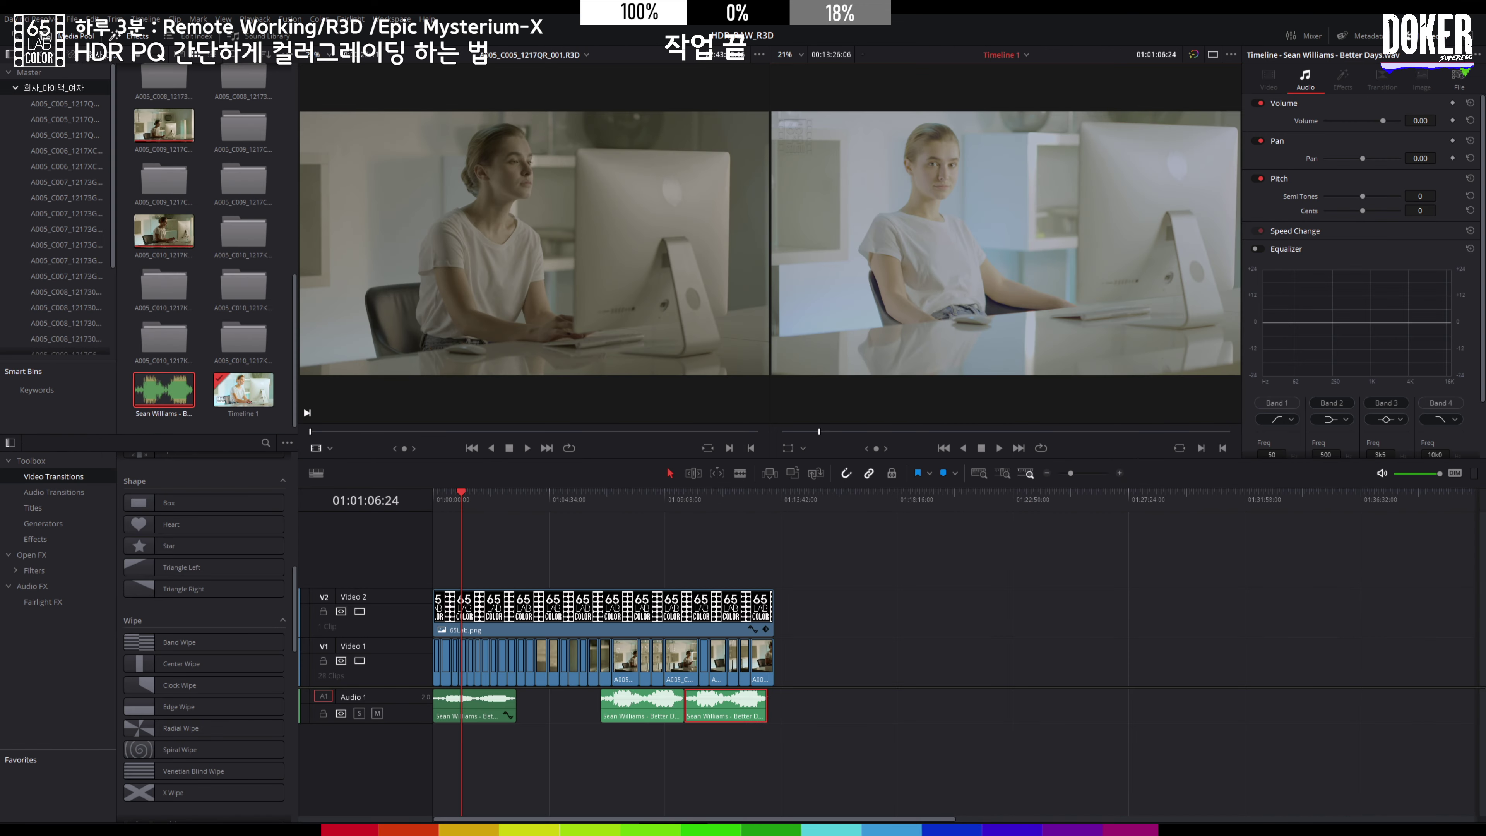
drag(594, 758, 736, 715)
key(Delete)
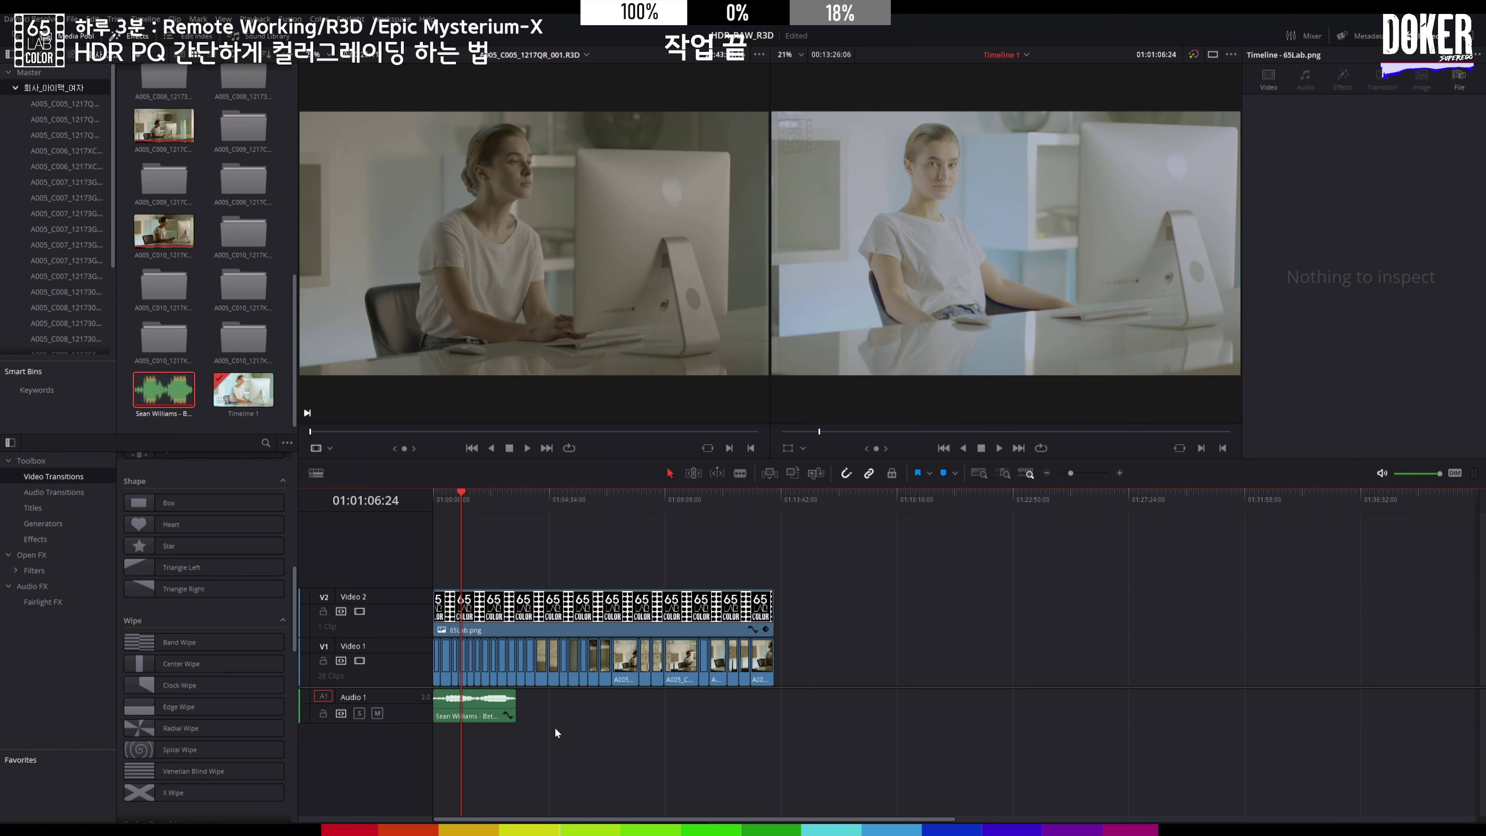
- On the Fairlight page, fine-tune the remaining music clip's volume to -2.70 during playback and save the project
click(483, 711)
key(shift+6)
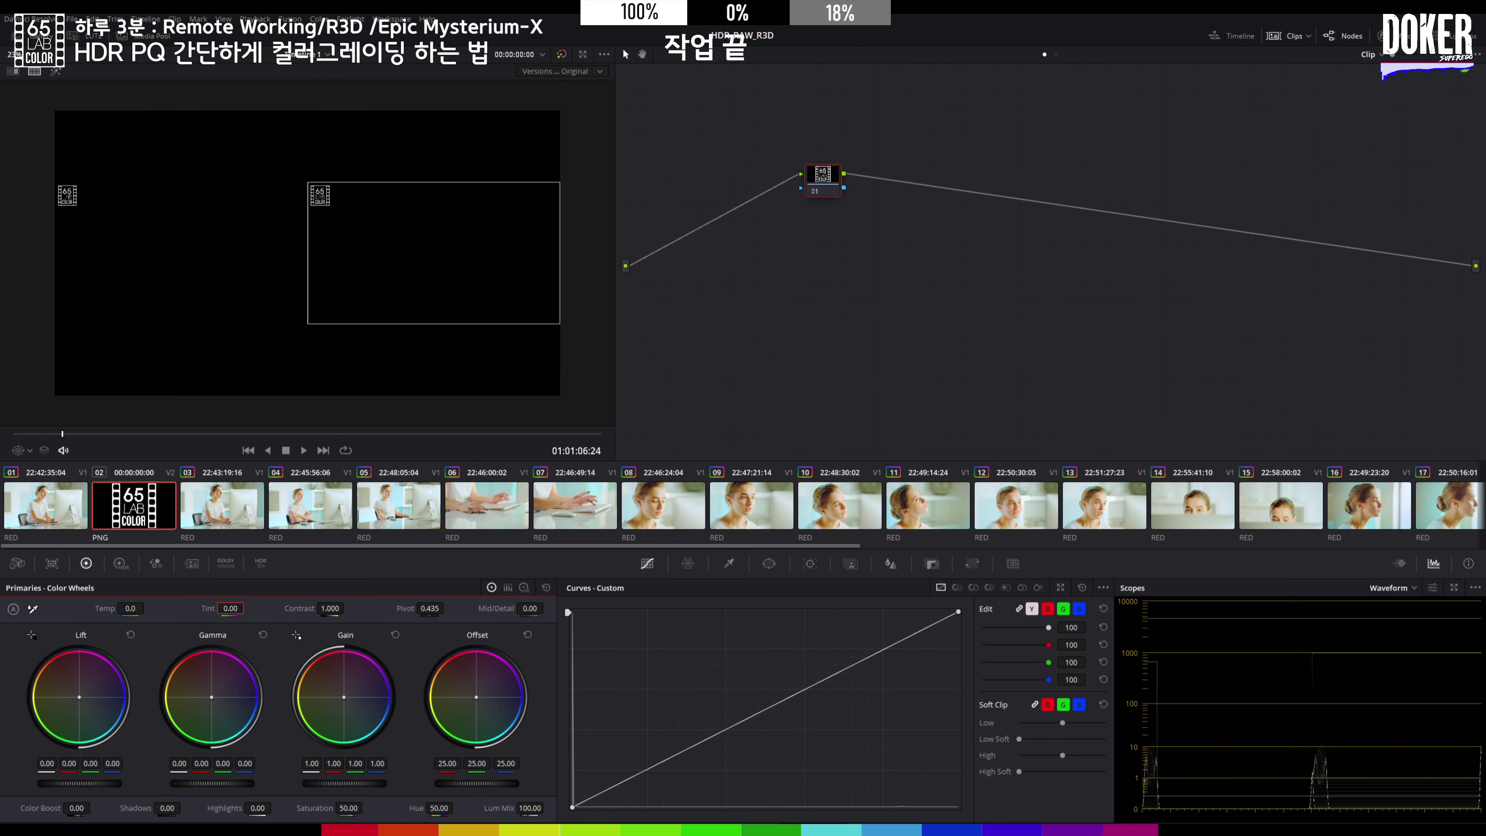
key(shift+7)
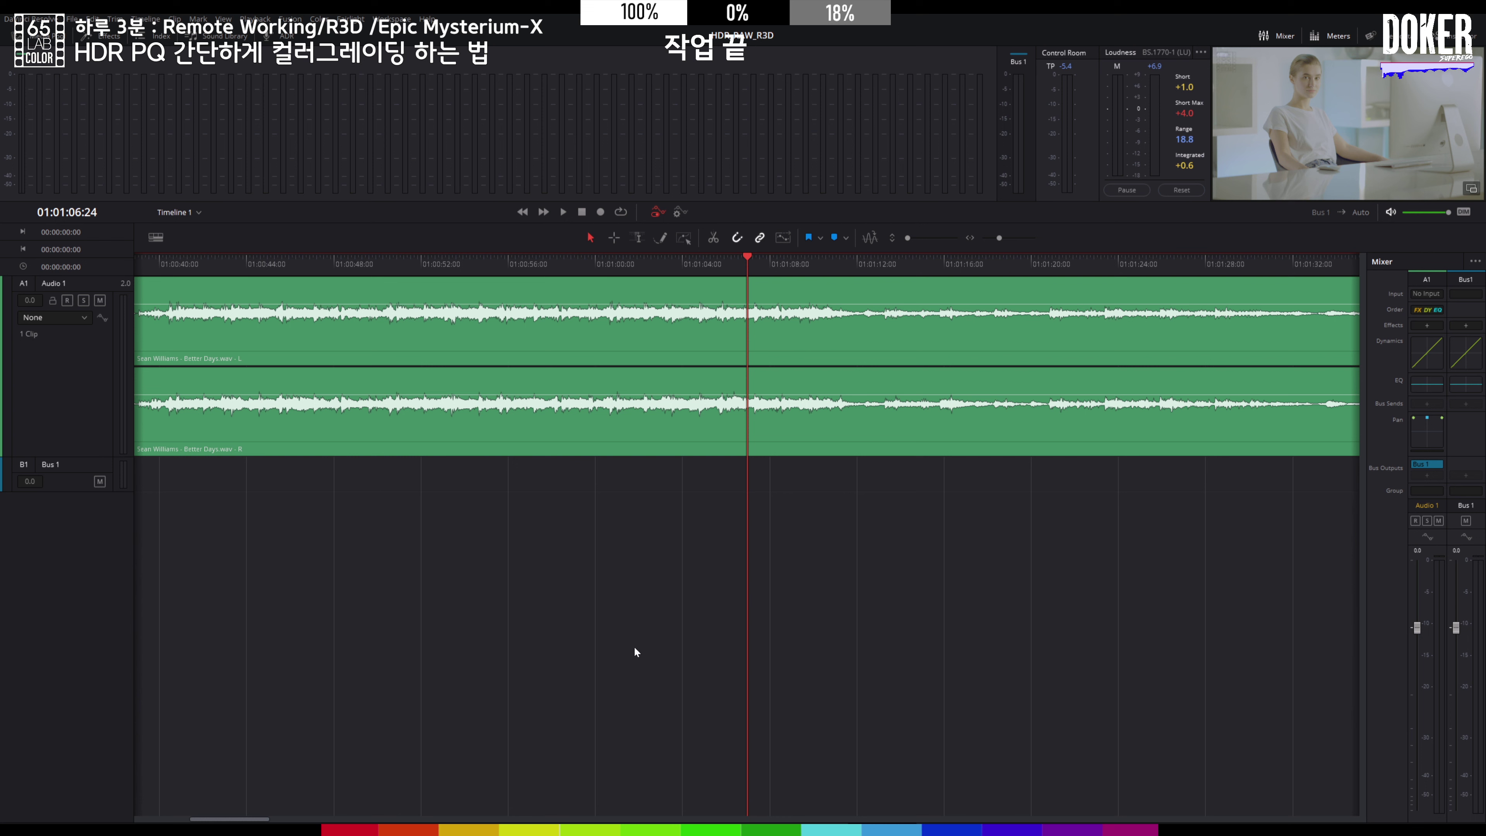
drag(700, 394, 700, 390)
key(space)
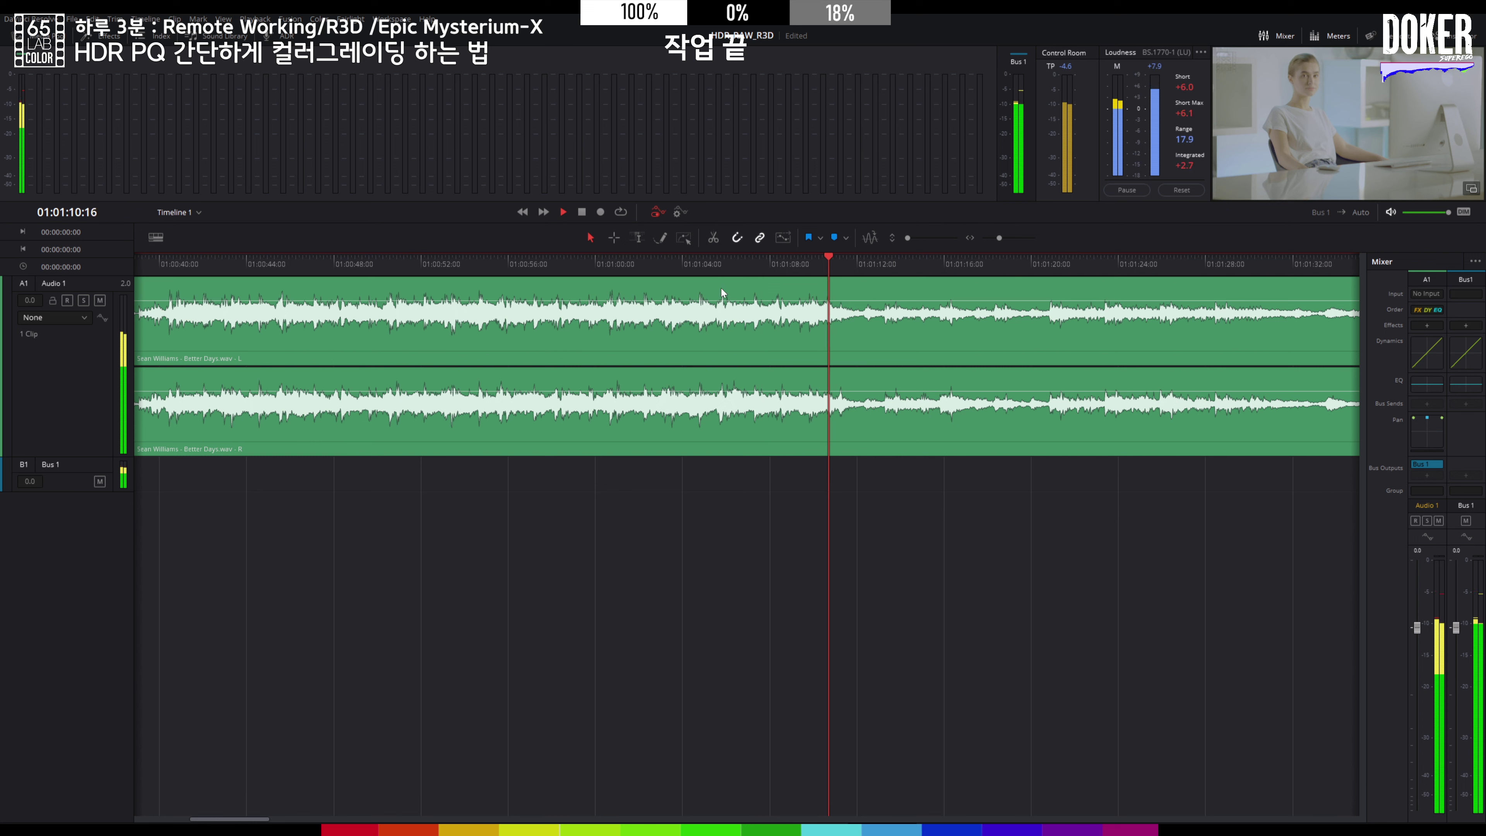
drag(720, 301, 719, 303)
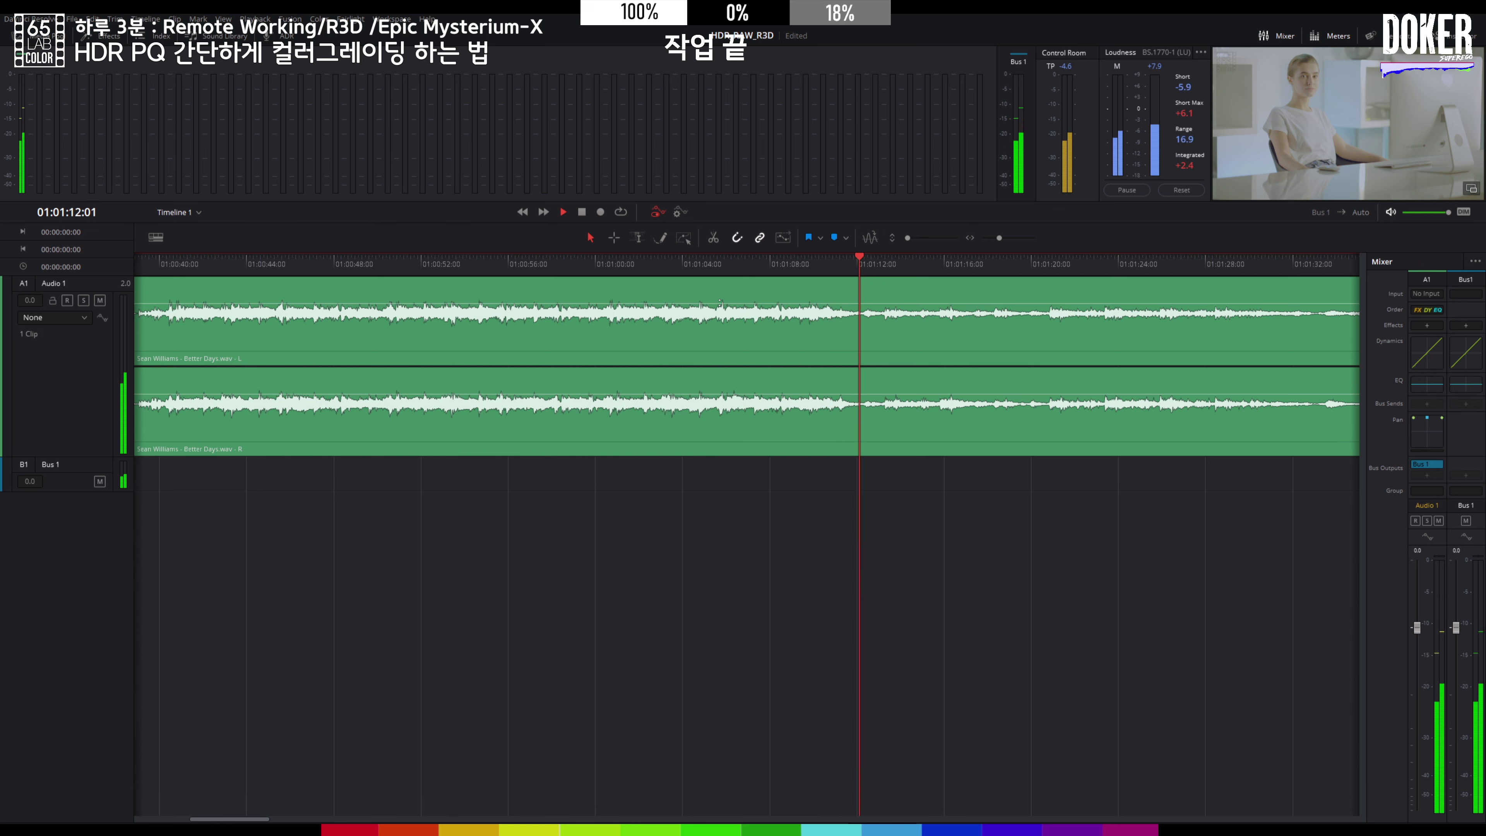
drag(720, 303, 720, 297)
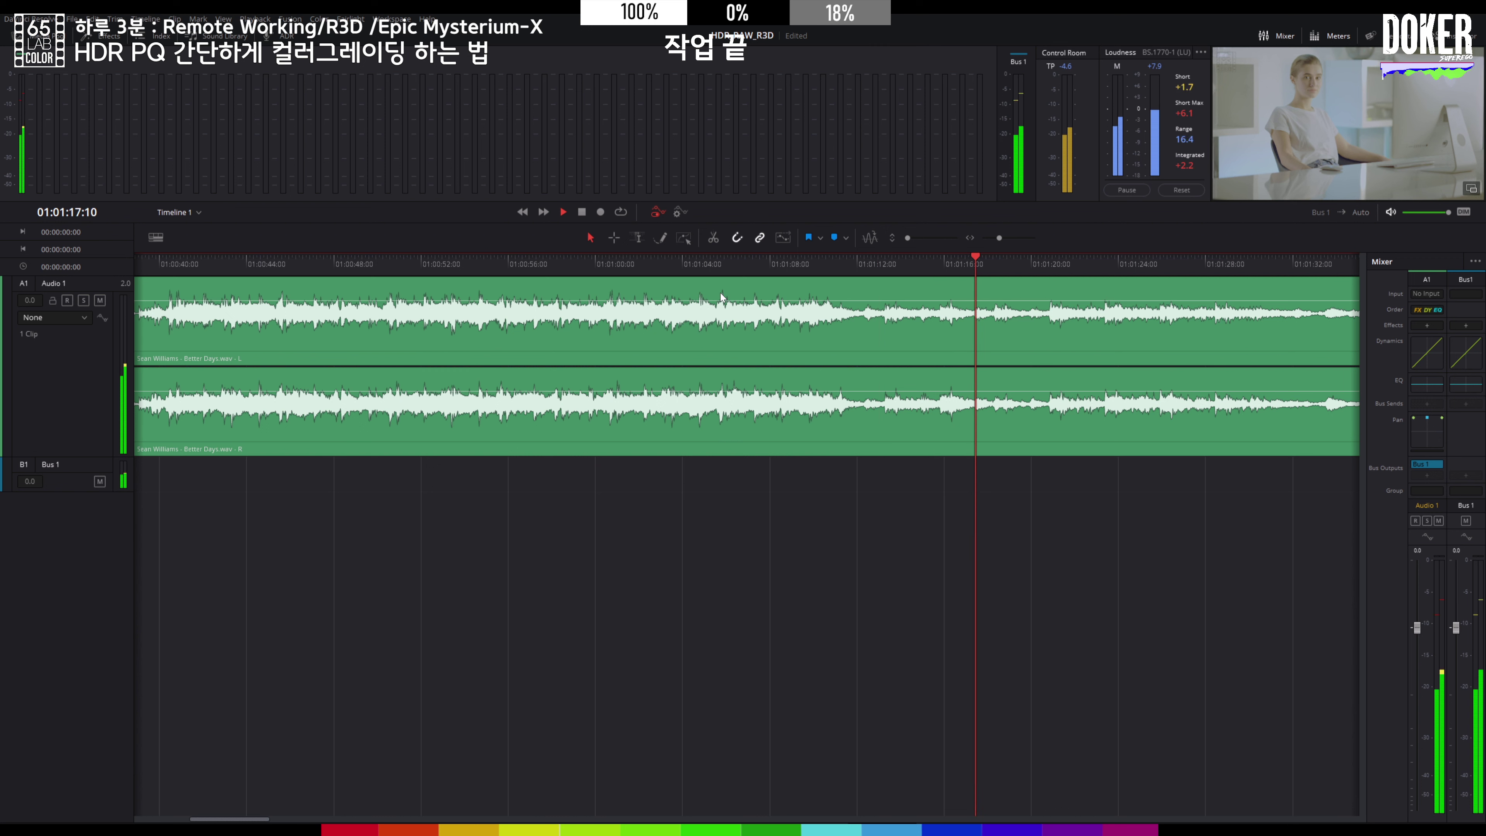
key(space)
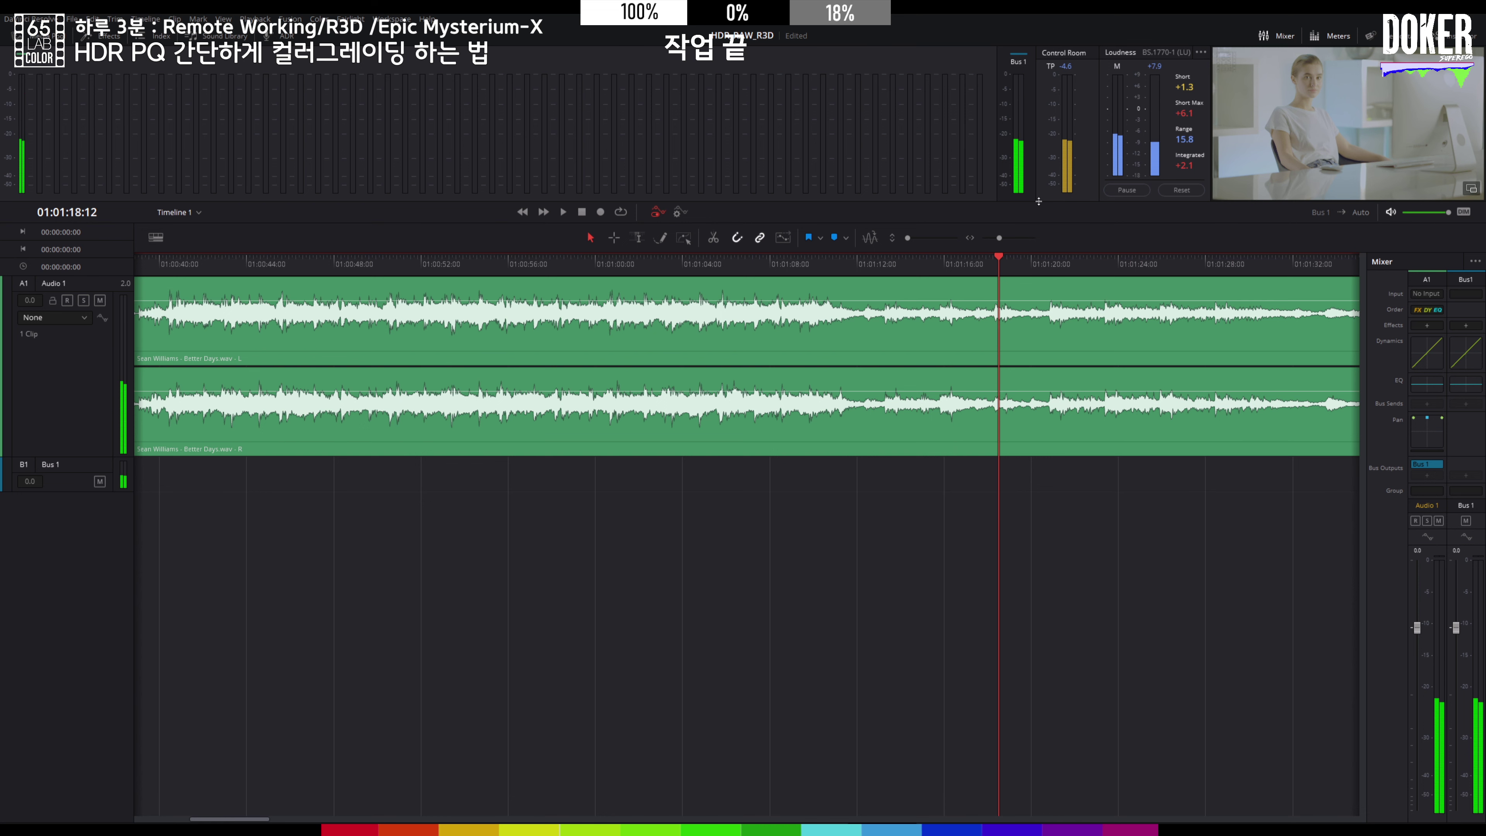
key(ctrl+s)
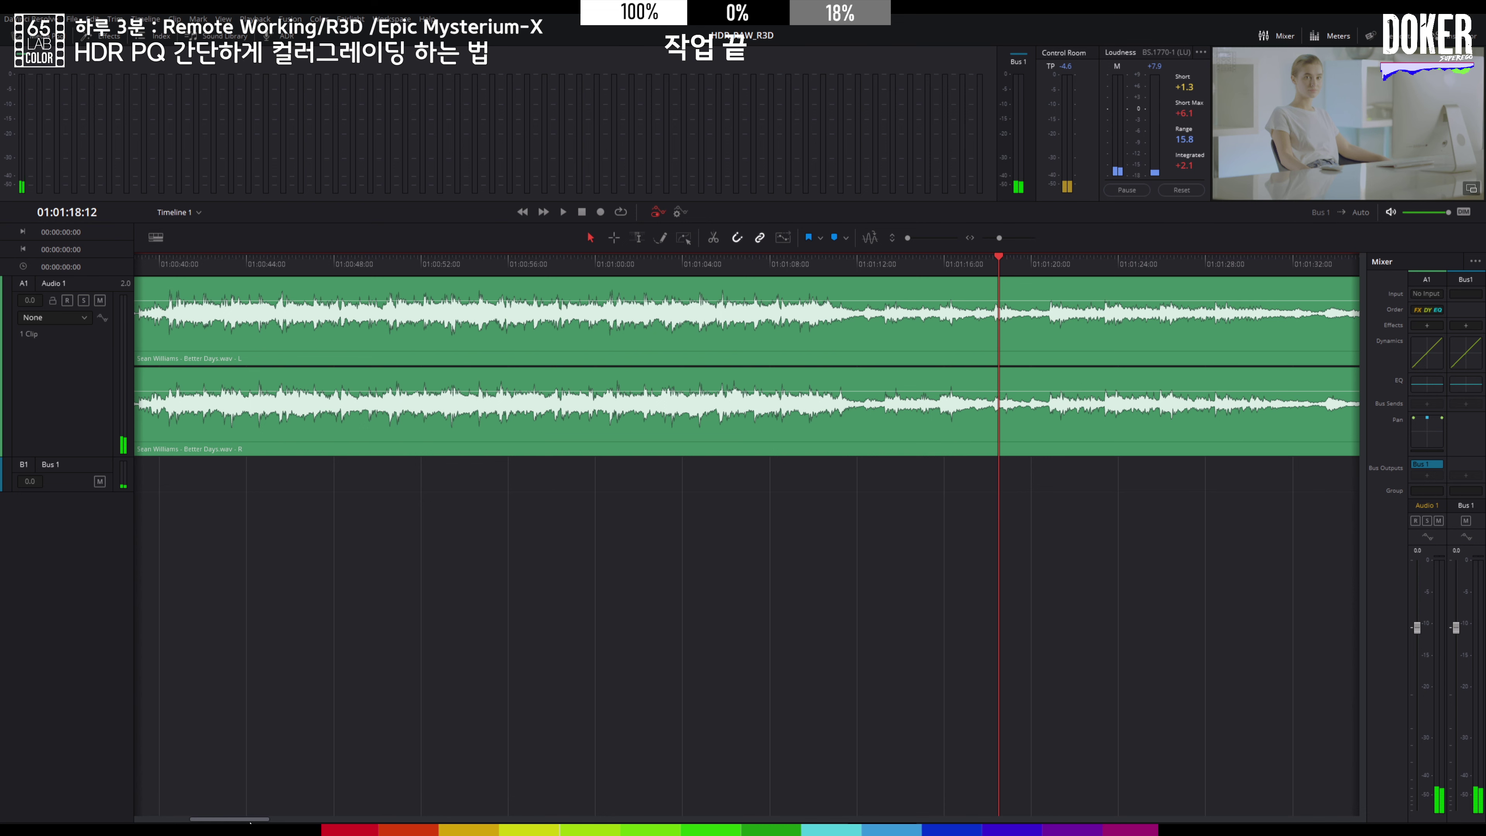
- Duplicate the volume-adjusted music clip and place the copy directly after the original on Audio 1 on the Edit page
drag(251, 819, 438, 819)
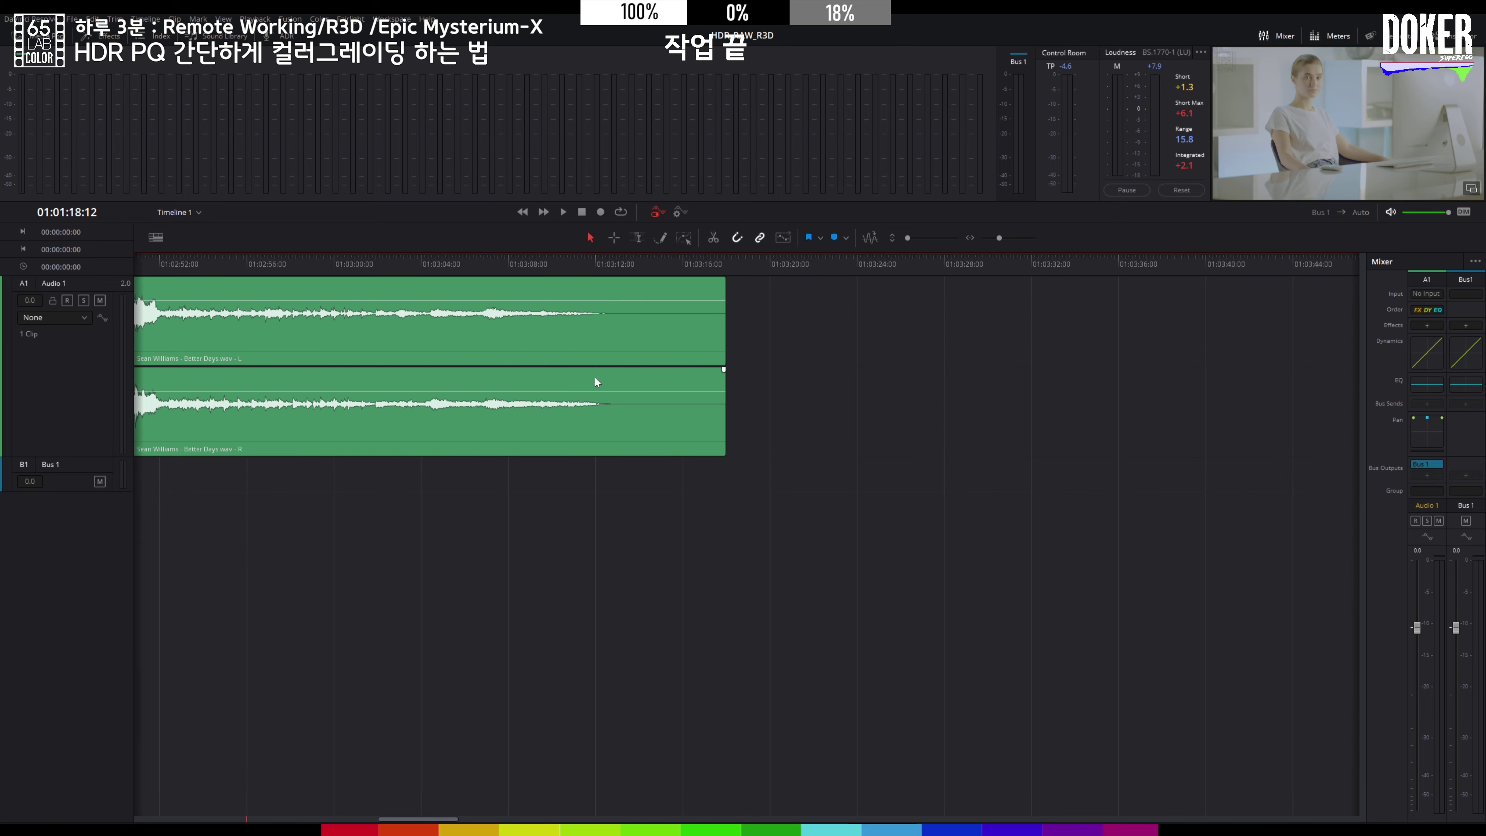
drag(593, 378, 1122, 560)
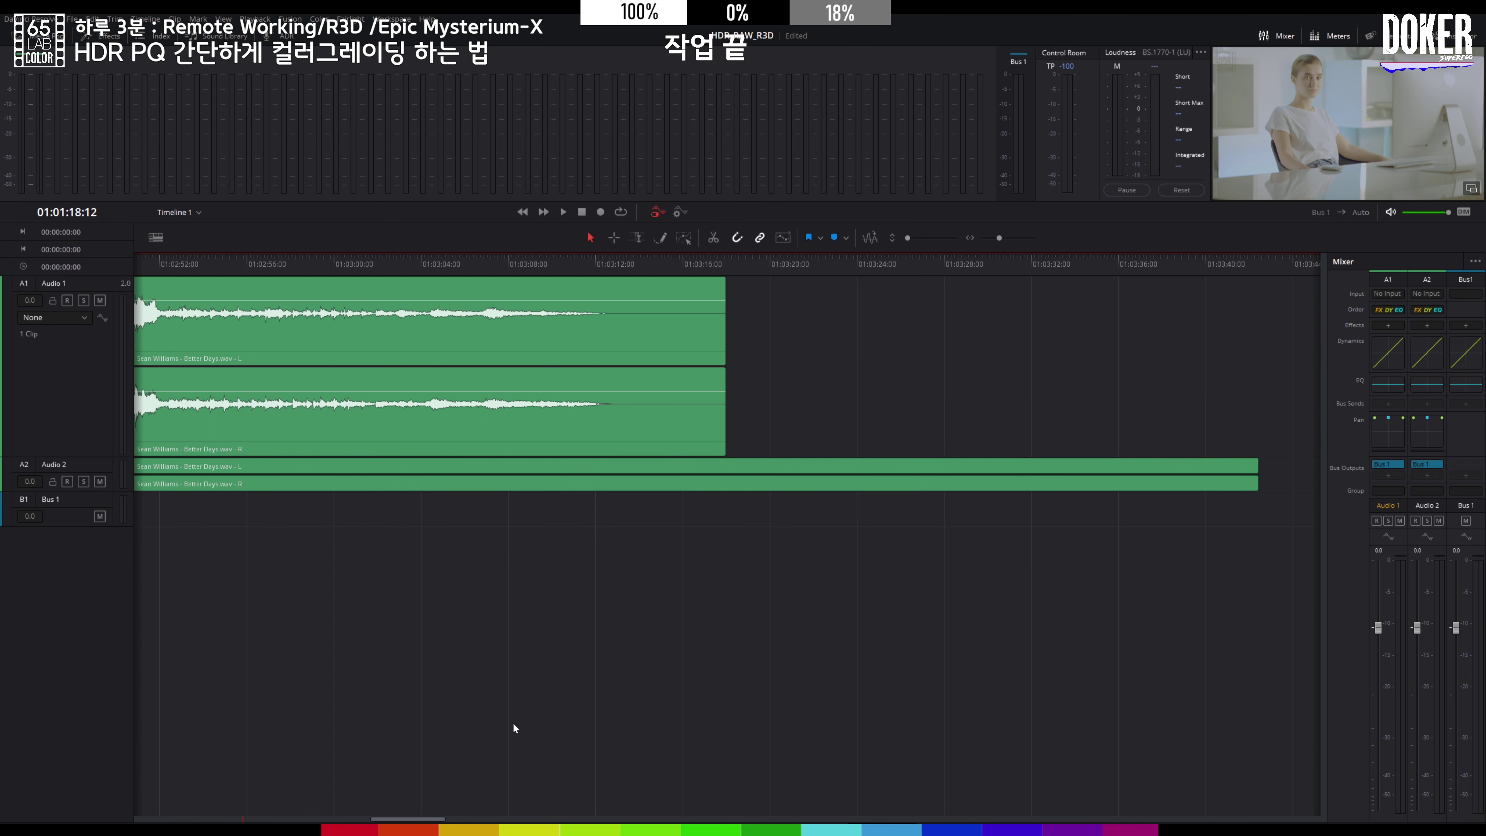
drag(539, 472, 801, 466)
key(ctrl+z)
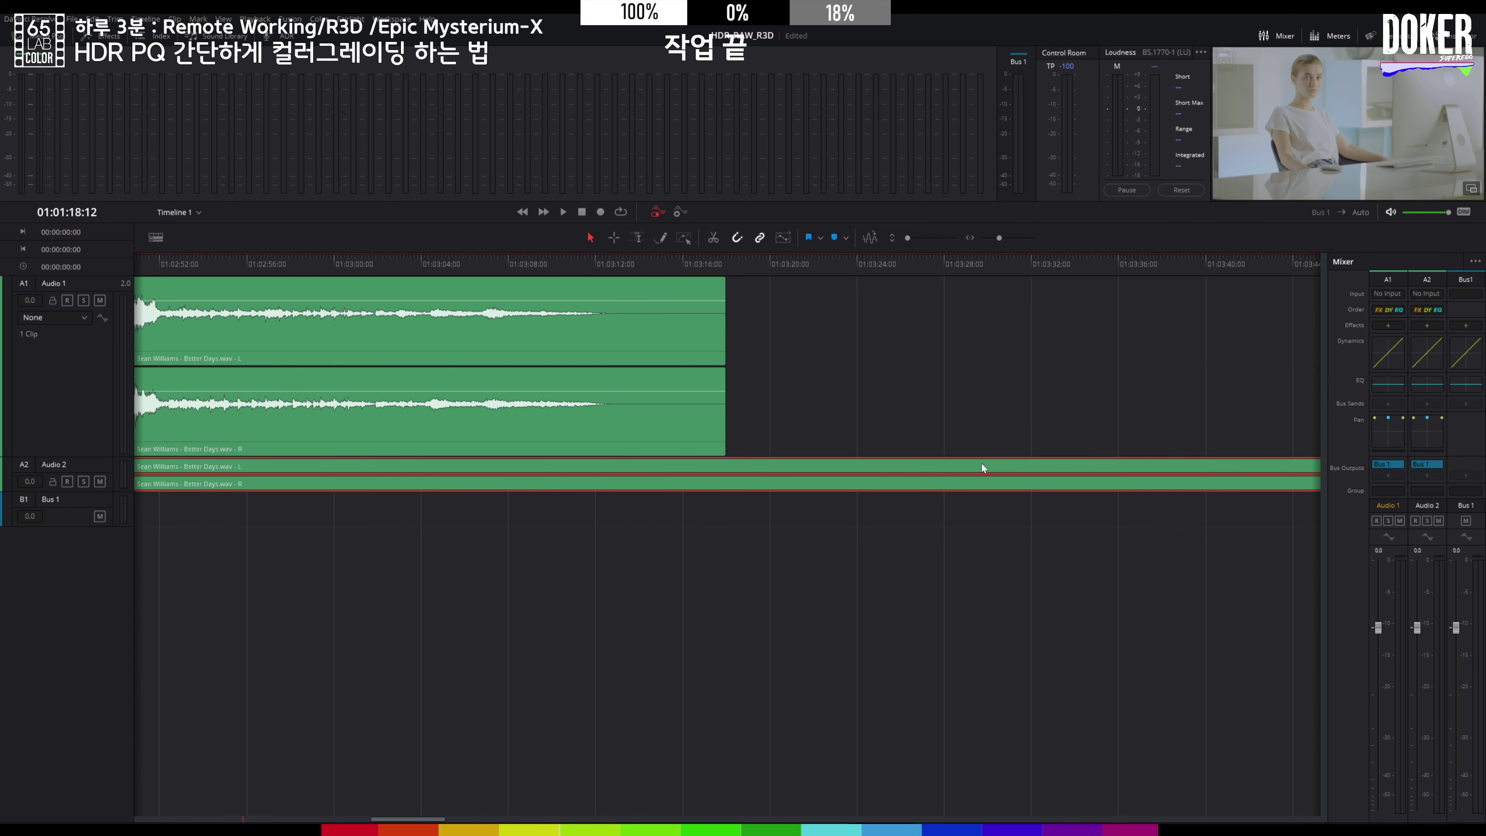
click(694, 829)
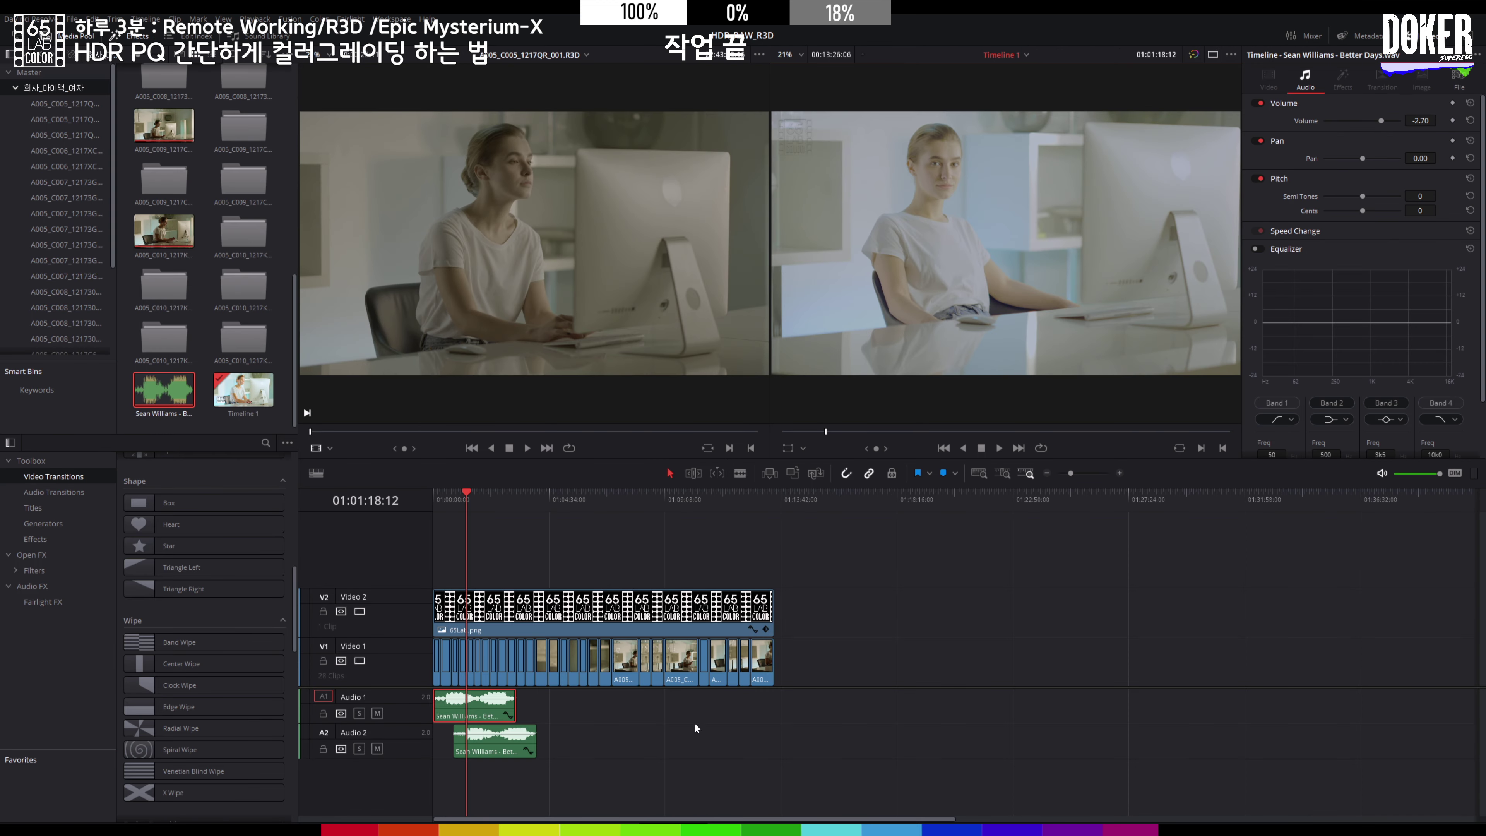
click(494, 746)
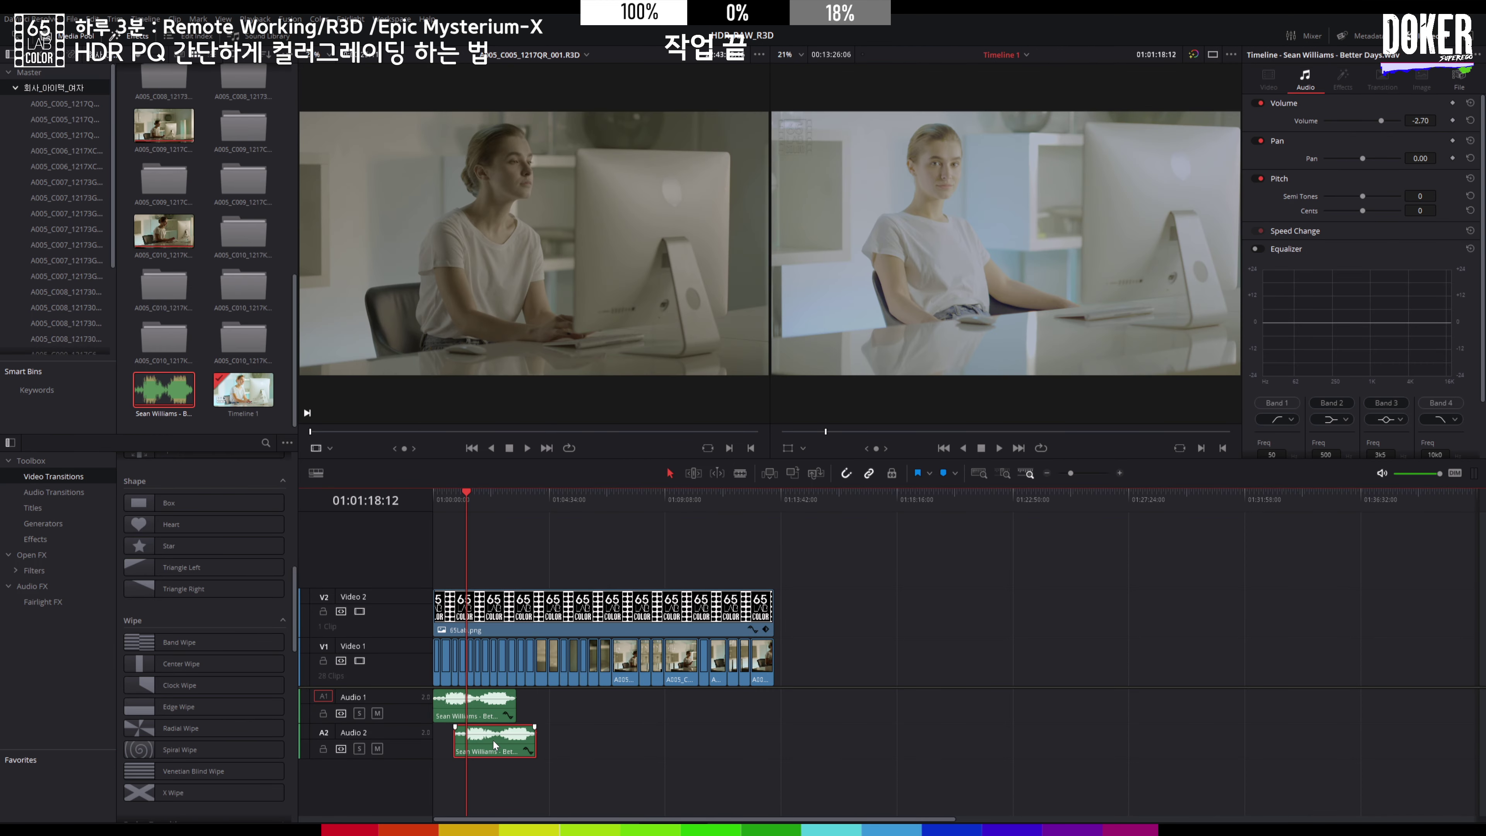
drag(495, 744, 563, 705)
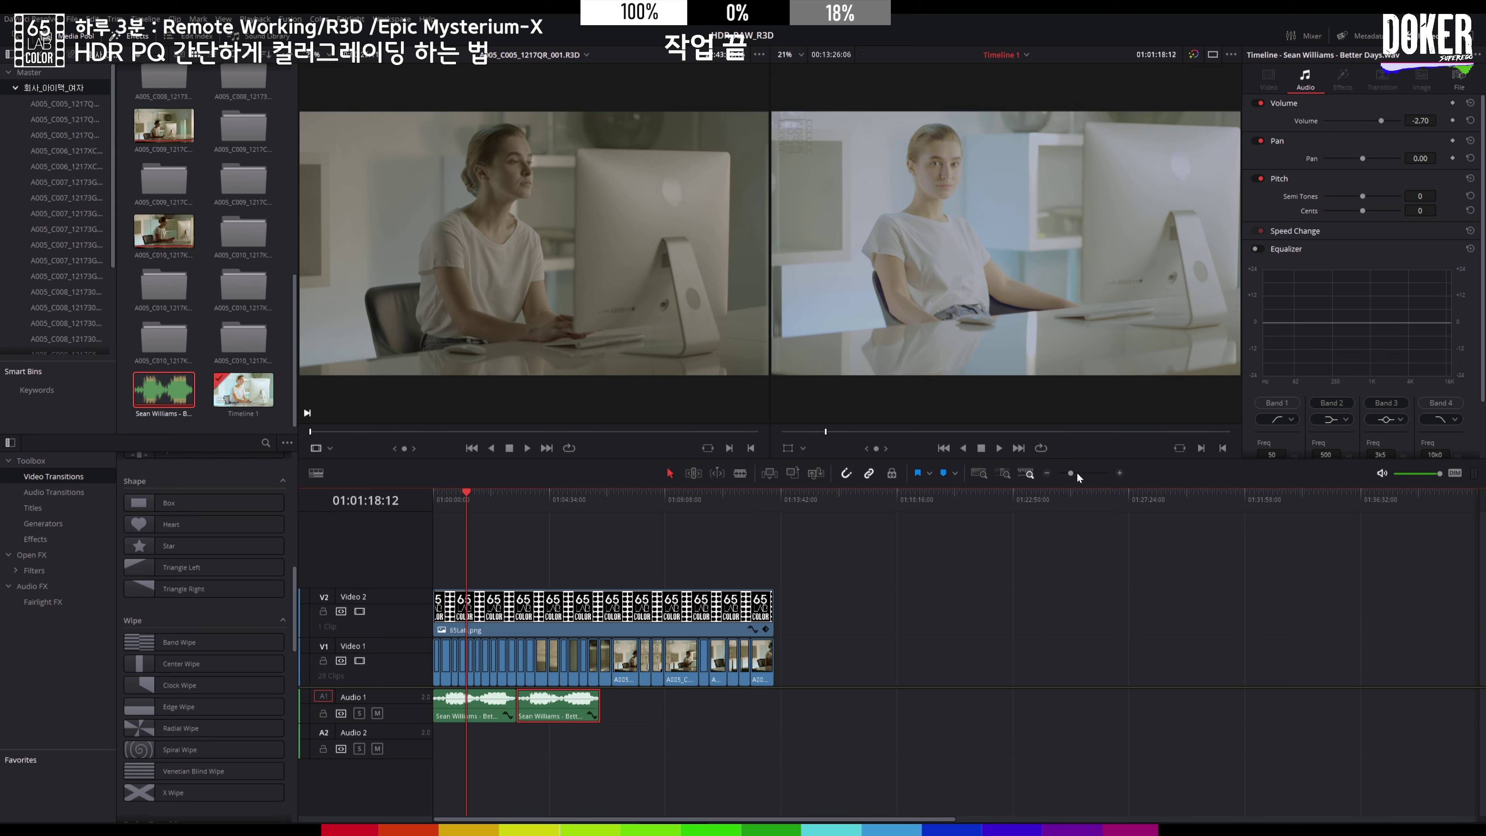
- Copy the music clip end to end until Audio 1 holds four clips, removing the extra copy beyond the video's end
drag(1071, 473, 1080, 476)
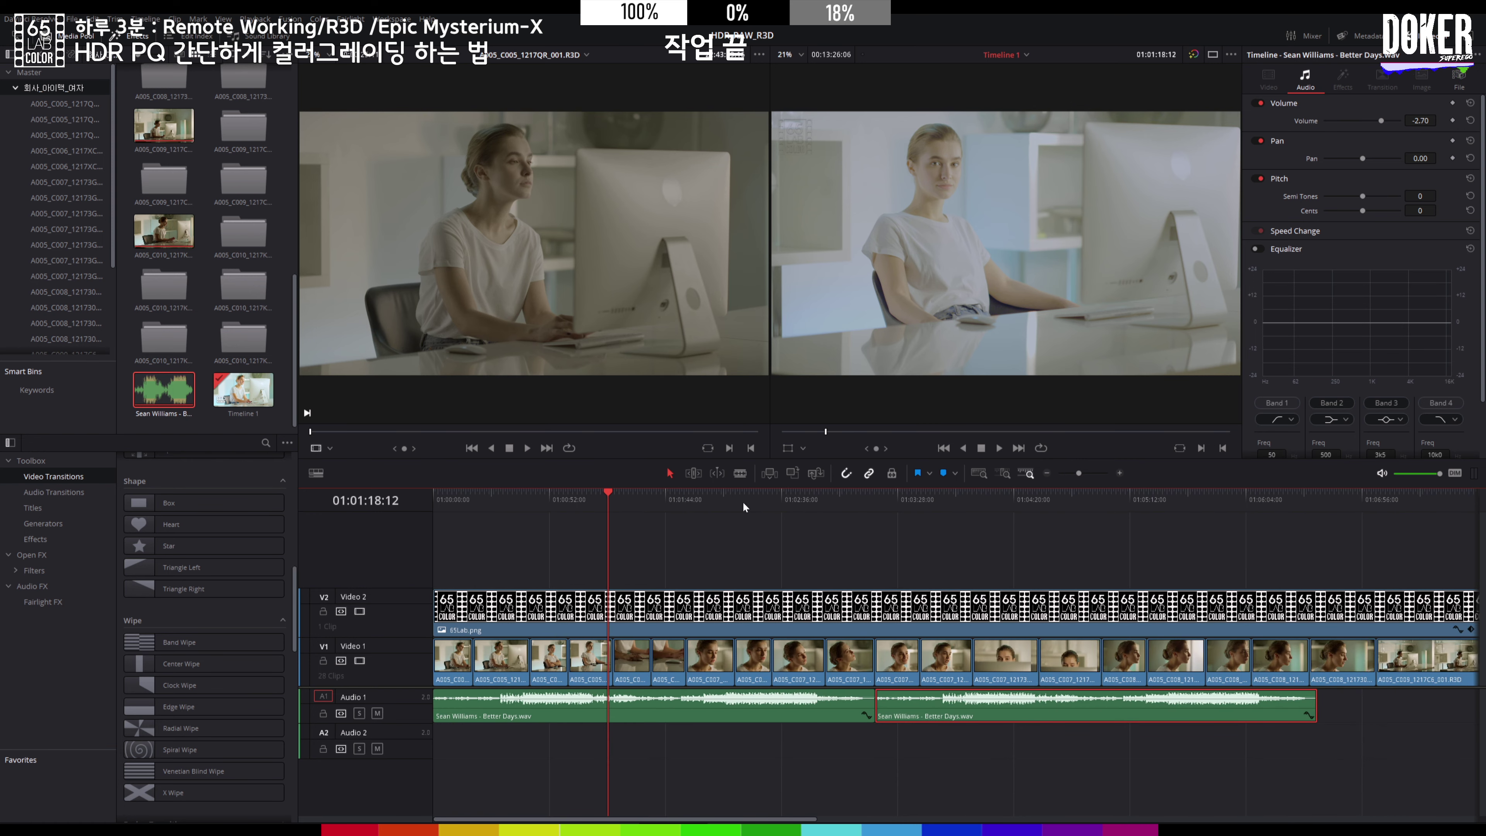
drag(706, 500, 1226, 540)
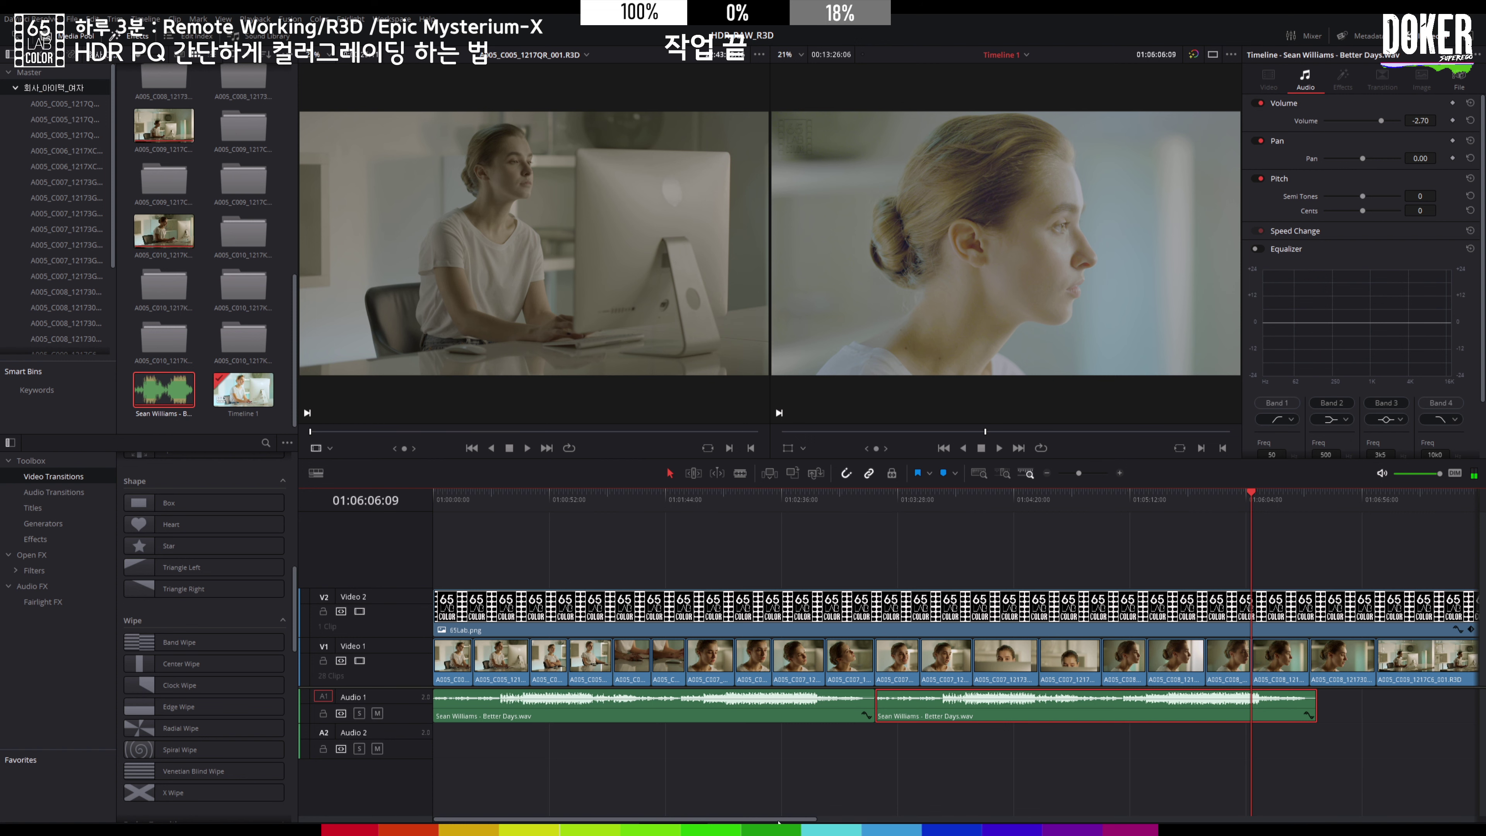
drag(778, 821, 965, 821)
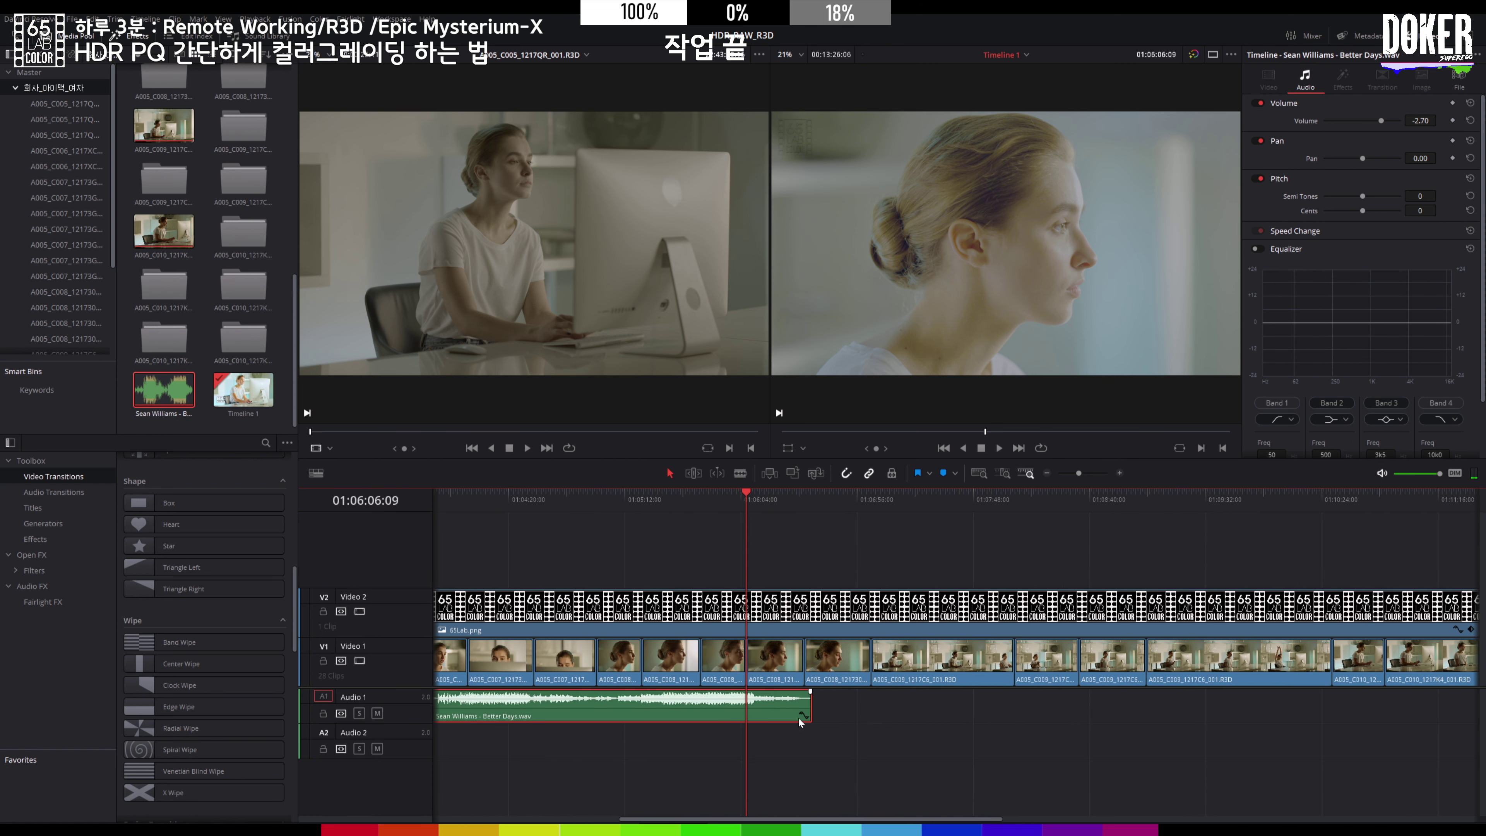
drag(737, 712, 1177, 707)
drag(939, 820, 1097, 817)
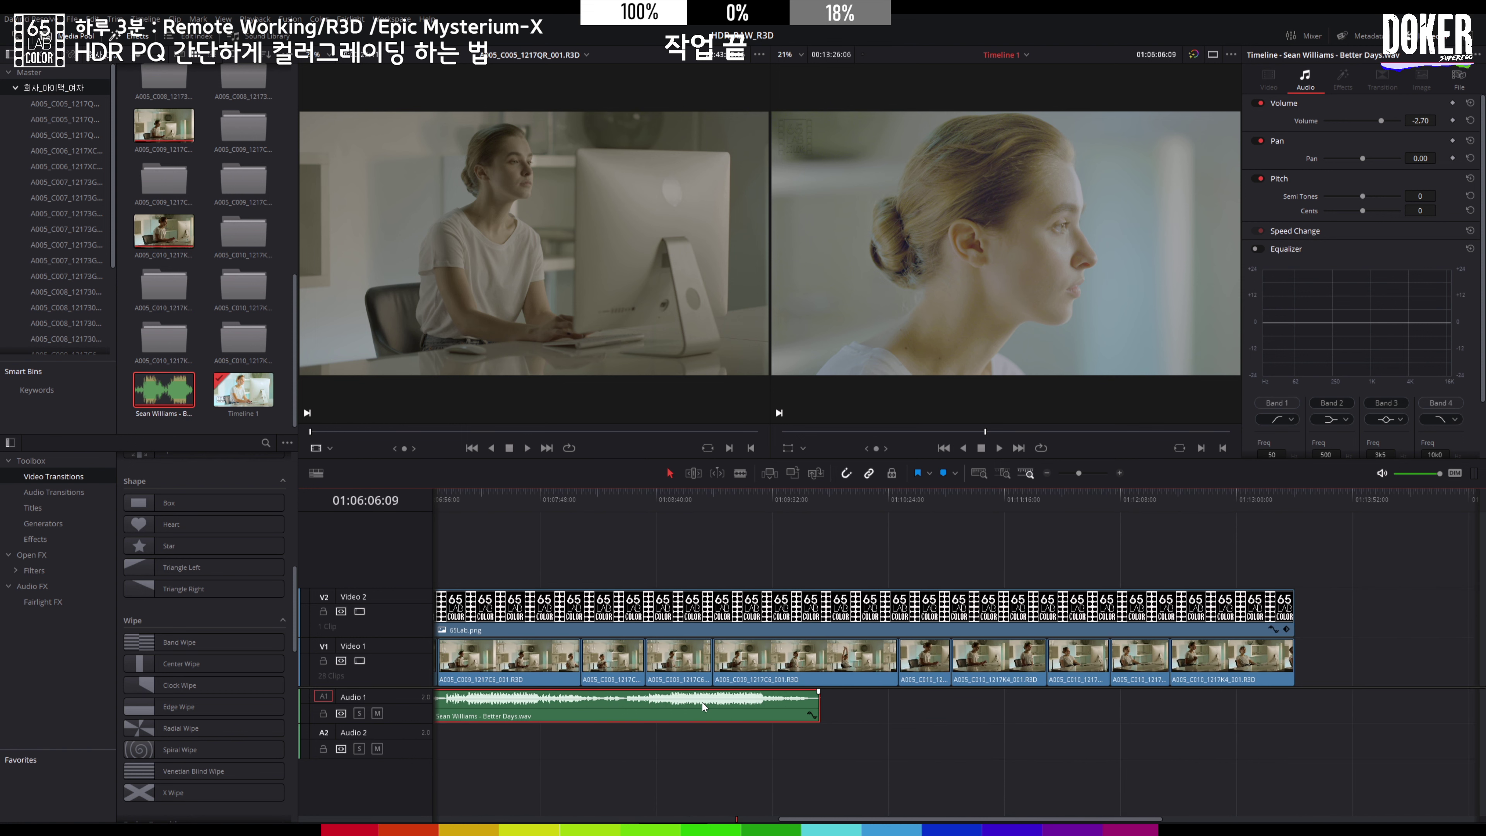
drag(704, 707, 890, 689)
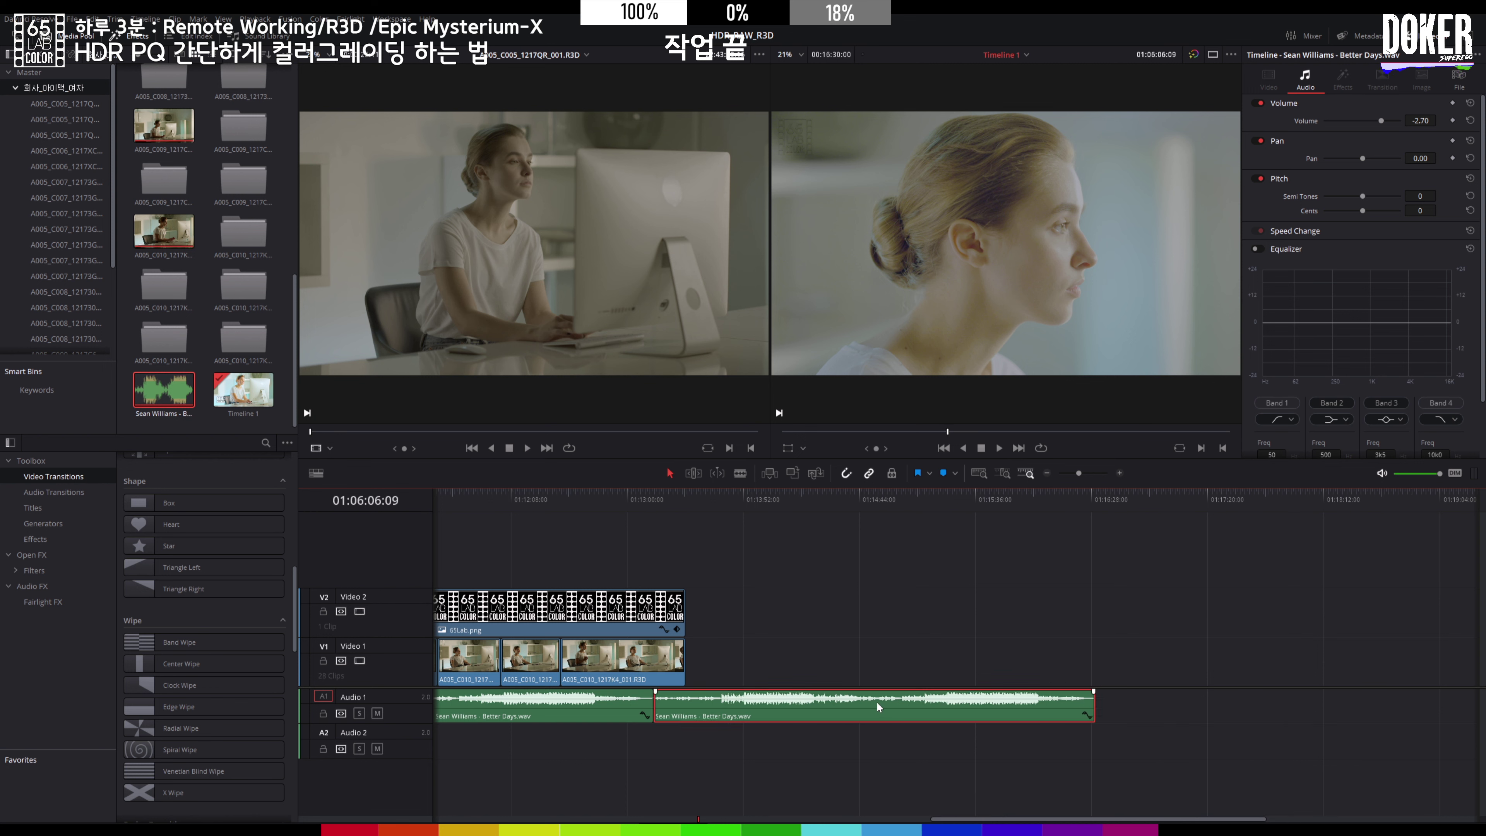
key(Delete)
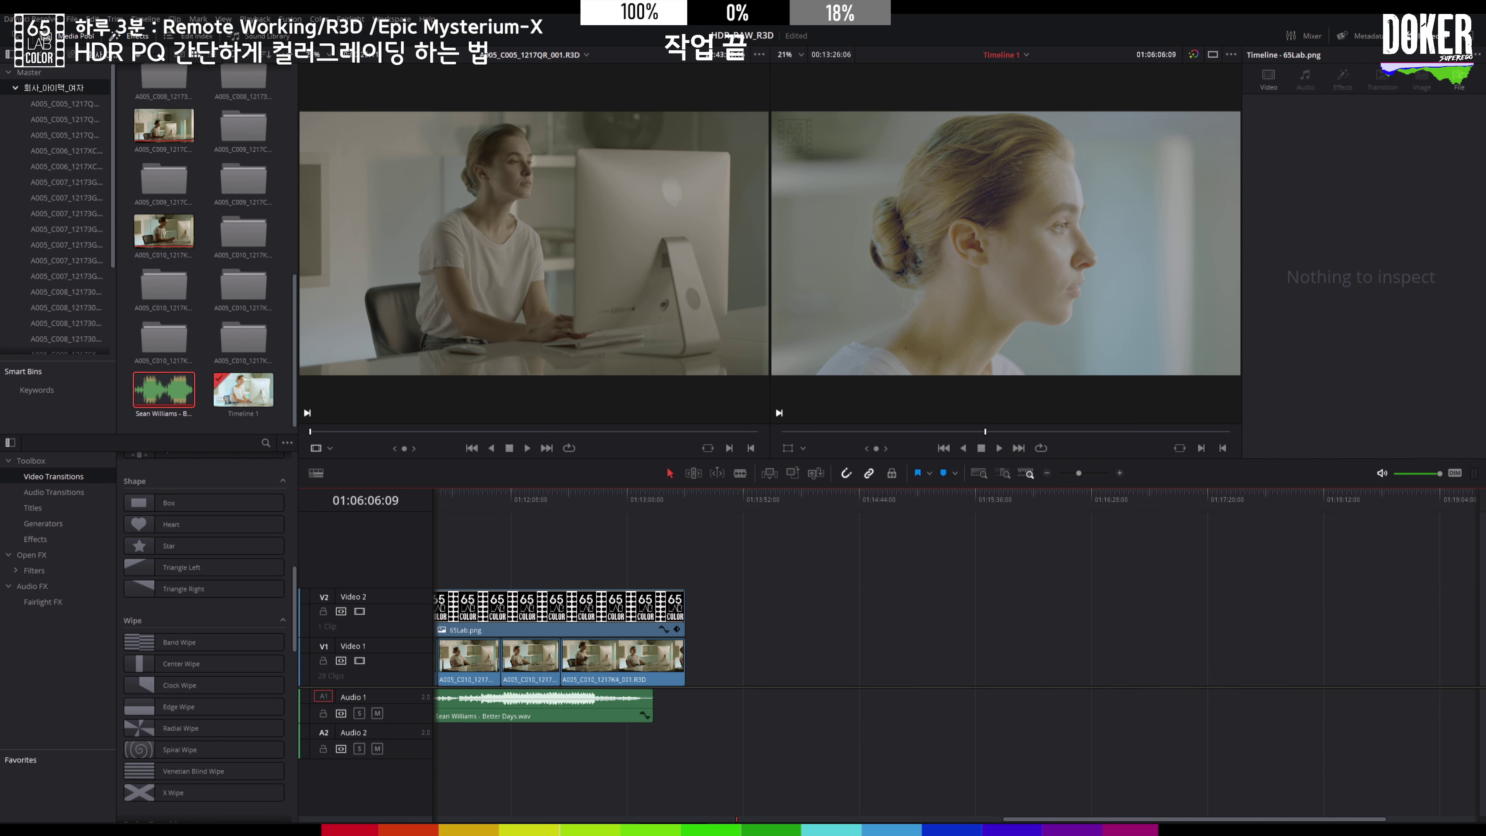
- Mark the timeline's out point at the end of the video at 01:13:26:06 and go to the Deliver page
drag(613, 497, 686, 510)
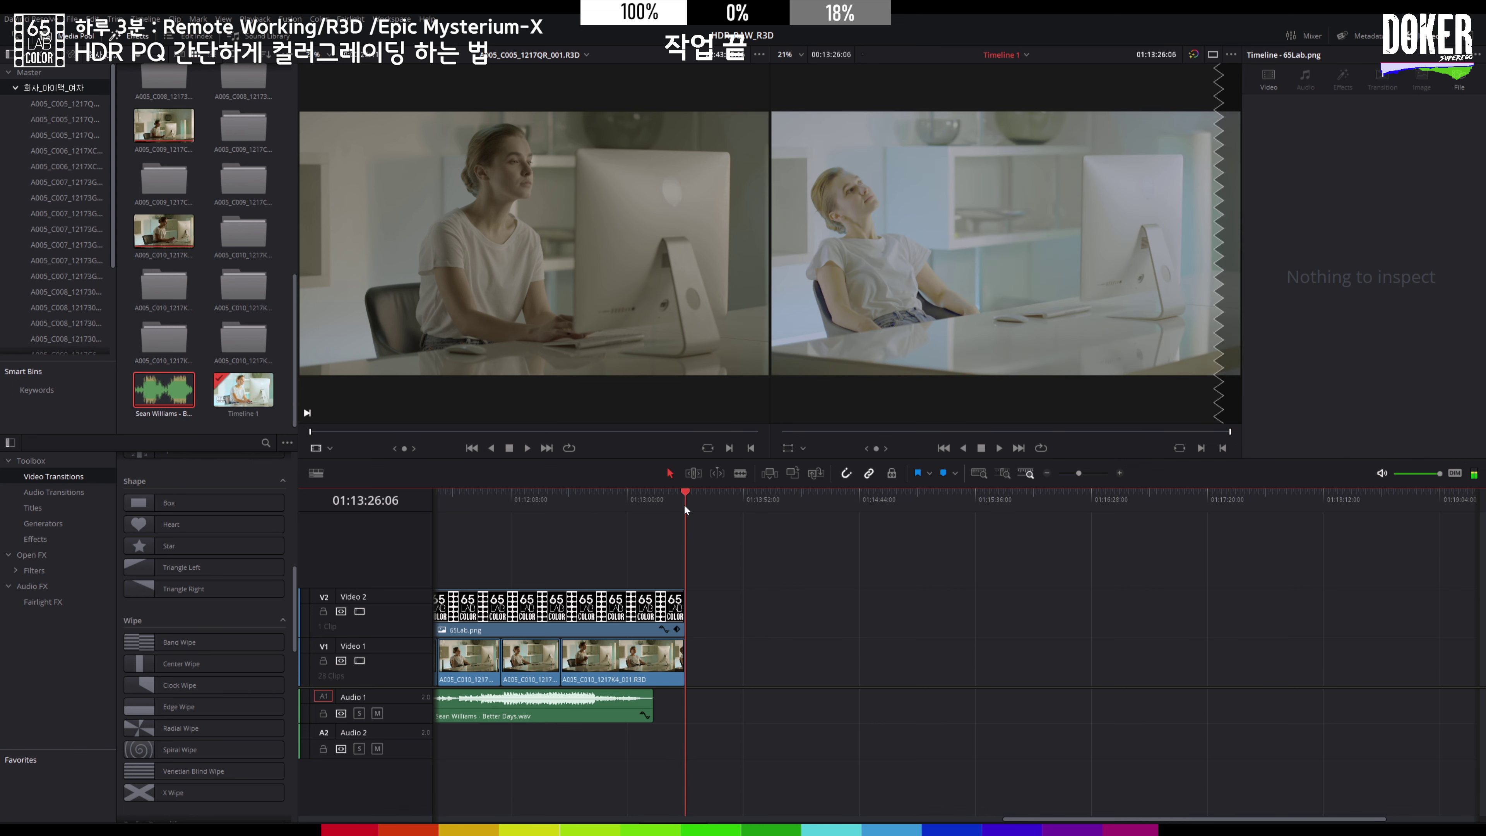
key(o)
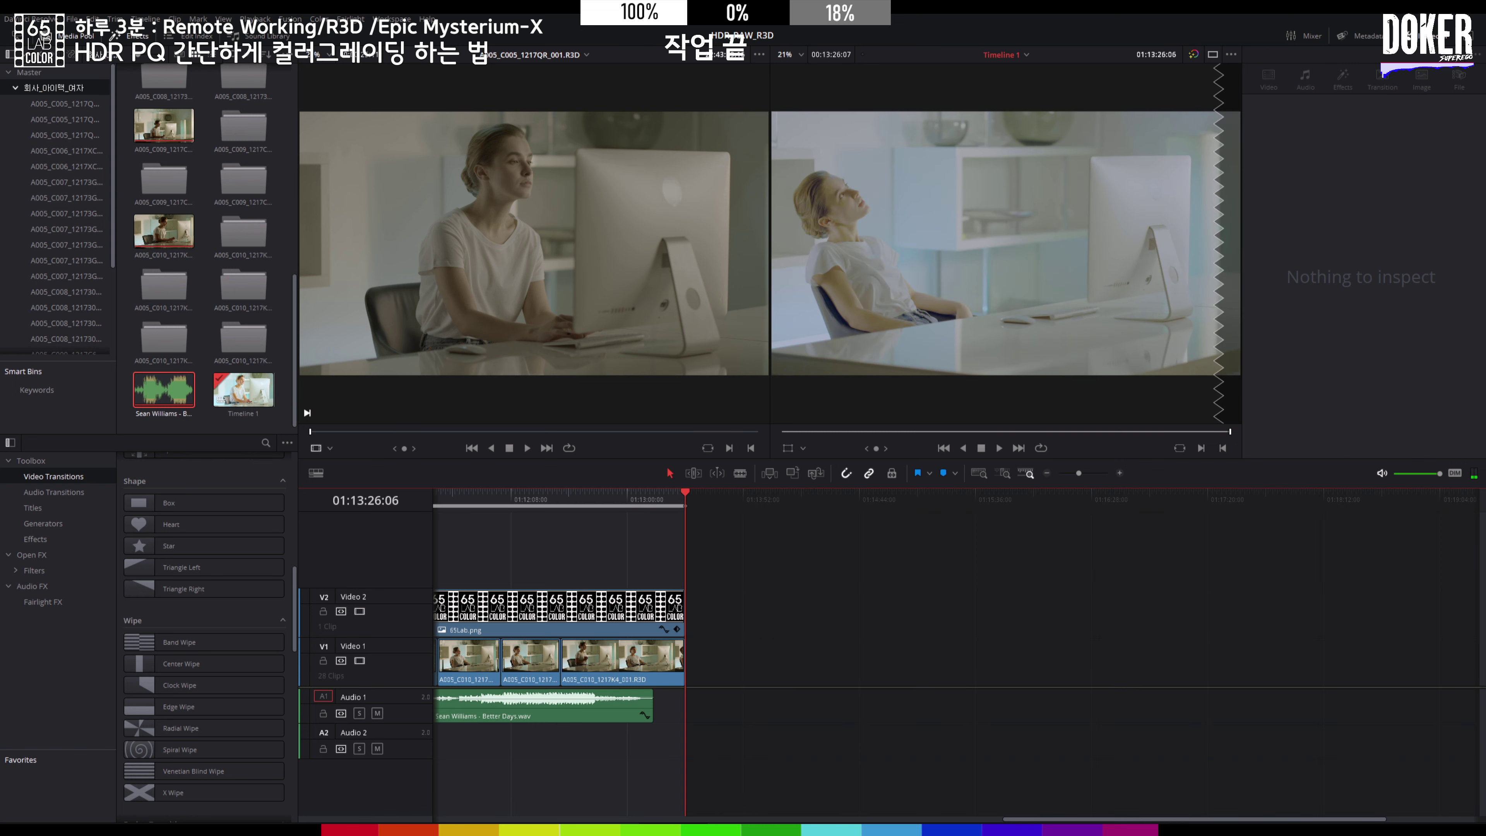
click(810, 829)
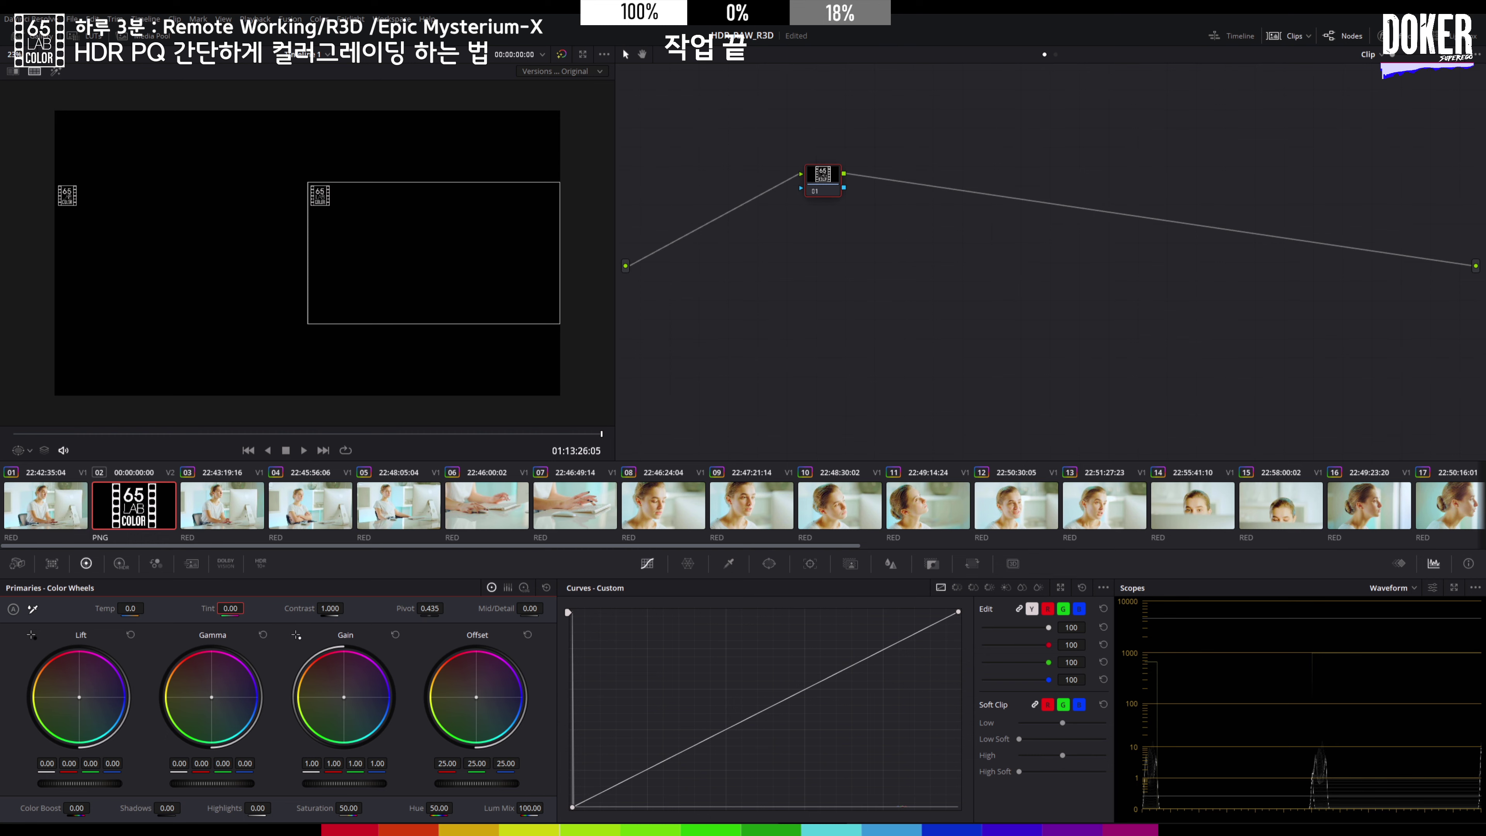
click(935, 829)
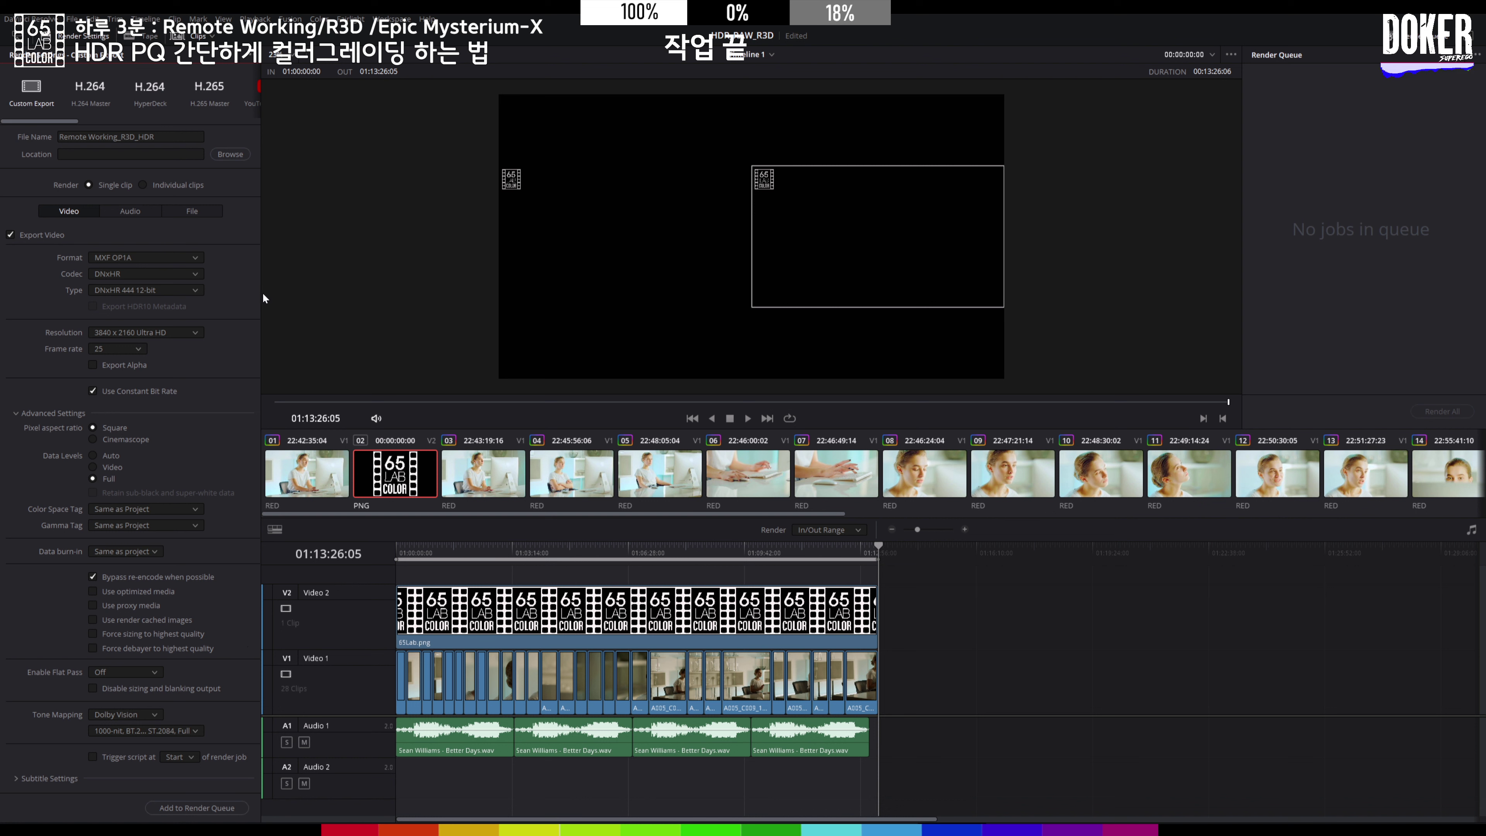
- Set the render location to the Render2012 (F:) drive, then queue the Remote Working_R3D_HDR job and start rendering
click(239, 155)
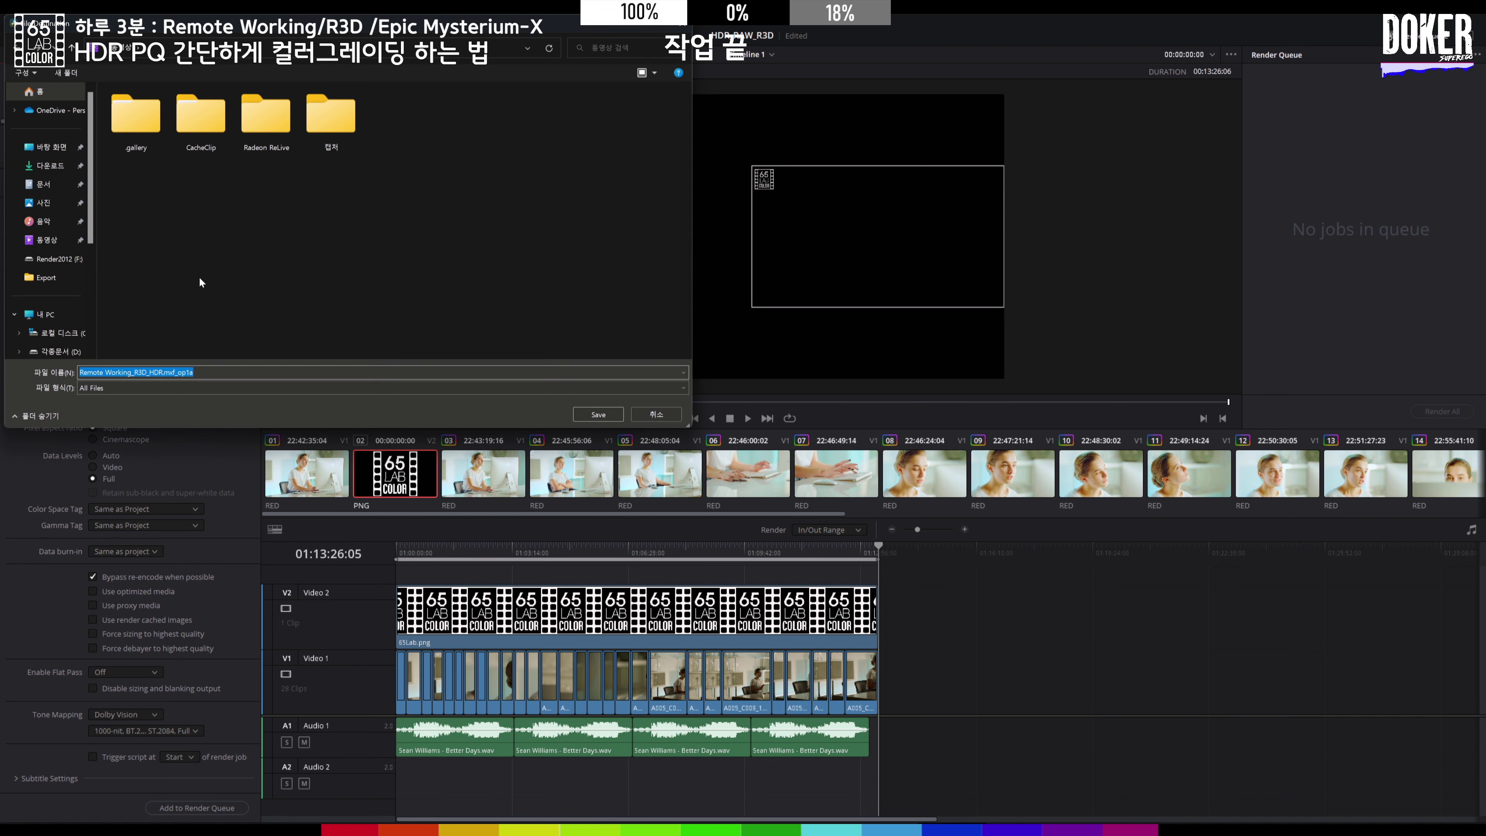
click(62, 315)
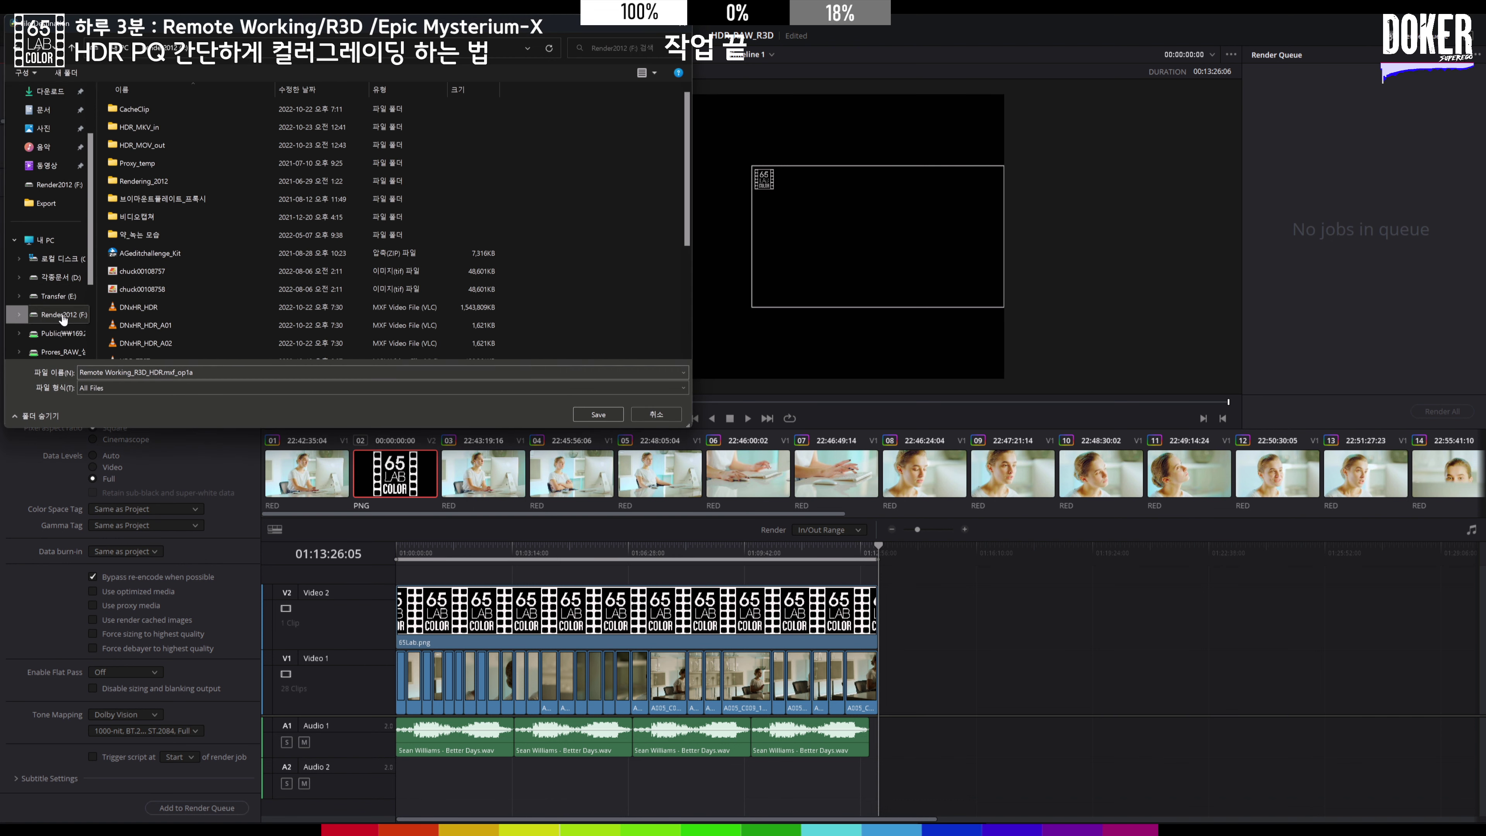
click(598, 415)
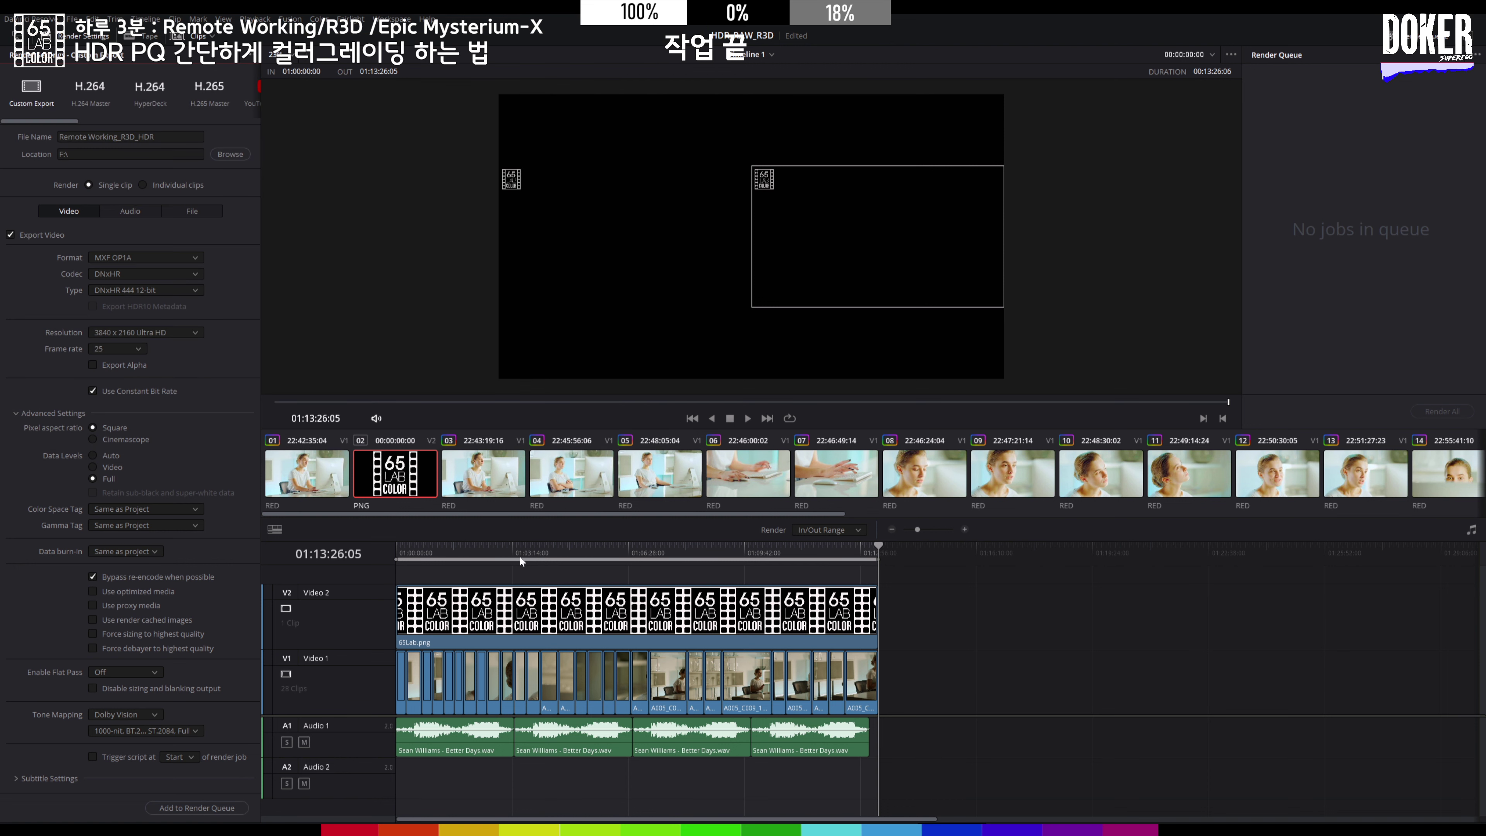
click(216, 808)
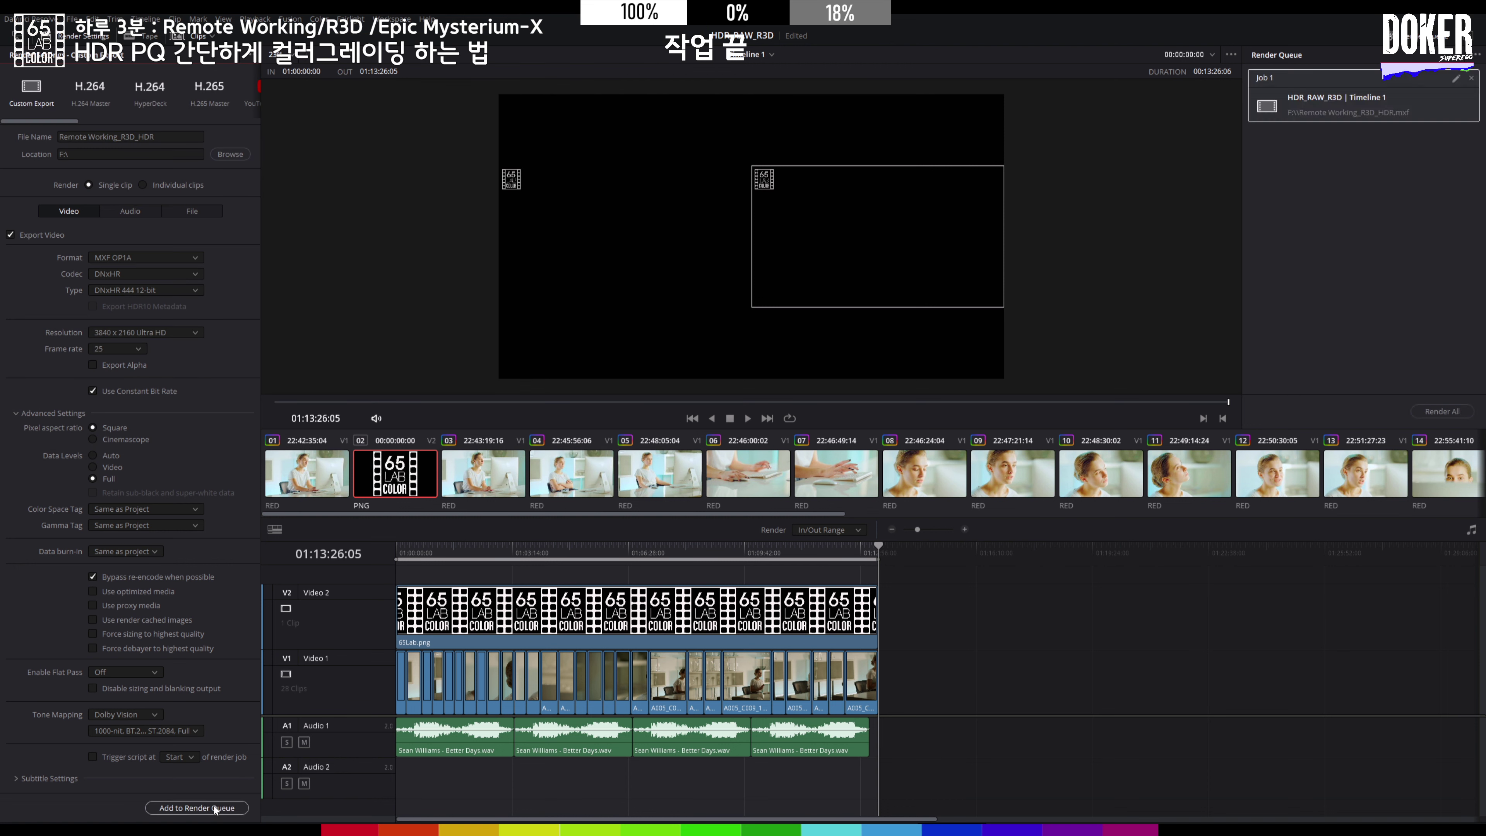
click(1438, 413)
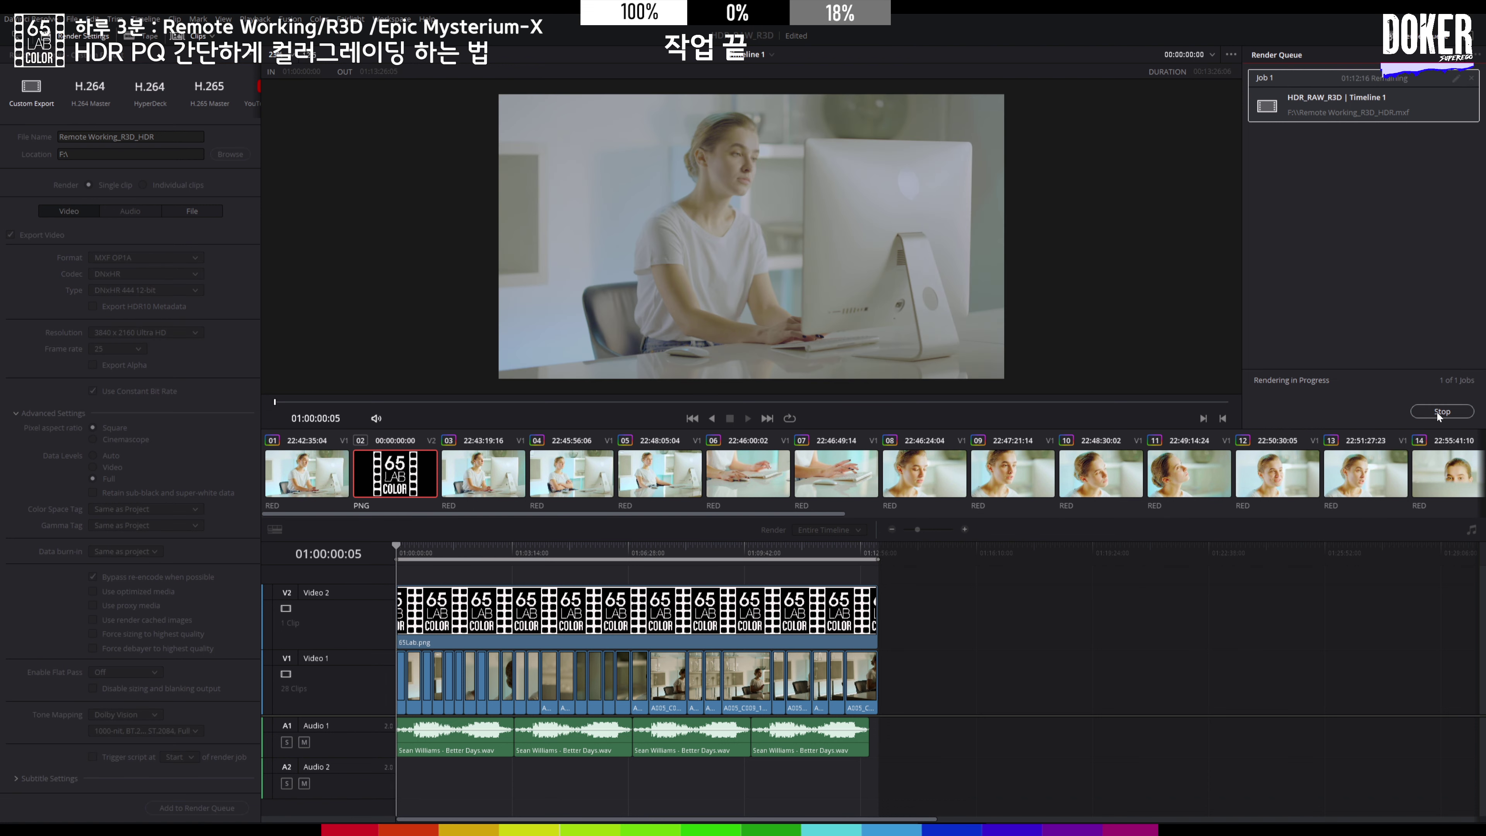